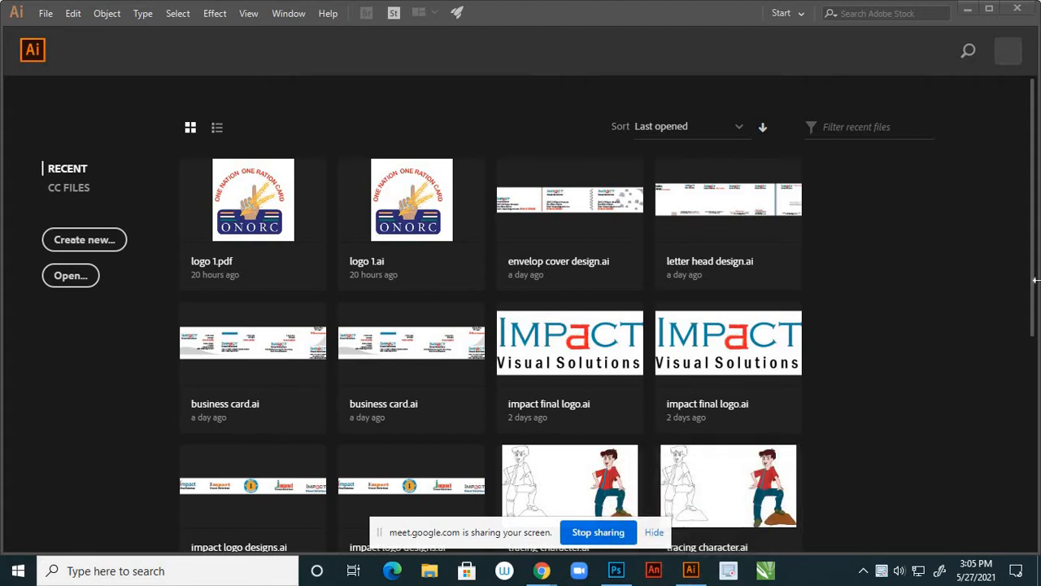
Bring Illustrator forward and start a new document, showing the 297 × 210 mm A4 preset
left_click(105, 244)
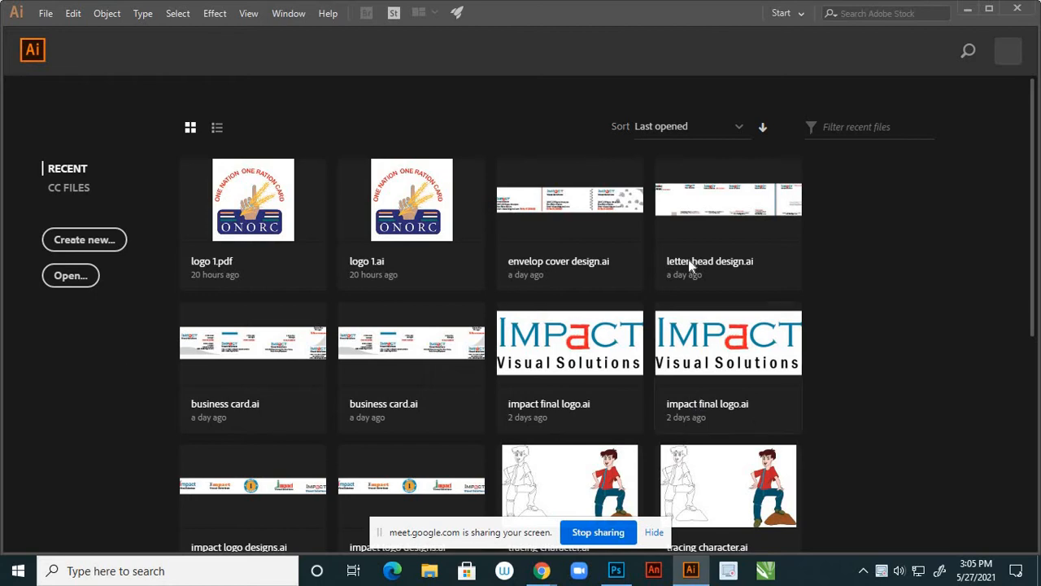
left_click(108, 242)
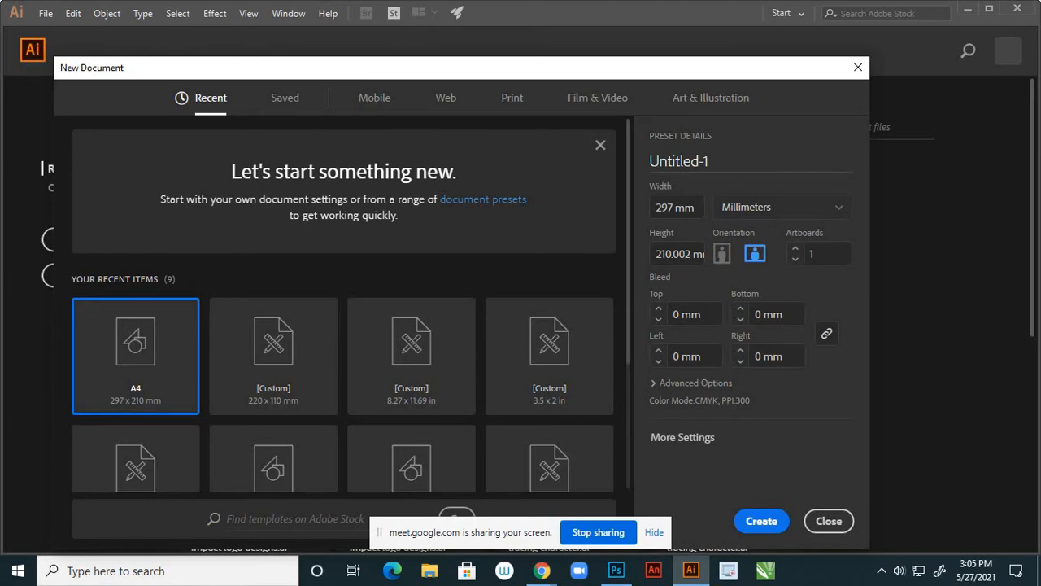
Name the new document 'flyer design'
left_click_drag(710, 161, 630, 155)
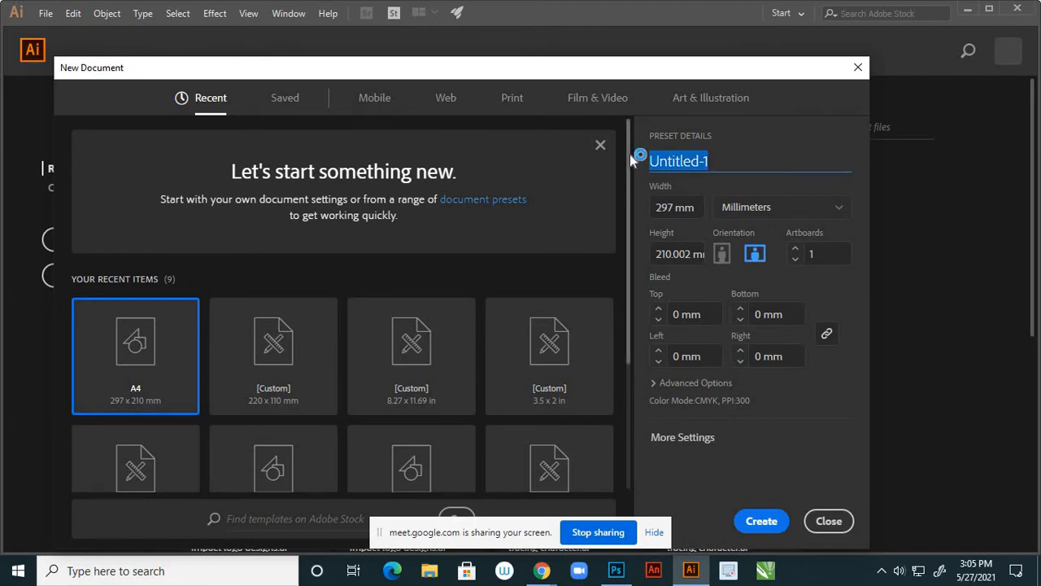
type("fly")
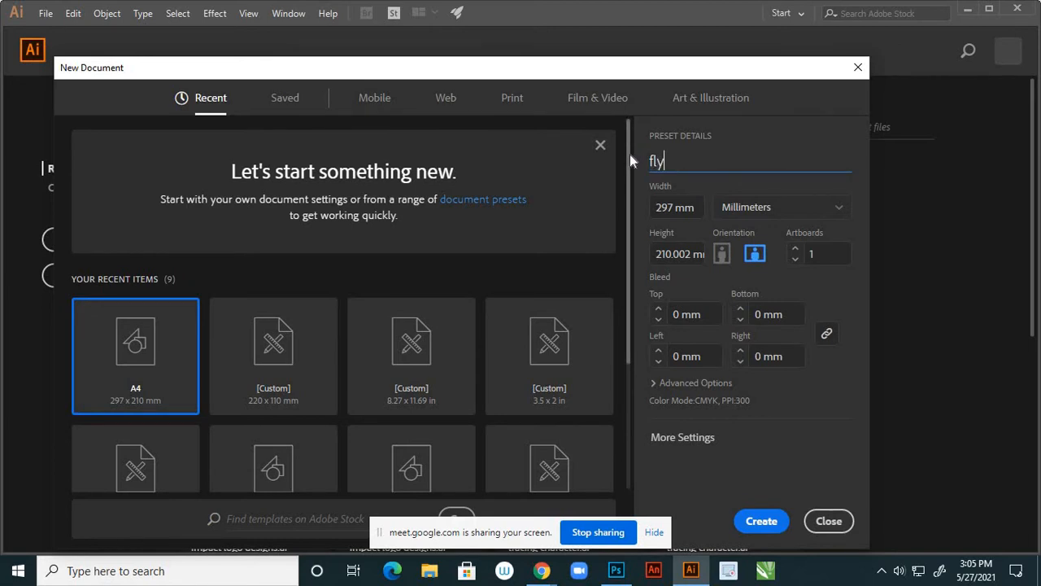
type("re")
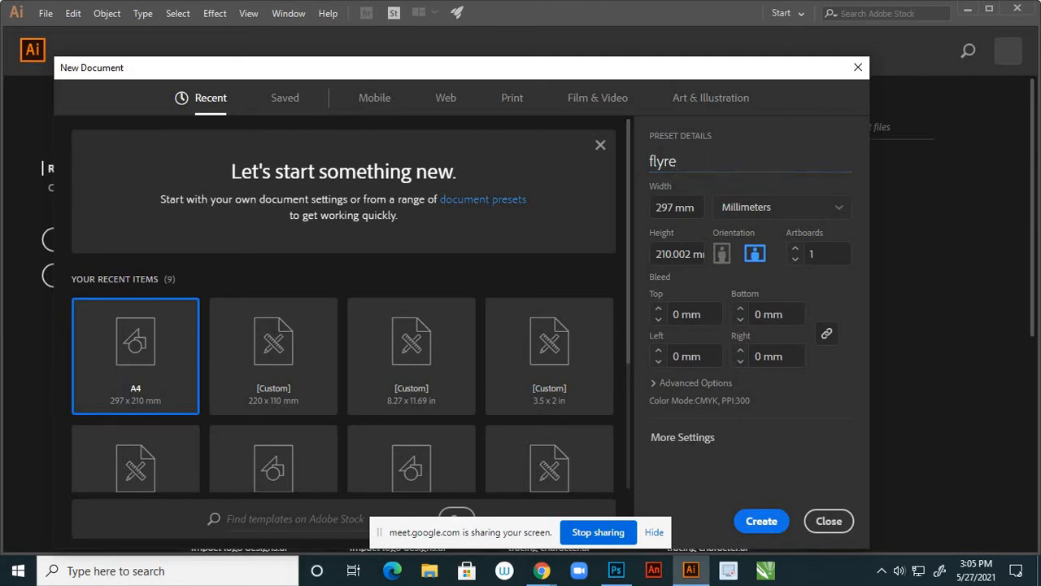
key("BackSpace")
key("BackSpace")
type("er design")
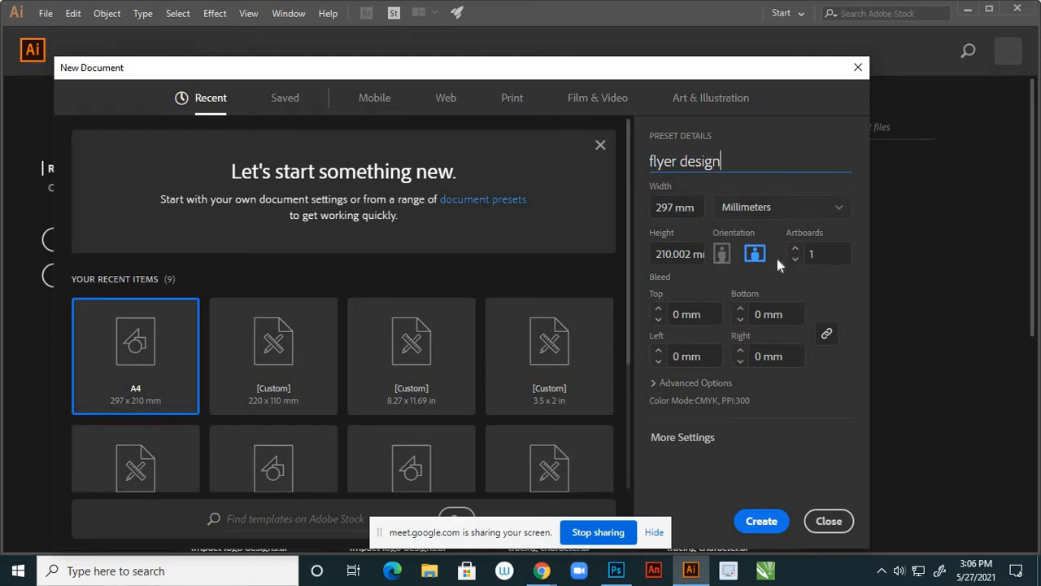
Set the units to Inches and create the landscape A4 document
left_click(838, 212)
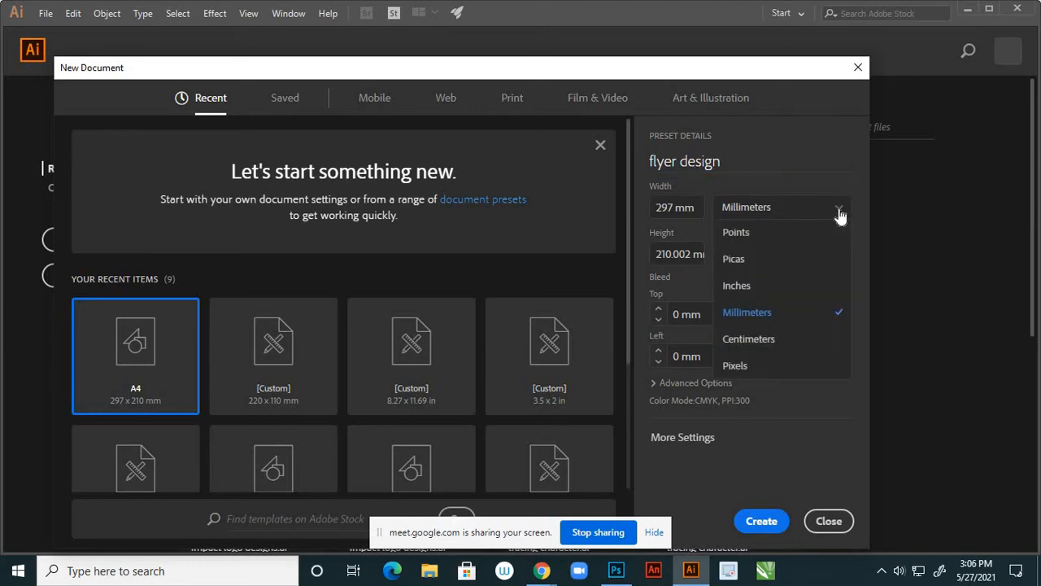
left_click(758, 292)
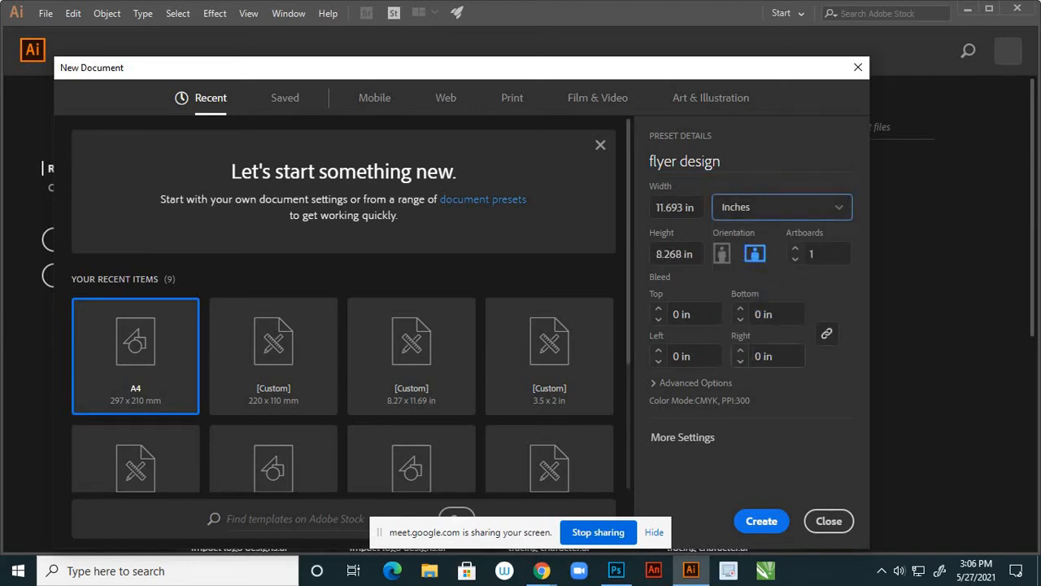
left_click(654, 441)
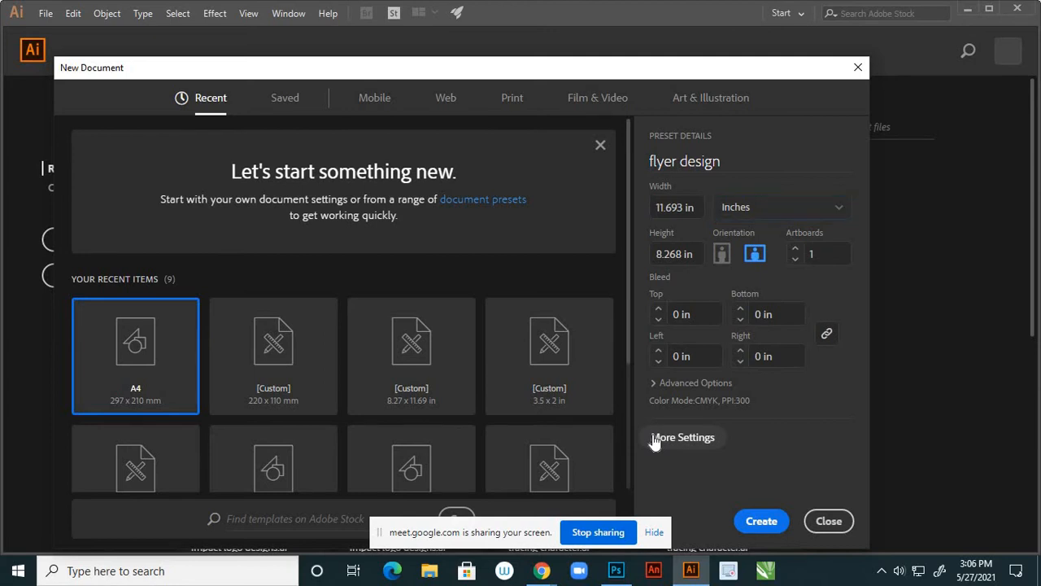
left_click(655, 440)
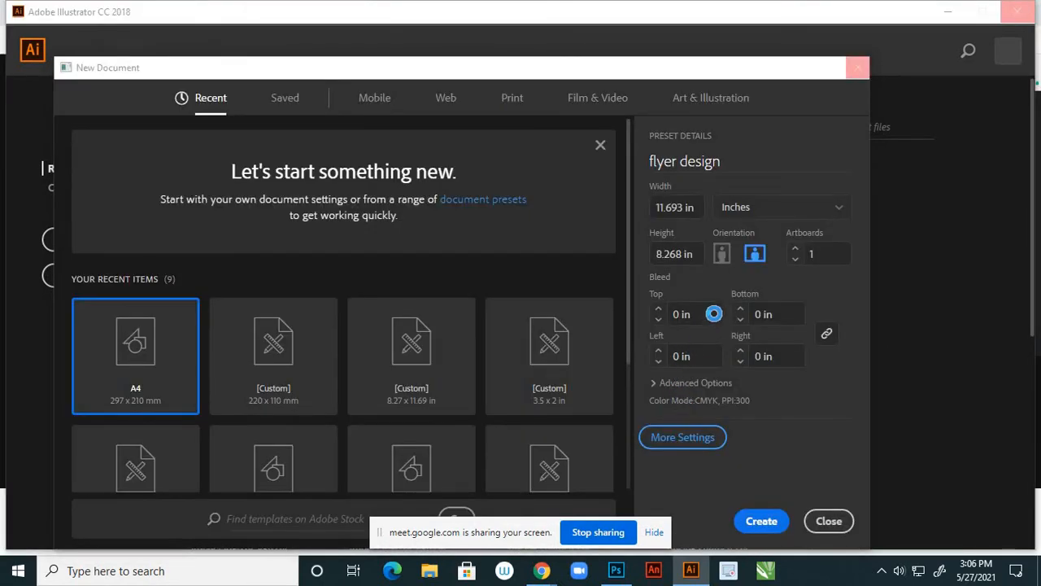
left_click(687, 435)
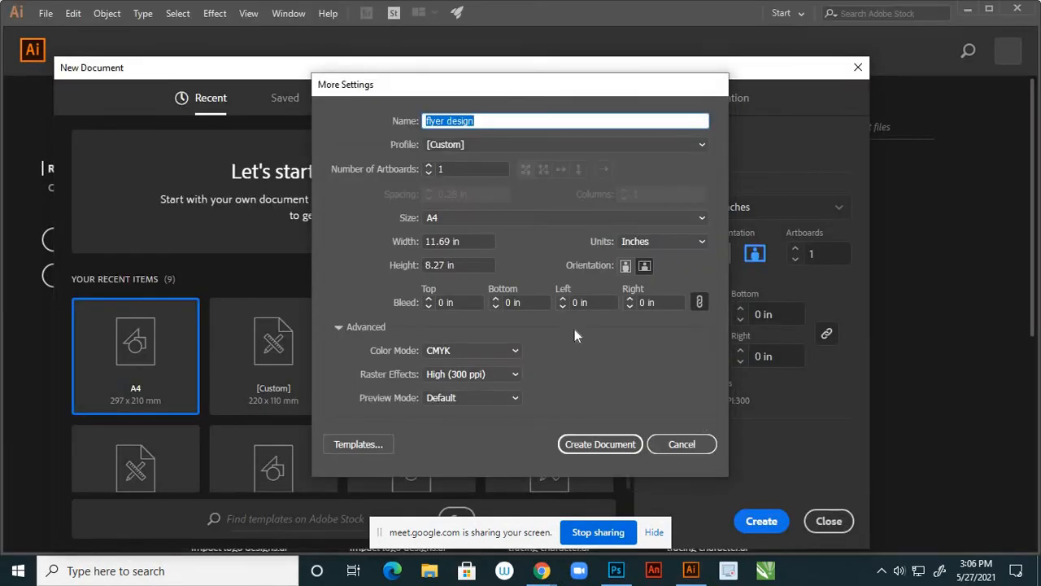
left_click(600, 444)
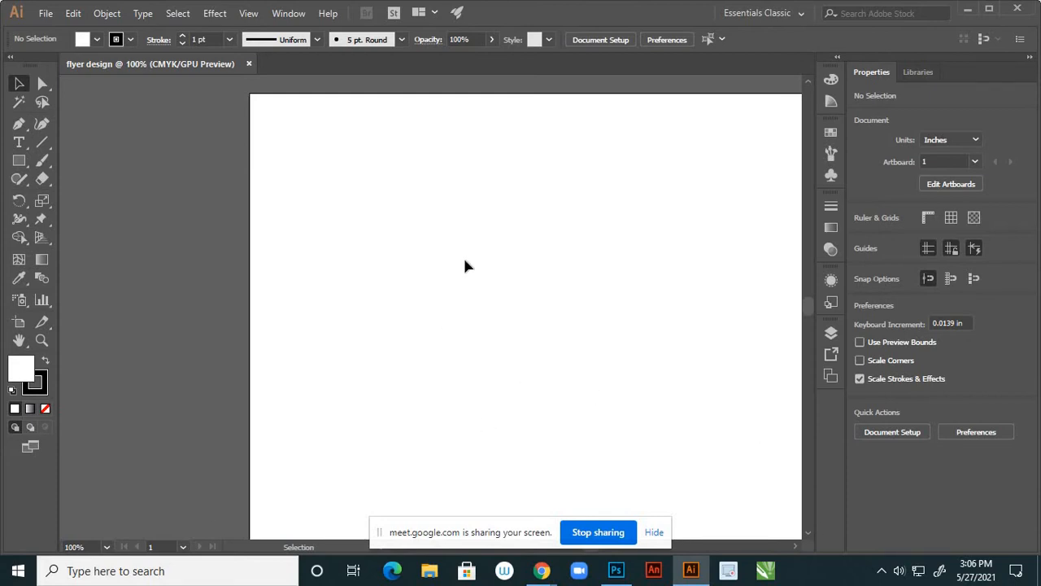
Close the landscape flyer design document
scroll(454, 325, "down", 3)
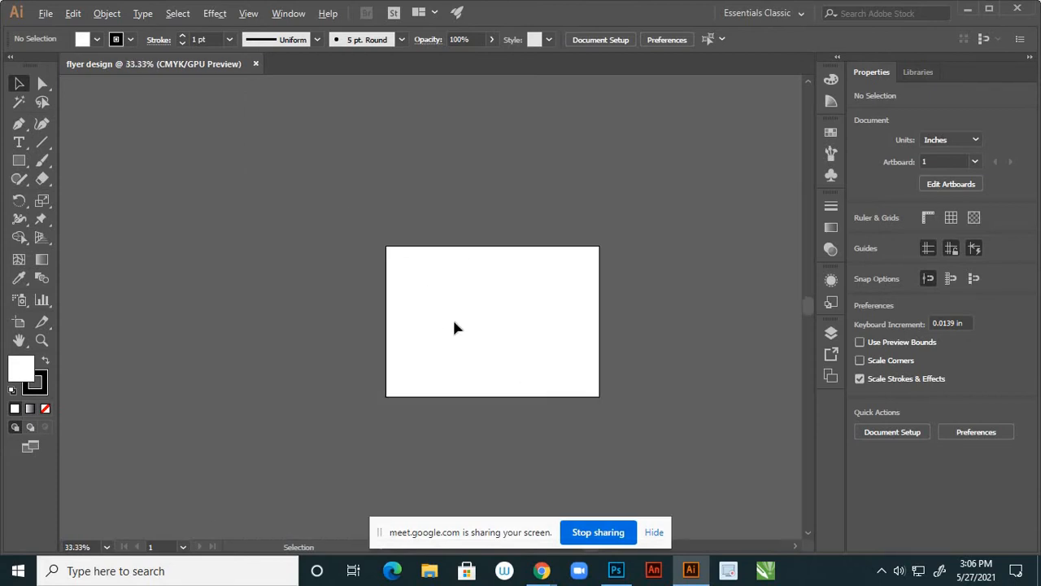
scroll(513, 336, "up", 2)
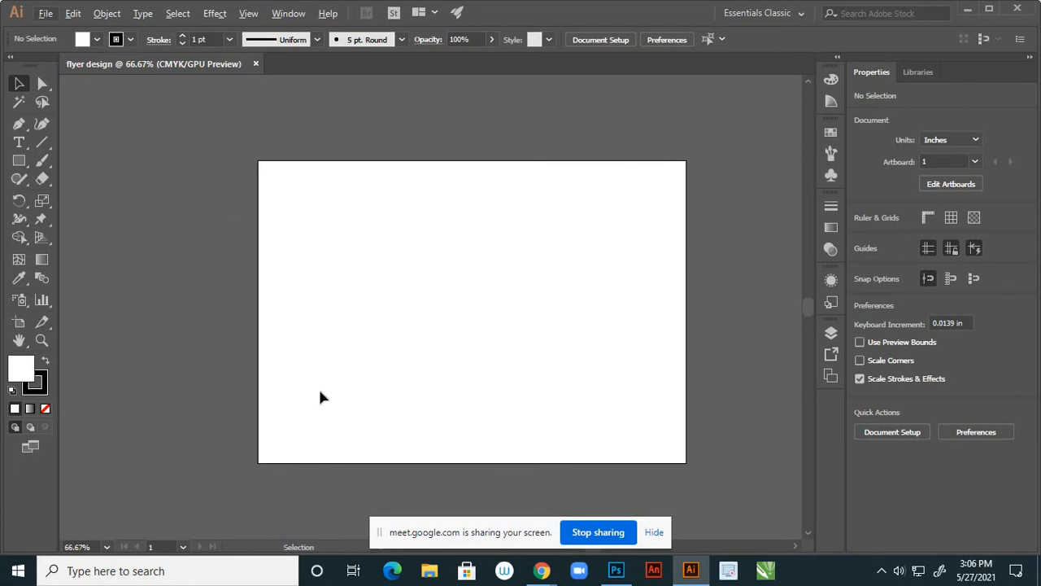
left_click(255, 65)
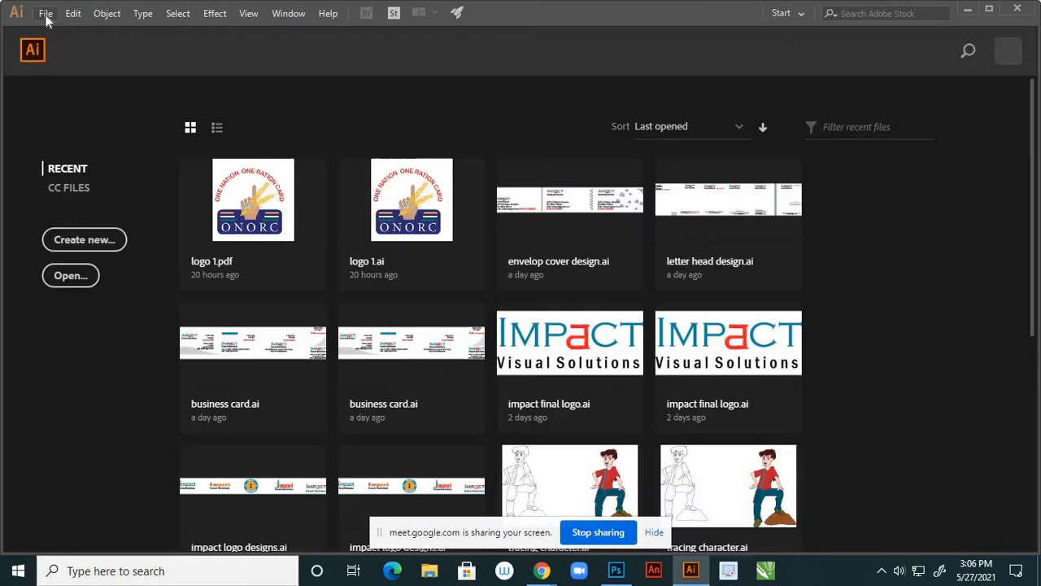
Create a new portrait A4 document, 8.268 × 11.693 in, with one artboard
left_click(45, 14)
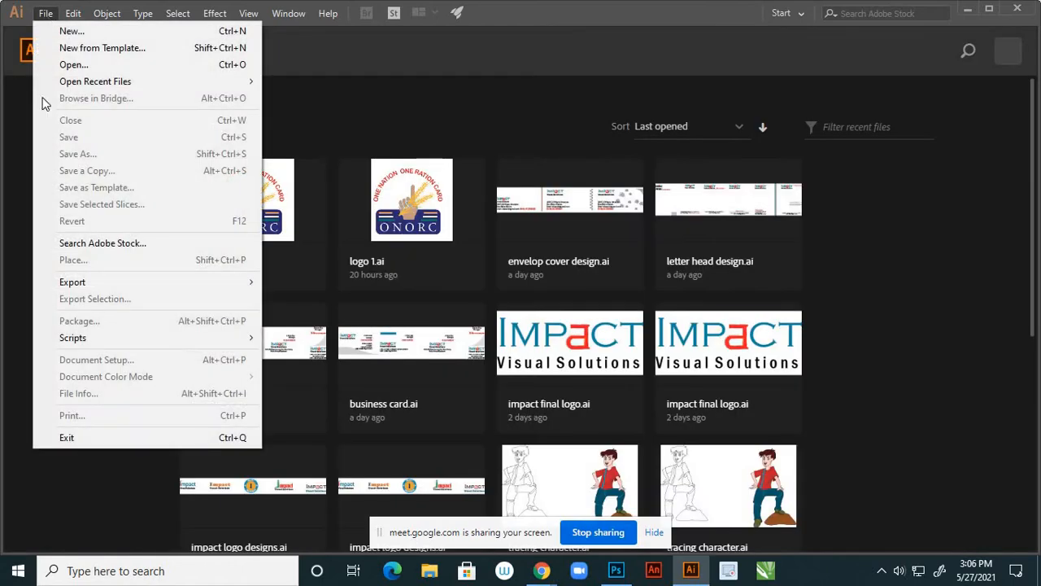
left_click(158, 204)
left_click(98, 239)
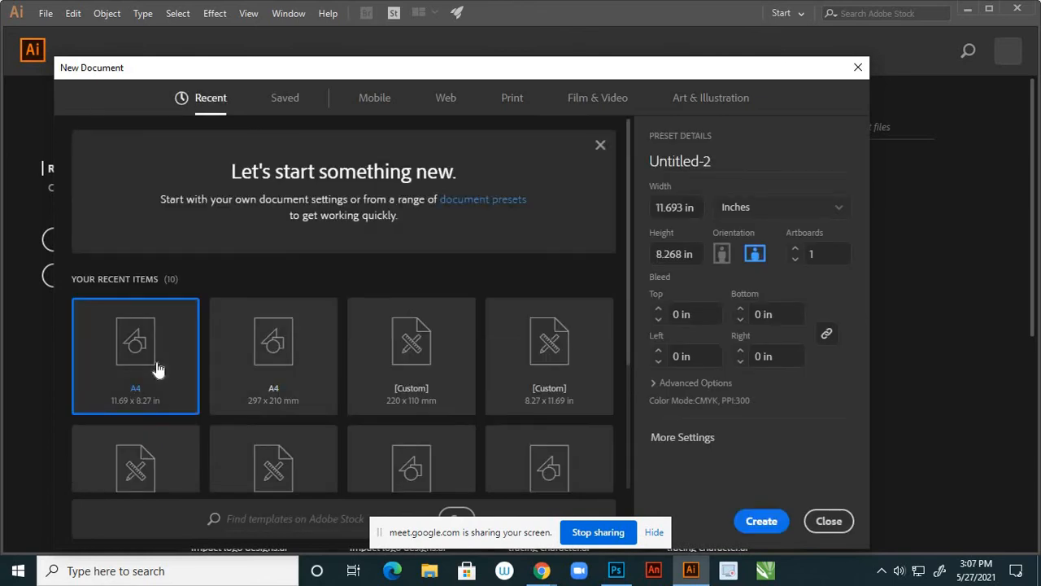
left_click(721, 254)
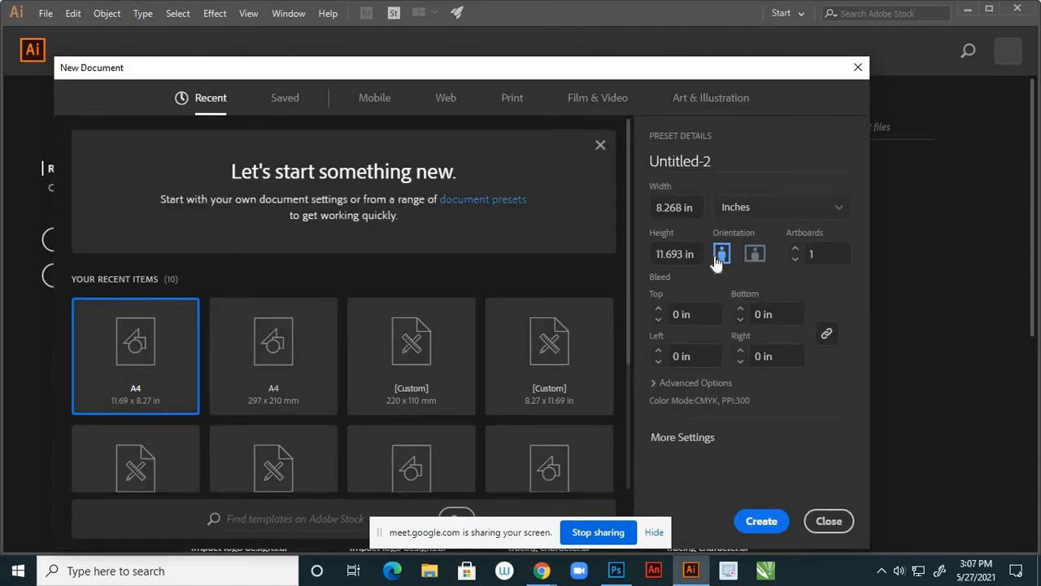
left_click(762, 521)
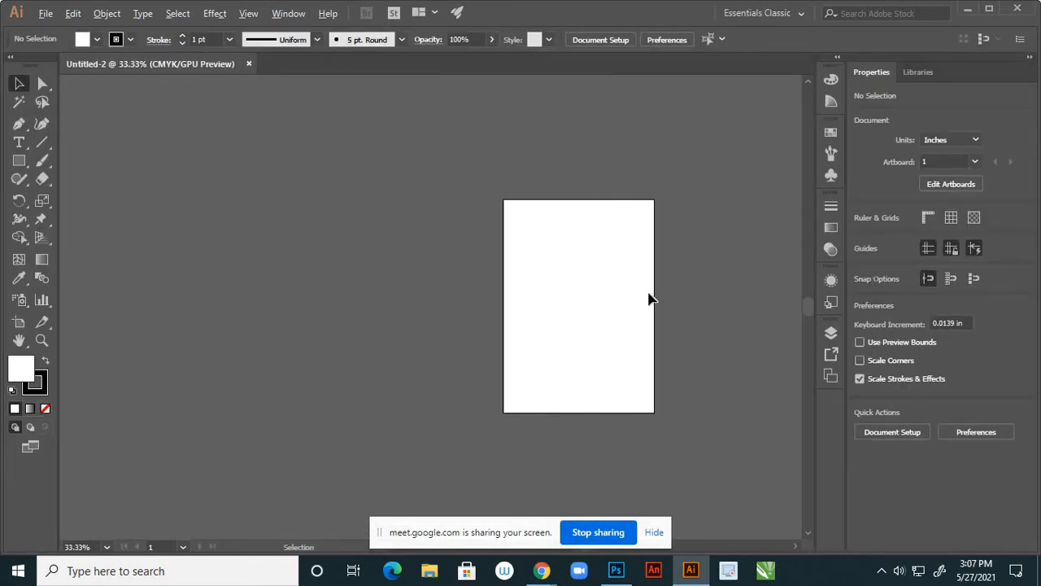
scroll(672, 298, "up", 1)
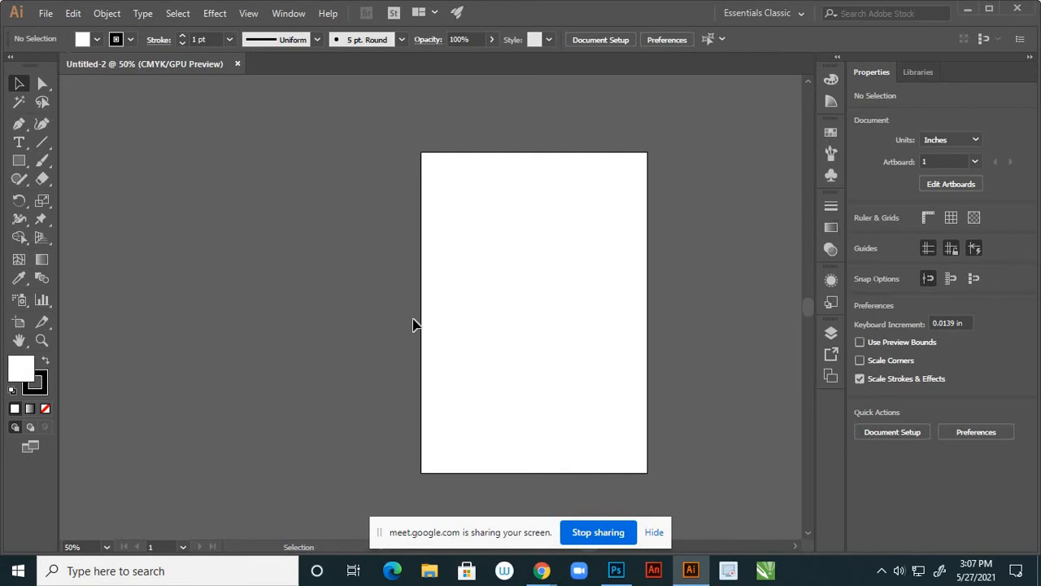
Browse the Desktop reference folder's food photos via Place without placing any, then switch to Photoshop
left_click(47, 17)
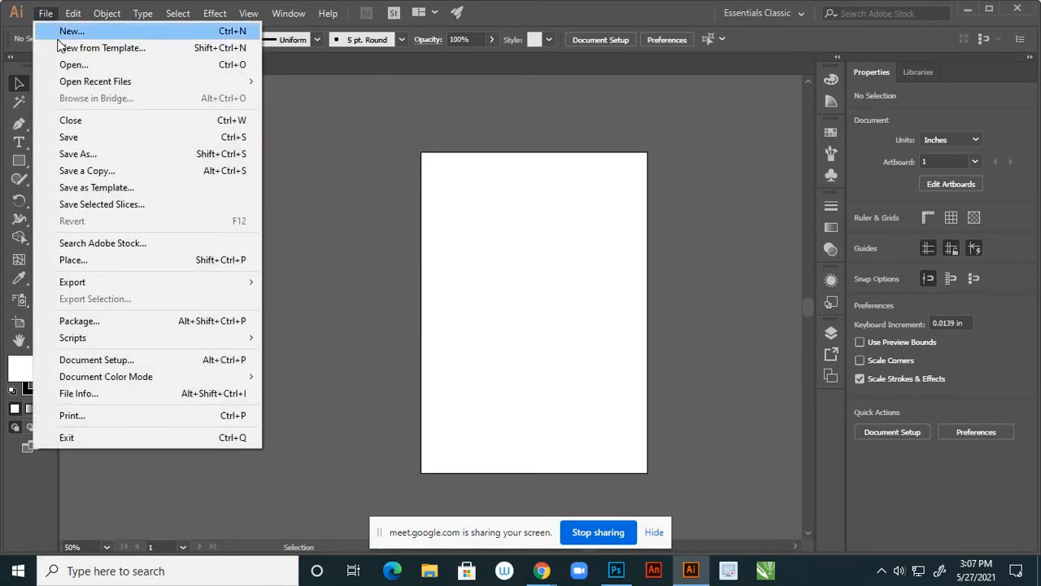
left_click(84, 265)
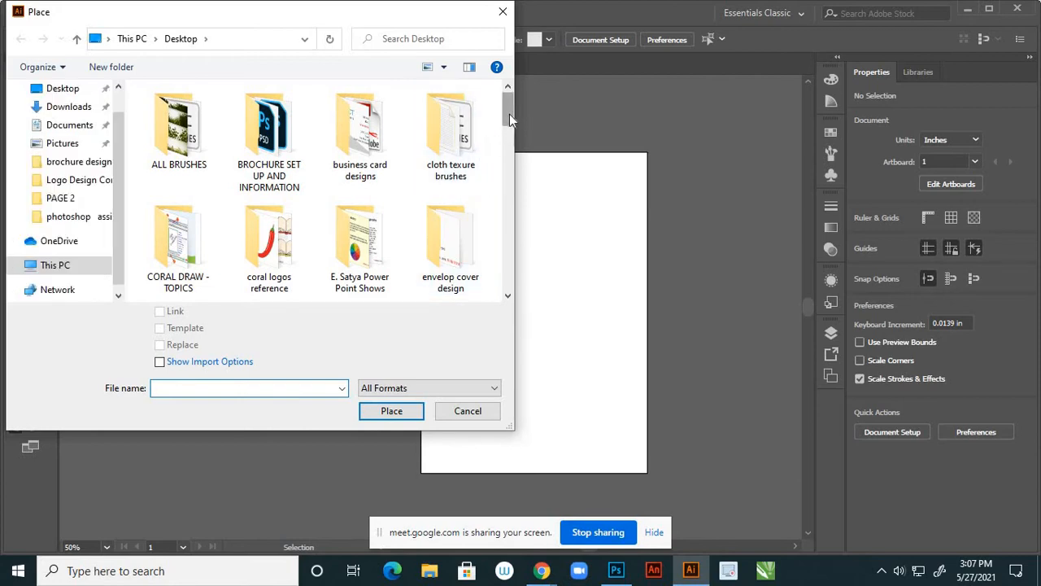
left_click_drag(510, 114, 511, 171)
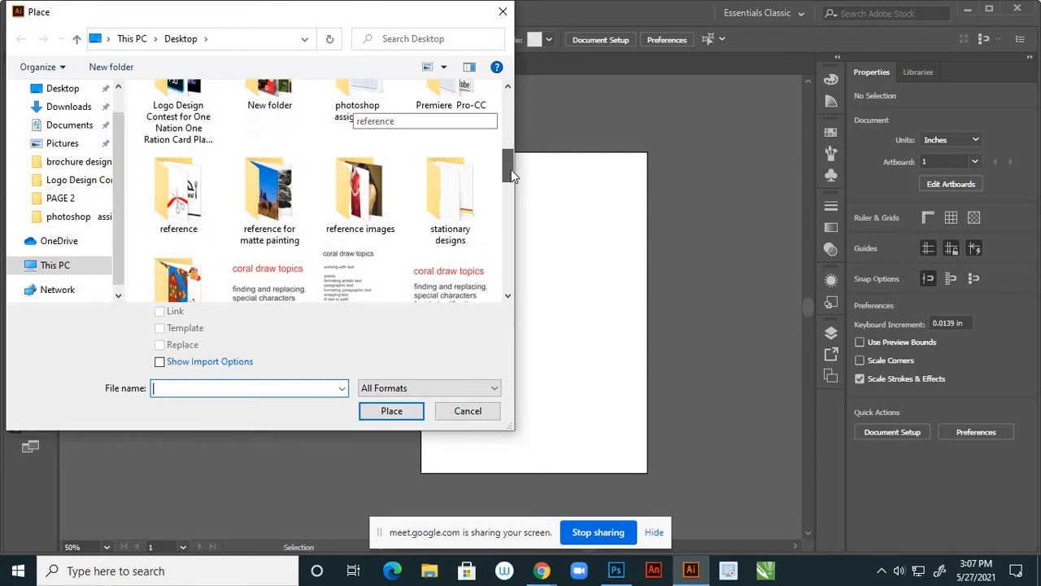
left_click(185, 213)
double_click(187, 213)
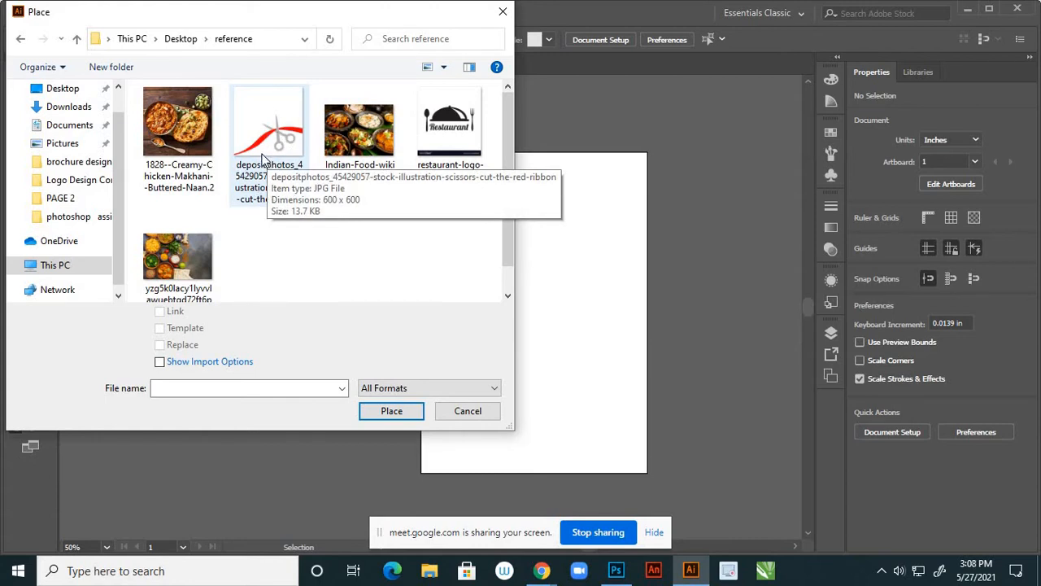
left_click(467, 411)
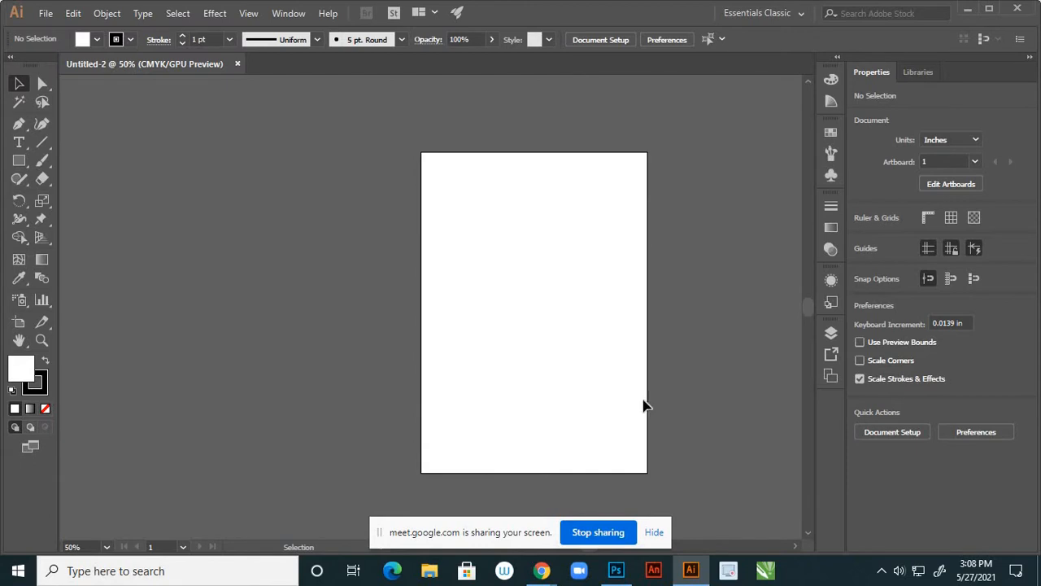
left_click(617, 572)
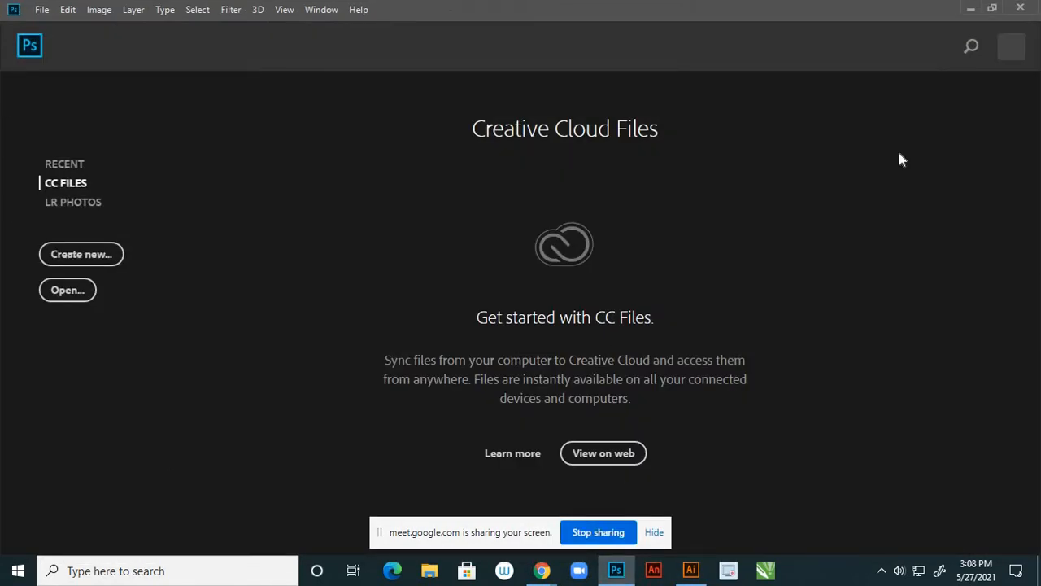
Open all five images from the Desktop reference folder in Photoshop
left_click(41, 10)
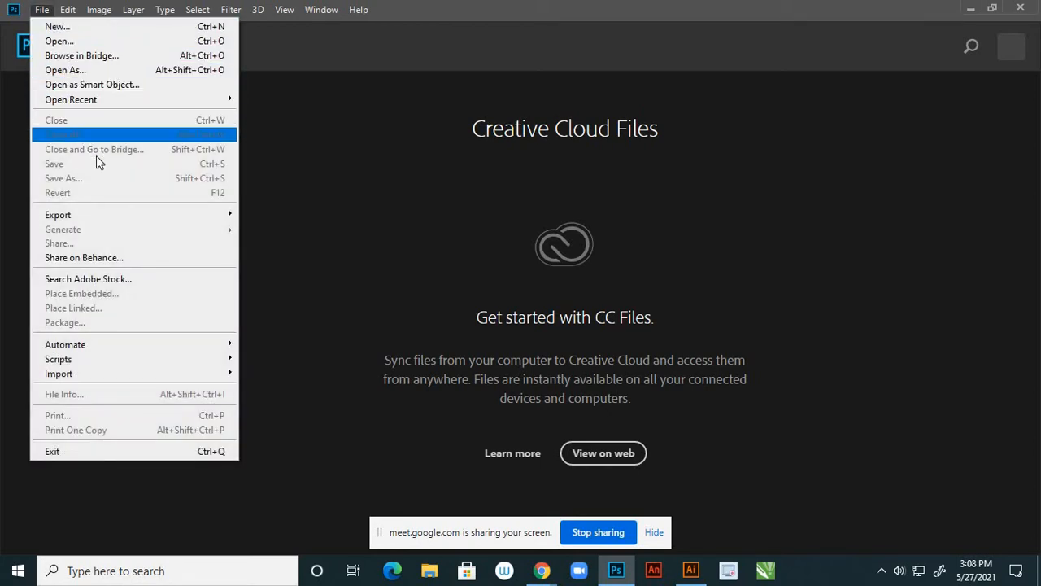
left_click(67, 43)
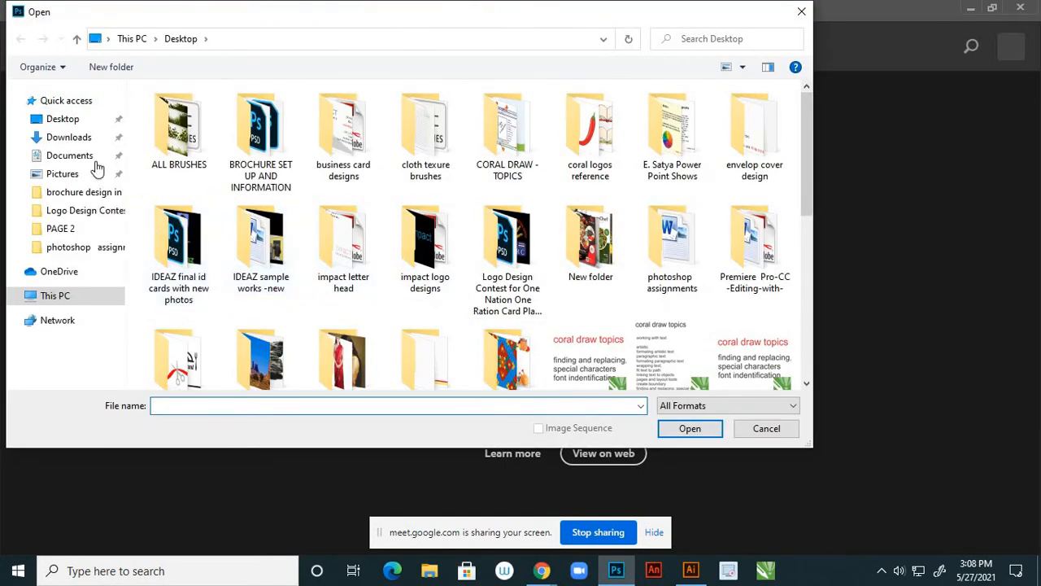
left_click(80, 120)
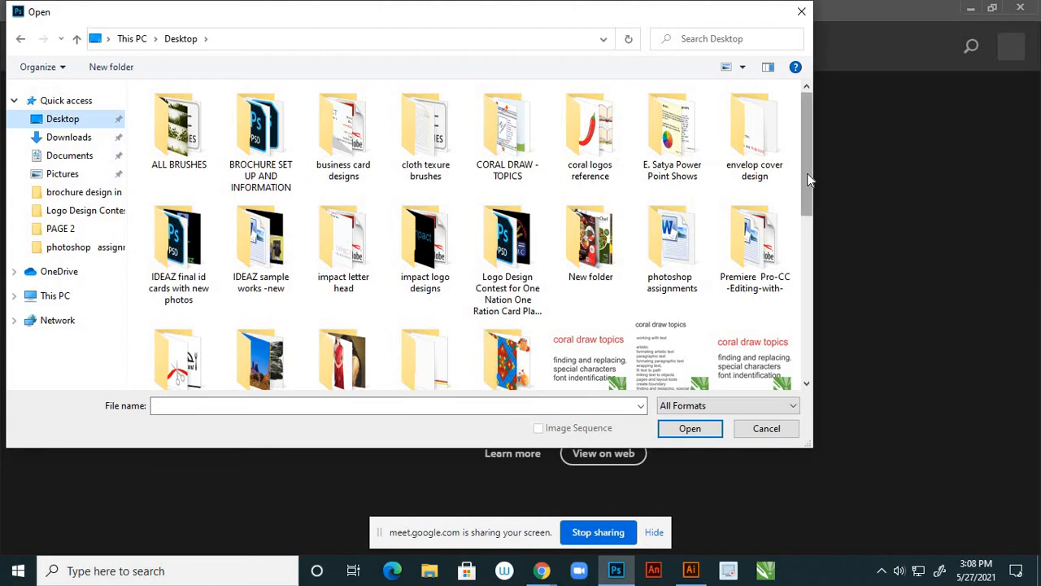
left_click_drag(810, 178, 809, 215)
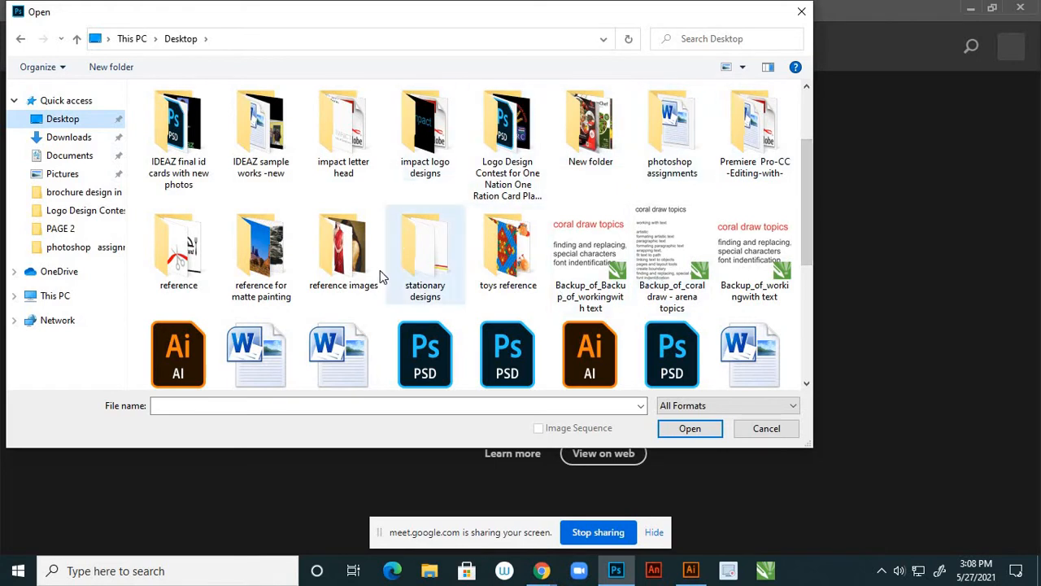
double_click(184, 244)
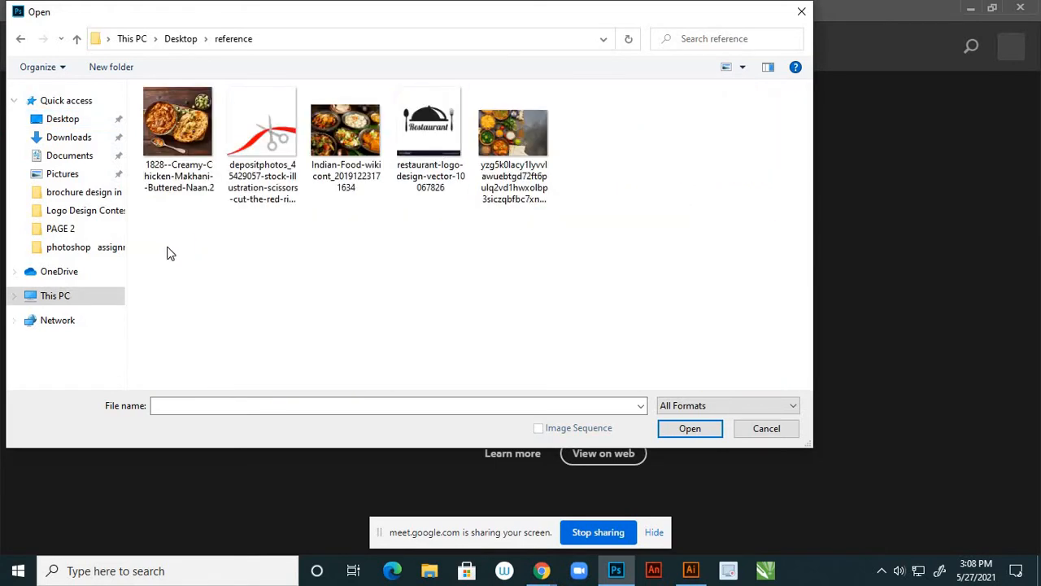
left_click_drag(167, 253, 553, 144)
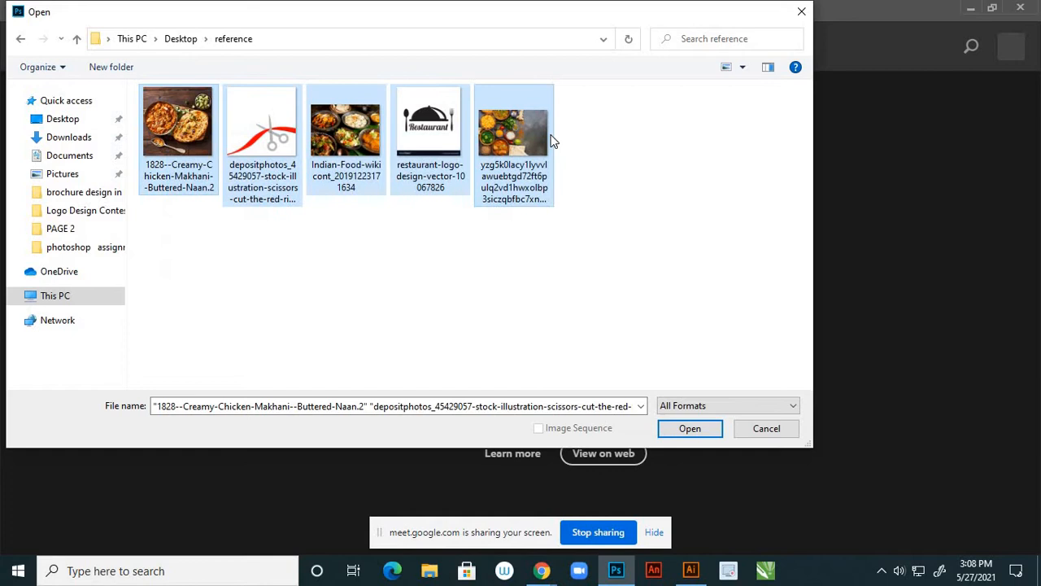
left_click(702, 426)
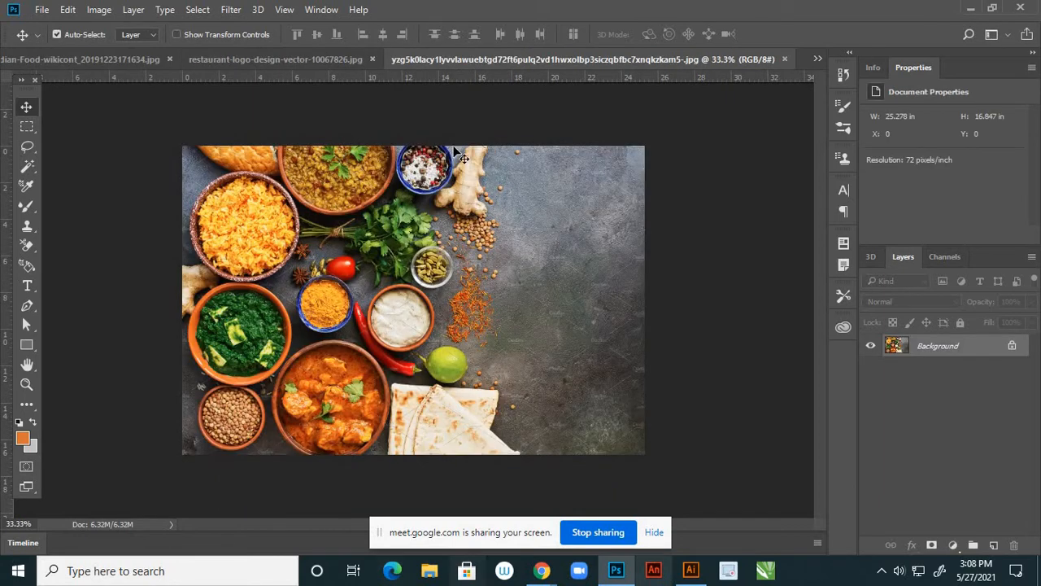
Unlock the Background layer and resize the food photo to 8 in height at 300 pixels/inch, unlinked
left_click(1011, 347)
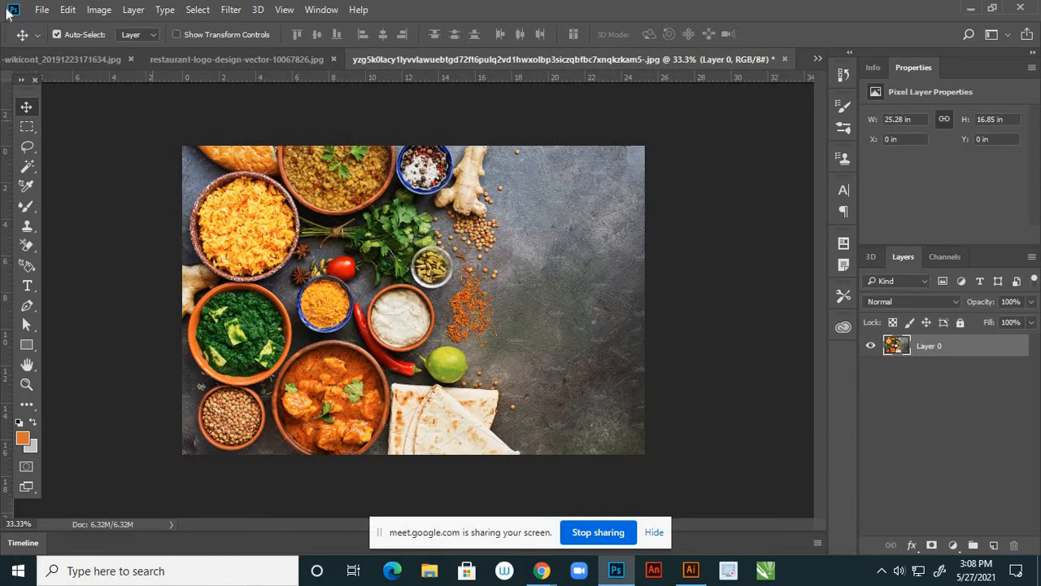
left_click(100, 10)
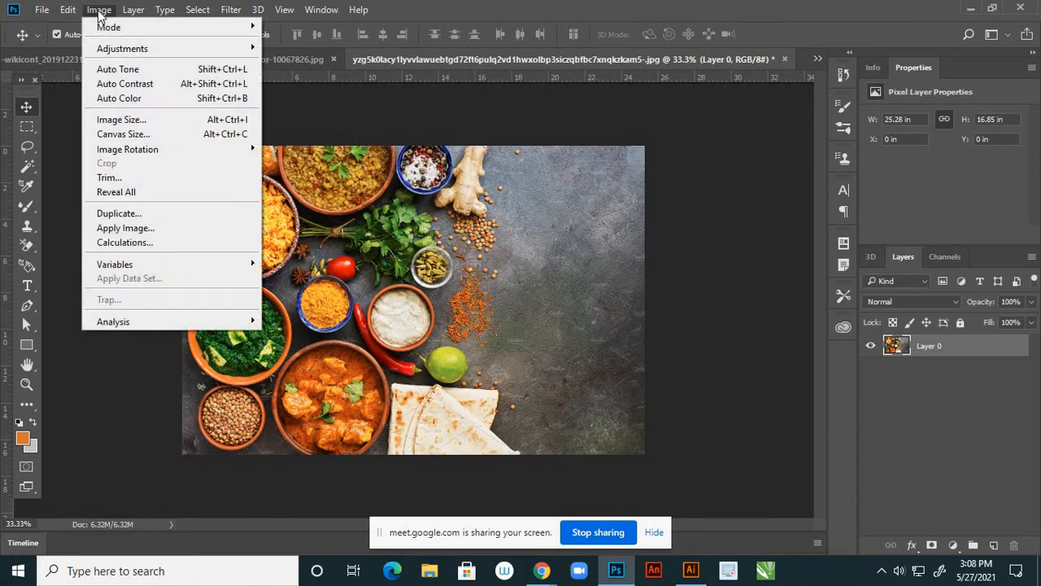
left_click(122, 119)
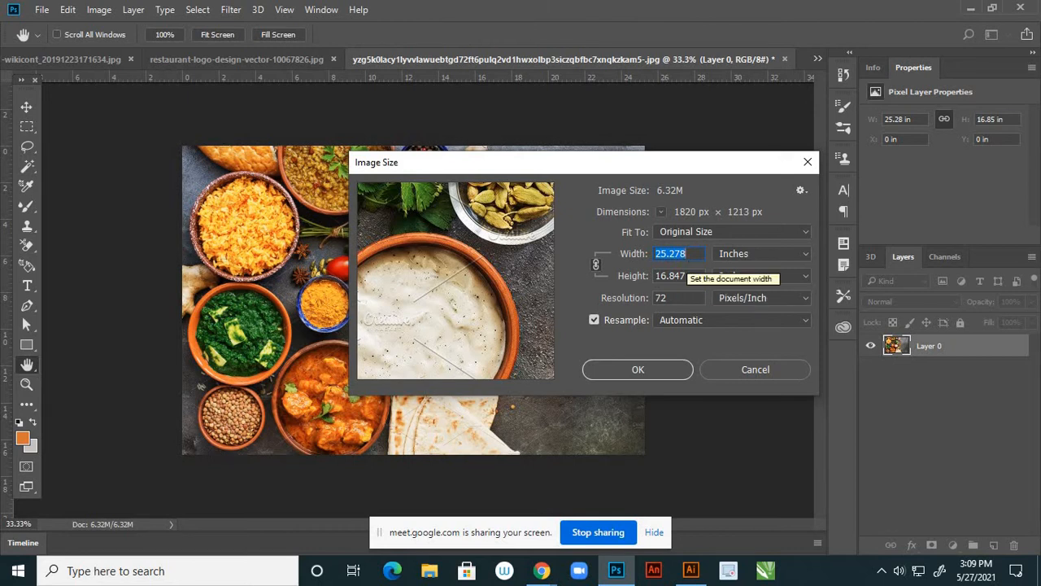
left_click_drag(687, 277, 620, 276)
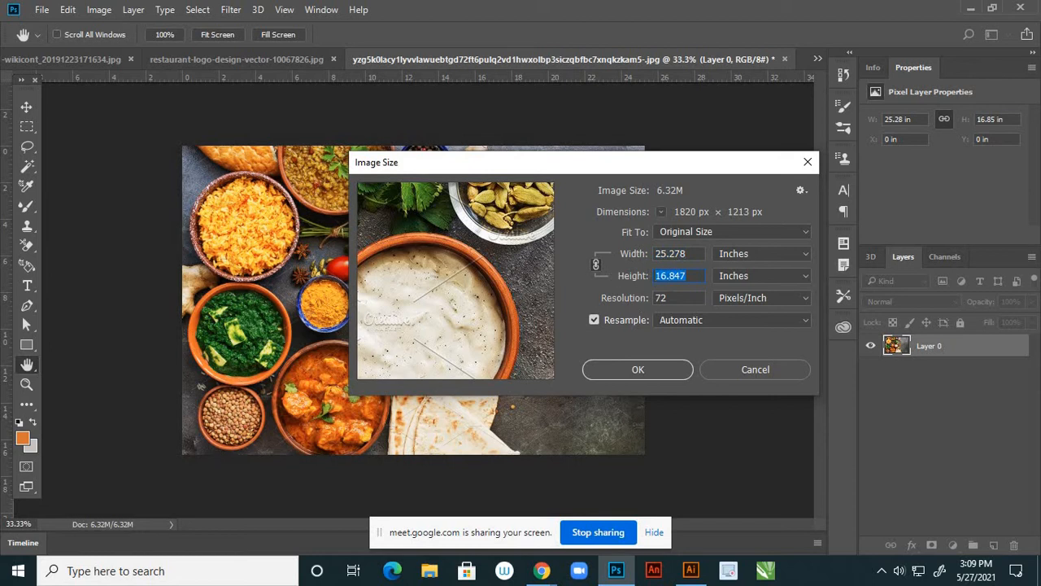
type("8")
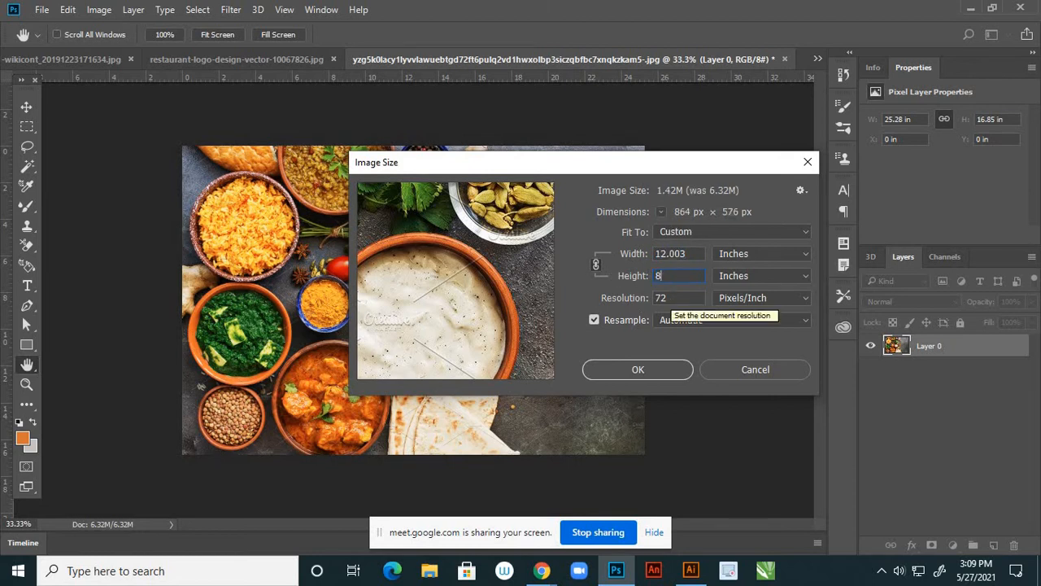
left_click(595, 265)
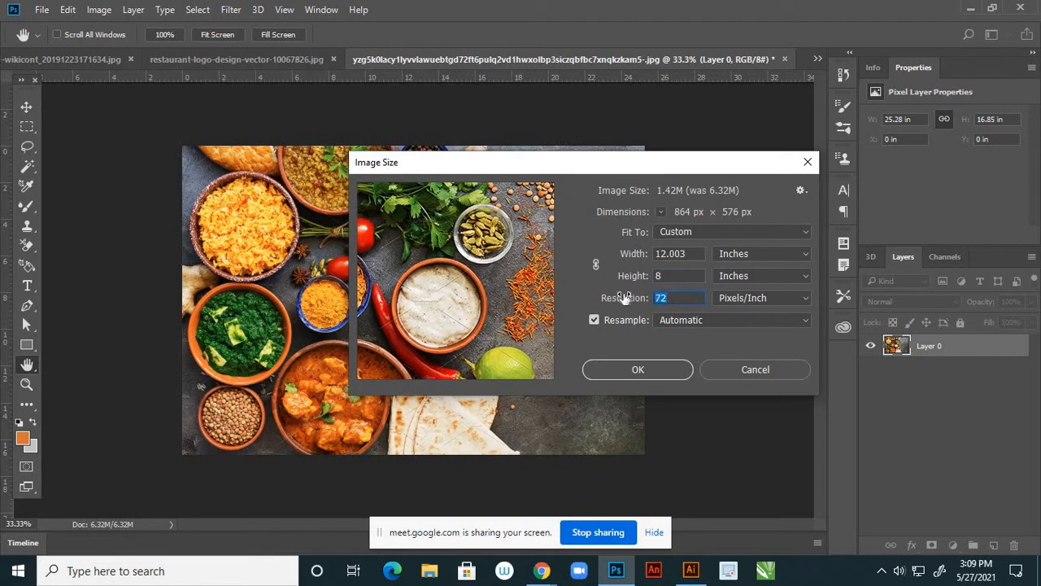
type("300")
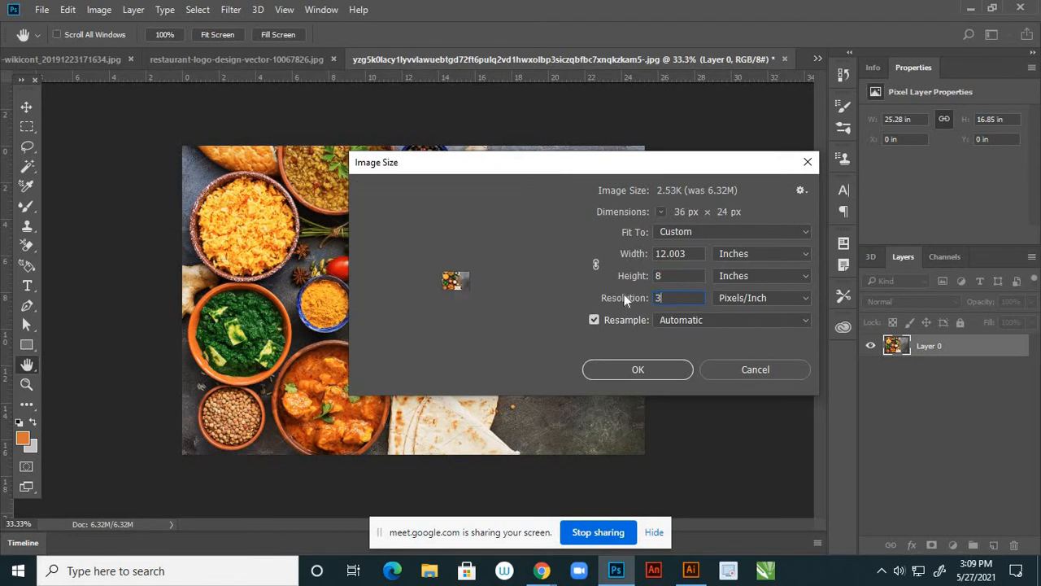
left_click(651, 368)
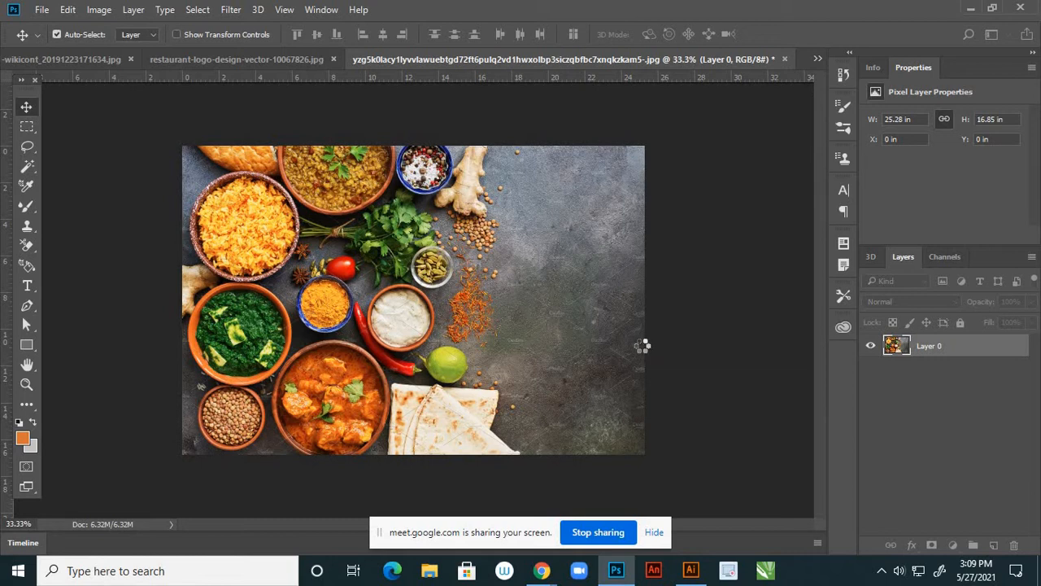
Recheck Image Size to confirm about 12 × 8 in at 300 ppi, leaving it unchanged
scroll(631, 322, "down", 5)
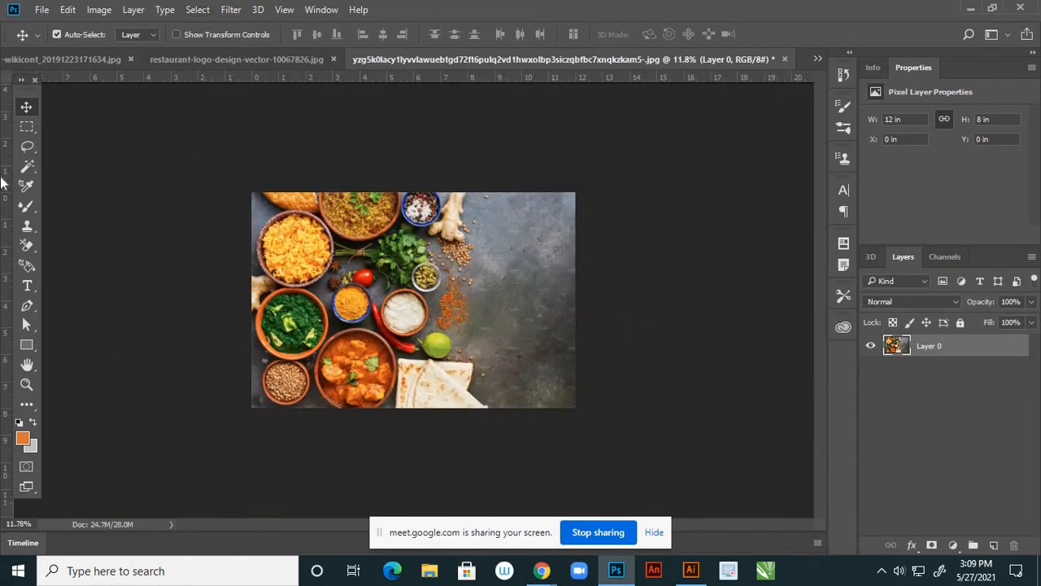
left_click(99, 10)
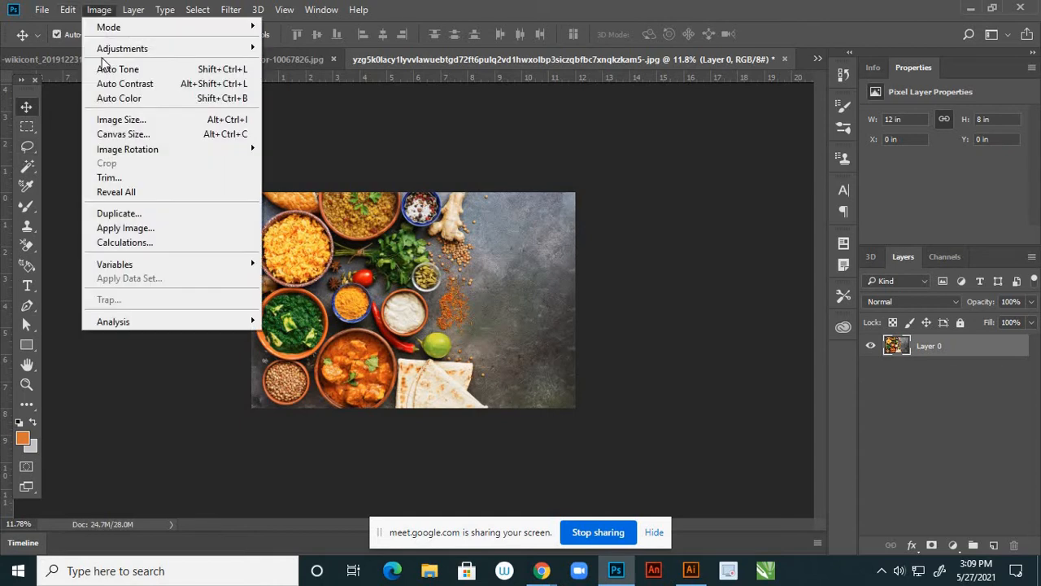
left_click(118, 122)
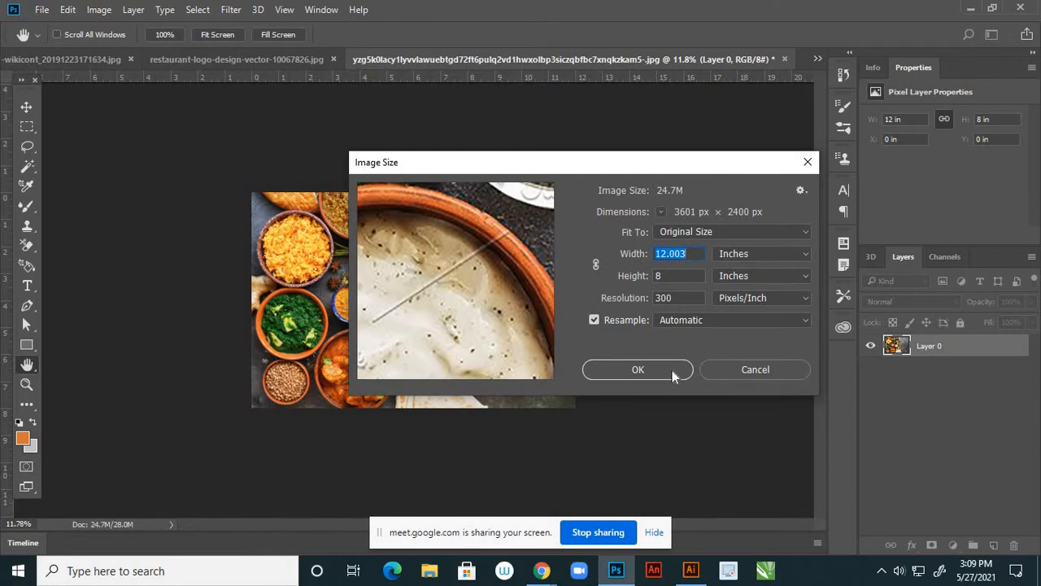
left_click(733, 369)
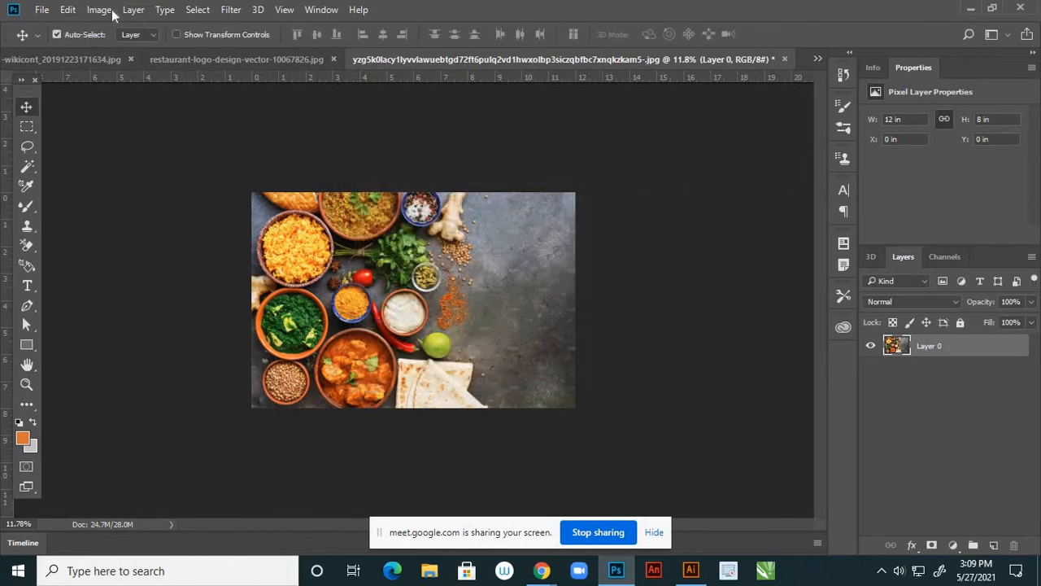
left_click(99, 10)
Apply Brightness/Contrast of 14 brightness and 10 contrast to the food photo
mouse_move(223, 47)
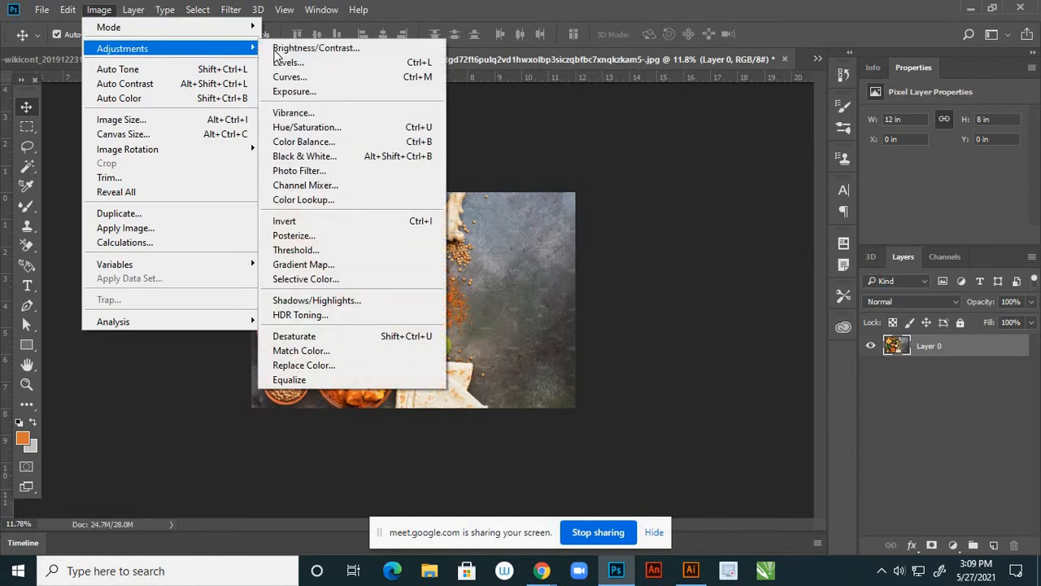
left_click(309, 46)
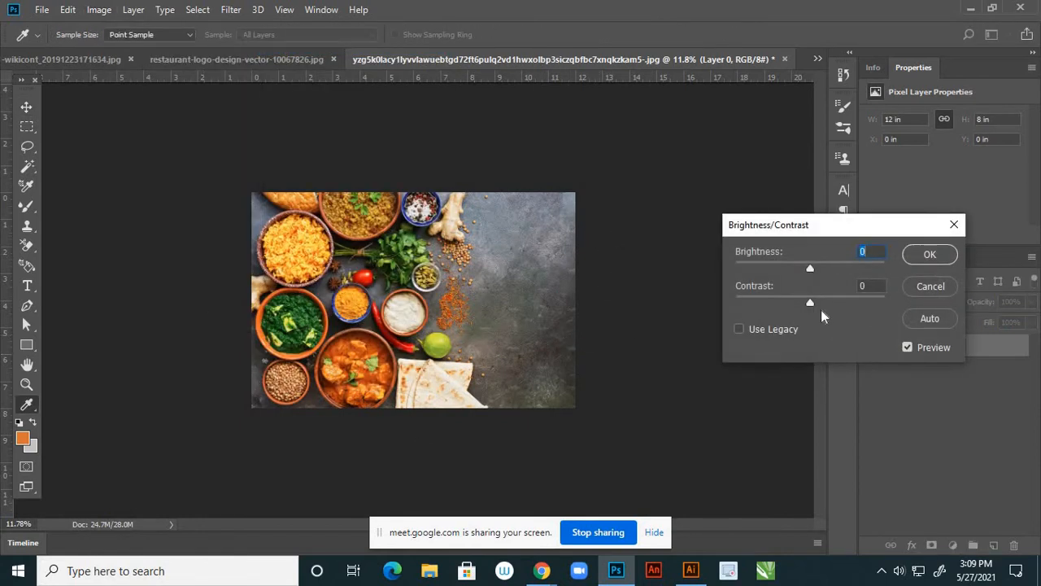
left_click_drag(809, 269, 819, 302)
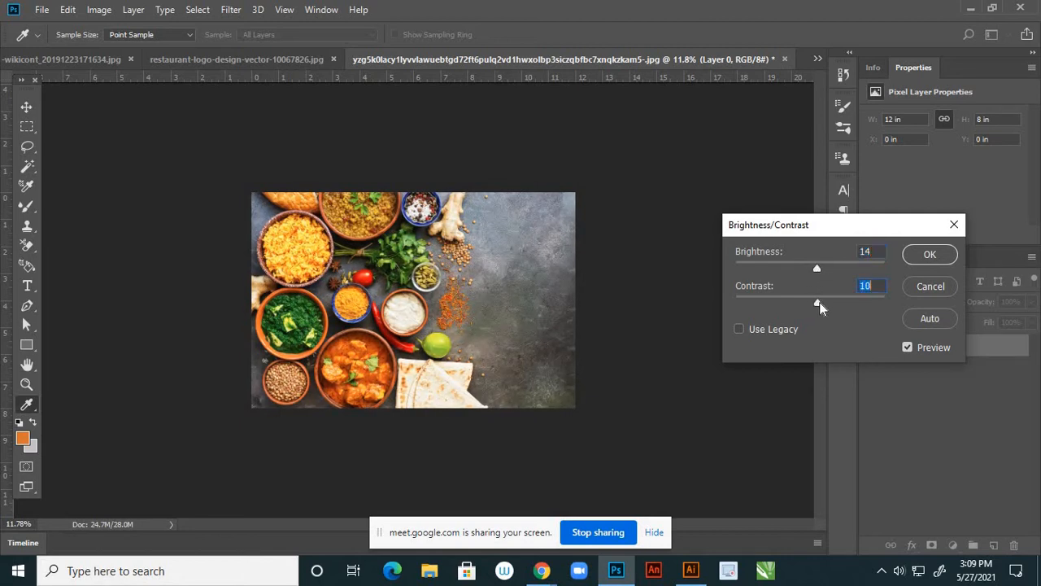
left_click(919, 254)
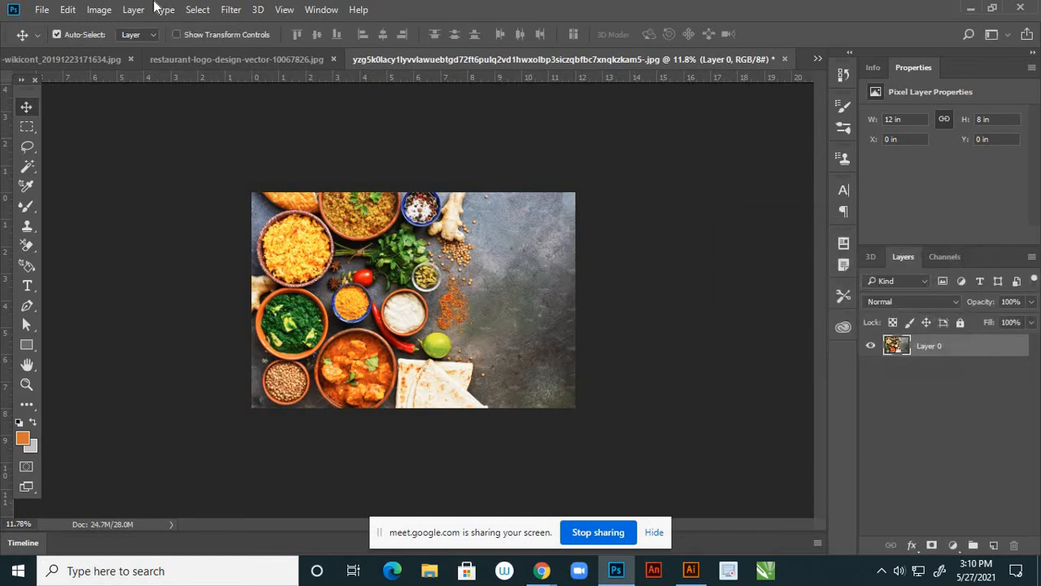
Apply Color Balance to the midtones: +26 red, 0 green, −7 yellow
left_click(102, 12)
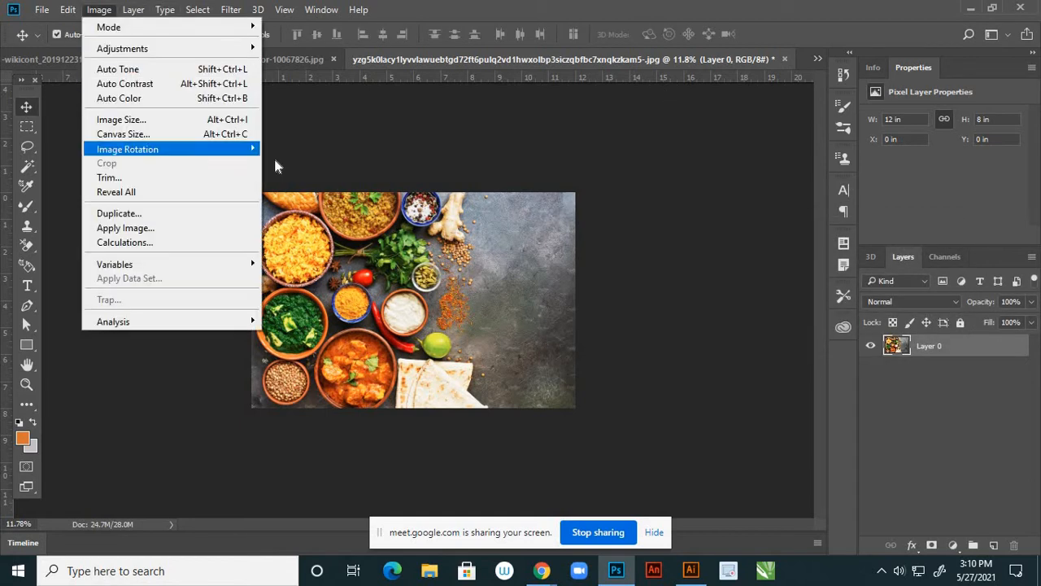
mouse_move(244, 49)
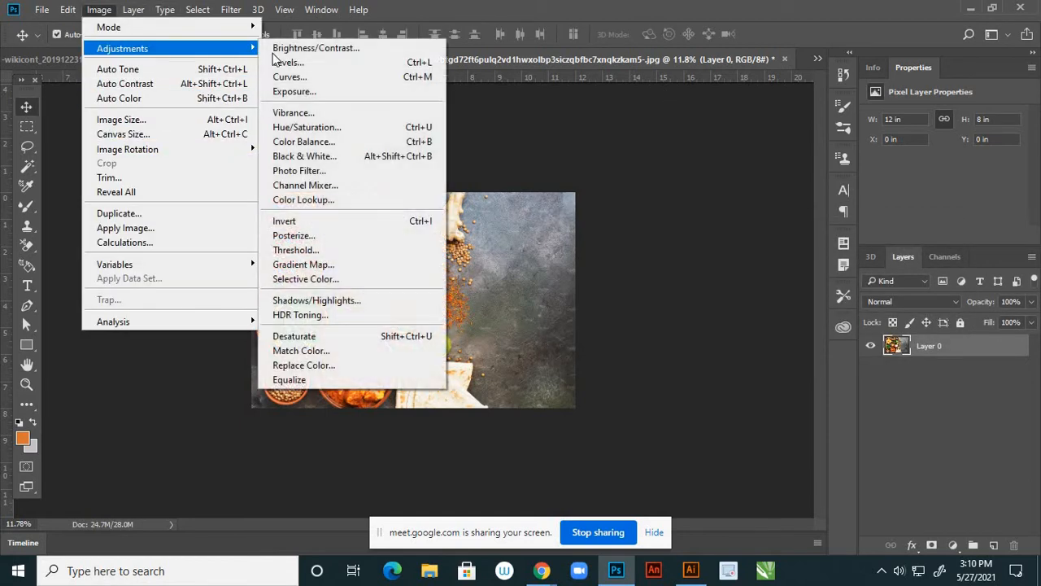
left_click(305, 142)
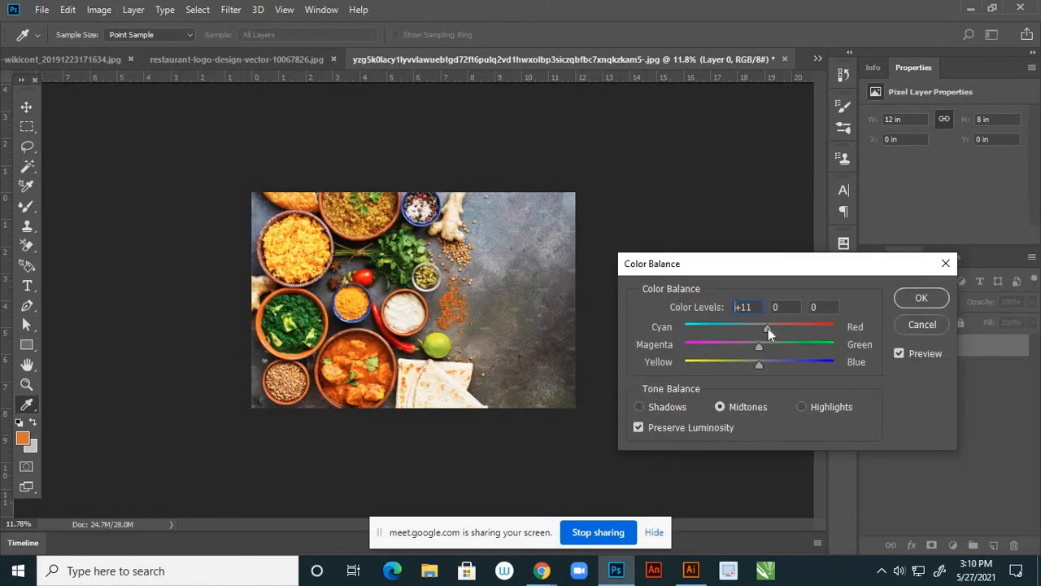
left_click_drag(768, 328, 770, 328)
left_click_drag(758, 366, 754, 365)
left_click_drag(778, 329, 780, 328)
left_click(921, 298)
key("v")
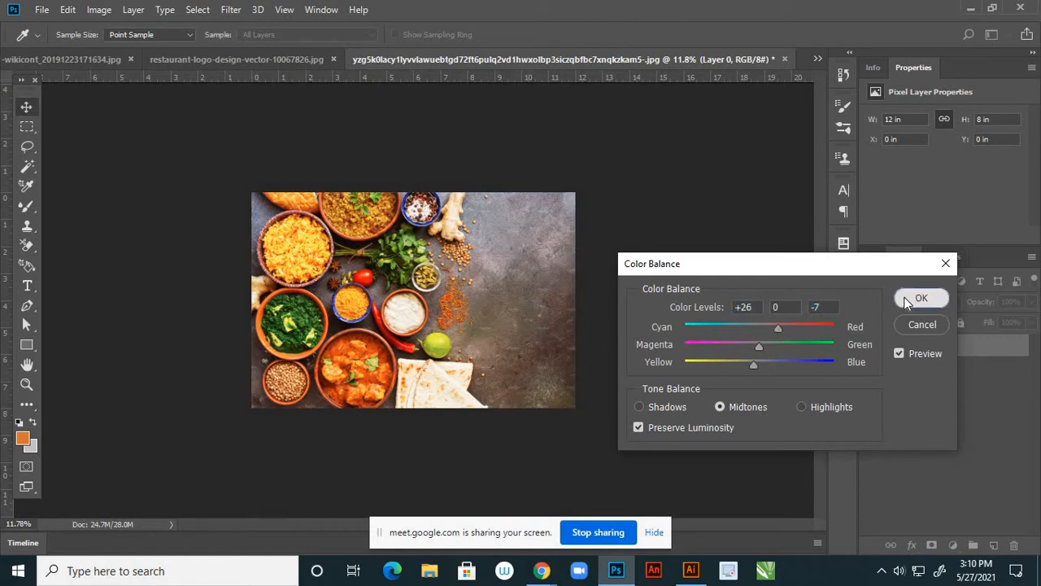
View the food photo at its print size
left_click(284, 10)
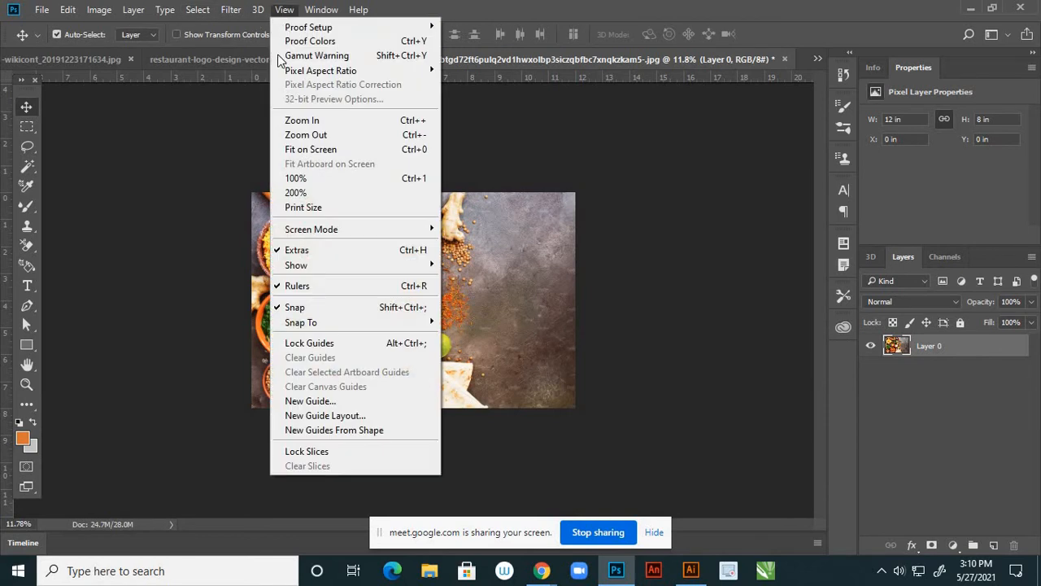
left_click(306, 209)
scroll(340, 213, "down", 3)
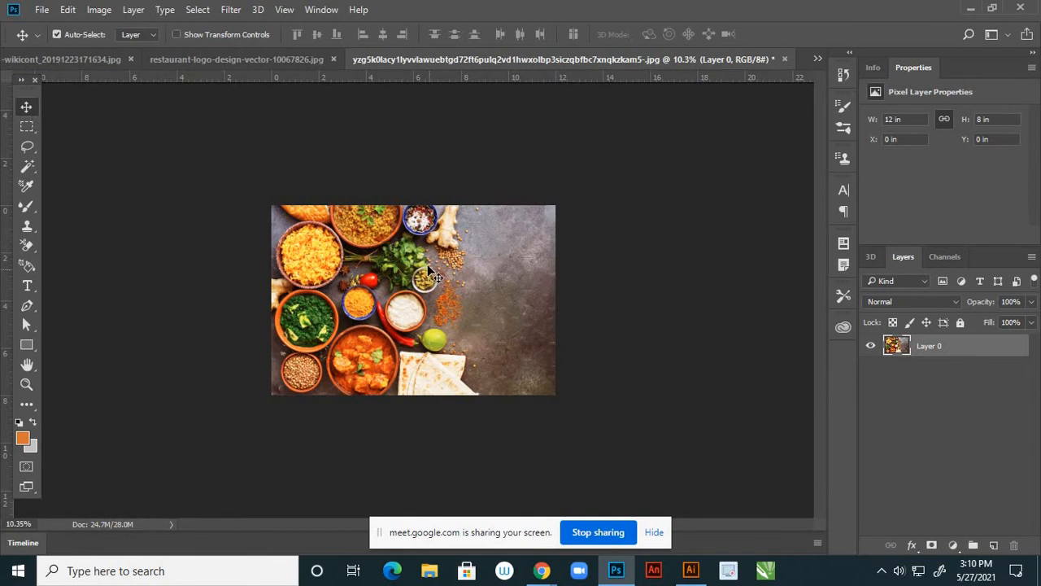
Save the food photo as JPEG '1.jpg' at quality 12 in the reference folder, then close it
left_click(42, 11)
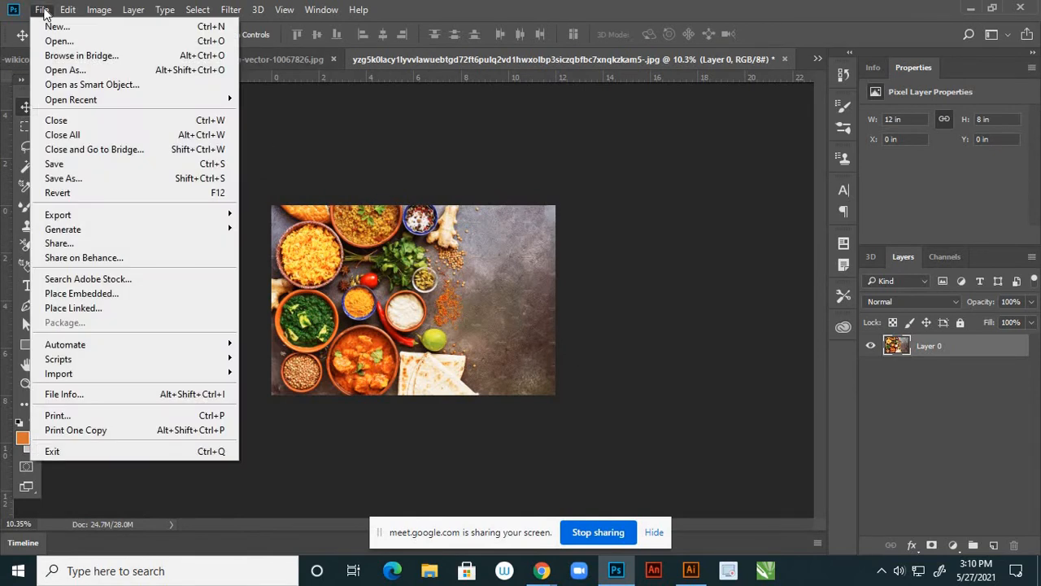
left_click(76, 179)
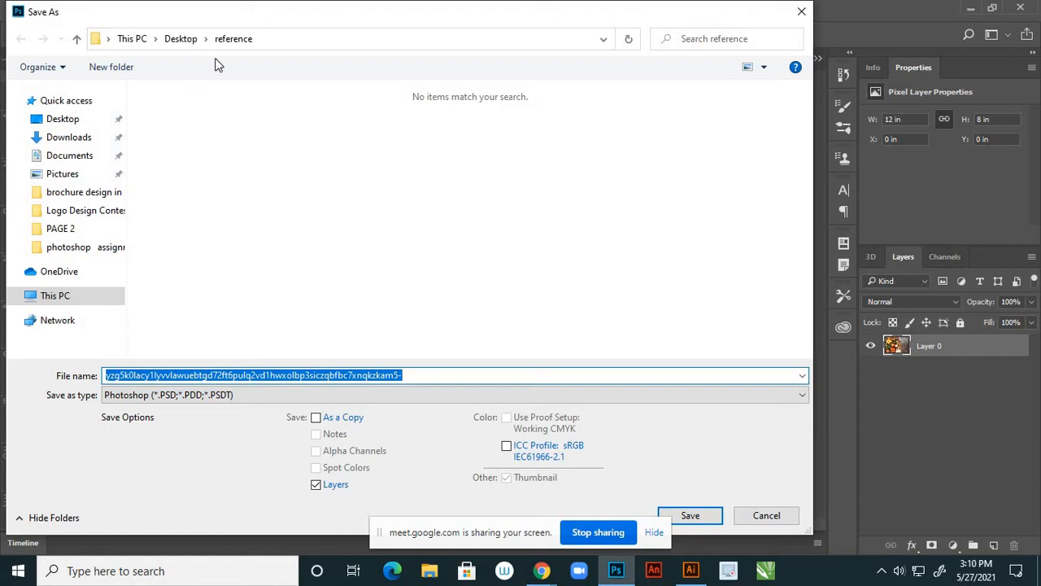
left_click(400, 397)
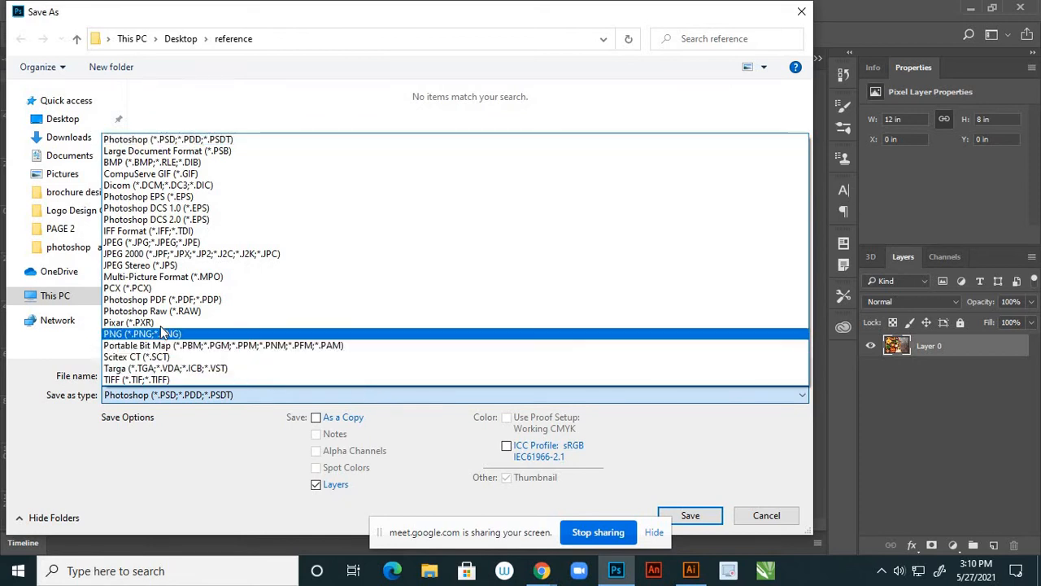
left_click(145, 245)
double_click(407, 375)
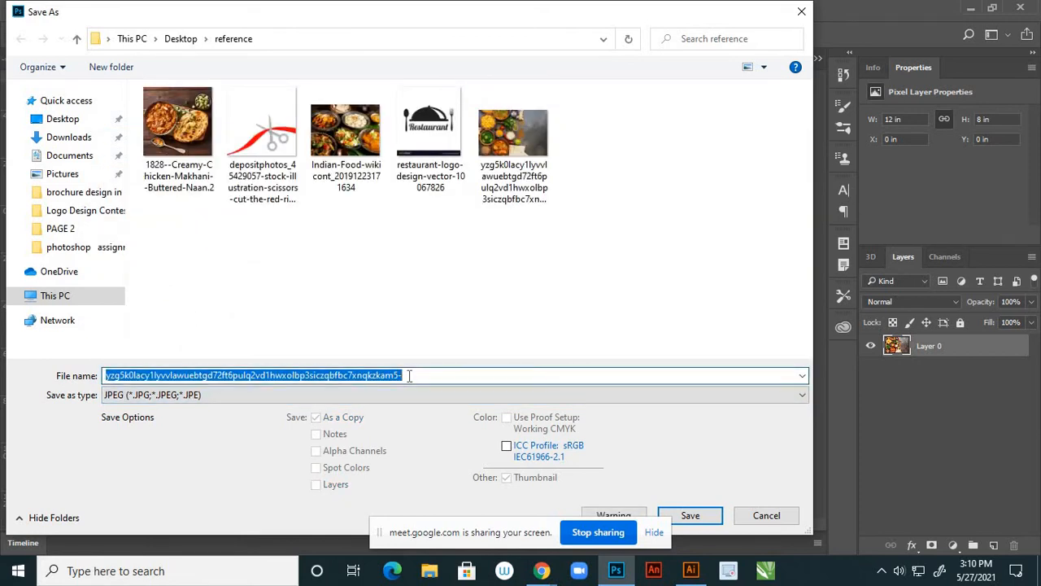
type("1")
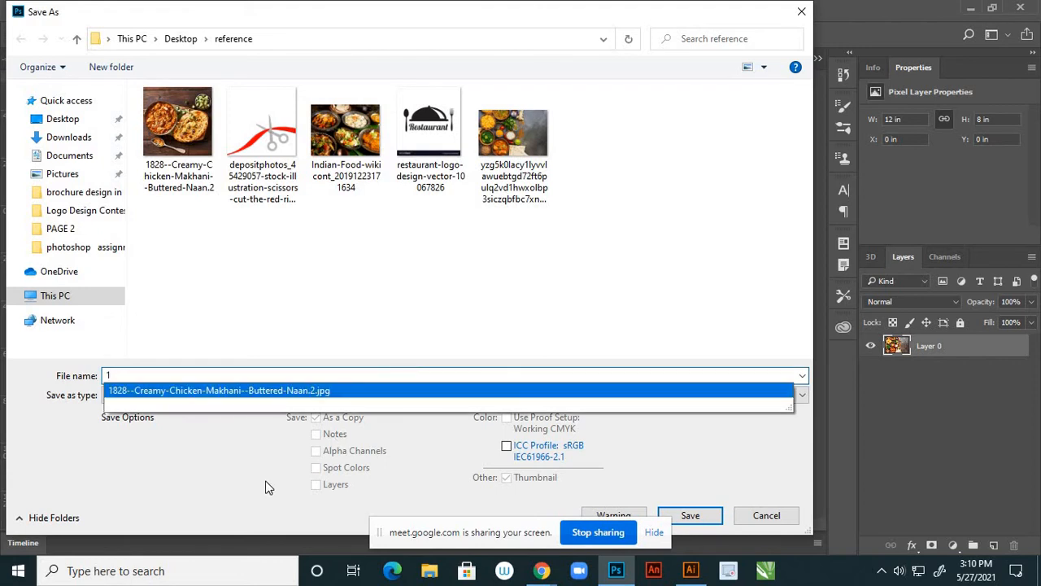
left_click(690, 516)
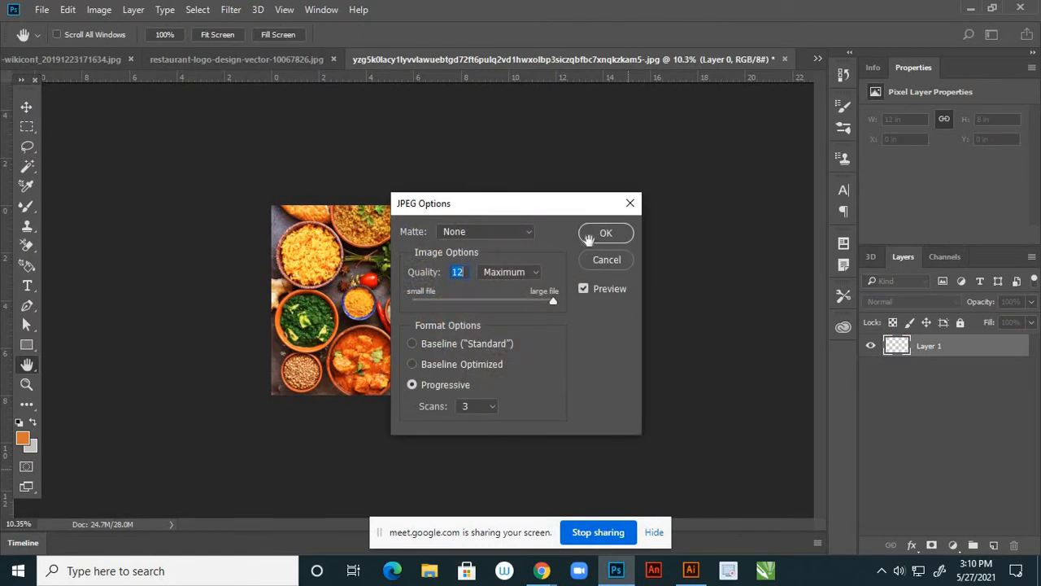
left_click(594, 239)
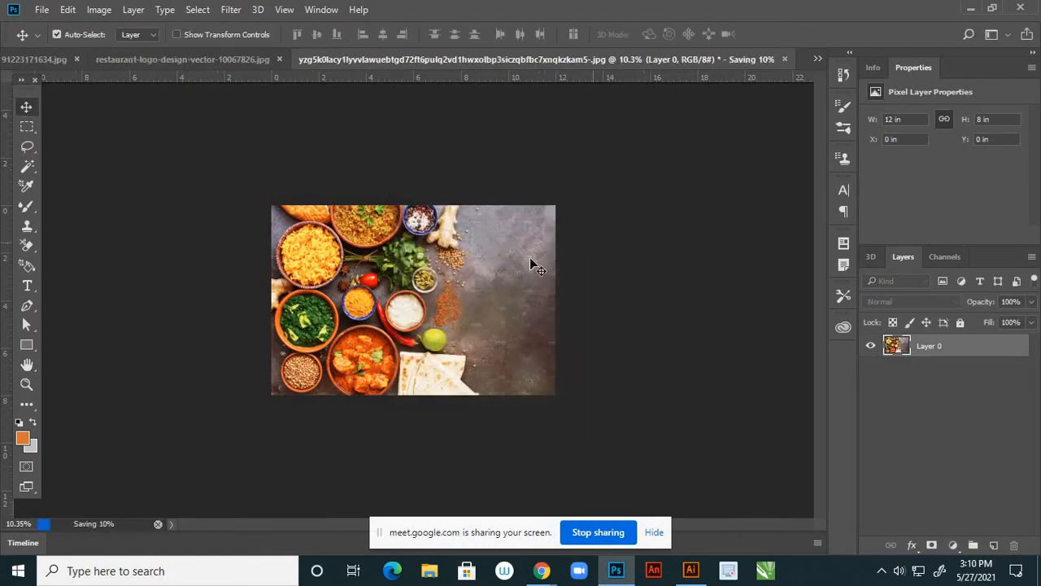
left_click(784, 59)
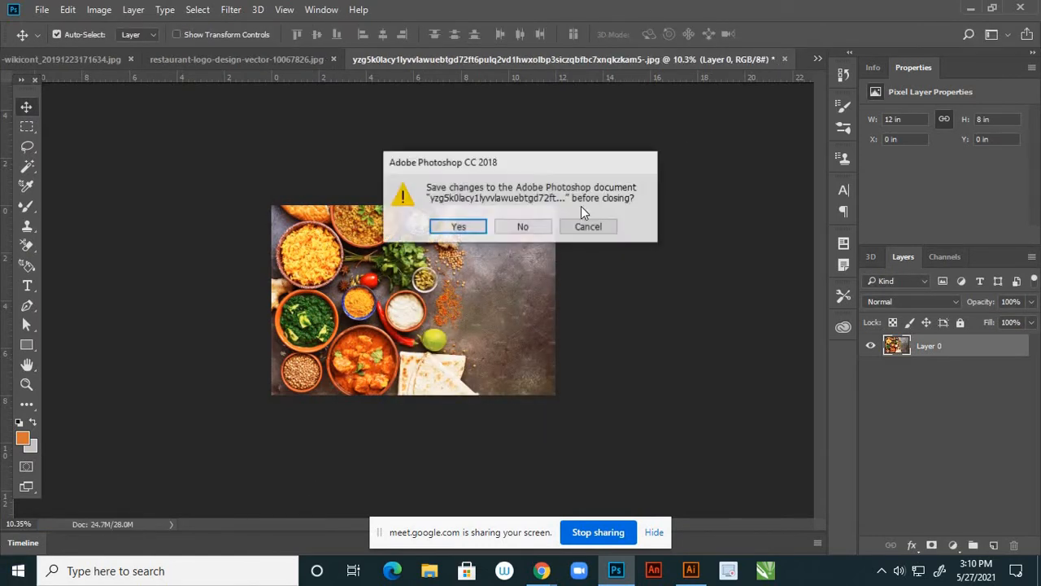
Close the food photo without saving and unlock the logo's Background layer as Layer 0
left_click(524, 226)
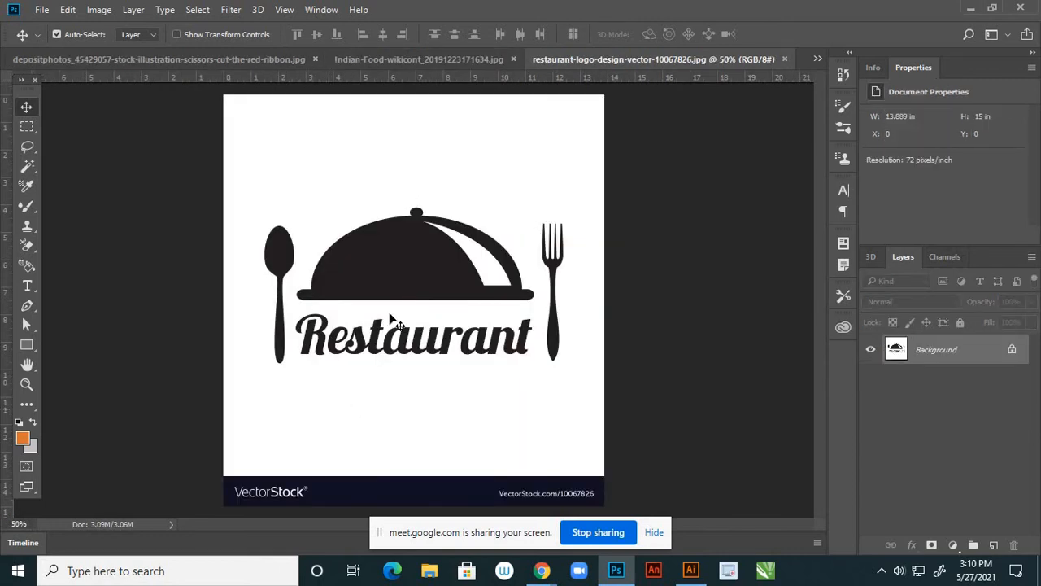
left_click(1012, 351)
double_click(1011, 355)
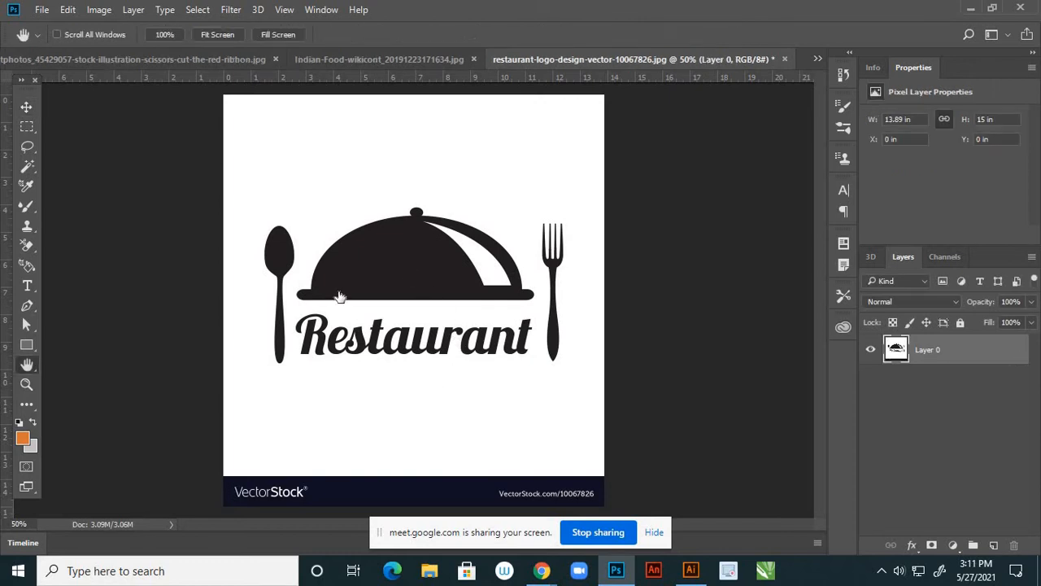
left_click(917, 236)
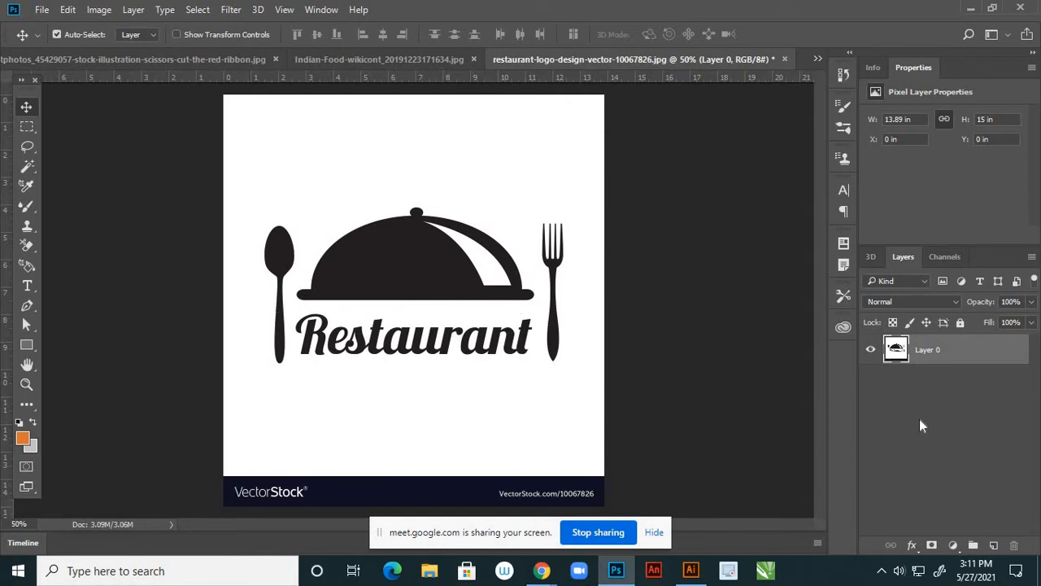
Add a new Layer 1 beneath Layer 0, fill it orange, and reselect Layer 0
left_click(993, 545)
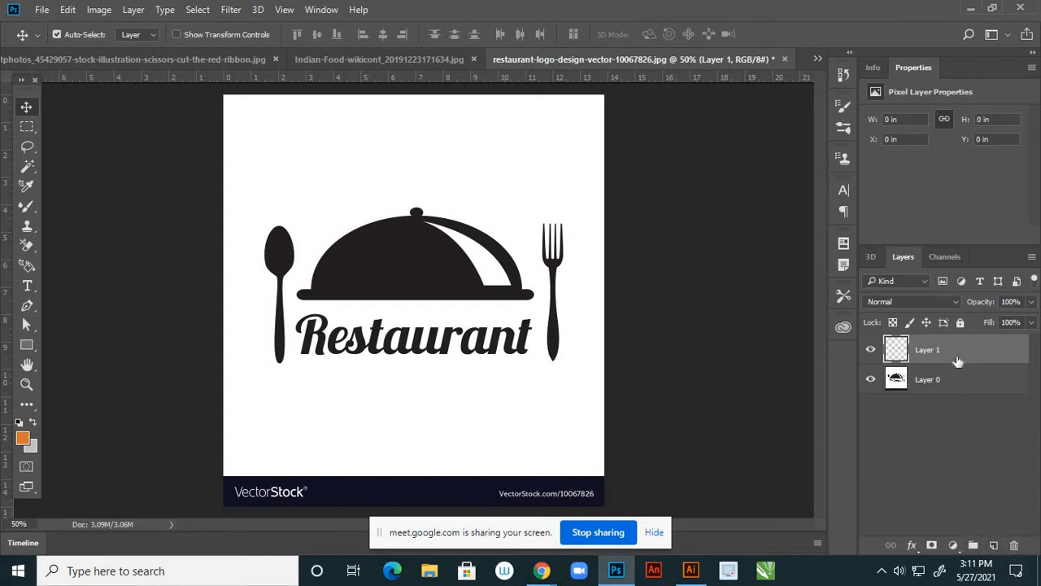
left_click_drag(968, 379, 969, 400)
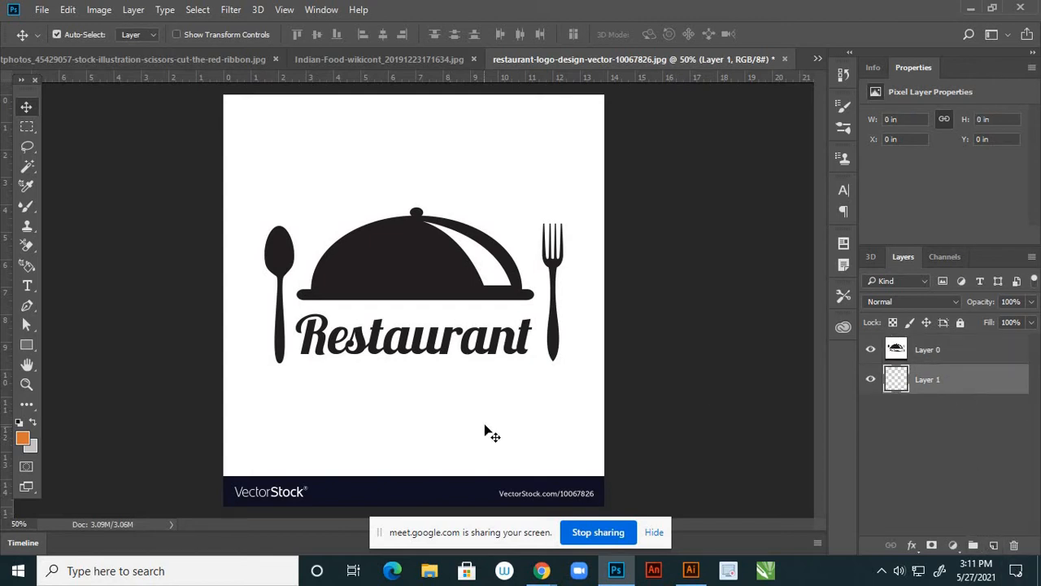
key("alt+BackSpace")
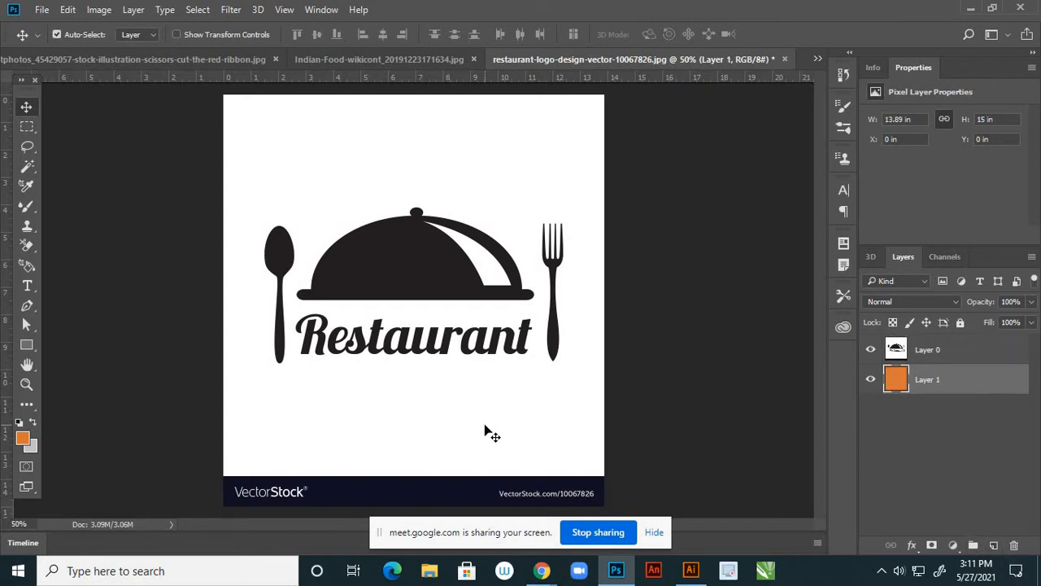
left_click(978, 355)
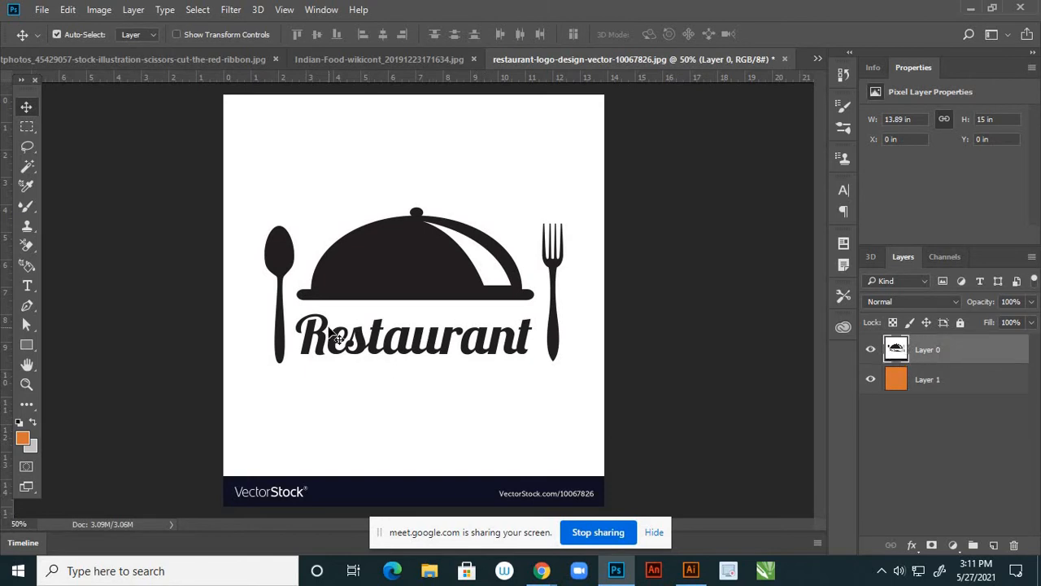
left_click(27, 127)
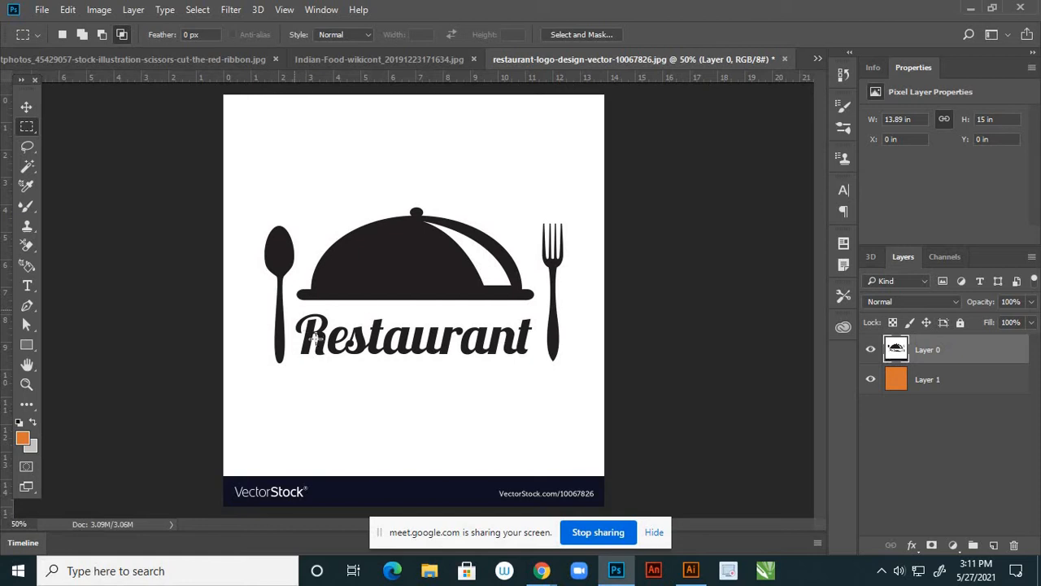
Fill a rectangle over the Restaurant lettering with orange
left_click_drag(295, 310, 536, 392)
key("alt+BackSpace")
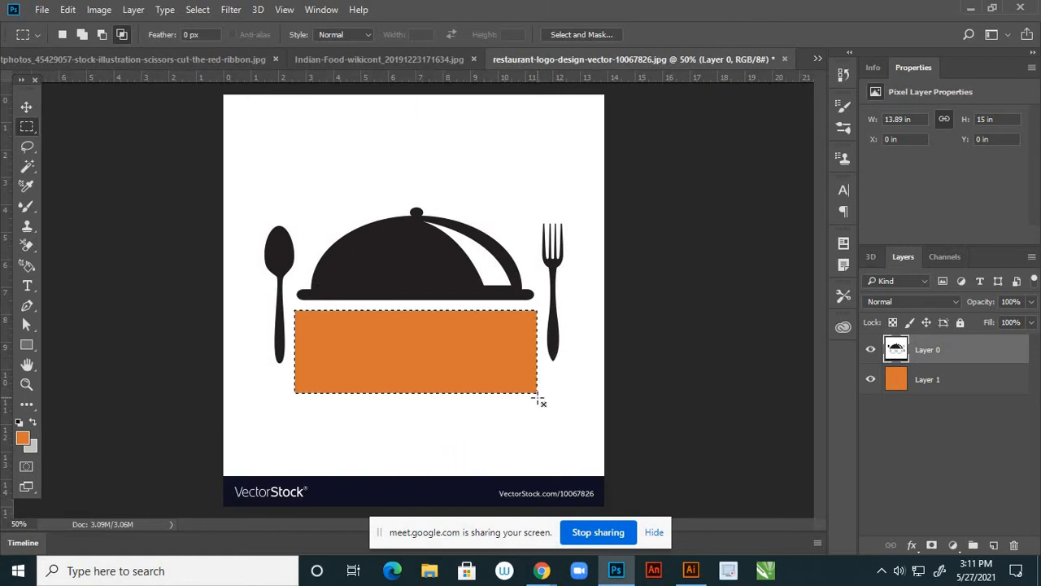
key("ctrl+d")
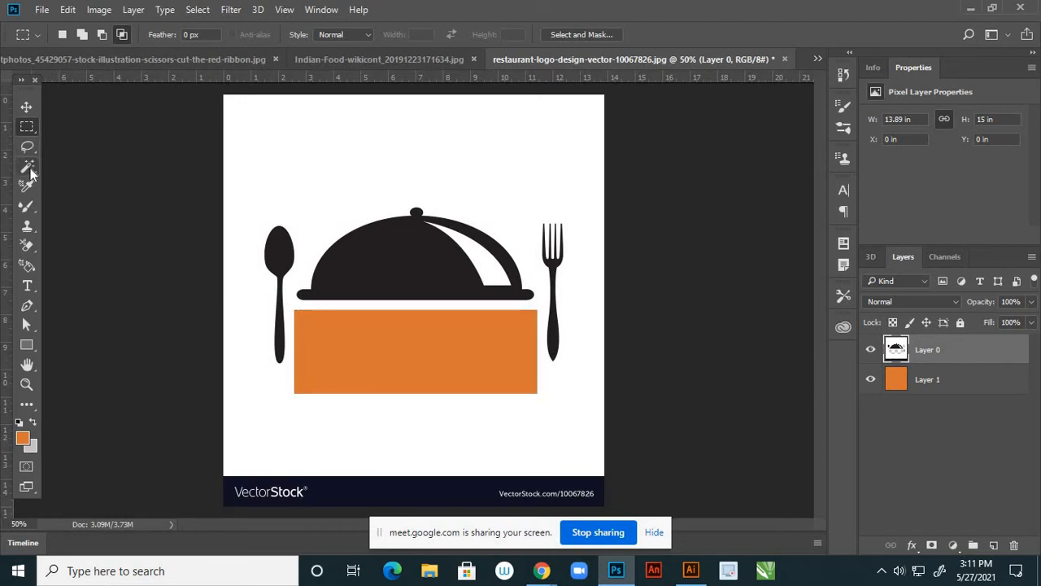
Select the logo's white background with the Magic Wand and fill it orange
left_click_drag(30, 174, 62, 184)
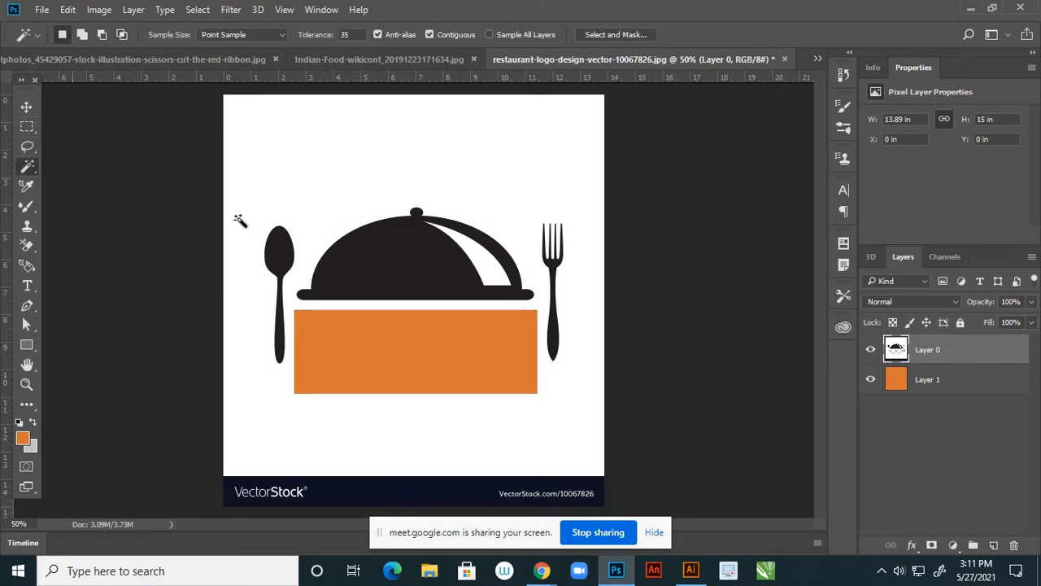
left_click(318, 175)
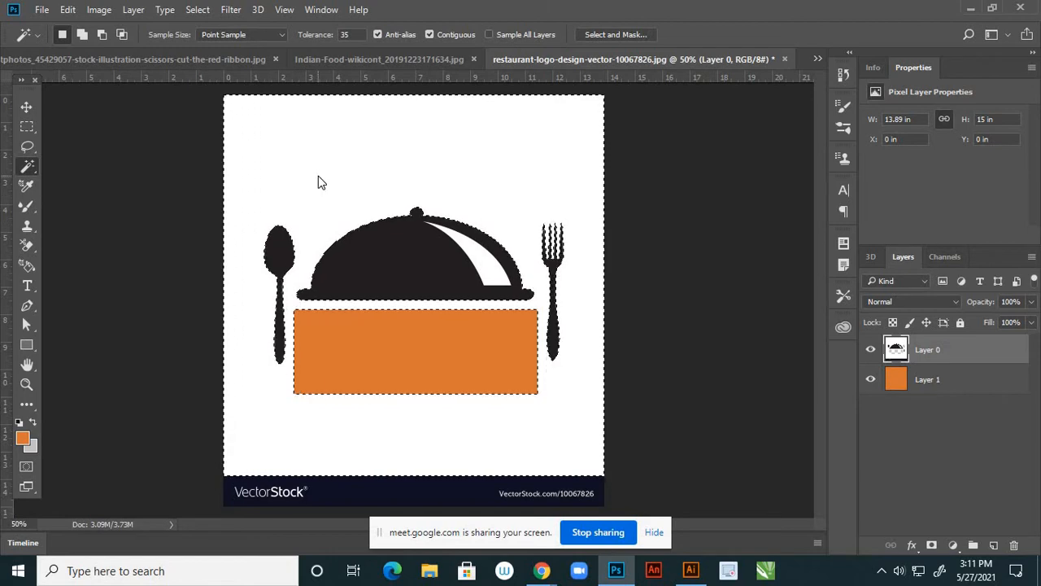
key("alt+BackSpace")
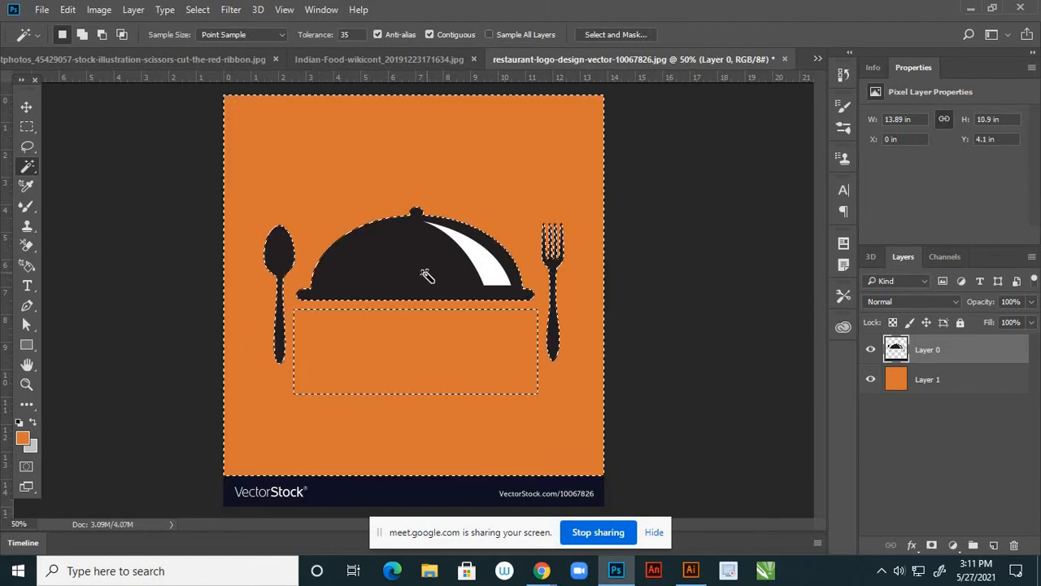
key("ctrl+d")
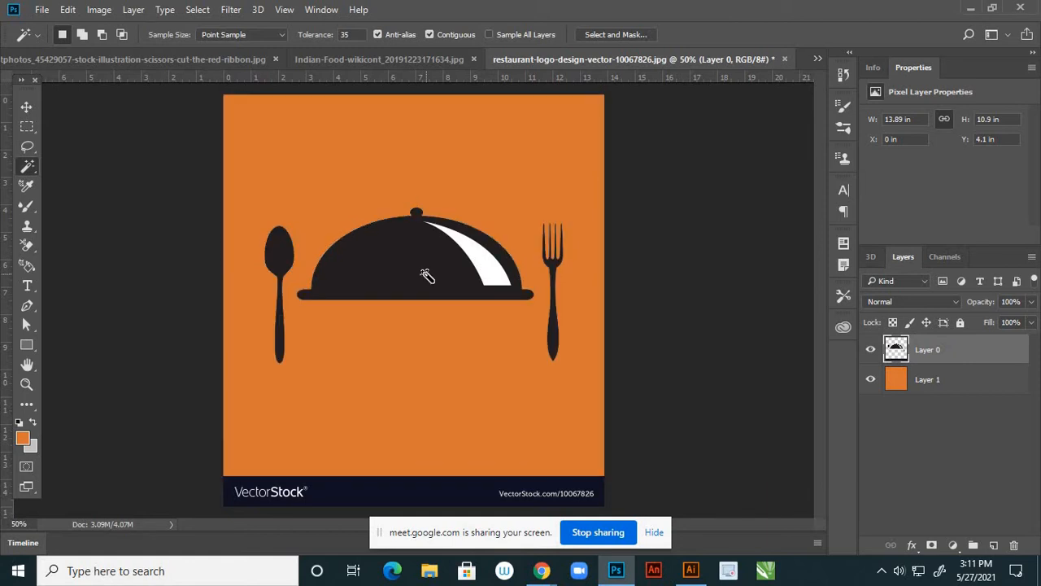
left_click(26, 108)
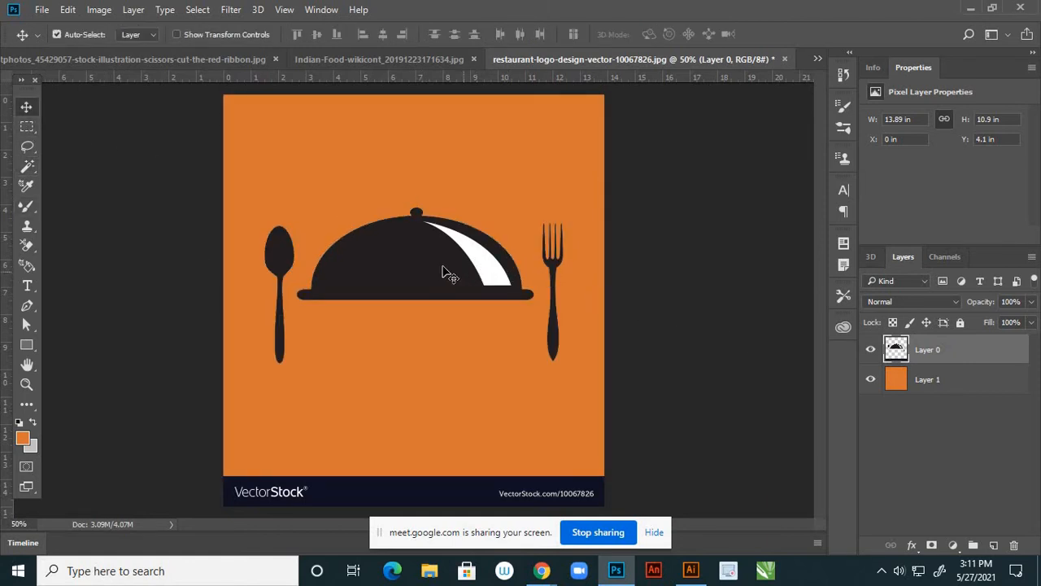
Select the dark cloche dome by colour and fill it with solid black
scroll(399, 273, "up", 5)
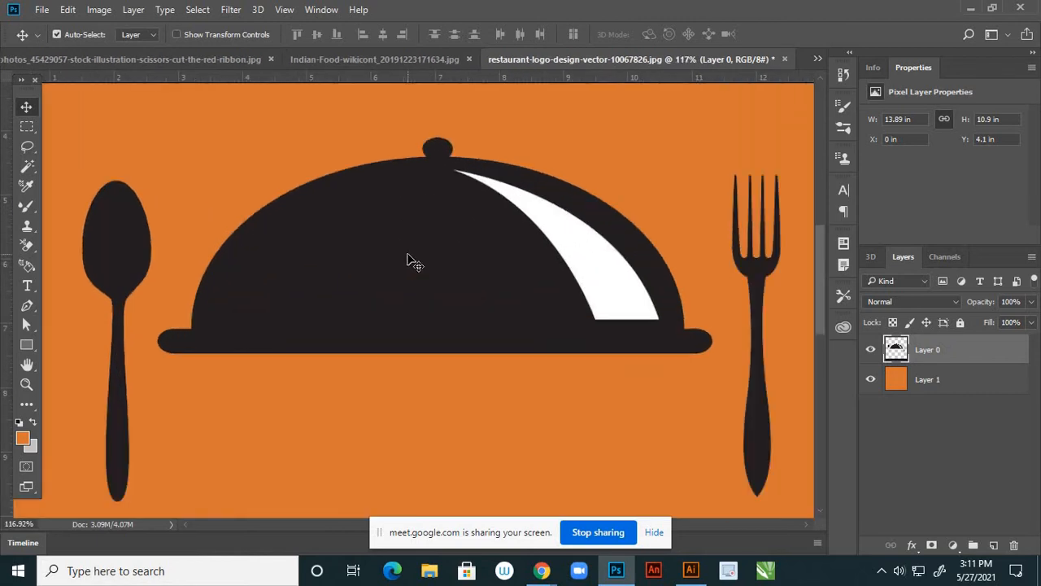
scroll(426, 263, "down", 3)
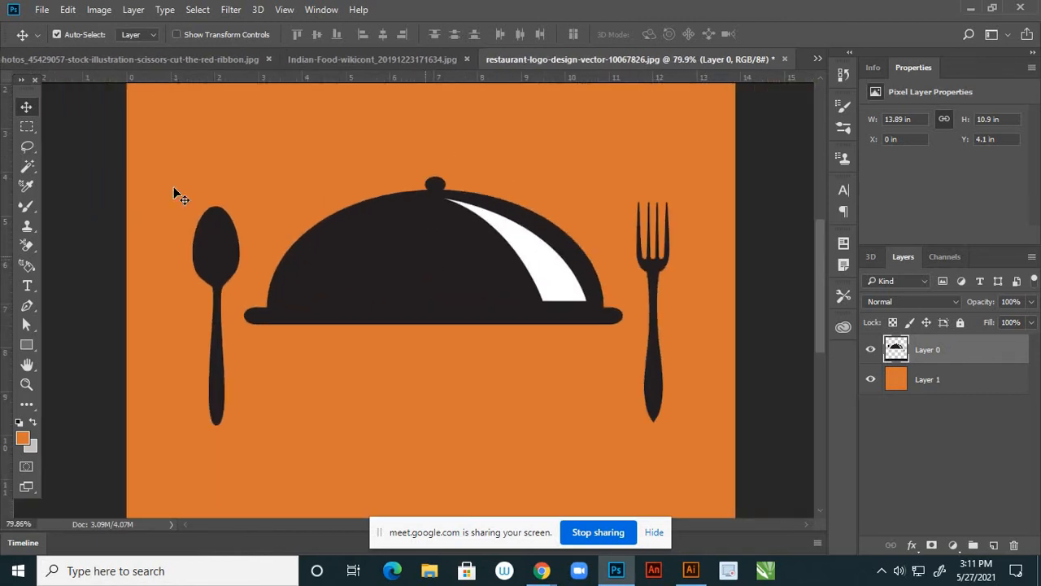
left_click(27, 167)
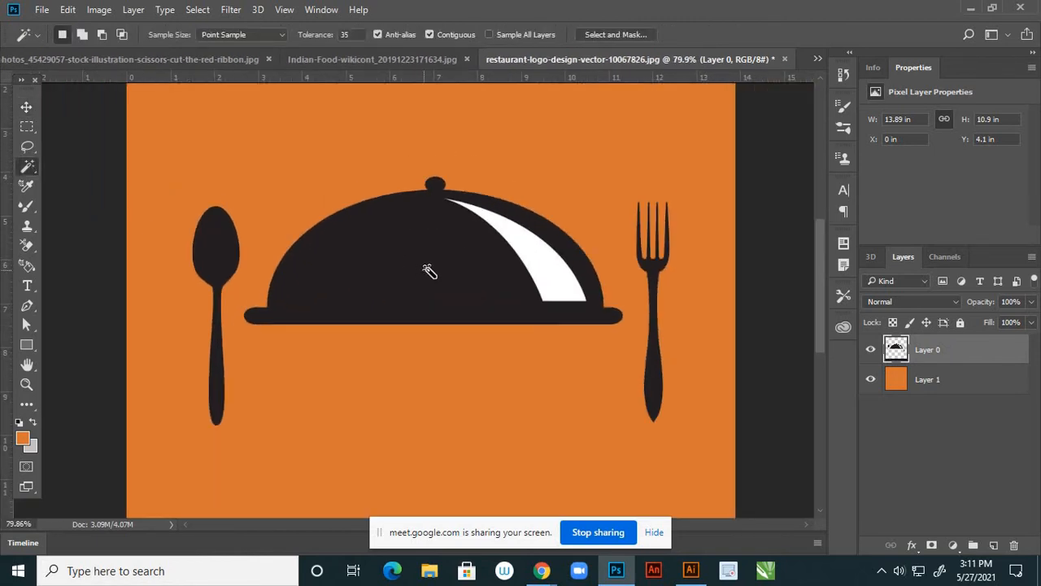
left_click(427, 264)
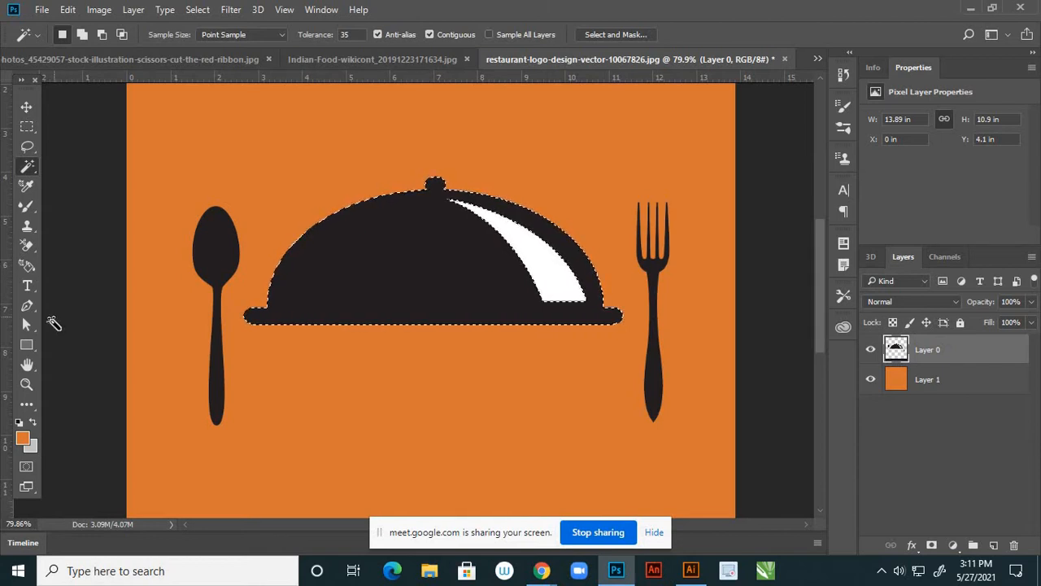
left_click(23, 440)
left_click_drag(424, 279, 322, 323)
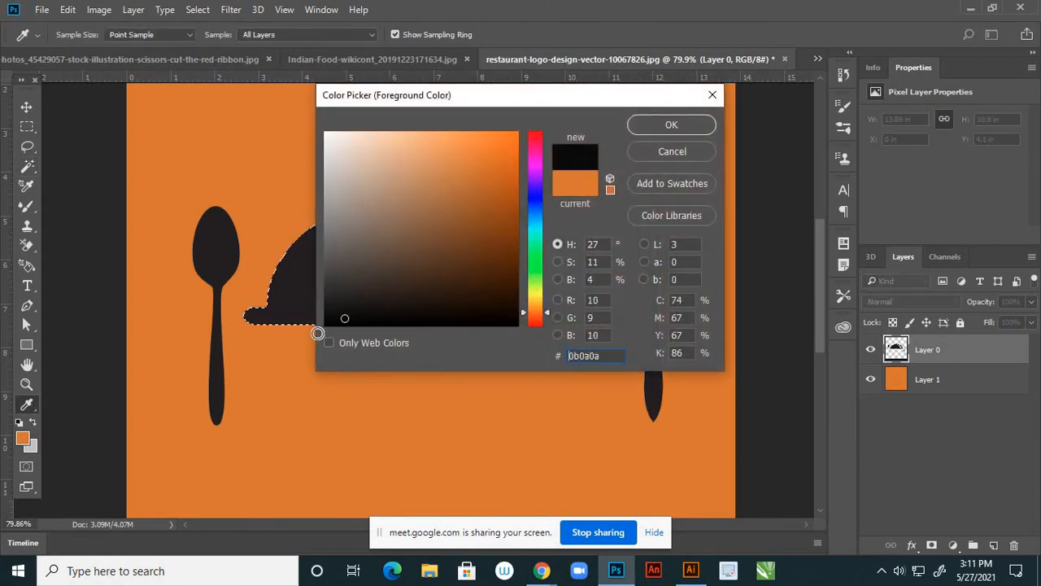
left_click(644, 127)
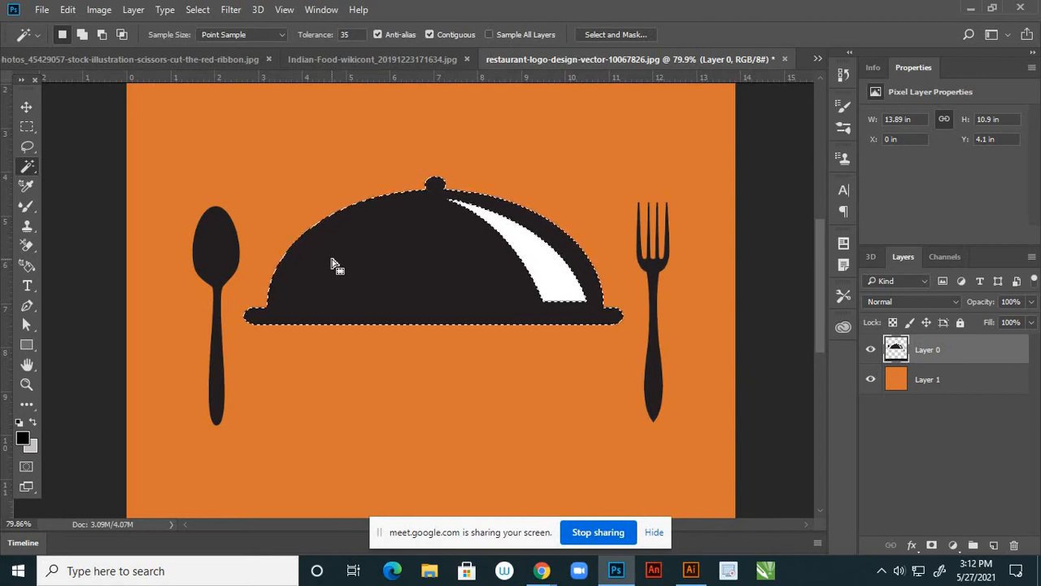
key("alt+BackSpace")
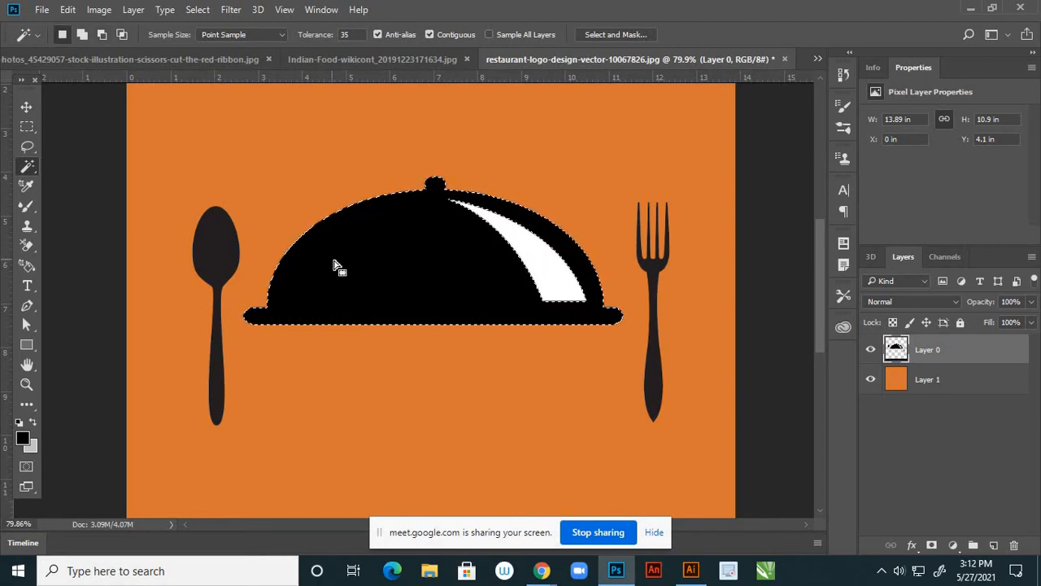
key("ctrl+d")
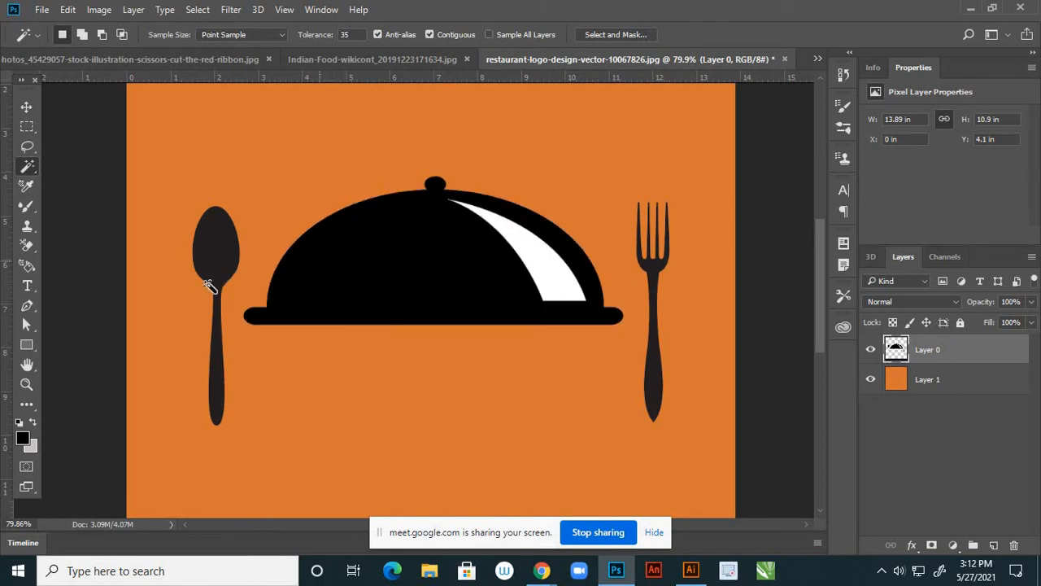
Select the spoon and fork together and fill them with black
left_click(213, 241)
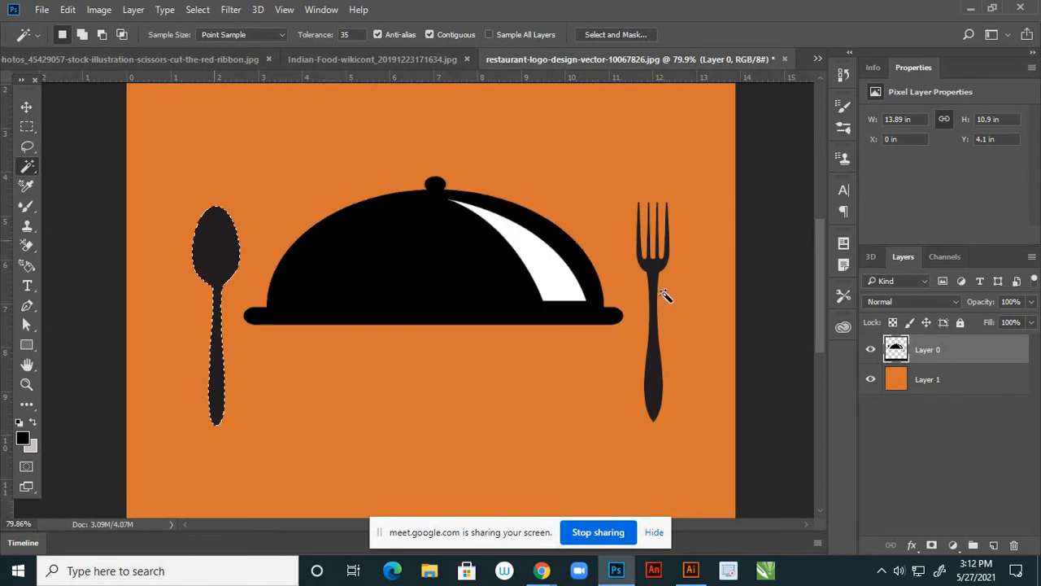
left_click(653, 388, "shift")
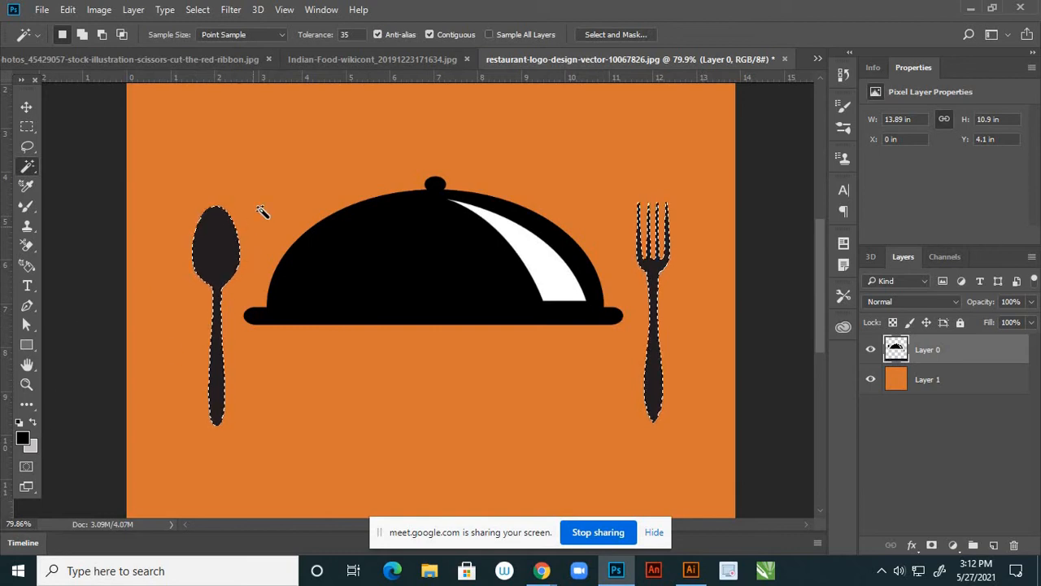
key("alt+BackSpace")
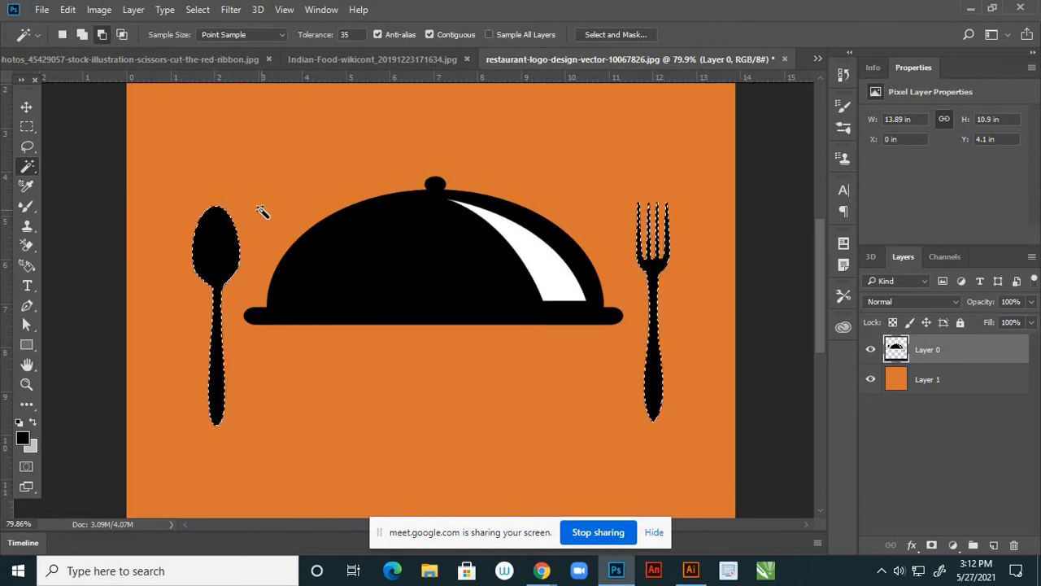
key("ctrl+d")
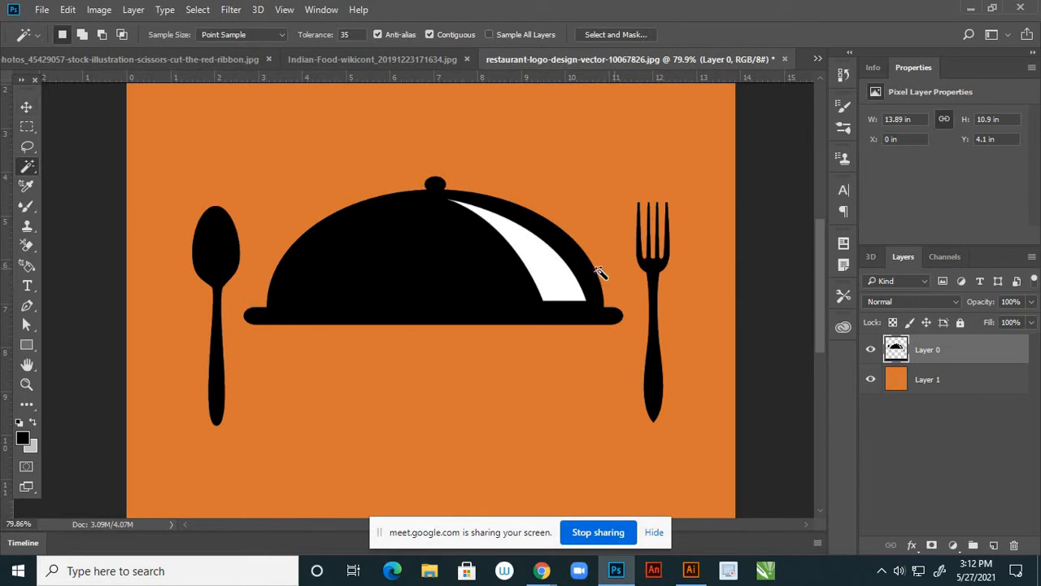
Set the foreground colour to white and clear the highlight selection
left_click(24, 437)
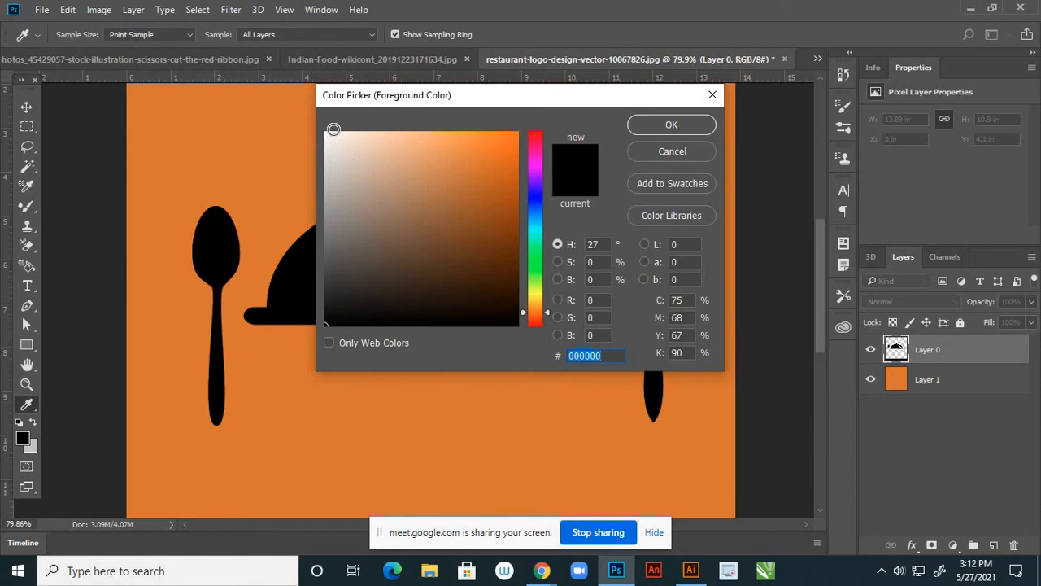
left_click(326, 132)
left_click(672, 126)
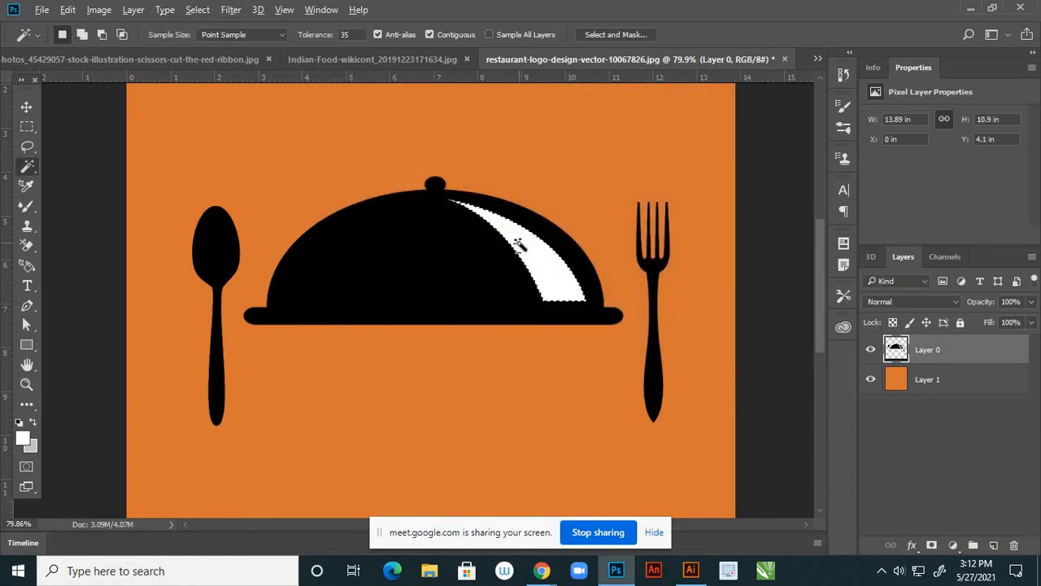
key("ctrl+d")
Hide the orange Layer 1, leaving the black logo on transparency
left_click(23, 109)
scroll(569, 285, "down", 5)
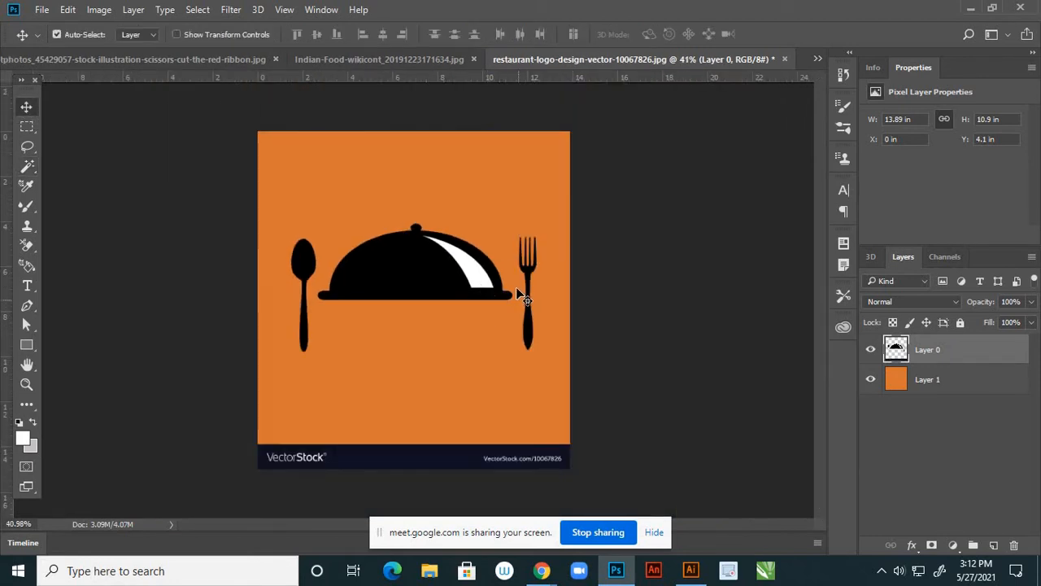
left_click(871, 380)
left_click(871, 379)
left_click(871, 380)
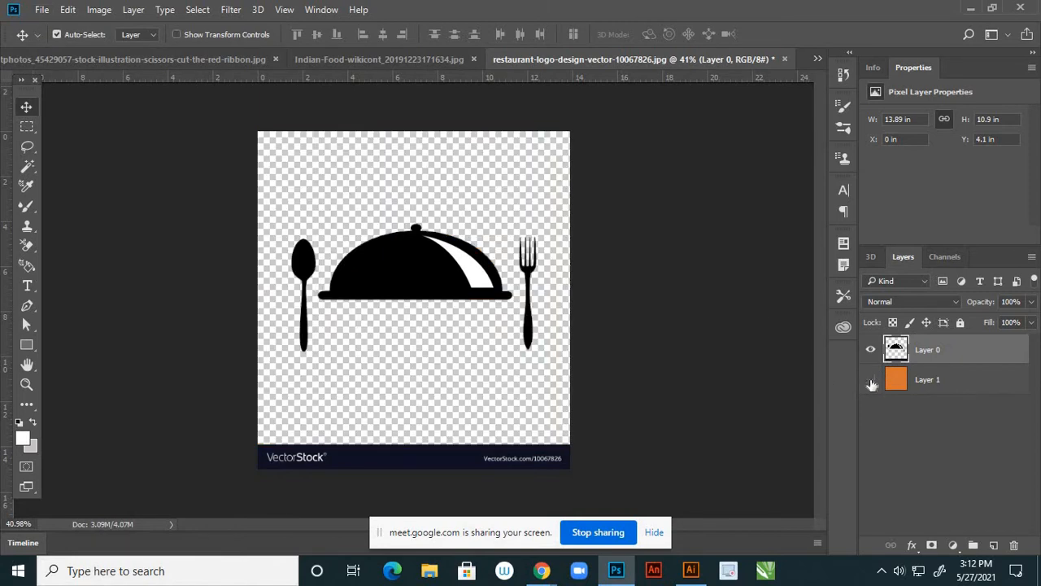
Start saving the logo under a new name, then cancel
left_click(43, 13)
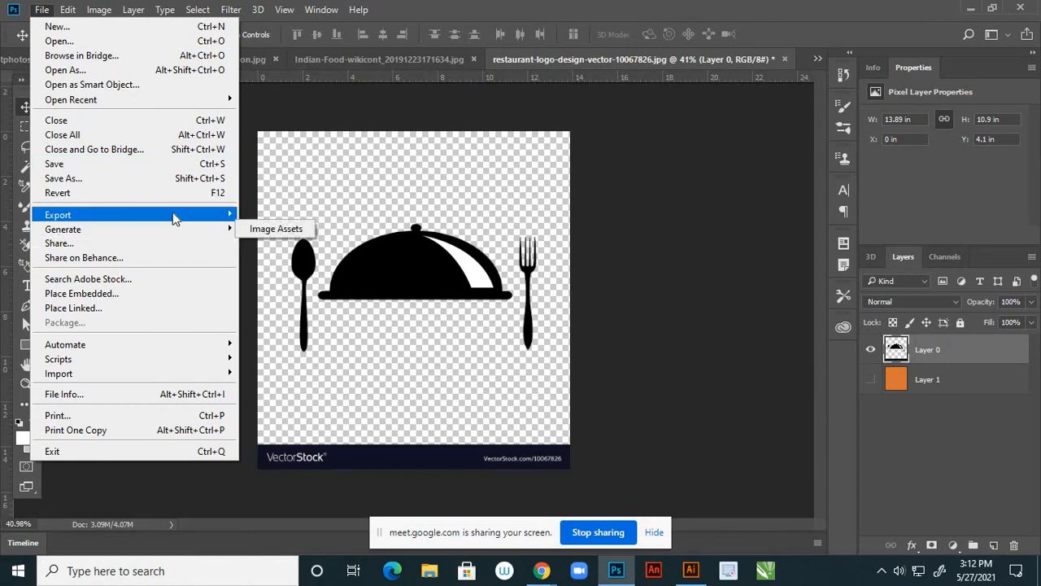
left_click(147, 179)
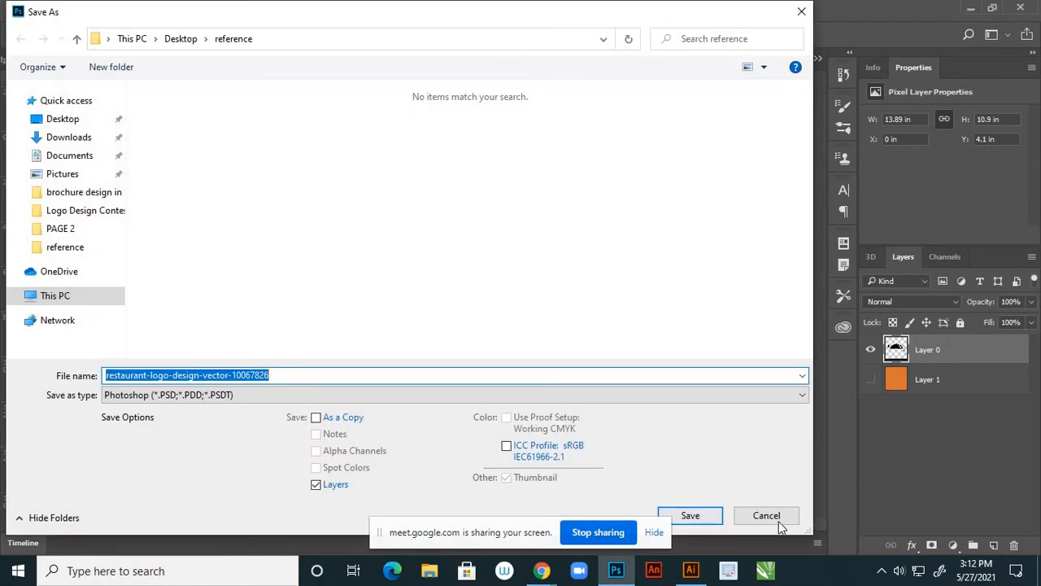
left_click(766, 516)
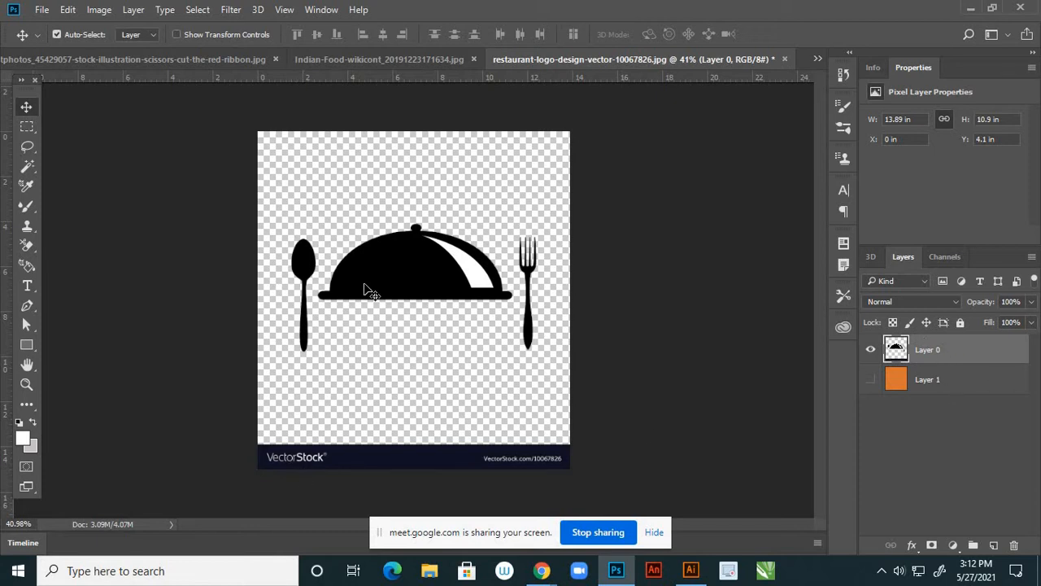
Select the VectorStock strip at the image bottom with a rectangular marquee and delete it
left_click(27, 126)
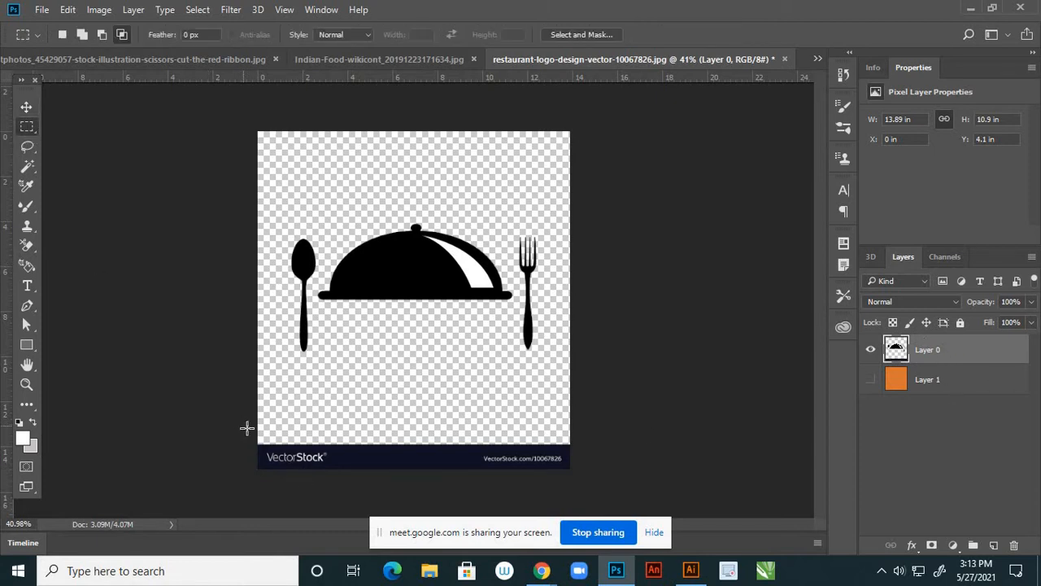
left_click_drag(247, 428, 598, 488)
key("Delete")
key("ctrl+d")
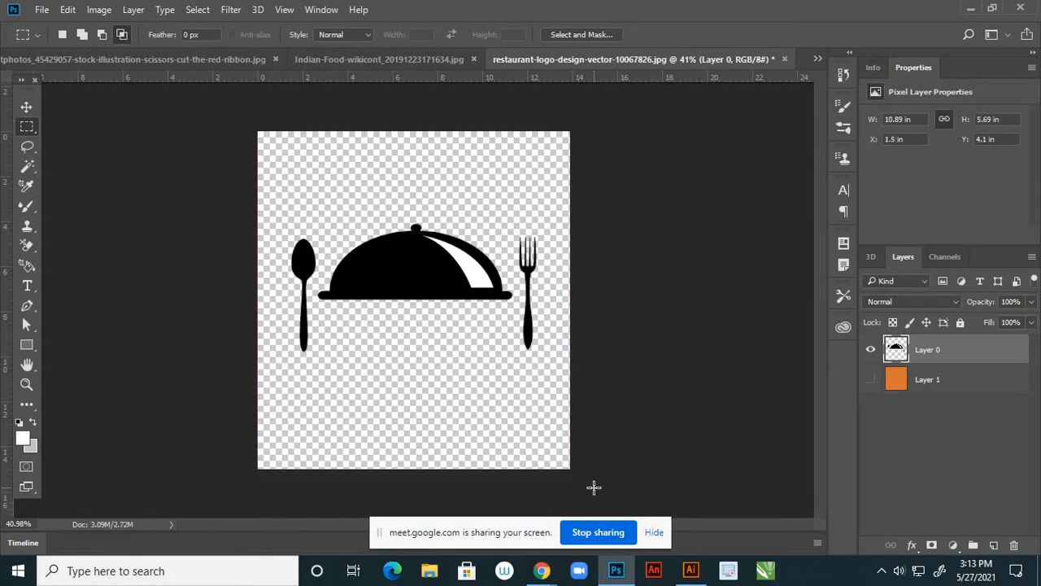
left_click(41, 9)
Save the logo as restaurant-logo.png in the reference folder, then close the document
left_click(73, 179)
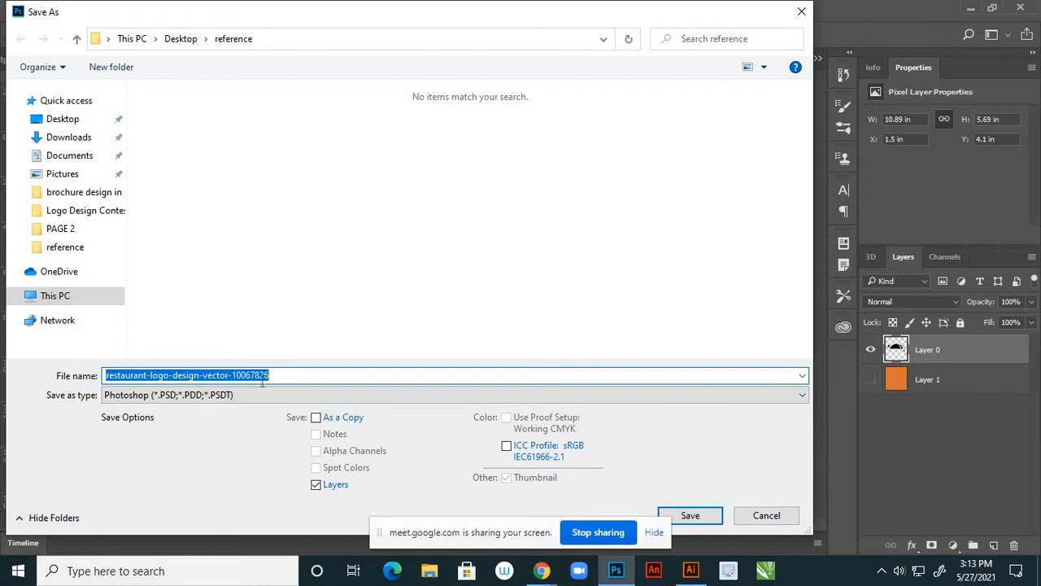
left_click_drag(276, 374, 179, 359)
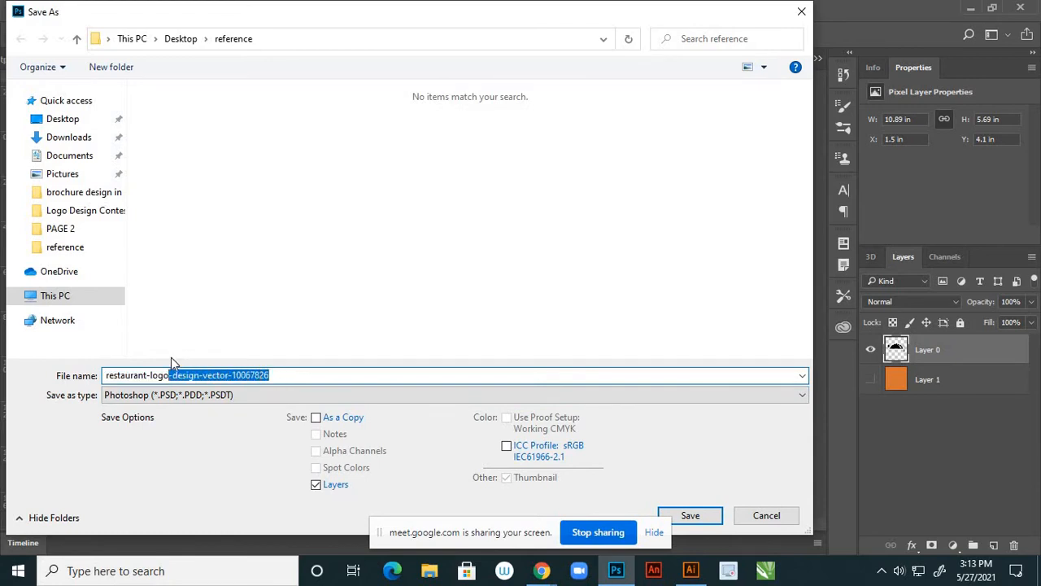
key("BackSpace")
left_click(182, 423)
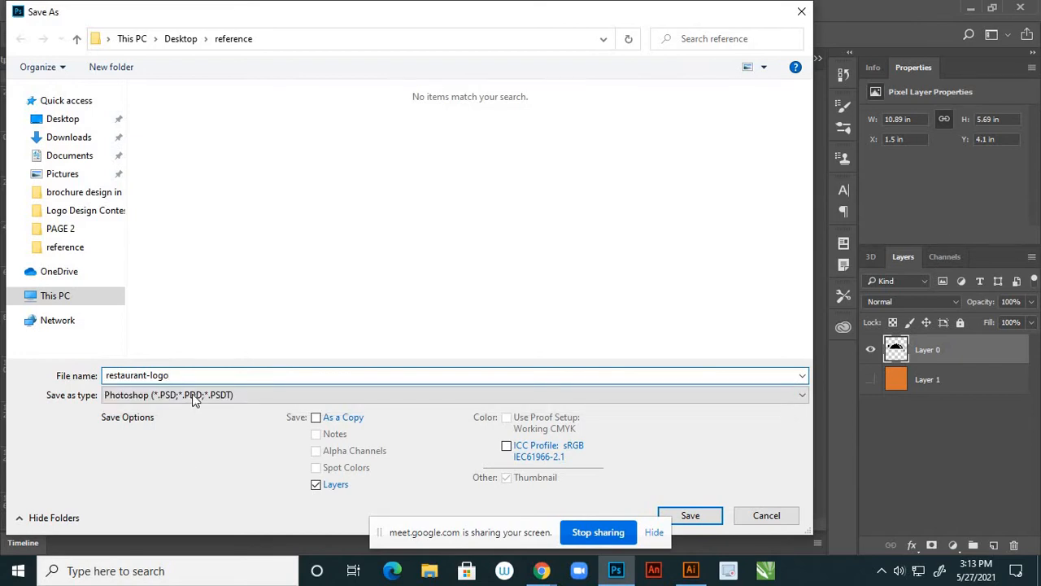
left_click(193, 396)
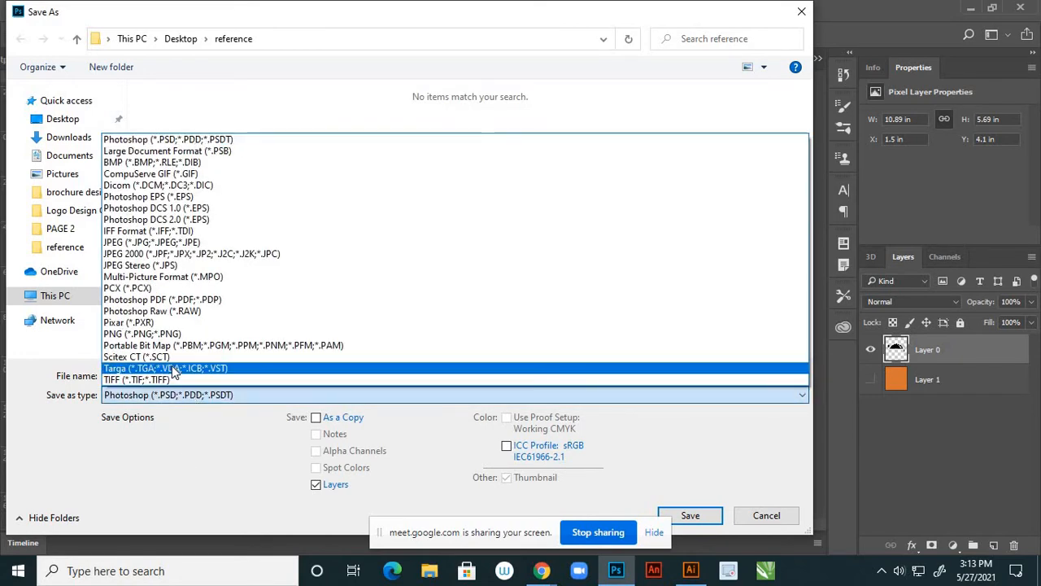
left_click(165, 334)
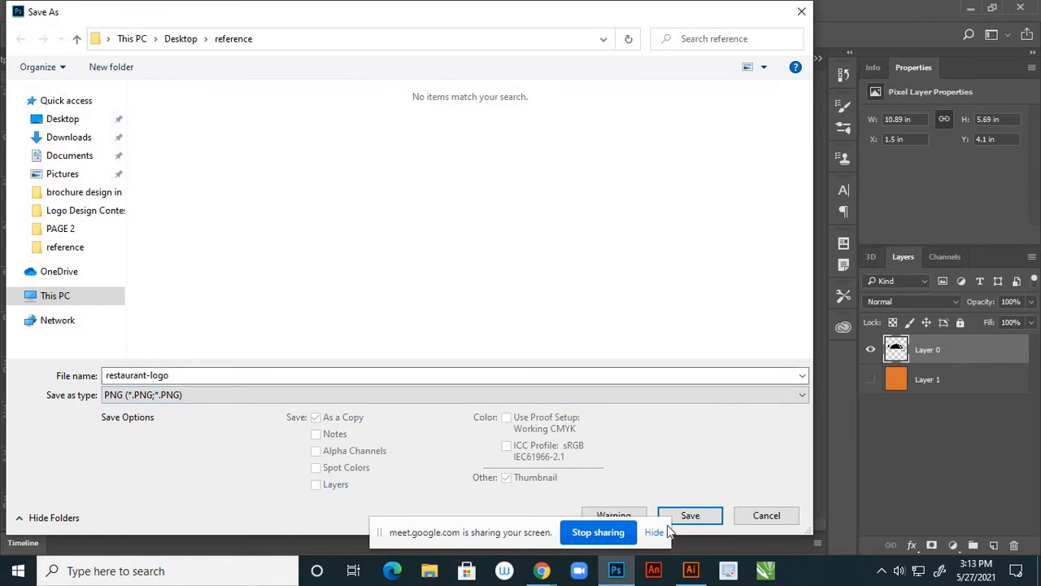
left_click(690, 515)
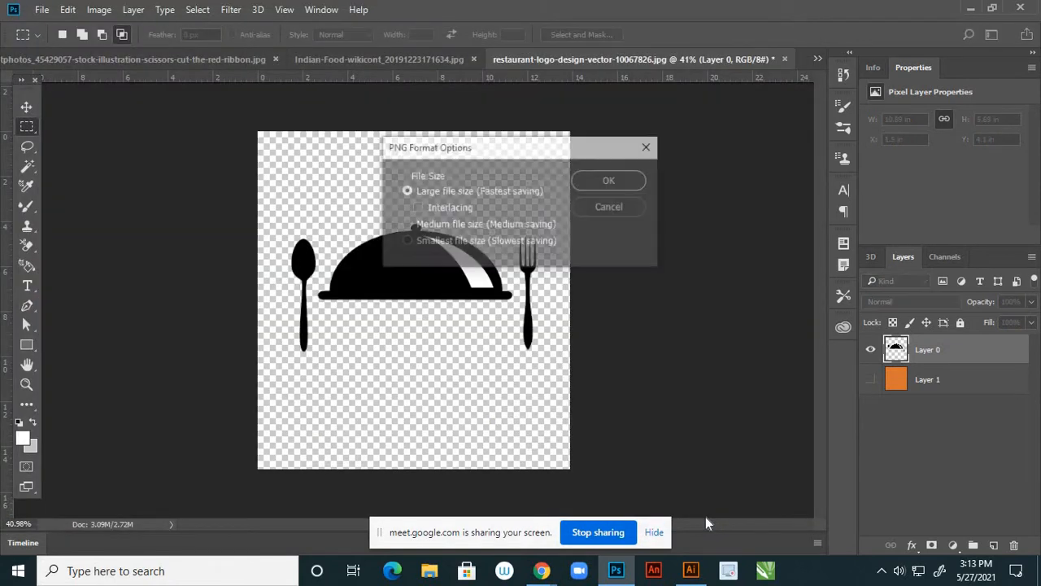
left_click(616, 178)
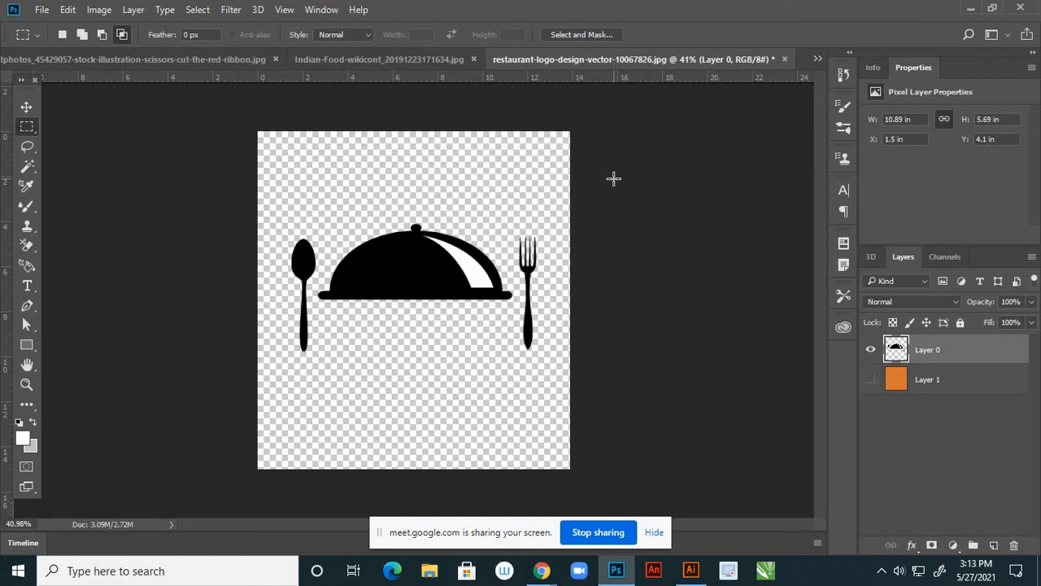
left_click(784, 60)
Close the logo without saving and unlock the food photo's Background layer
left_click(543, 231)
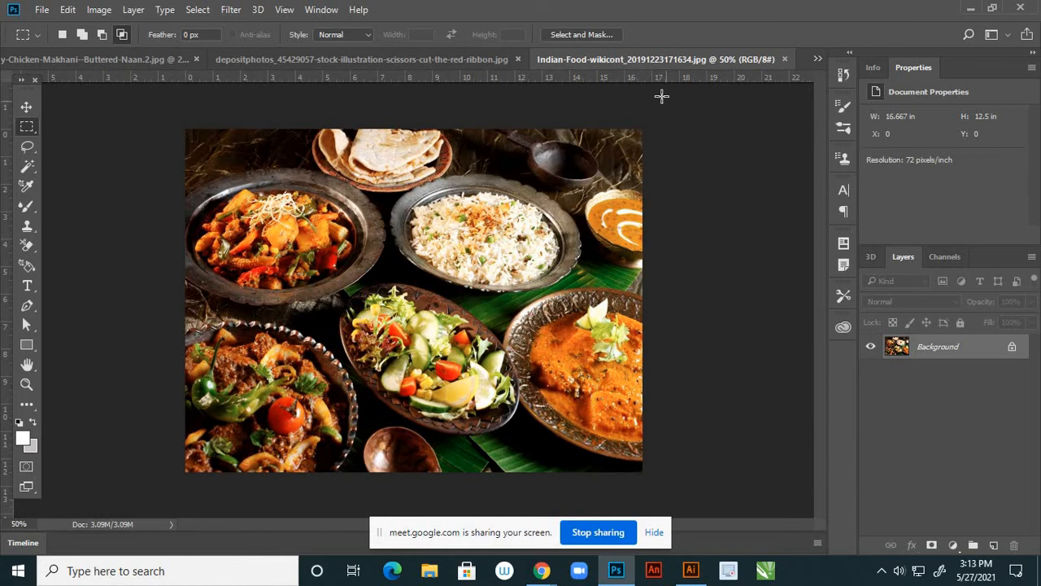
left_click(1011, 347)
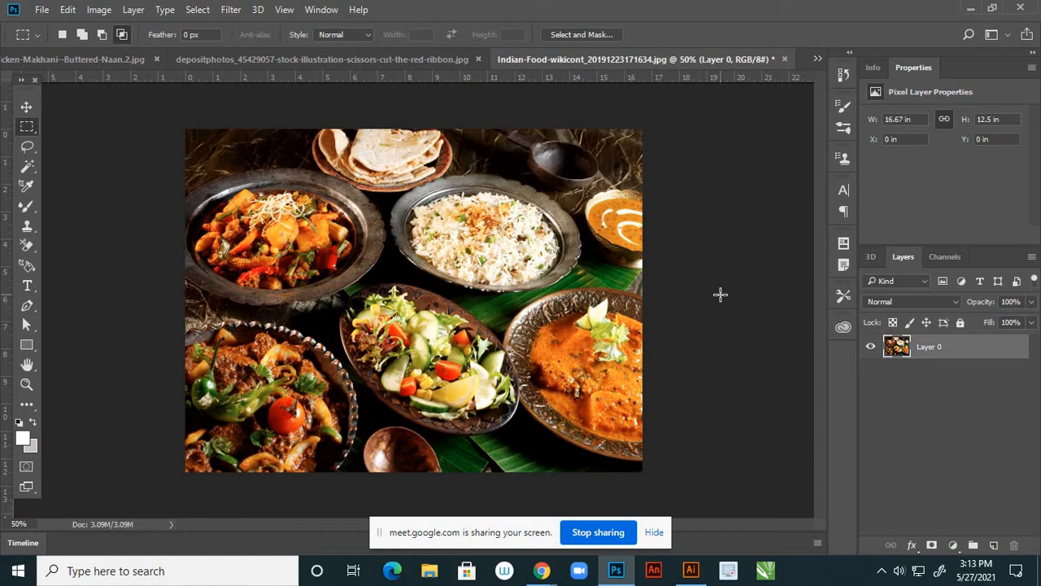
left_click(26, 107)
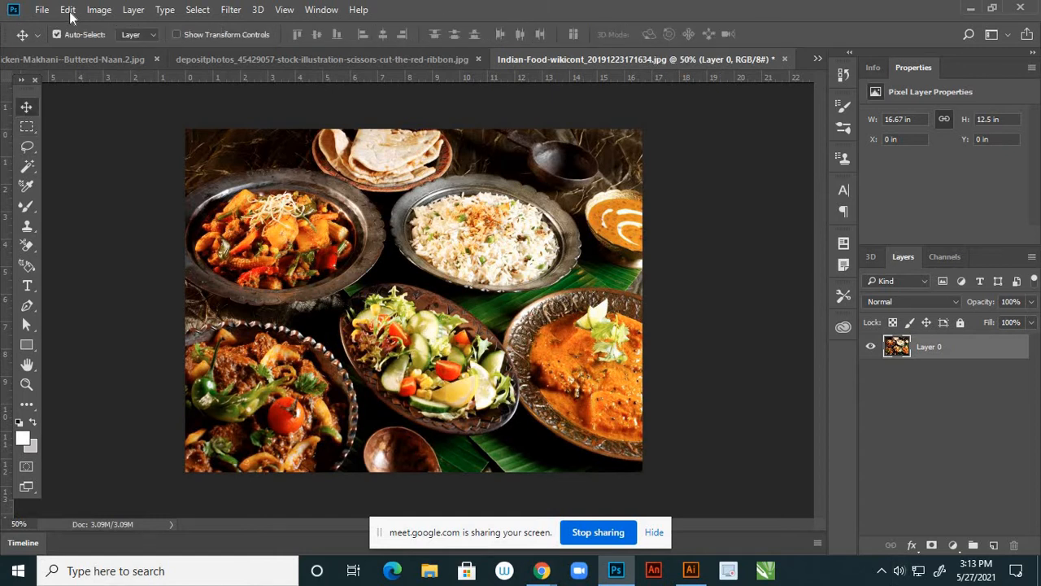
Resize the food photo to 8 inches high at 300 ppi, keeping proportions
left_click(98, 12)
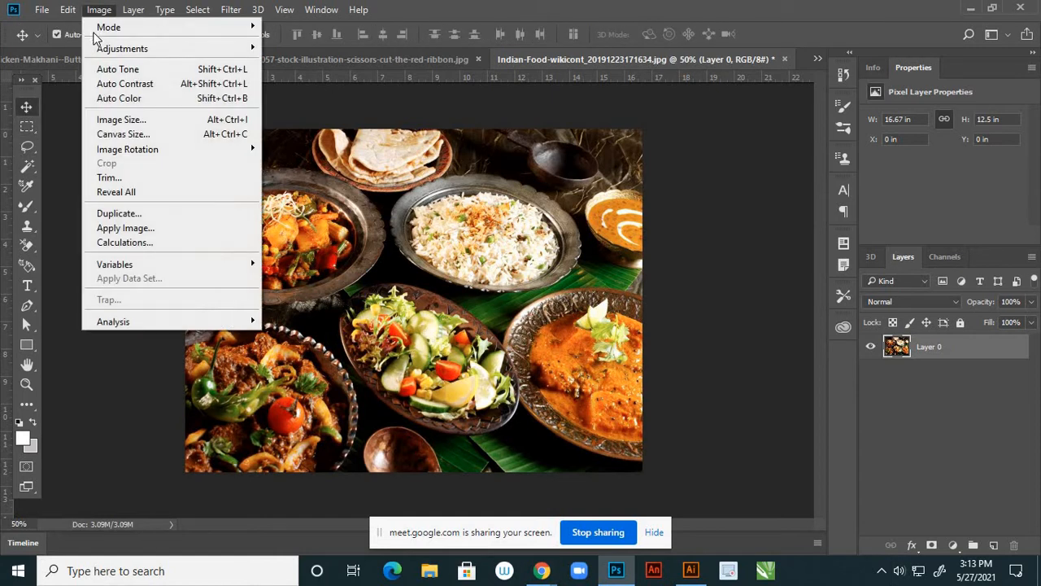
left_click(118, 123)
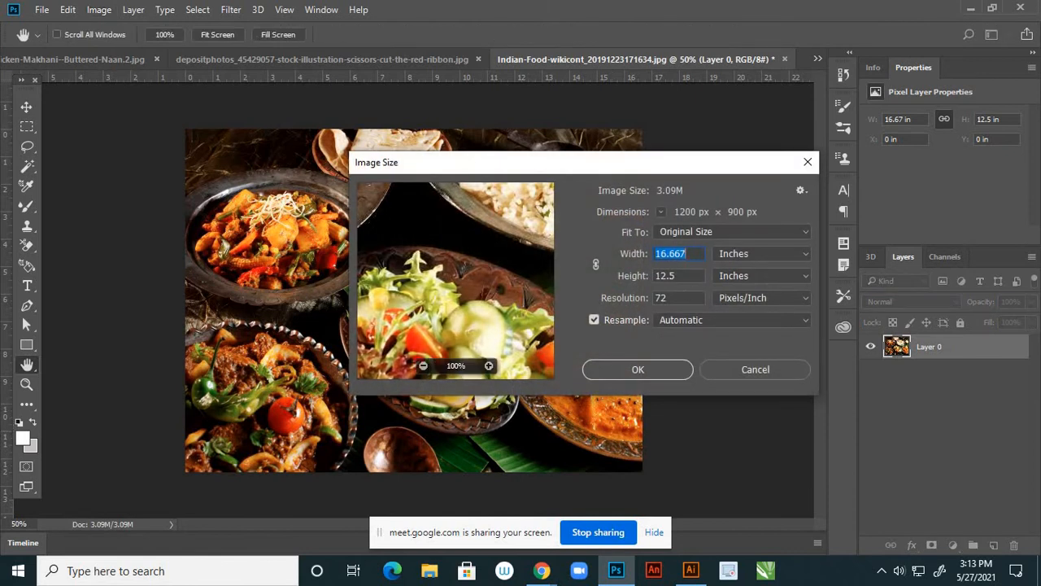
key("Tab")
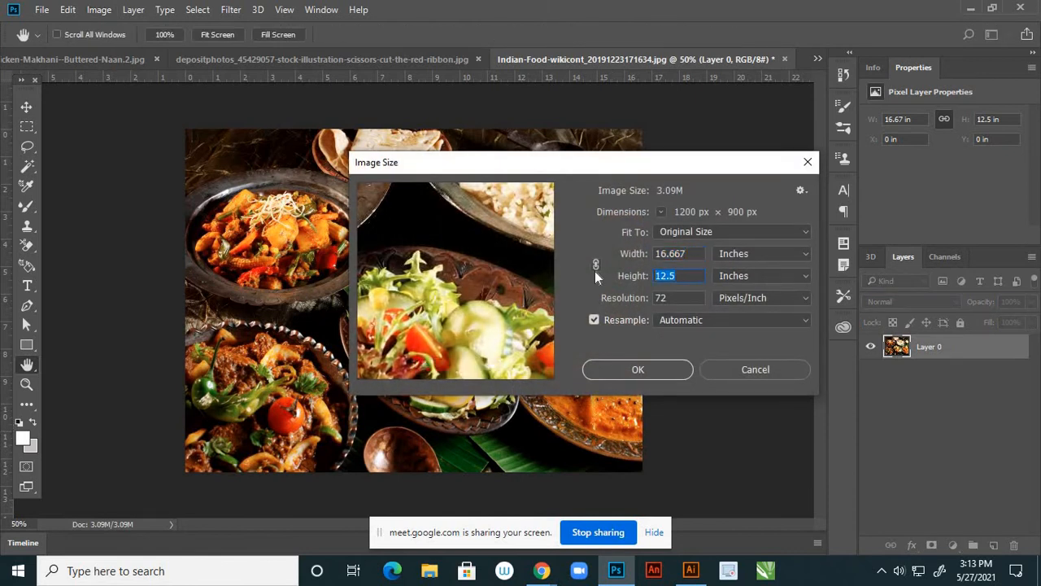
type("8")
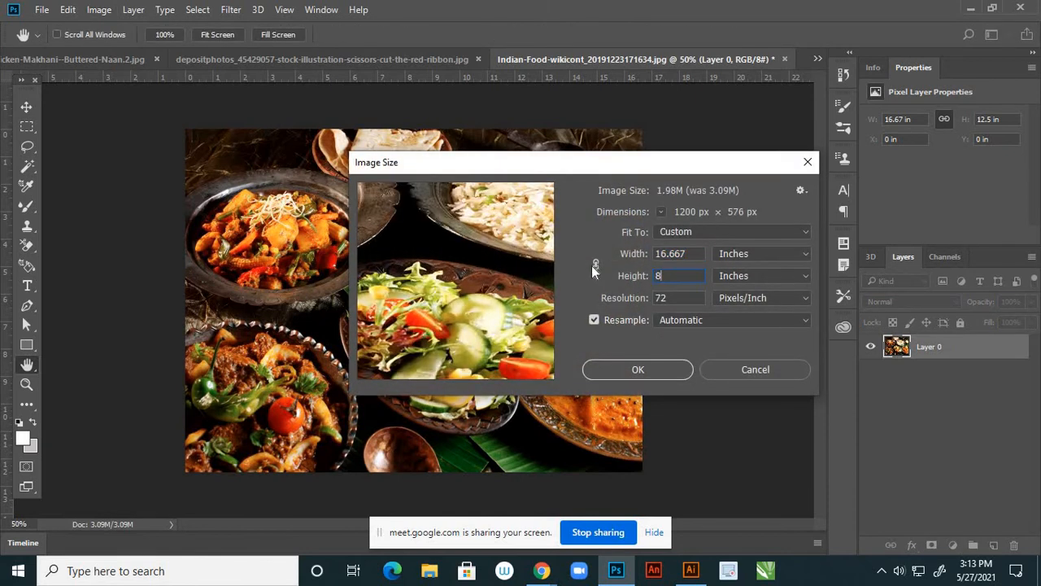
left_click(595, 266)
left_click_drag(677, 275, 604, 271)
type("8")
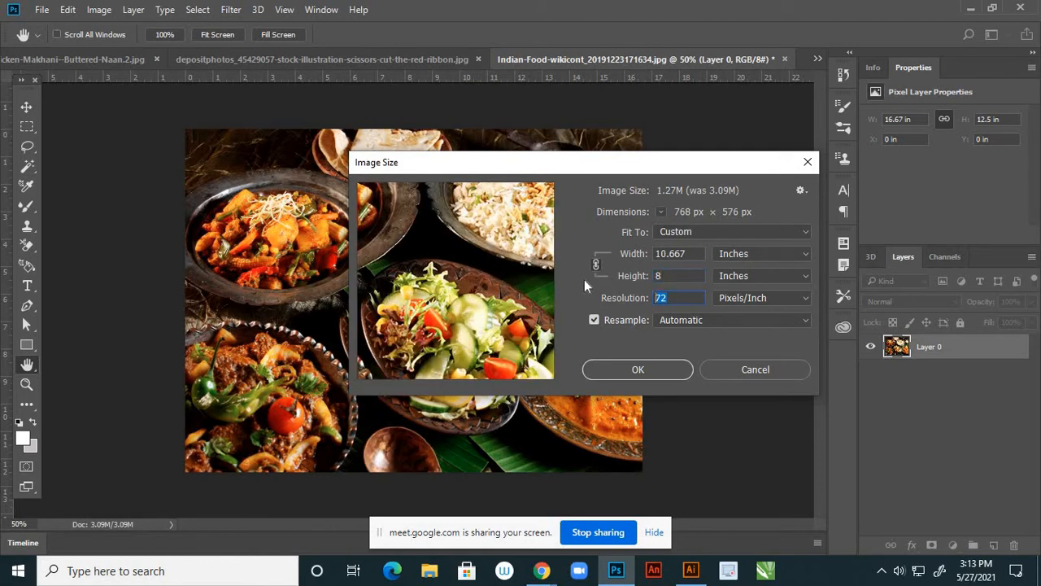
type("300")
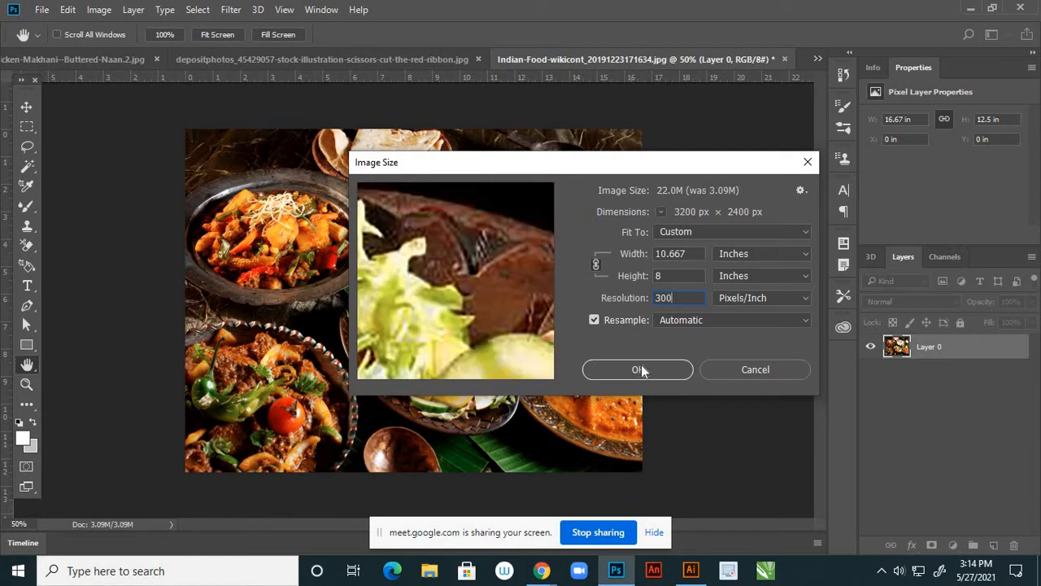
left_click(640, 370)
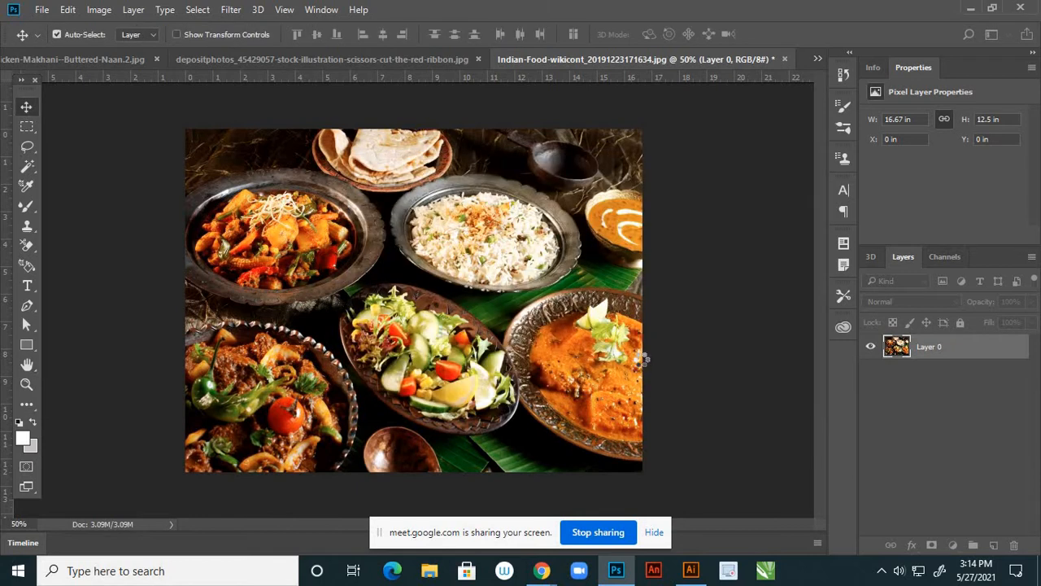
scroll(647, 345, "down", 4)
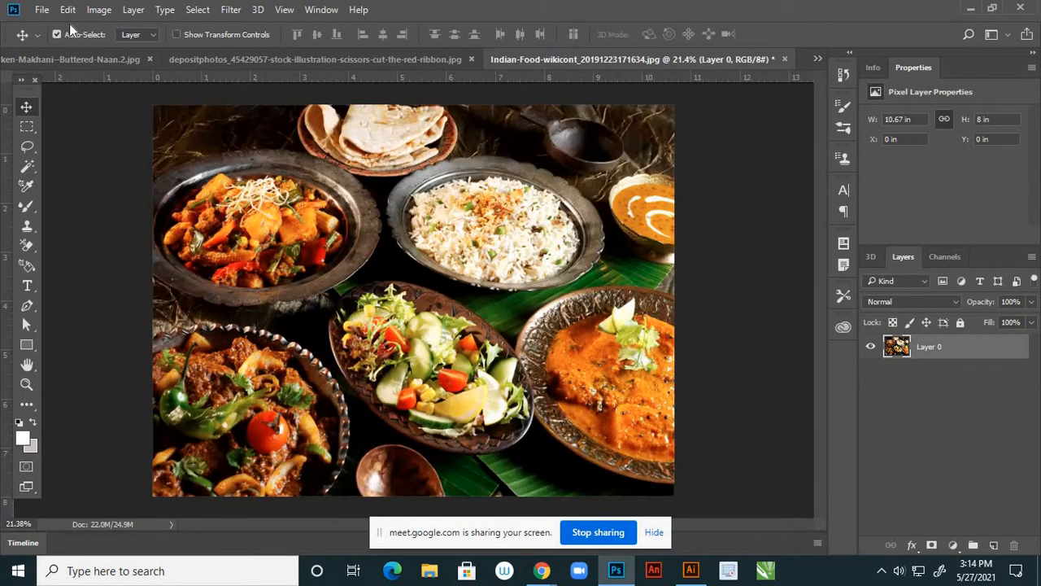
Raise the food photo's brightness to 24 with Brightness/Contrast
left_click(99, 10)
mouse_move(198, 50)
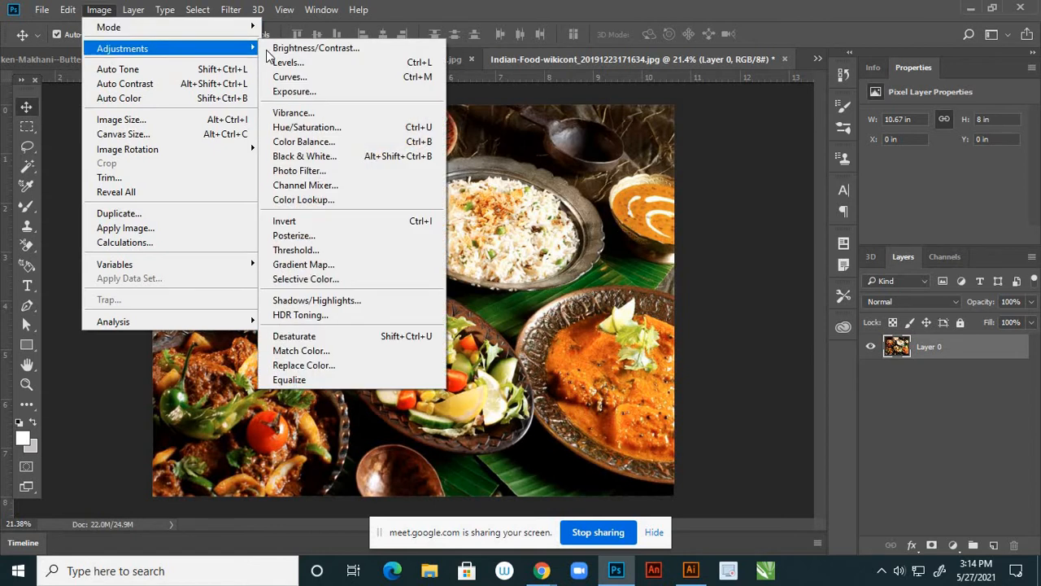
left_click(273, 49)
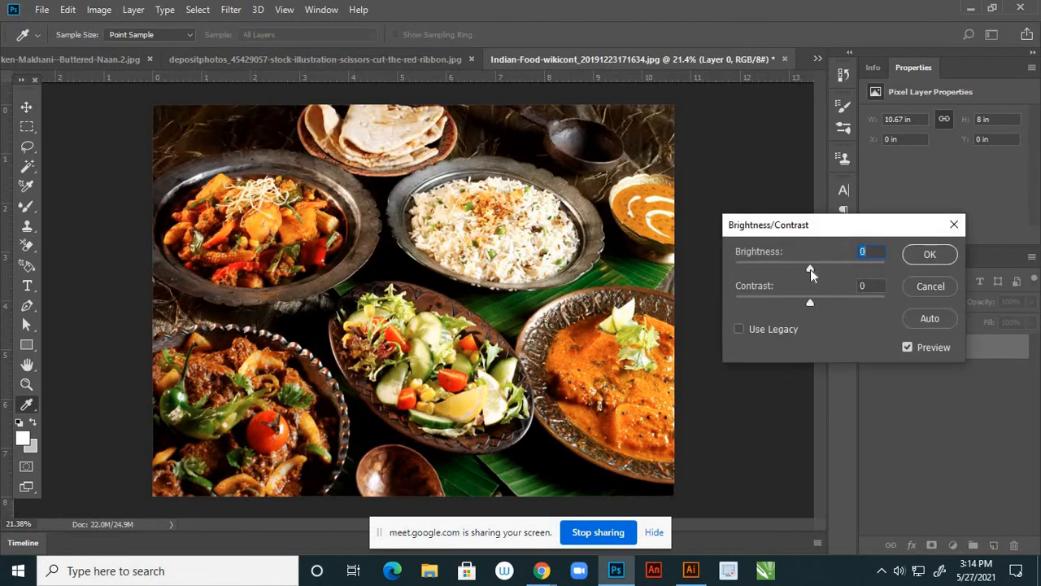
left_click_drag(810, 269, 823, 302)
left_click(913, 257)
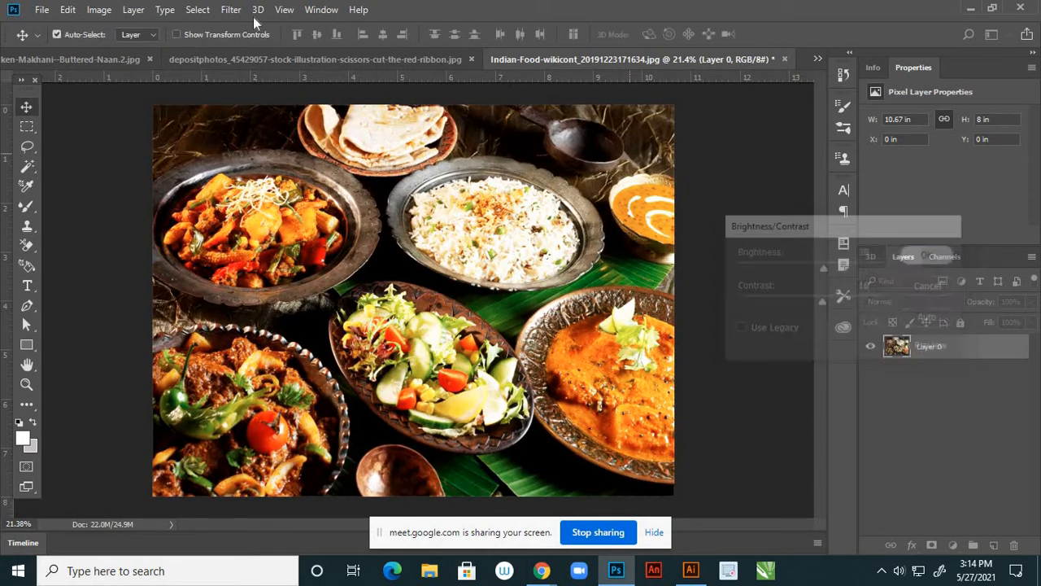
Apply a Color Balance of Cyan–Red +24 and Yellow–Blue −5
left_click(99, 9)
mouse_move(153, 47)
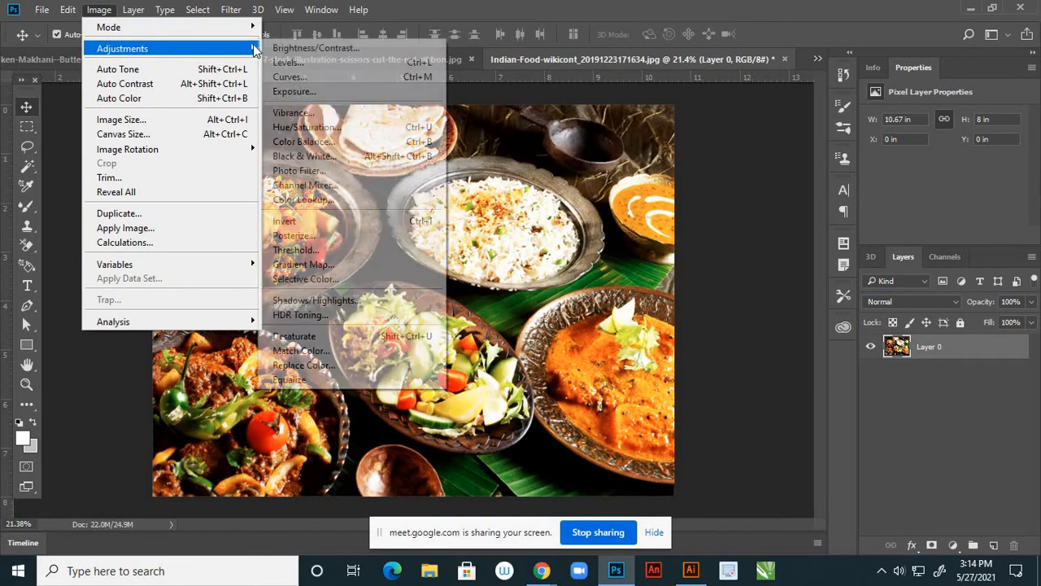
left_click(307, 142)
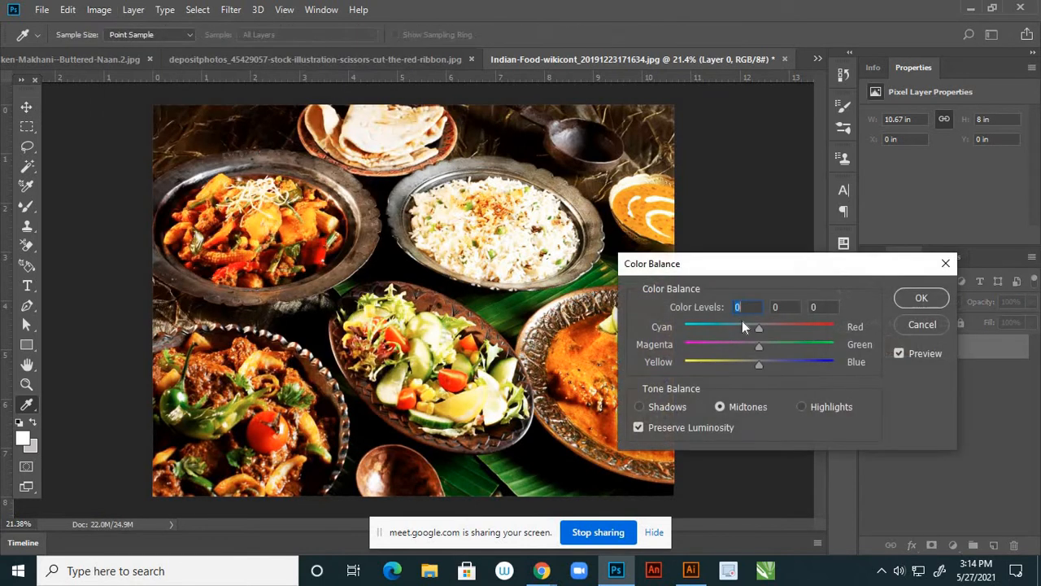
left_click(772, 326)
left_click_drag(761, 362, 757, 362)
left_click(778, 331)
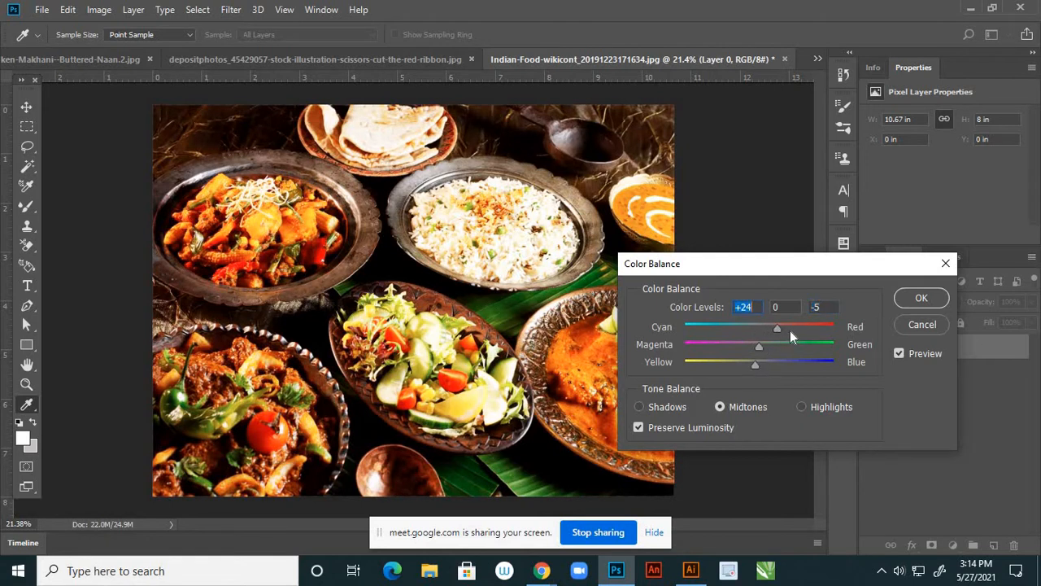
left_click(913, 299)
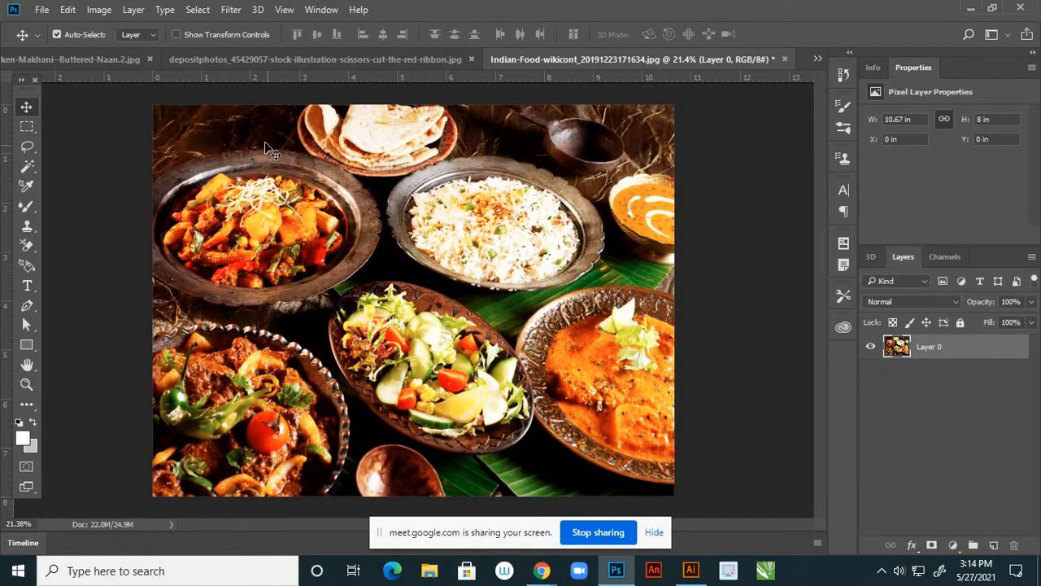
Save the food photo as JPEG named 2 at maximum quality, then close it
left_click(42, 10)
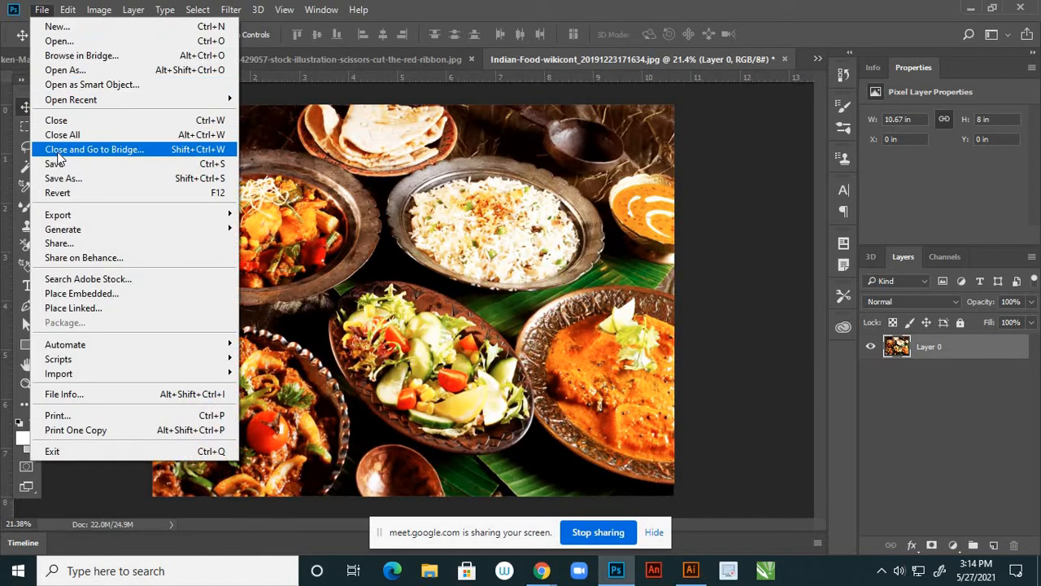
left_click(63, 178)
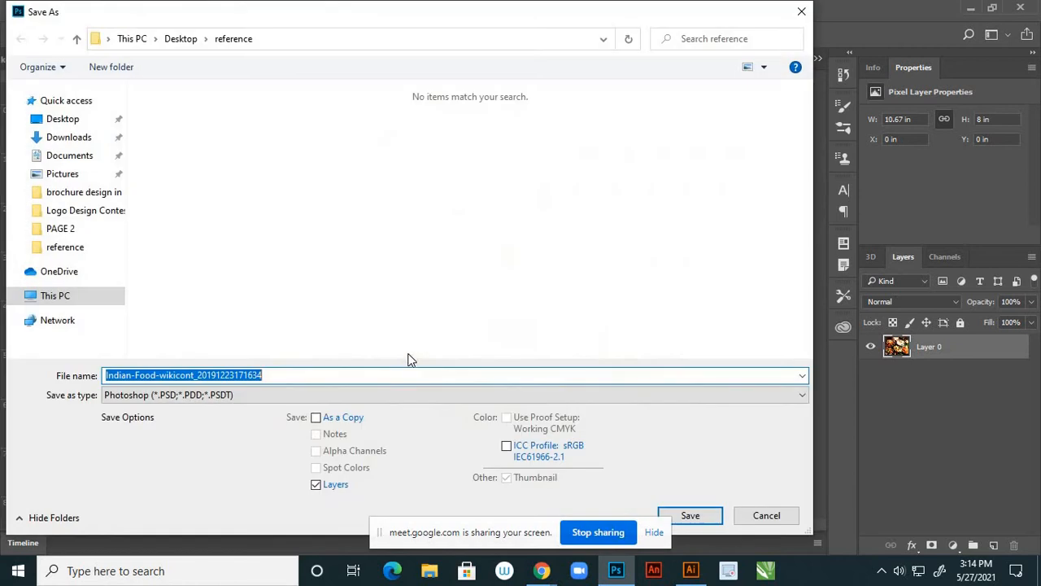
left_click(274, 399)
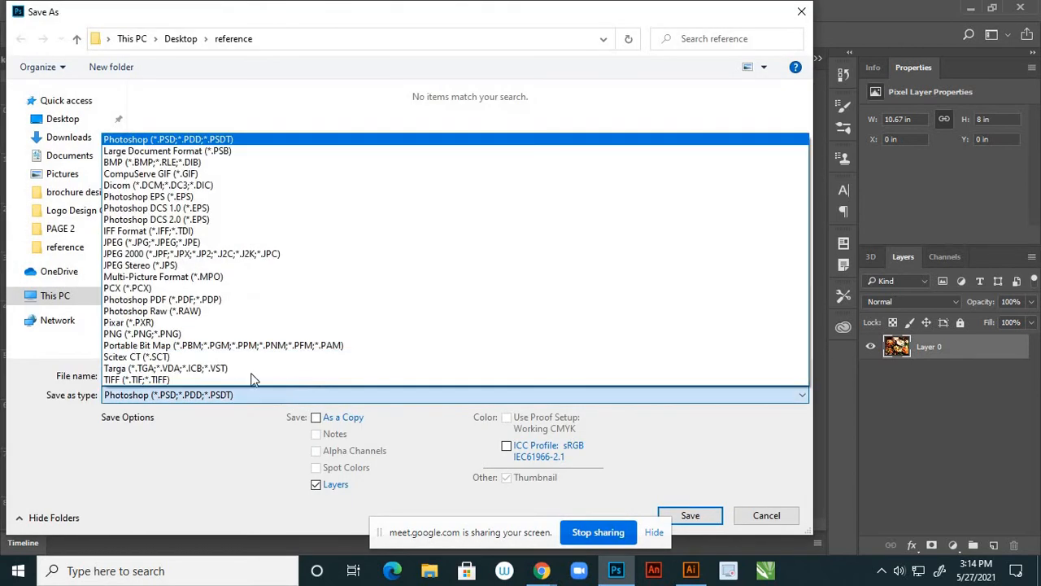
left_click(130, 241)
left_click(210, 375)
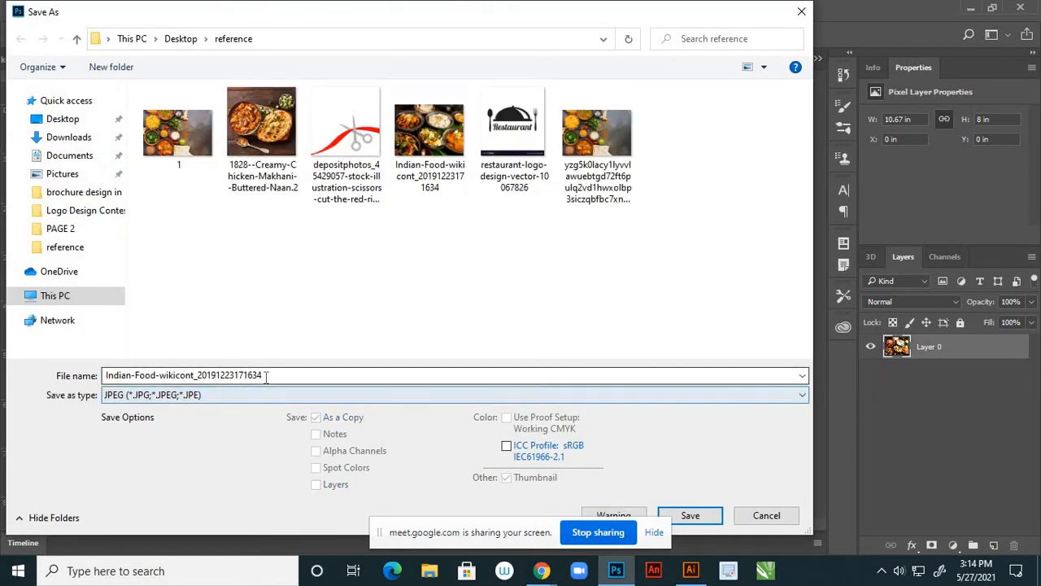
double_click(210, 375)
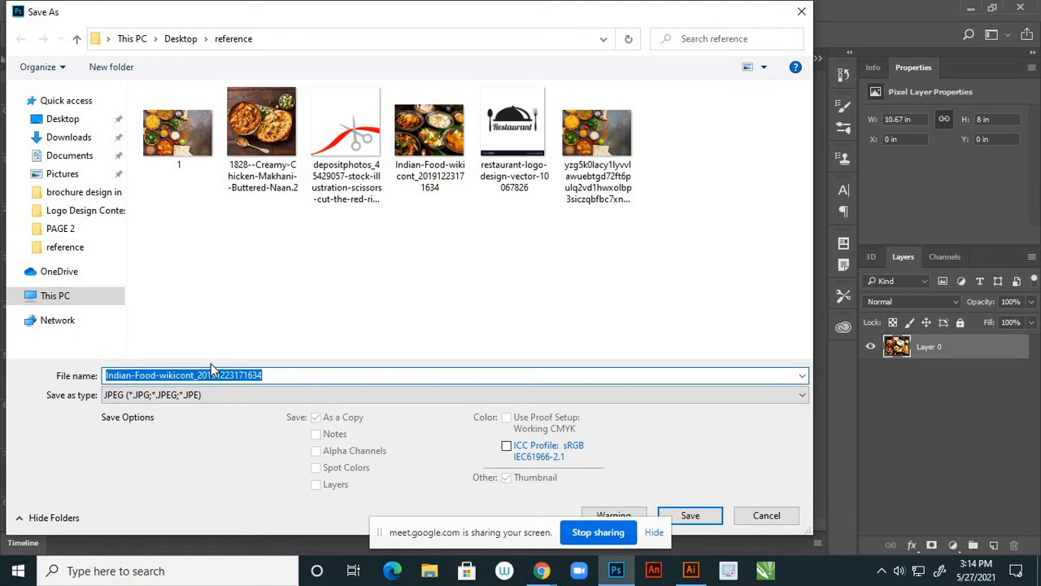
type("2")
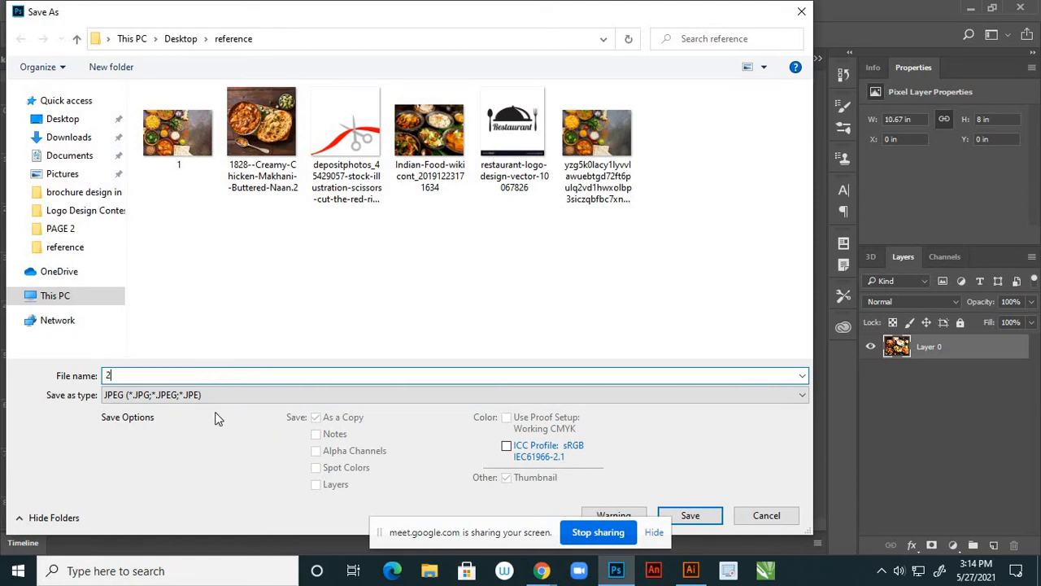
left_click(693, 517)
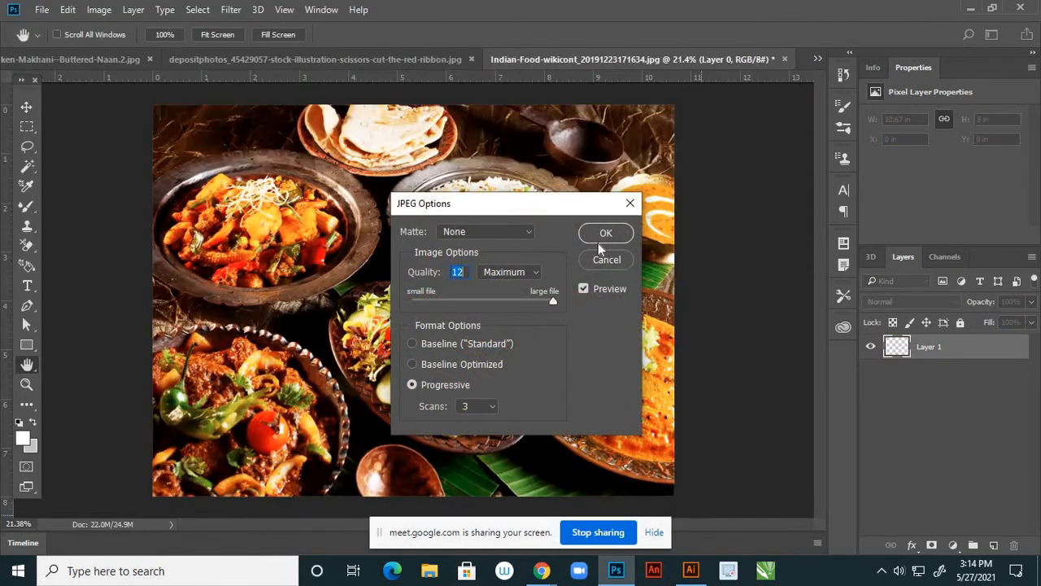
left_click(605, 234)
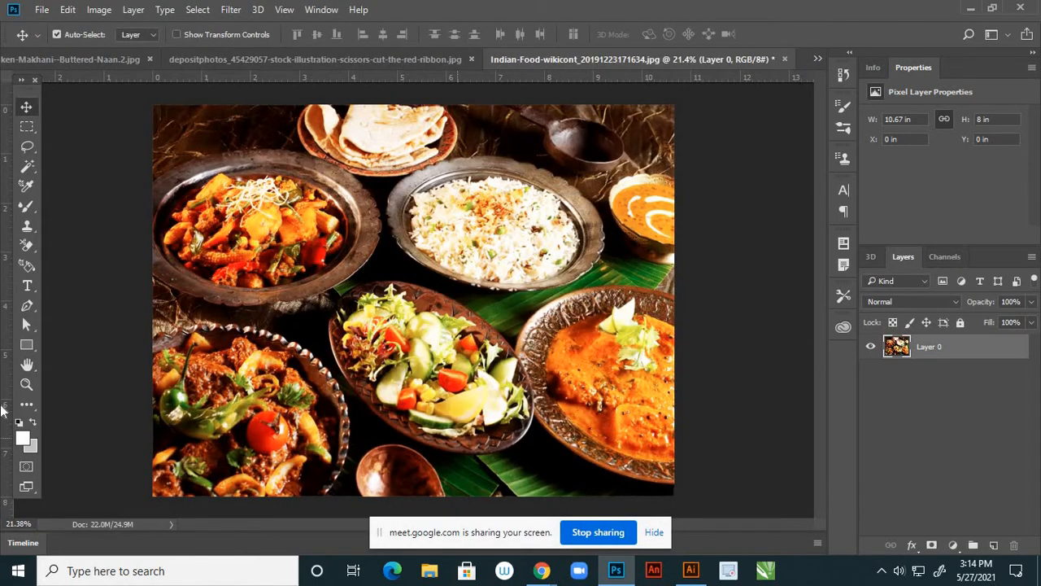
left_click(784, 60)
Close the food photo unsaved, unlock the scissors image, and delete its white background
left_click(525, 228)
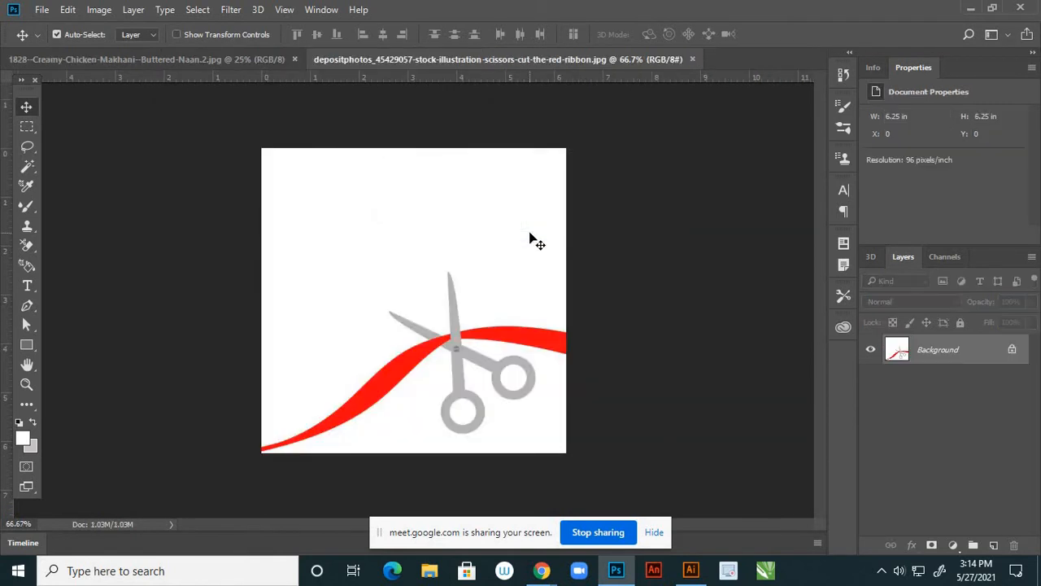
left_click(1011, 350)
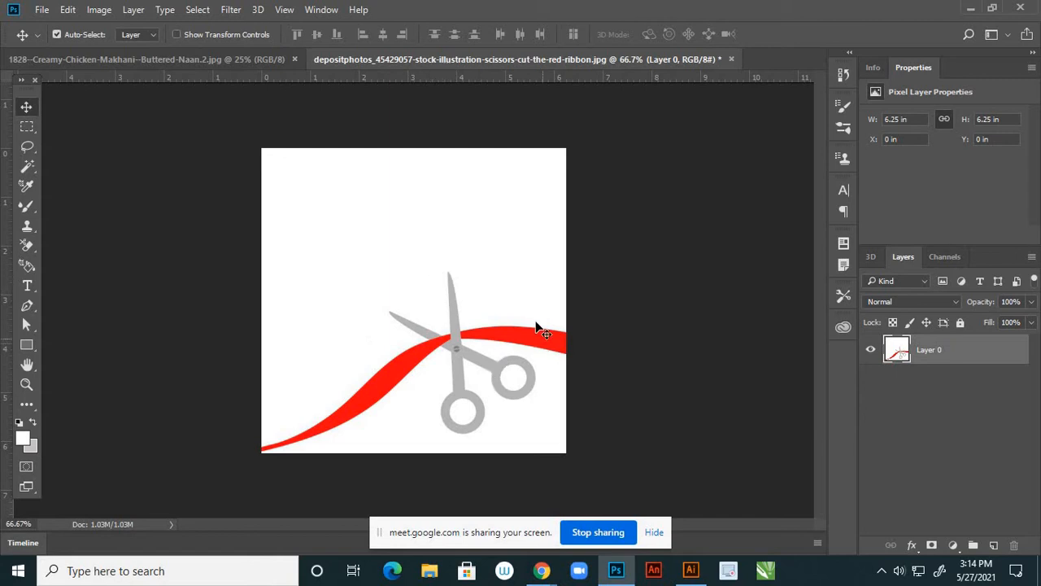
left_click(33, 171)
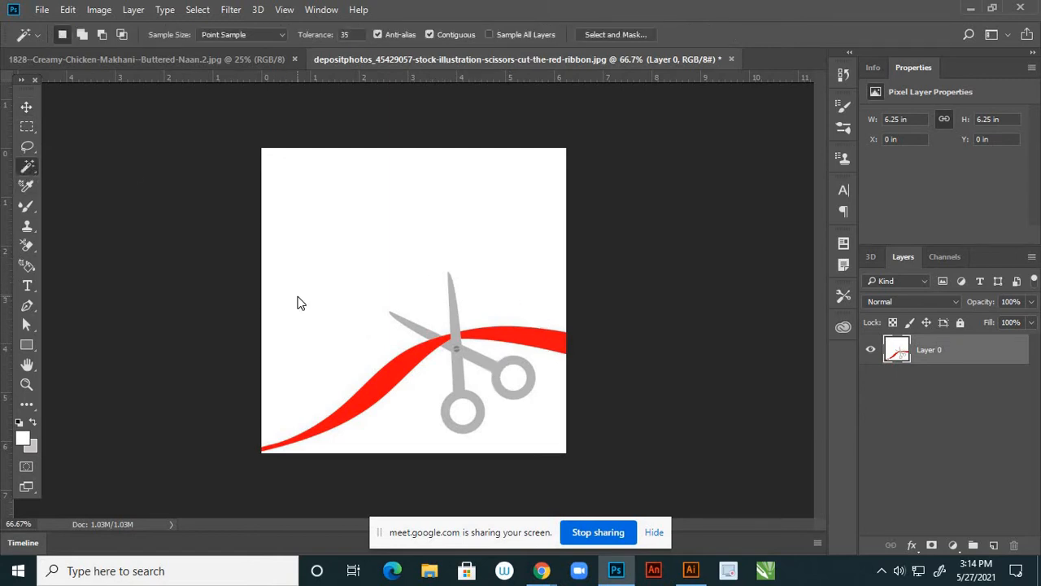
left_click(298, 302)
key("Delete")
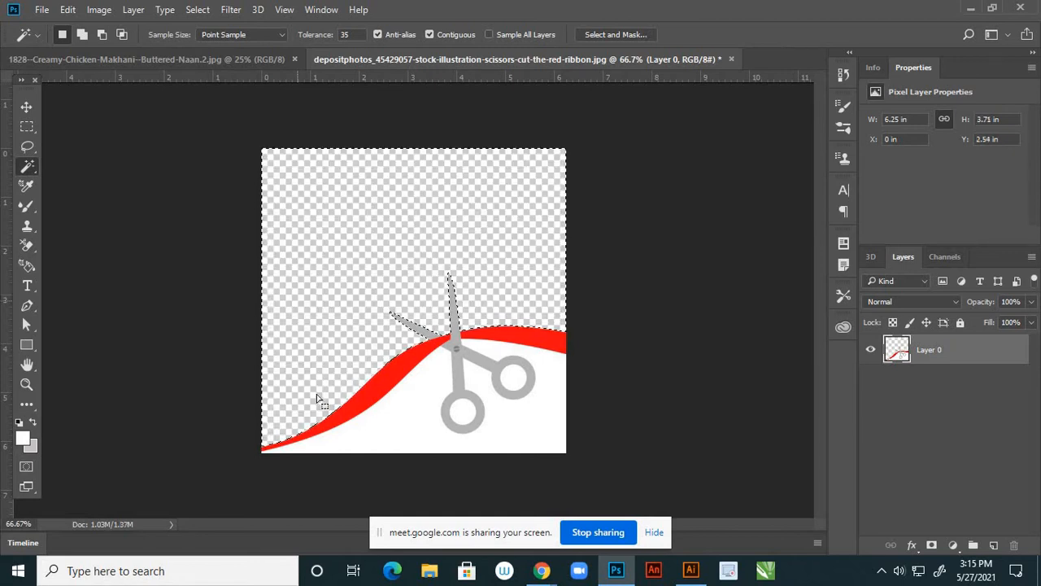
Delete the white area below the ribbon and inside both handle rings
left_click(411, 436)
key("Delete")
left_click(462, 412)
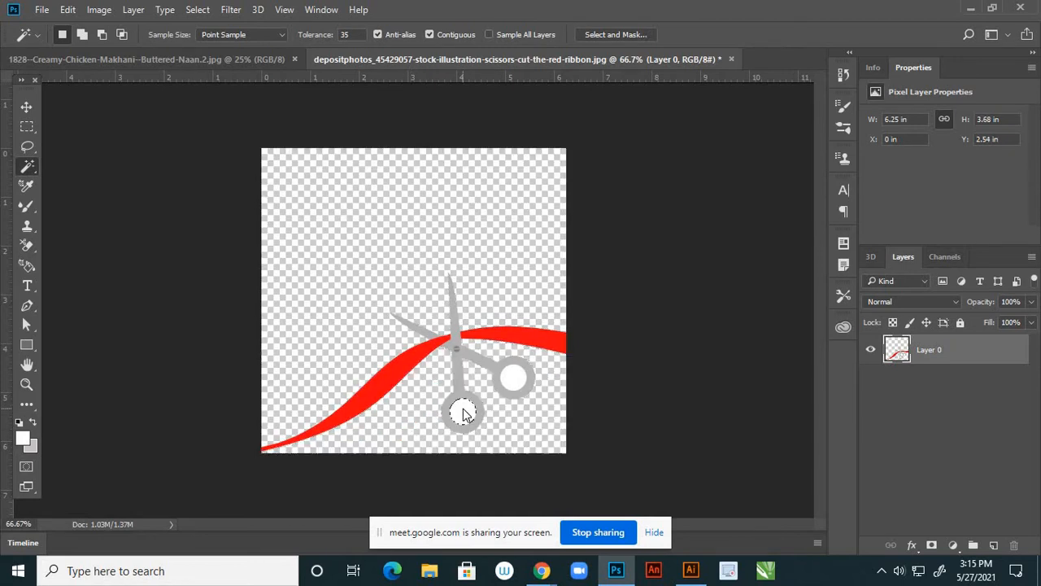
key("Delete")
left_click(514, 379)
key("Delete")
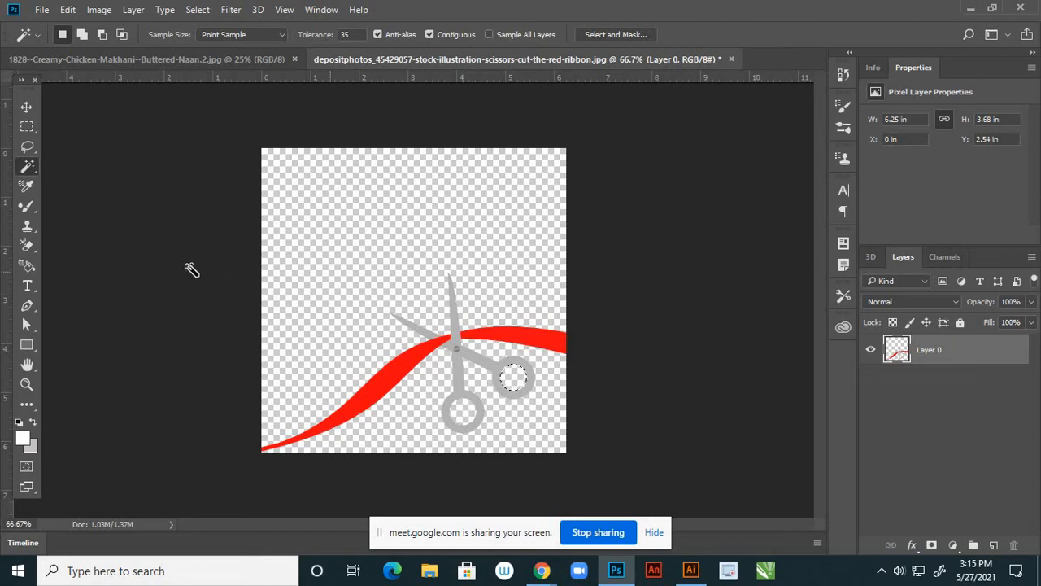
left_click(26, 107)
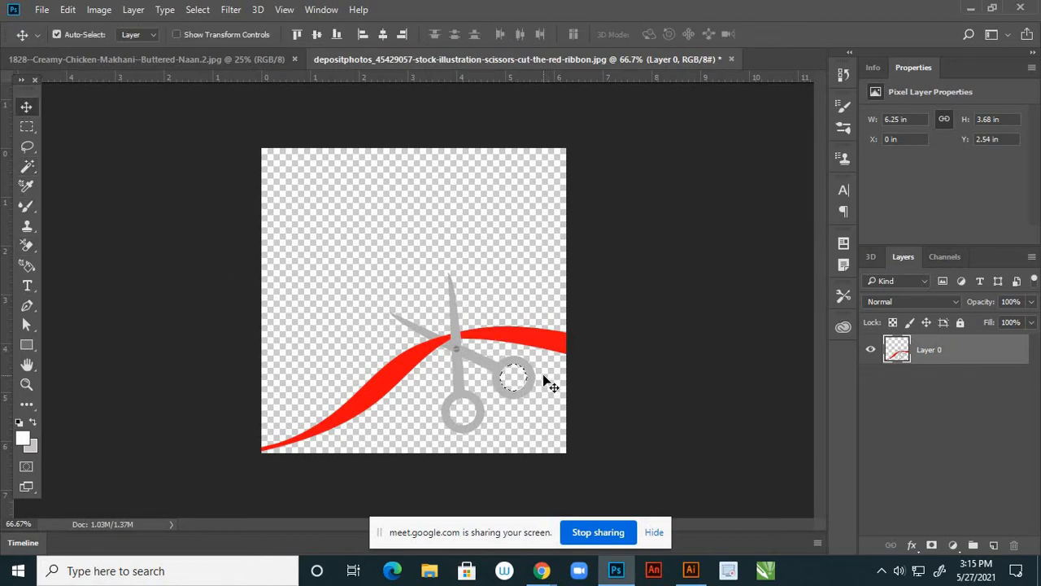
Add a new layer below the scissors layer and set the foreground colour to orange
left_click(993, 544)
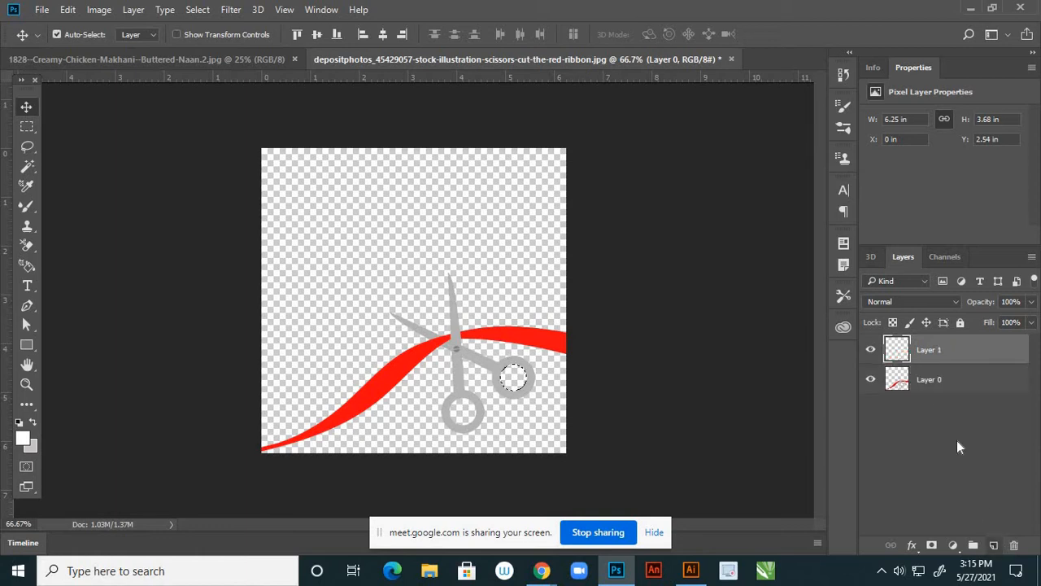
left_click_drag(937, 353, 934, 403)
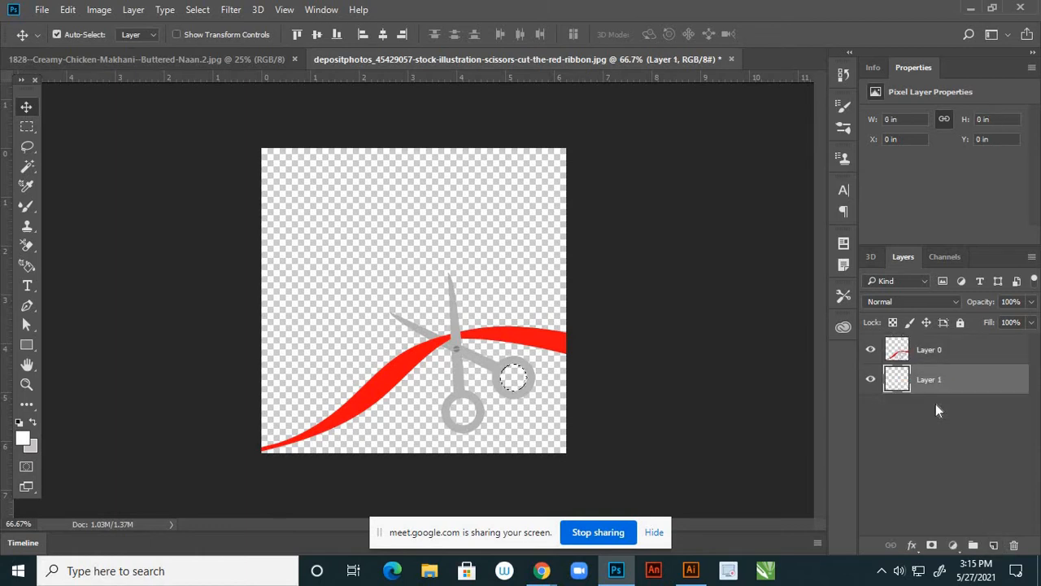
left_click(25, 440)
left_click(506, 174)
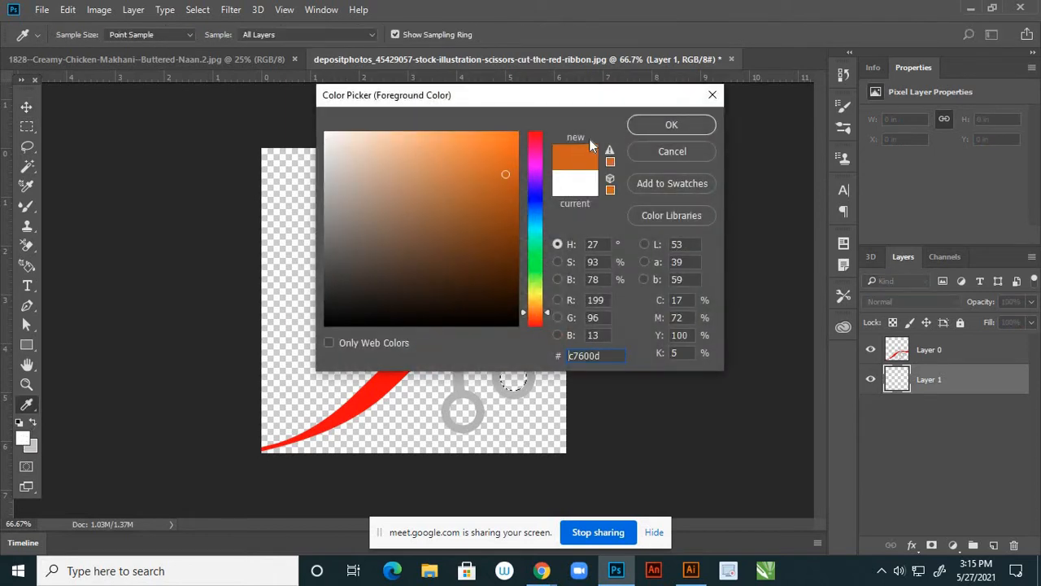
left_click(641, 126)
key("v")
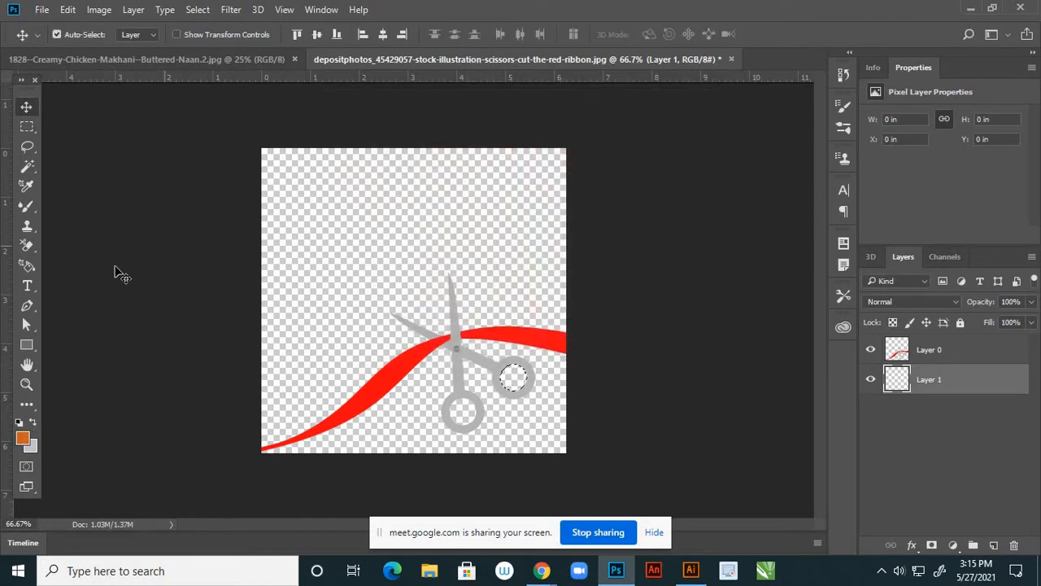
key("ctrl+d")
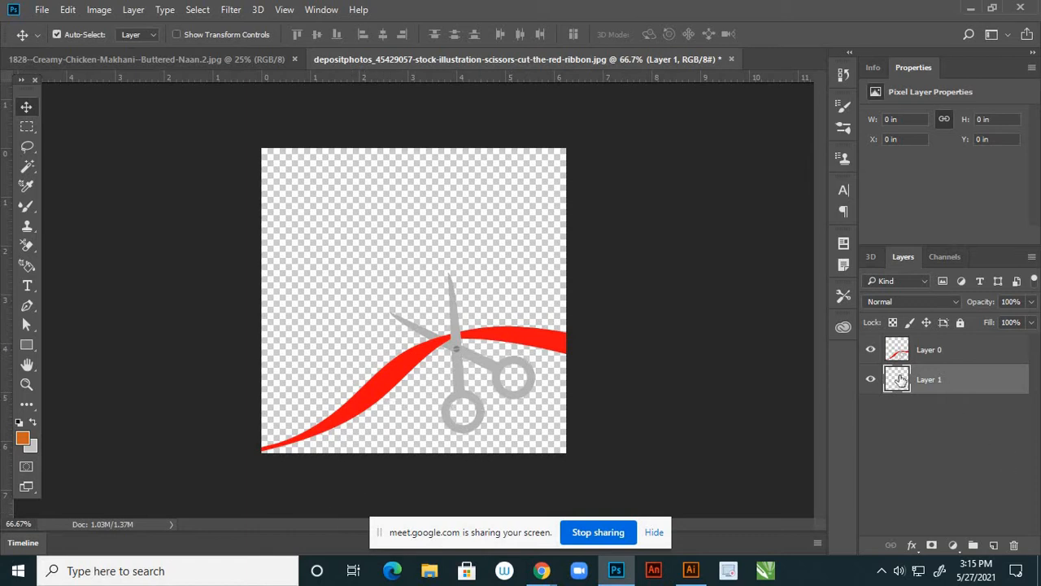
Fill the new Layer 1 with orange
left_click(941, 351)
left_click(947, 378)
key("alt+BackSpace")
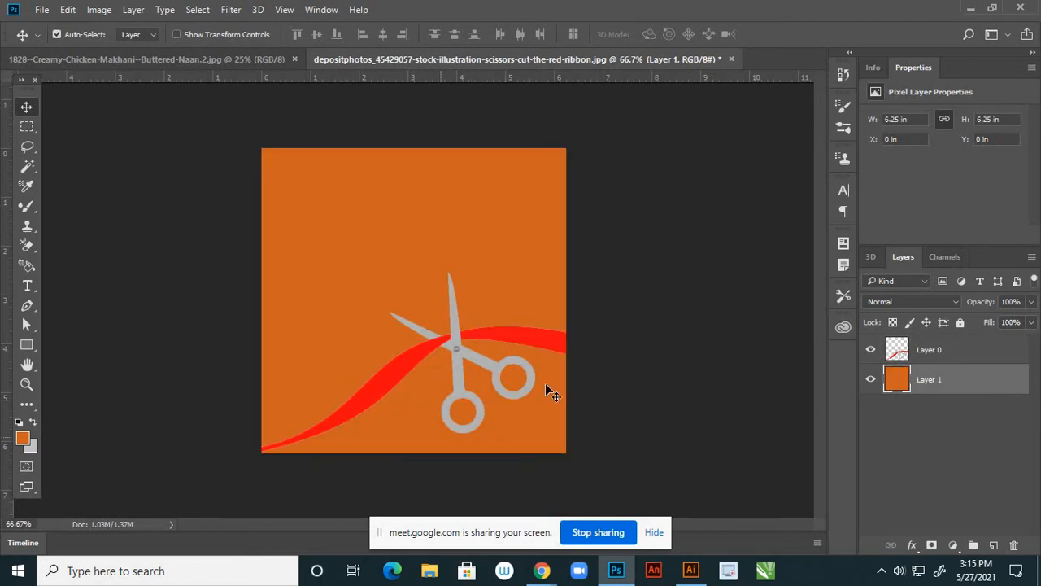
left_click(939, 355)
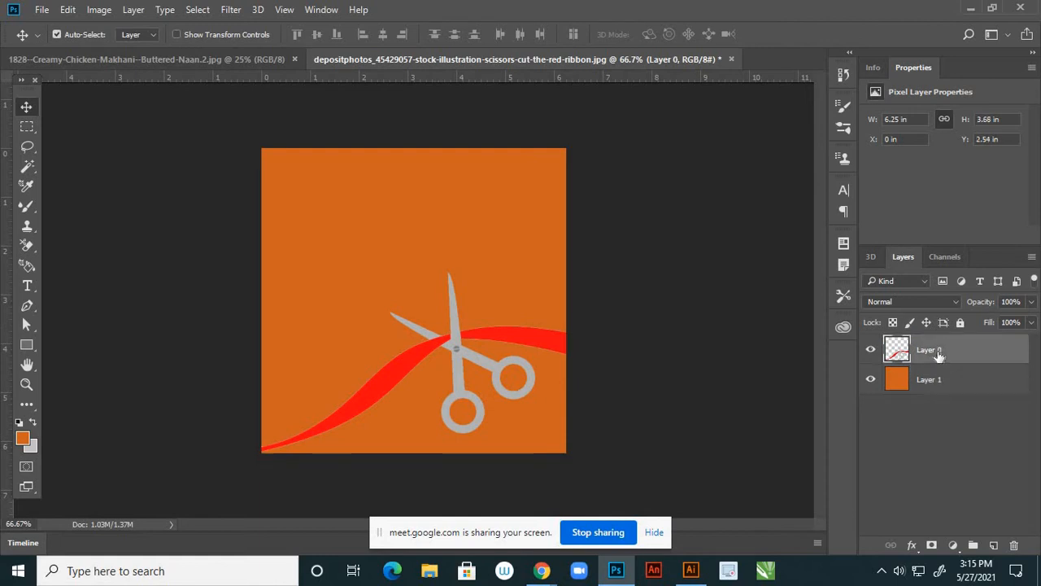
Select both ribbon pieces and fill them with a brighter red
left_click(27, 167)
left_click(383, 384)
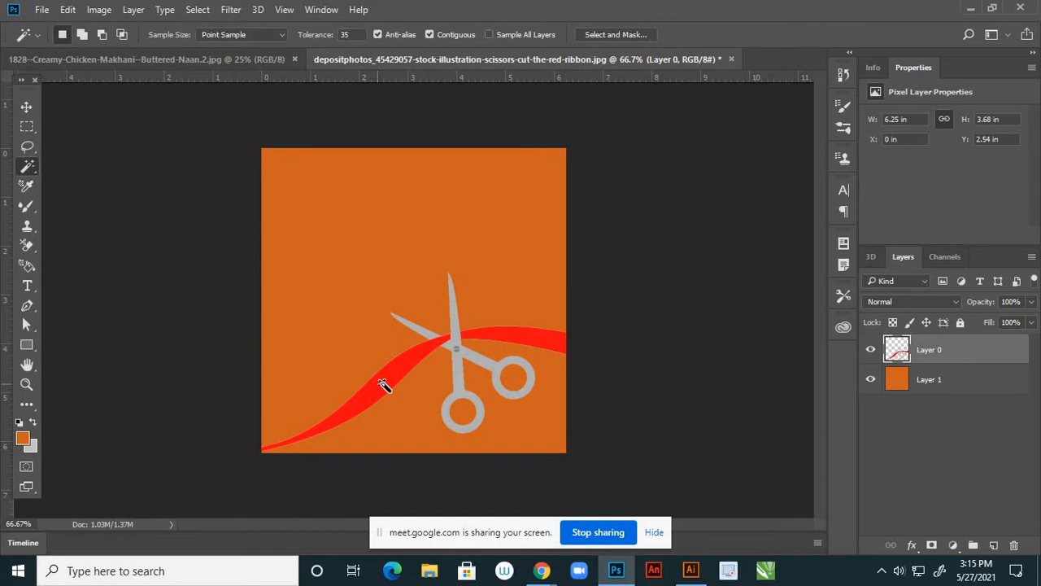
left_click(545, 340, "shift")
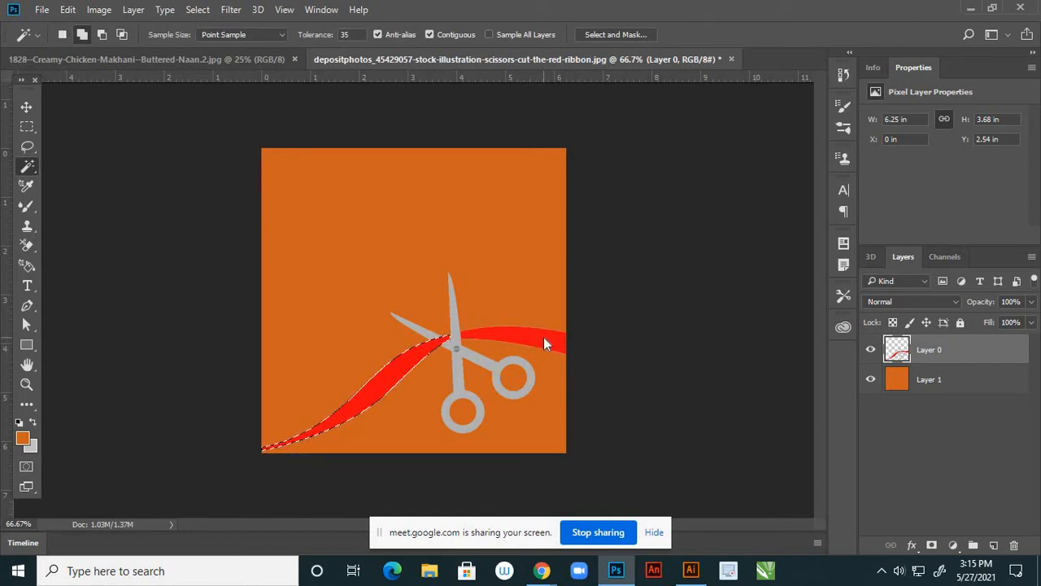
left_click(23, 439)
left_click(343, 407)
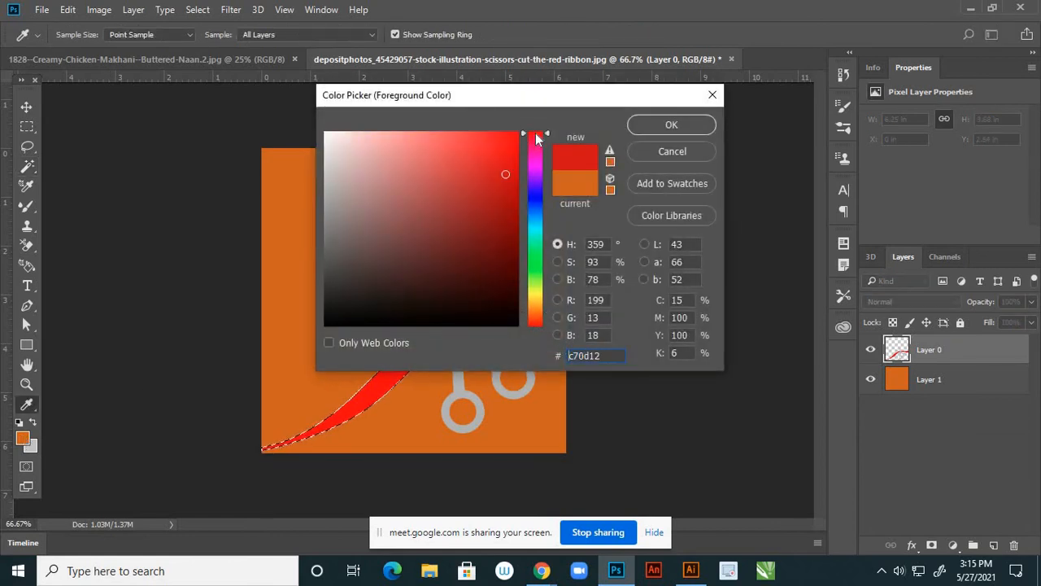
left_click(504, 143)
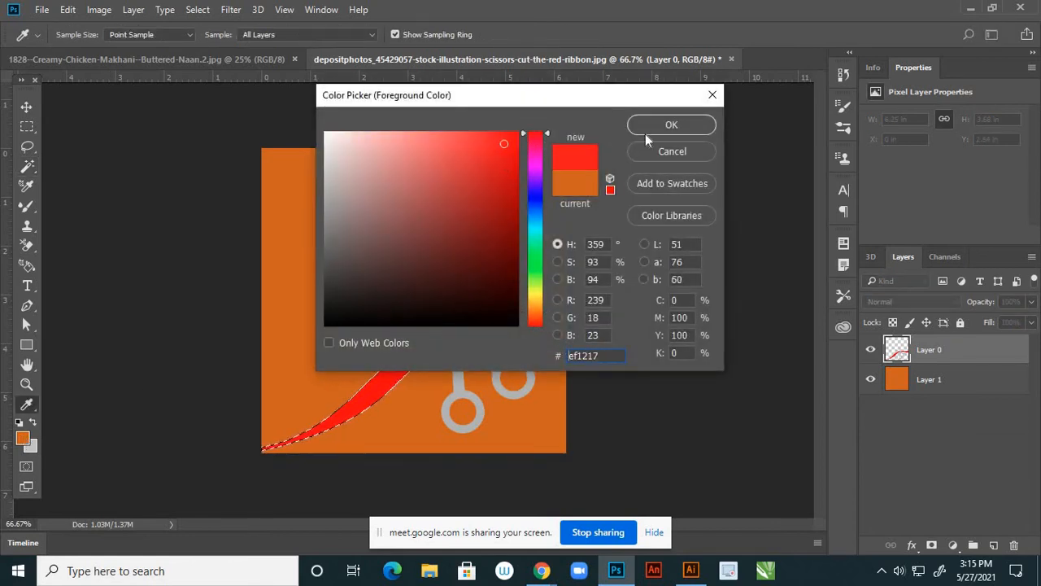
left_click(649, 128)
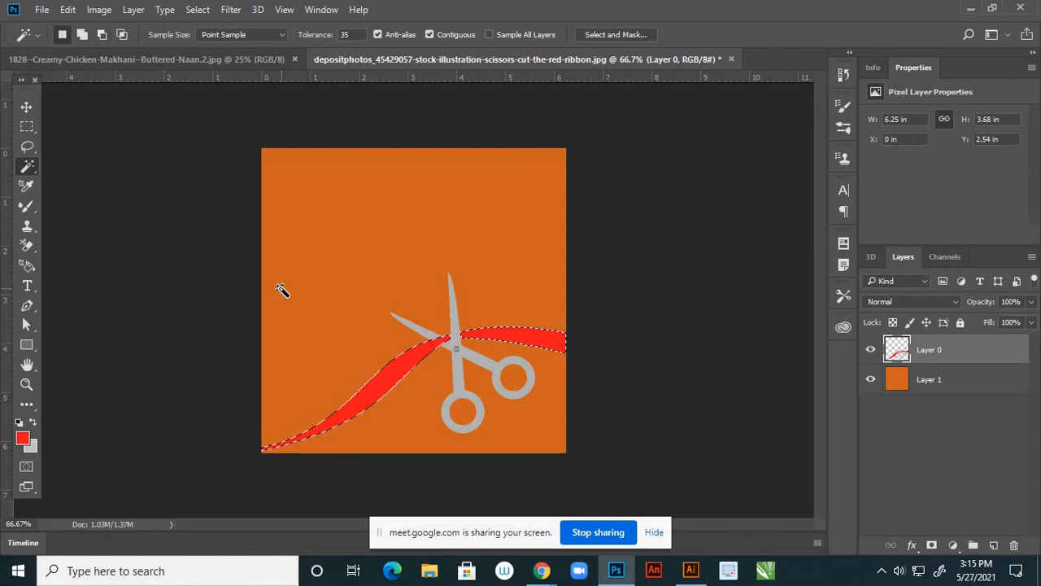
key("alt+BackSpace")
key("ctrl+d")
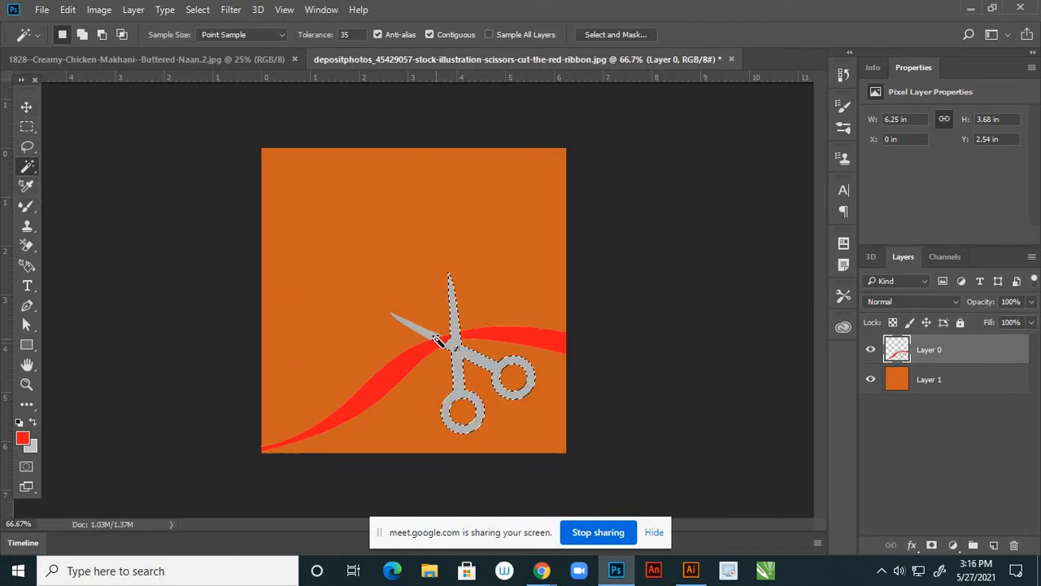
Fill the selected scissors with black and hide the orange Layer 1
scroll(436, 347, "up", 2)
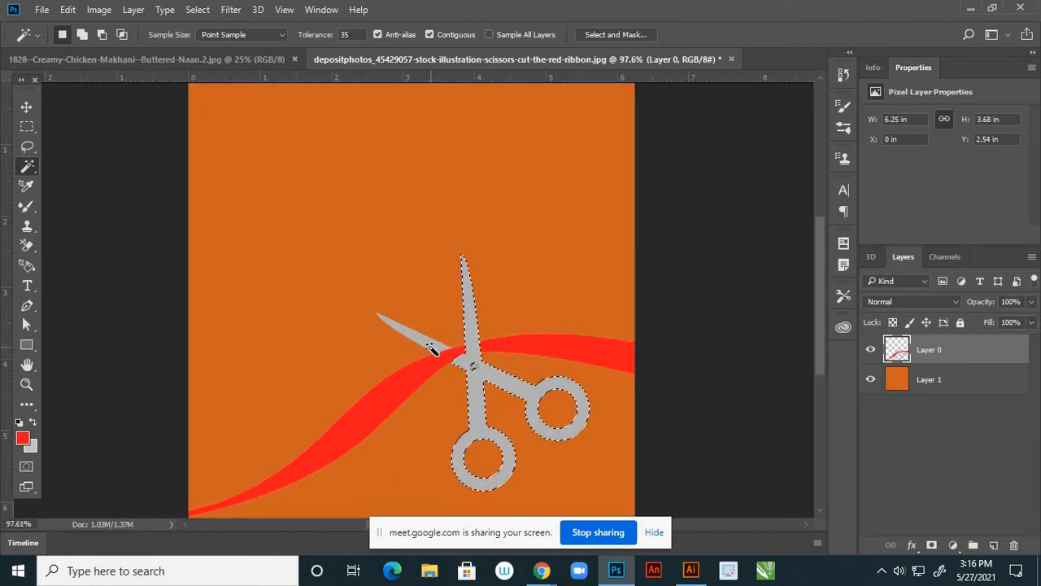
left_click(434, 347, "shift")
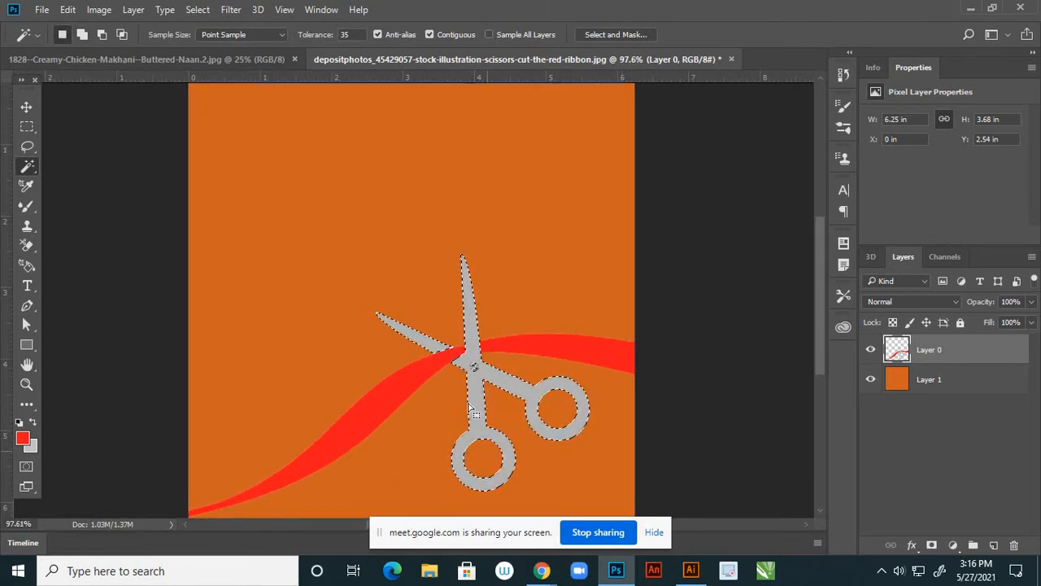
scroll(519, 363, "down", 2)
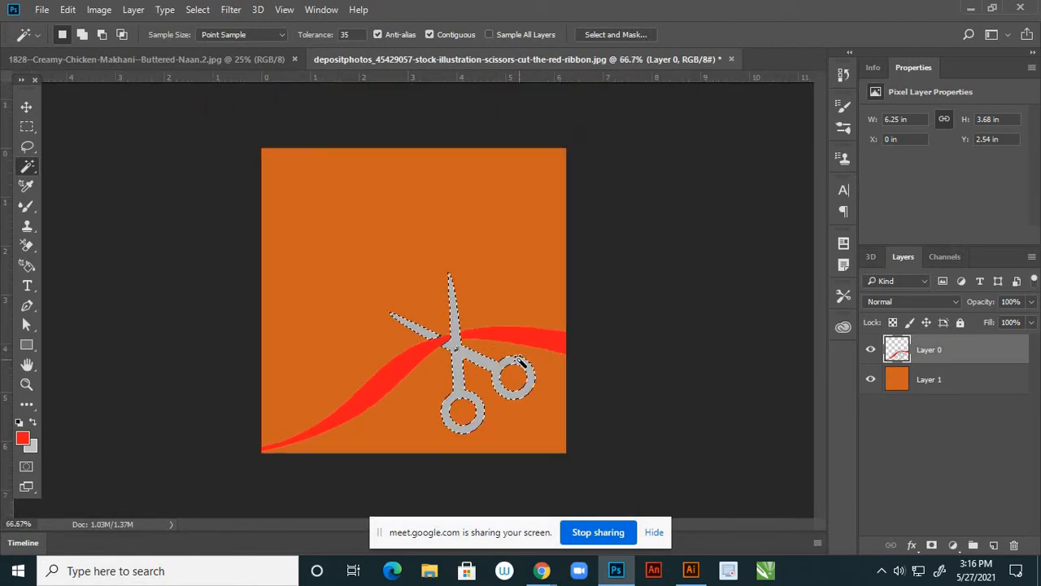
scroll(519, 362, "down", 1)
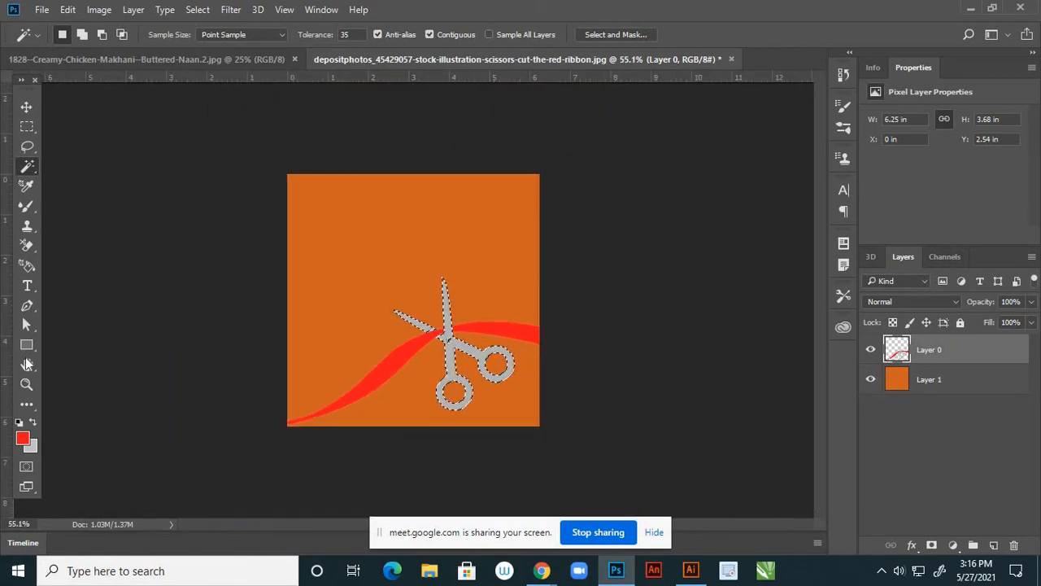
left_click(24, 440)
left_click(361, 183)
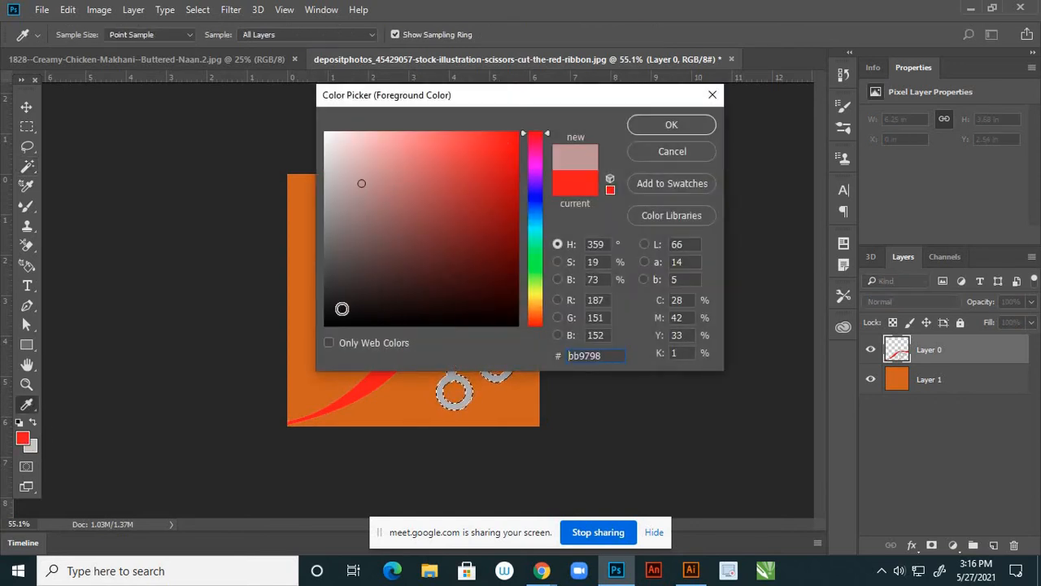
left_click_drag(341, 309, 318, 341)
left_click(639, 127)
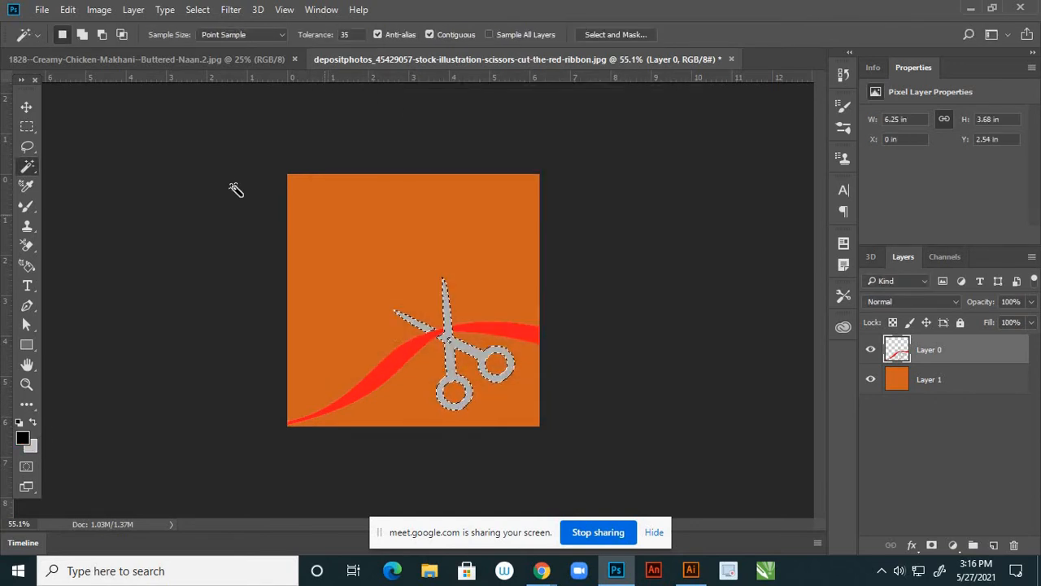
key("alt+BackSpace")
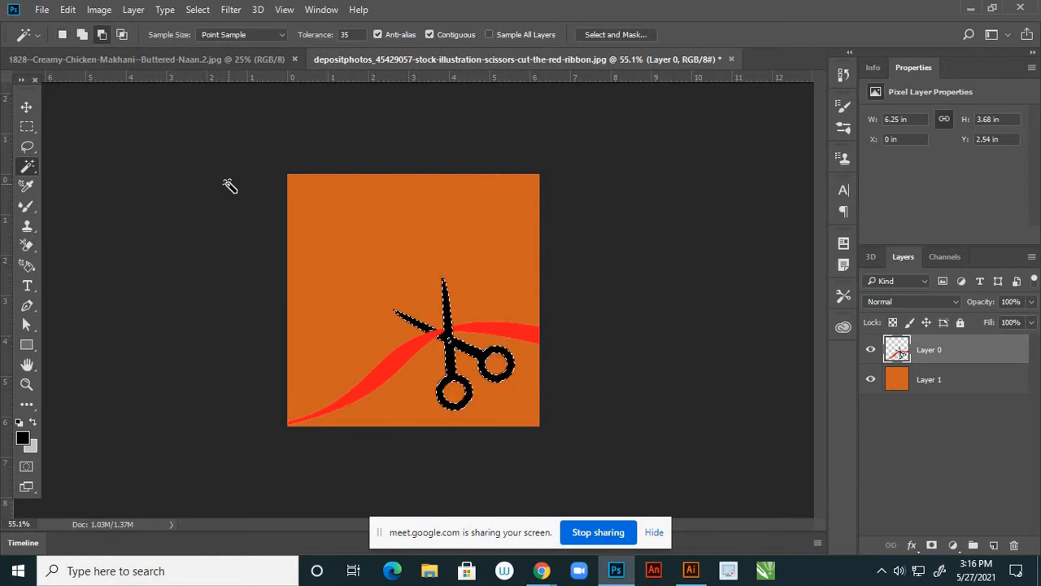
key("ctrl+d")
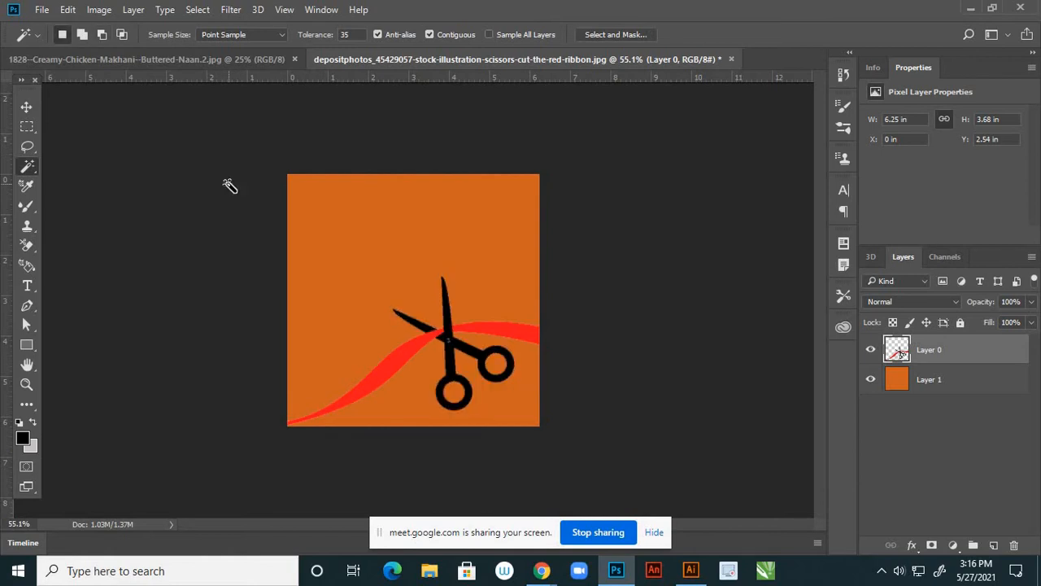
left_click(871, 380)
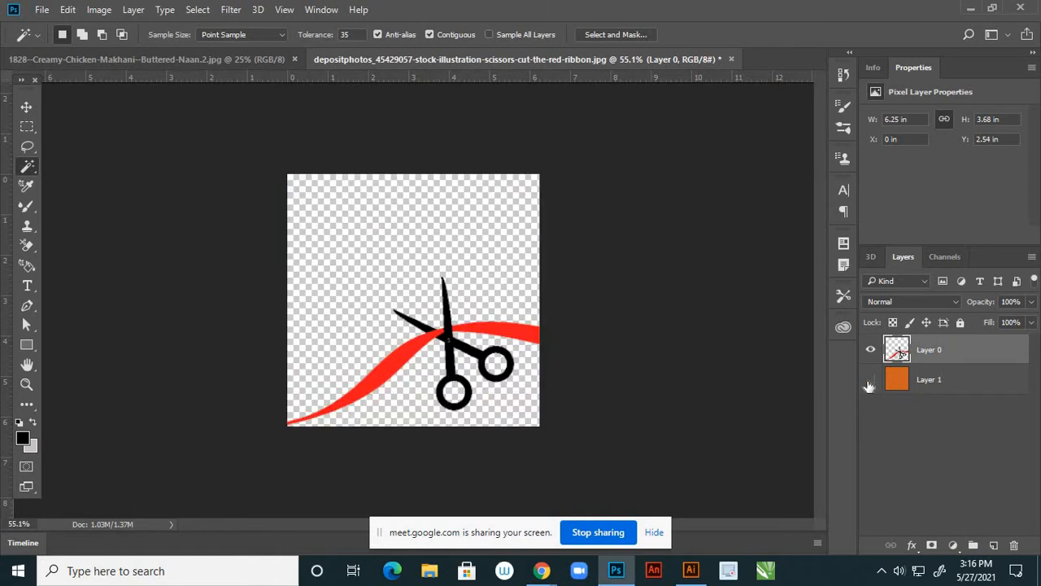
left_click(940, 380)
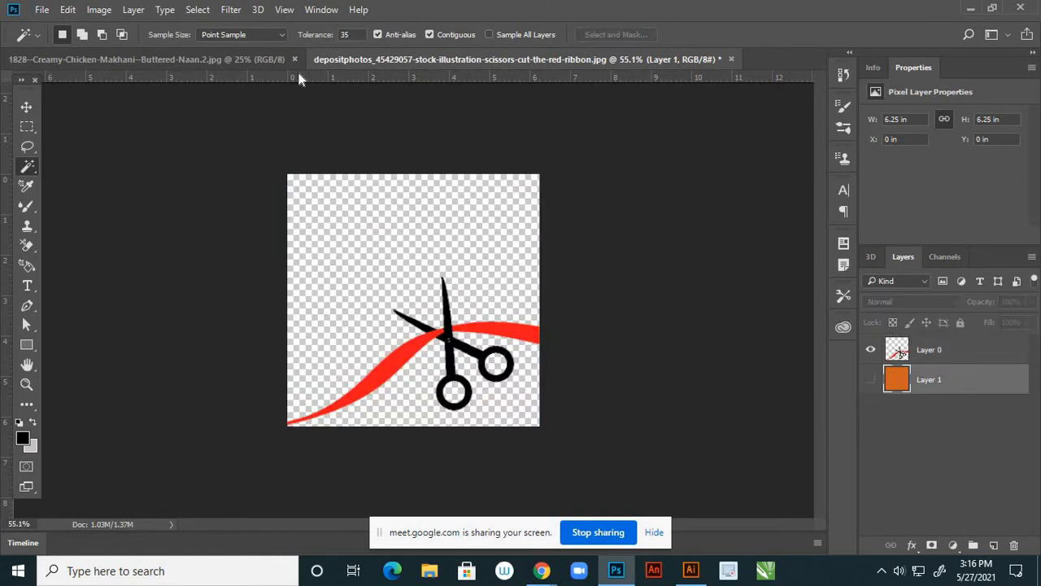
Resize the scissors image to 8 inches wide at 300 ppi
left_click(99, 10)
left_click(121, 119)
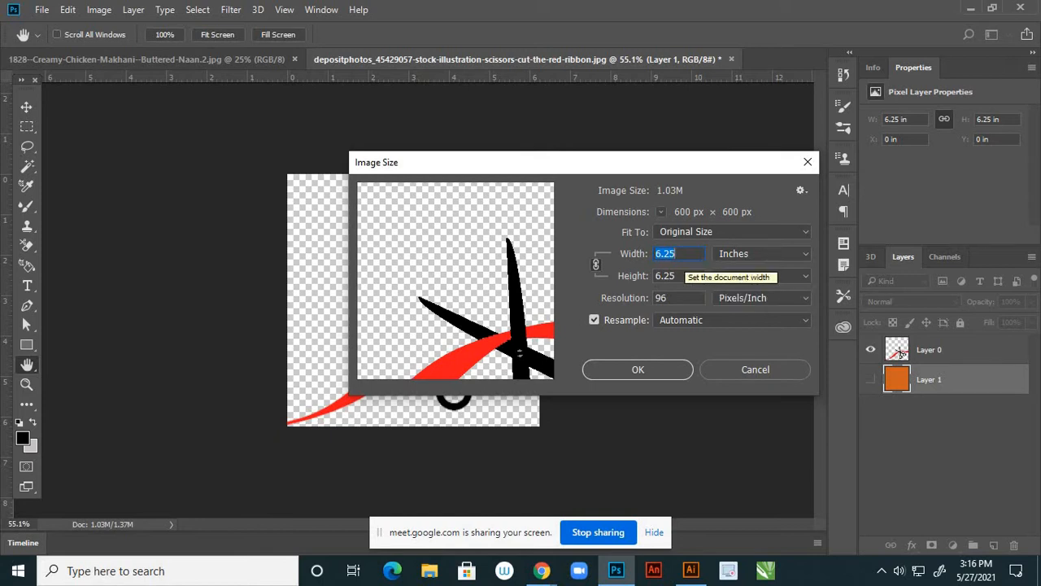
type("8")
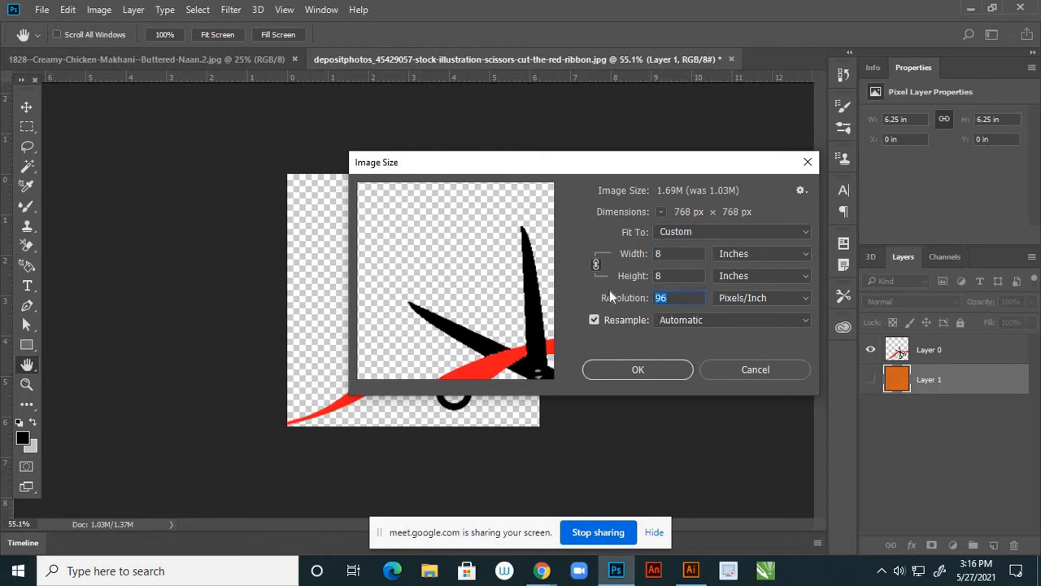
type("300")
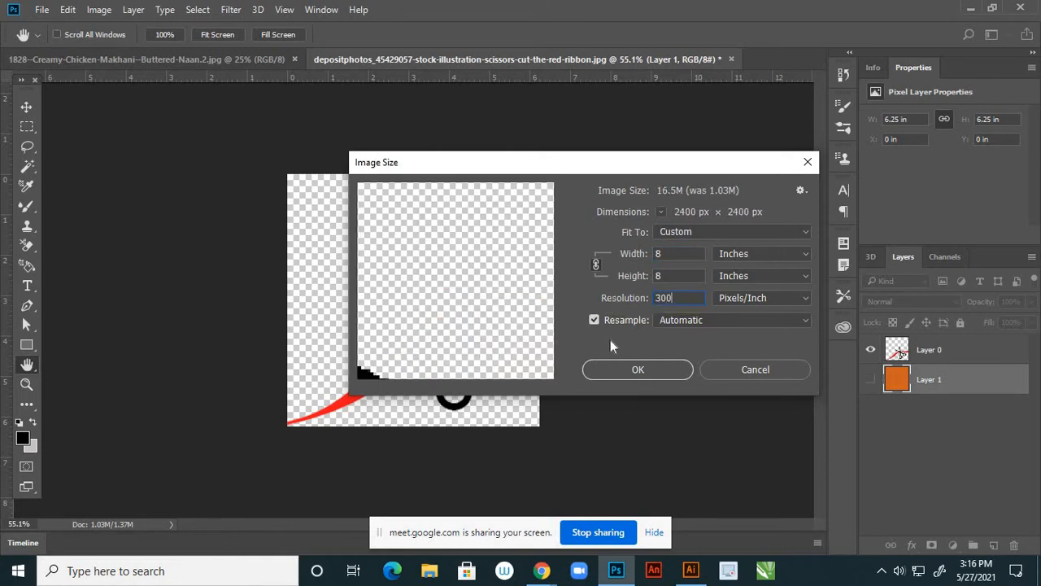
left_click(624, 367)
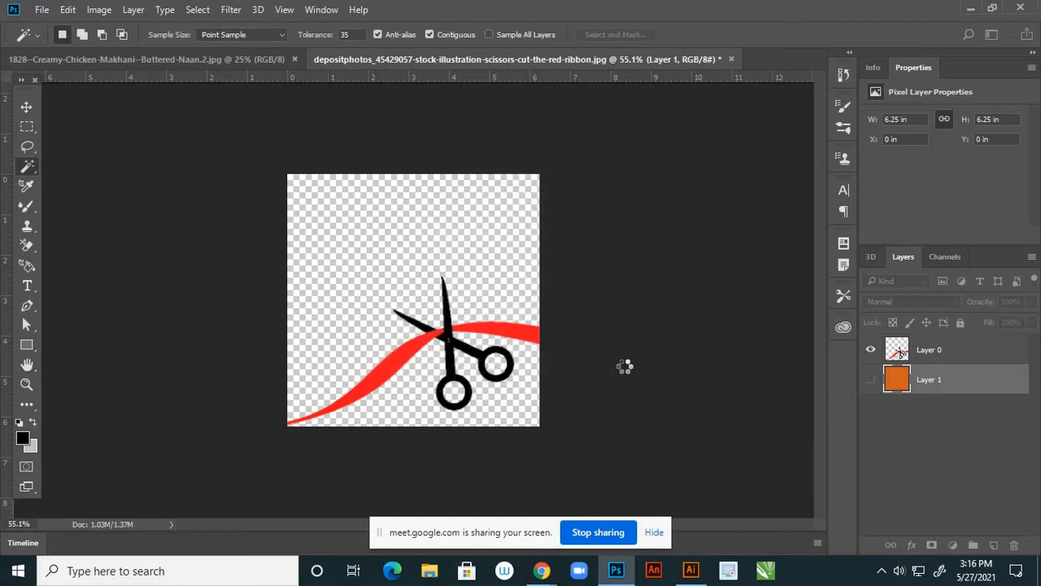
scroll(625, 359, "down", 3)
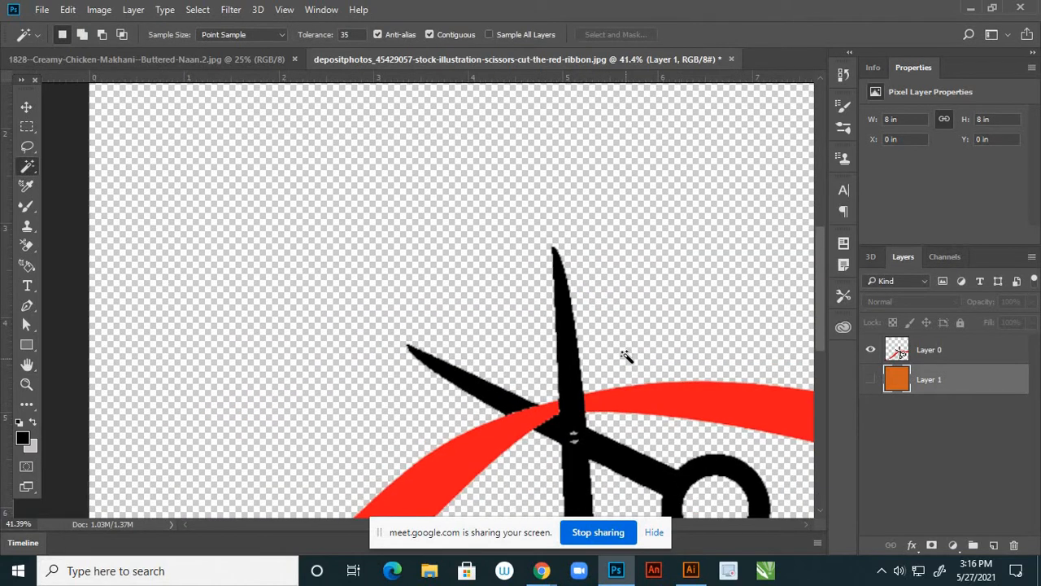
scroll(626, 349, "down", 3)
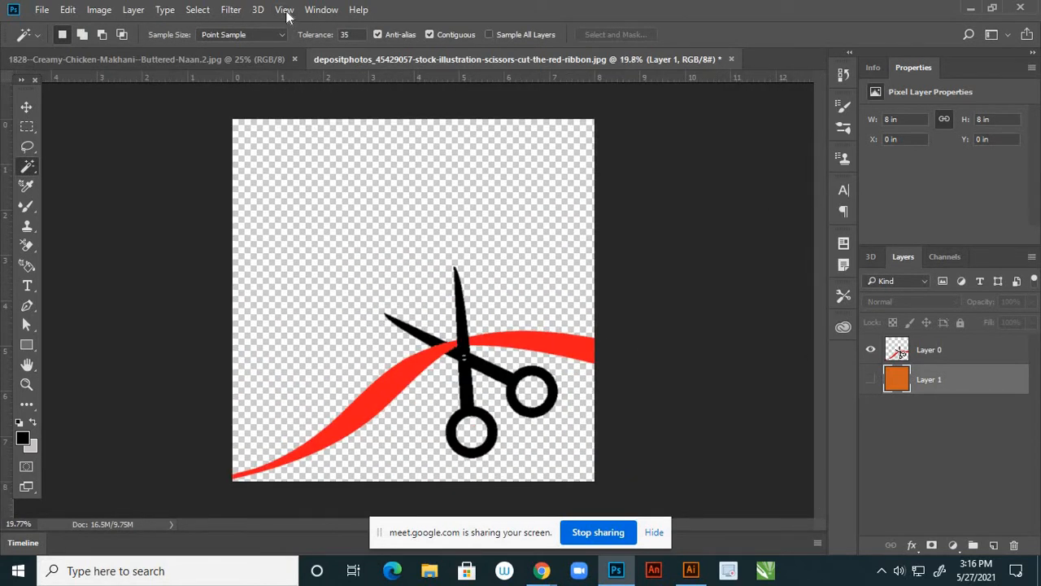
View the canvas at Print Size
left_click(284, 10)
left_click(312, 208)
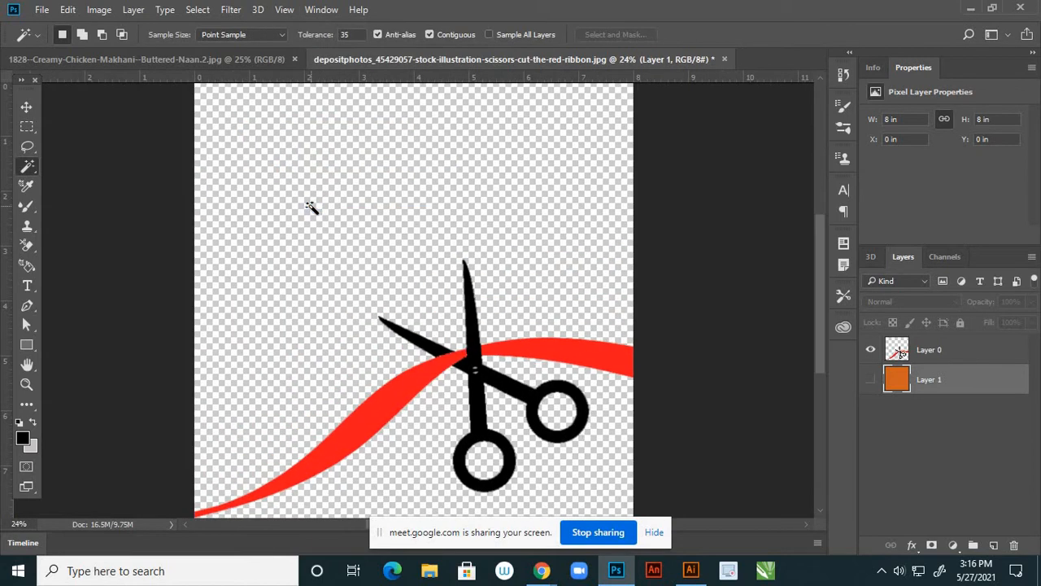
scroll(556, 334, "down", 4)
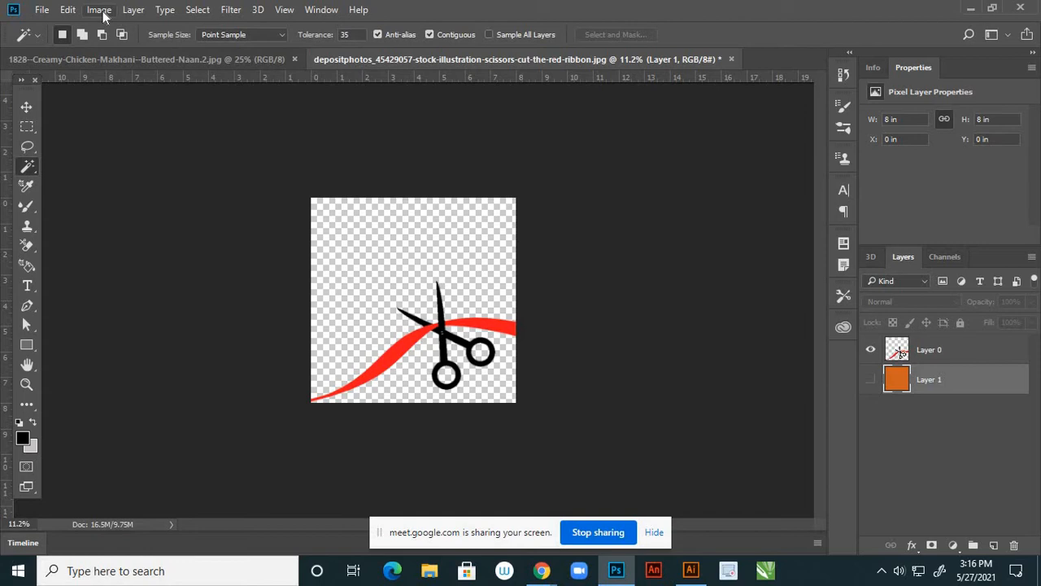
scroll(480, 358, "up", 2)
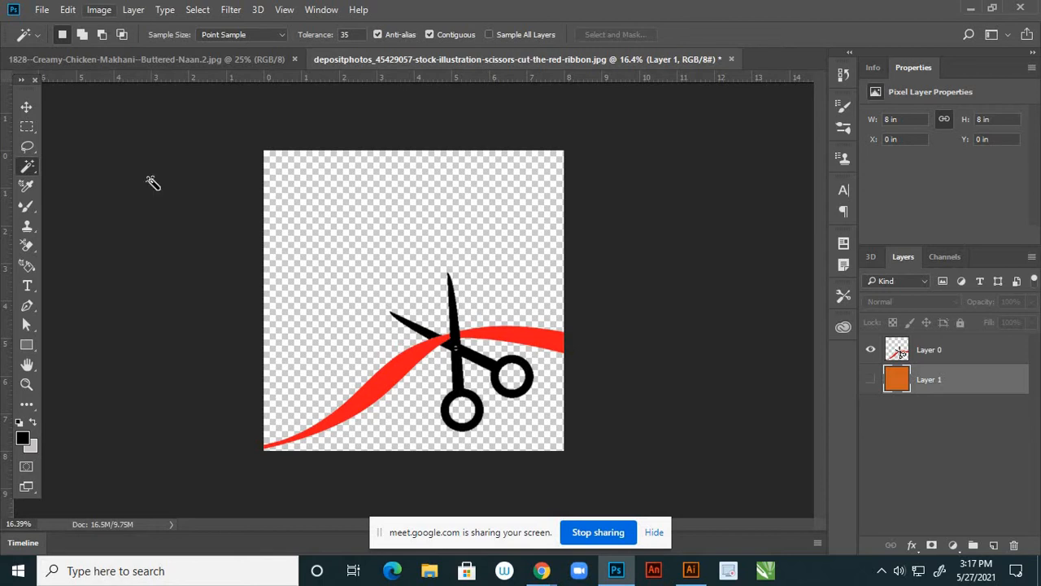
With Layer 0 active, start saving a JPEG copy named 3, then cancel that save
left_click(935, 353)
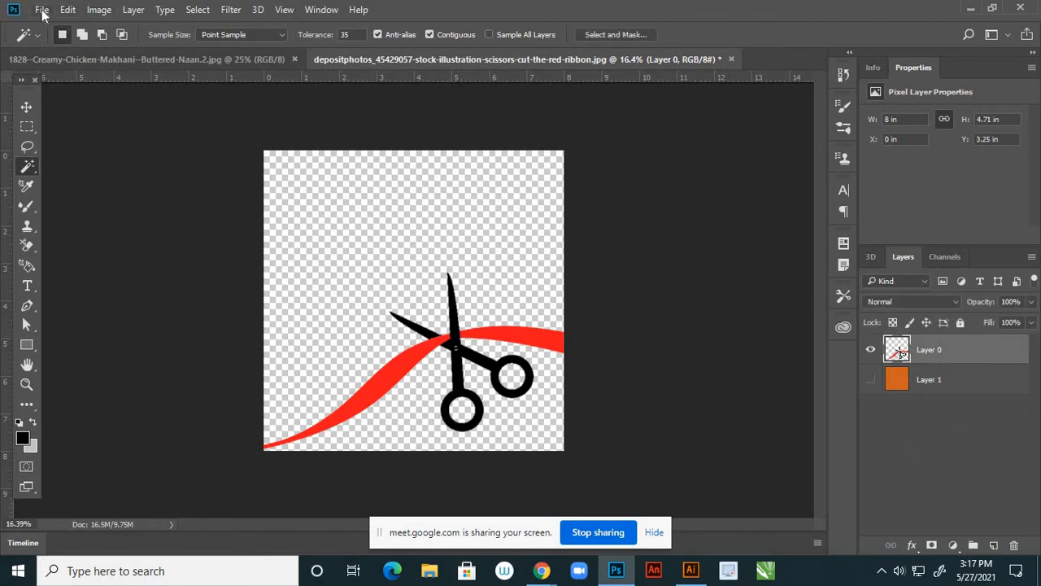
left_click(42, 12)
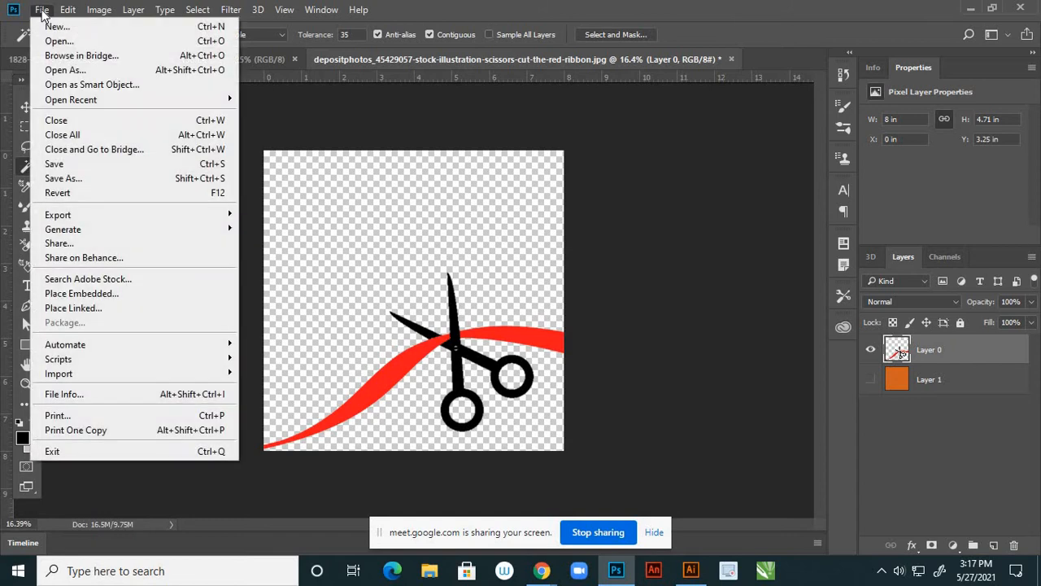
left_click(79, 179)
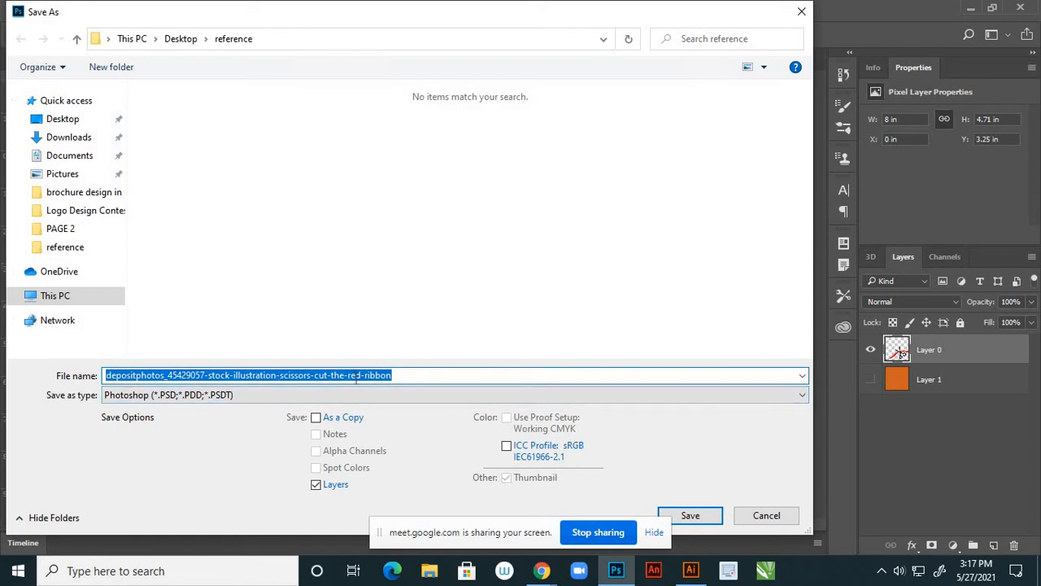
key("BackSpace")
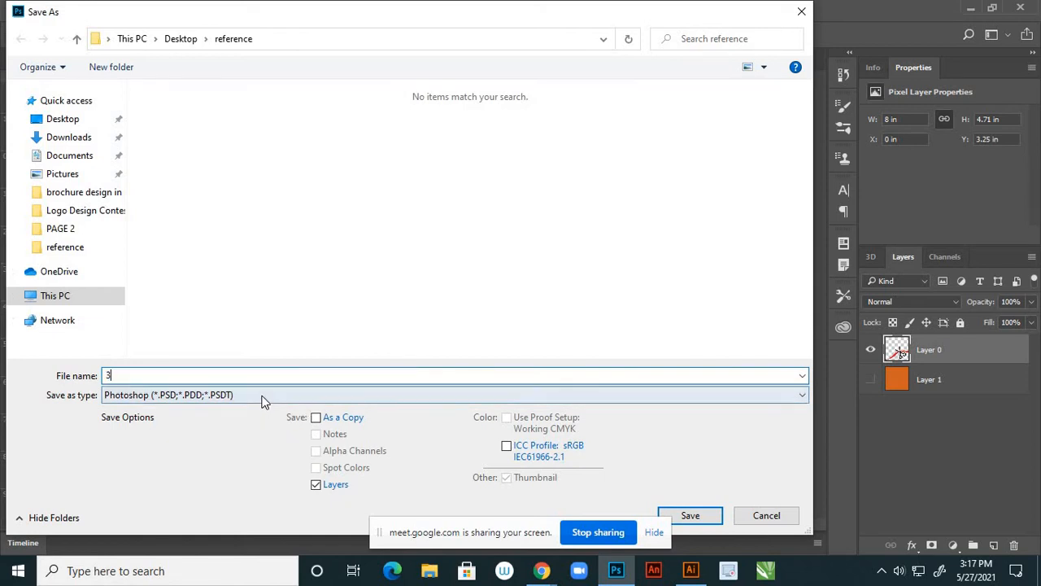
left_click(266, 396)
left_click(146, 243)
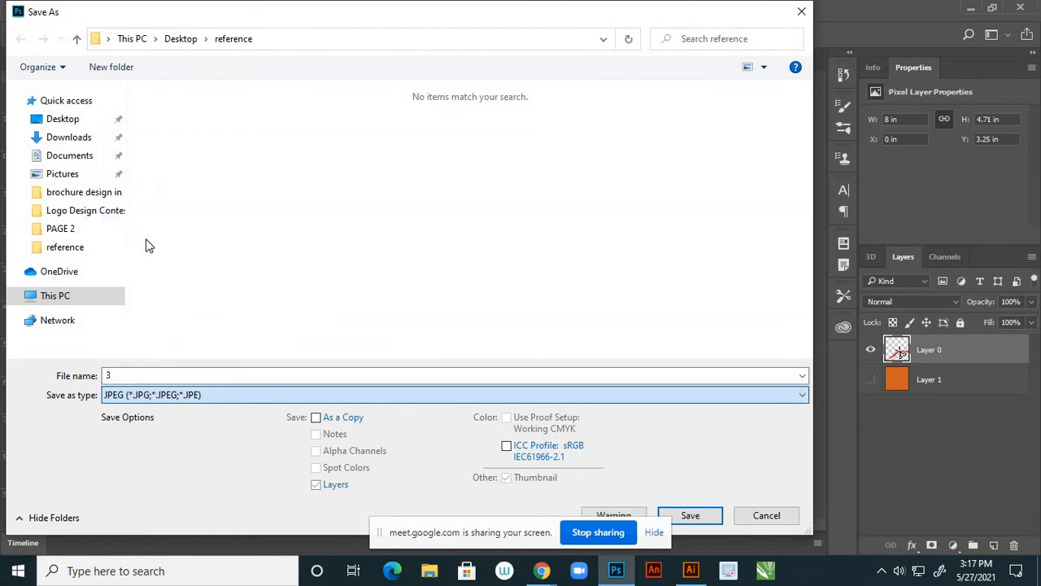
type("3")
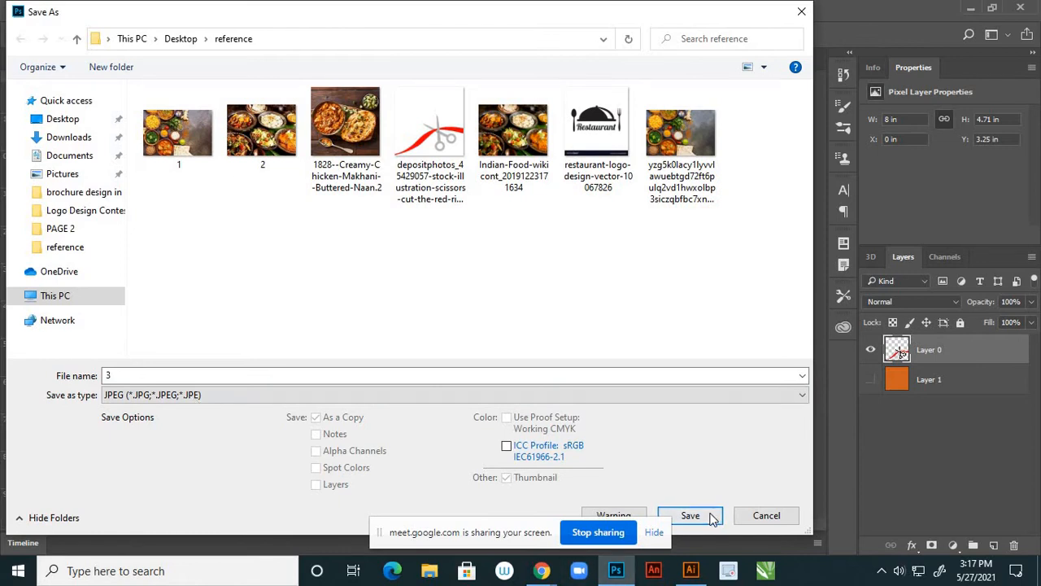
left_click(711, 515)
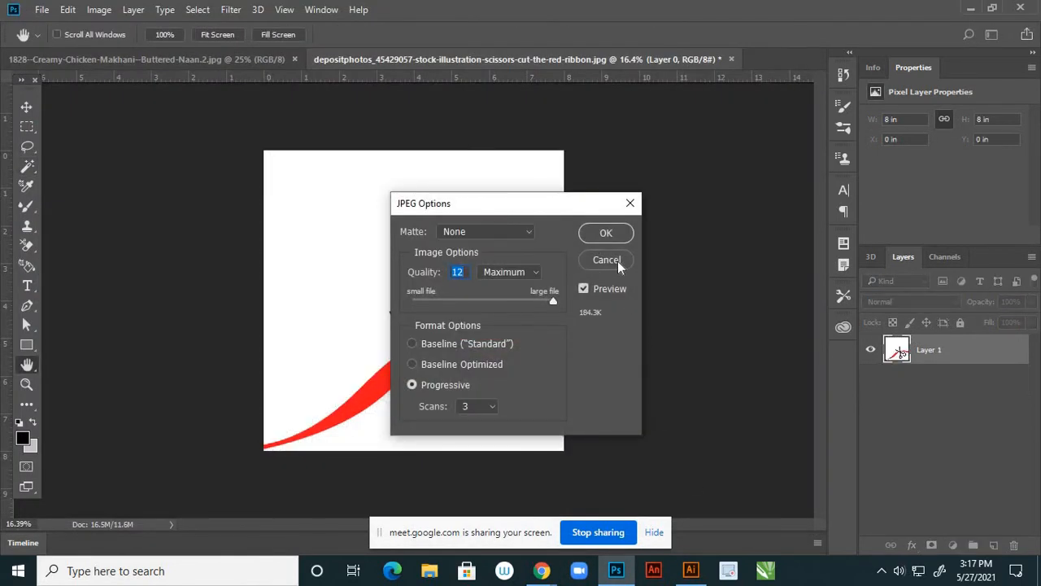
left_click(617, 262)
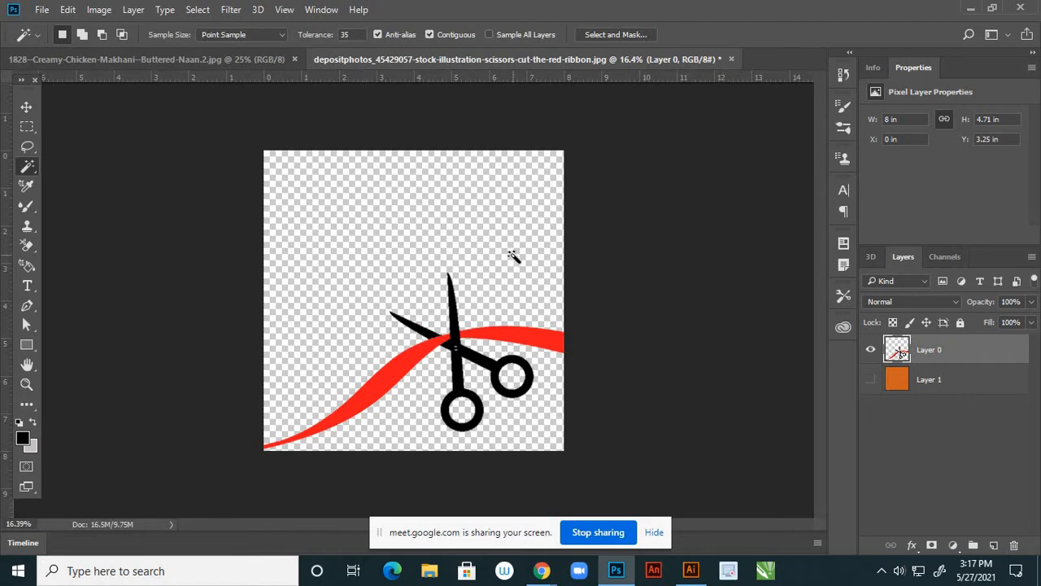
Save the transparent scissors image as PNG file '3' in the reference folder with default PNG options
left_click(38, 12)
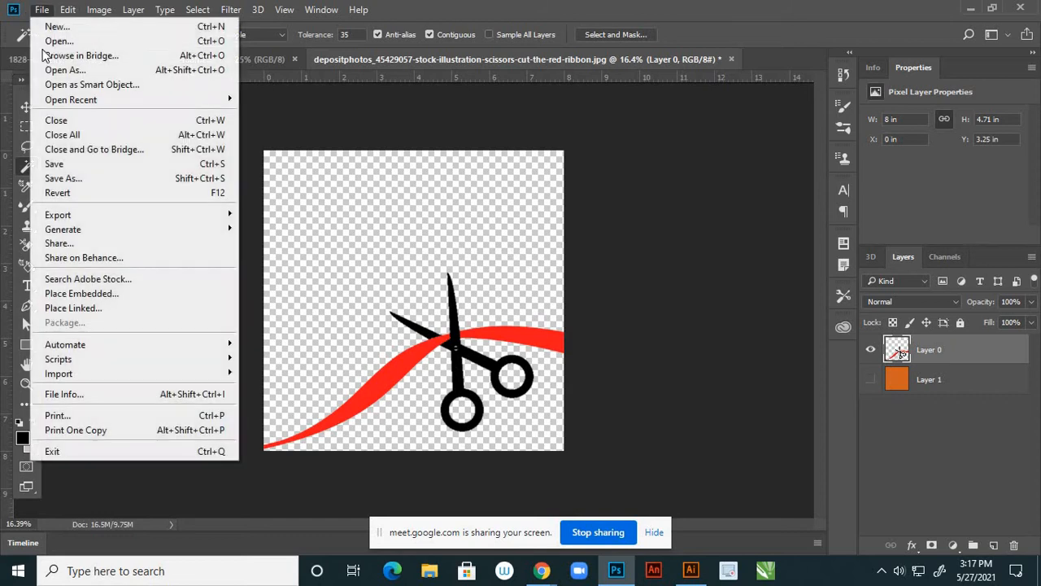
left_click(63, 179)
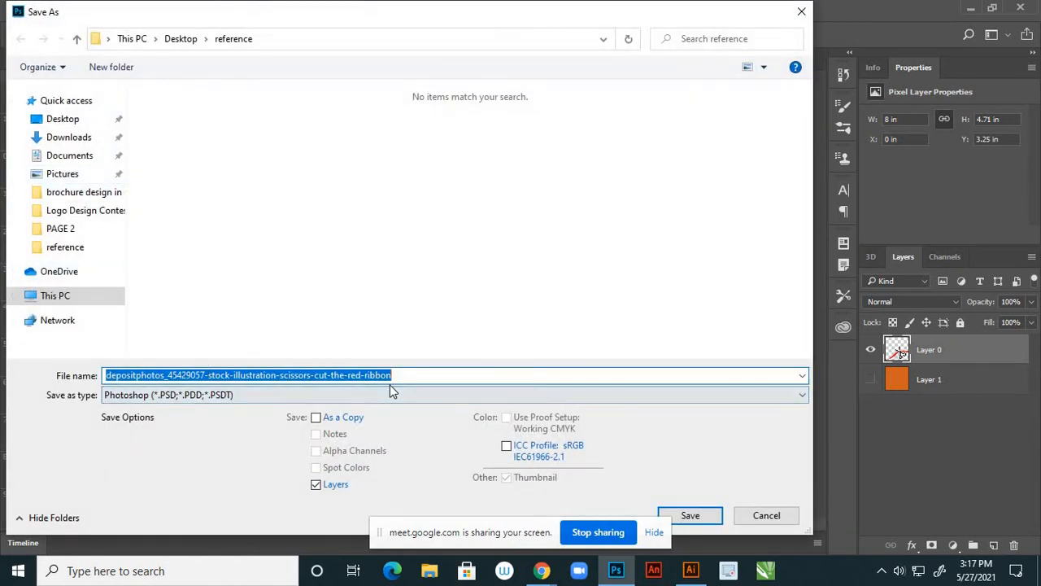
type("3")
left_click(207, 394)
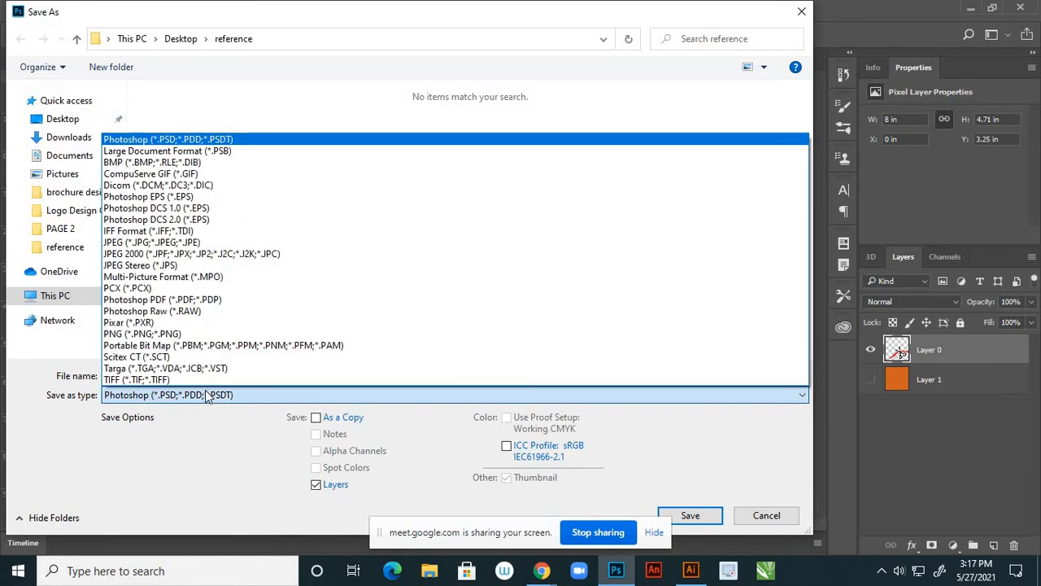
left_click(173, 334)
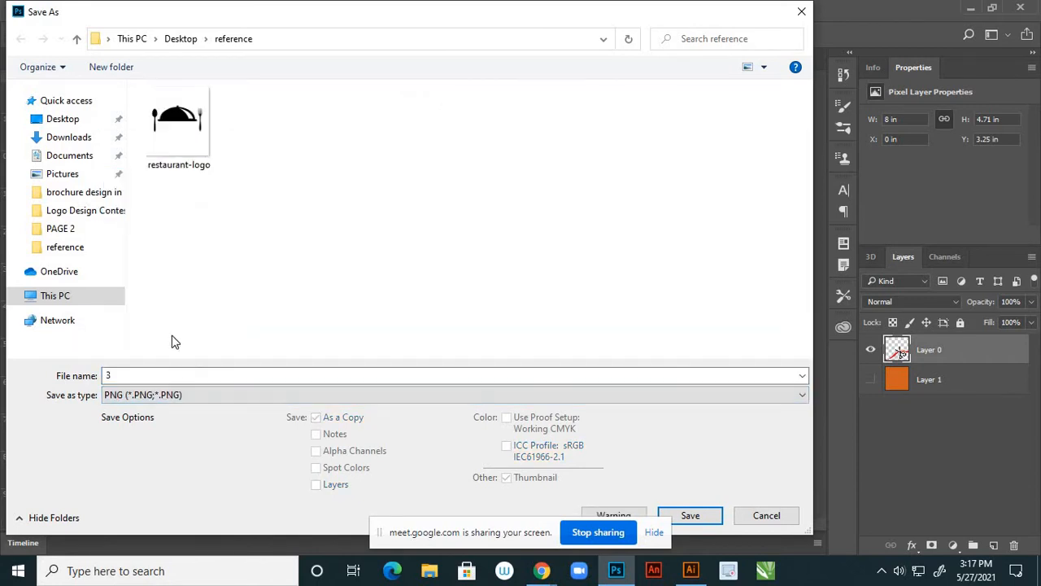
left_click(715, 517)
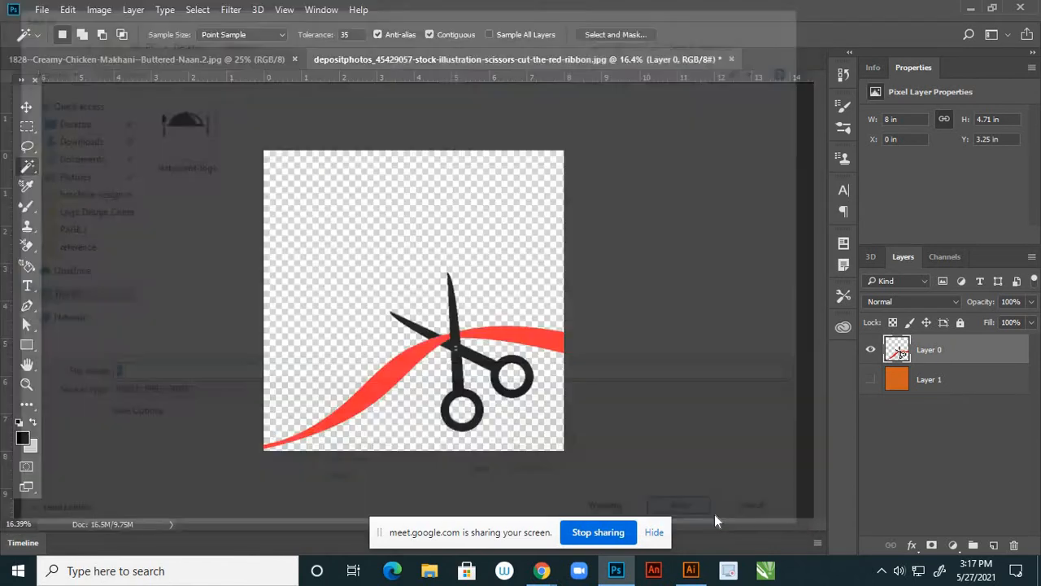
left_click(610, 180)
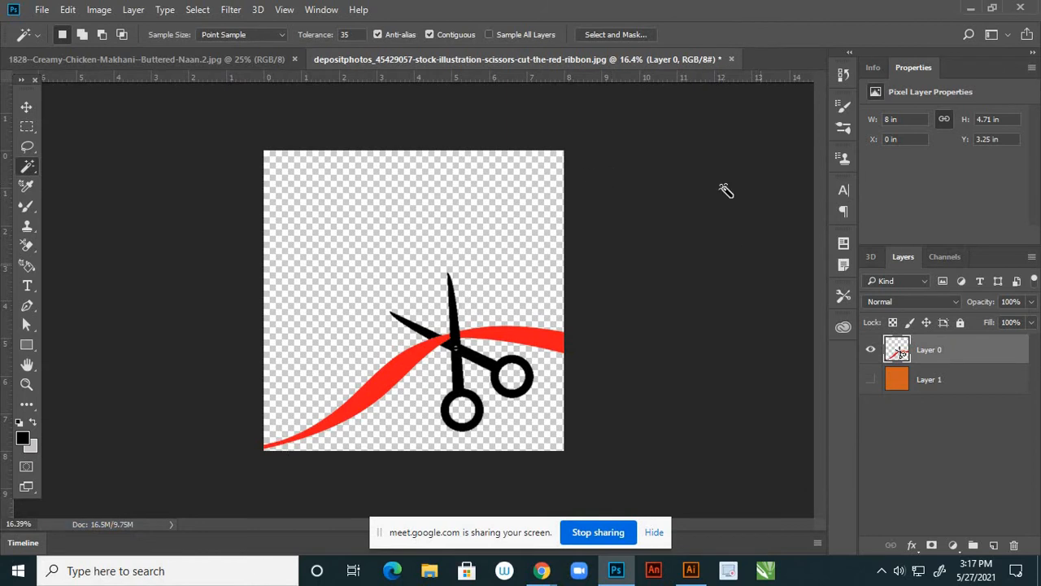
Close the scissors document without saving, unlock the food photo's Background into Layer 0, and hide guides
left_click(731, 59)
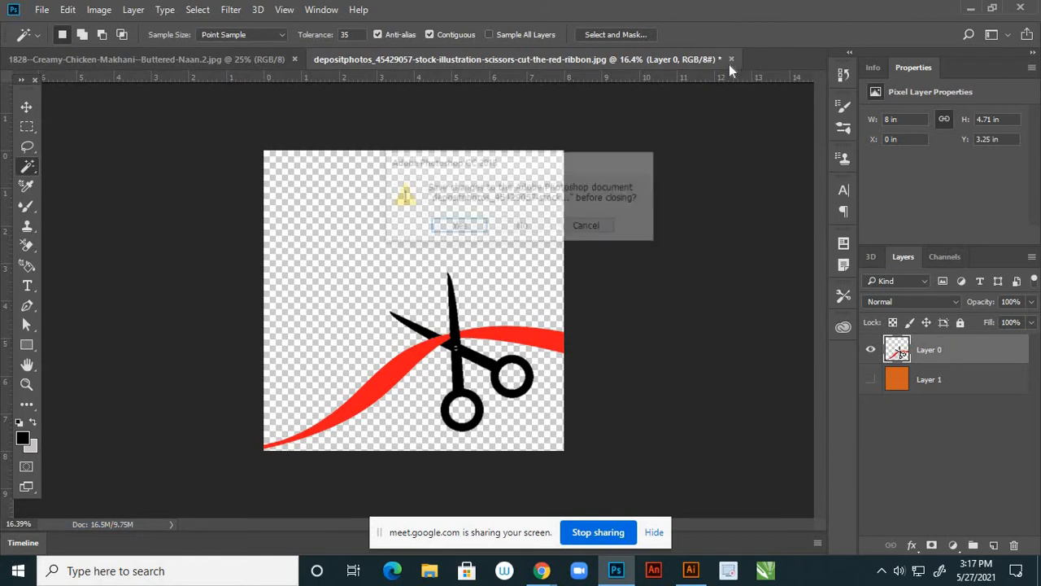
left_click(523, 227)
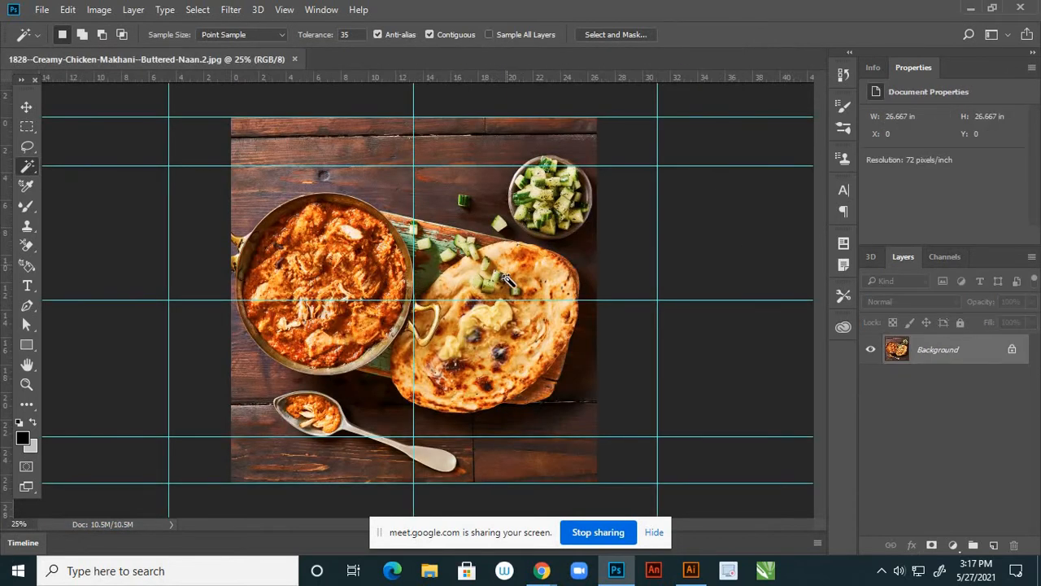
key("ctrl+minus")
scroll(510, 278, "down", 6)
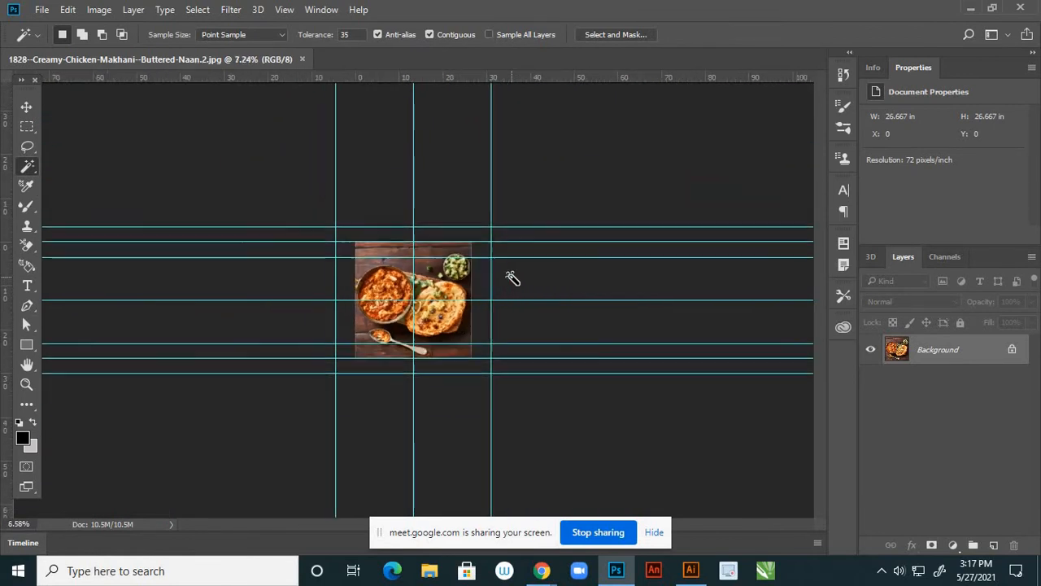
scroll(504, 274, "up", 3)
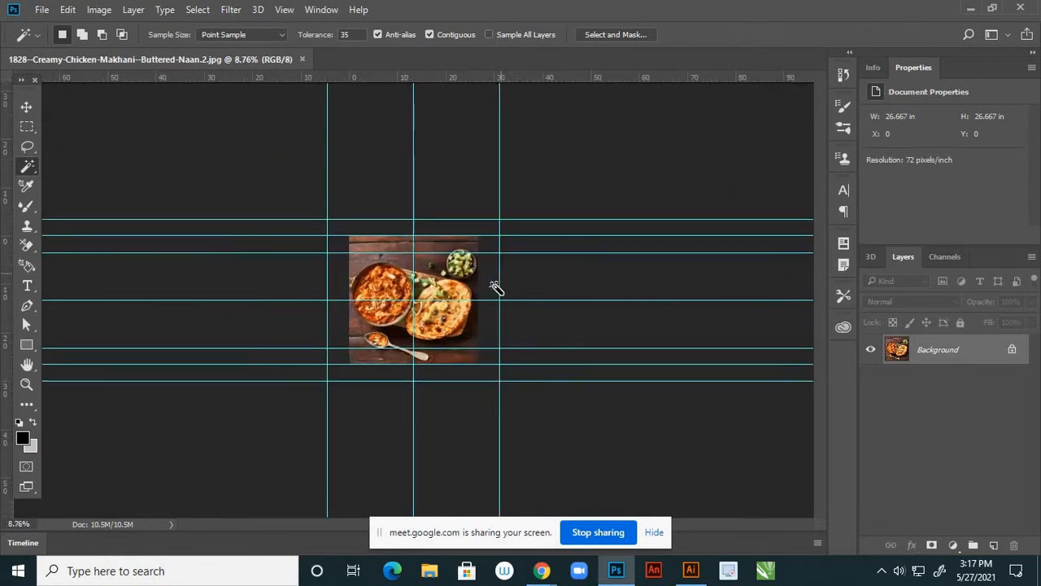
left_click(1011, 349)
scroll(548, 262, "up", 2)
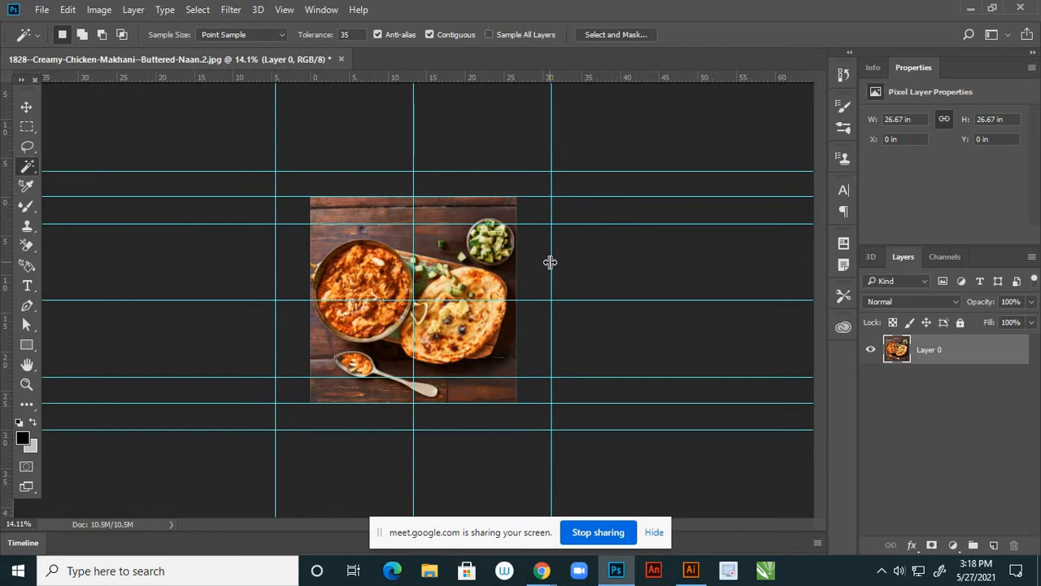
key("ctrl+semicolon")
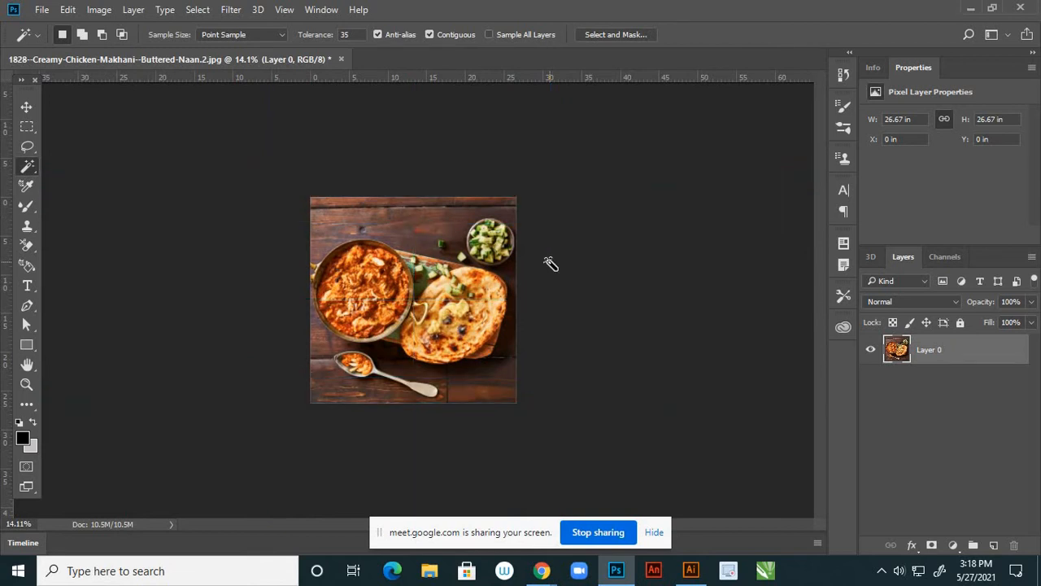
scroll(429, 322, "down", 1)
scroll(429, 322, "up", 2)
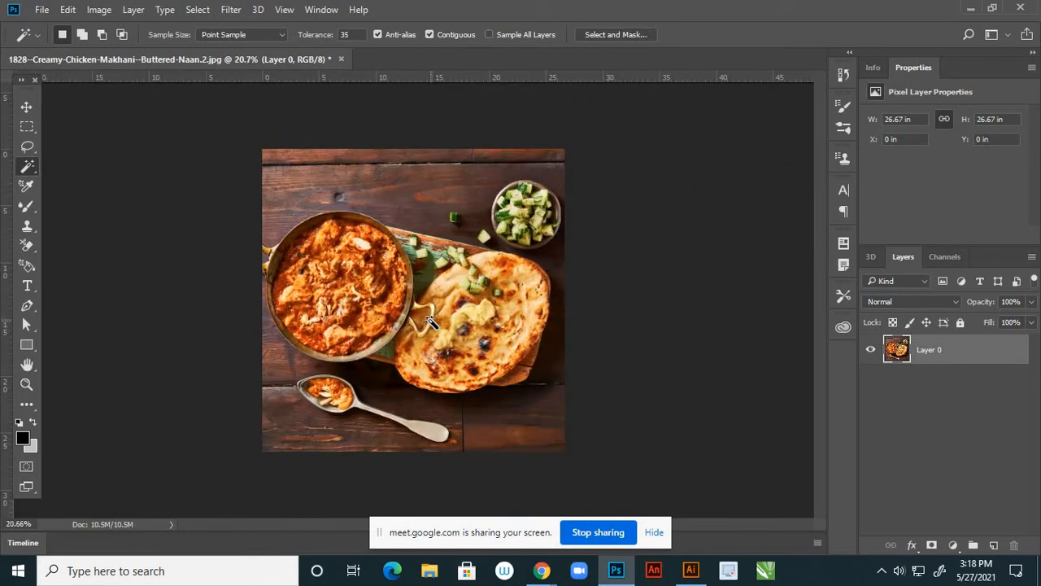
left_click(26, 106)
Resize the food photo to 8 × 8 inches at 300 pixels/inch, then recheck Image Size
left_click(99, 10)
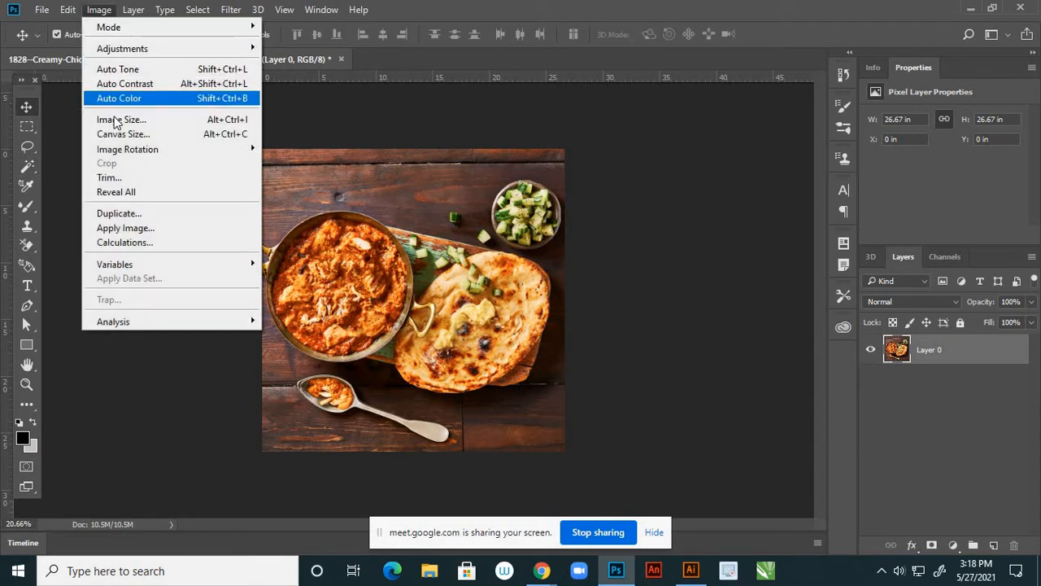
left_click(122, 121)
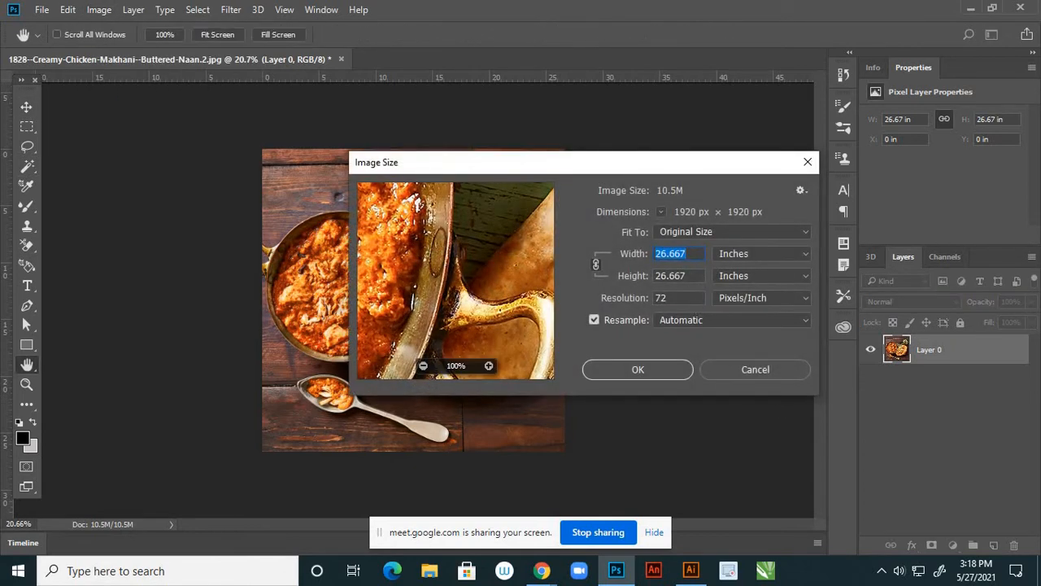
left_click(633, 275)
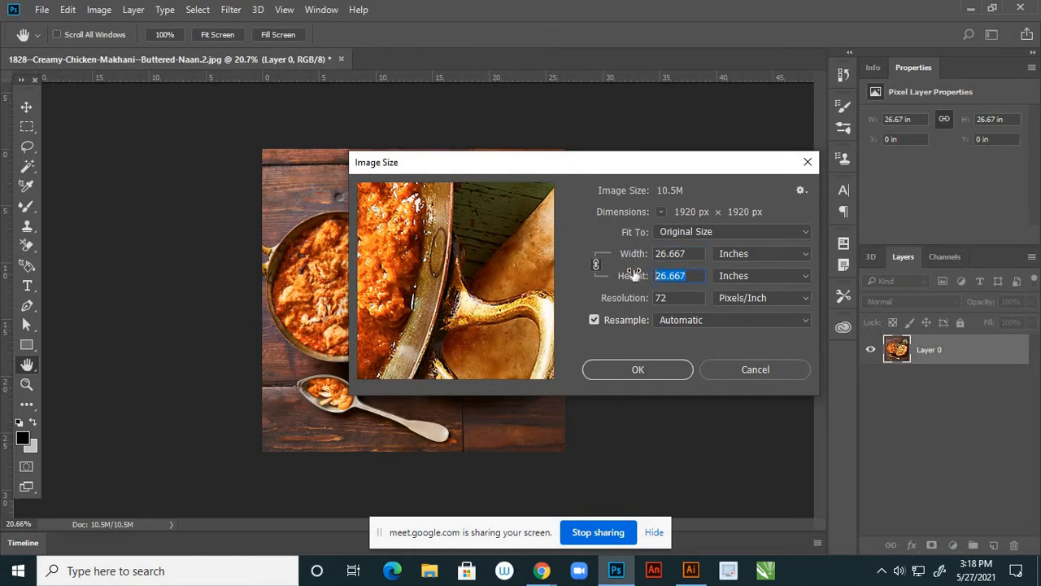
type("8")
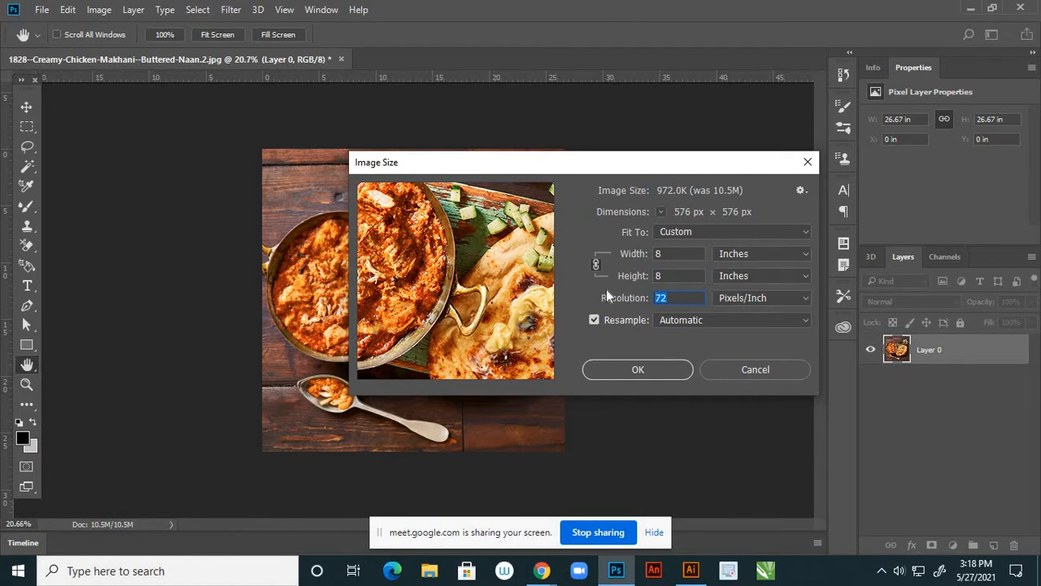
type("300")
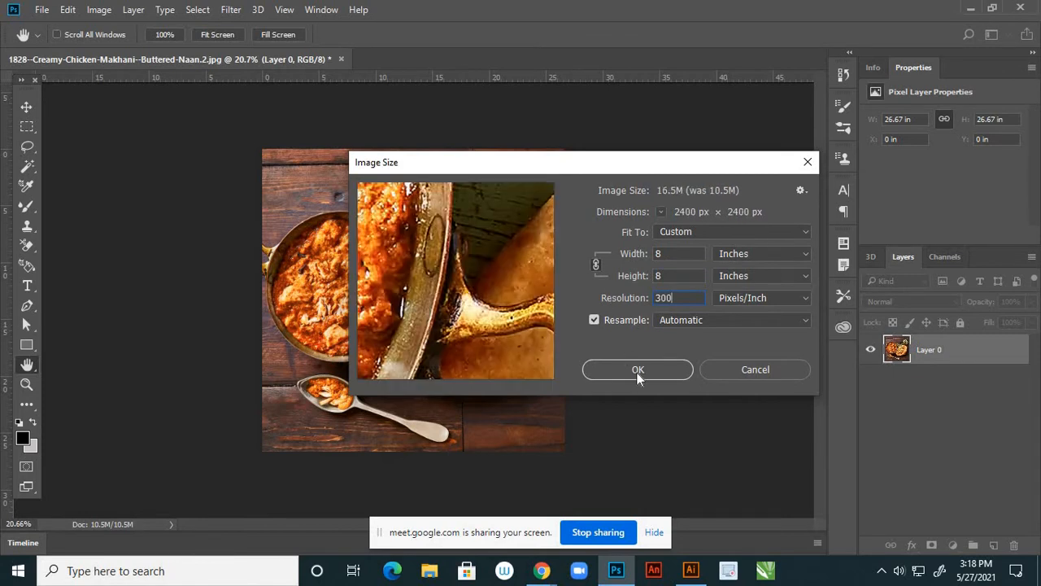
left_click(643, 369)
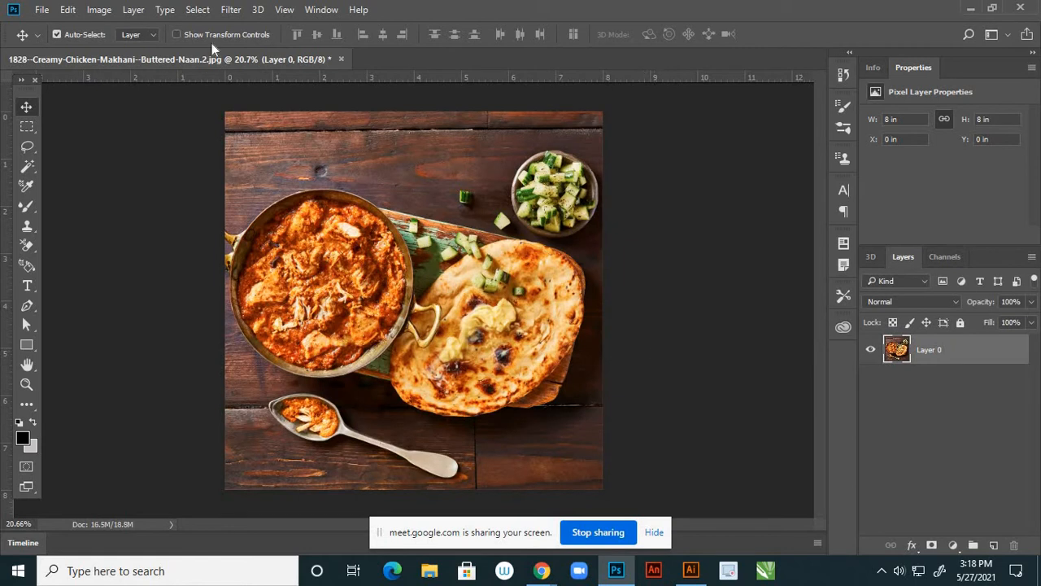
left_click(98, 13)
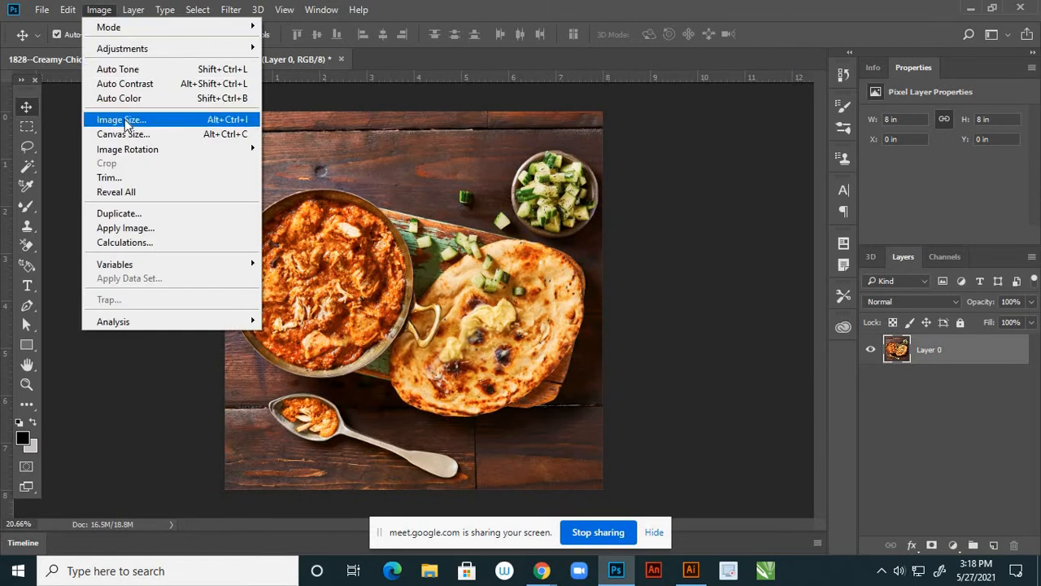
left_click(121, 119)
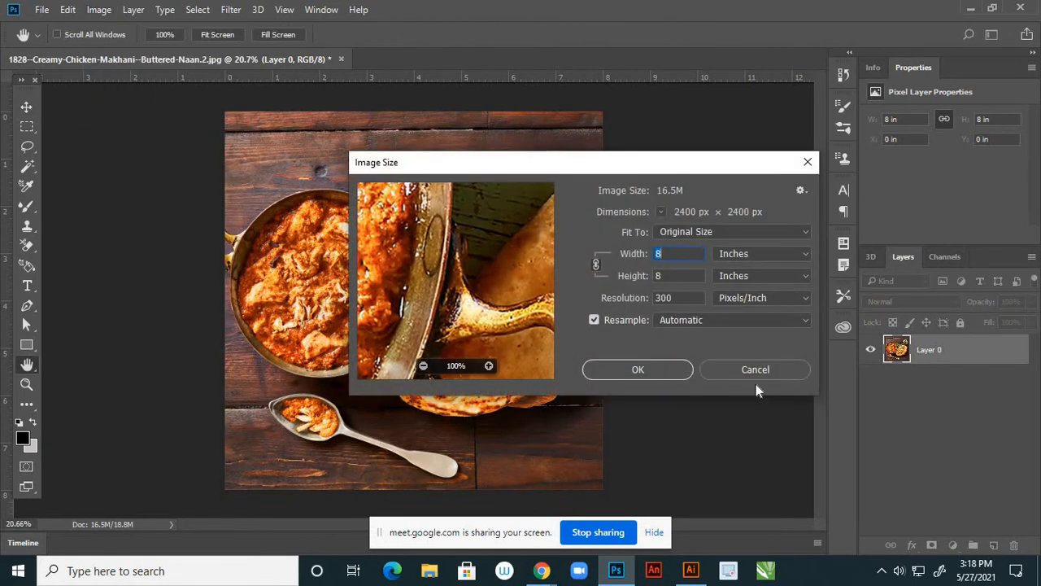
left_click(659, 370)
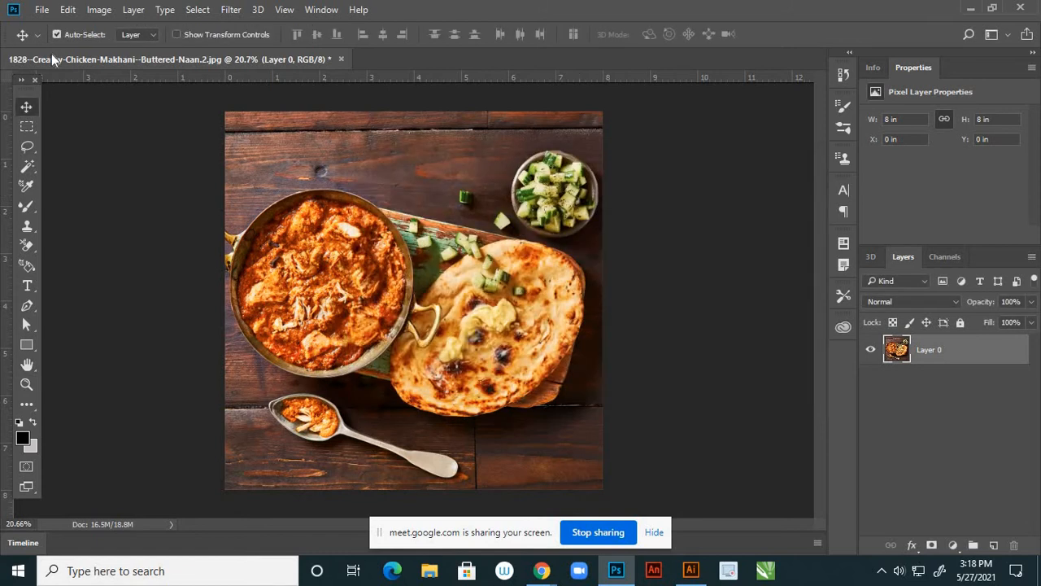
Raise the photo's brightness to 9 and contrast to 11 with Brightness/Contrast
left_click(110, 12)
key("Right")
mouse_move(230, 51)
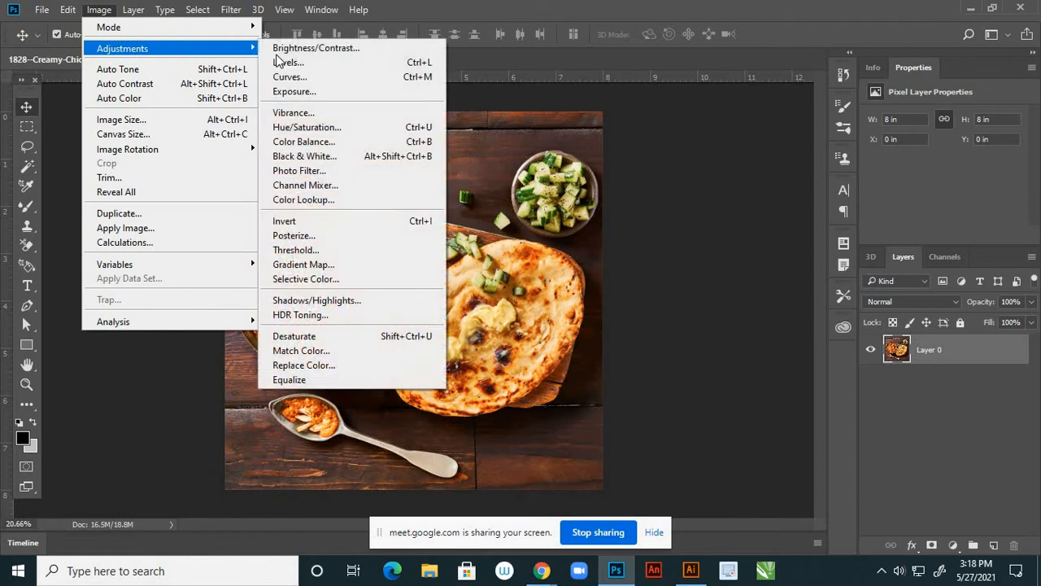
left_click(289, 51)
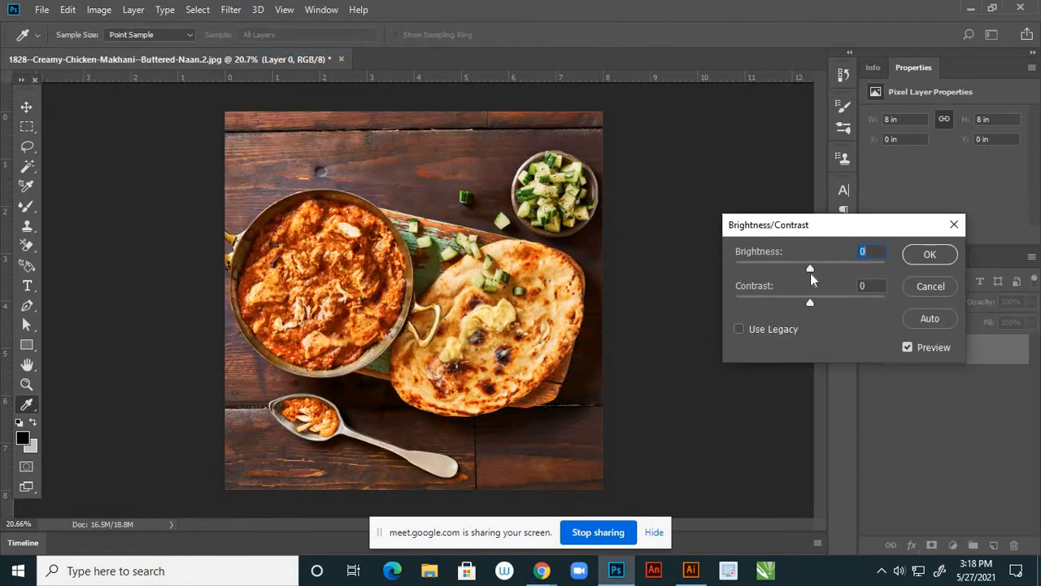
left_click_drag(811, 267, 819, 303)
left_click(912, 256)
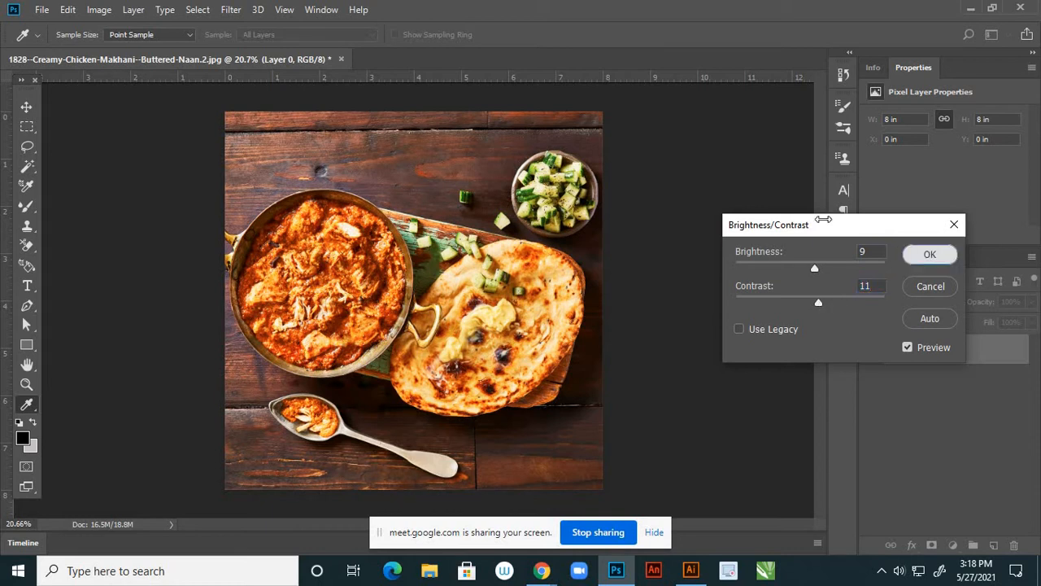
Warm the photo with Color Balance: +18 toward red and −8 toward yellow
left_click(98, 10)
mouse_move(215, 49)
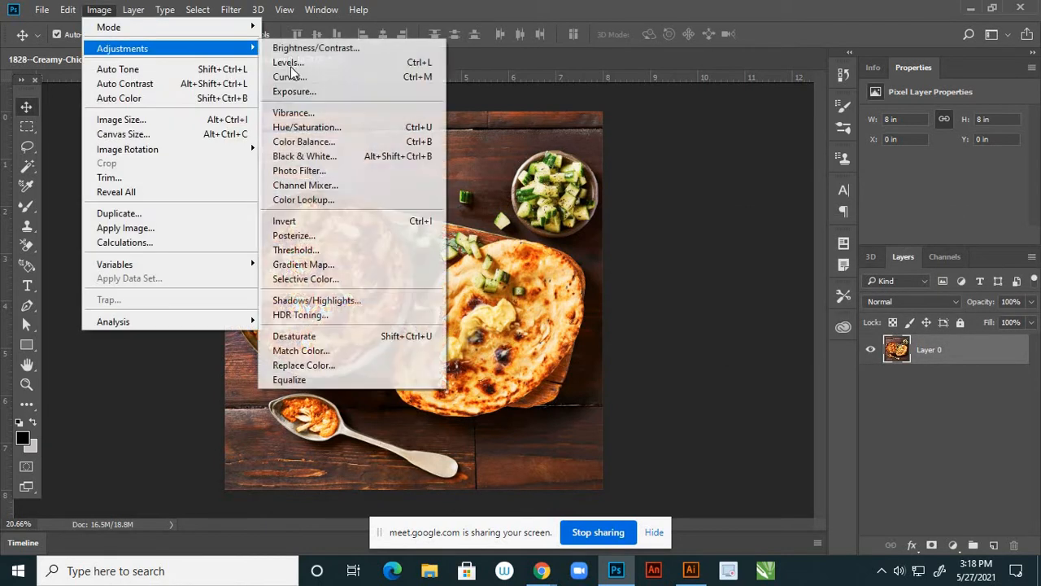
left_click(317, 143)
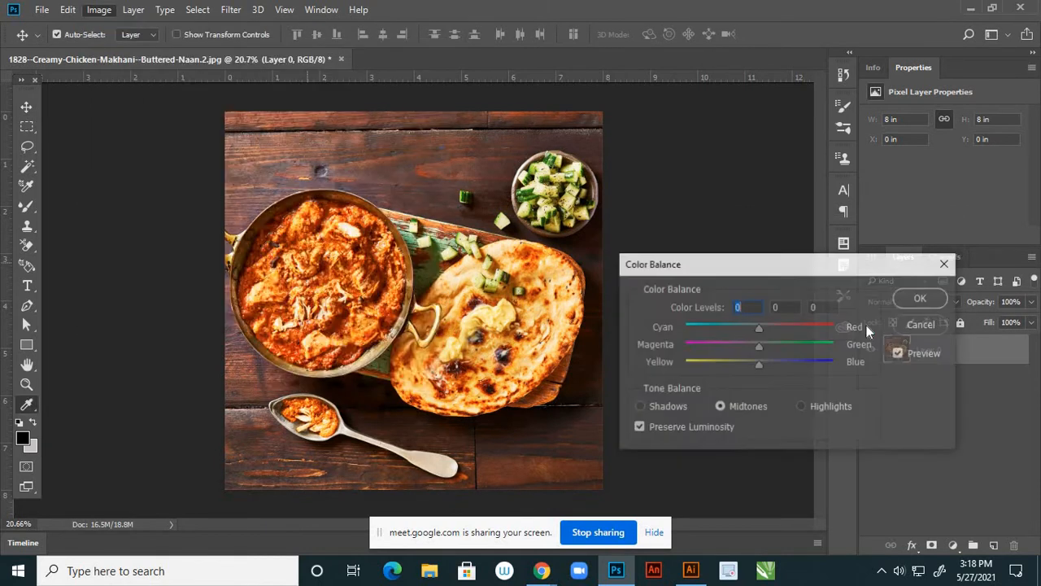
left_click(773, 328)
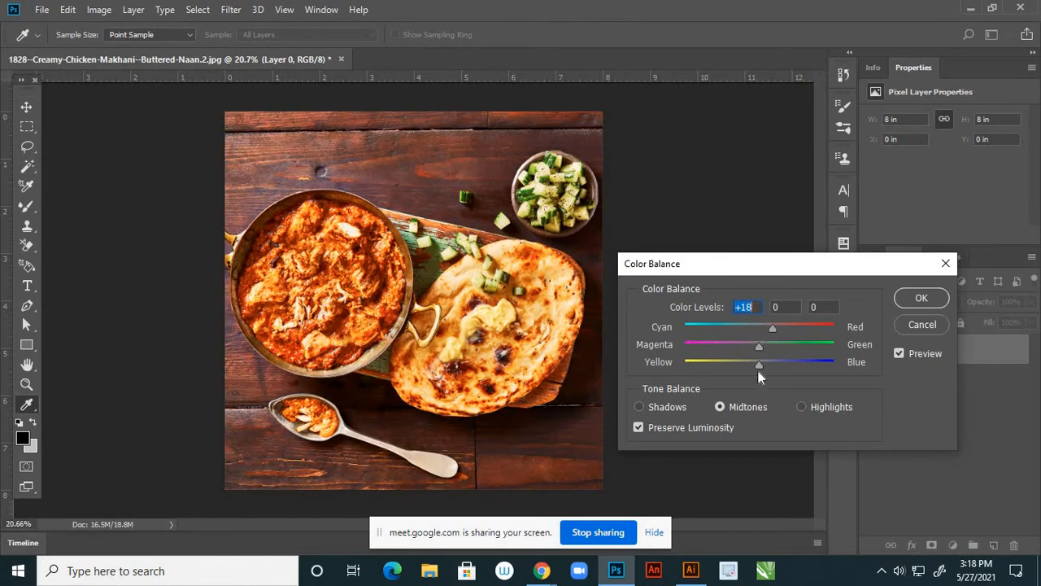
left_click(758, 366)
left_click_drag(758, 367, 758, 366)
left_click(917, 298)
key("v")
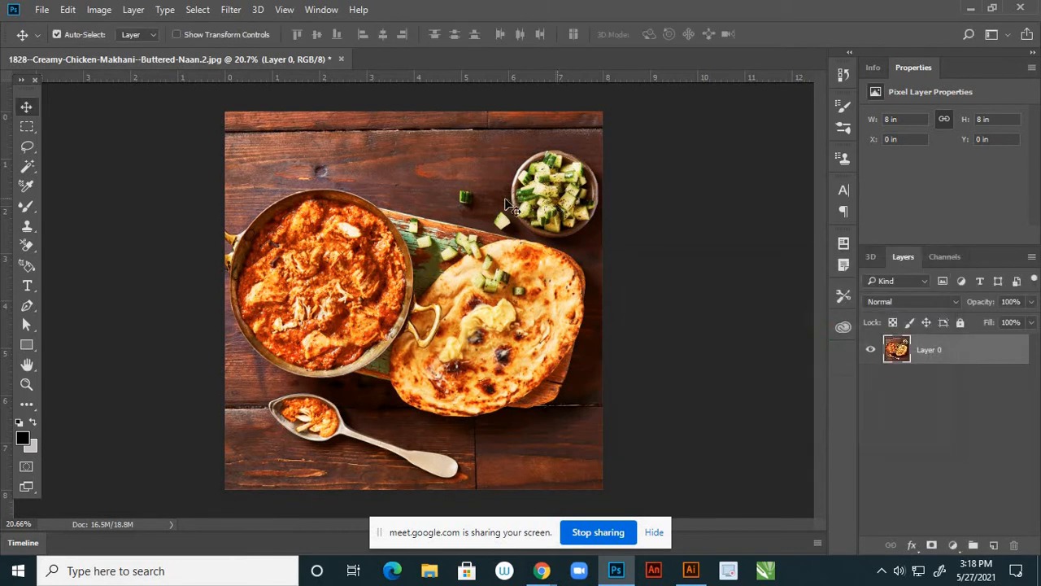
scroll(235, 147, "down", 1)
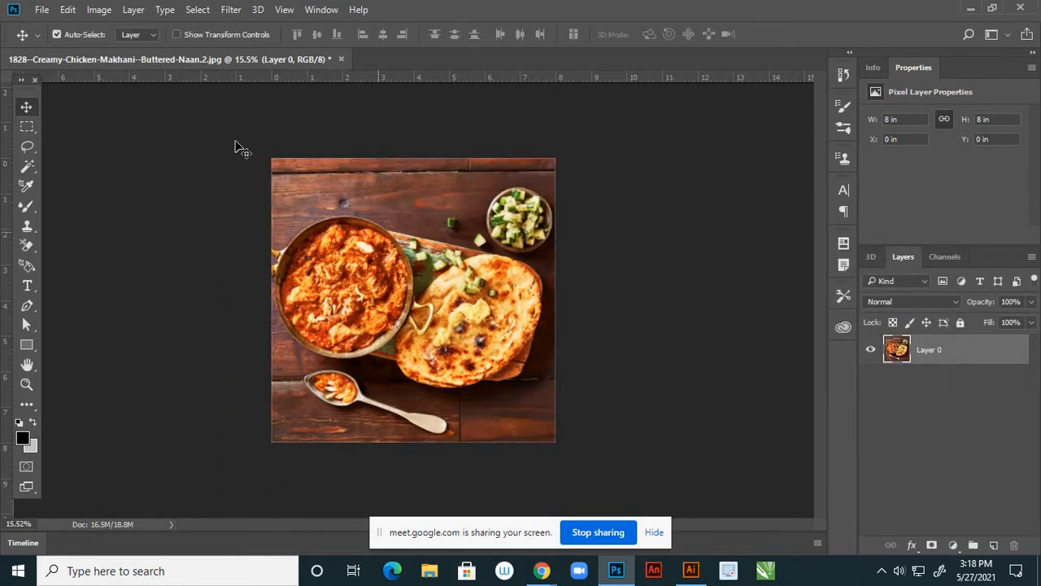
Save the adjusted photo as quality-12 JPEG '4' in reference, then close it without saving
left_click(41, 10)
left_click(68, 180)
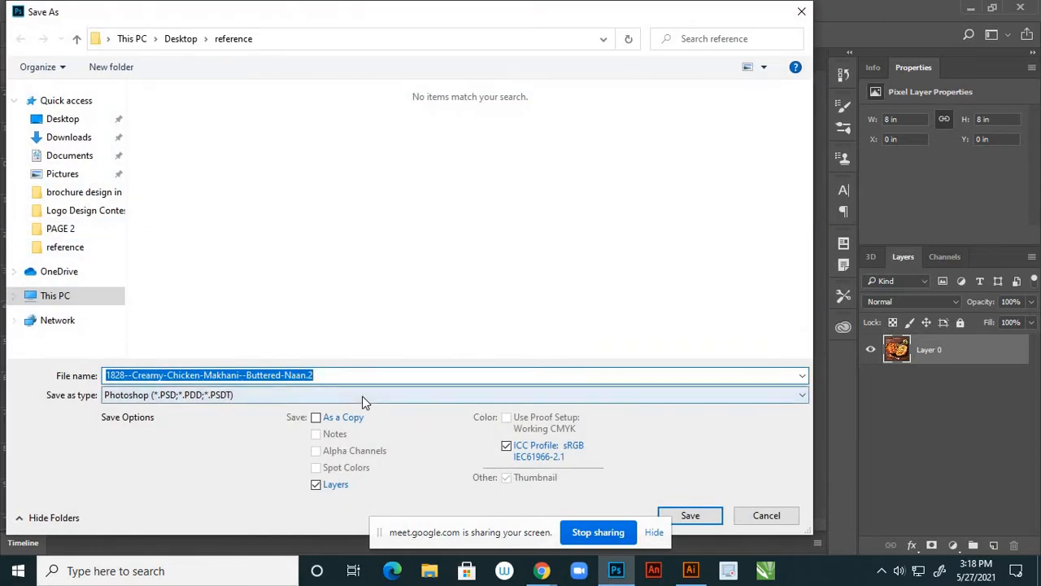
type("4")
left_click(218, 396)
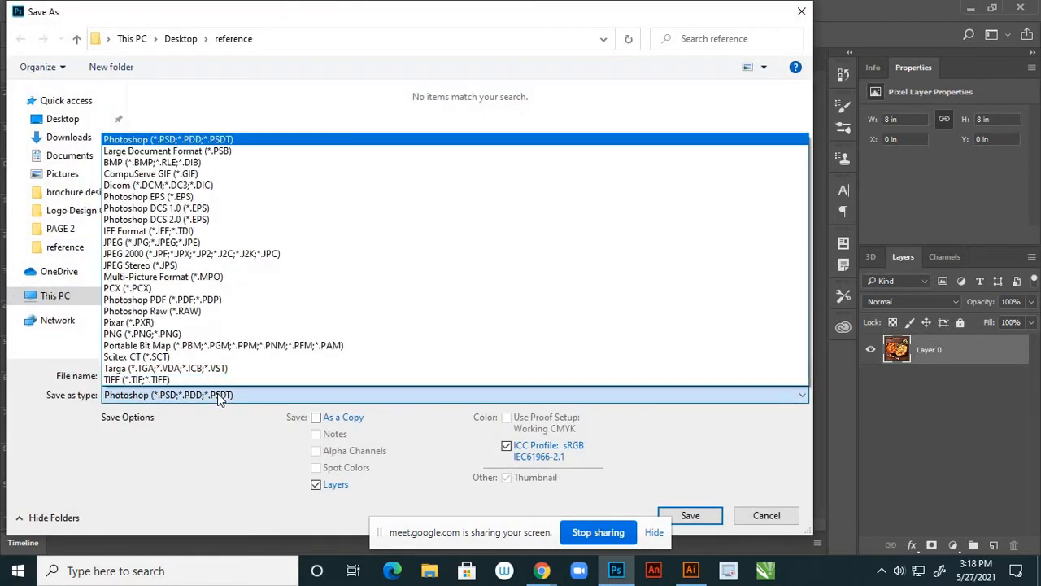
left_click(144, 241)
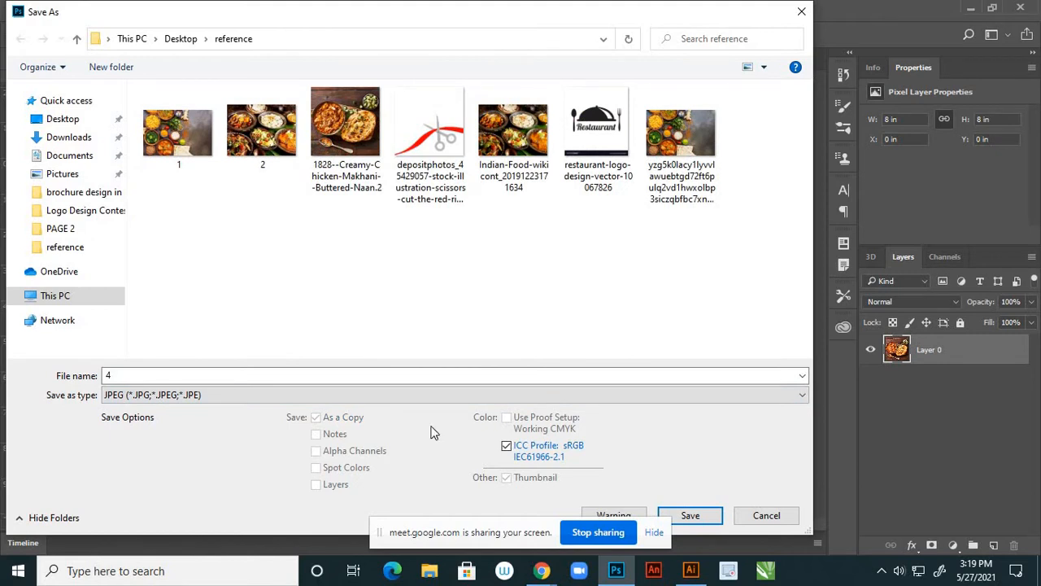
left_click(690, 515)
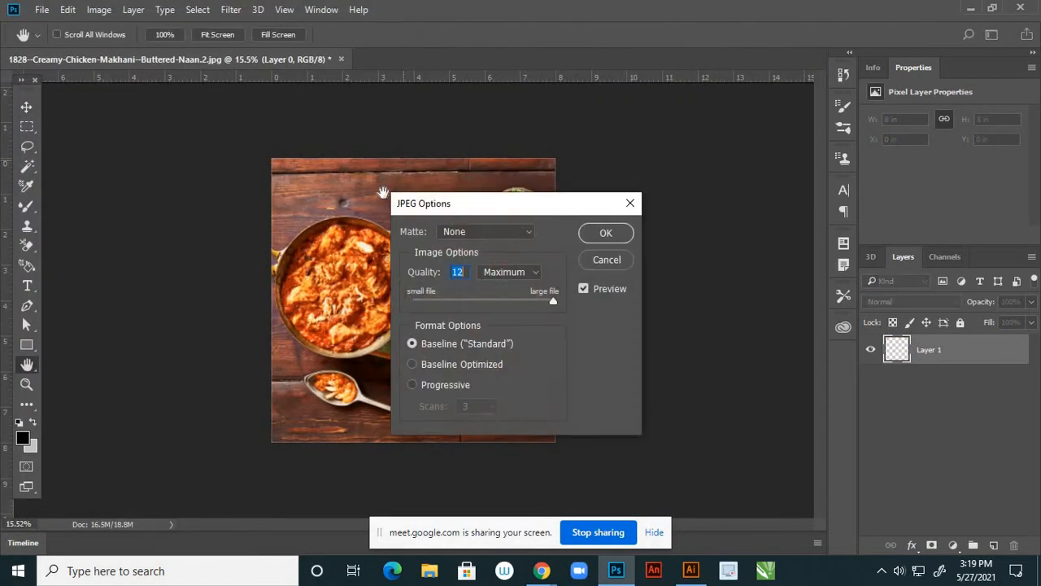
left_click(604, 235)
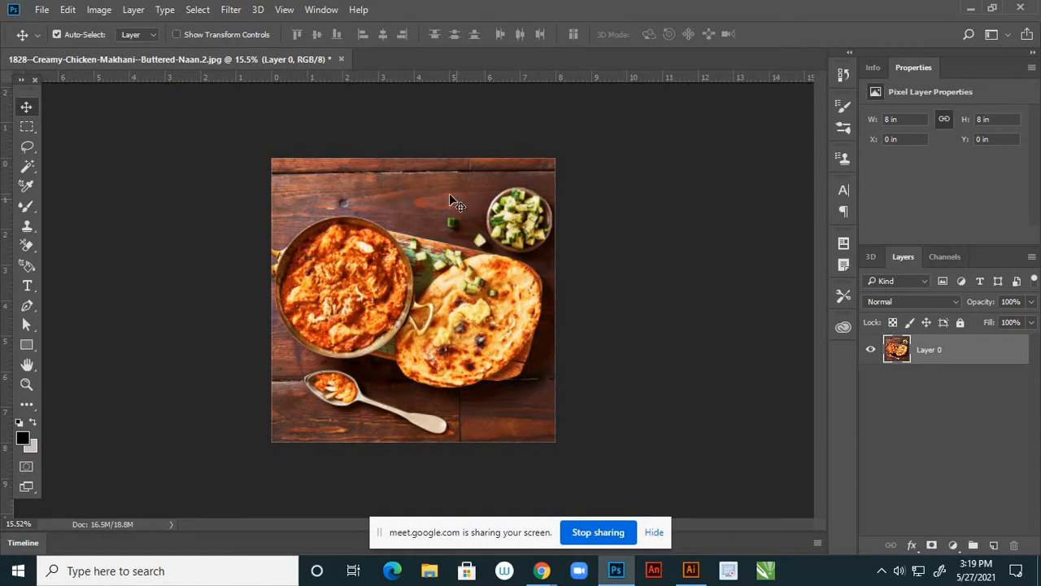
left_click(341, 59)
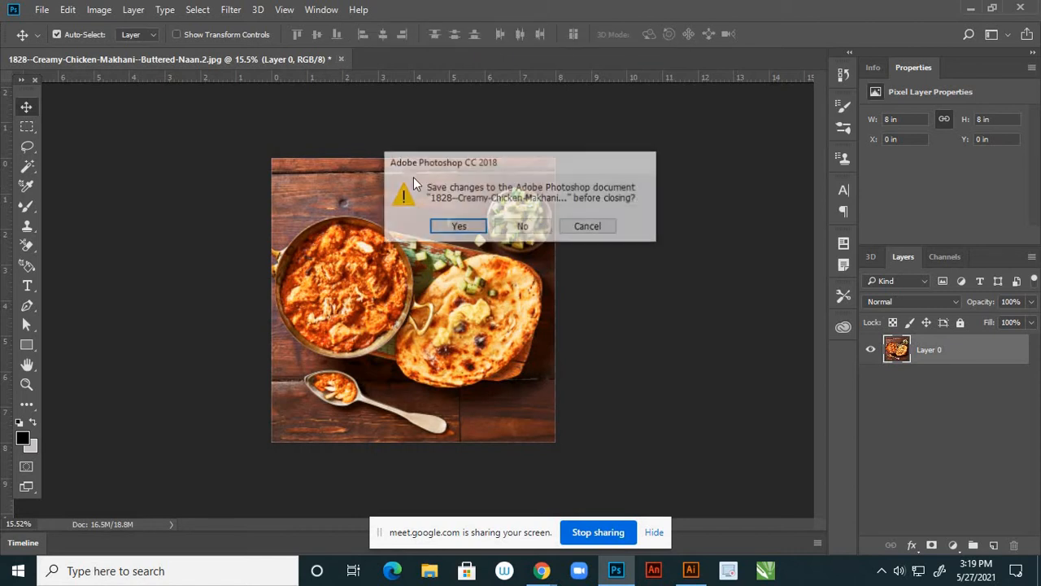
left_click(522, 226)
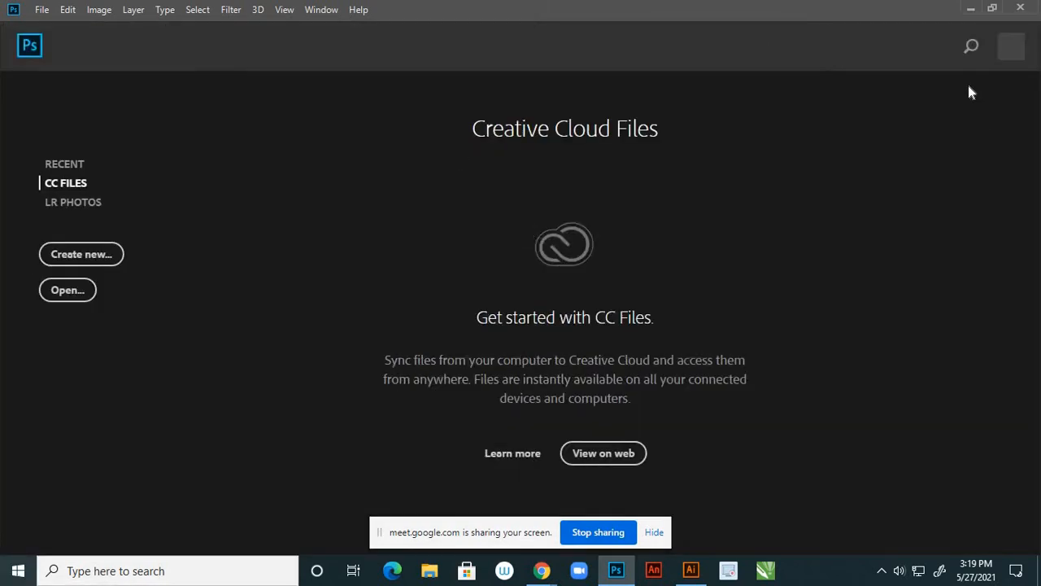
Back in Illustrator, open File > Place and browse into the Desktop reference folder
left_click(970, 8)
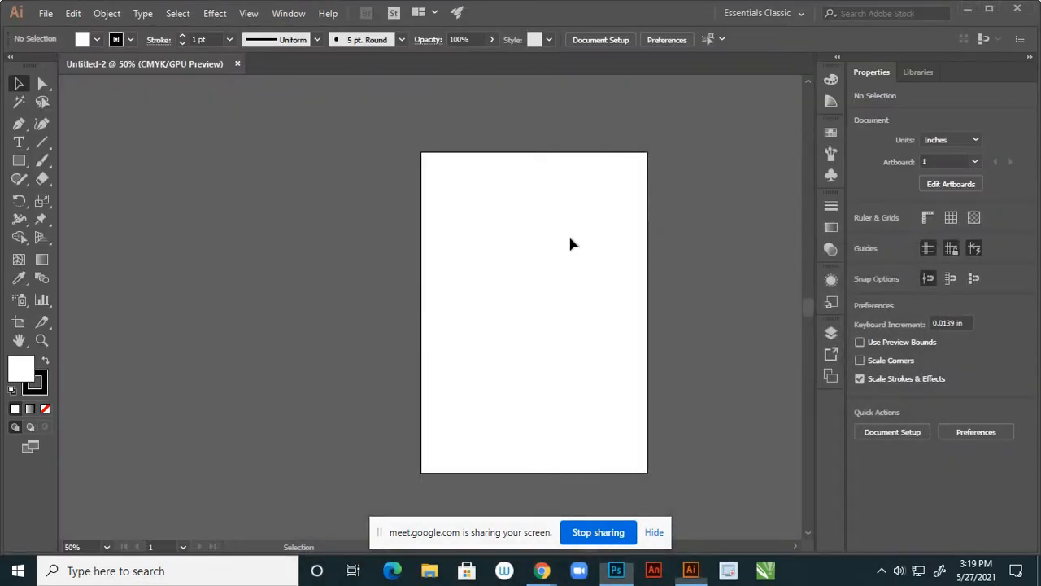
scroll(585, 245, "down", 2)
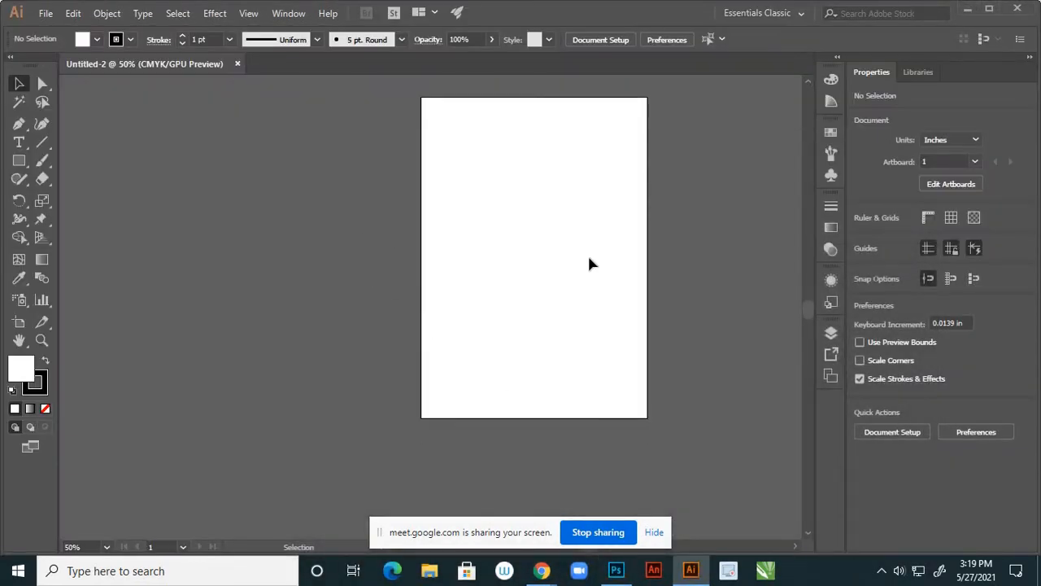
scroll(595, 281, "down", 3)
scroll(655, 262, "up", 2)
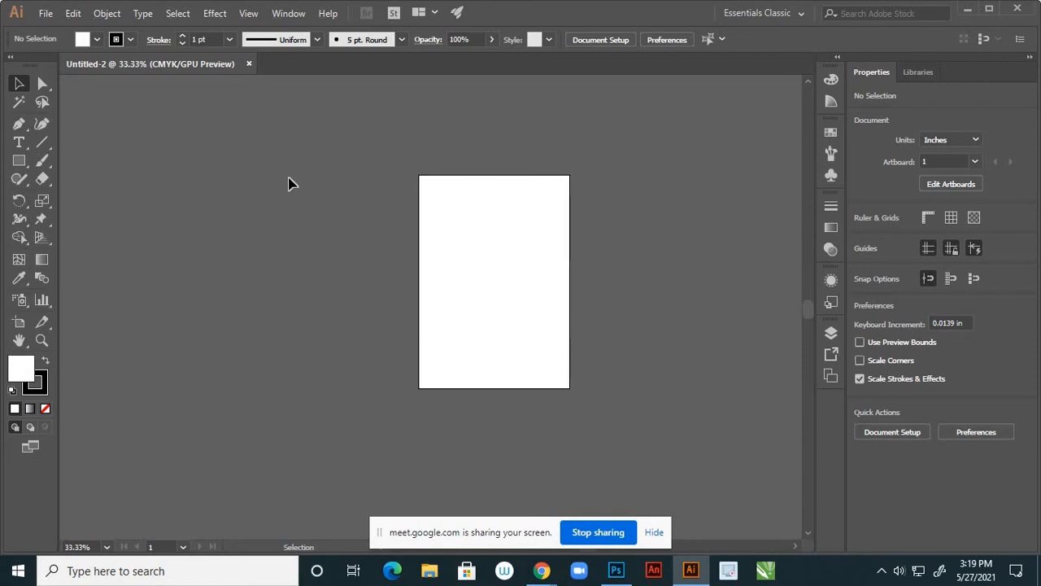
left_click(46, 17)
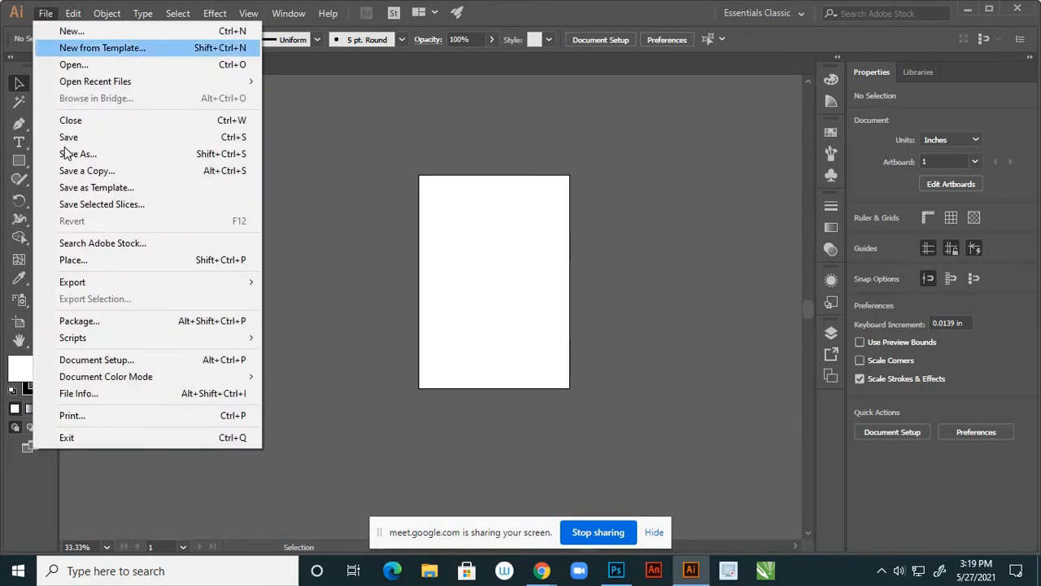
left_click(72, 260)
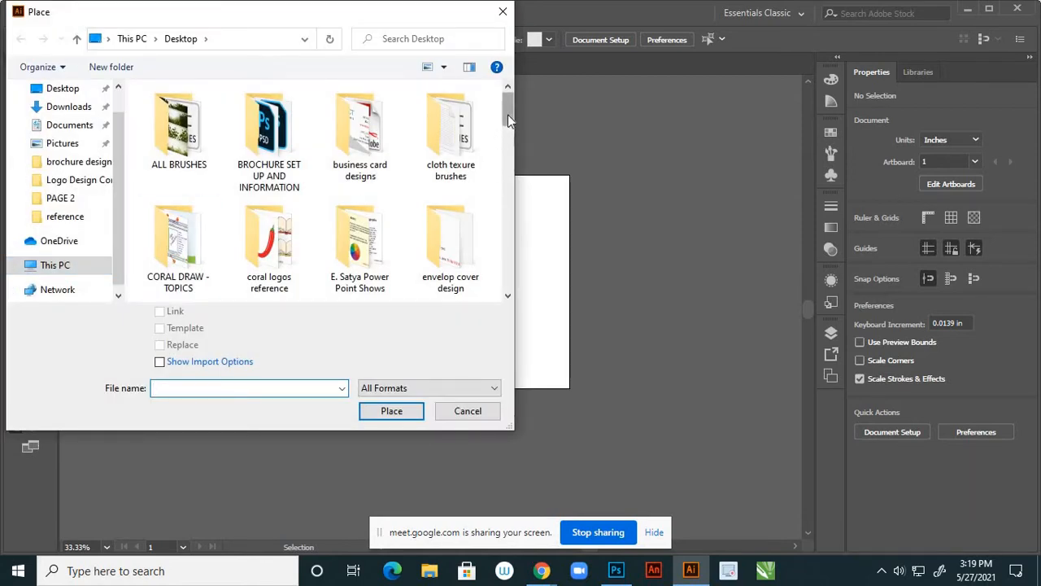
left_click_drag(507, 114, 506, 172)
left_click(191, 192)
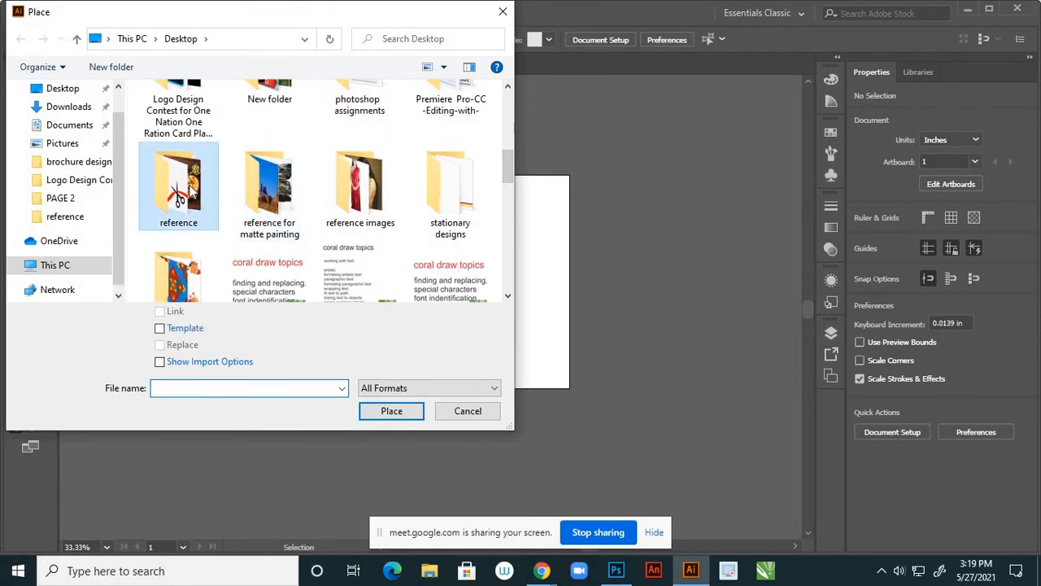
double_click(191, 191)
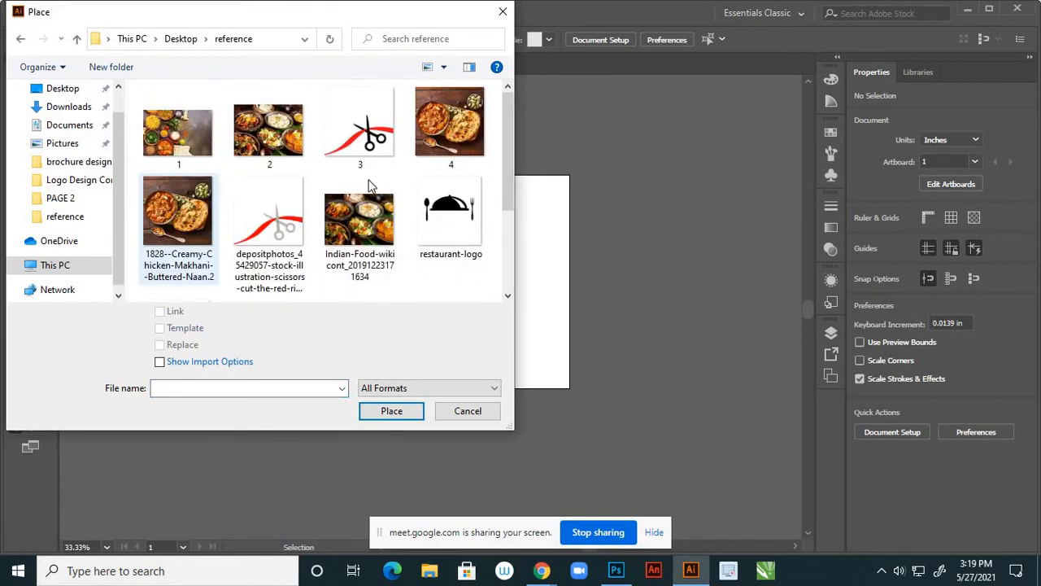
Select images 1, 2, 3, 4 and restaurant-logo and load them for placing
left_click(193, 145)
left_click(280, 143, "ctrl")
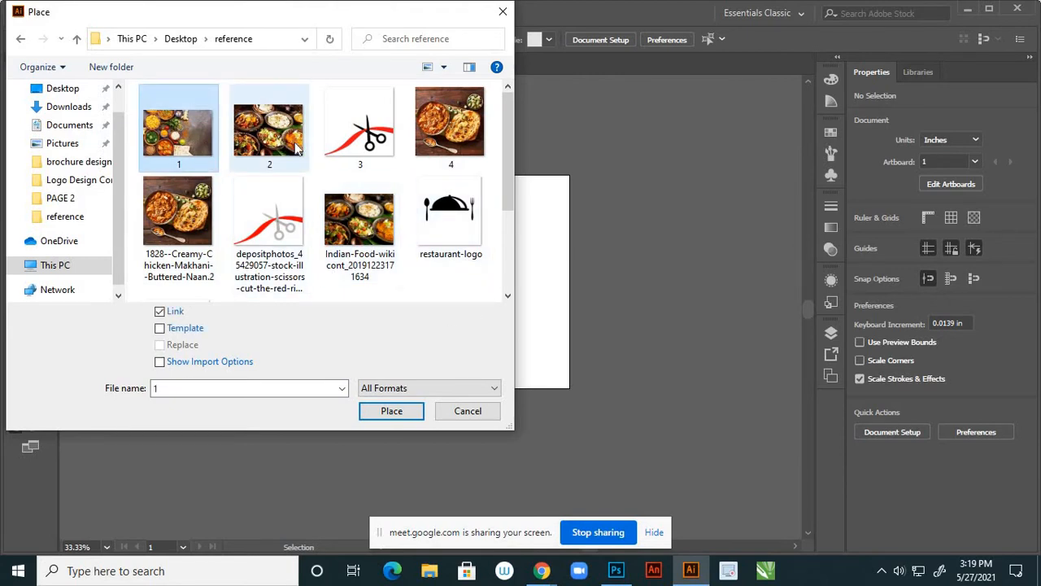
left_click(366, 142, "ctrl")
left_click(459, 153, "ctrl")
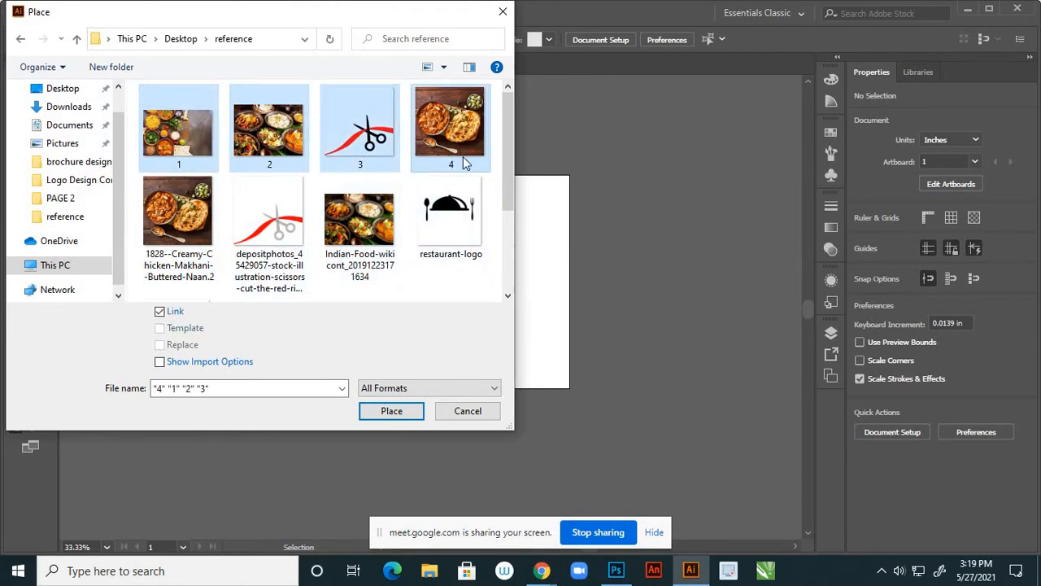
left_click(448, 232, "ctrl")
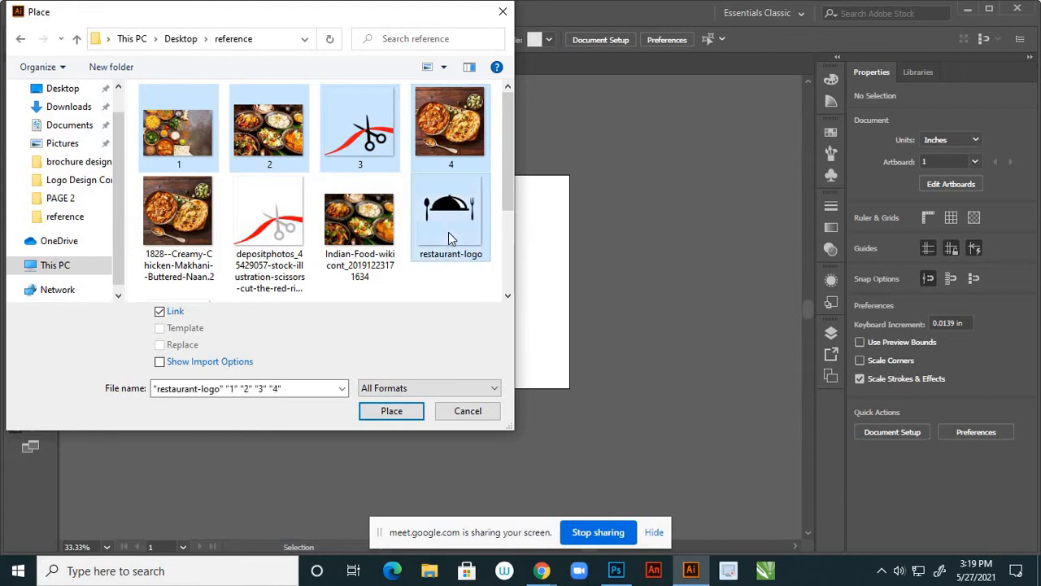
left_click(389, 410)
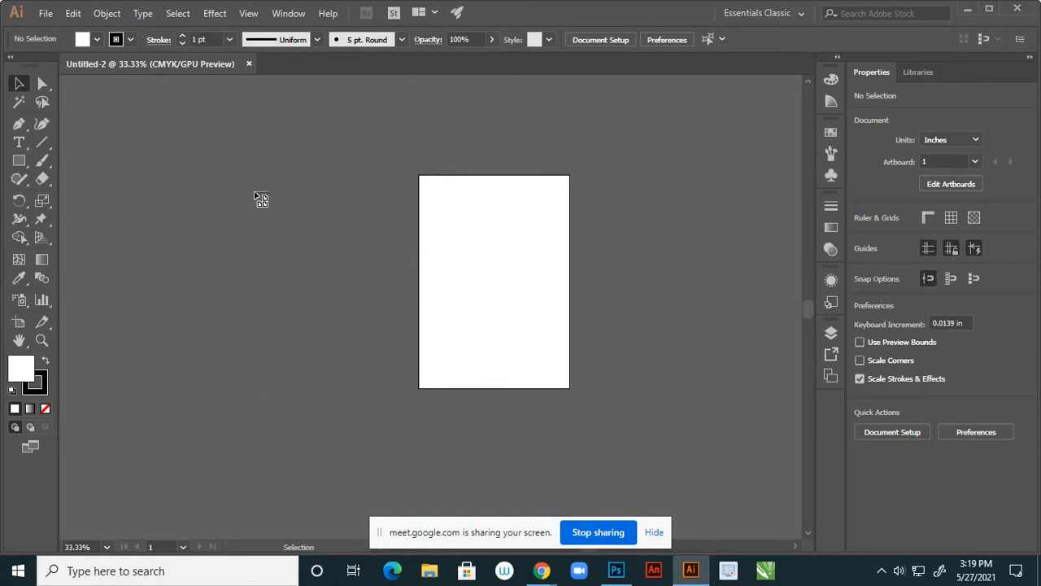
Drop the three food photos, scissors graphic and restaurant logo around the artboard, then shift the first photo left
left_click(105, 117)
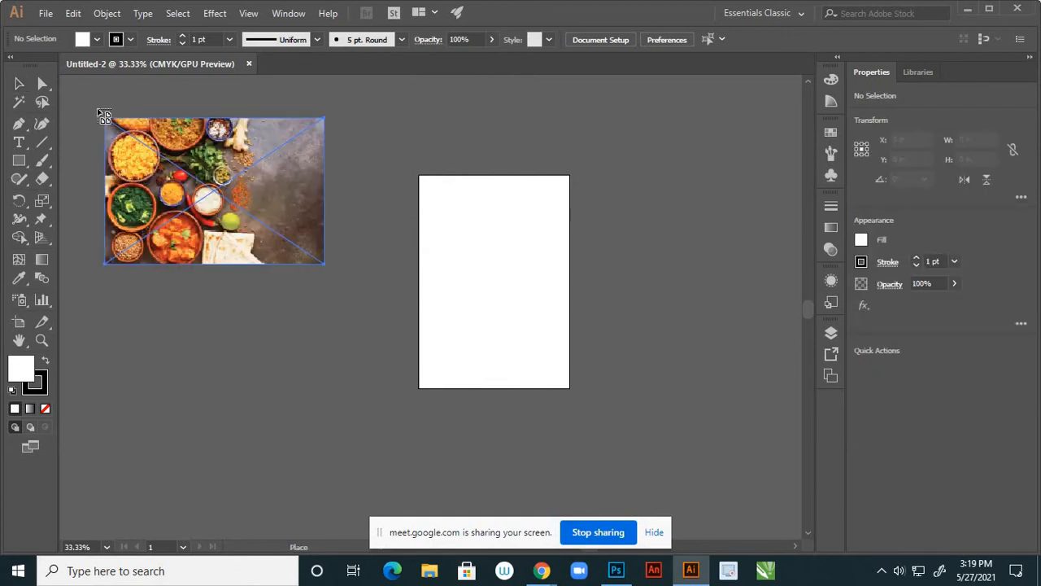
left_click(363, 123)
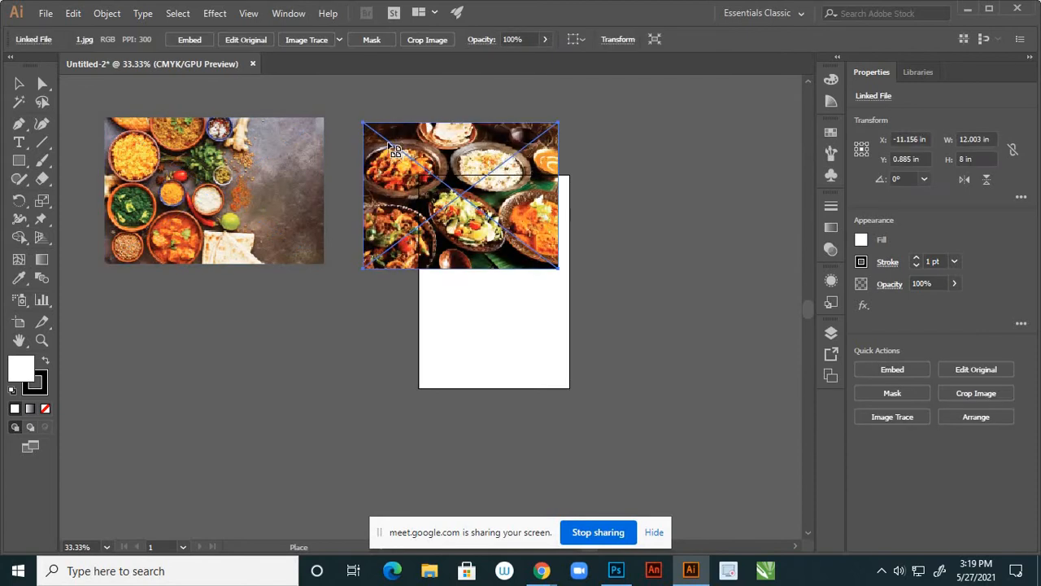
left_click(614, 117)
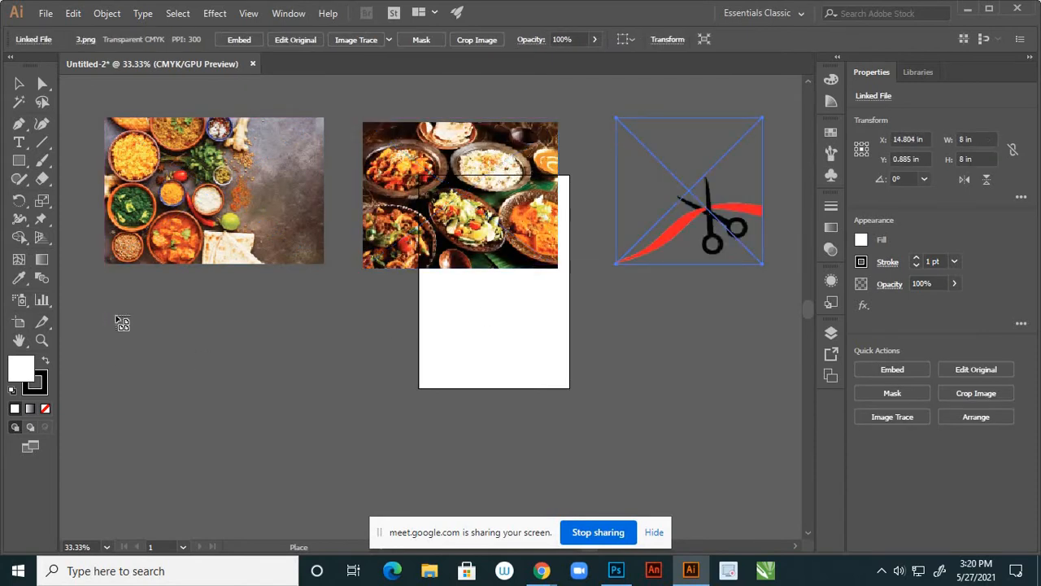
left_click(115, 316)
left_click(316, 333)
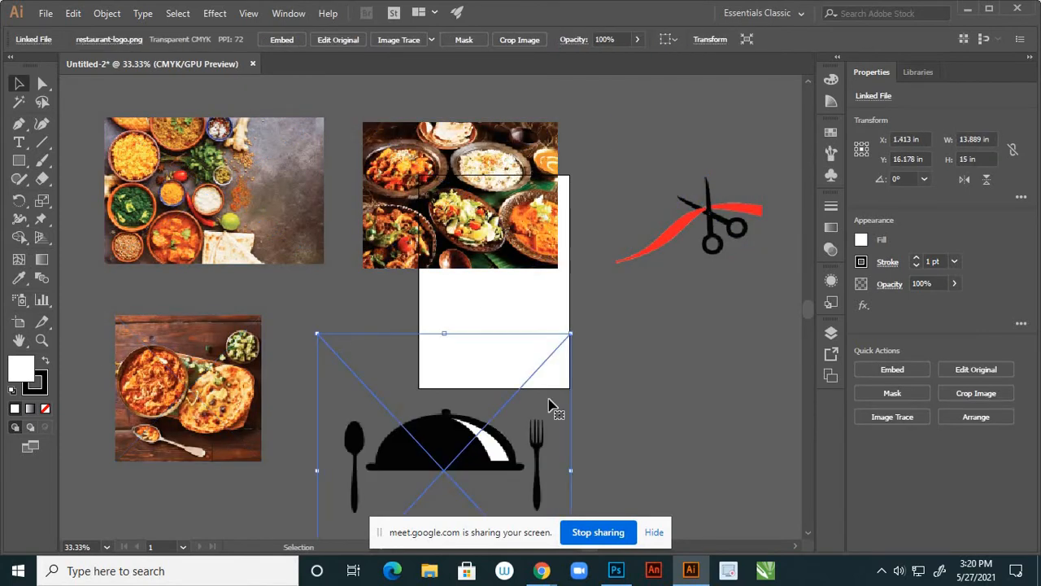
left_click(672, 394)
scroll(657, 384, "down", 1)
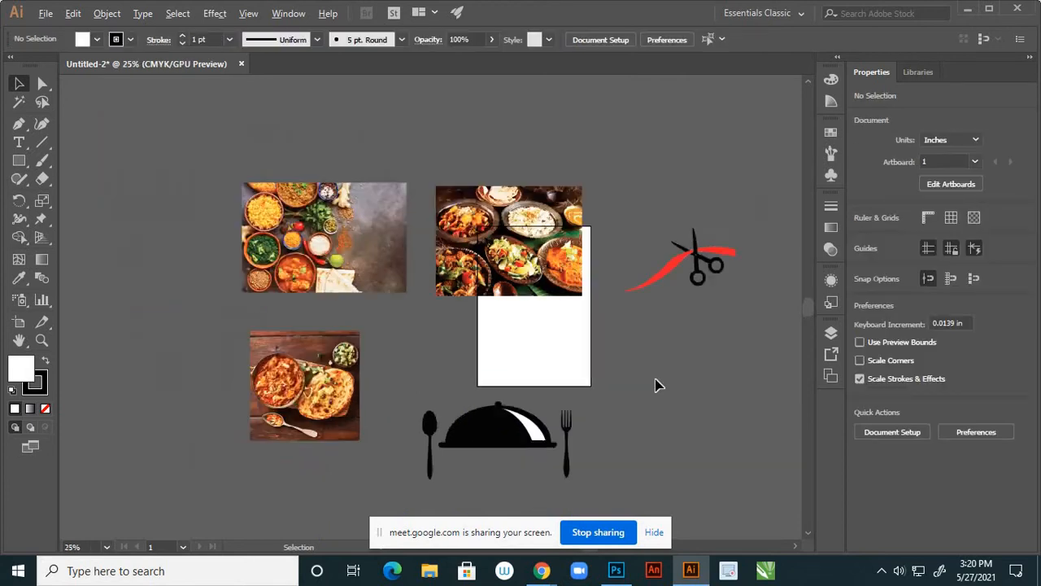
scroll(657, 384, "down", 1)
left_click_drag(458, 284, 305, 304)
Move the food photos further left and the scissors graphic down and right, clear of the artboard
left_click_drag(508, 251, 324, 165)
left_click_drag(437, 382, 269, 397)
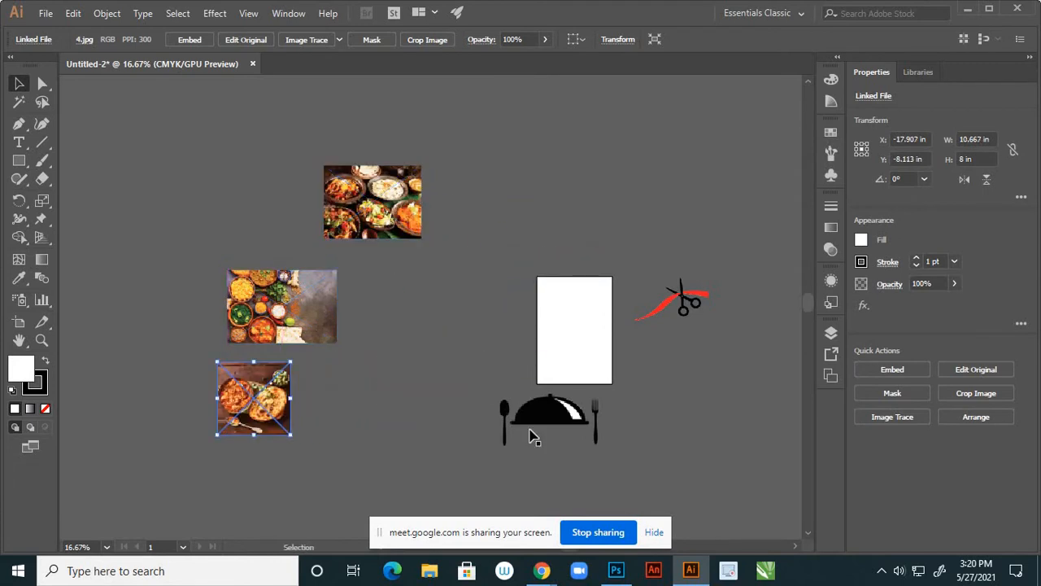
left_click_drag(533, 437, 444, 339)
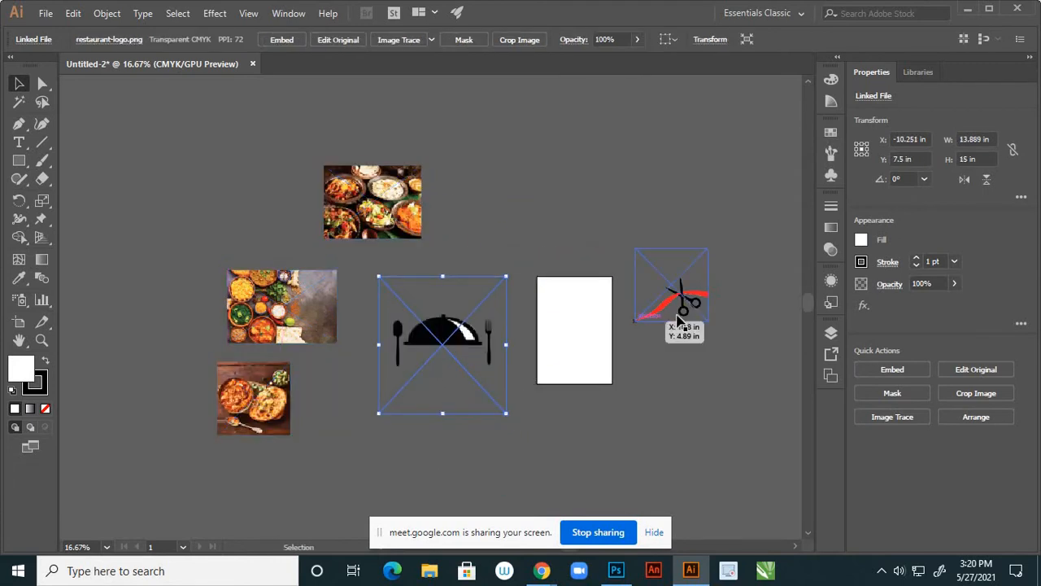
left_click_drag(686, 307, 699, 328)
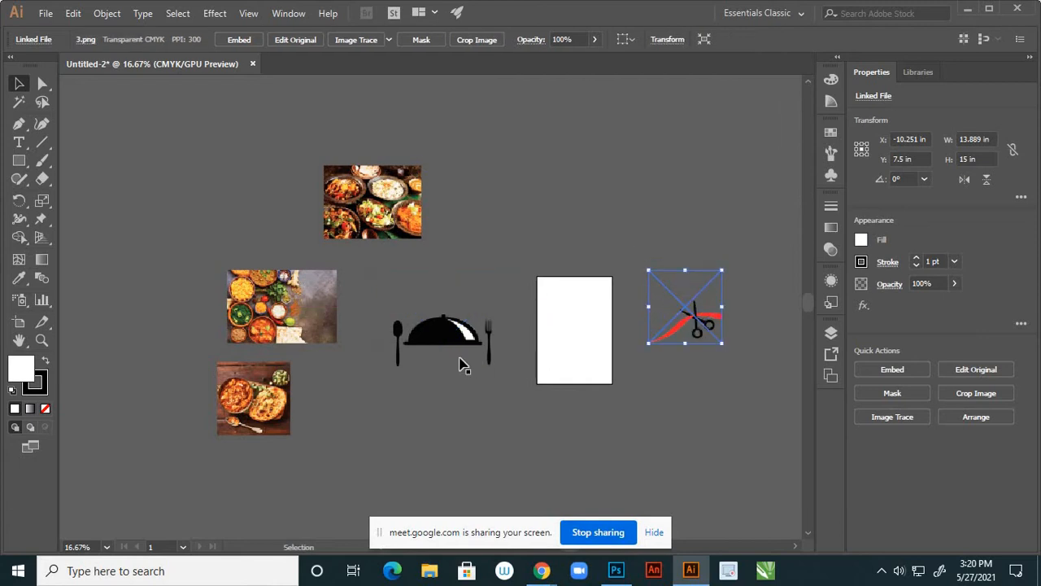
Scale the restaurant logo to about 5.8 × 6.3 in, straddling the artboard's left edge
left_click_drag(460, 363, 605, 355)
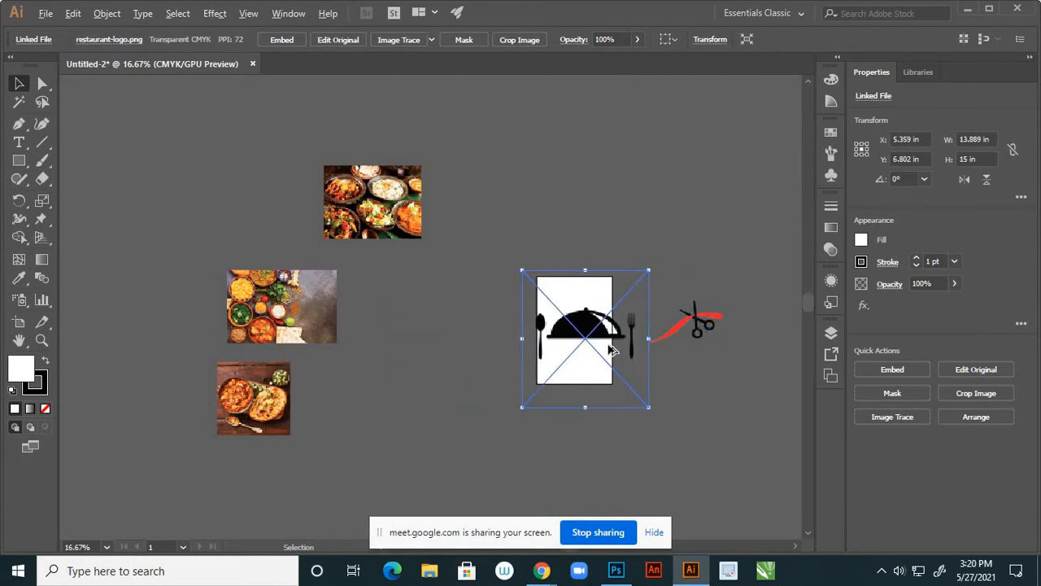
scroll(612, 350, "up", 2)
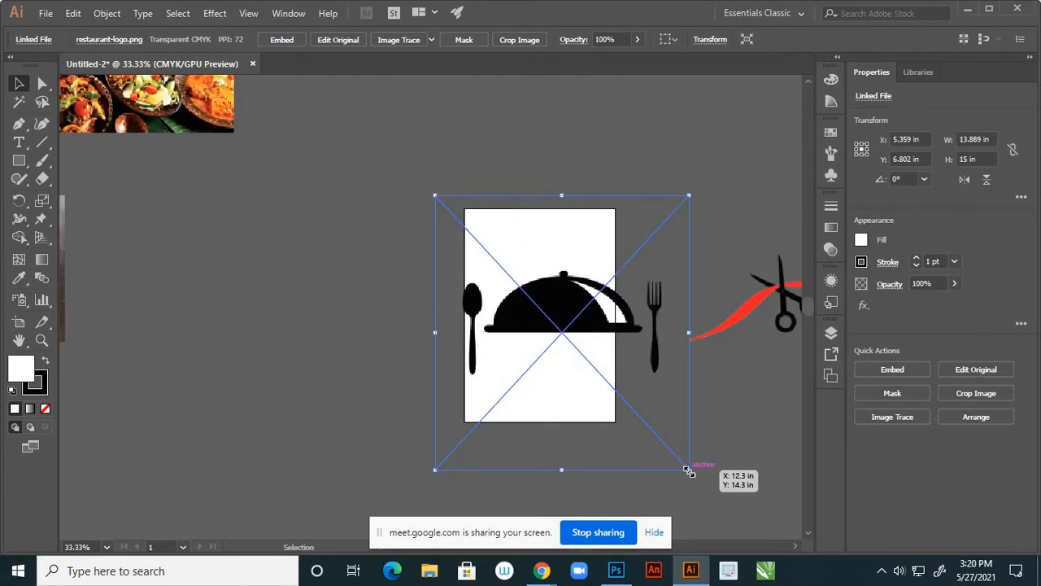
left_click_drag(689, 471, 617, 429)
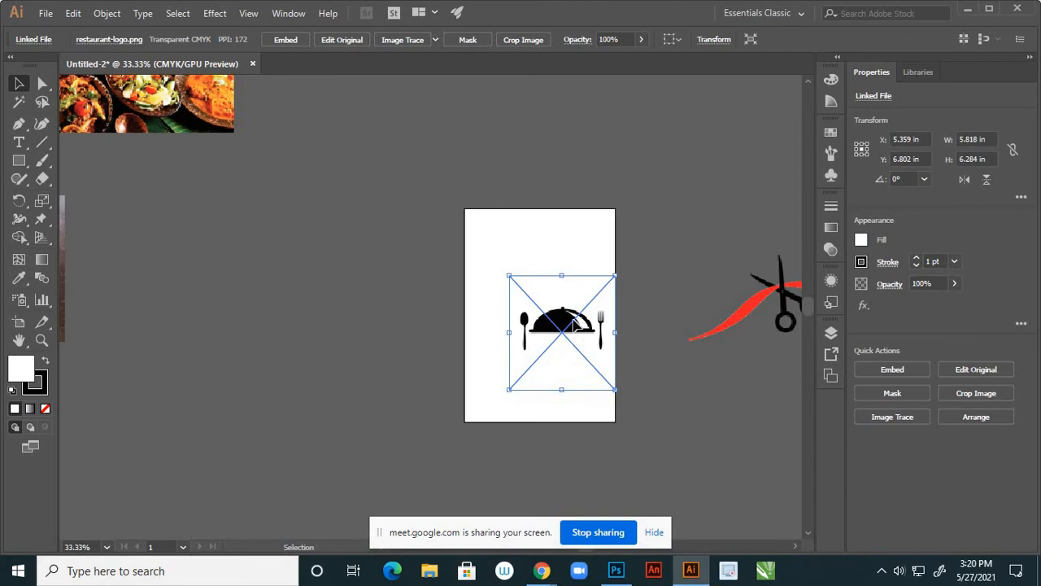
left_click_drag(587, 335, 551, 319)
key("ctrl+1")
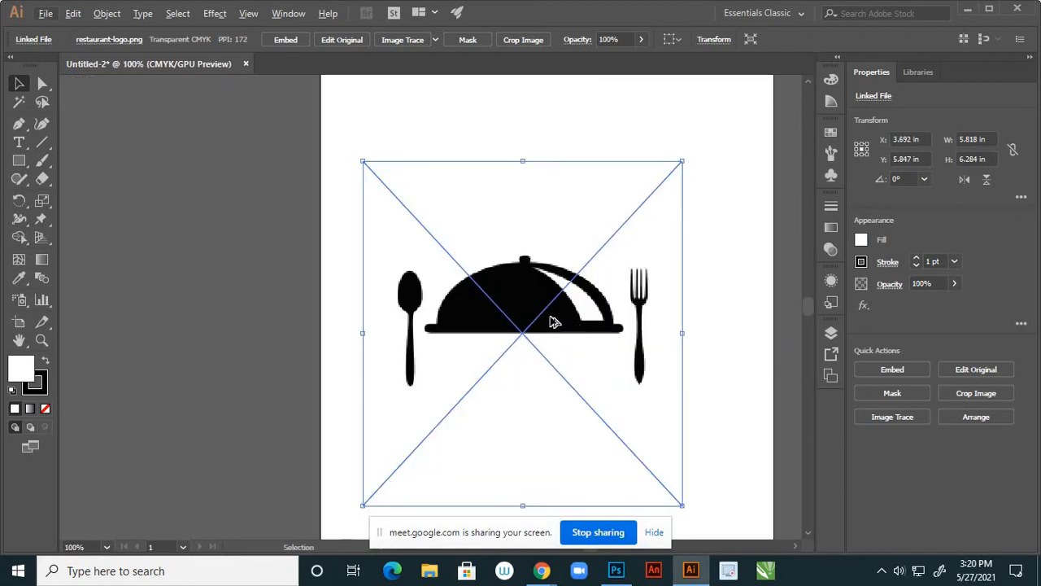
scroll(548, 316, "down", 3)
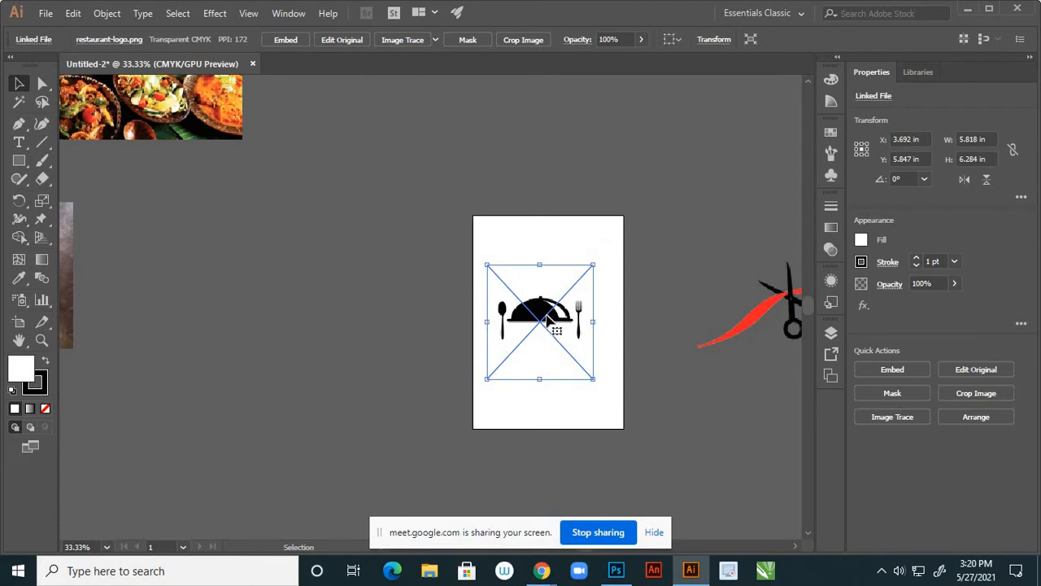
scroll(567, 313, "up", 3)
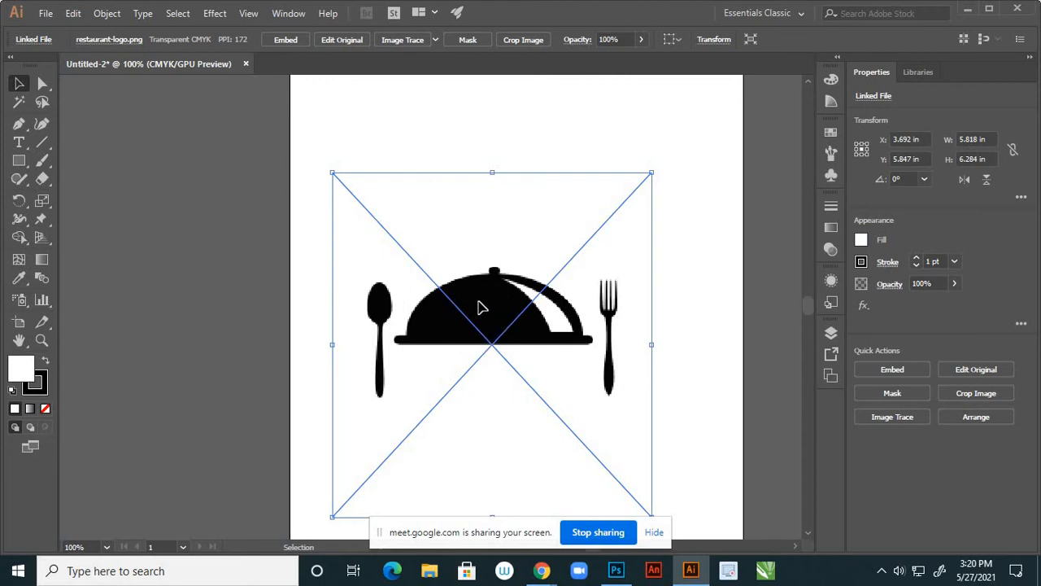
left_click_drag(480, 306, 267, 334)
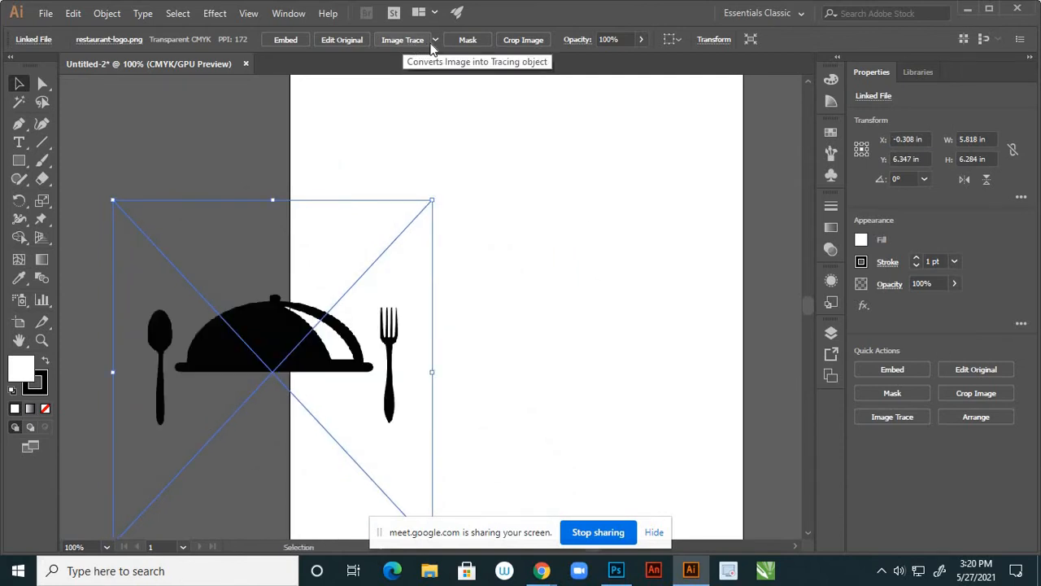
Trace the restaurant logo with the Black and White Logo preset, move it up, and Expand it
left_click(436, 40)
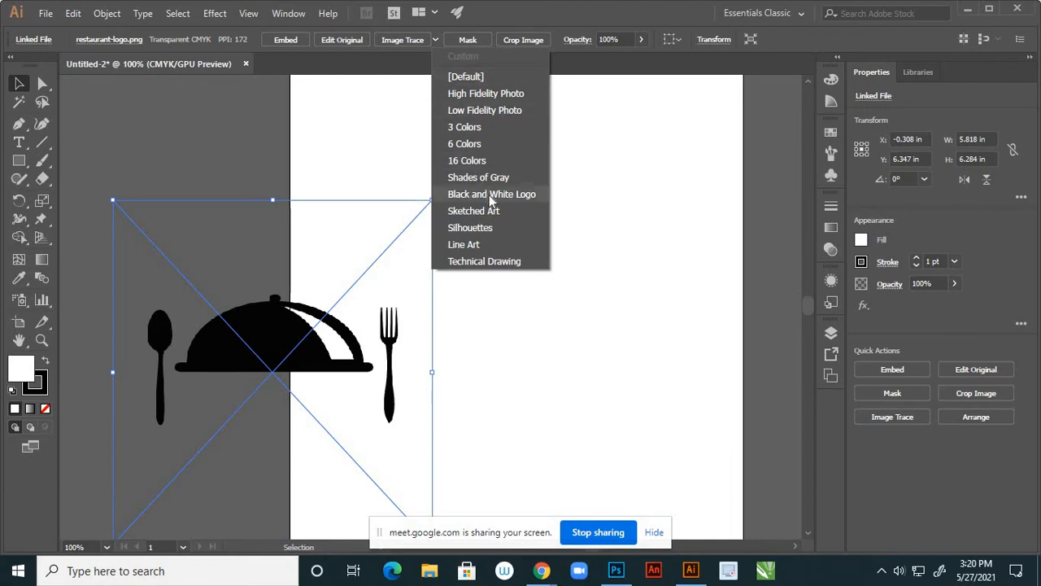
left_click(512, 196)
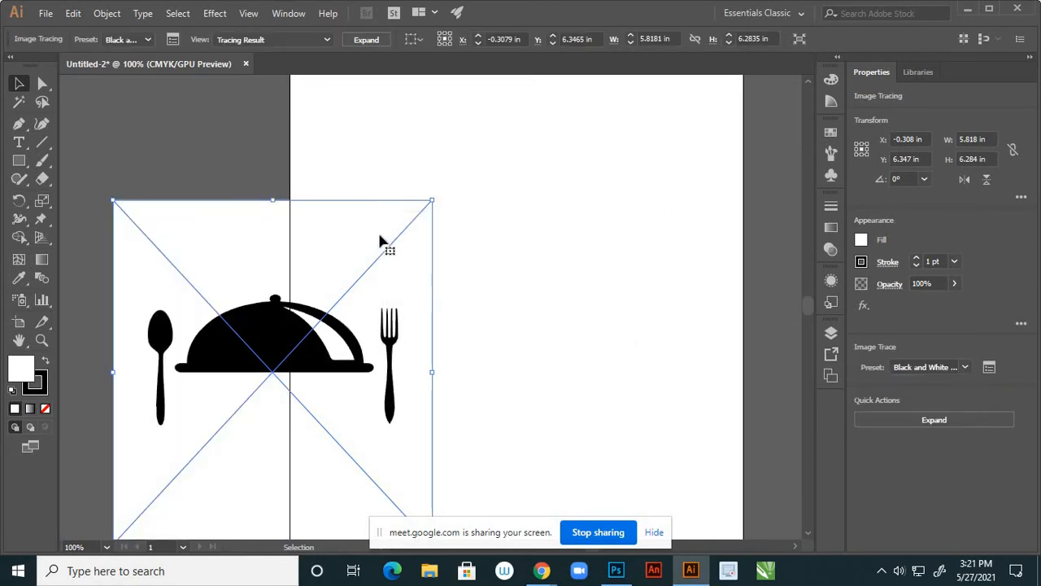
left_click_drag(367, 228, 361, 176)
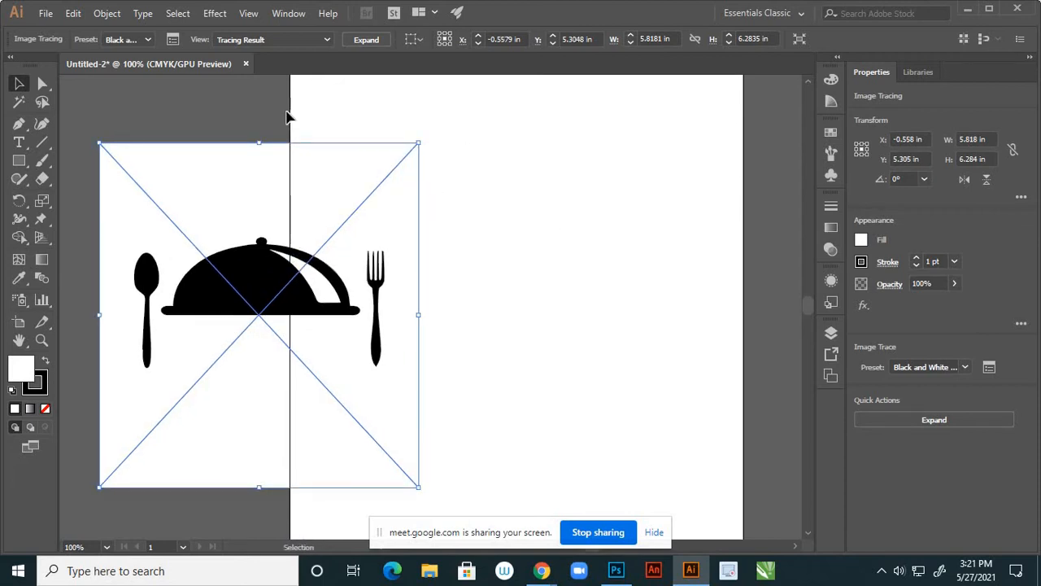
left_click(248, 108)
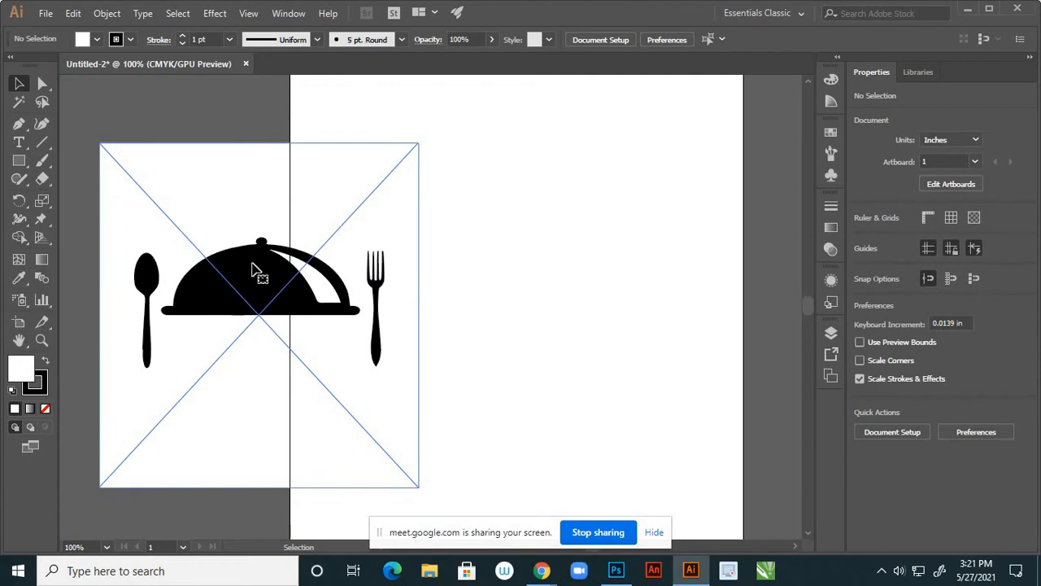
left_click(255, 272)
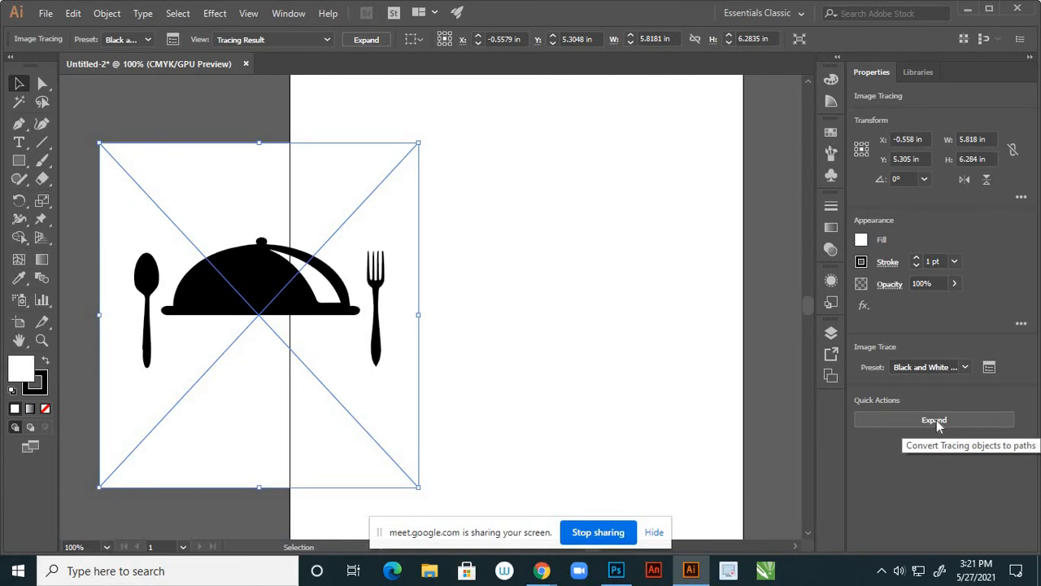
left_click(936, 420)
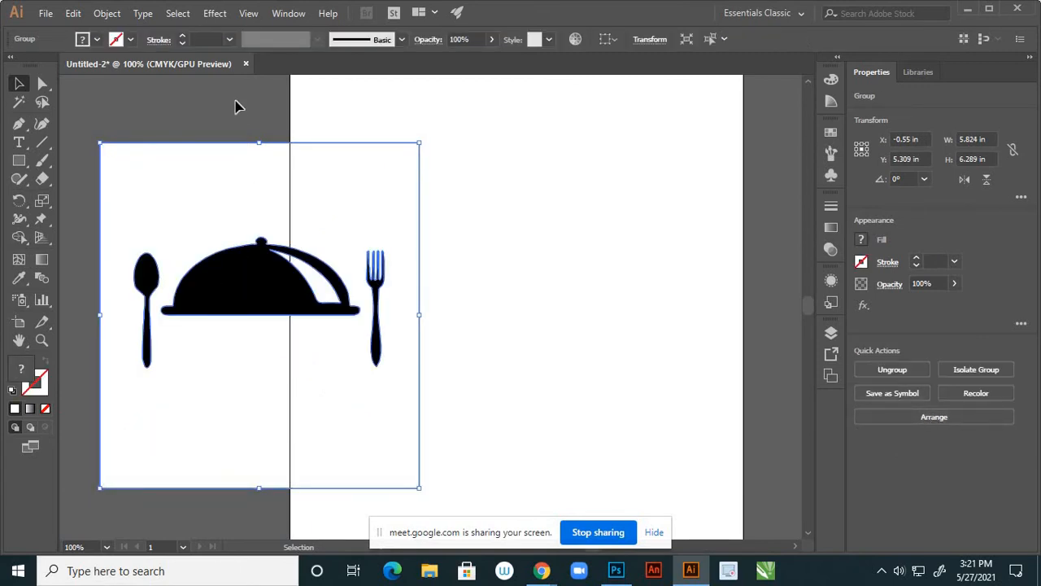
Ungroup the expanded logo paths and delete the white background shape behind them
left_click(236, 107)
left_click(249, 271)
right_click(249, 271)
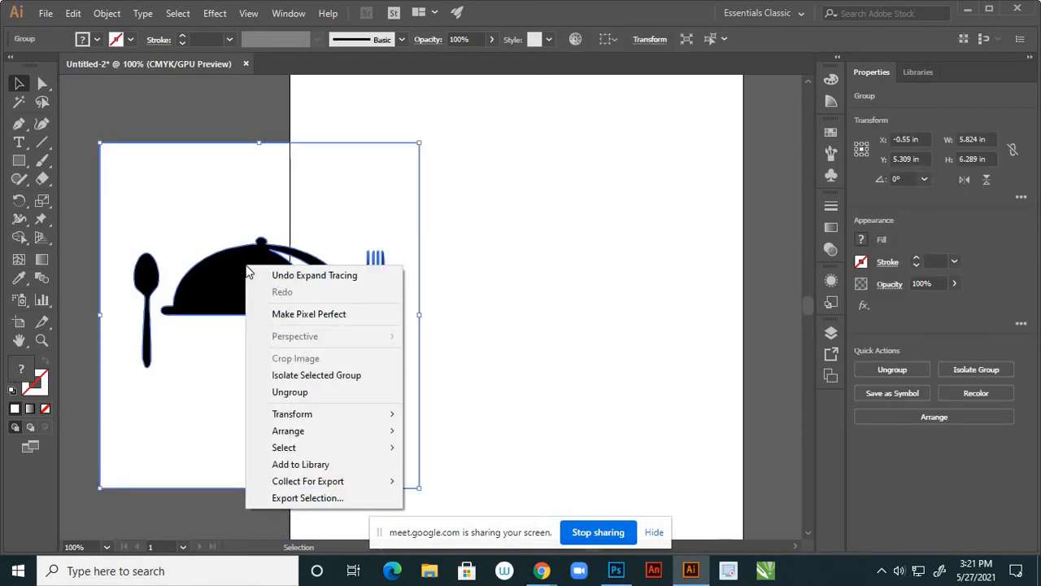
left_click(291, 392)
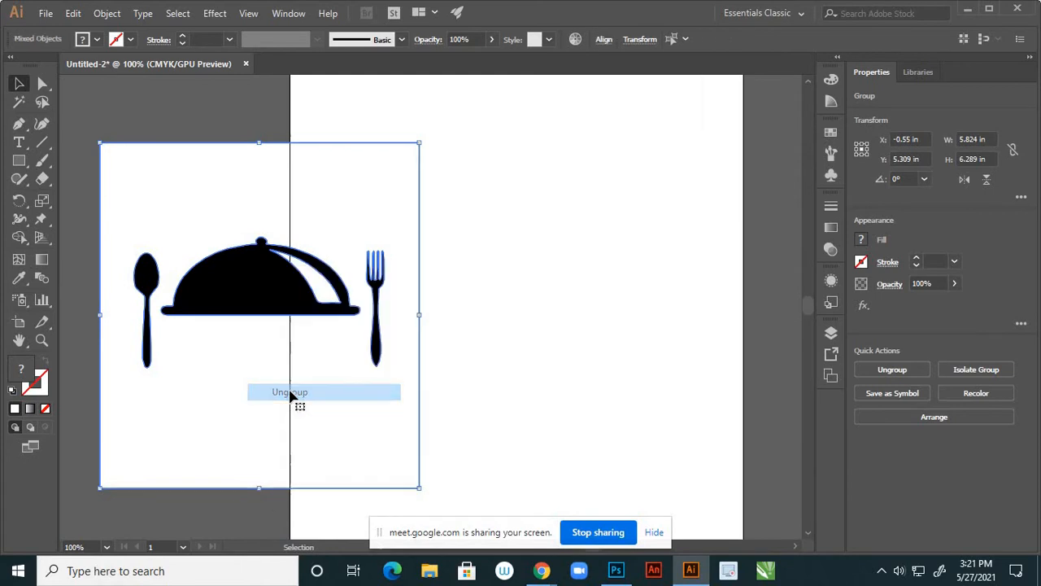
left_click(234, 116)
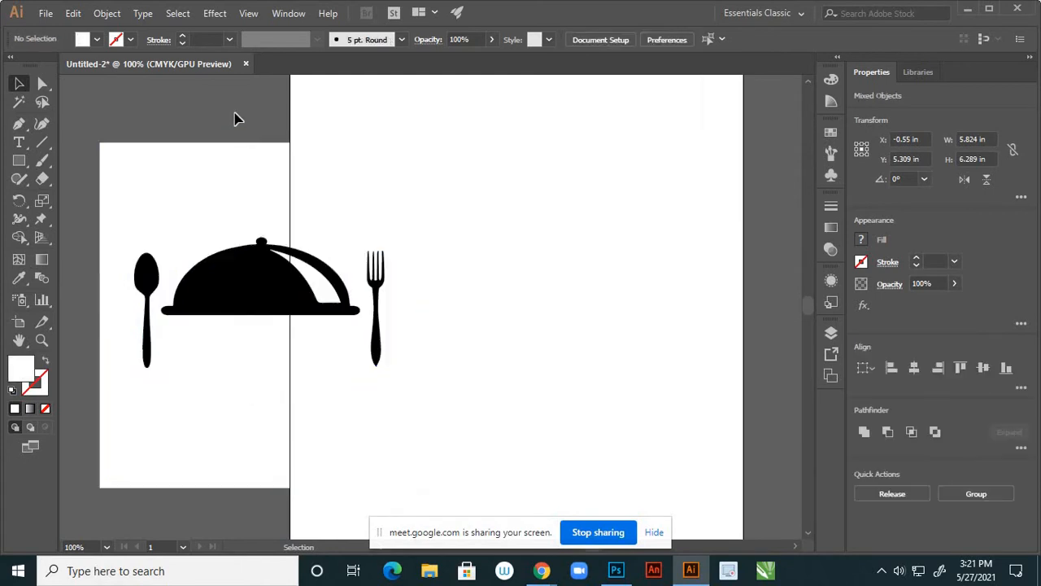
left_click(227, 188)
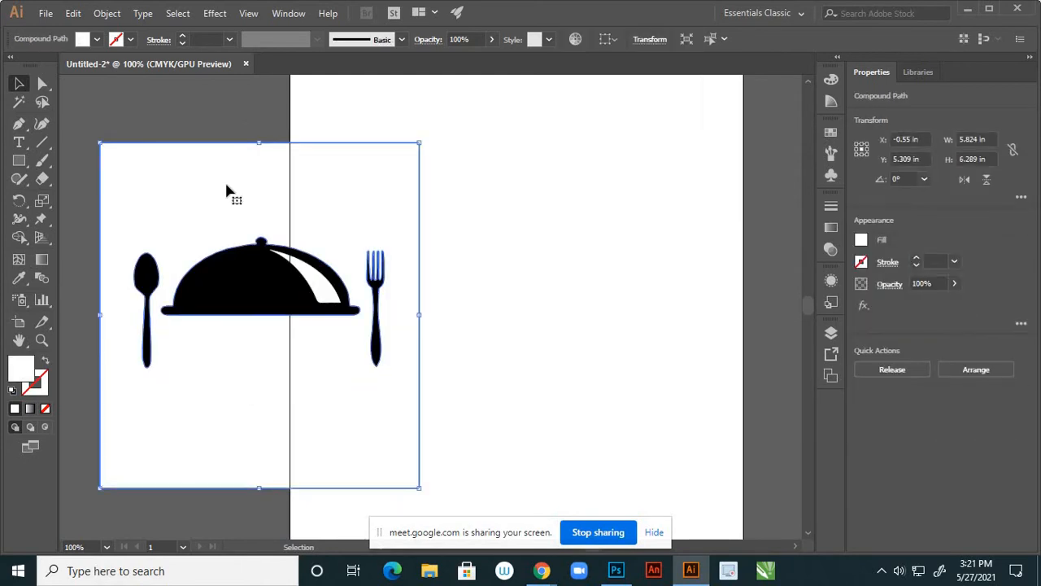
right_click(227, 188)
left_click(226, 110)
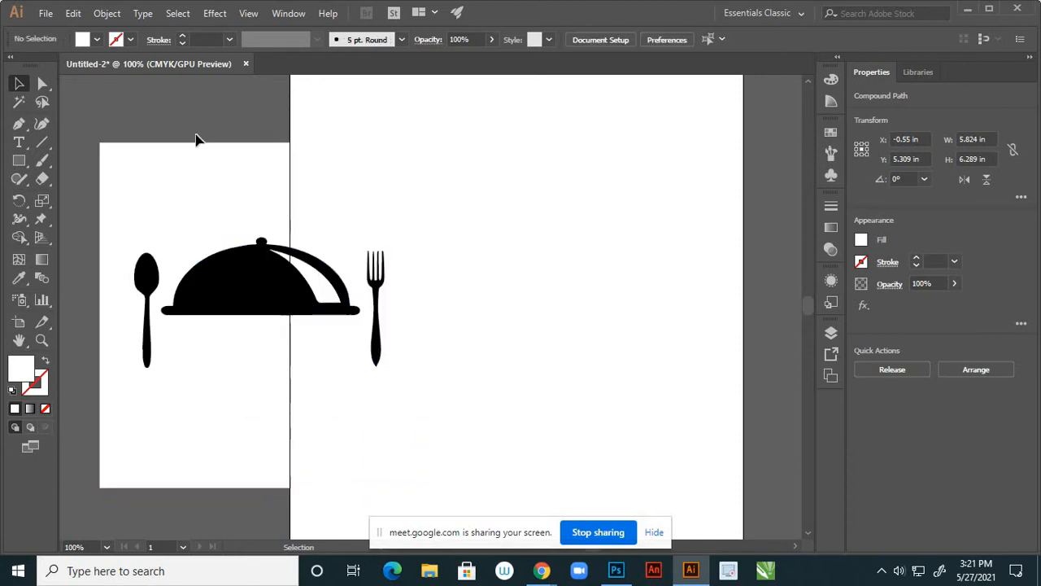
left_click(137, 163)
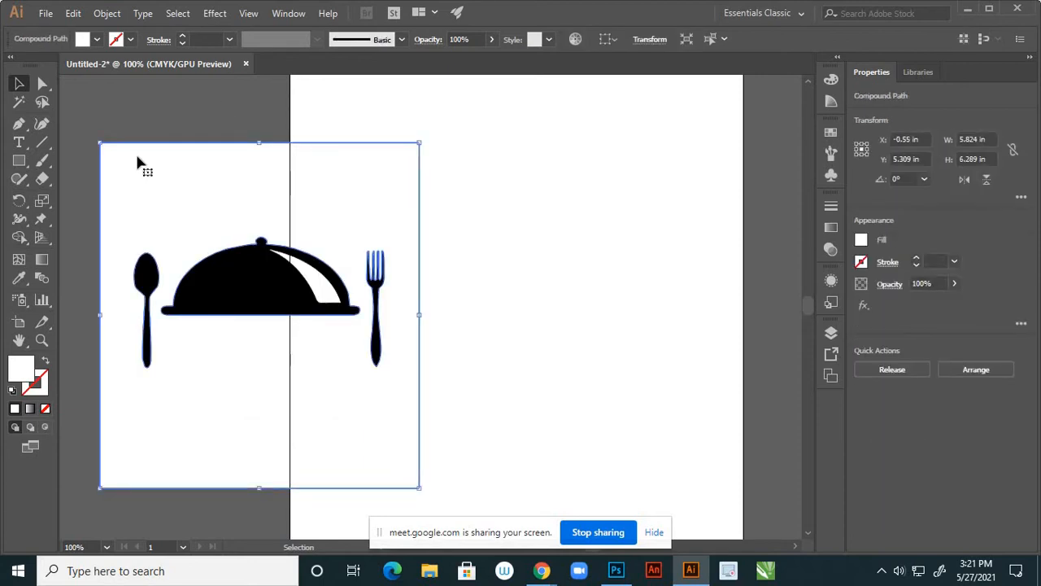
key("Delete")
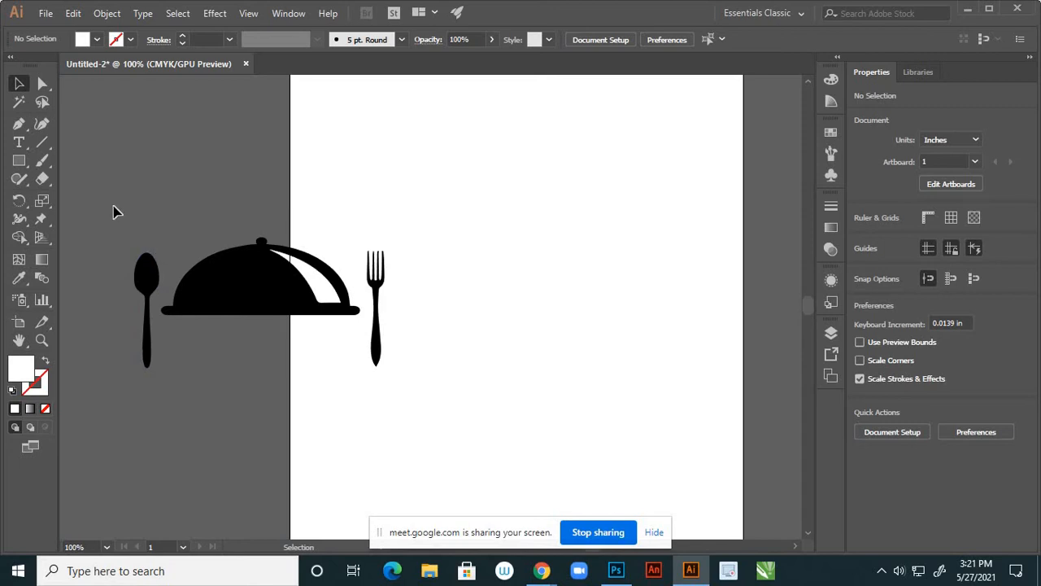
Group the spoon, cloche and fork together and place the group at the page's left edge
left_click_drag(113, 207, 427, 395)
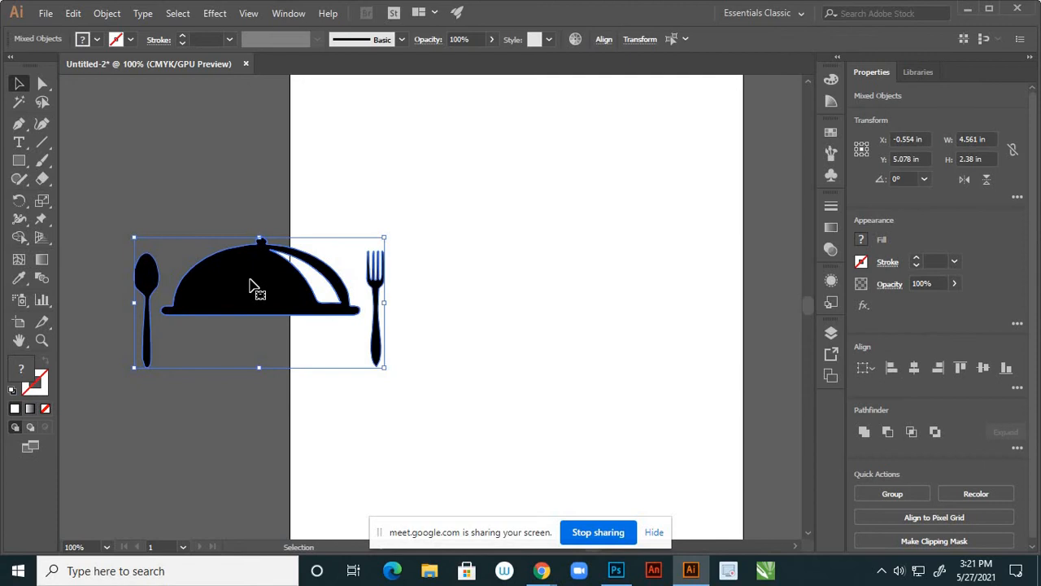
right_click(252, 286)
left_click(257, 373)
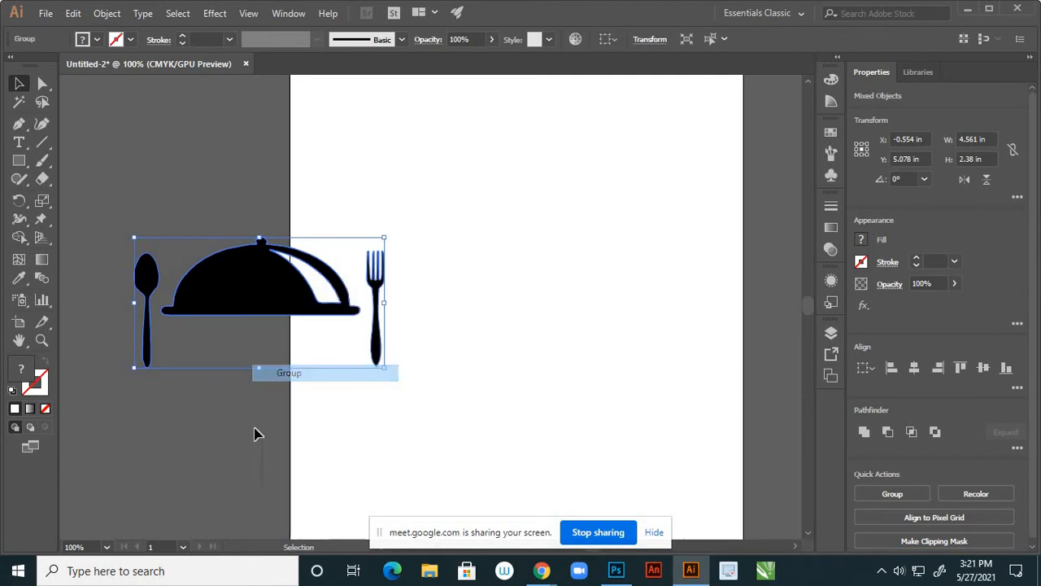
left_click(244, 318)
left_click_drag(234, 308, 483, 288)
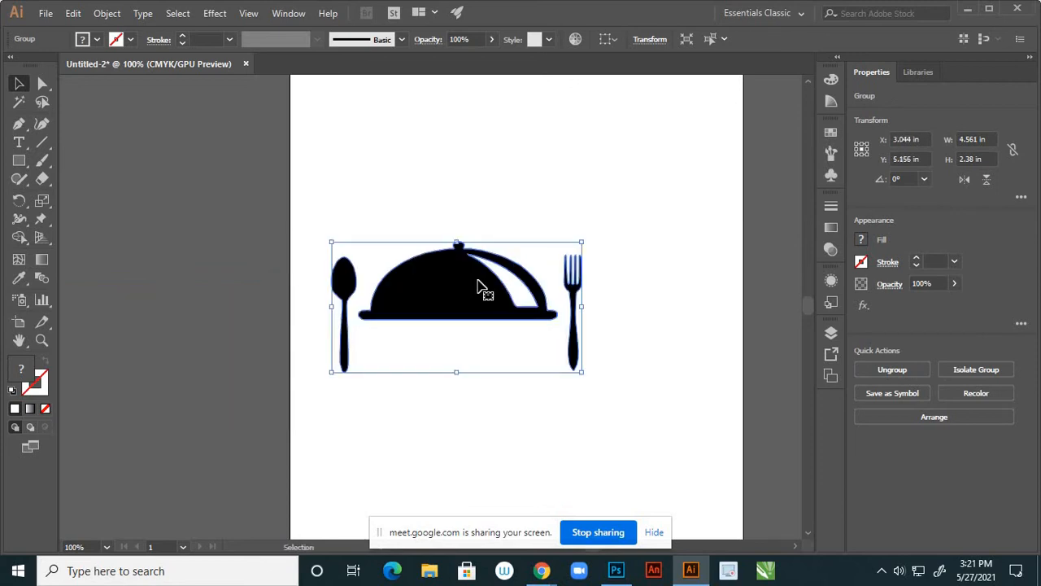
left_click_drag(351, 281, 272, 288)
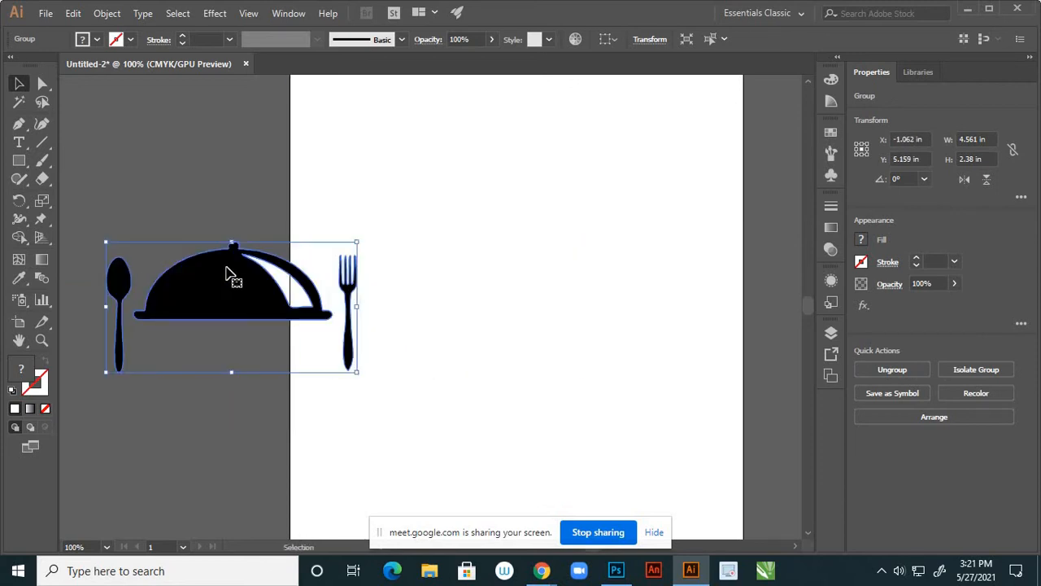
scroll(242, 252, "up", 2)
left_click(297, 241)
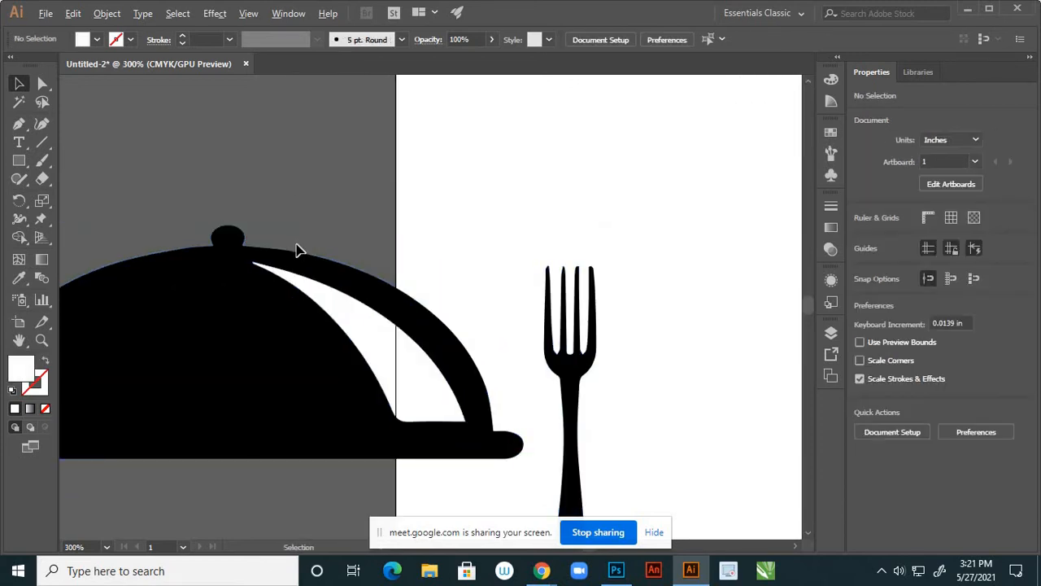
scroll(299, 248, "up", 6)
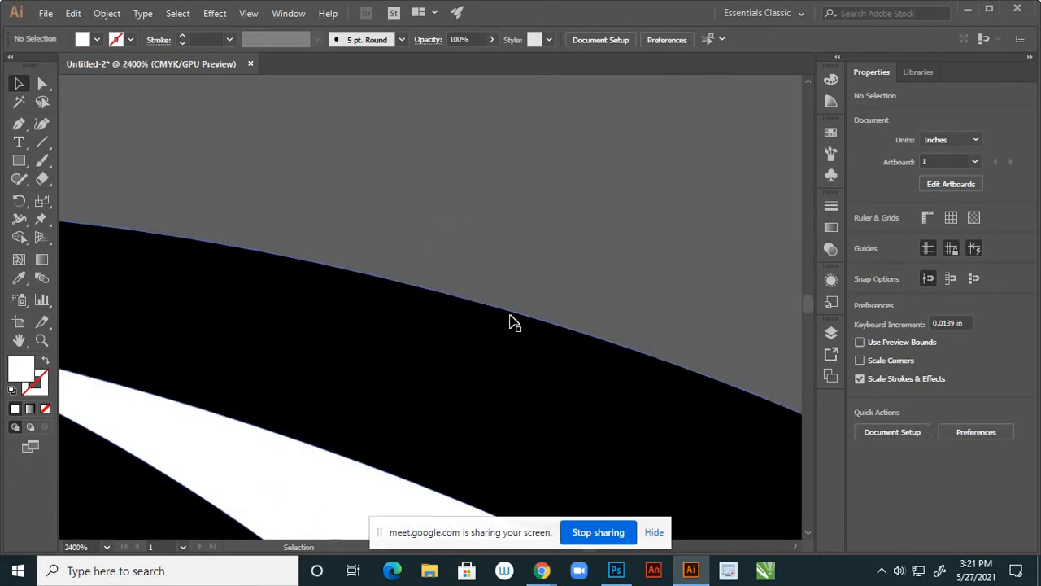
key("space")
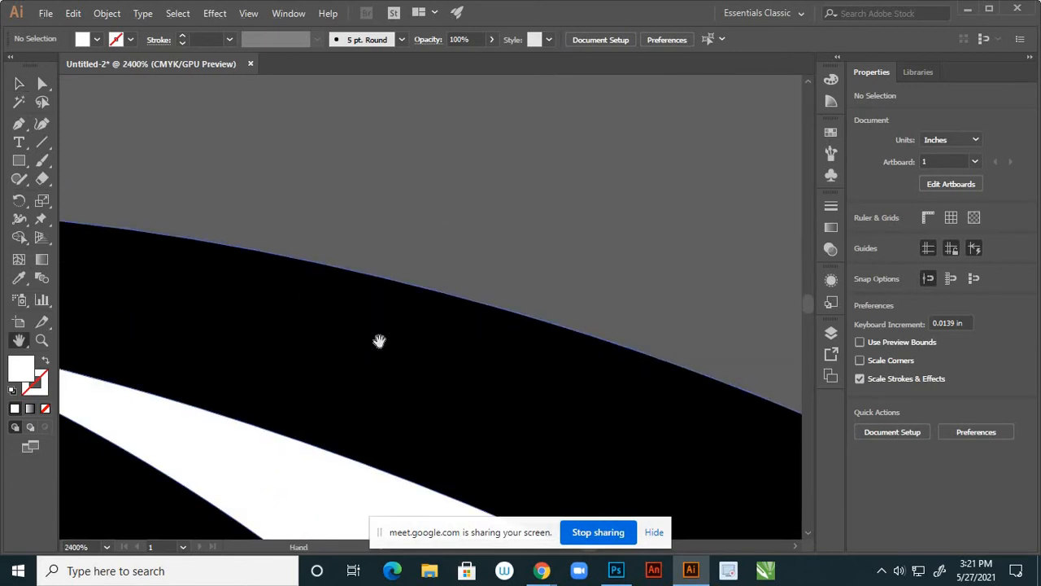
left_click_drag(380, 341, 737, 271)
left_click_drag(461, 244, 938, 420)
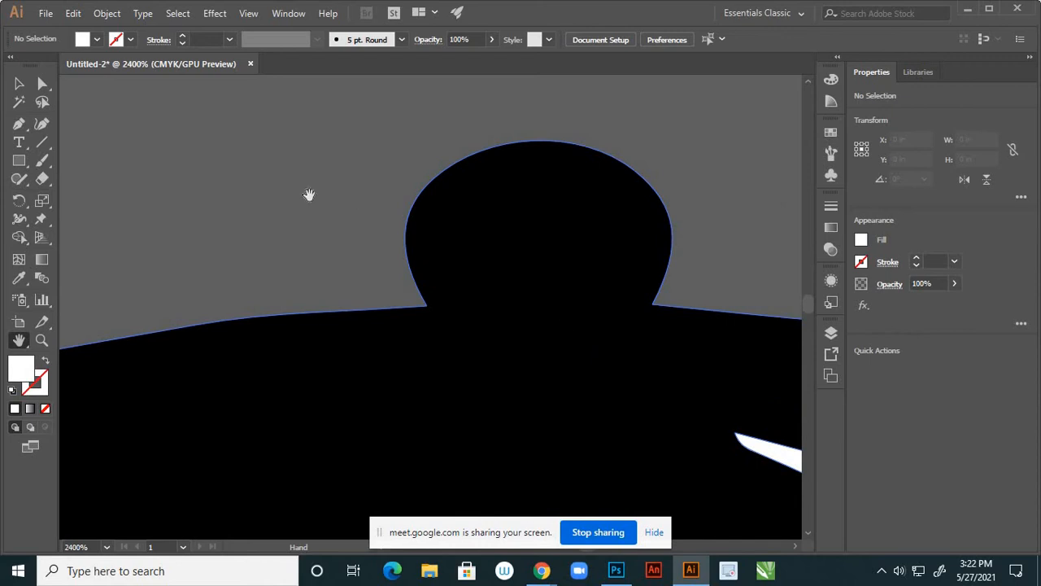
left_click_drag(491, 333, 635, 233)
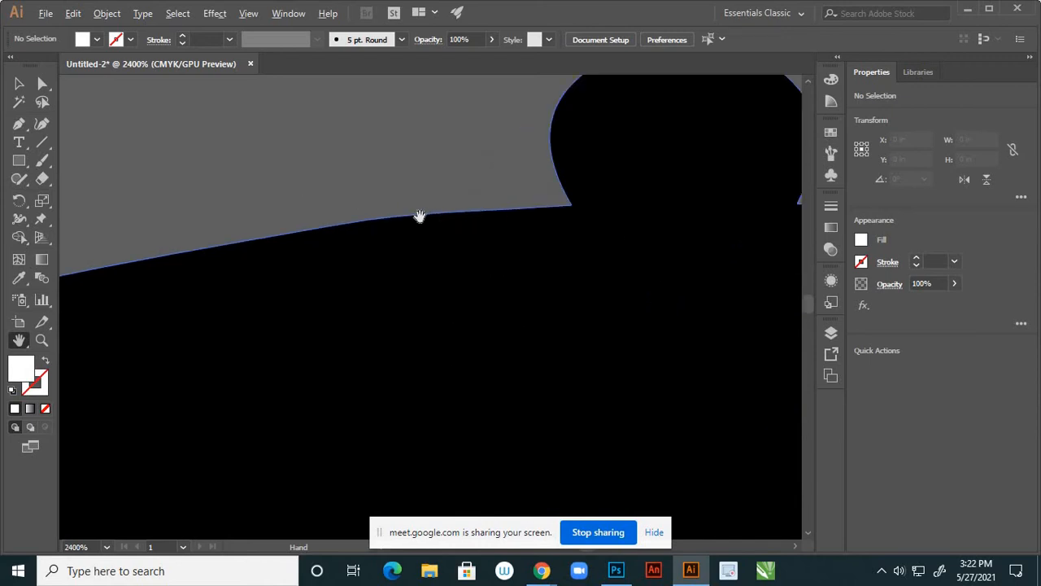
key("ctrl+1")
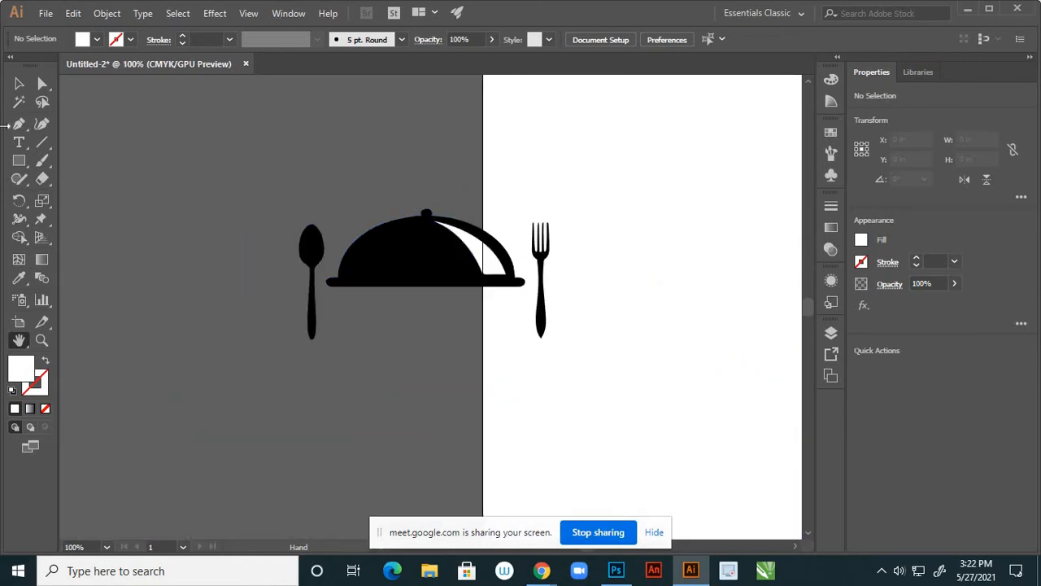
left_click(19, 84)
scroll(344, 266, "down", 2)
left_click(385, 262)
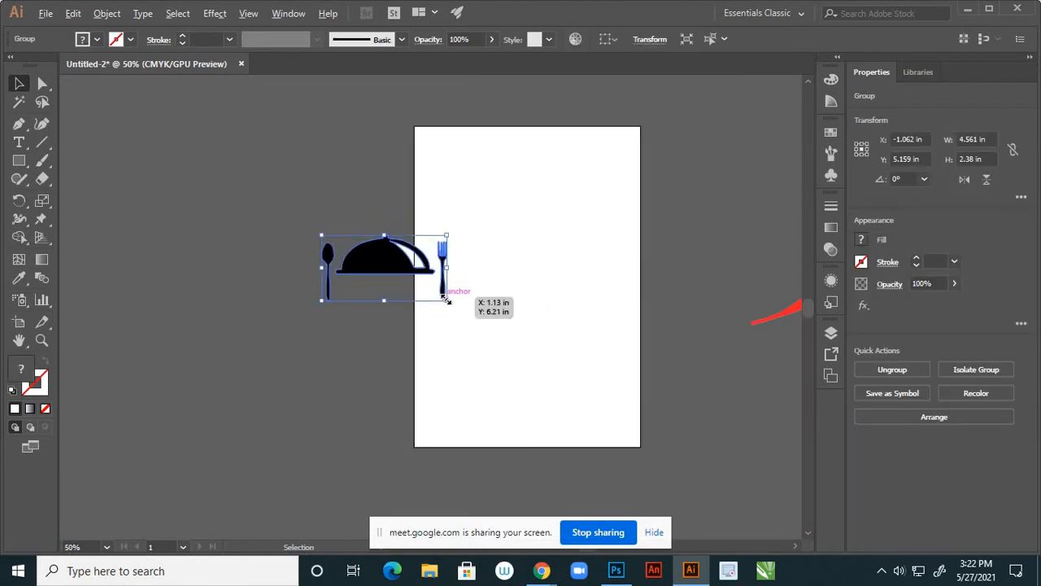
Scale the cloche logo group down to about 2.97 × 1.55 in and park it below the page
left_click_drag(447, 300, 291, 422)
left_click(309, 295)
scroll(309, 296, "down", 1)
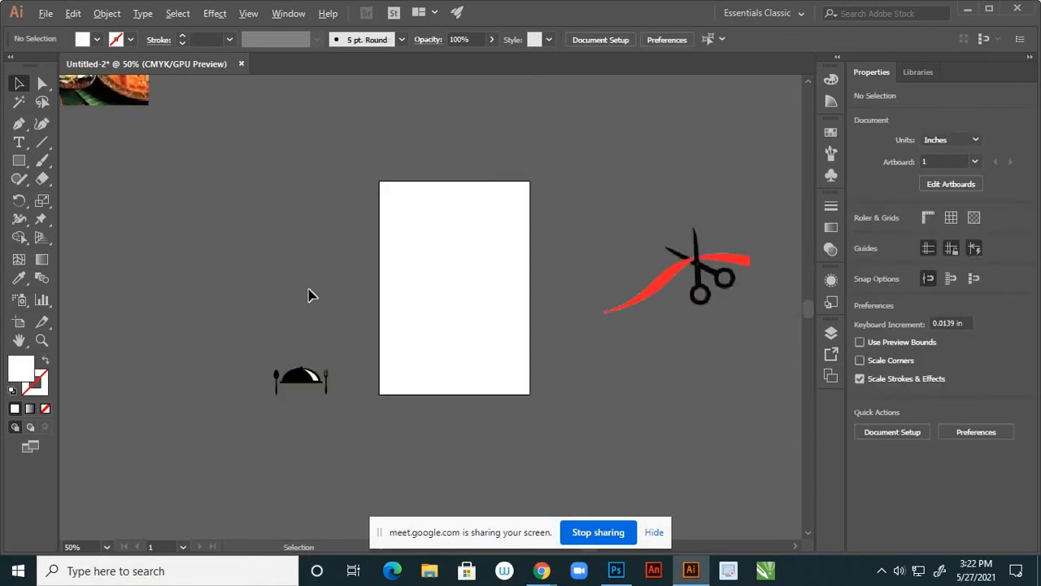
scroll(309, 295, "down", 1)
scroll(592, 283, "up", 2)
scroll(592, 284, "up", 2)
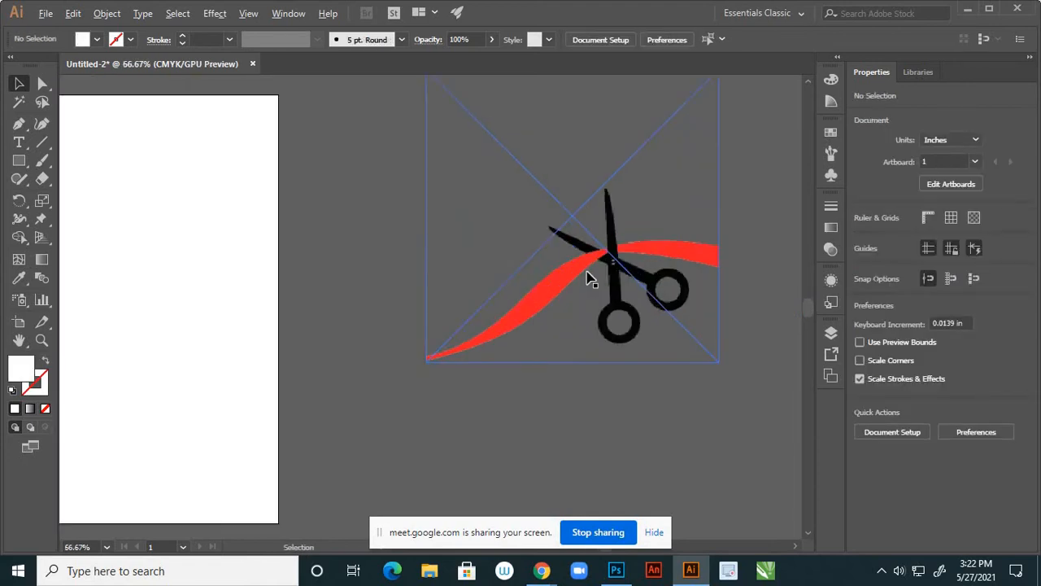
Move the scissors image 3.png right of the page, to X 16.651 in, Y 4.524 in
left_click_drag(580, 268, 379, 323)
scroll(537, 321, "down", 1)
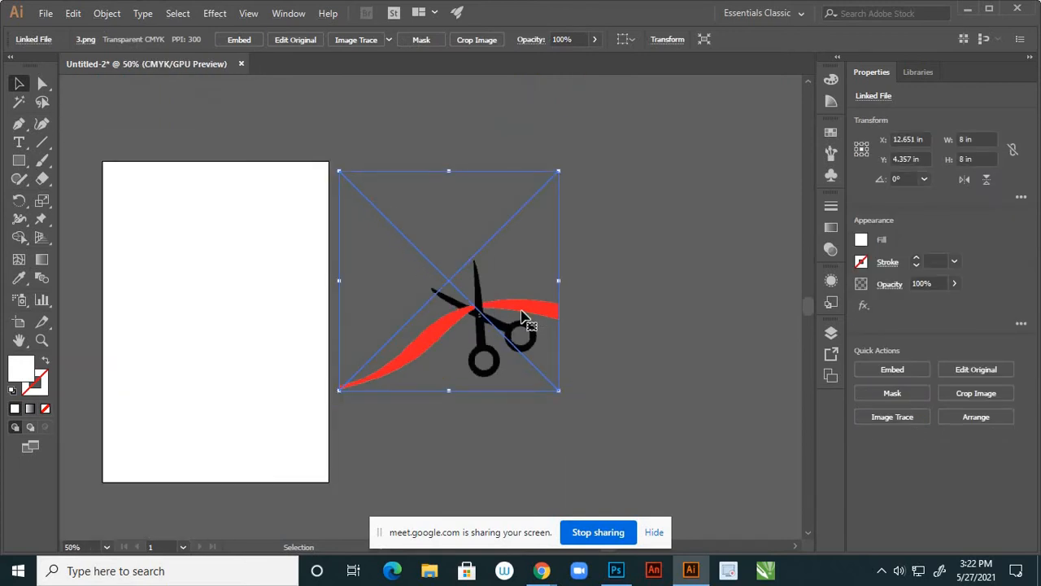
left_click_drag(527, 311, 636, 316)
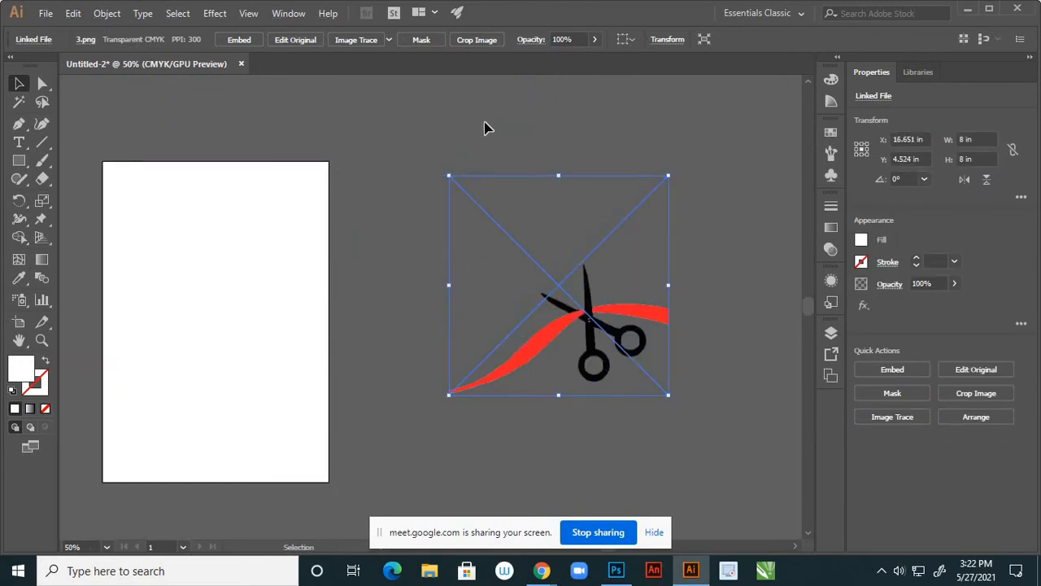
Trace the scissors image 3.png with the High Fidelity Photo preset, accepting the slow-tracing warning
left_click(388, 41)
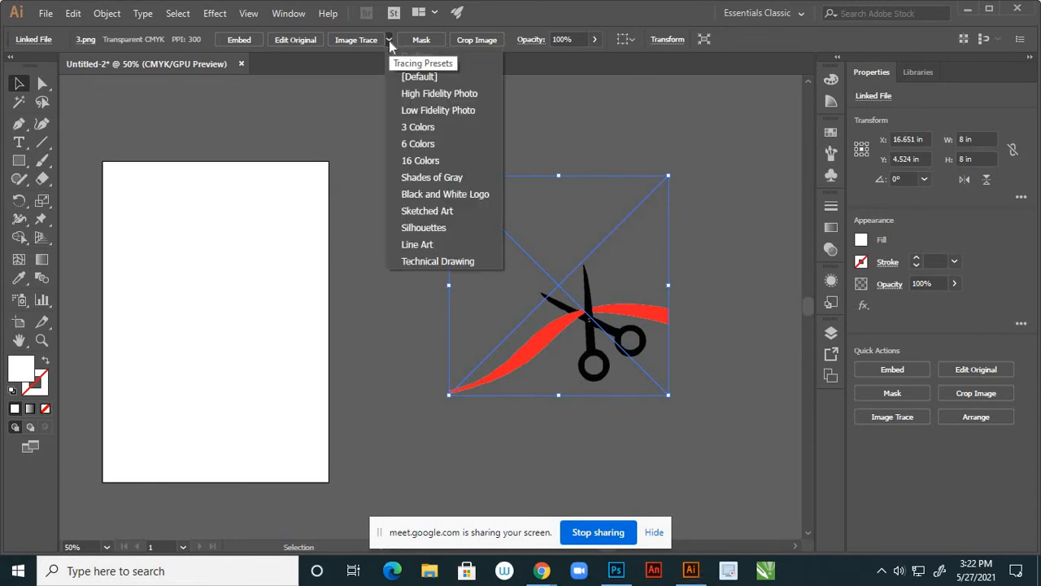
left_click(439, 92)
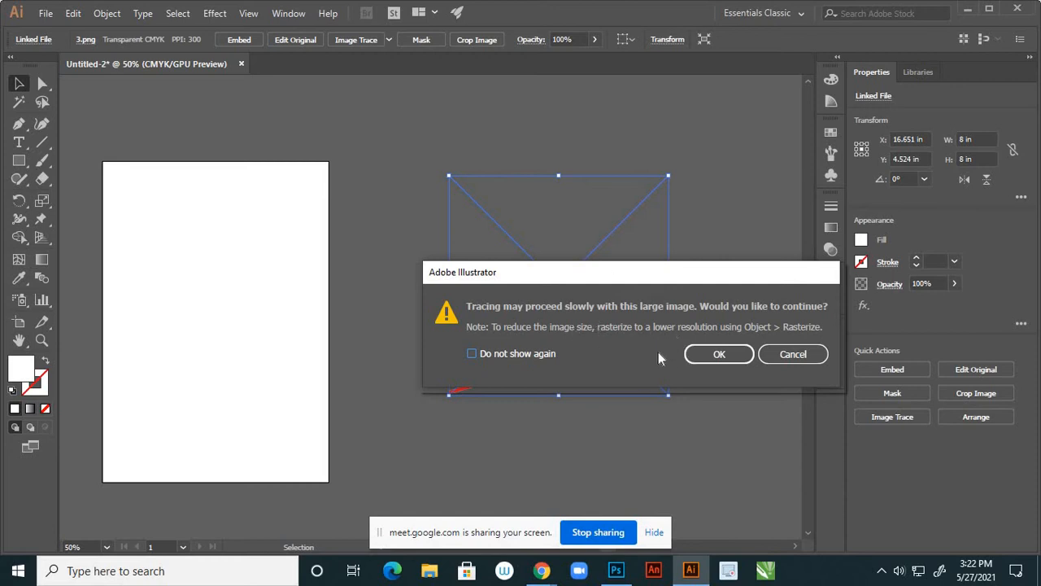
left_click(720, 356)
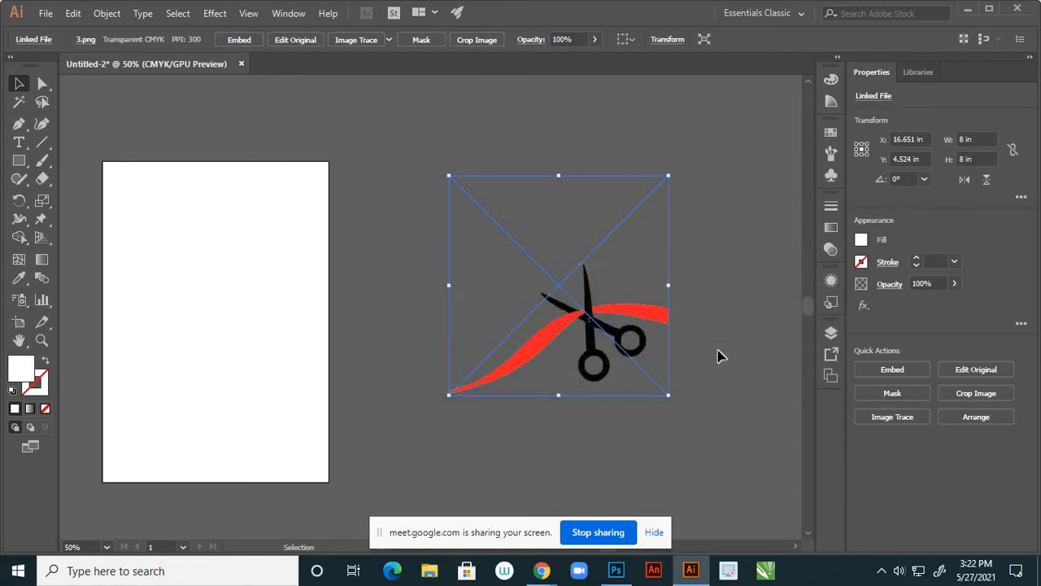
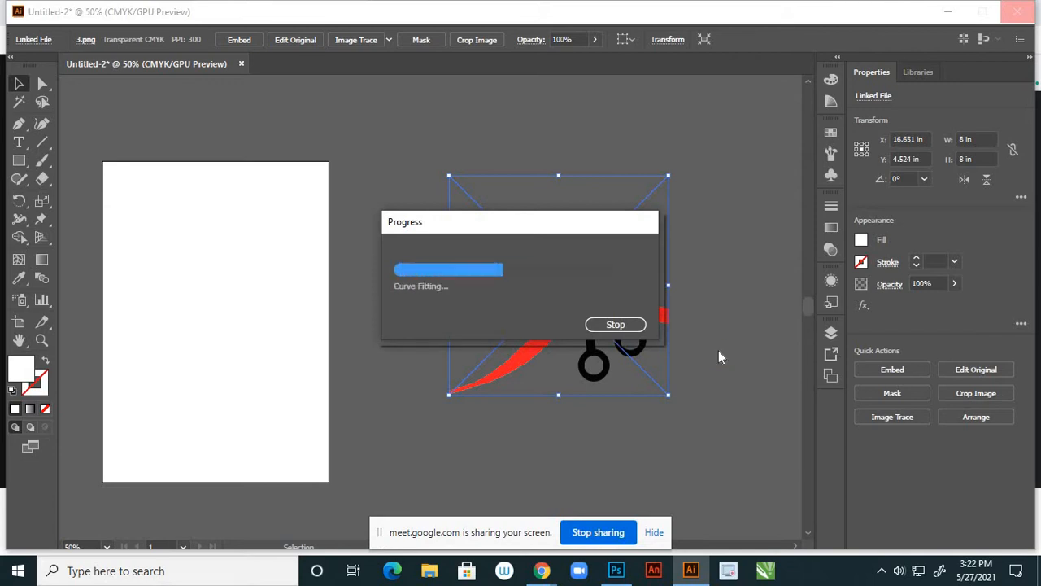
Expand the traced scissors image into editable shapes and ungroup them
left_click(732, 304)
left_click(620, 265)
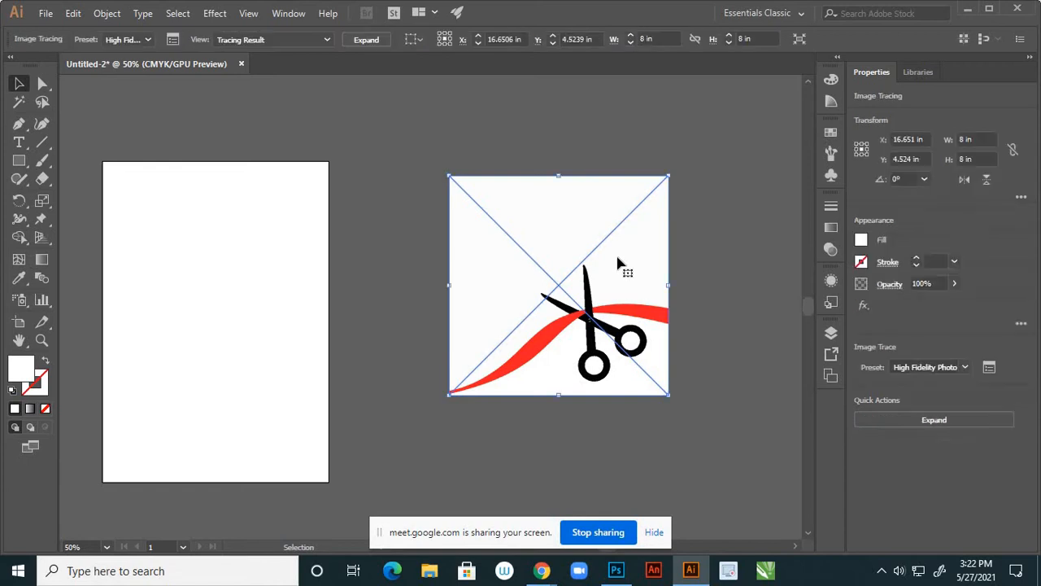
left_click(933, 420)
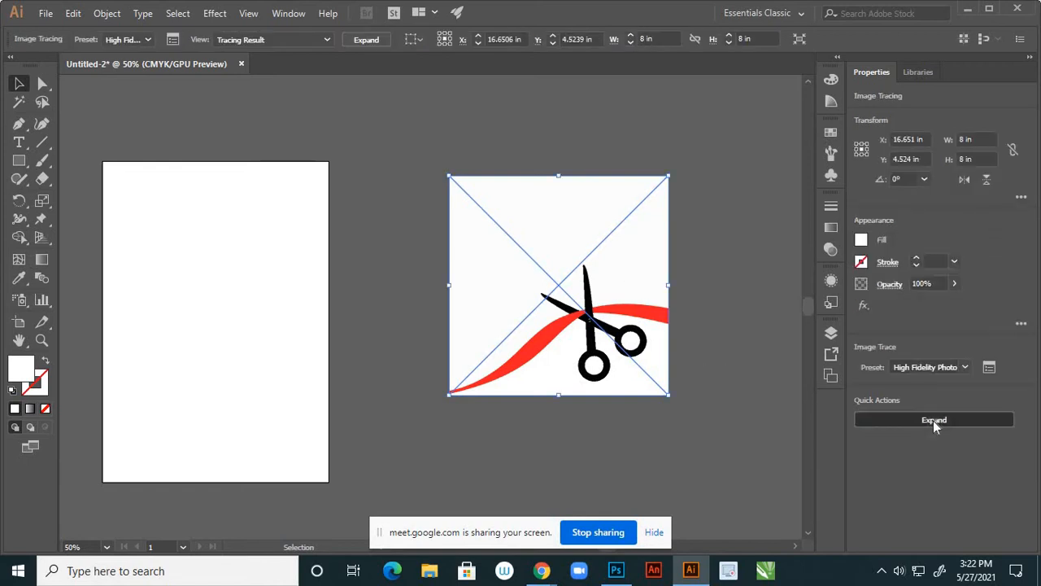
left_click(727, 306)
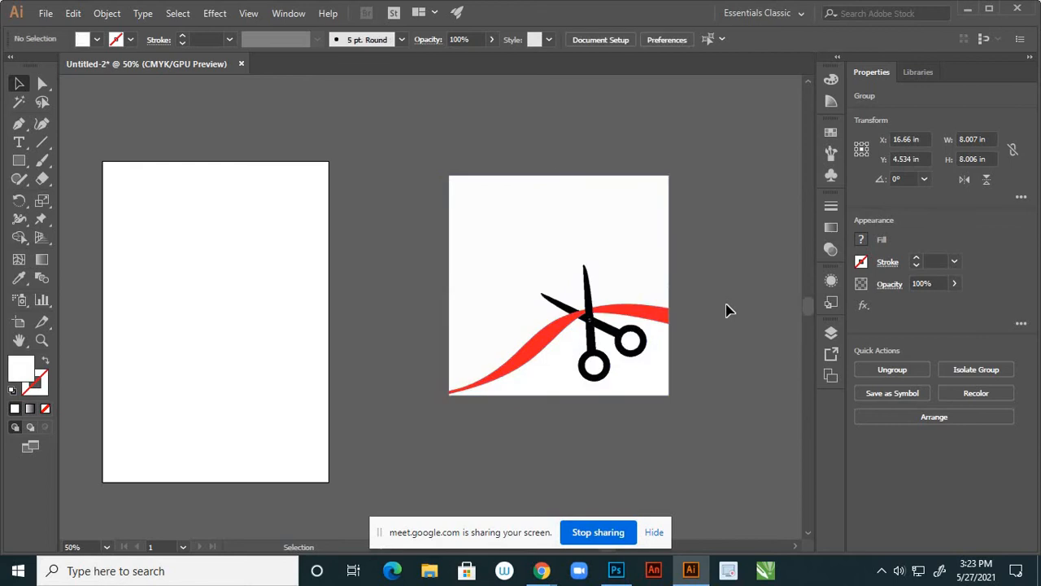
left_click(633, 255)
right_click(620, 245)
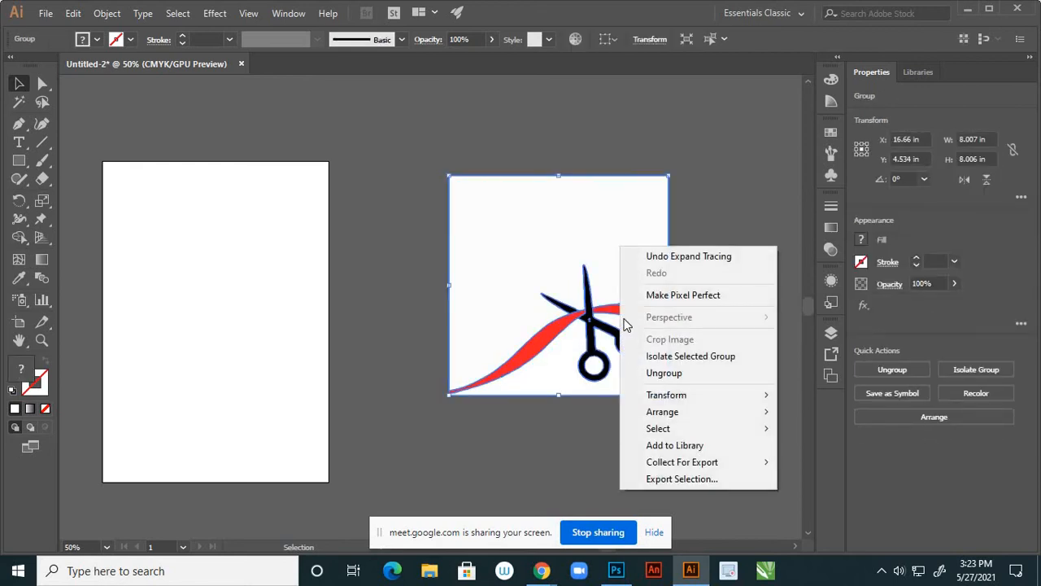
left_click(643, 373)
Delete the white background shapes around the scissors and under the red ribbon
left_click(570, 437)
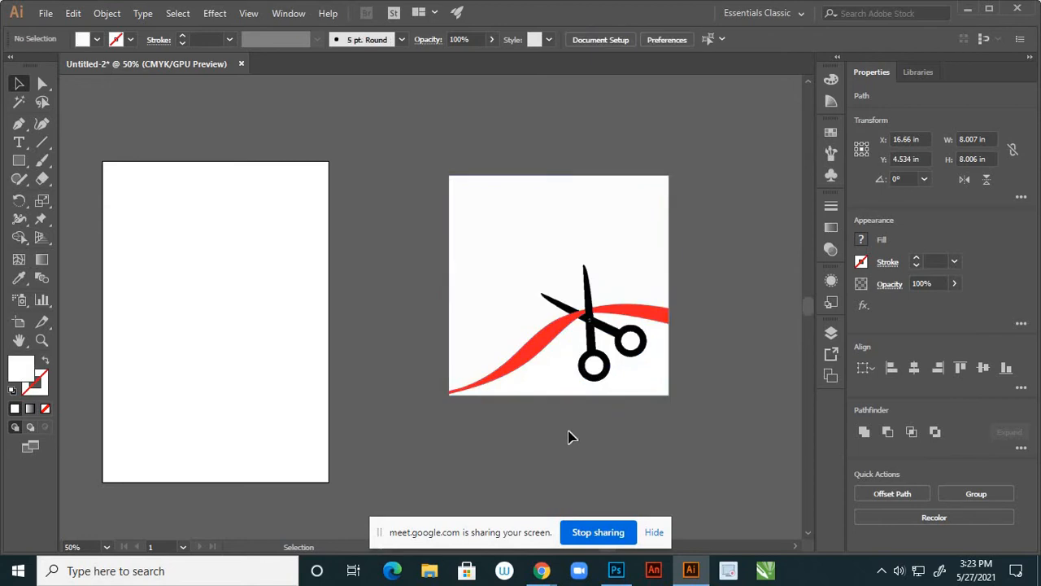
left_click(499, 242)
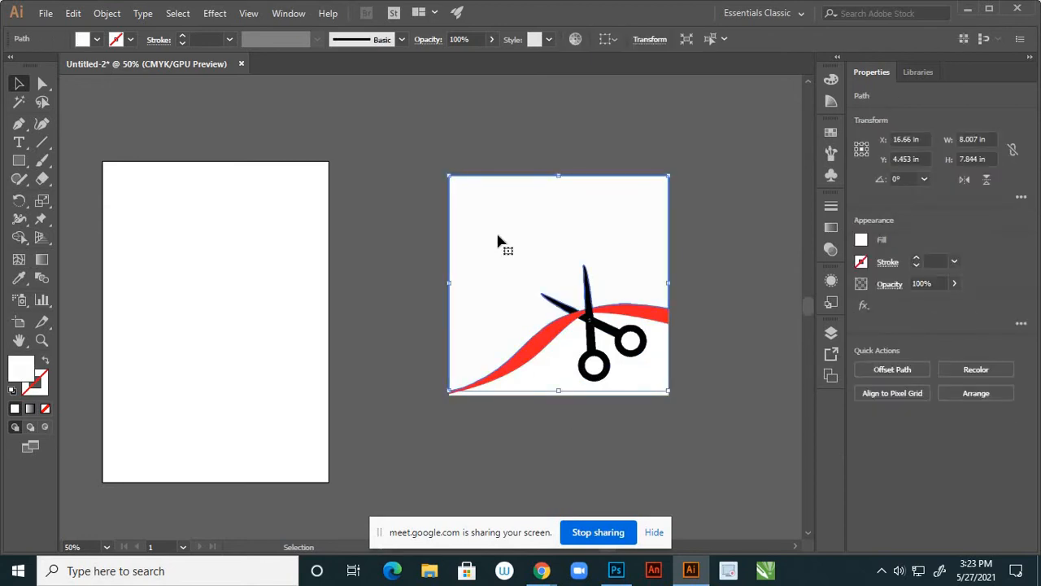
key("Delete")
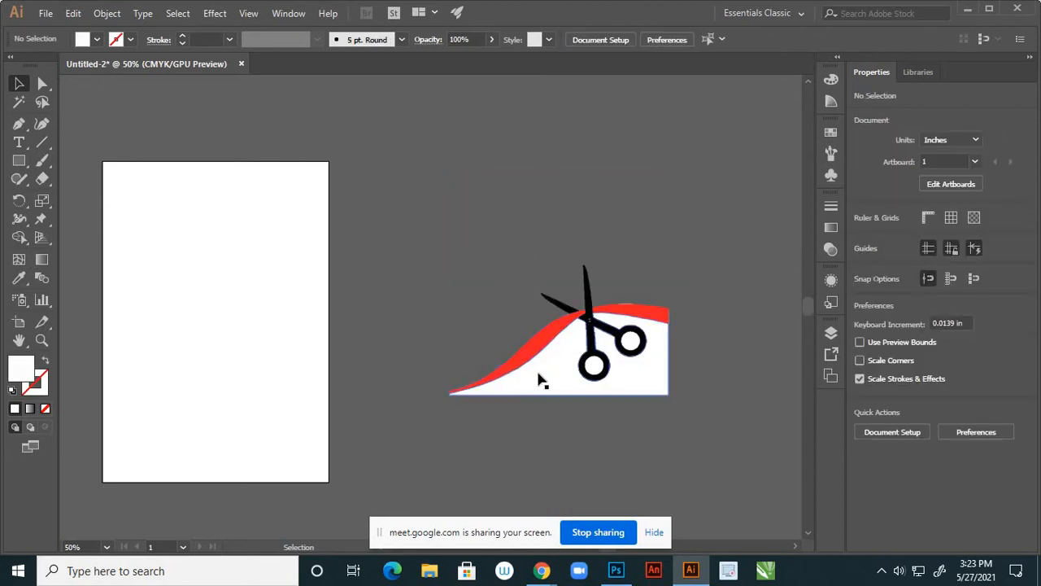
left_click(538, 379)
key("Delete")
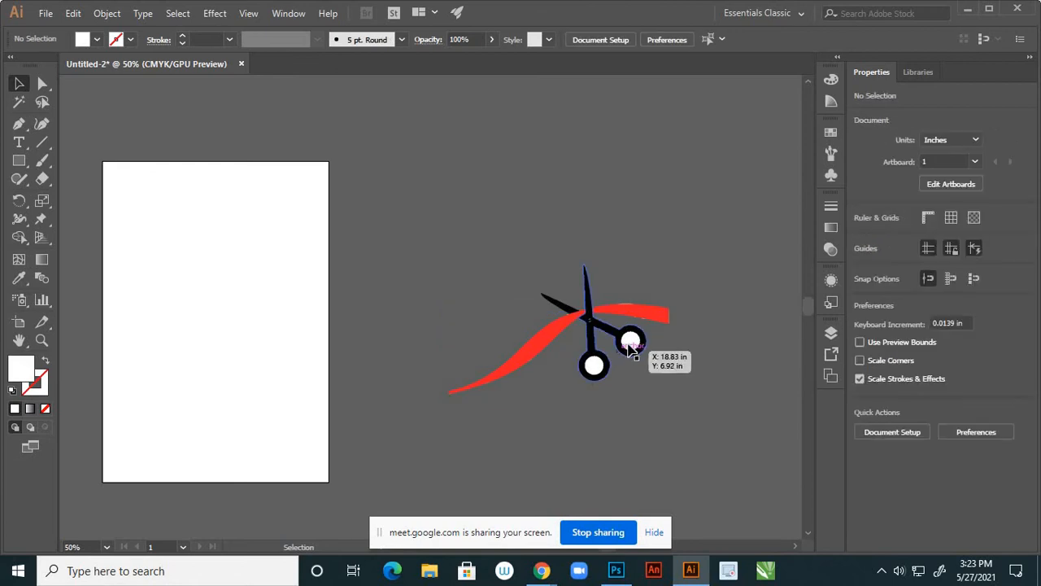
left_click(633, 343)
key("Delete")
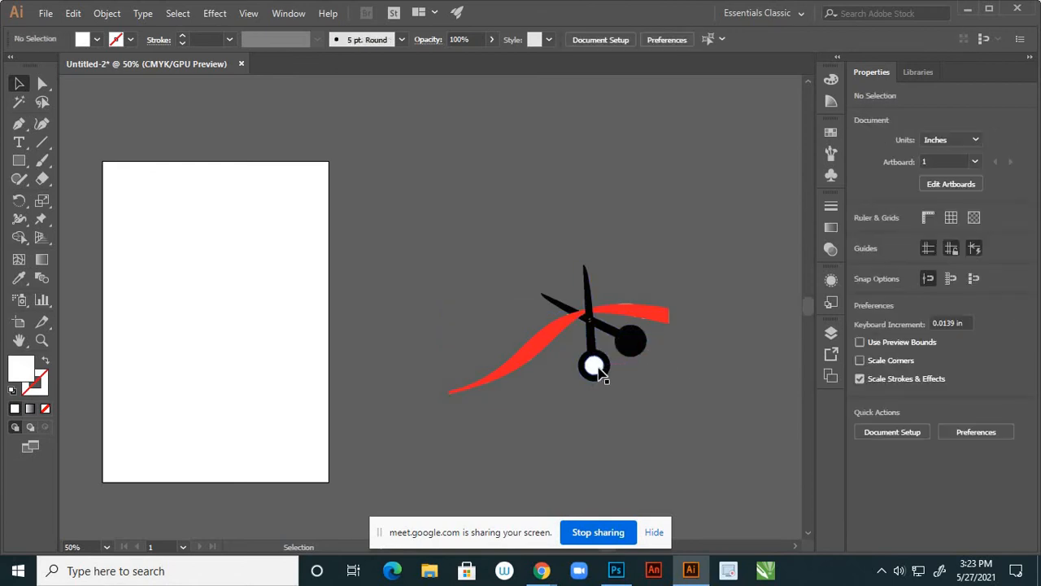
Undo the stray deletion and moves so white circles stay inside both scissor handles
key("ctrl+z")
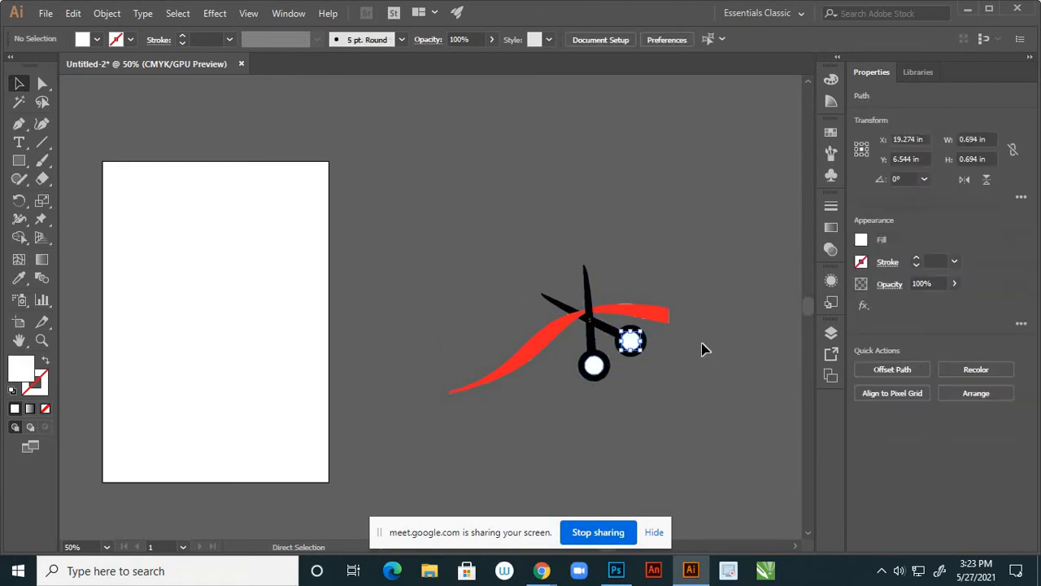
scroll(598, 350, "up", 2)
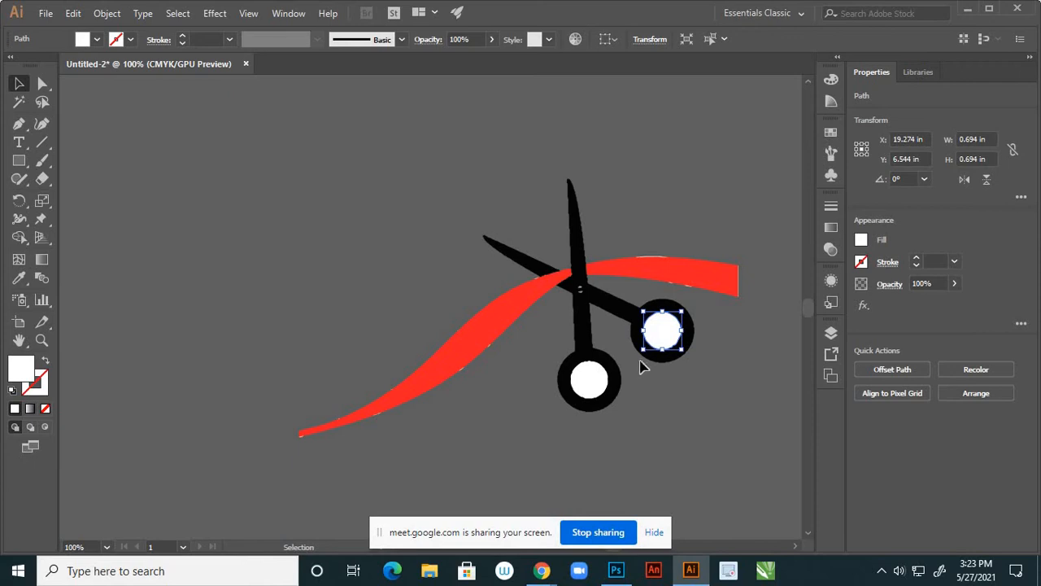
left_click_drag(660, 340, 688, 433)
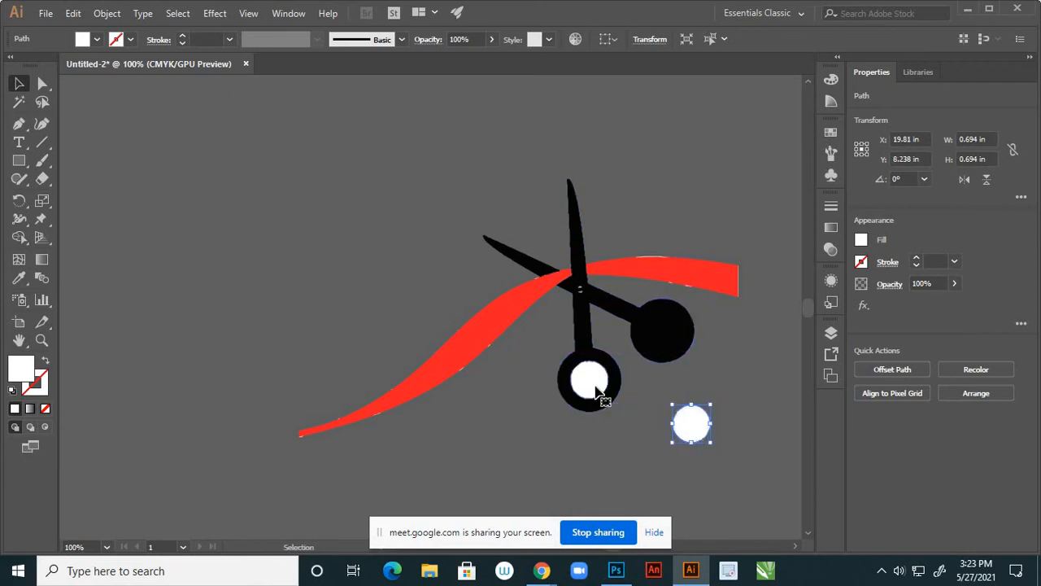
left_click(595, 379)
left_click_drag(595, 379, 640, 460)
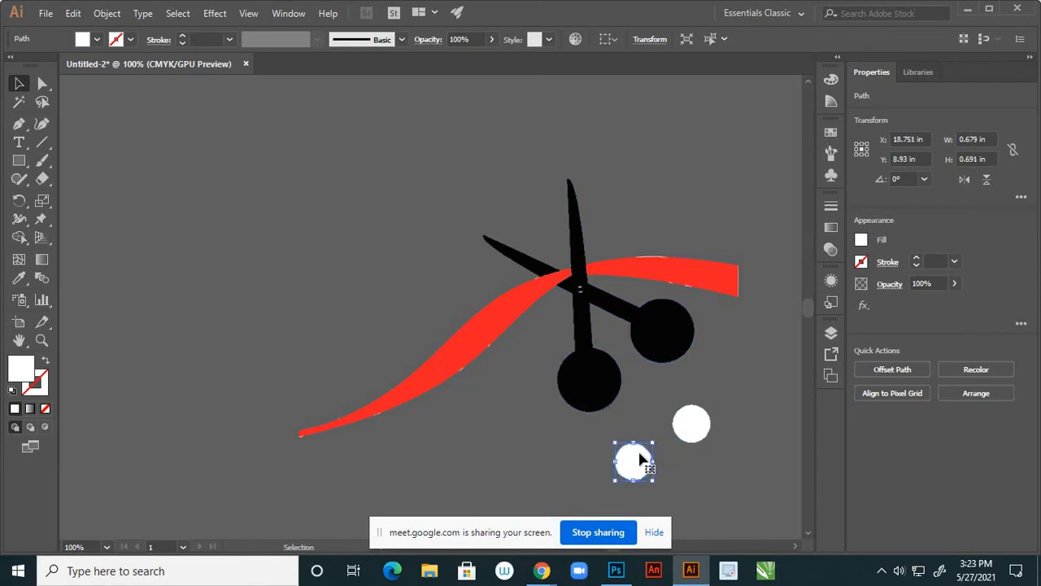
key("ctrl+z")
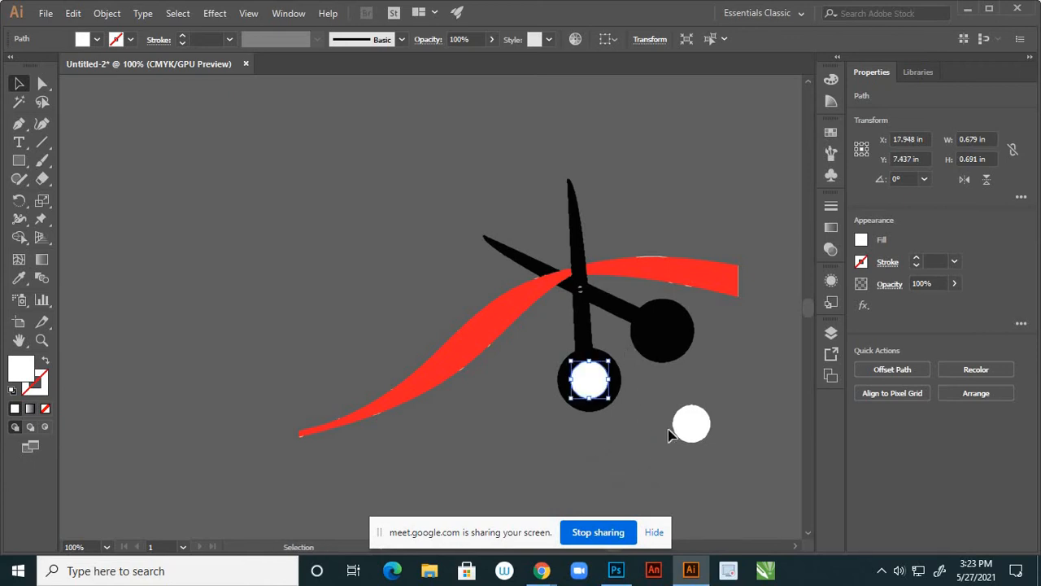
key("a")
key("ctrl+z")
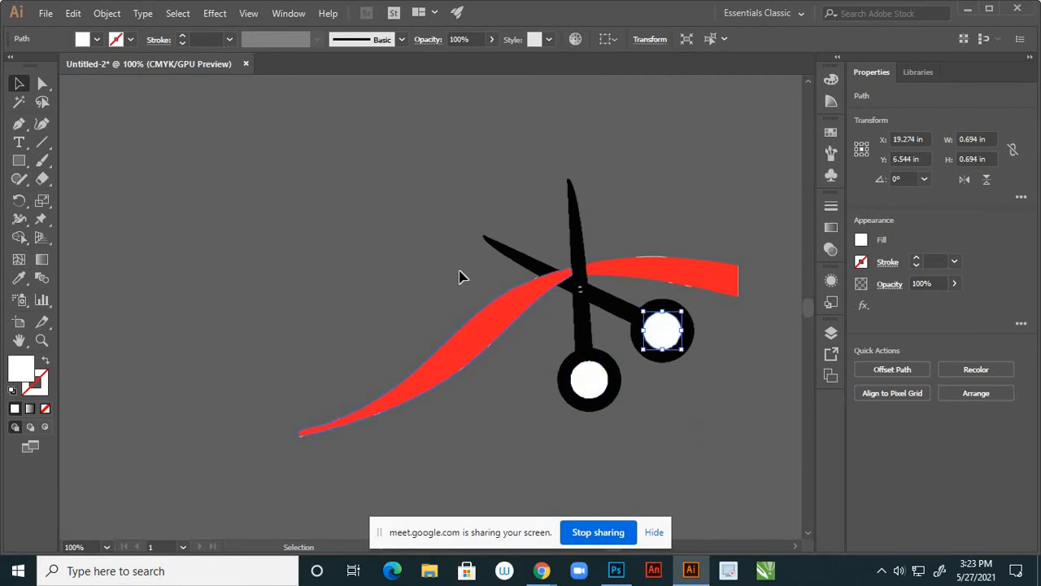
key("v")
left_click(452, 265)
scroll(618, 253, "down", 2)
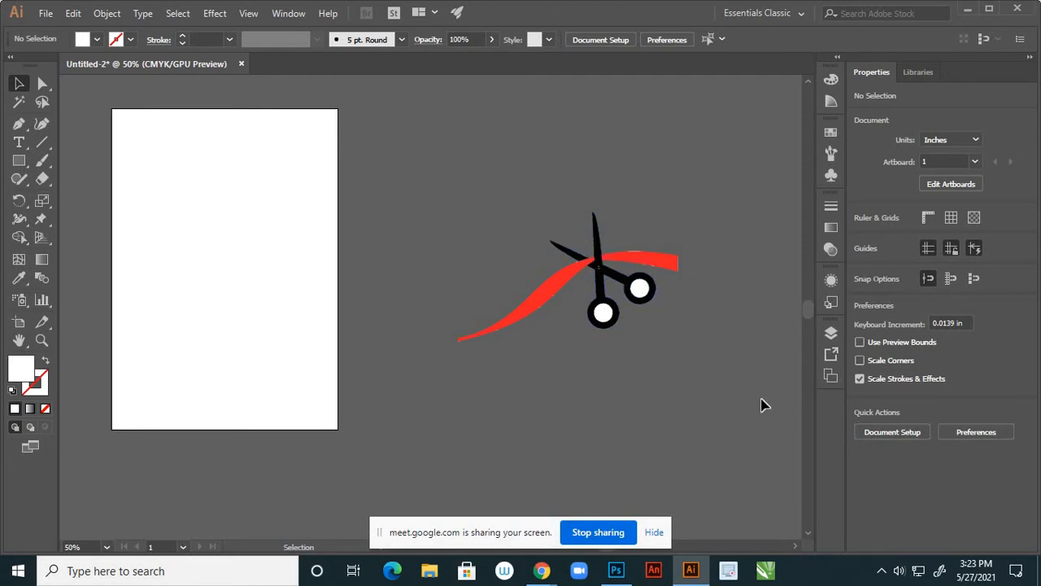
Group all the scissors, ribbon and circle shapes and nudge the group slightly down-right
key("ctrl+a")
right_click(643, 291)
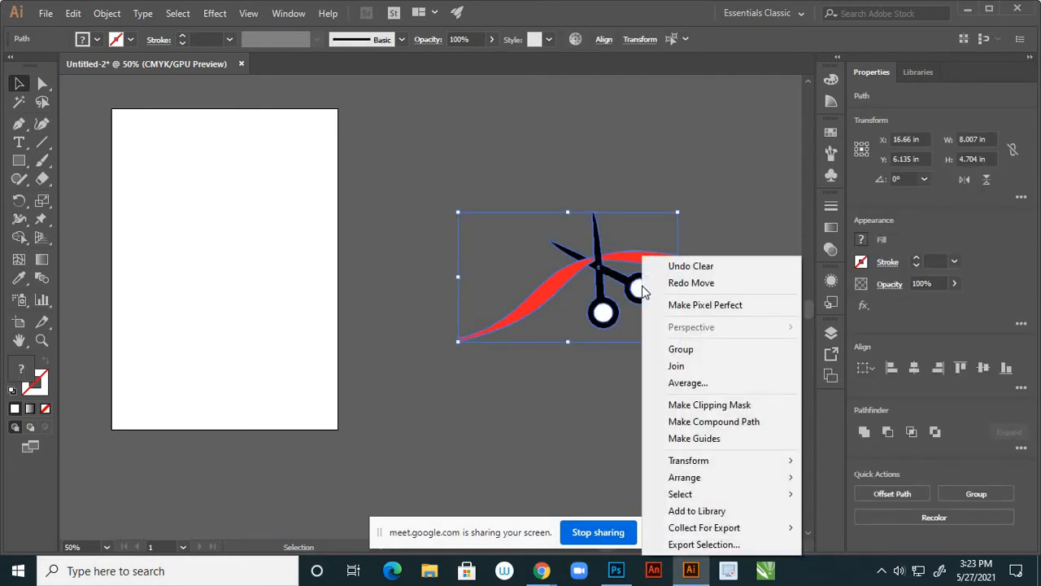
left_click(675, 351)
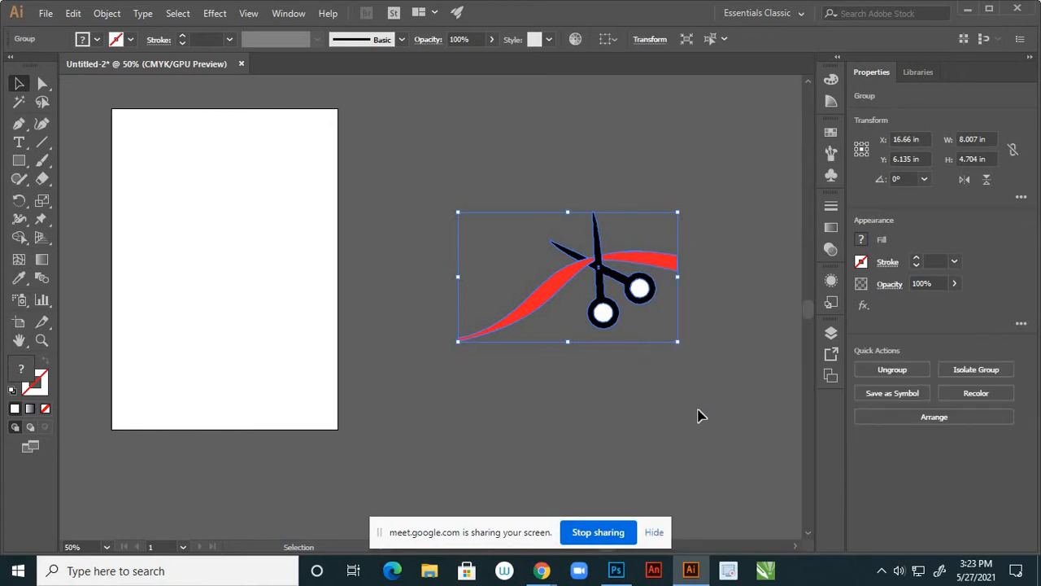
left_click(701, 416)
scroll(723, 411, "down", 2)
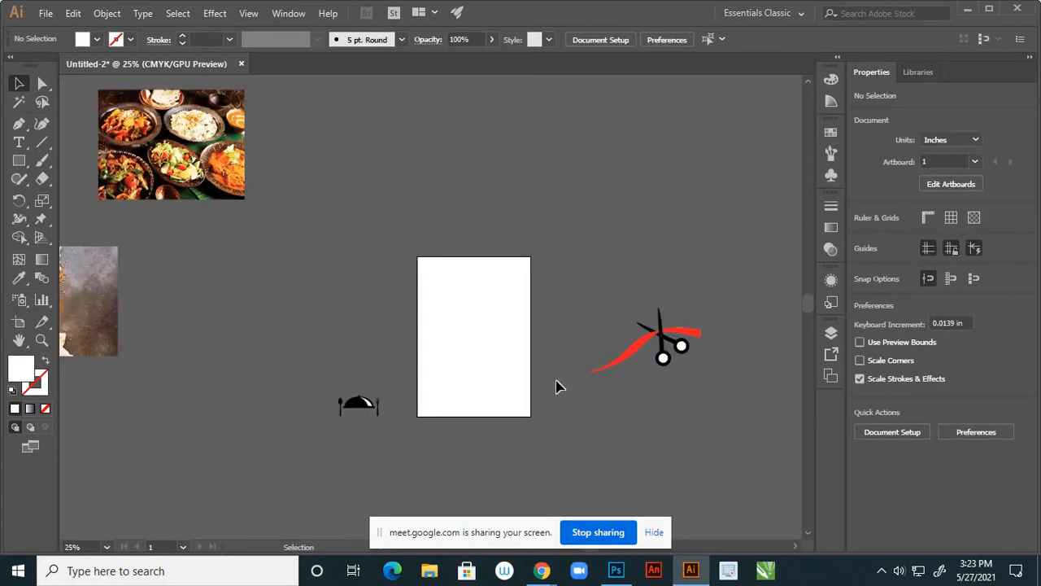
left_click_drag(635, 345, 667, 374)
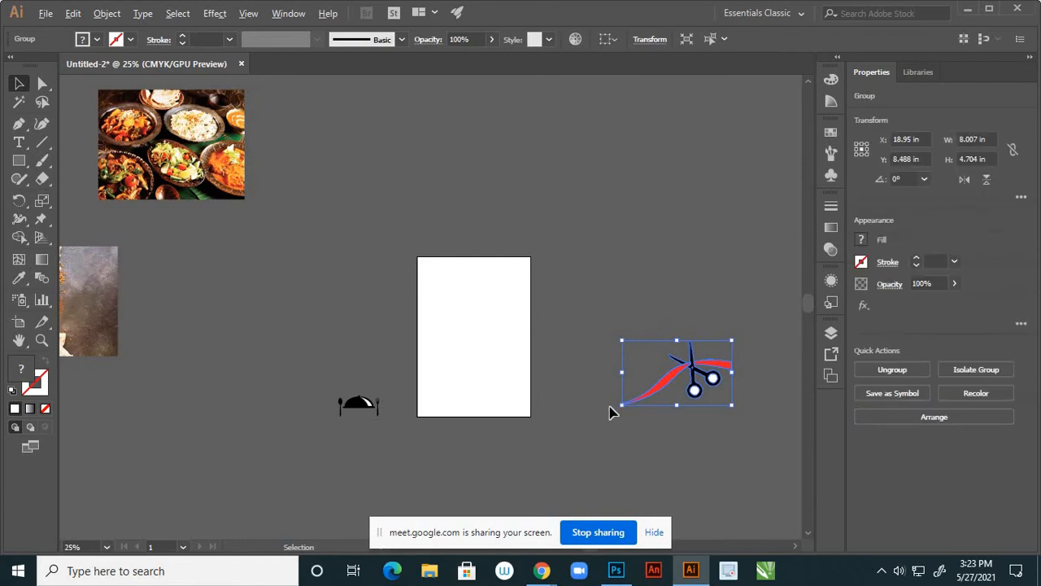
scroll(612, 413, "down", 2)
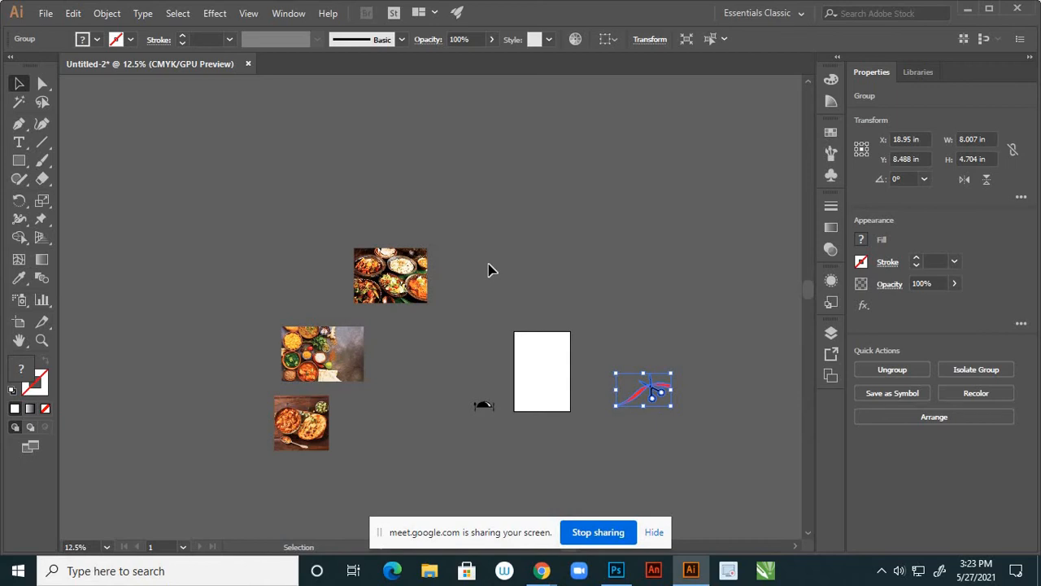
scroll(487, 411, "up", 3)
Resize the cloche, spoon and fork icon to about 5.784 × 3.018 in at the artboard top
left_click(483, 389)
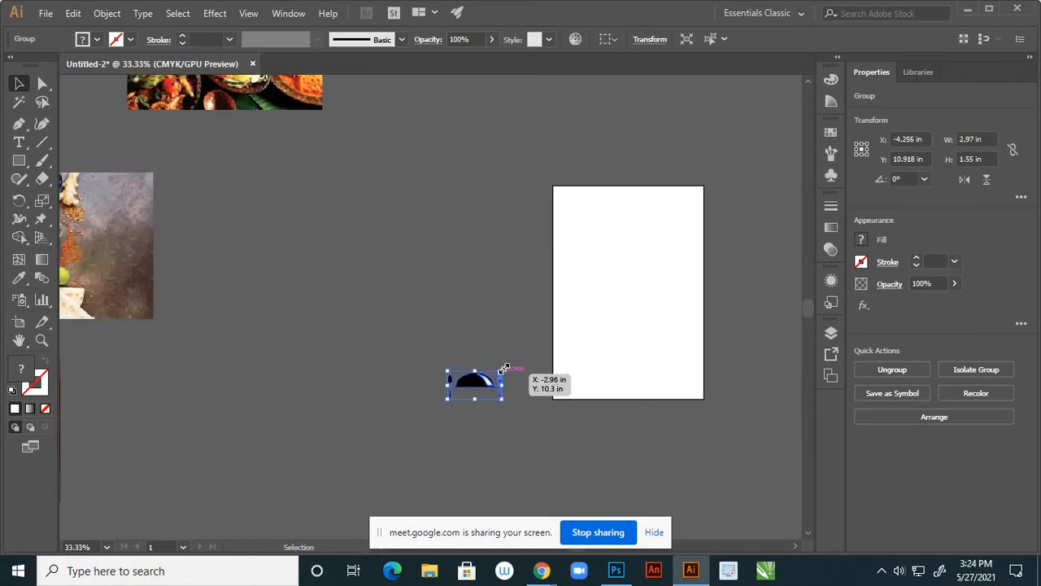
left_click_drag(504, 369, 565, 337)
left_click_drag(504, 370, 651, 250)
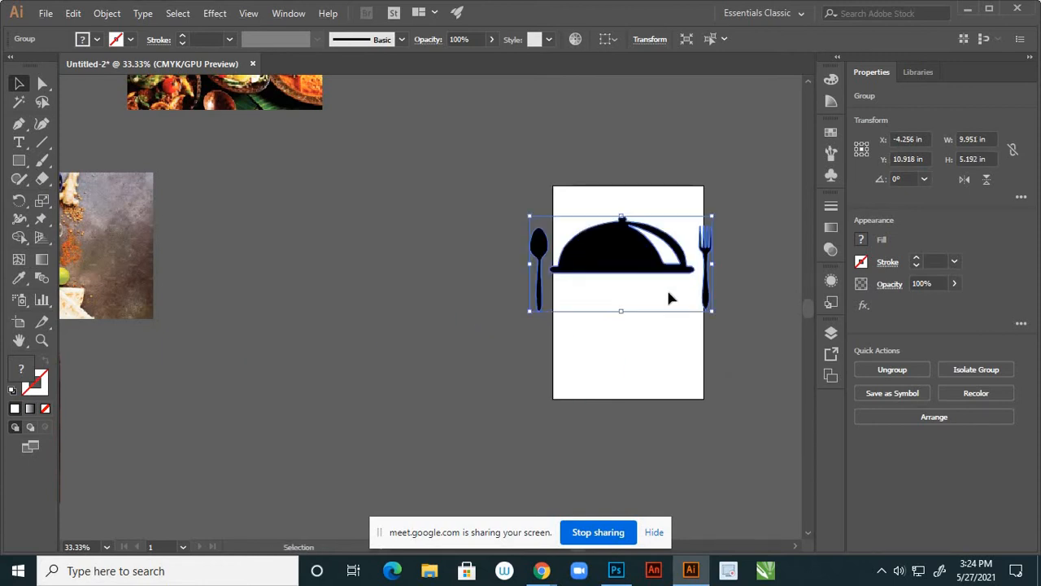
left_click_drag(708, 310, 663, 289)
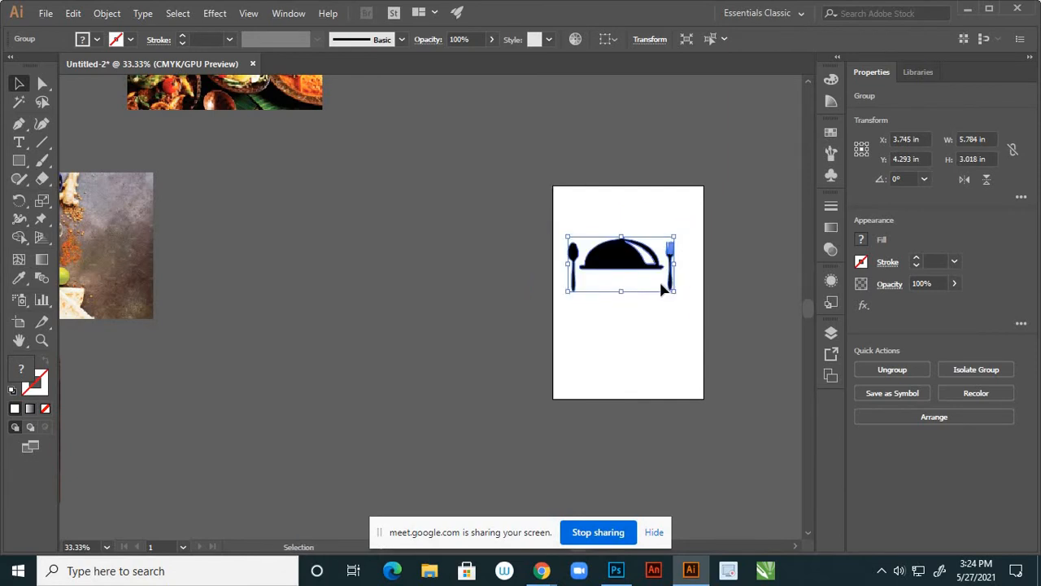
left_click(717, 320)
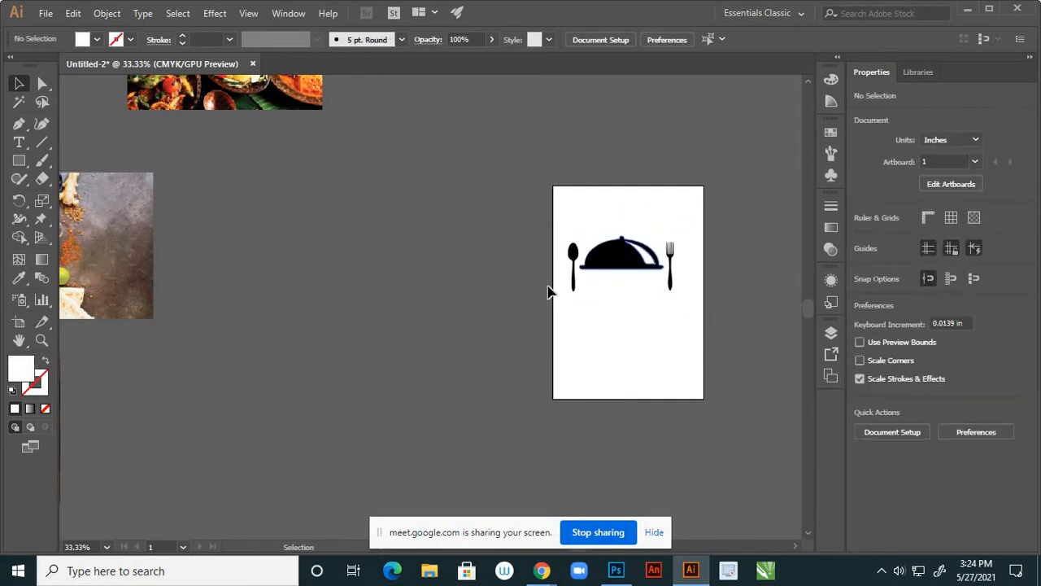
Add 48 pt text reading 'KITCHEN' beneath the cloche and select it
left_click(19, 141)
left_click(597, 291)
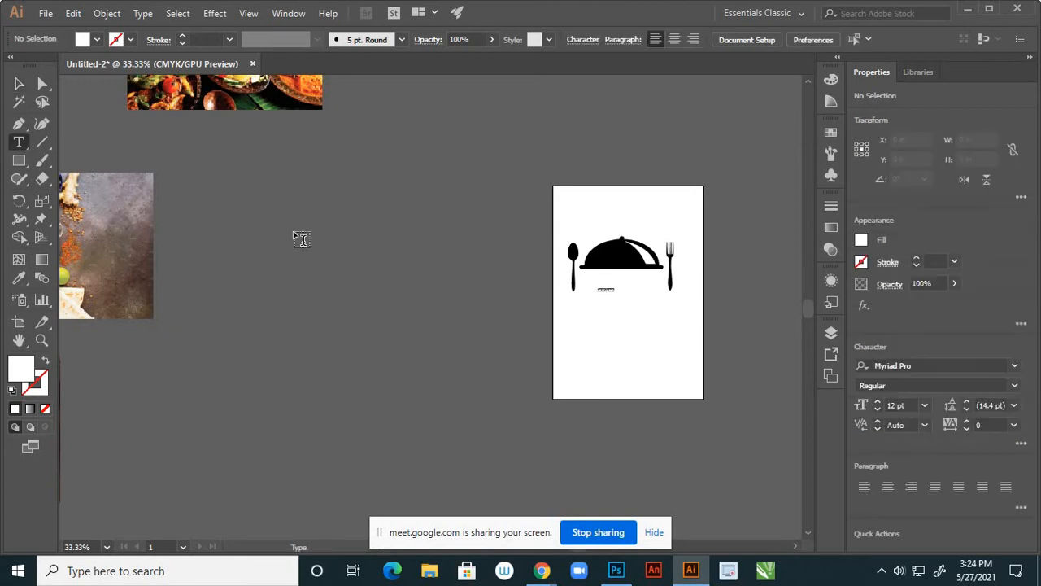
scroll(632, 282, "up", 4)
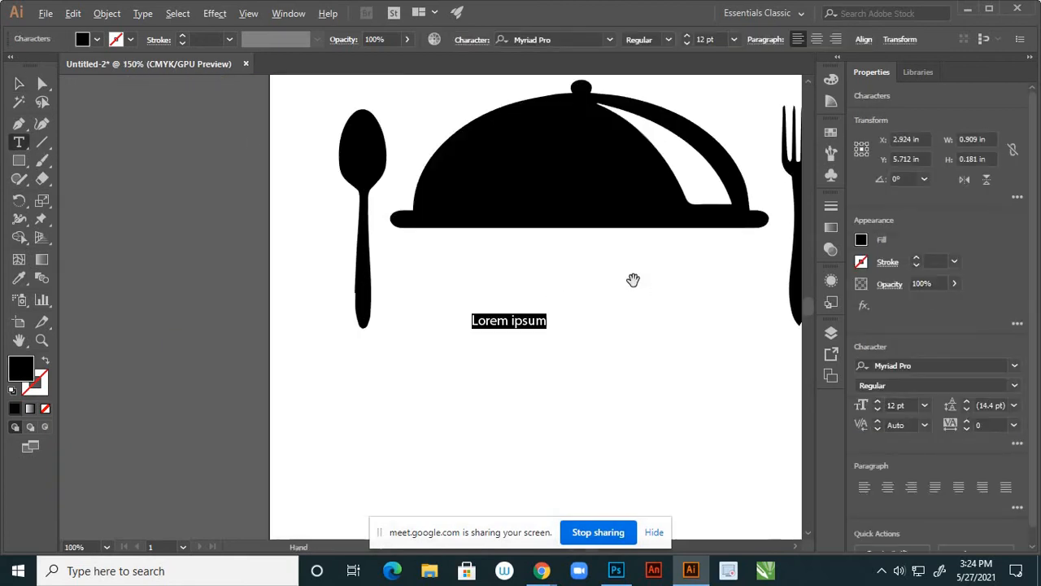
scroll(619, 286, "down", 1)
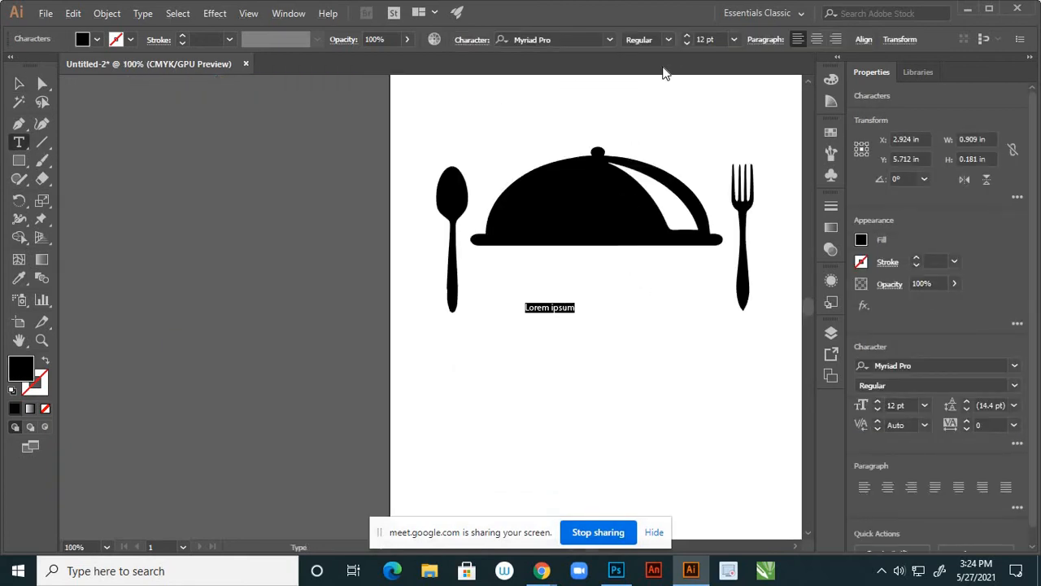
left_click(733, 39)
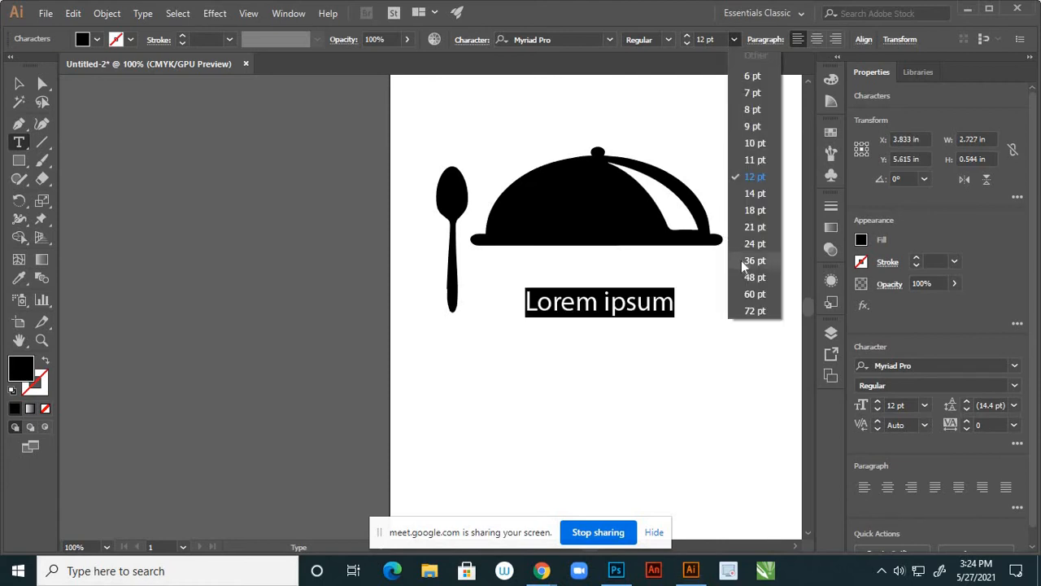
left_click(752, 277)
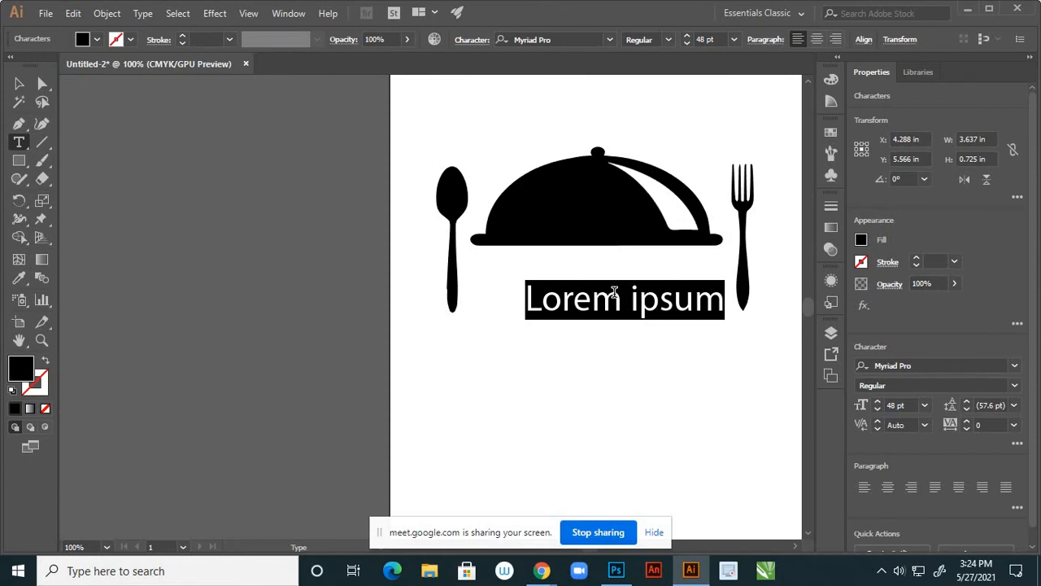
type("KI")
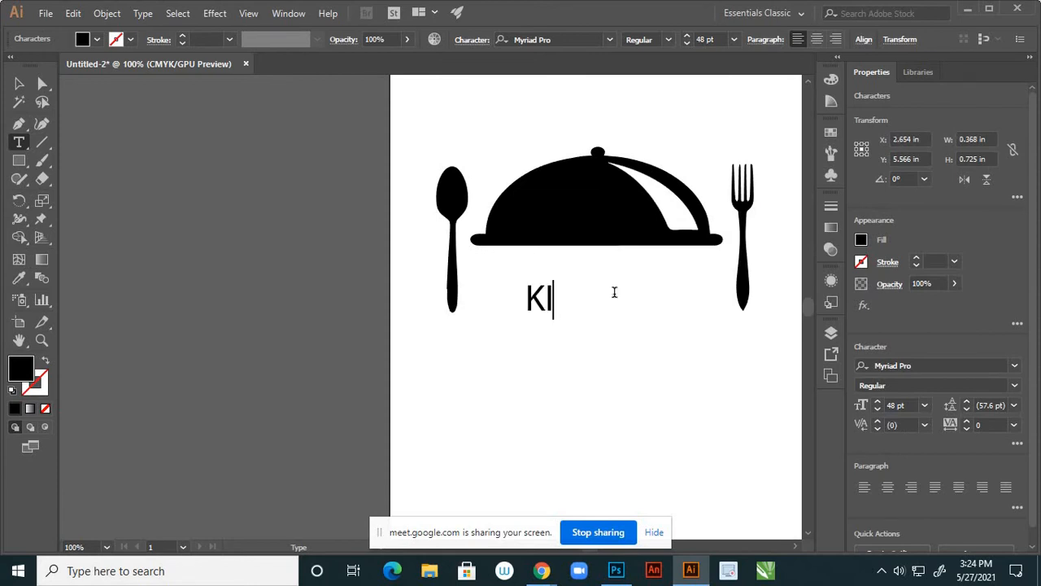
type("TCHE")
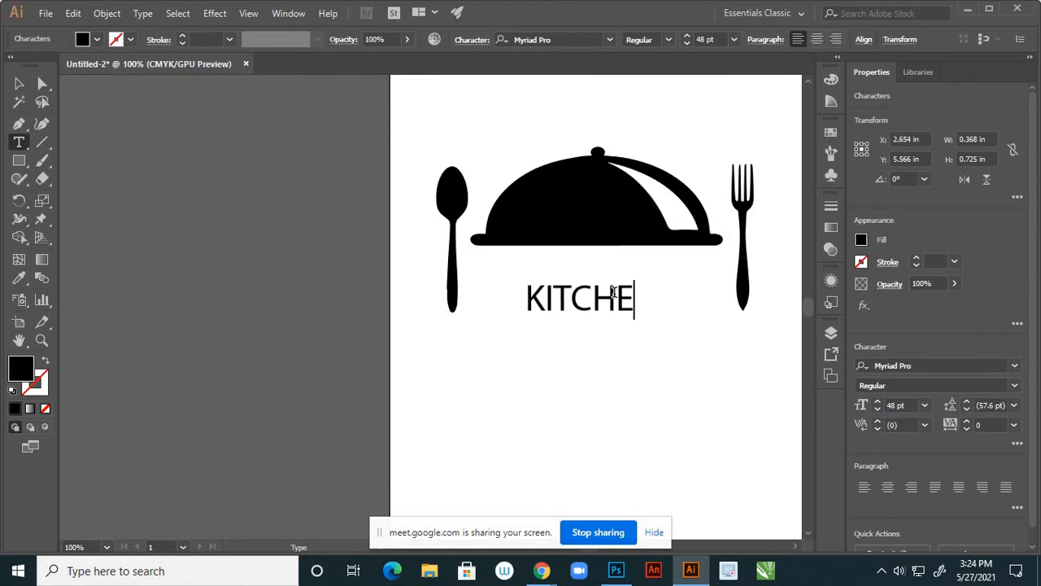
type("N")
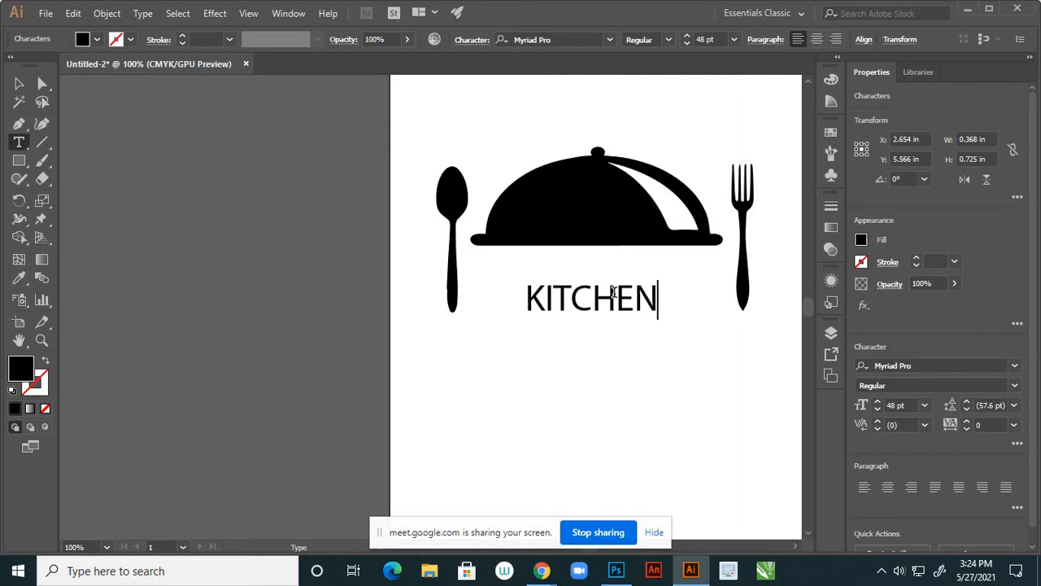
left_click(19, 85)
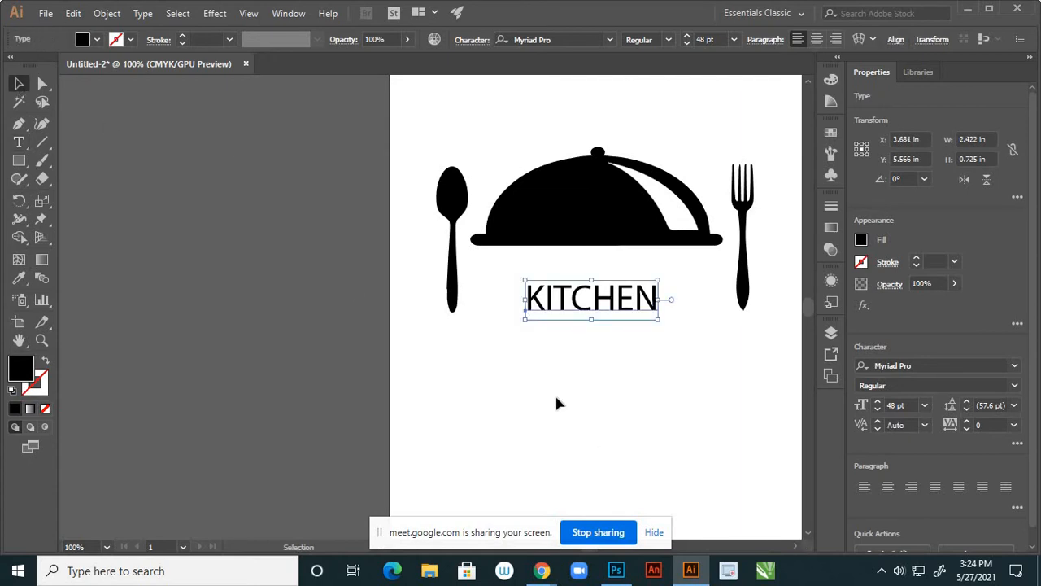
key("h")
left_click_drag(570, 321, 266, 330)
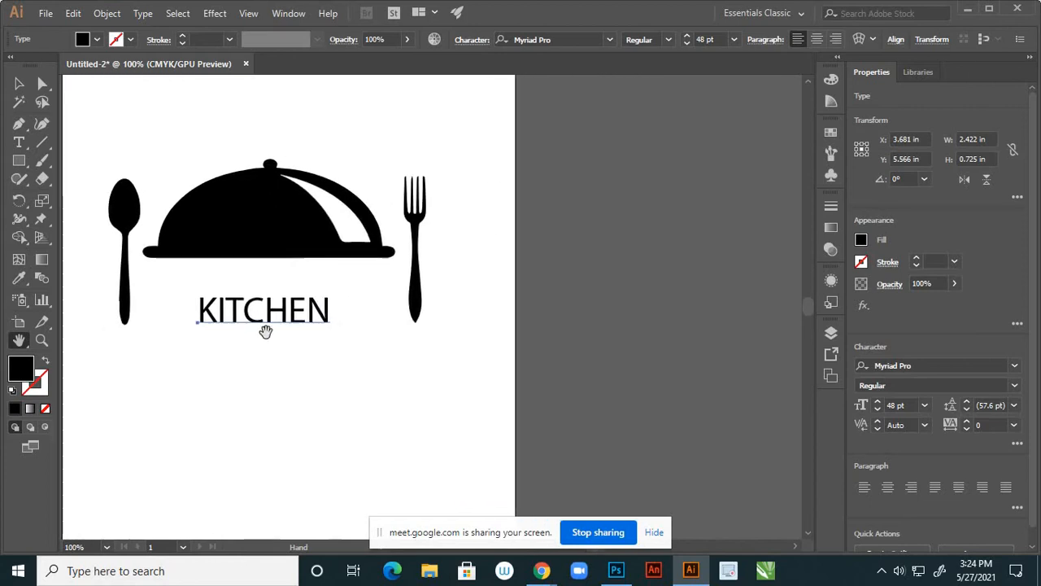
left_click(19, 85)
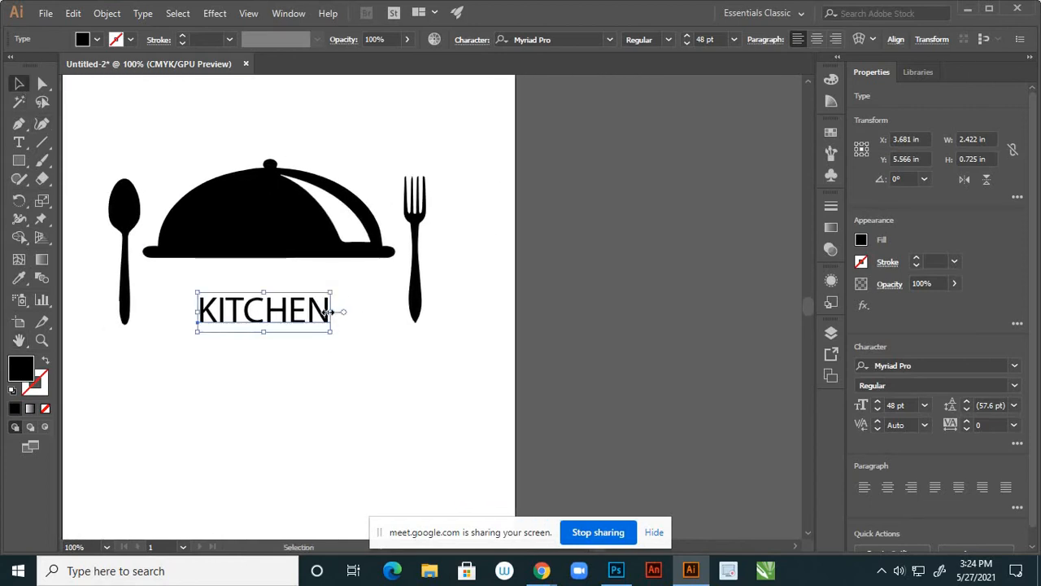
Change the KITCHEN text's font from Myriad Pro to Calisto MT
left_click(610, 40)
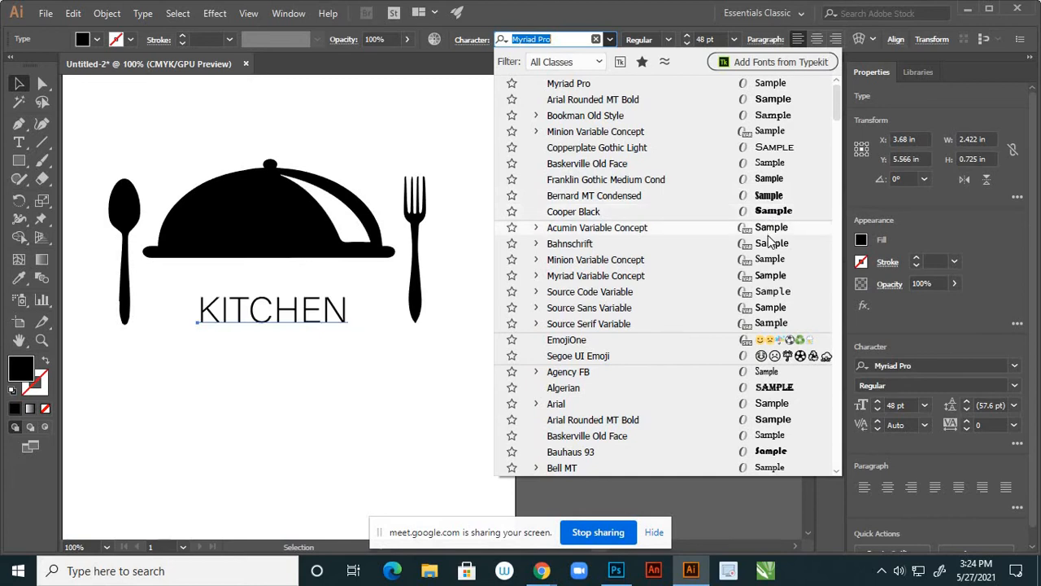
scroll(768, 256, "down", 2)
scroll(769, 257, "down", 1)
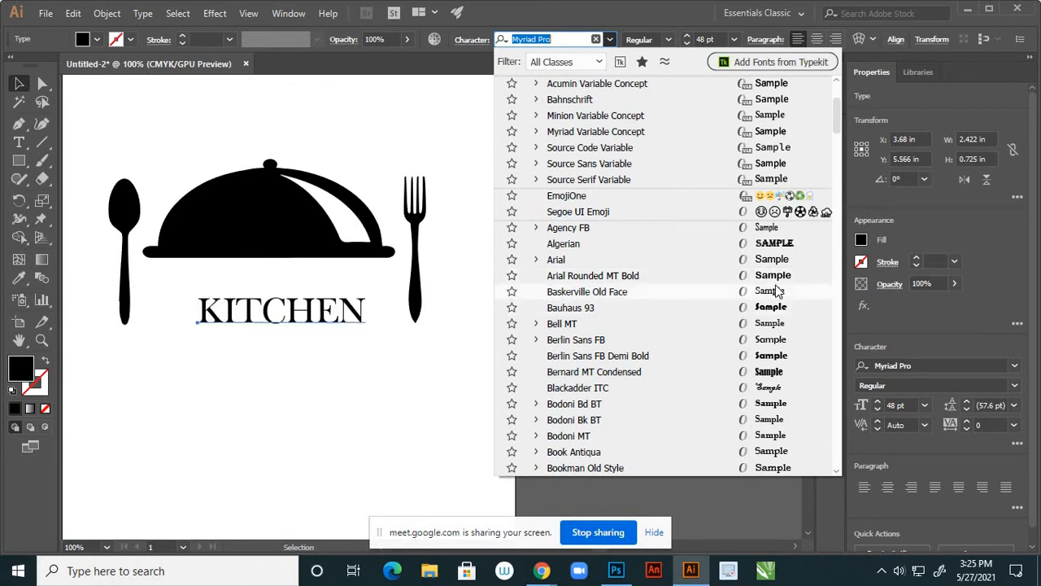
scroll(777, 290, "down", 2)
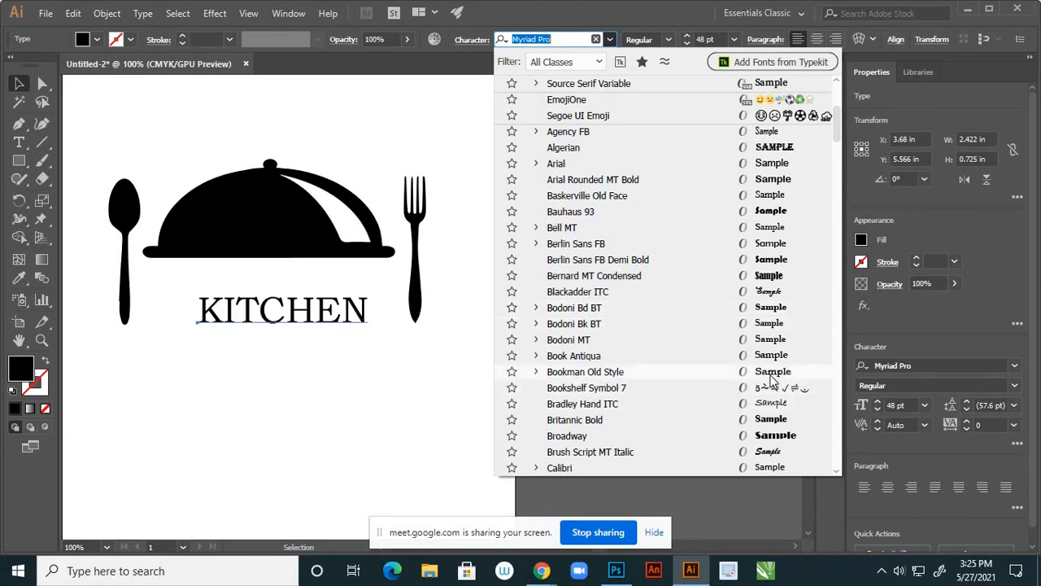
scroll(769, 391, "down", 2)
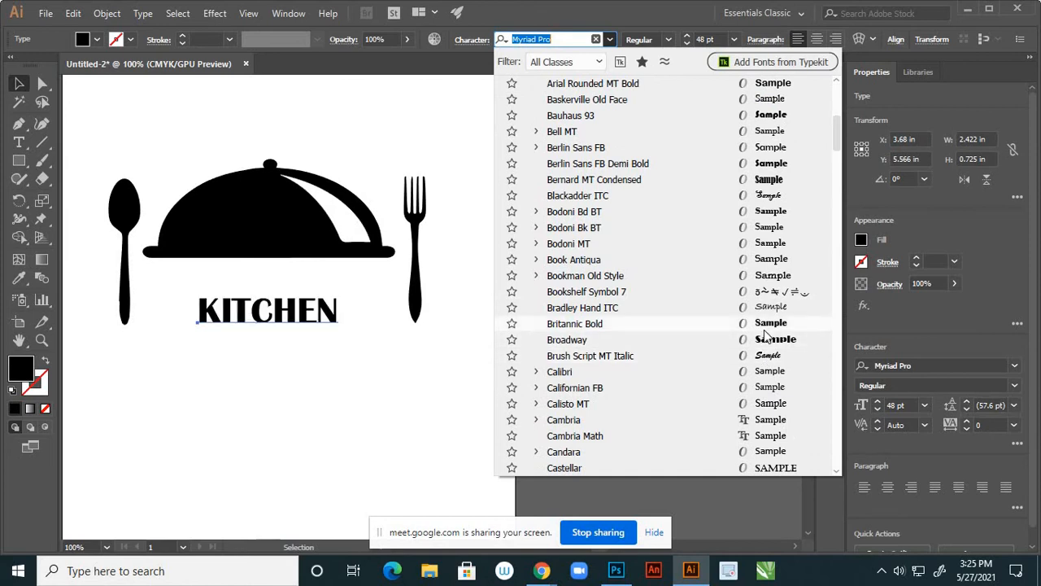
scroll(779, 411, "down", 2)
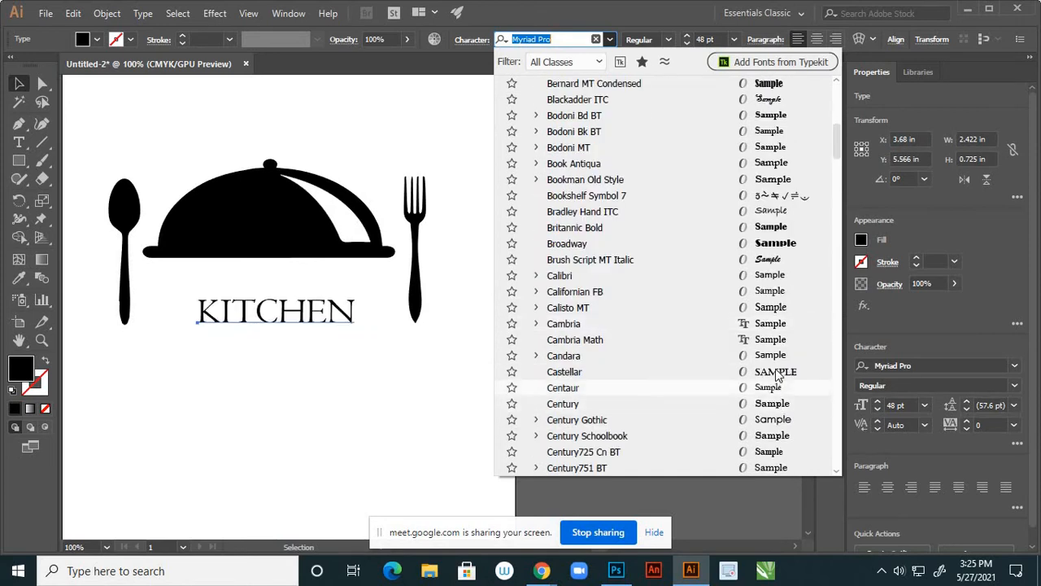
scroll(776, 382, "down", 1)
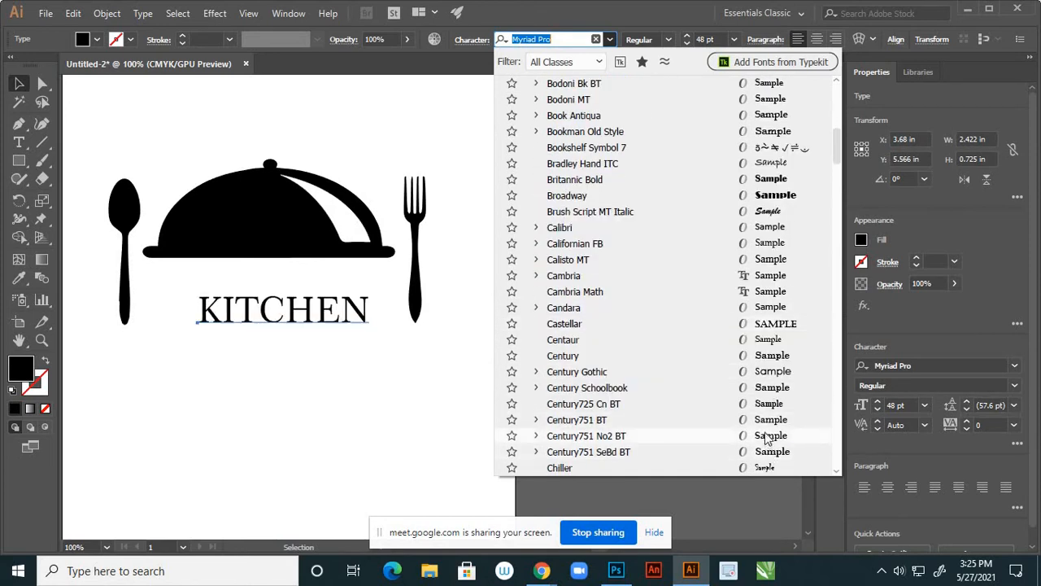
scroll(768, 439, "down", 3)
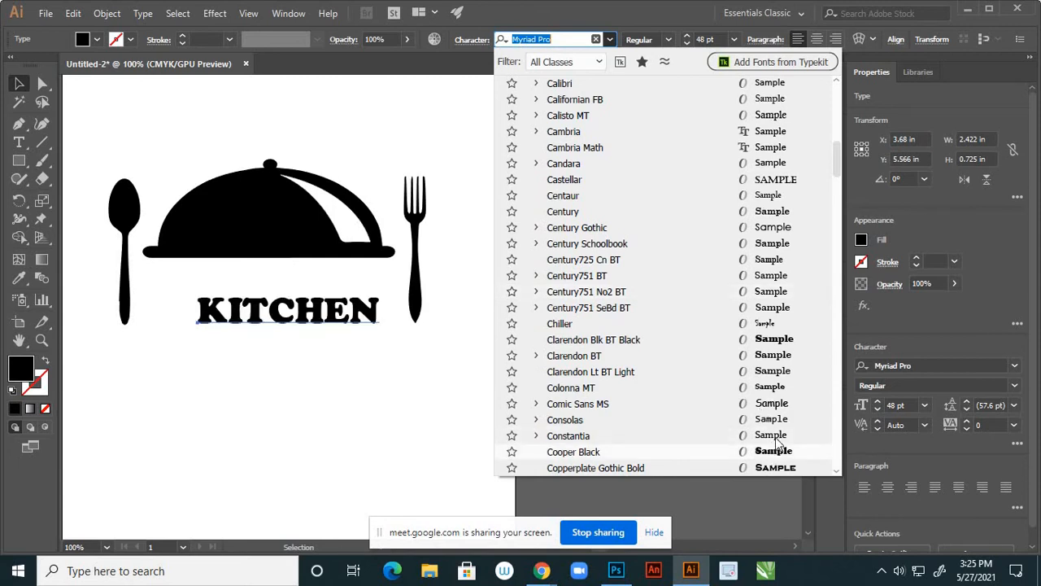
scroll(783, 431, "up", 10)
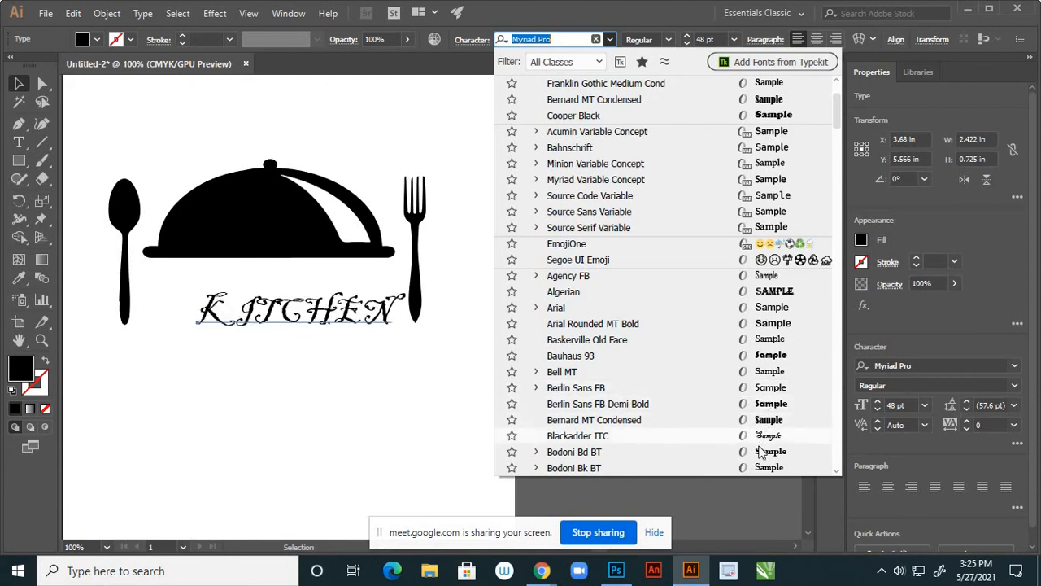
scroll(760, 471, "down", 2)
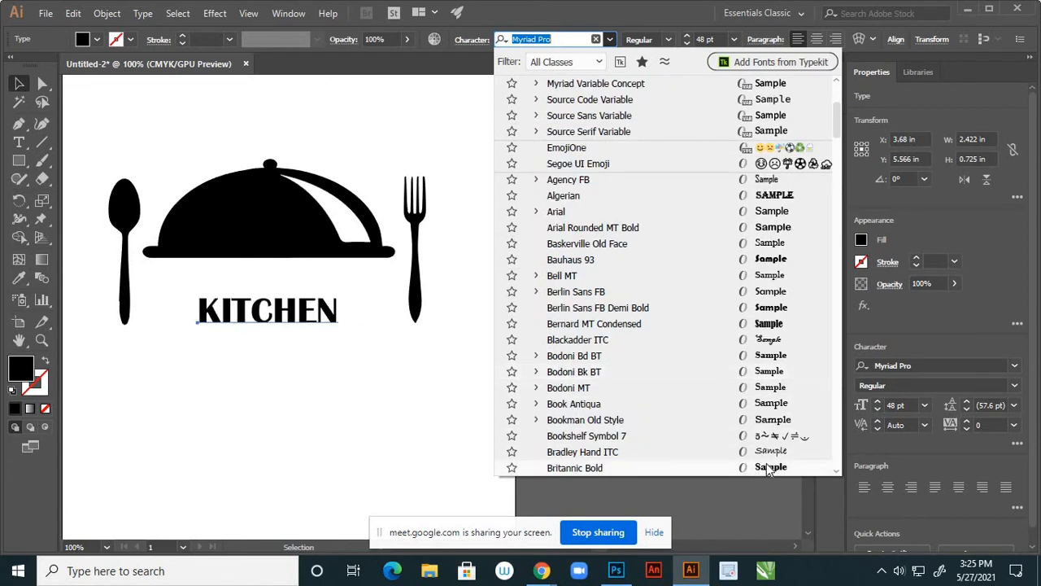
scroll(769, 468, "down", 6)
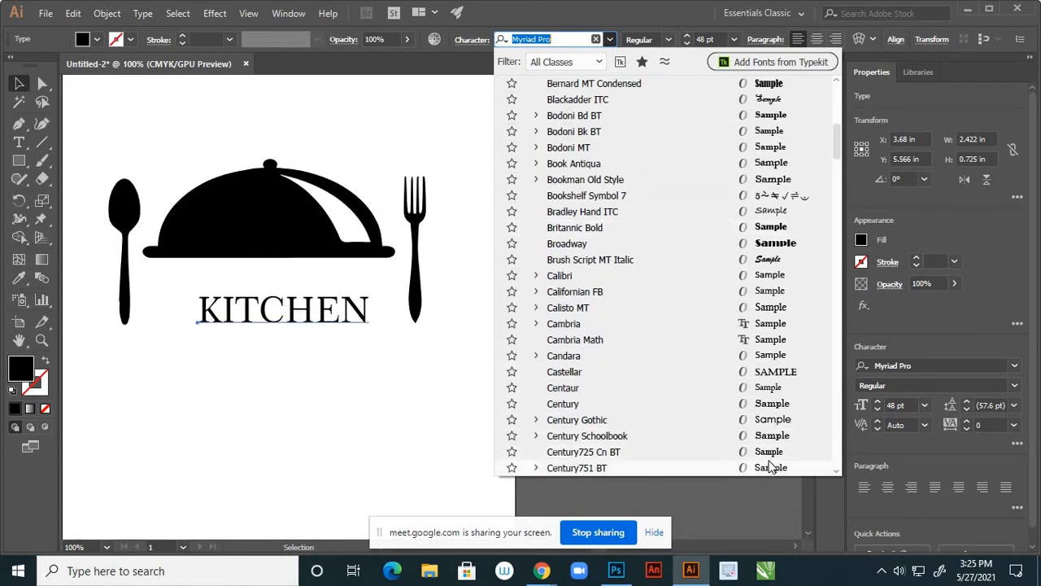
scroll(775, 437, "down", 1)
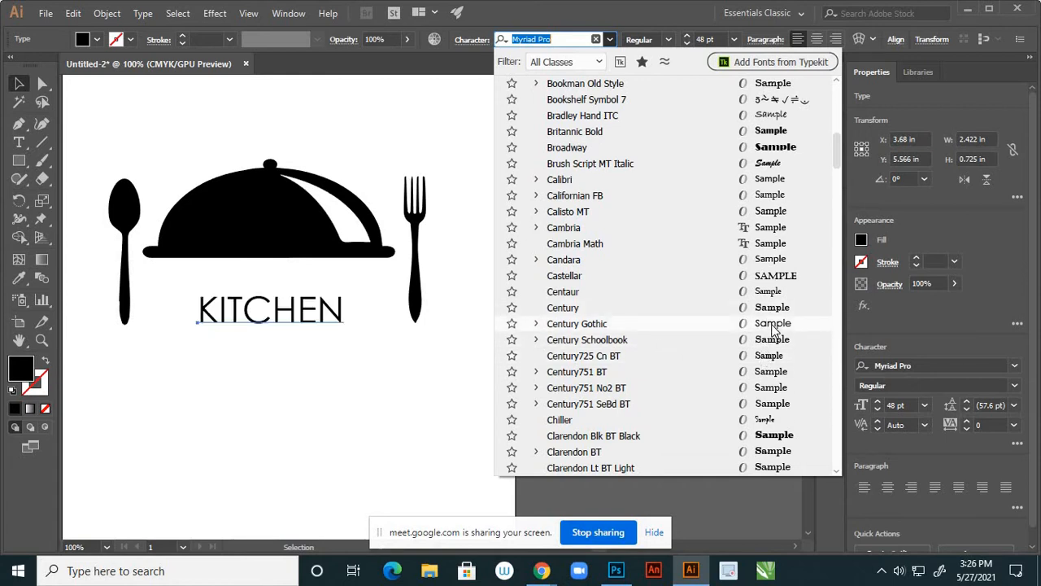
left_click(768, 211)
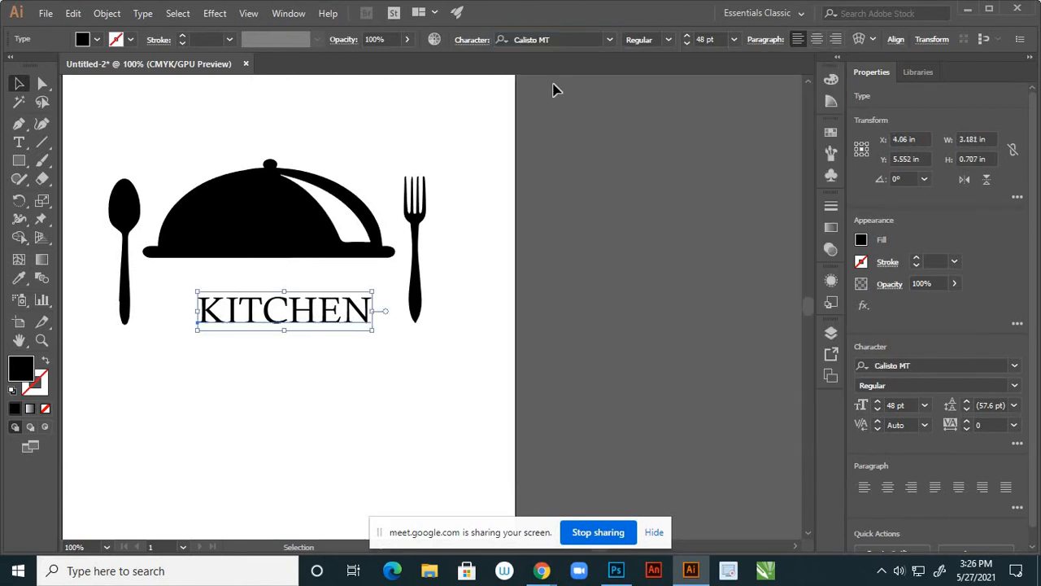
Make KITCHEN bold, scale it to about 65.86 pt, and fit it between the spoon and fork
left_click(668, 39)
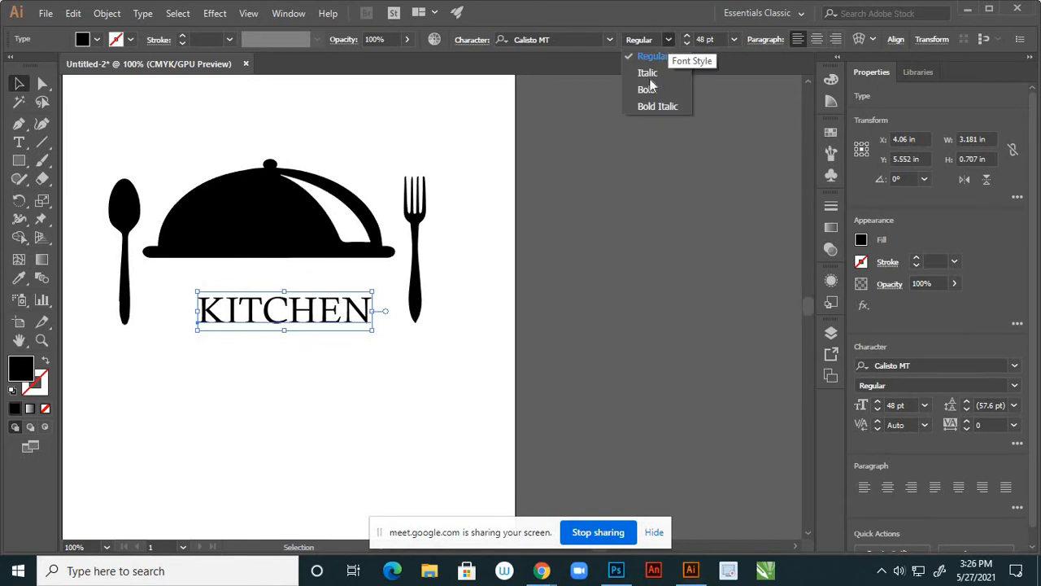
left_click(646, 90)
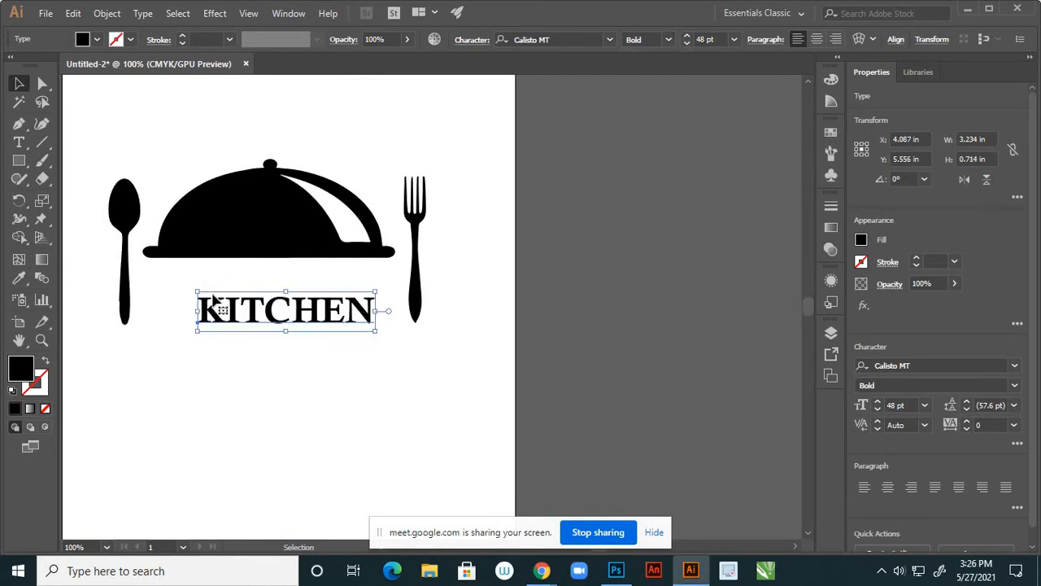
scroll(433, 291, "down", 1)
scroll(312, 310, "up", 1)
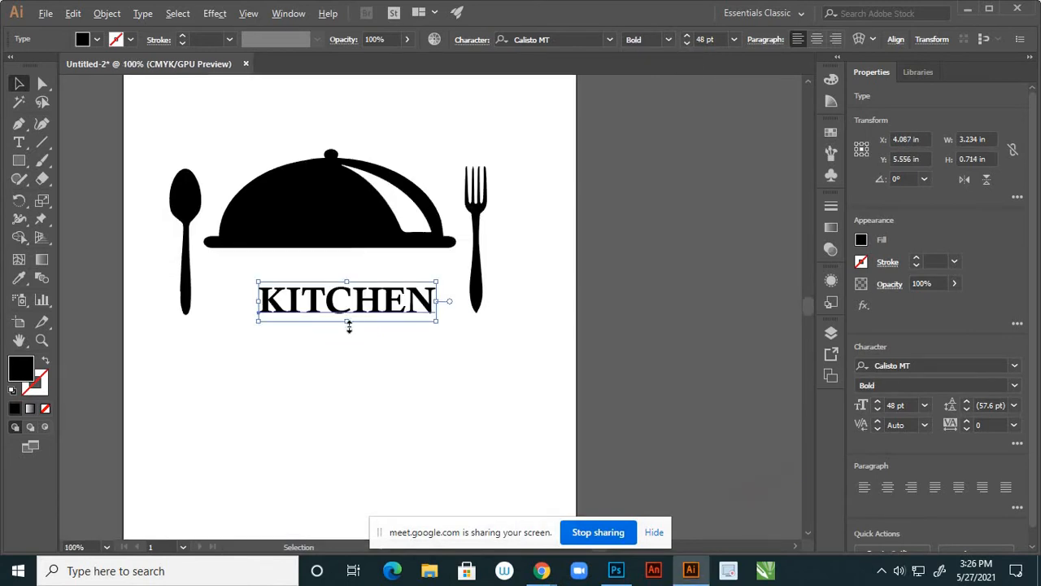
left_click_drag(361, 307, 338, 288)
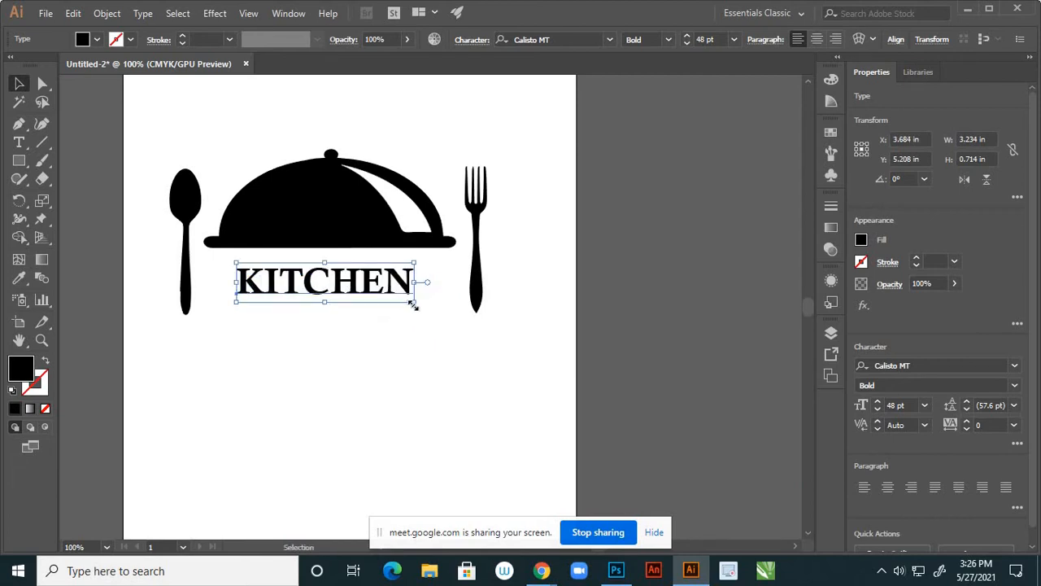
left_click_drag(413, 304, 447, 321)
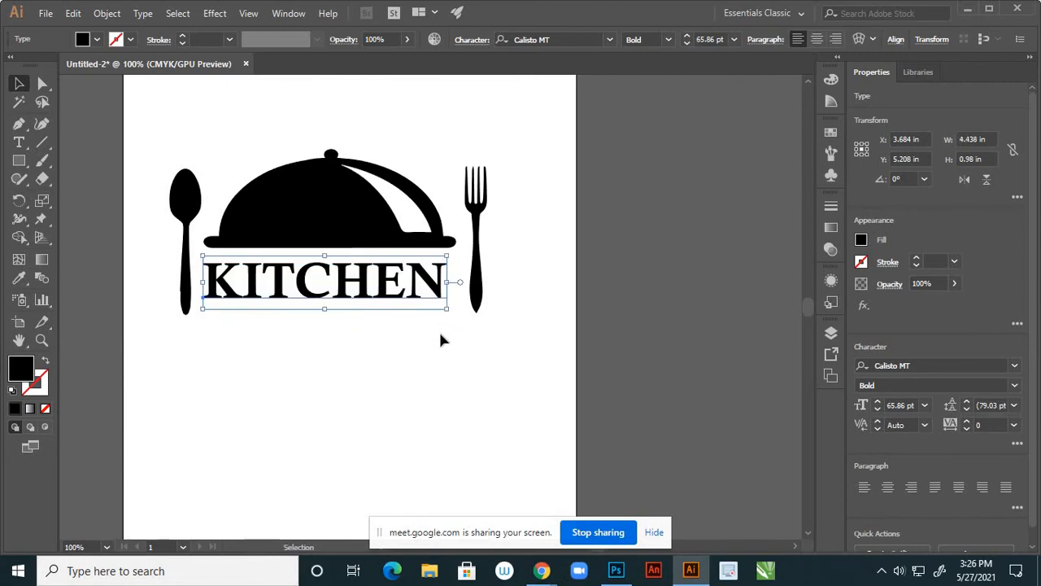
key("Right")
key("Right")
key("Right")
key("Right")
key("Right")
key("Right")
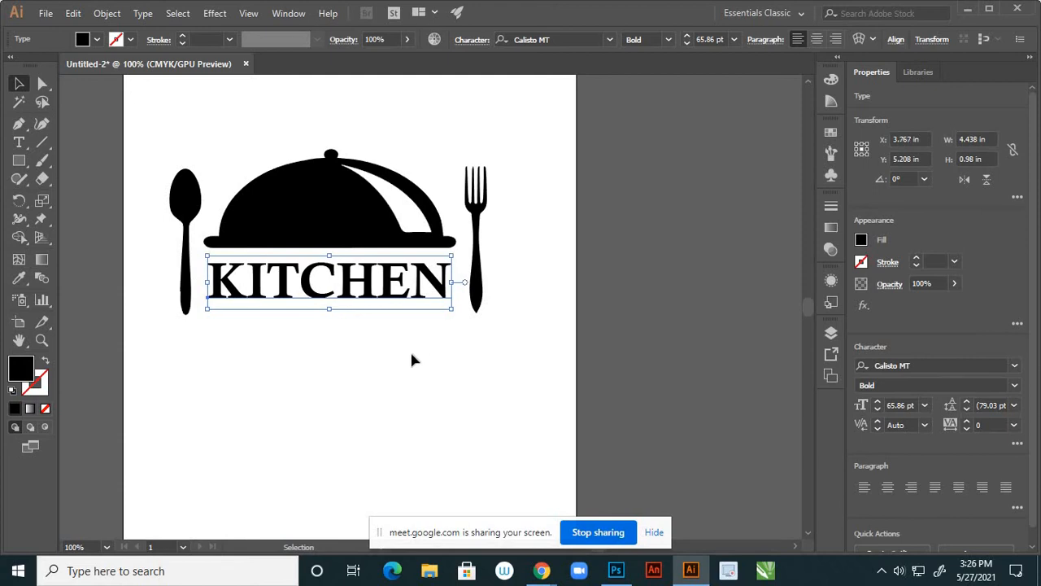
left_click(413, 358)
scroll(455, 293, "down", 3)
scroll(454, 298, "down", 2)
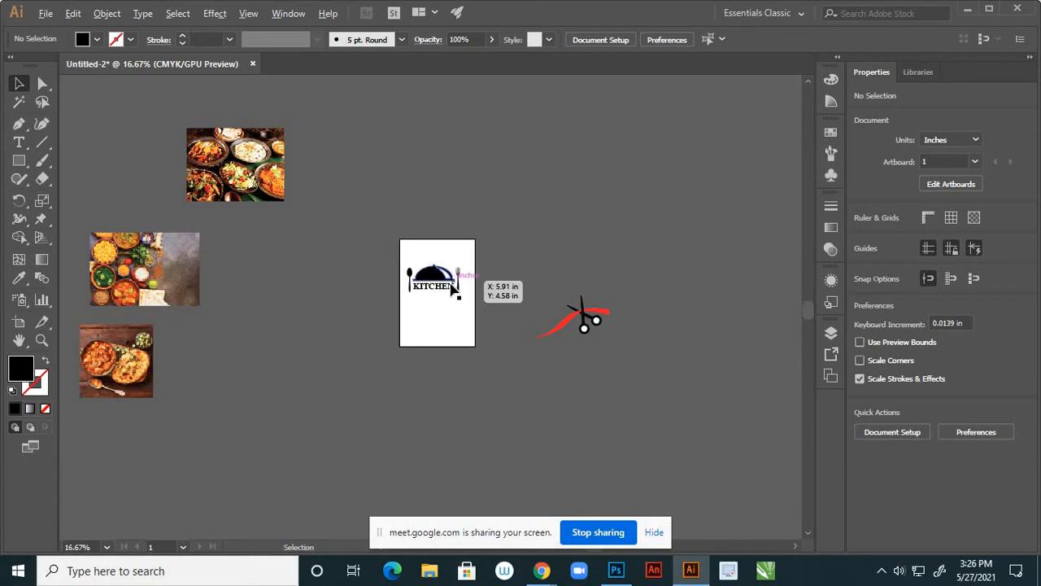
Group the spoon, cloche, fork and KITCHEN pieces and park the logo below-left of the artboard
scroll(449, 286, "up", 3)
left_click(438, 299)
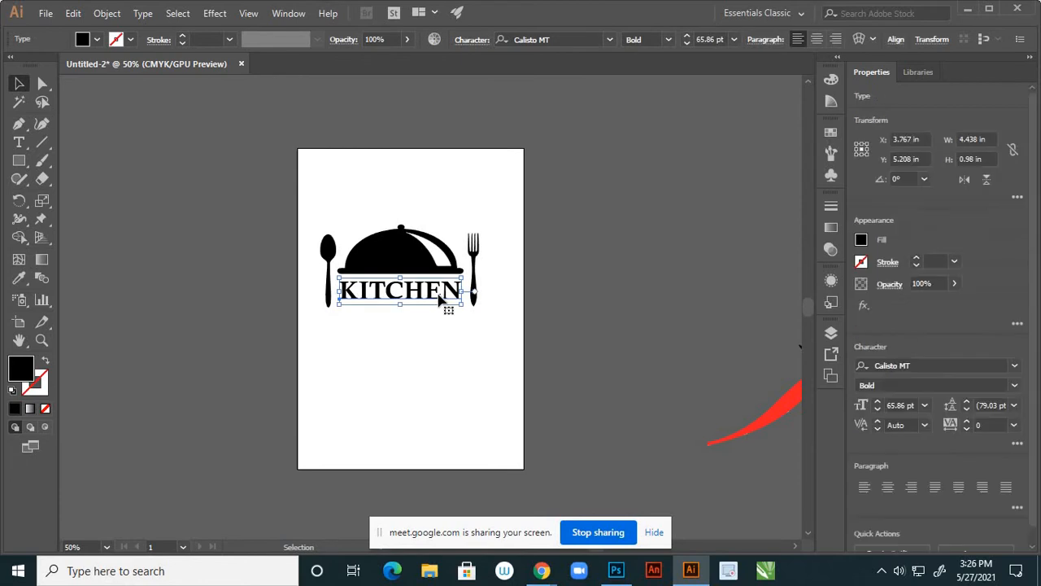
left_click(442, 349)
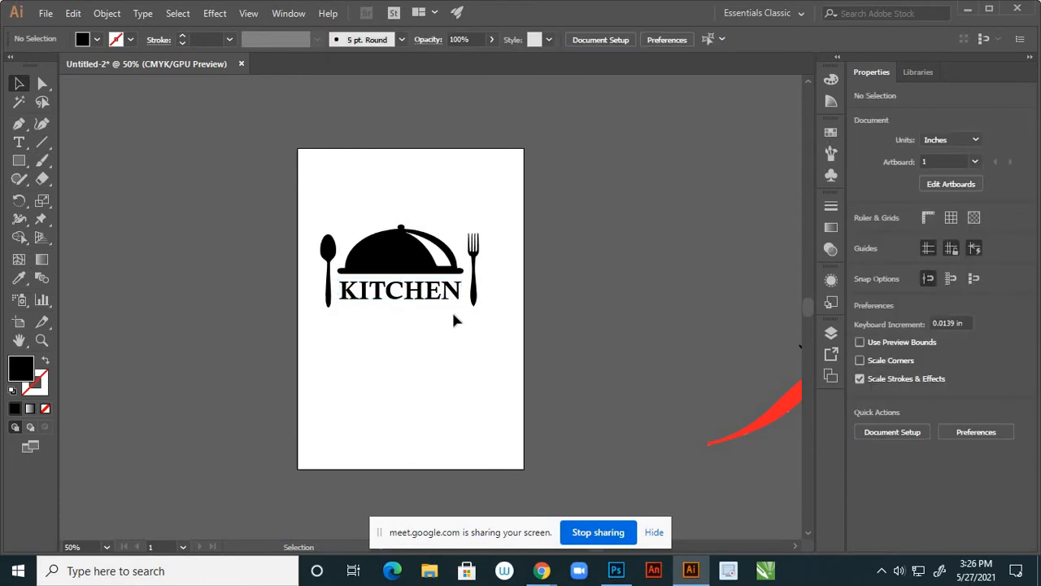
left_click_drag(315, 197, 506, 341)
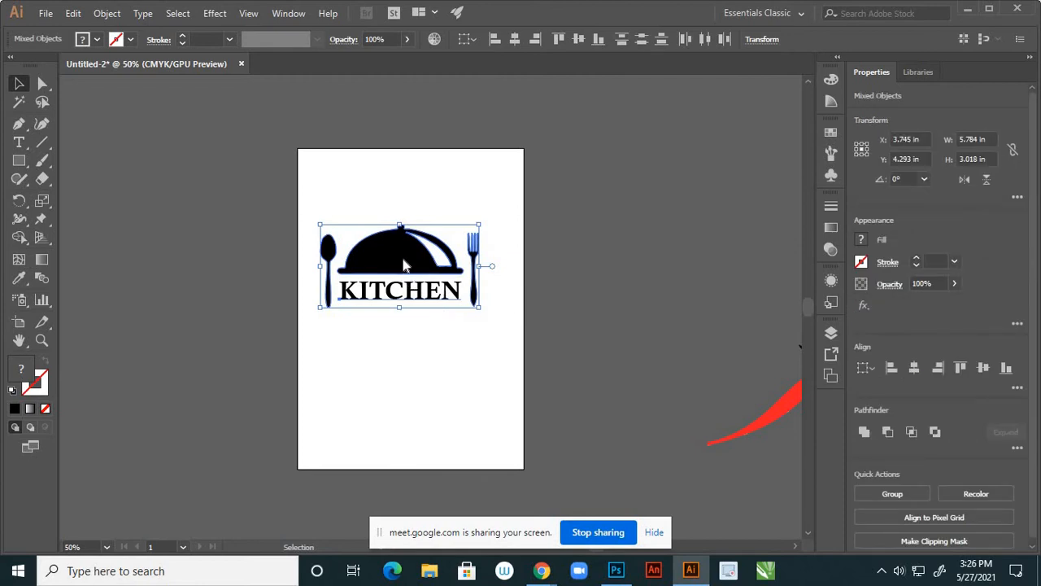
right_click(404, 260)
left_click(433, 351)
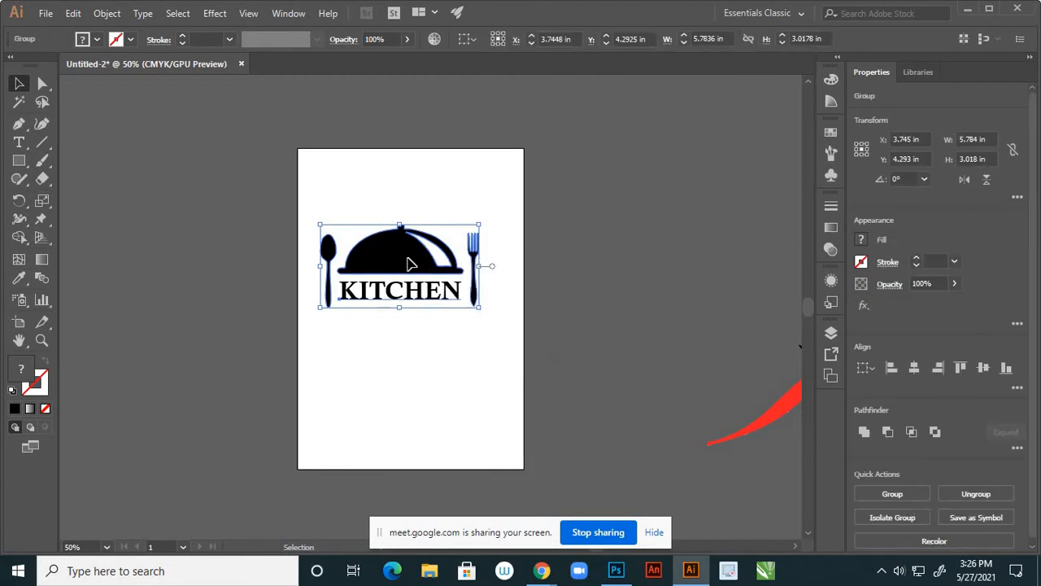
left_click_drag(406, 265, 298, 413)
scroll(397, 269, "down", 2, "alt")
left_click(468, 412)
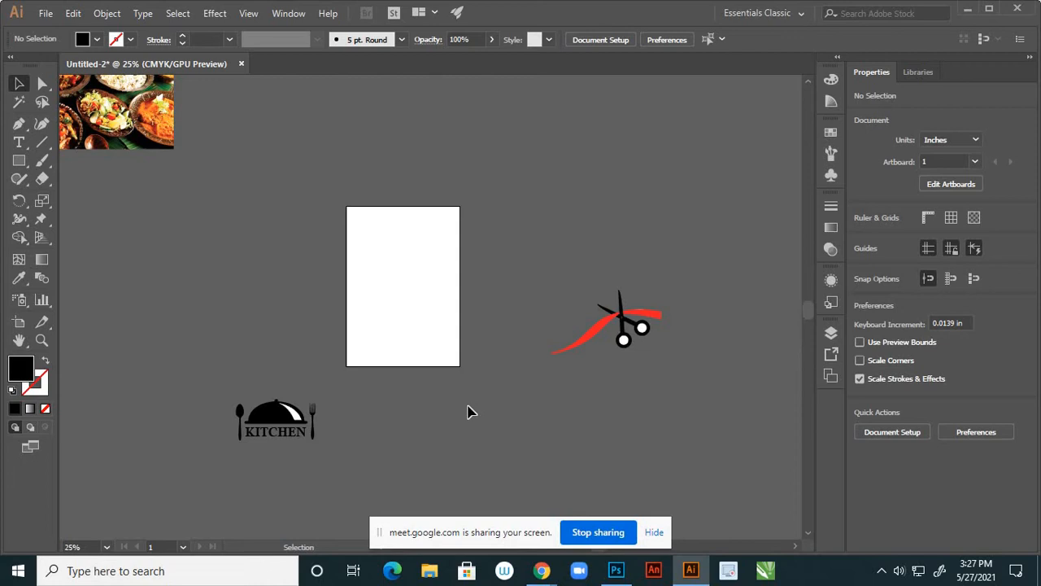
scroll(495, 379, "down", 2, "alt")
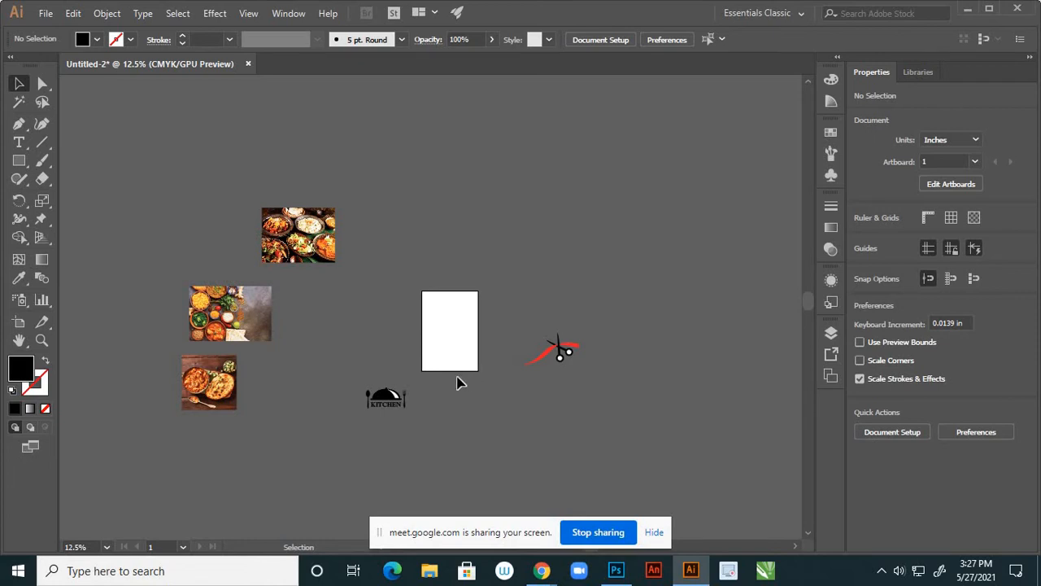
scroll(396, 415, "up", 2, "alt")
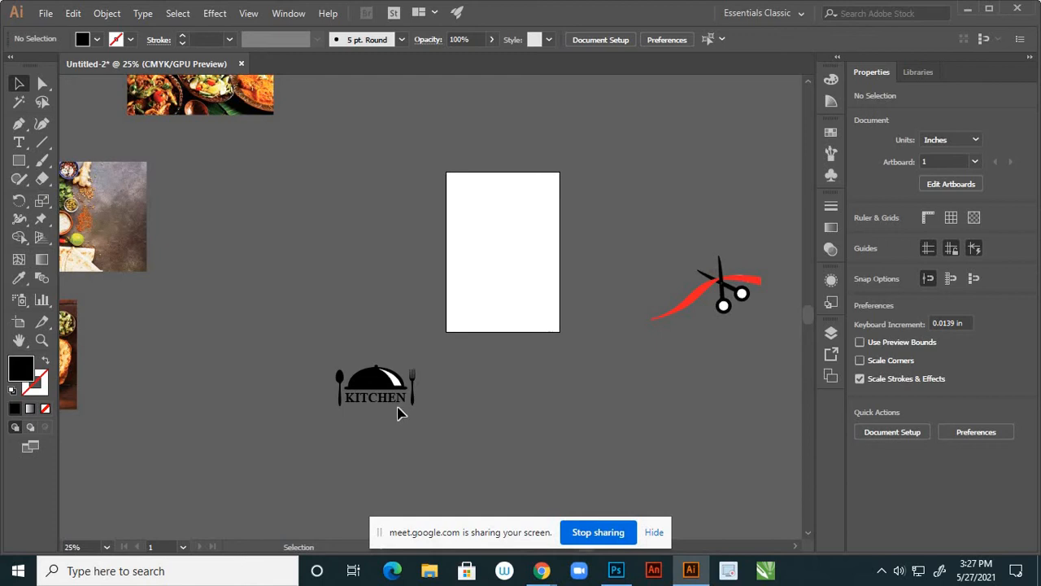
Type the 36 pt headline 'Multicuisine Indian Restaurant' on the artboard
left_click(19, 142)
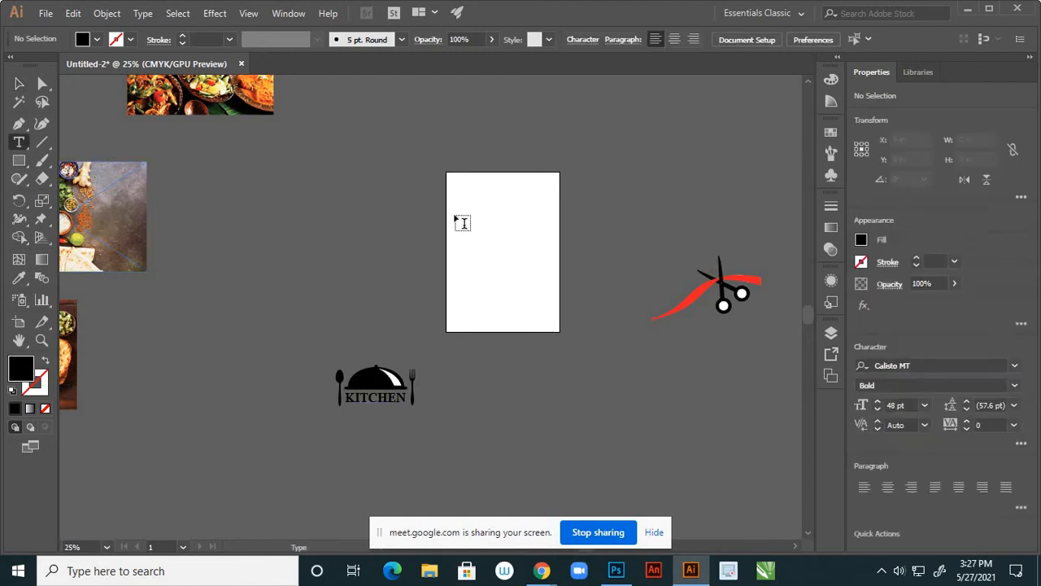
scroll(463, 227, "up", 3, "alt")
left_click(470, 244)
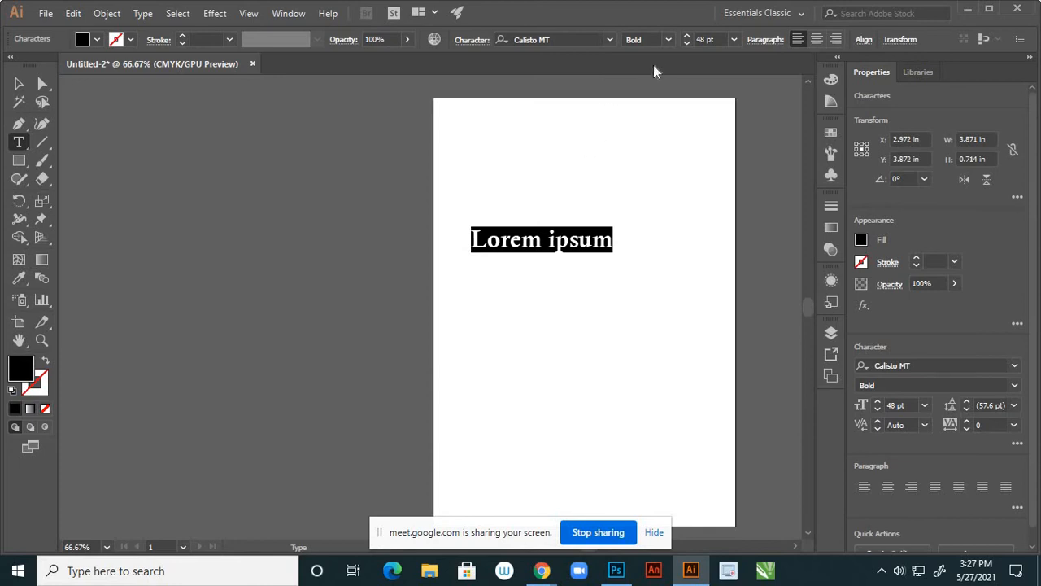
left_click(734, 40)
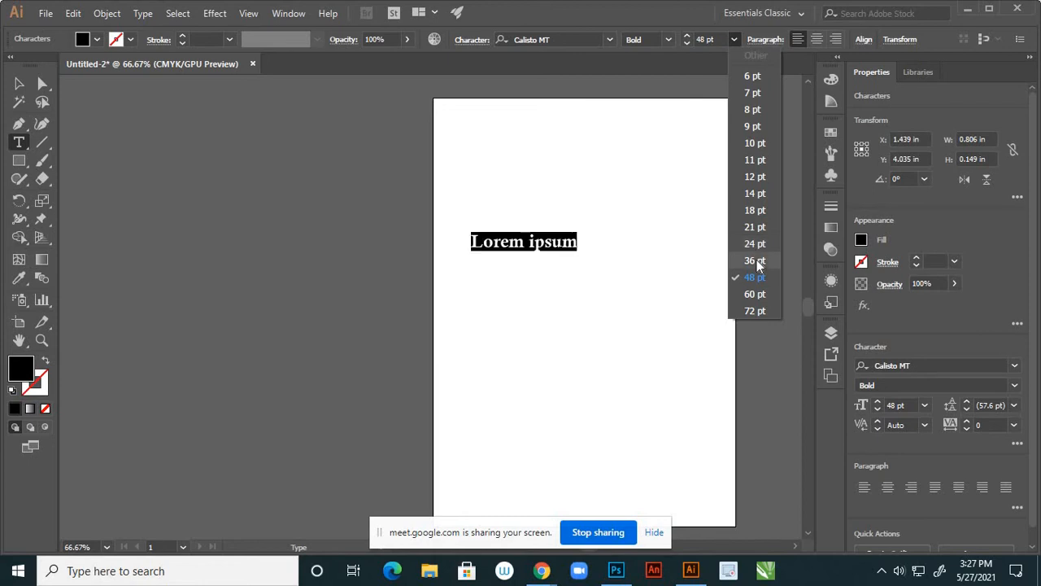
left_click(755, 261)
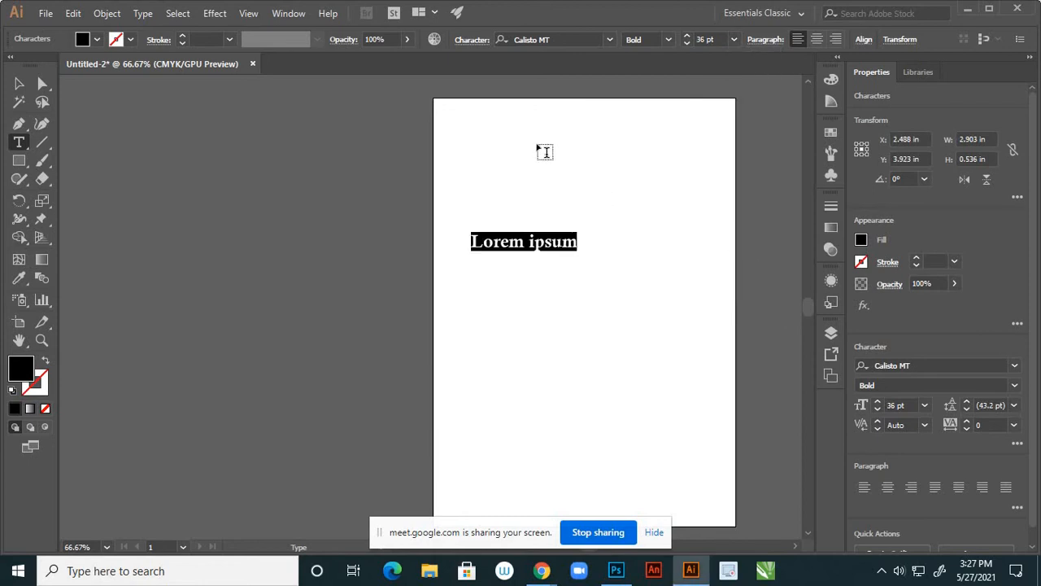
type("m")
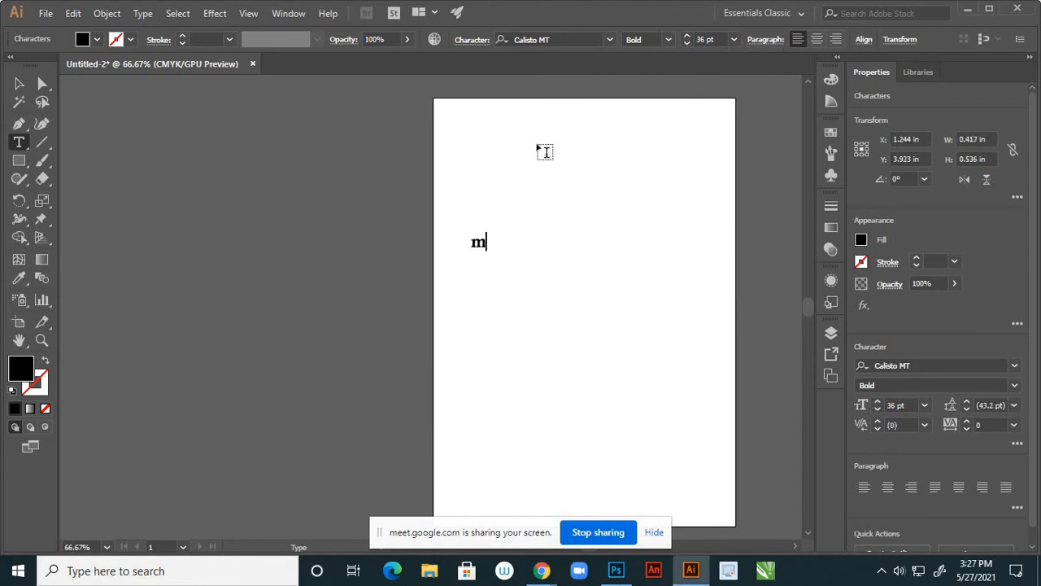
key("BackSpace")
type("m")
key("BackSpace")
type("Multi")
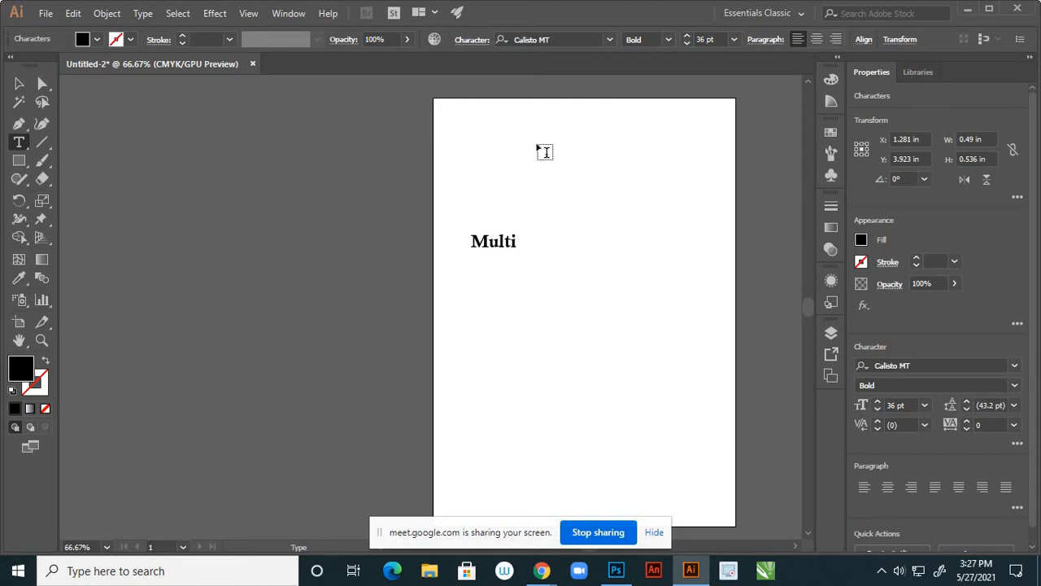
type("cuisine In")
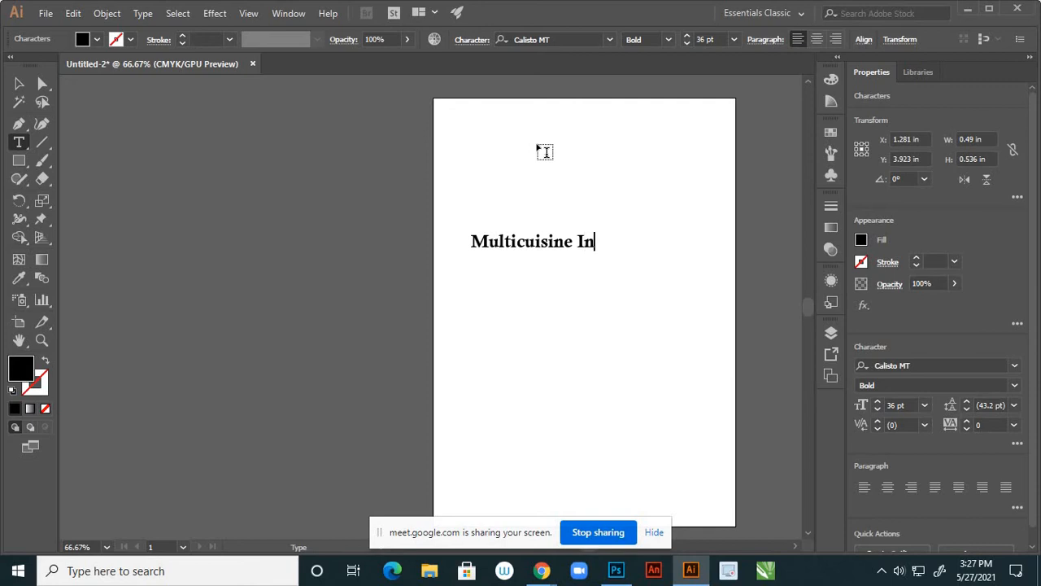
type("dian Re")
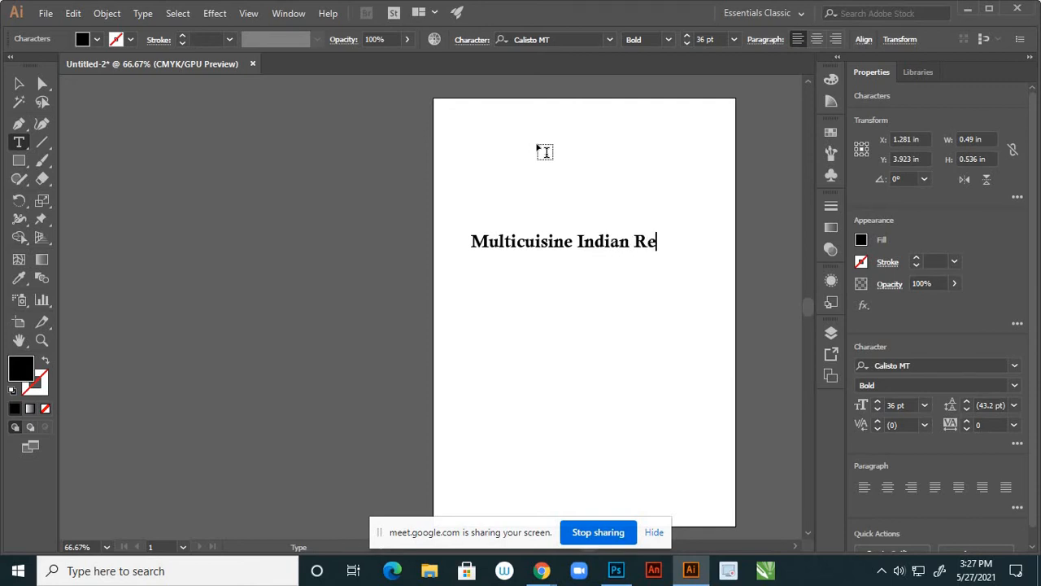
type("staurant")
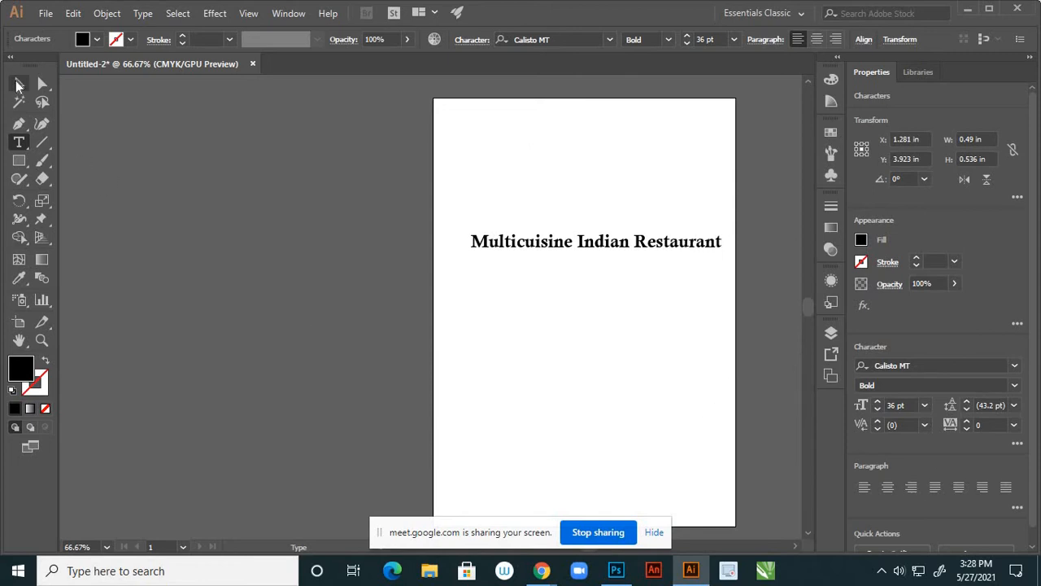
left_click(18, 83)
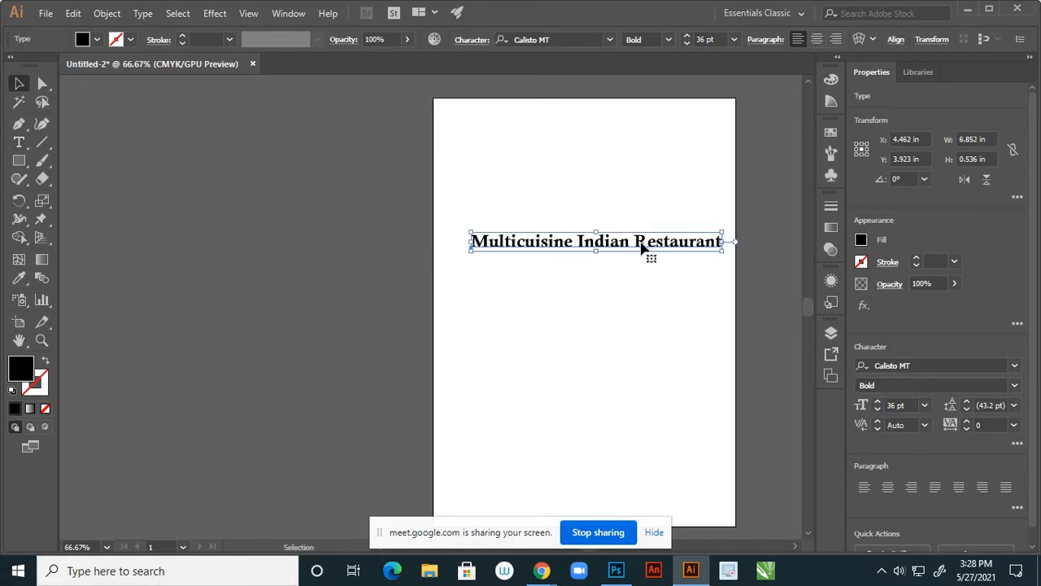
Duplicate the headline just below and change the copy to 'Cordinally Inviting You All'
left_click_drag(643, 246, 627, 279)
left_click(19, 142)
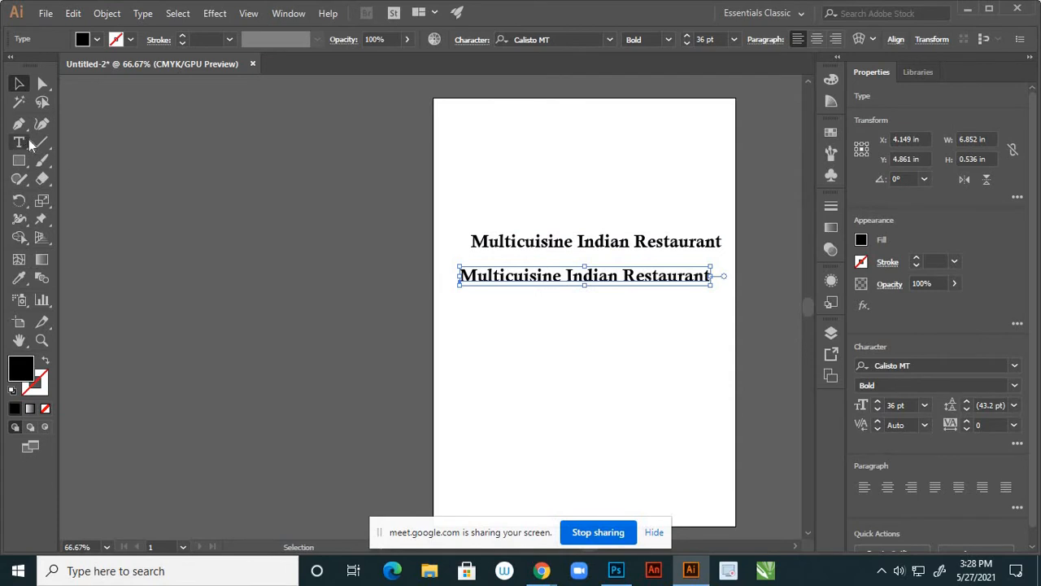
left_click(714, 281)
key("BackSpace")
key("BackSpace")
key("BackSpace")
key("BackSpace")
key("BackSpace")
key("BackSpace")
key("BackSpace")
key("BackSpace")
key("BackSpace")
key("BackSpace")
key("BackSpace")
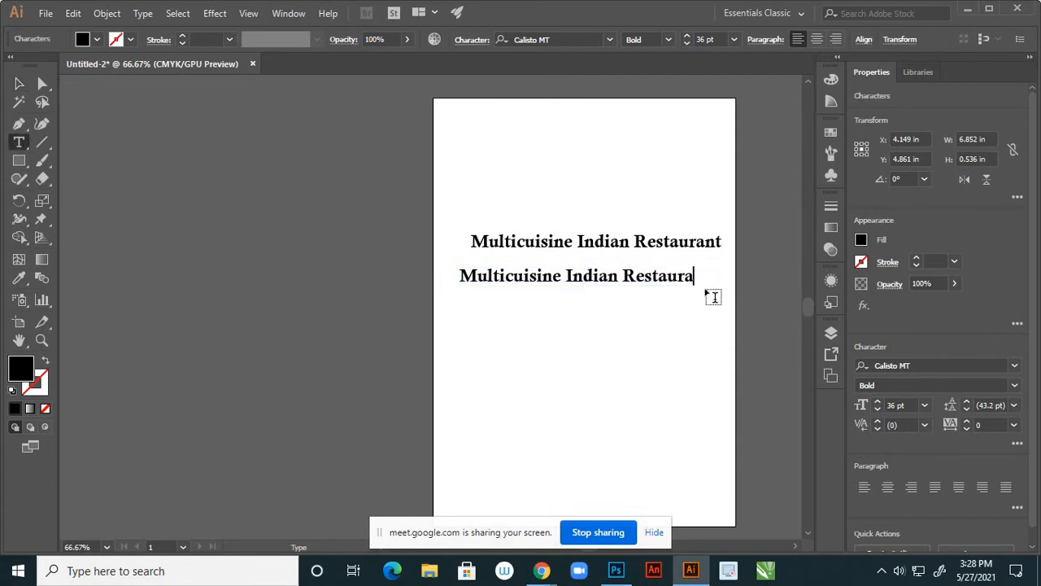
key("BackSpace")
key("BackSpace")
key("BackSpace")
key("BackSpace")
key("BackSpace")
key("BackSpace")
key("BackSpace")
key("BackSpace")
key("BackSpace")
key("BackSpace")
key("BackSpace")
key("BackSpace")
key("BackSpace")
key("BackSpace")
key("BackSpace")
key("BackSpace")
key("BackSpace")
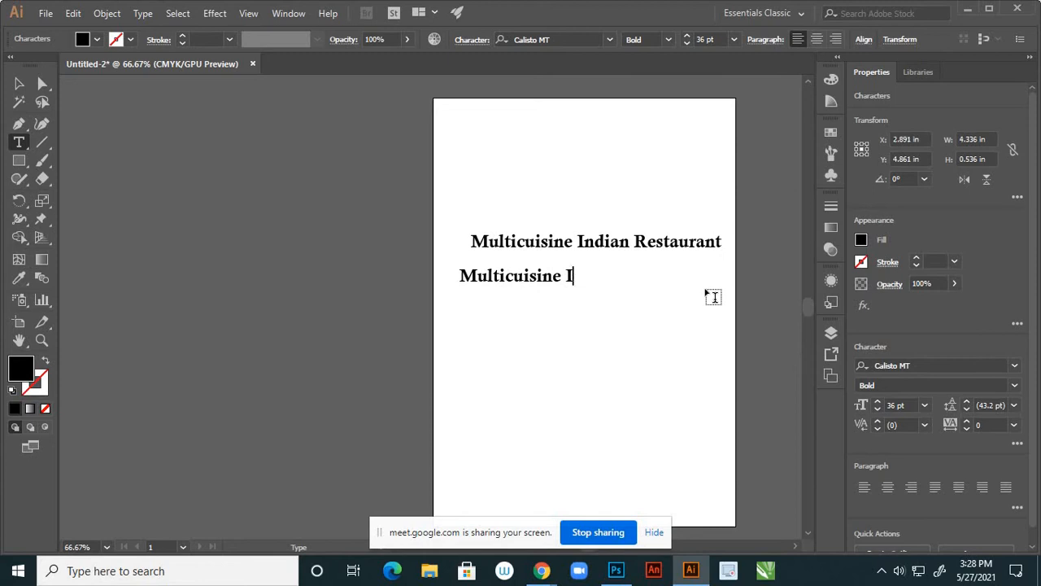
key("BackSpace")
key("BackSpace")
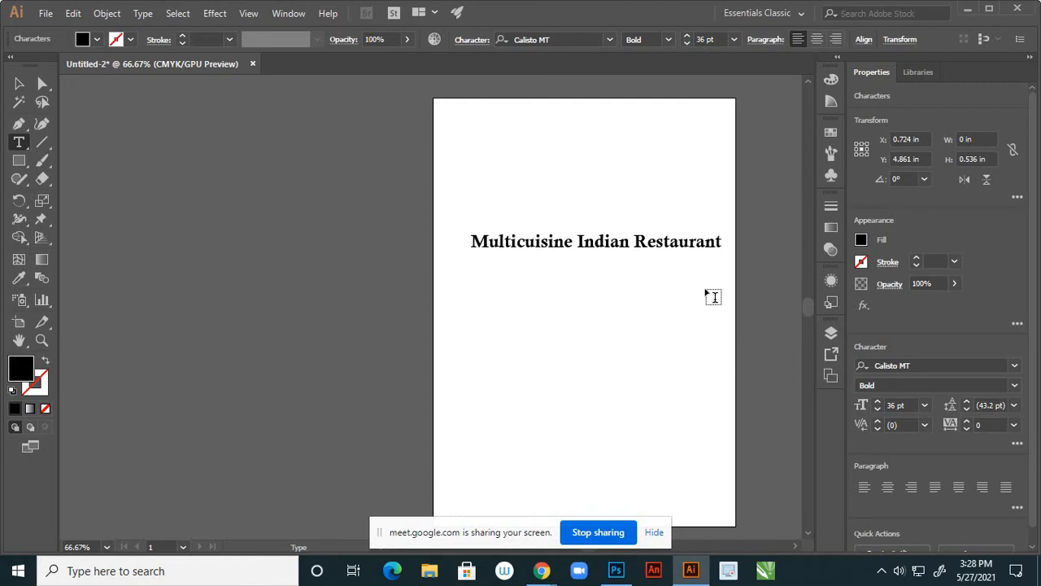
type("Cordina")
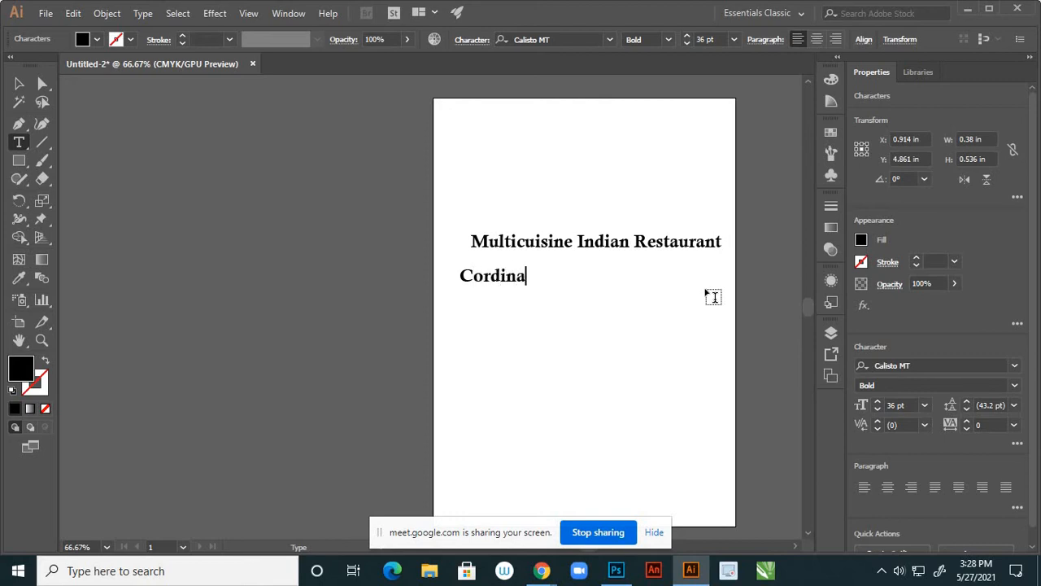
type("lly")
type("Inviti")
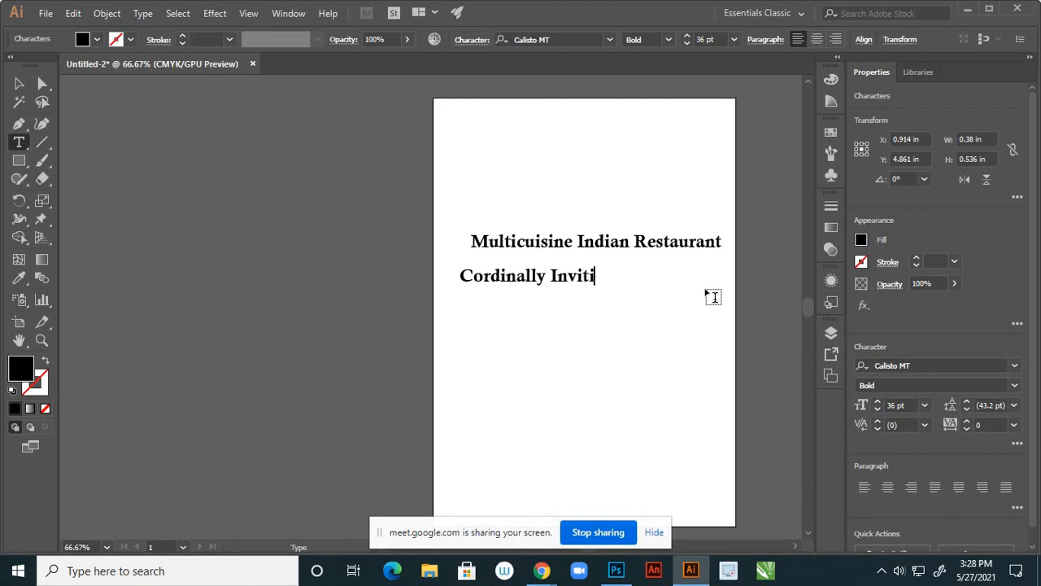
type("ng You A")
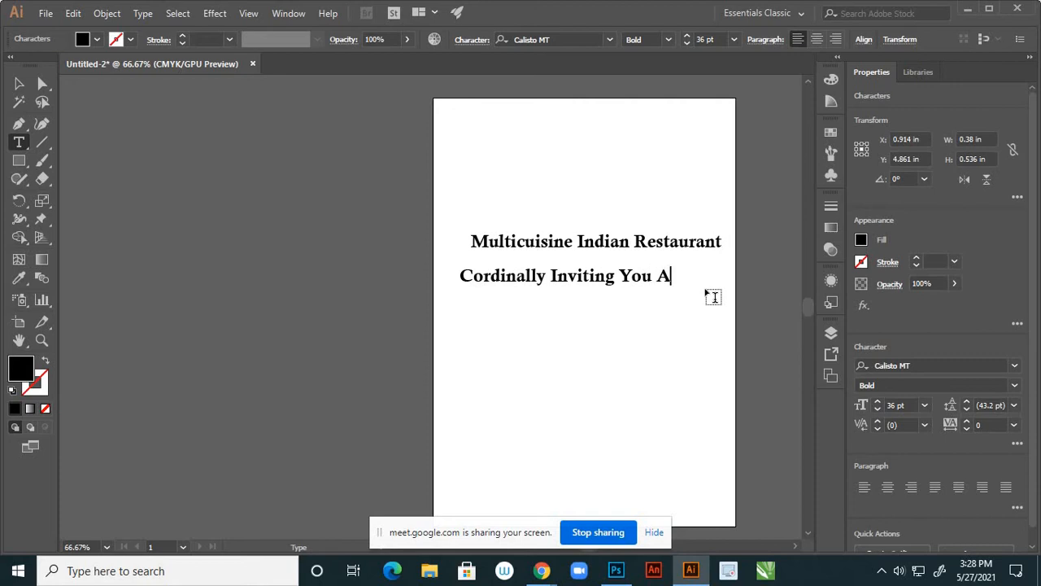
type("ll")
left_click(18, 83)
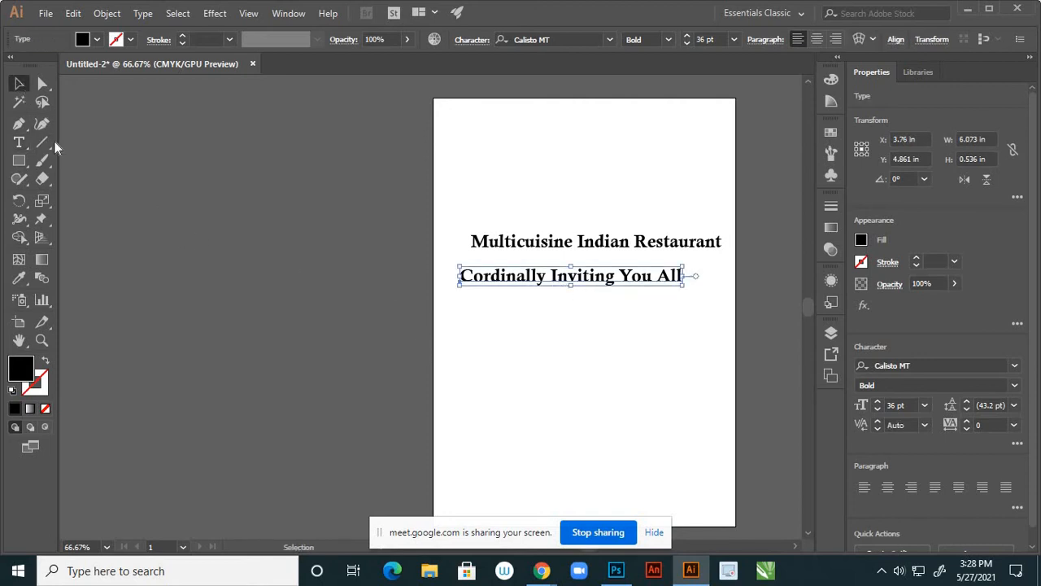
Add the lines 'GRAND OPENING' and 'On' beneath the invitation line
left_click(19, 142)
left_click(461, 339)
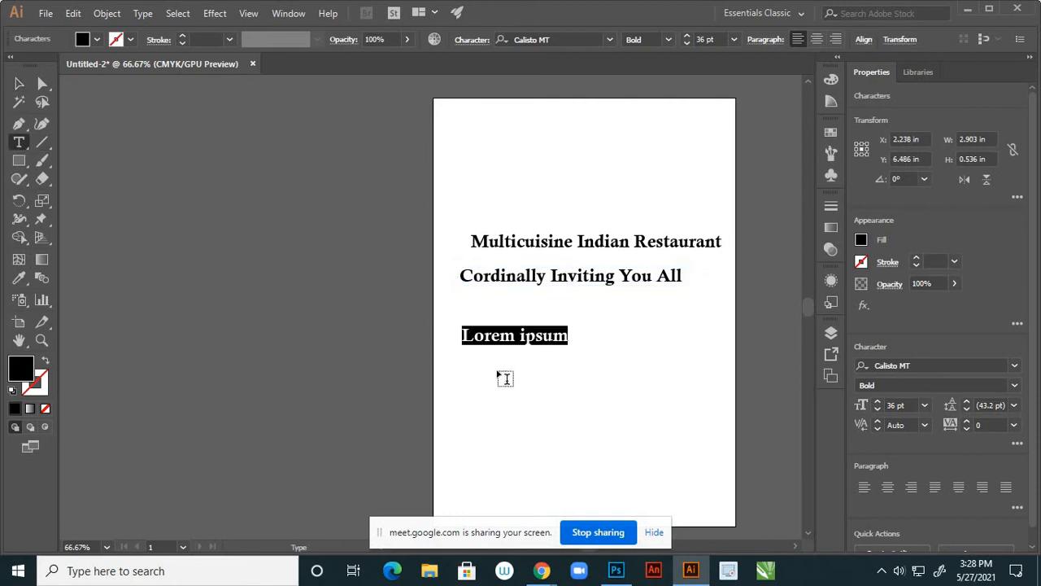
type("g")
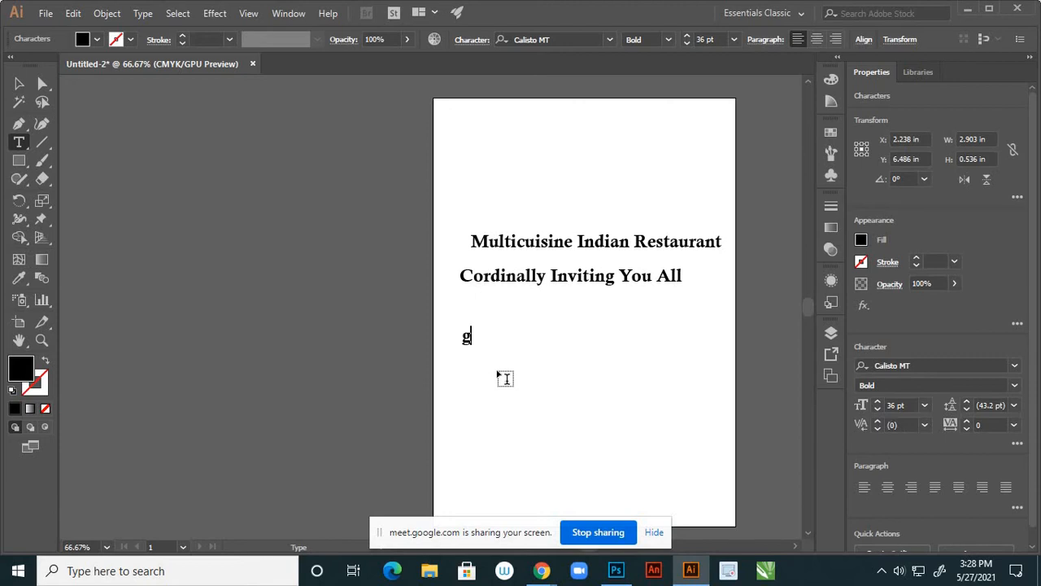
key("BackSpace")
type("GRAN")
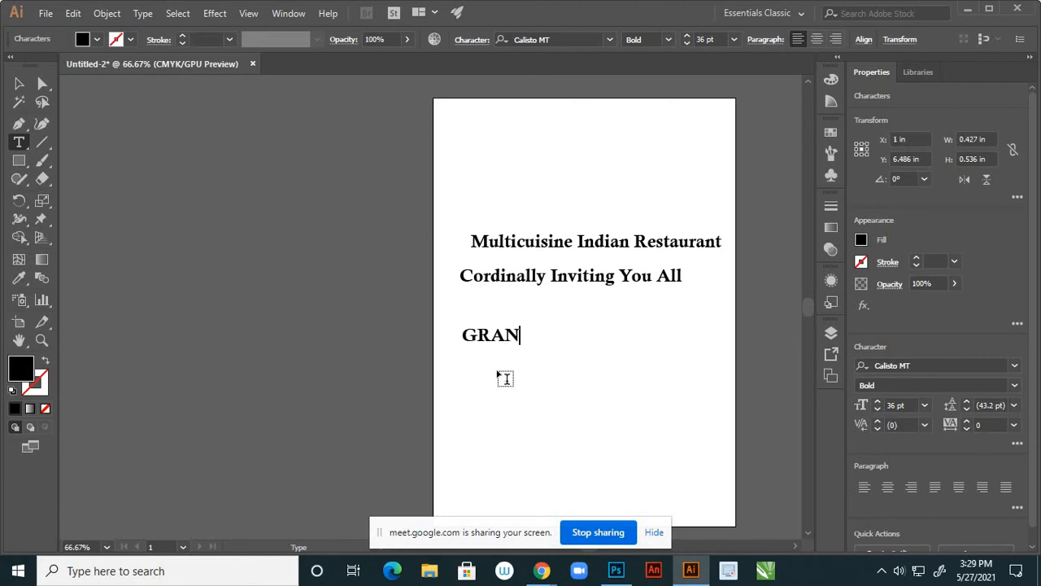
type("D OPENING")
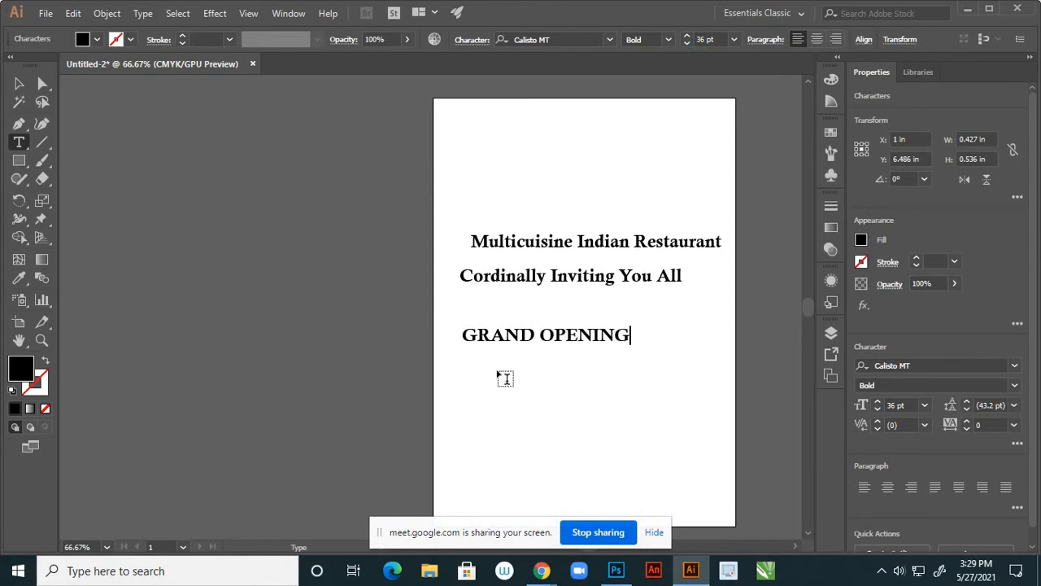
left_click(19, 83)
left_click(538, 340)
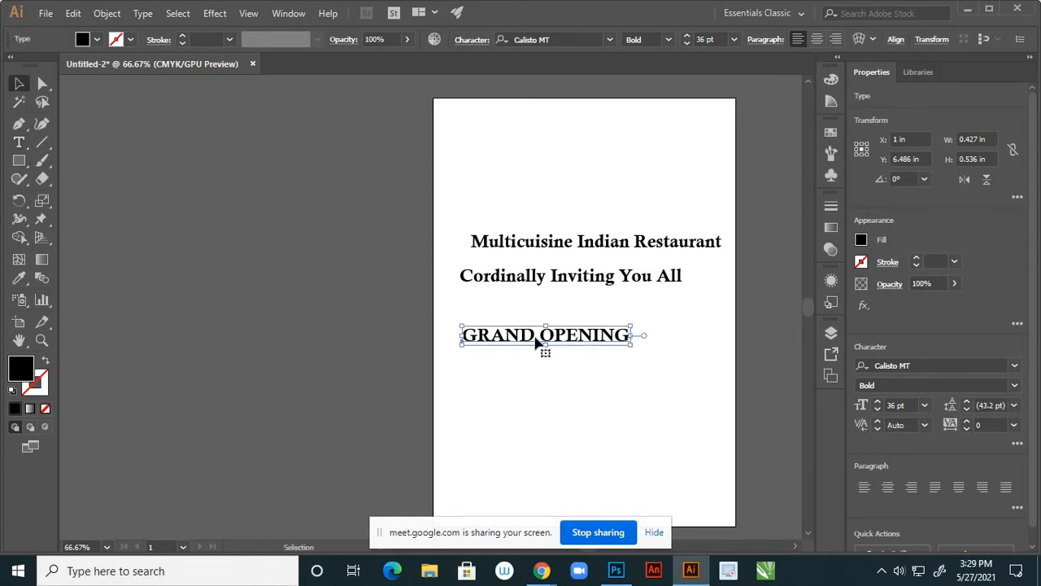
left_click_drag(594, 330, 615, 311)
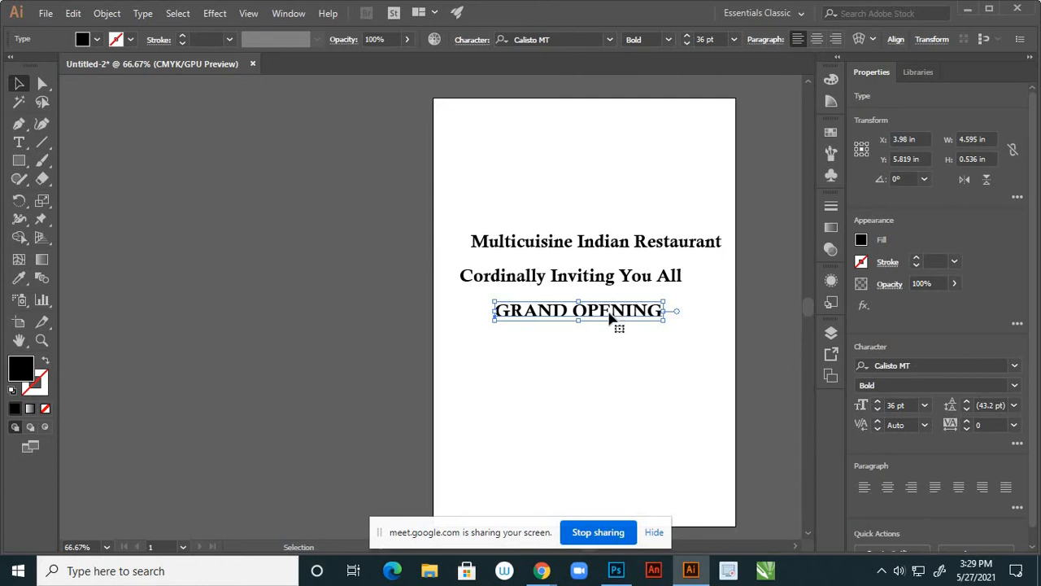
left_click(18, 143)
left_click(535, 350)
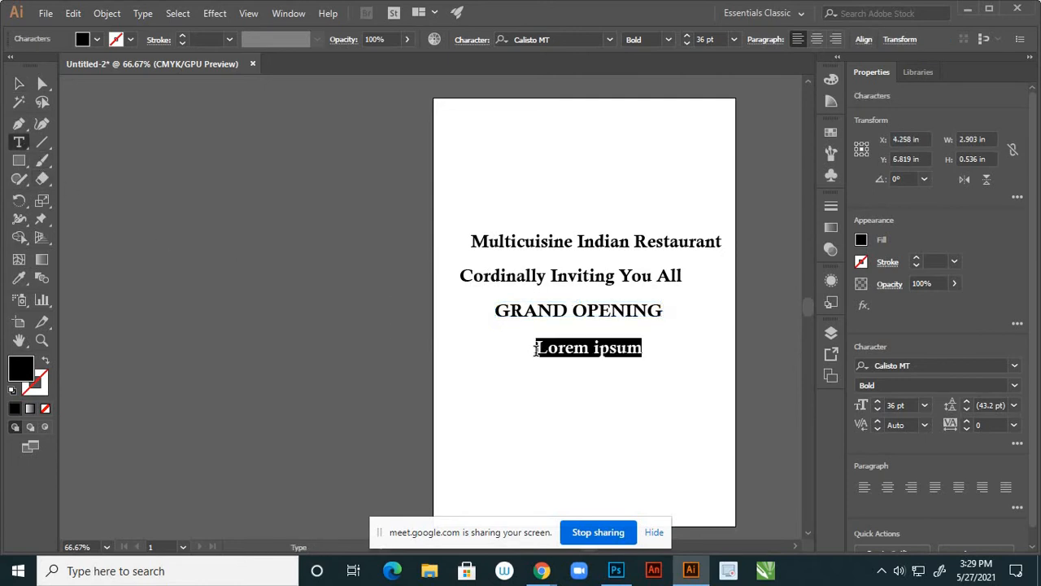
type("On")
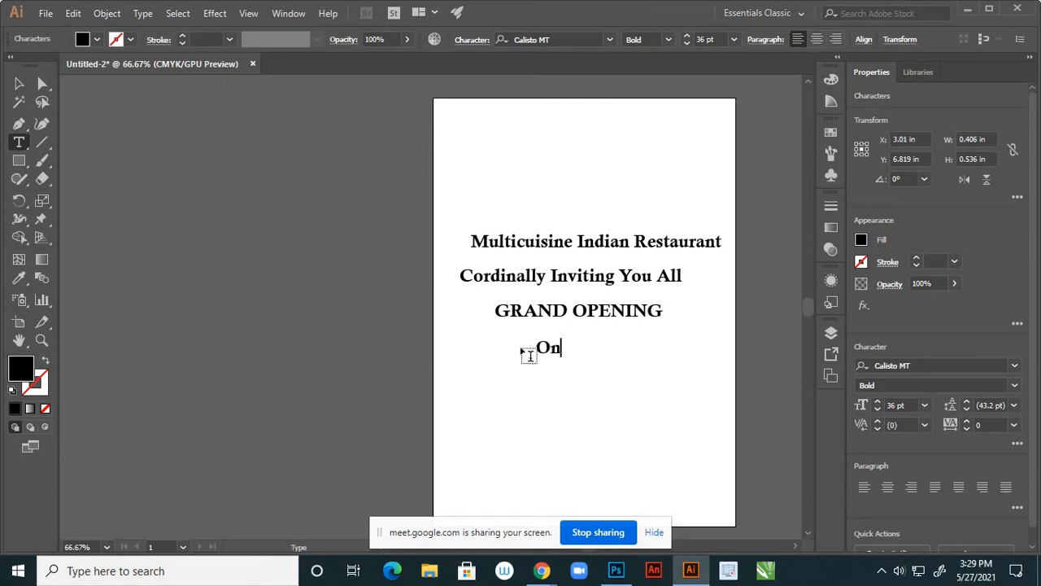
left_click(19, 84)
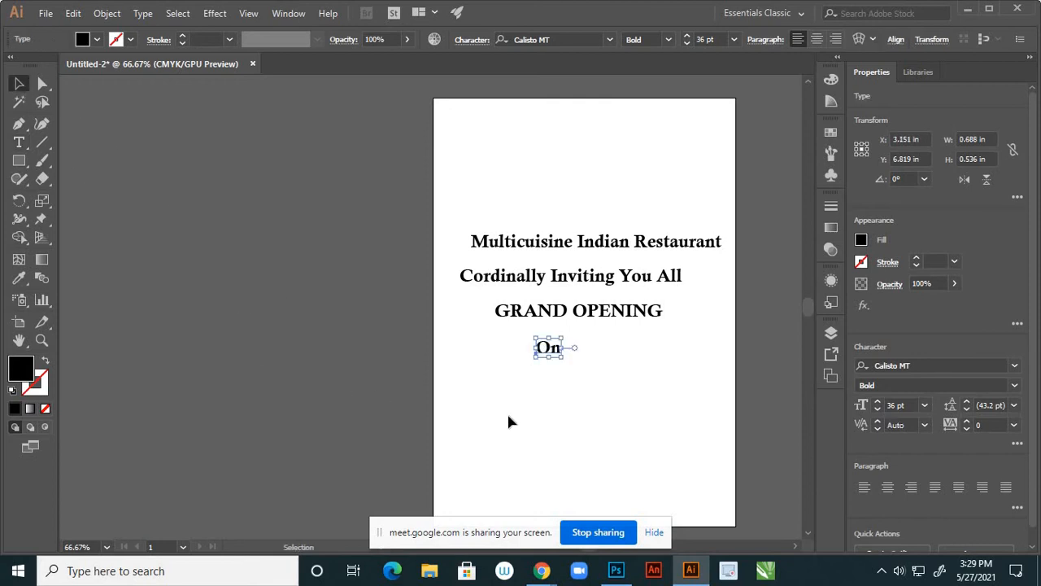
Add the date line 'Tuesday June 1st 2021' below 'On'
key("t")
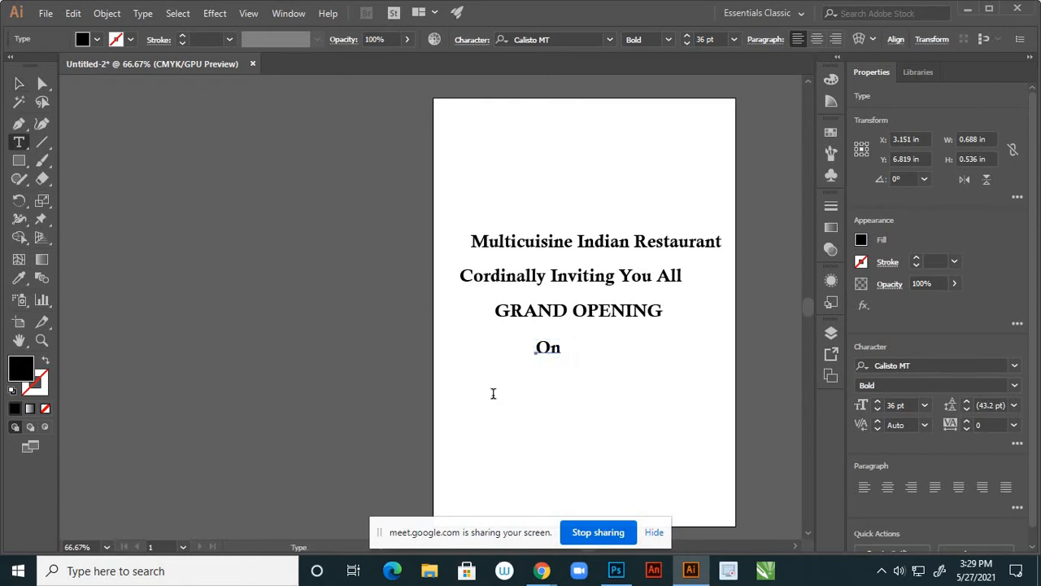
left_click(493, 392)
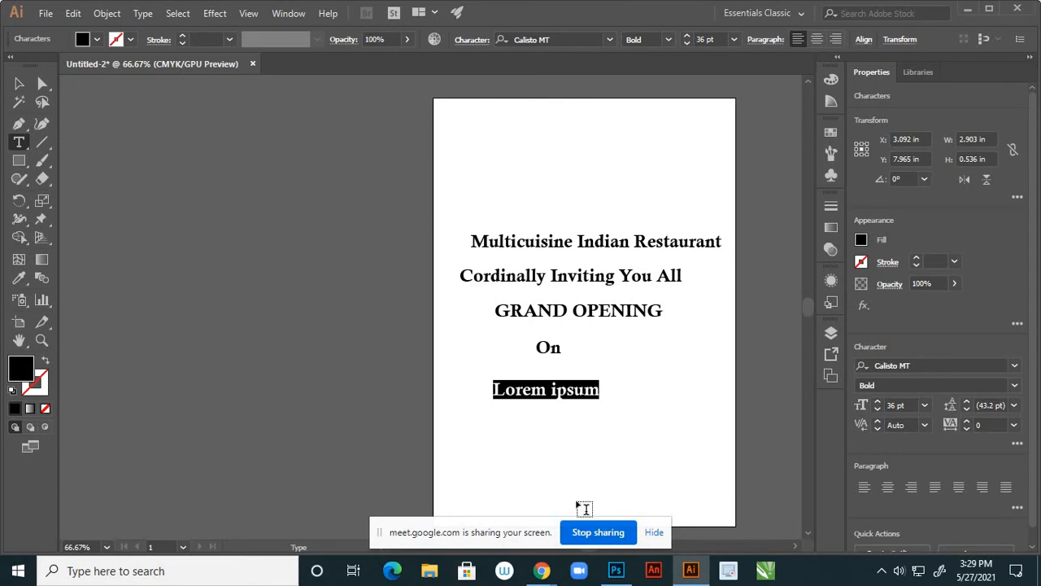
type("Tu")
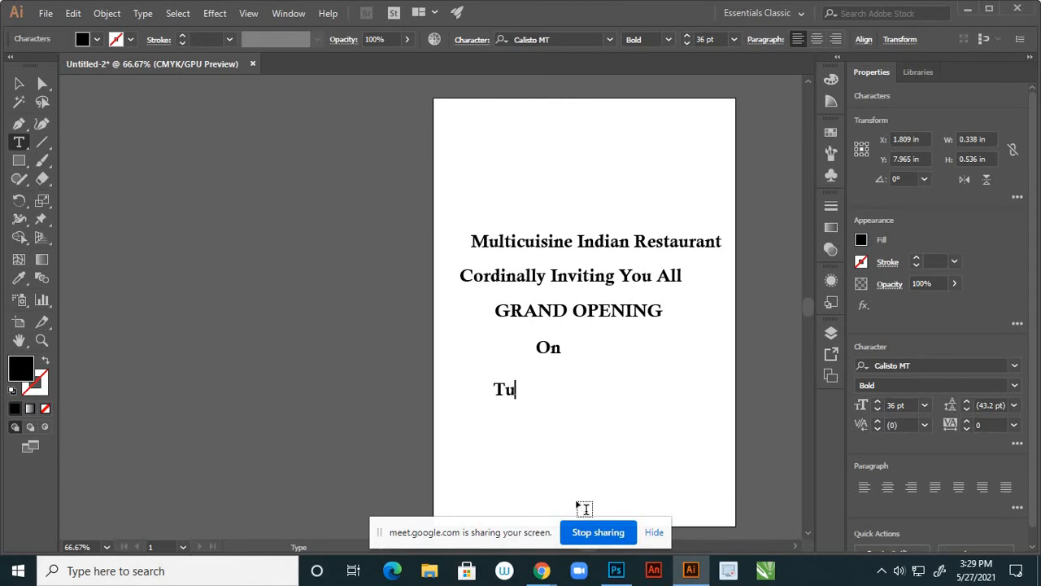
type("esday June")
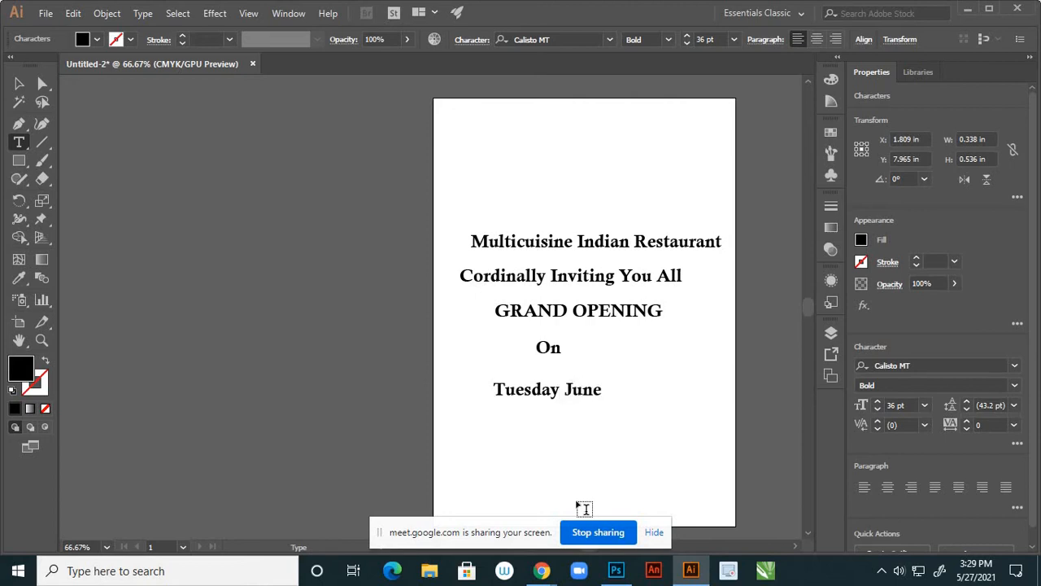
type(" 1")
type("S")
key("BackSpace")
type("st 2021")
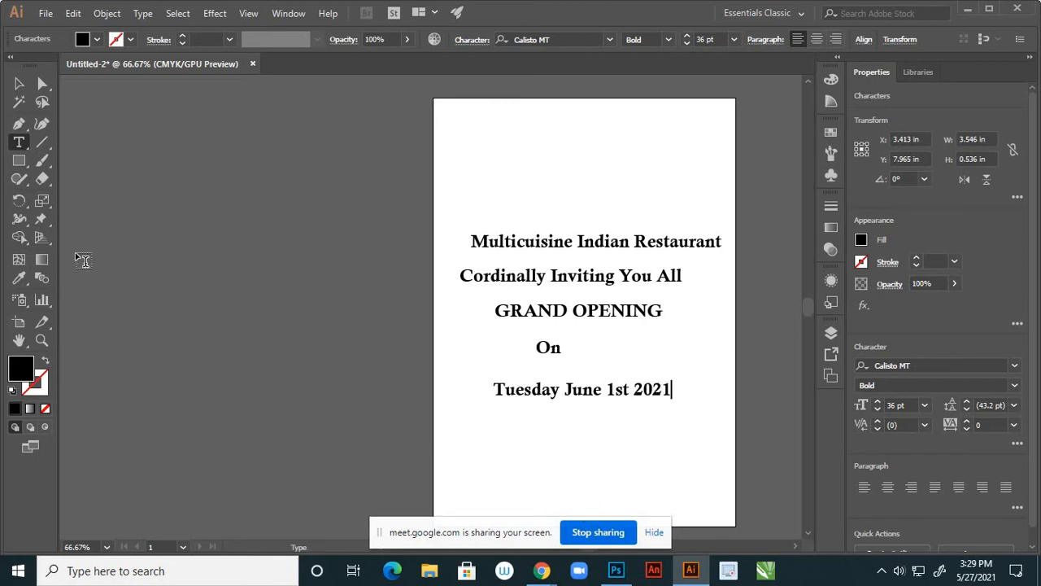
left_click(19, 83)
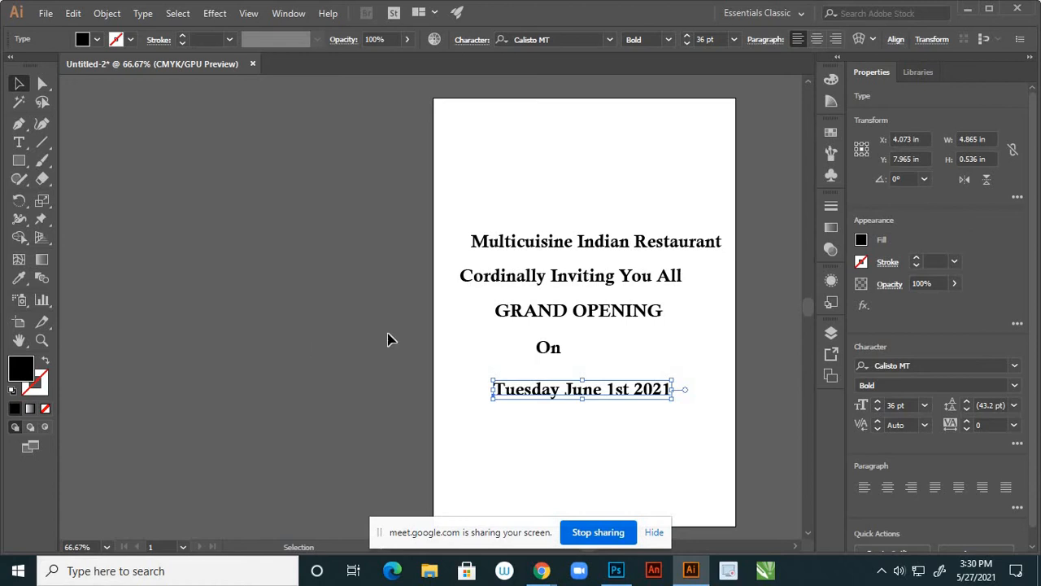
Move all five text lines together higher up the page
left_click_drag(485, 209, 620, 406)
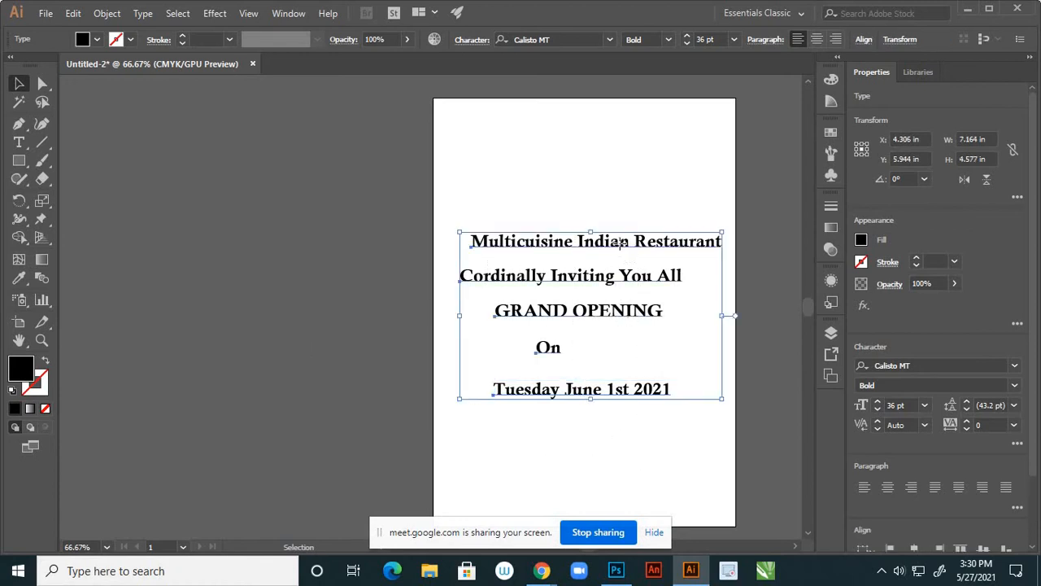
left_click_drag(620, 242, 616, 146)
left_click(585, 379)
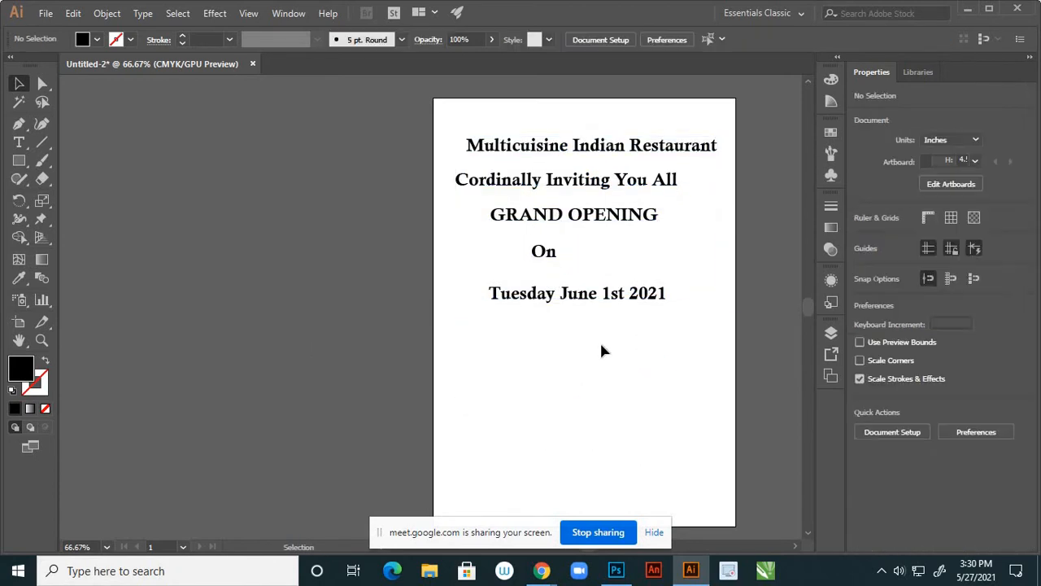
scroll(601, 350, "down", 1)
left_click(19, 142)
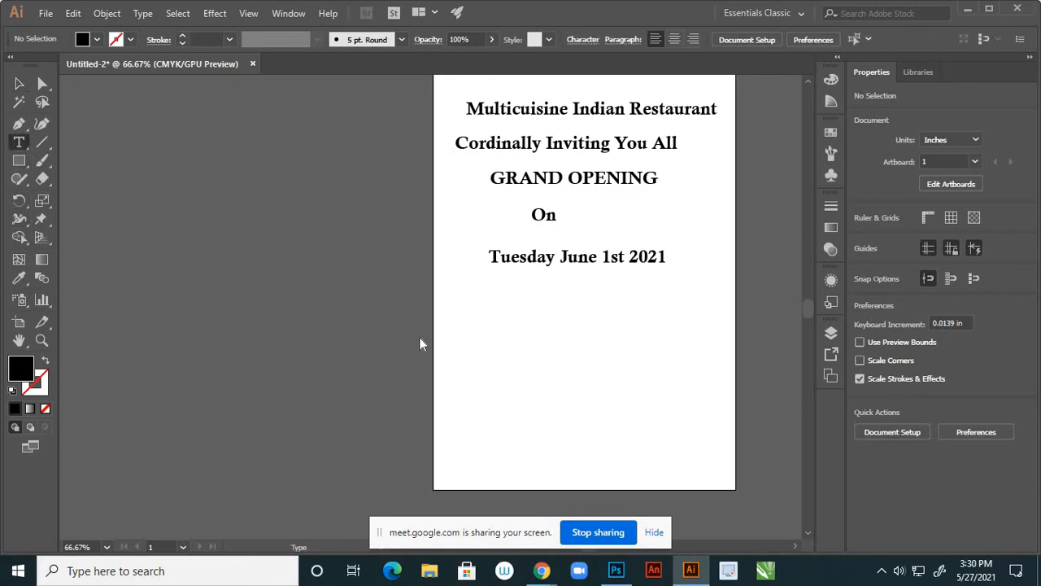
Type a two-line 'Address :' block with the restaurant's street address below the date line
left_click(475, 363)
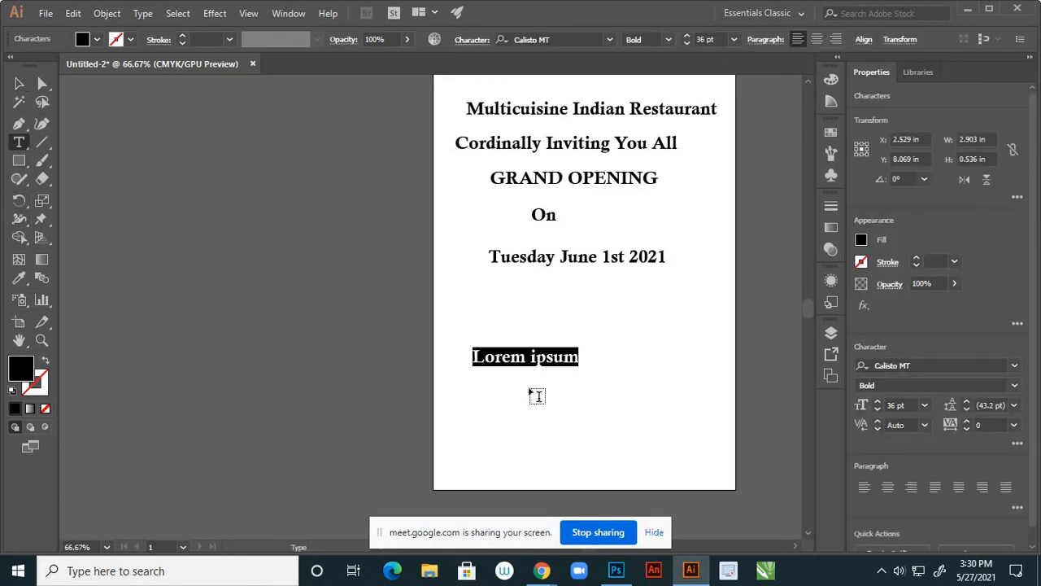
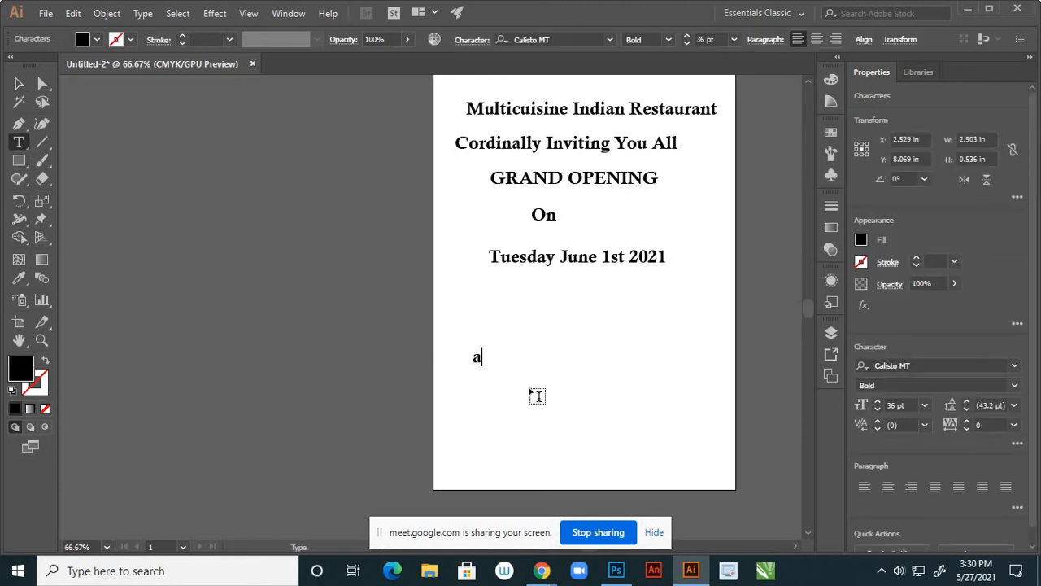
key("BackSpace")
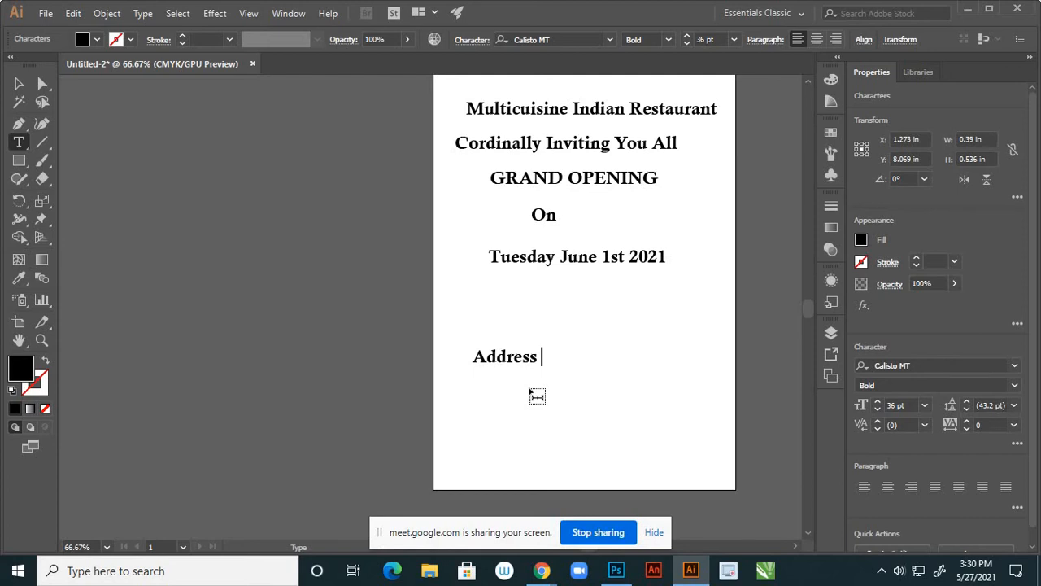
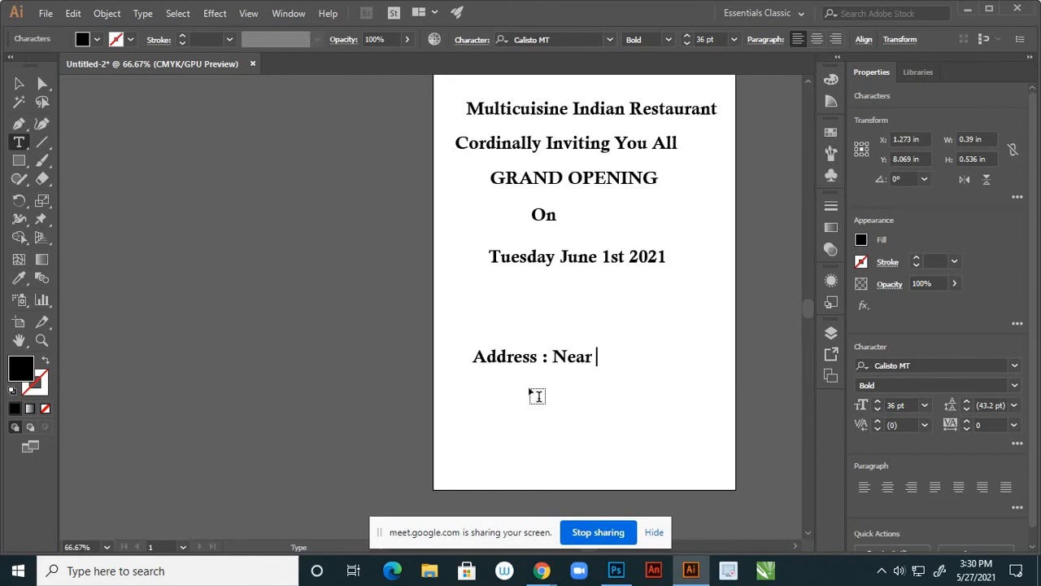
key("BackSpace")
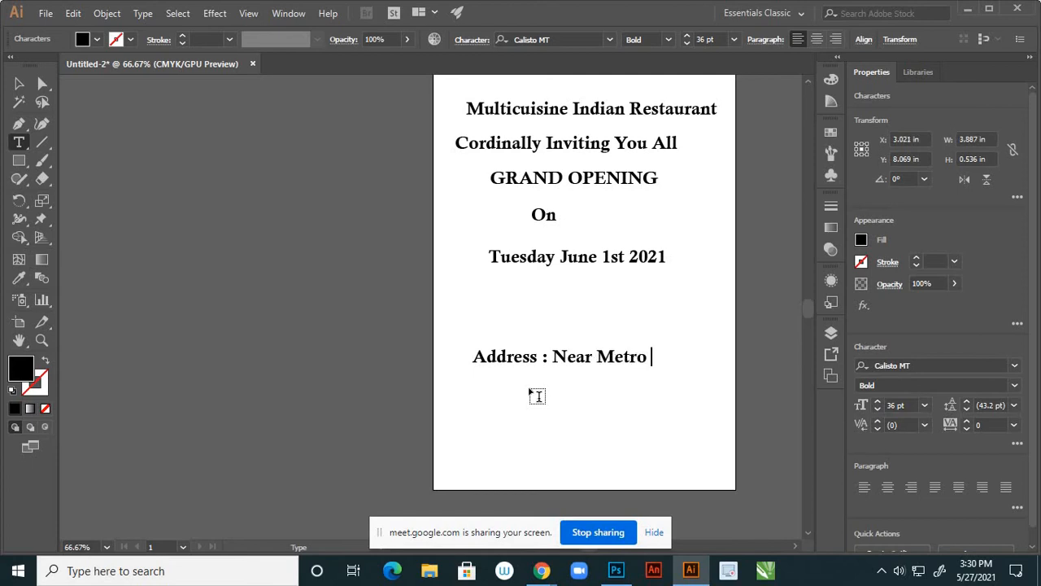
key("Return")
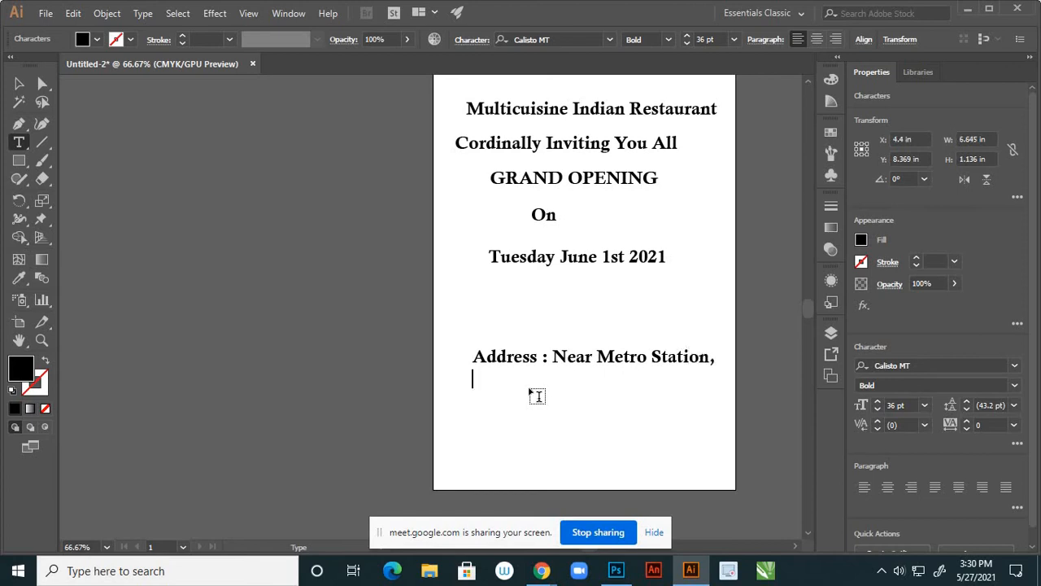
key("BackSpace")
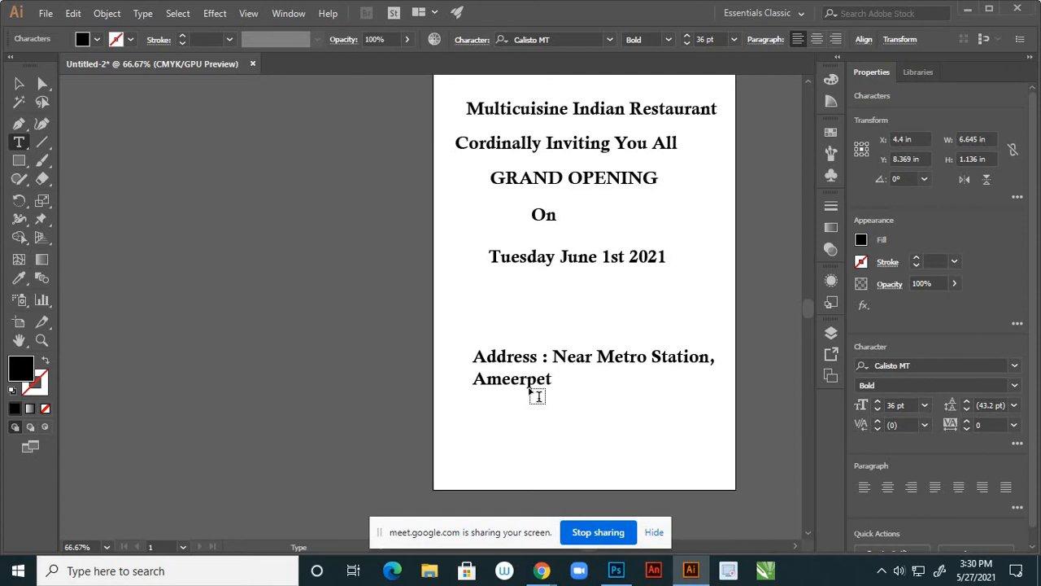
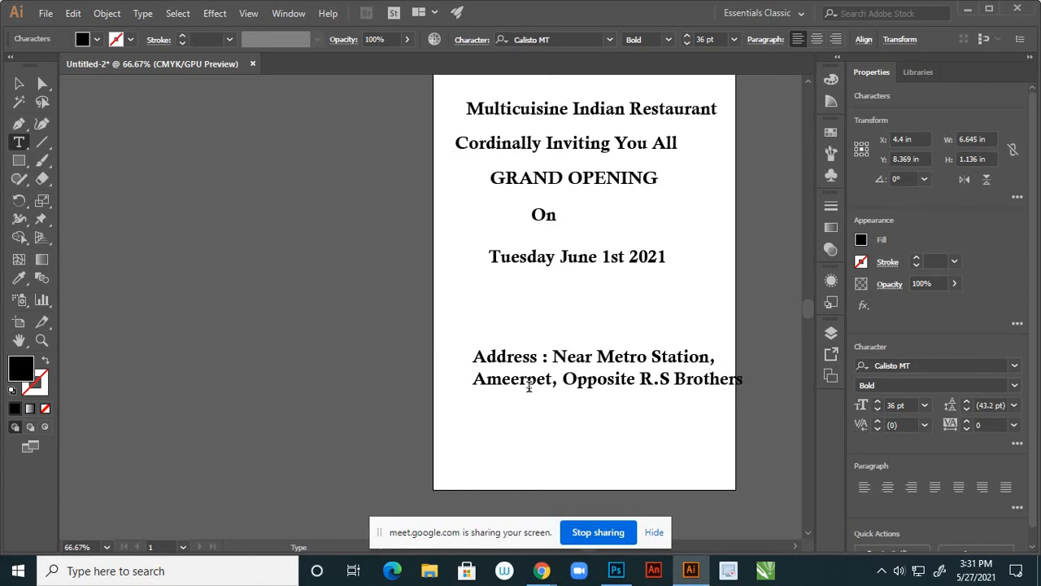
key("Return")
Add an 'Email:' line with the restaurant's e-mail address below the address block
left_click(19, 83)
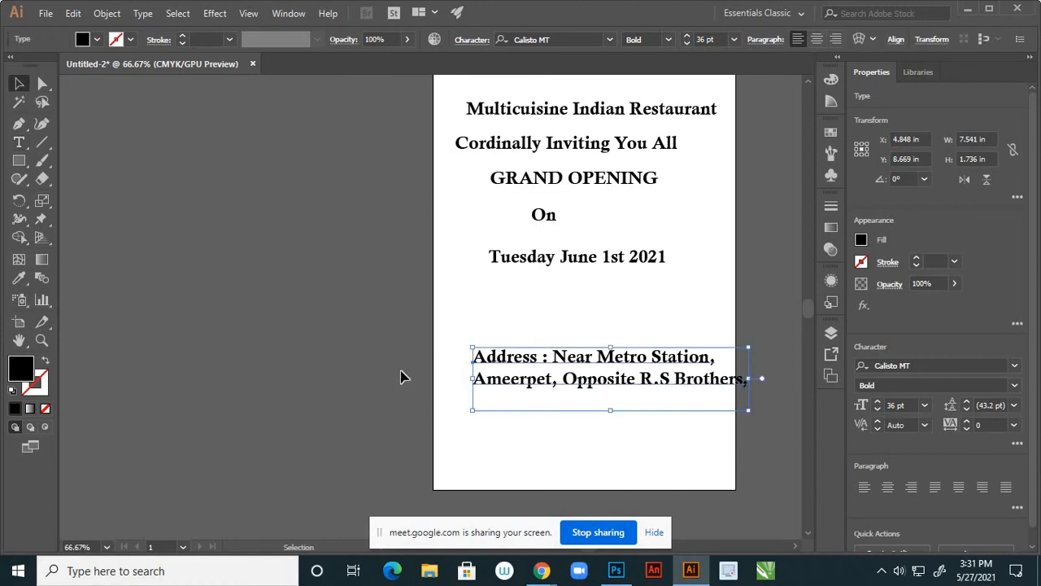
left_click(19, 142)
left_click(474, 422)
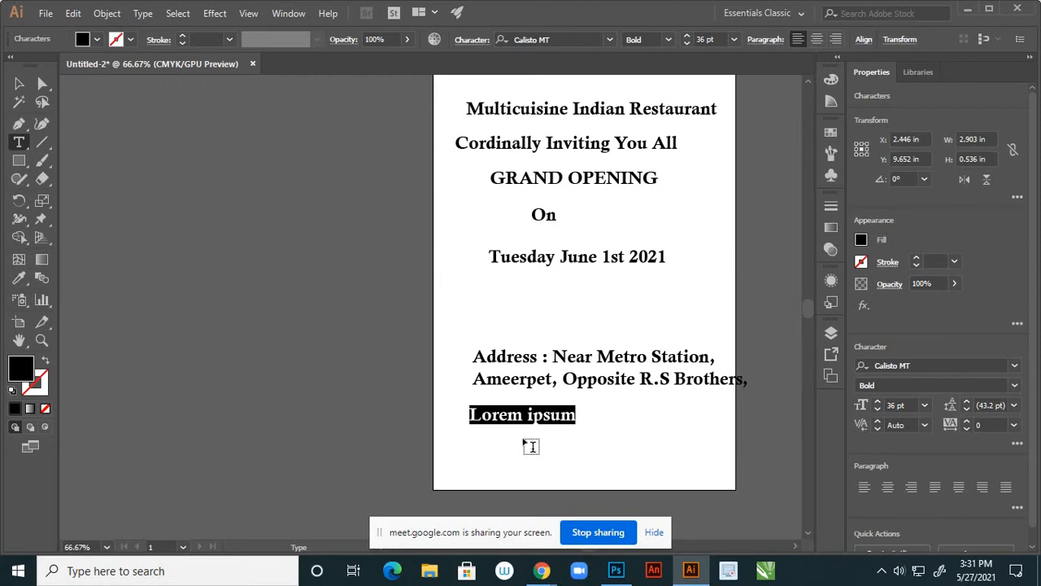
type("e")
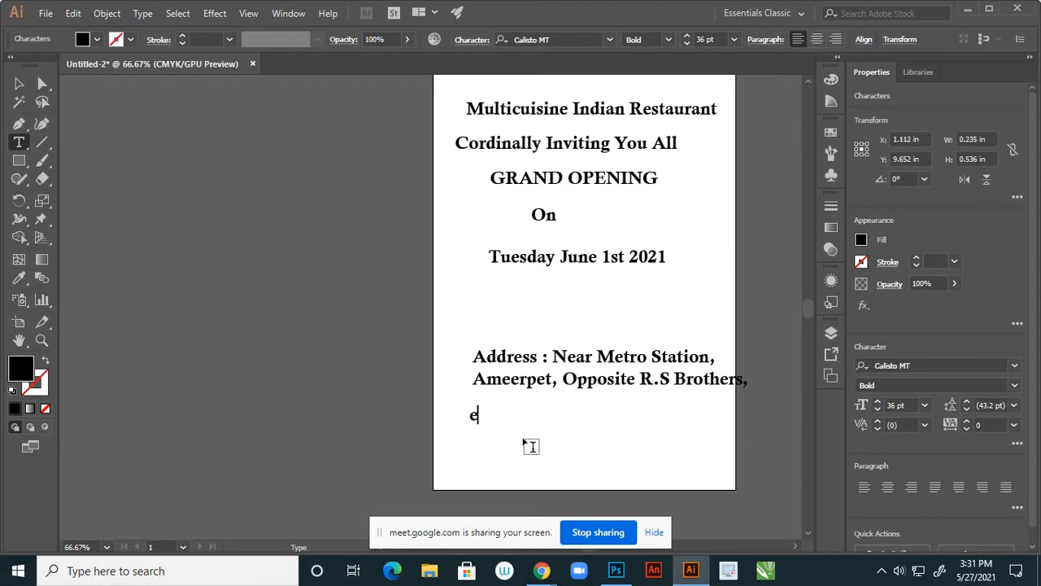
key("BackSpace")
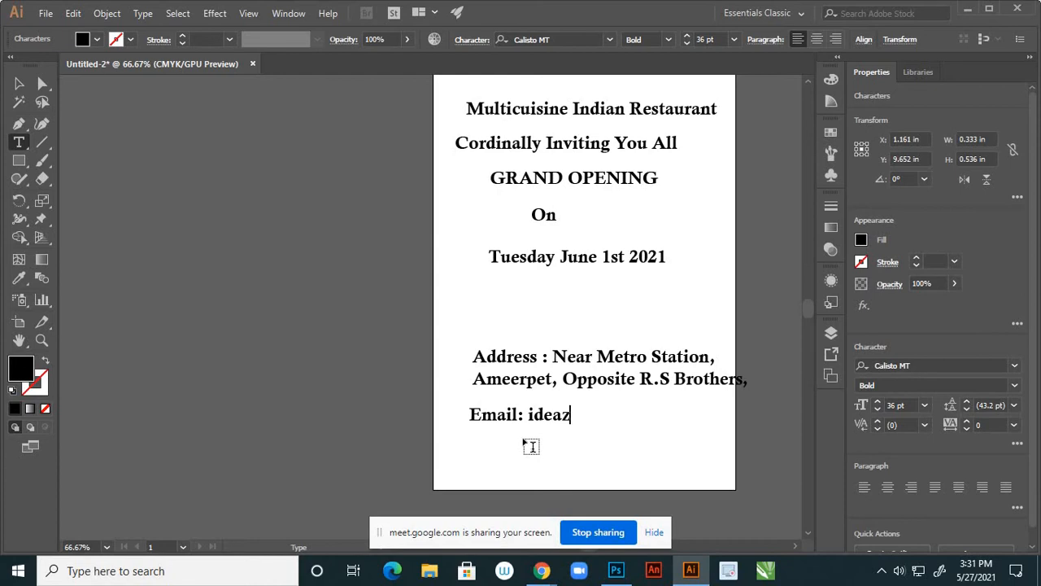
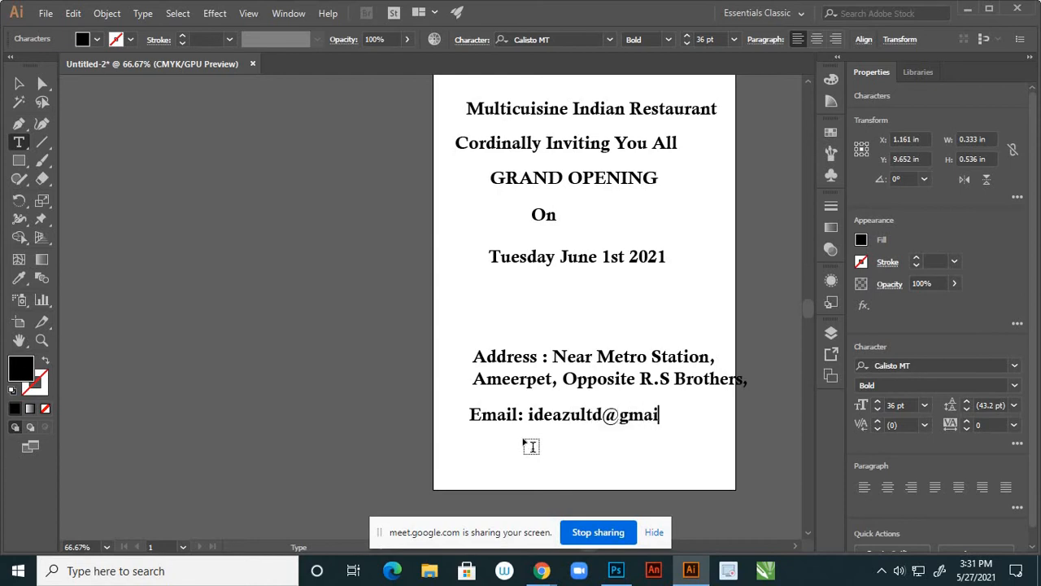
left_click(18, 84)
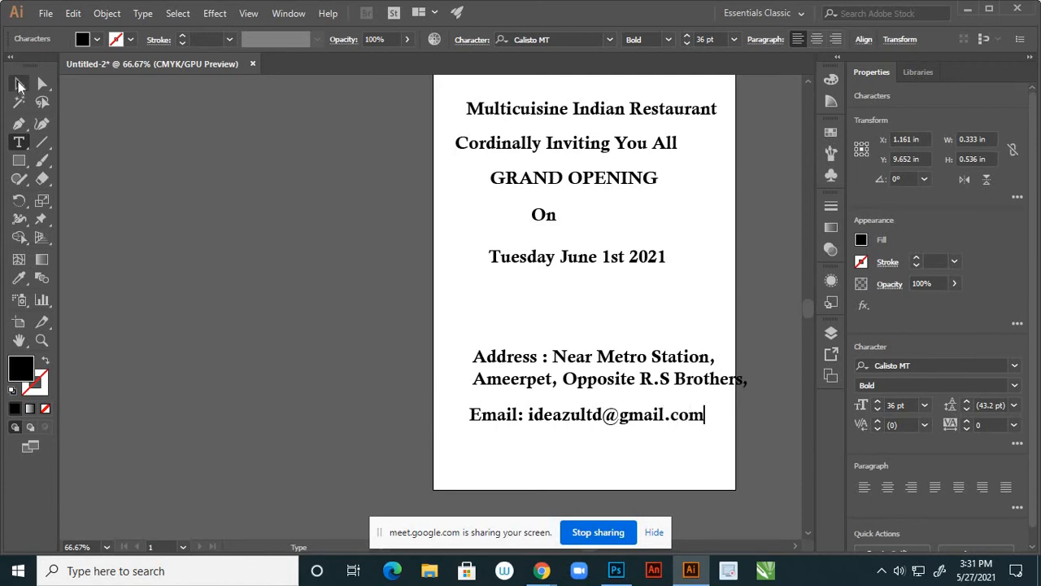
key("t")
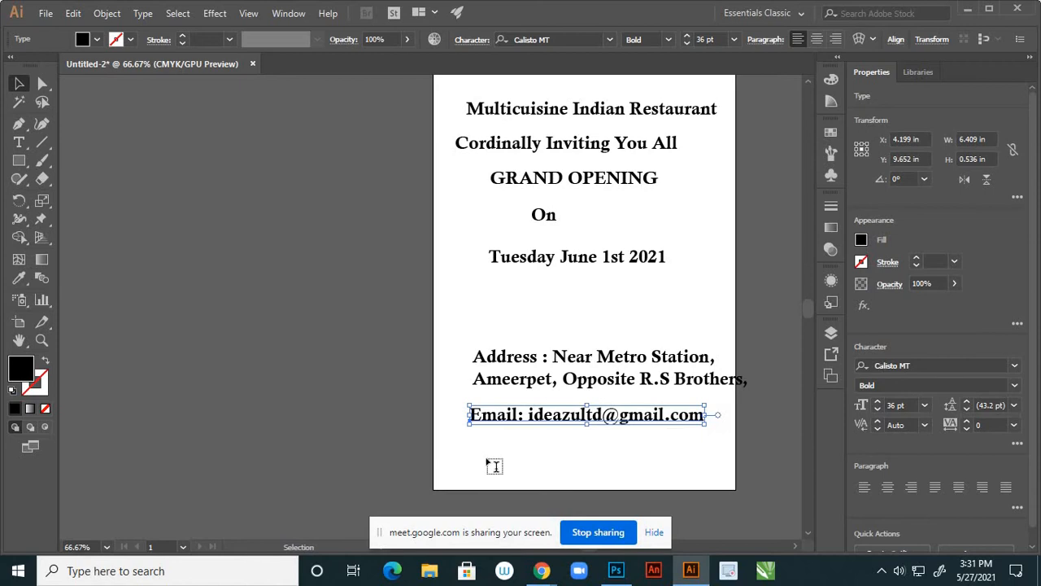
left_click(473, 461)
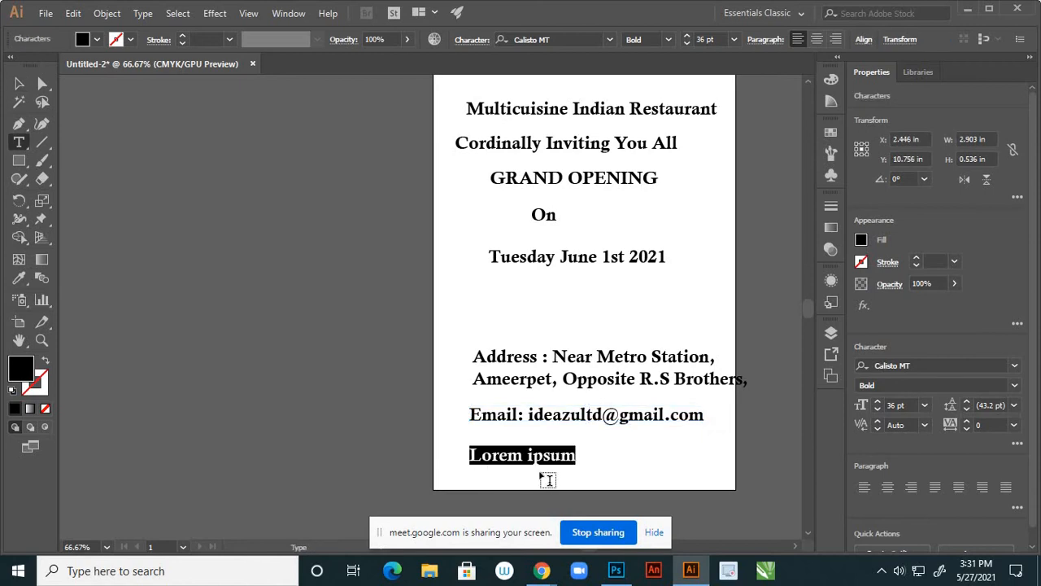
Type a 'Contact :' line with the restaurant's two phone numbers
type("C")
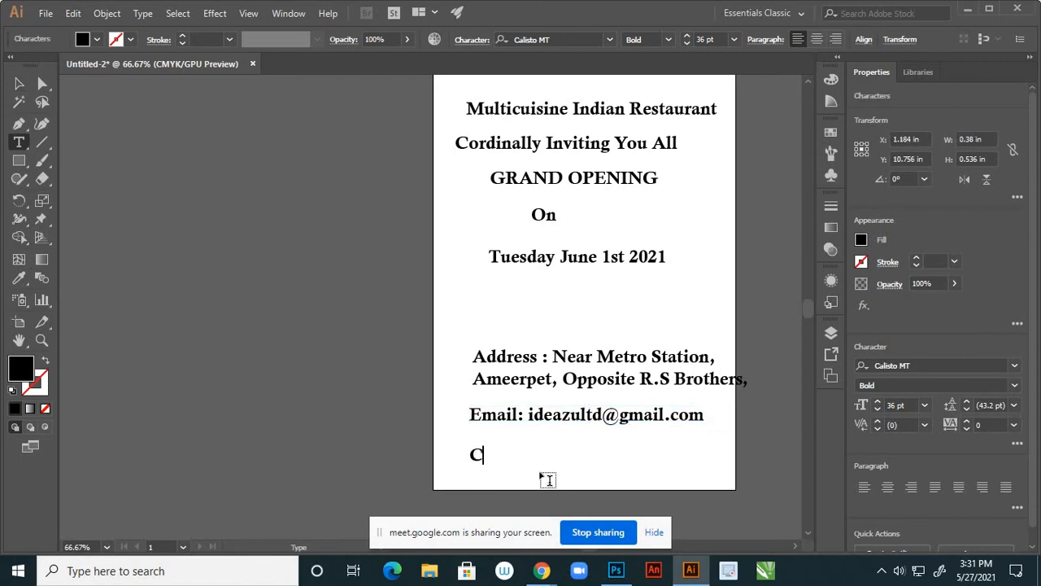
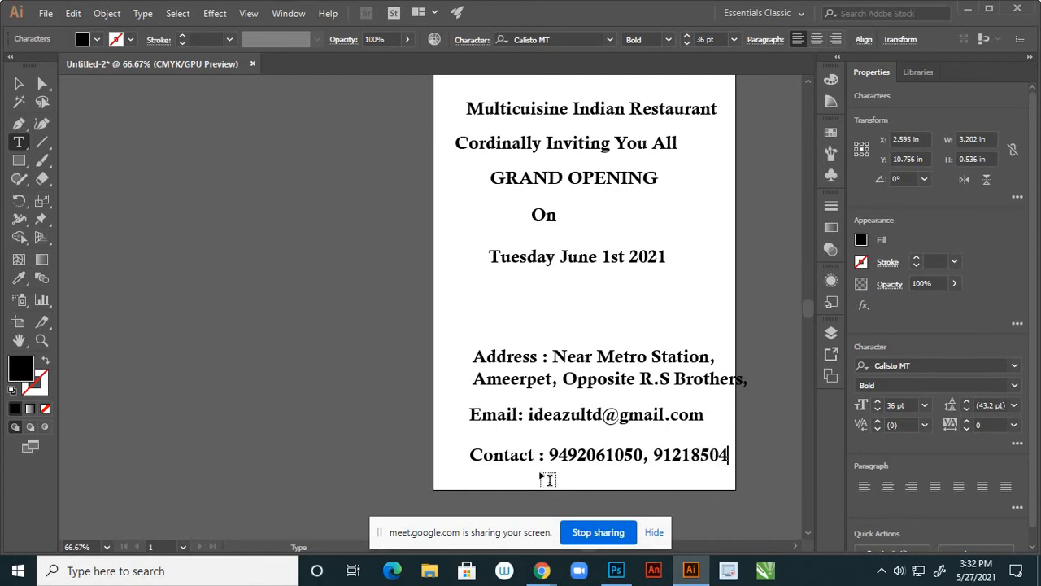
Move the Contact line to the page bottom and the address and email block just above it
left_click(19, 84)
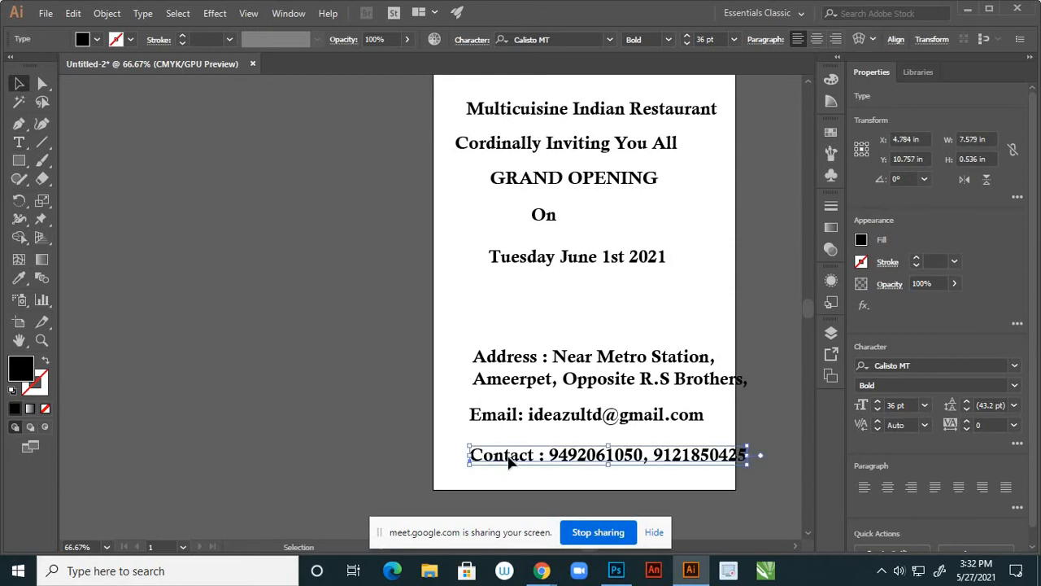
left_click_drag(507, 461, 480, 471)
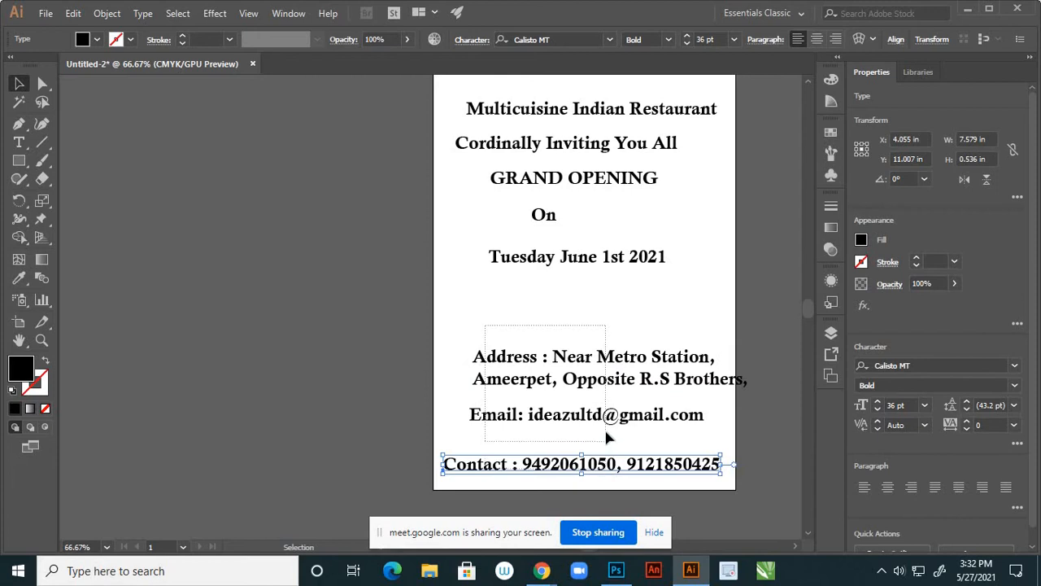
left_click(619, 379)
left_click_drag(615, 361, 596, 390)
left_click(608, 350)
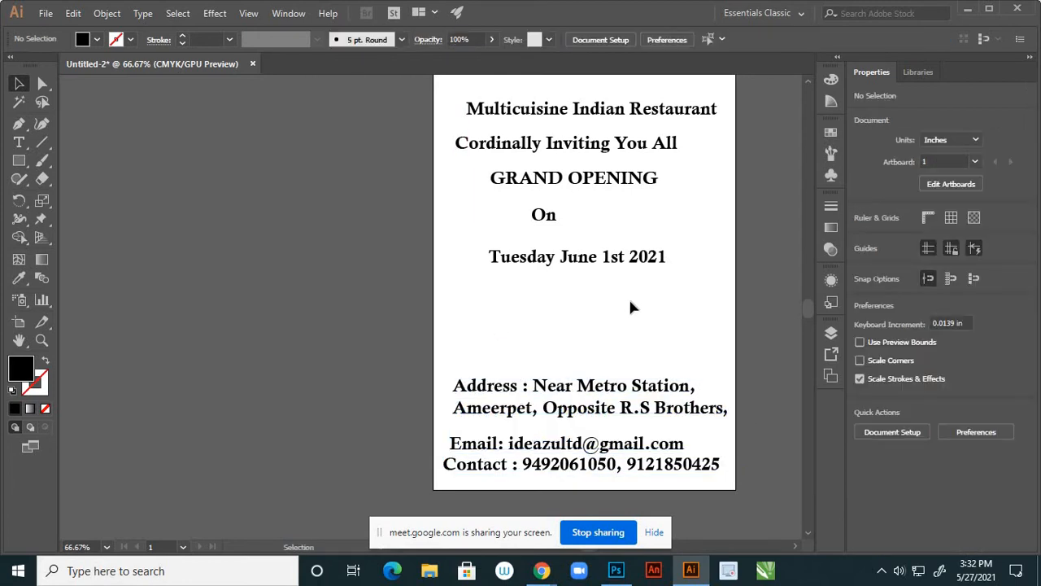
Save the flyer to the Desktop as flyer design.ai with Include Linked Files ticked
scroll(630, 306, "down", 3)
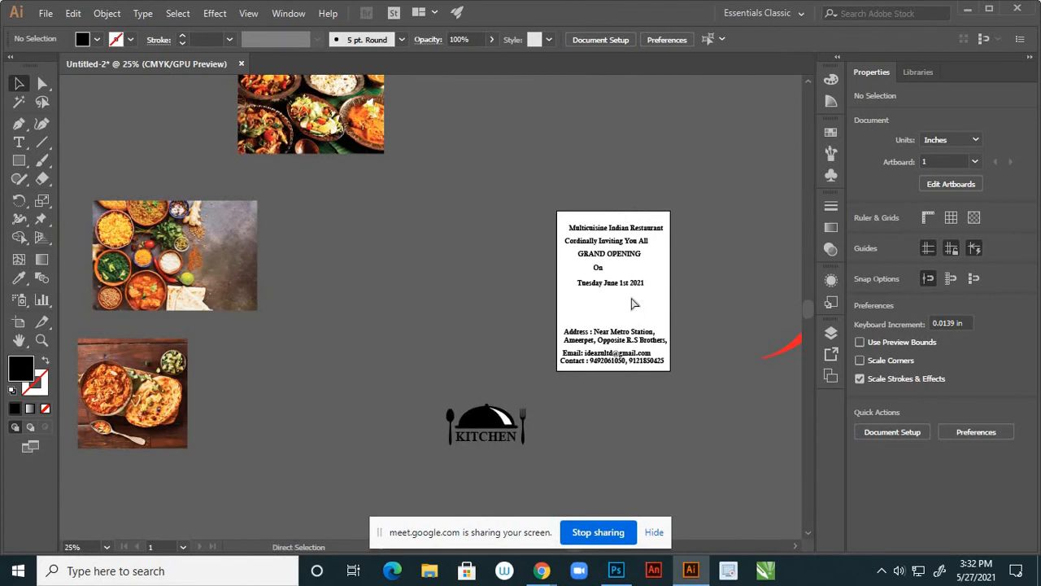
key("ctrl+s")
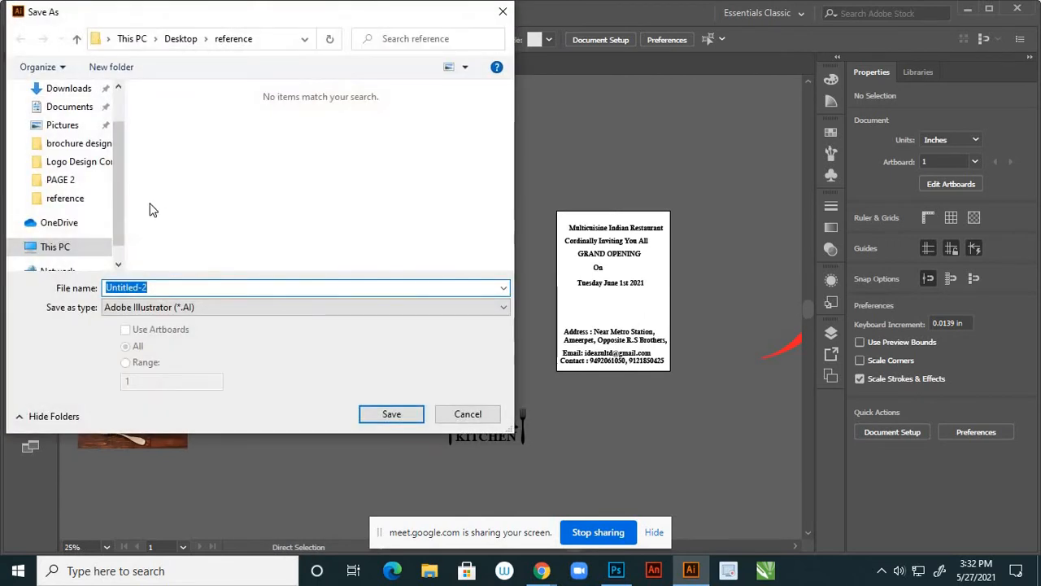
left_click_drag(120, 145, 105, 118)
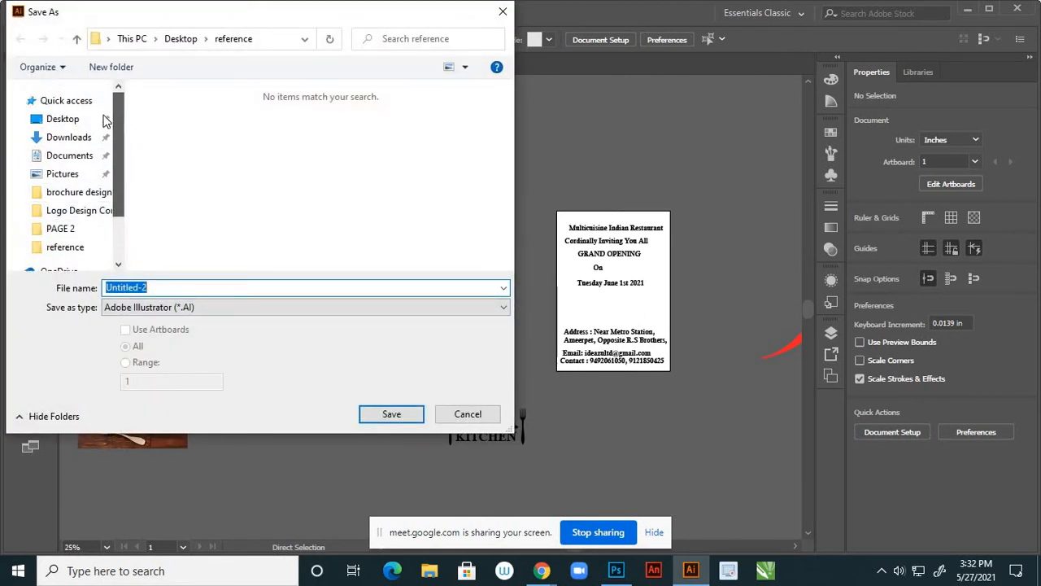
left_click(89, 119)
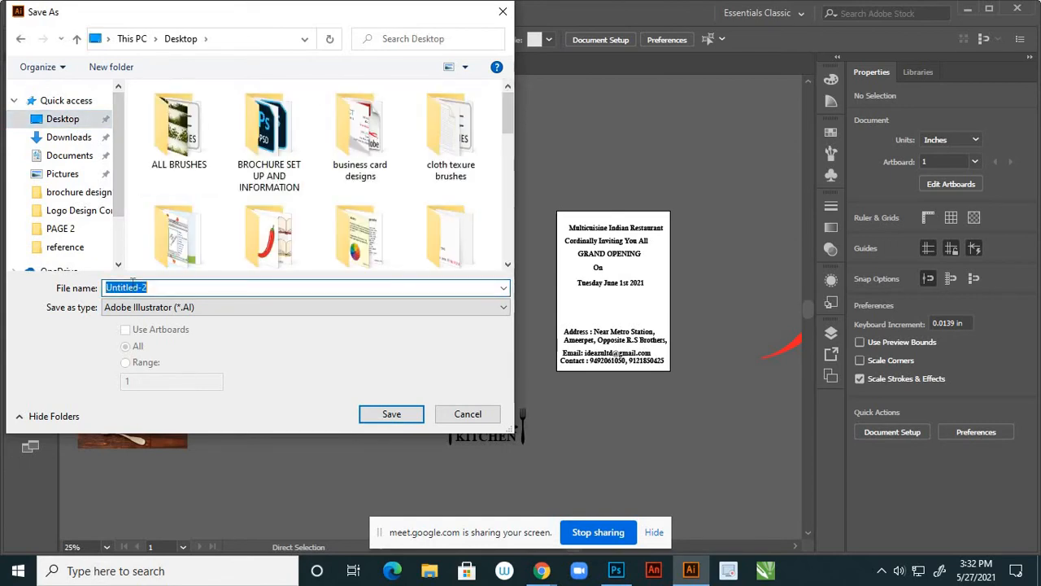
type("fl")
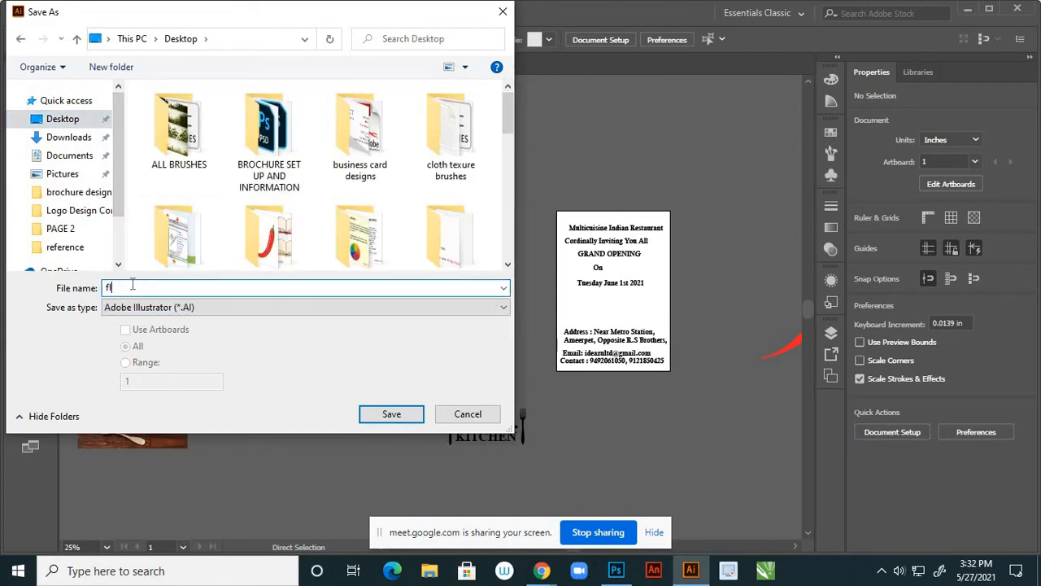
type("yer design")
left_click(370, 417)
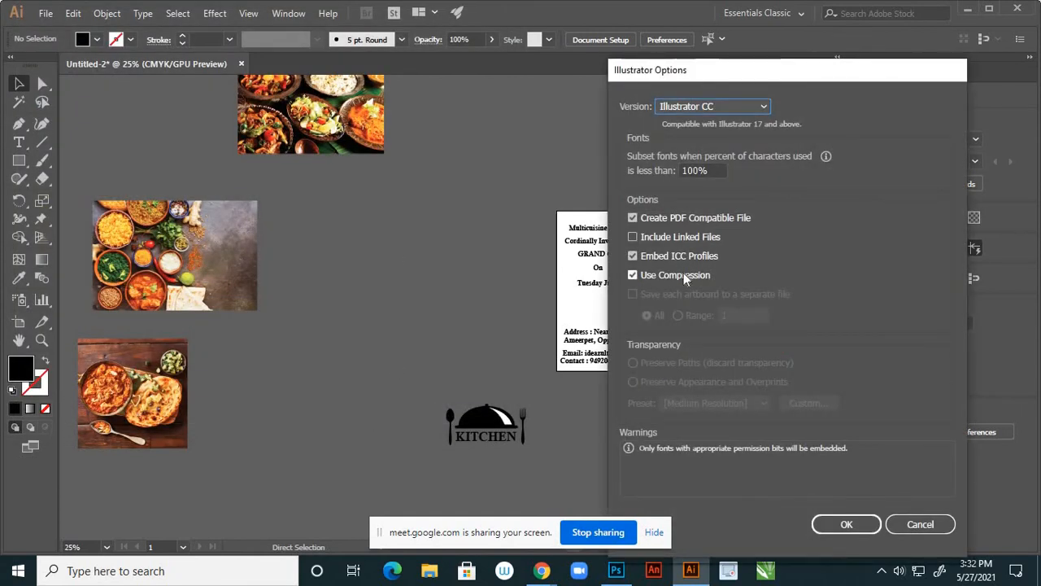
left_click(635, 239)
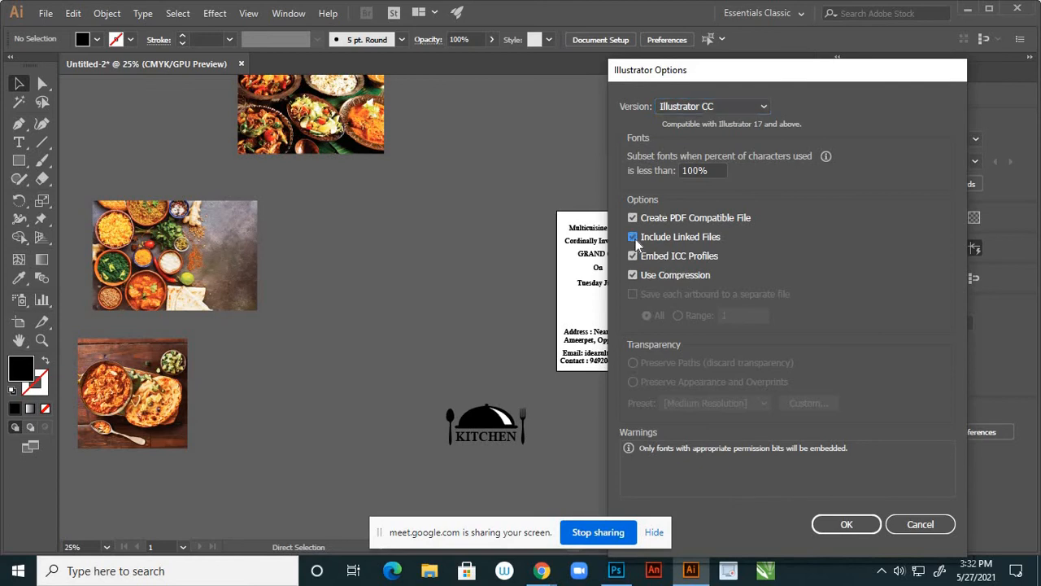
left_click(822, 522)
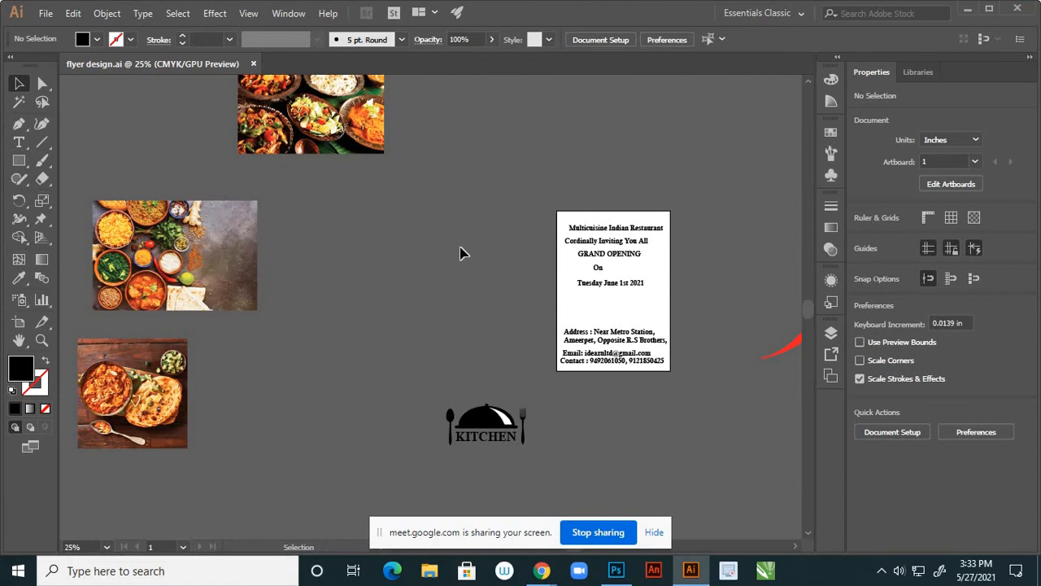
scroll(419, 273, "down", 2)
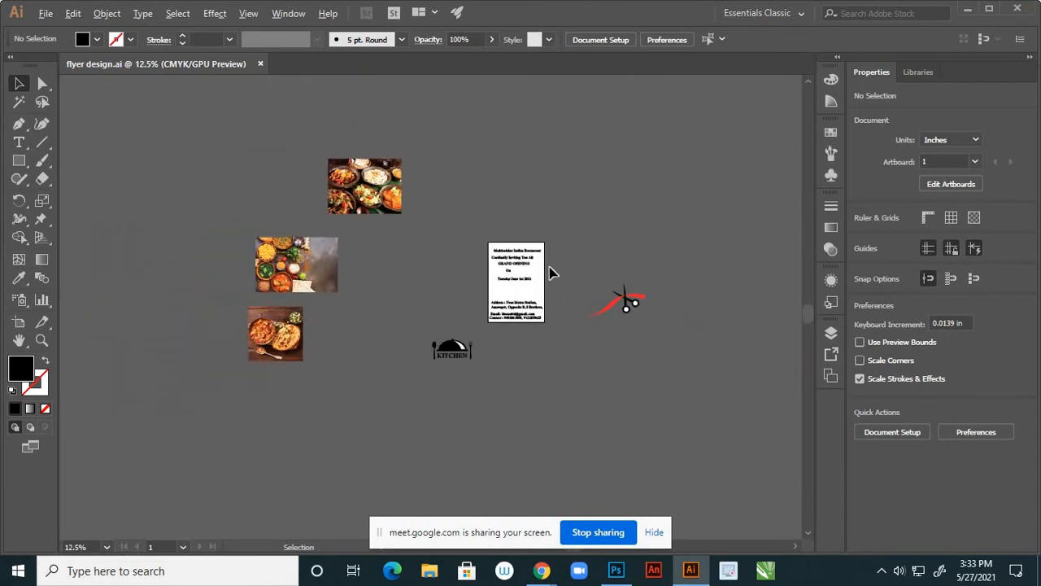
scroll(414, 258, "up", 3)
scroll(497, 267, "down", 2)
scroll(627, 277, "up", 1)
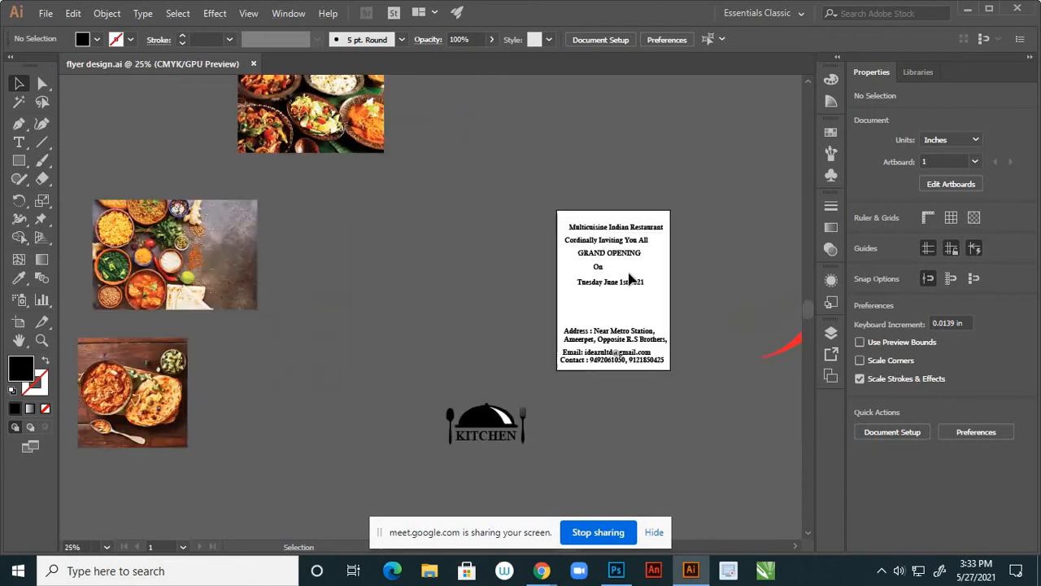
Check Layer 1's visibility, lock Layer 1, and add a new empty Layer 2 above it
left_click(830, 333)
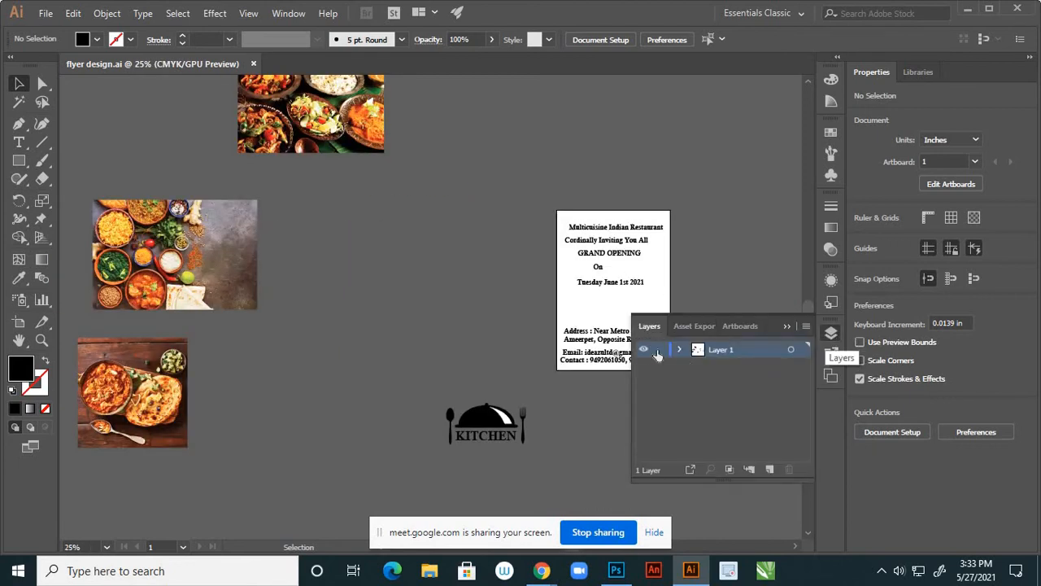
left_click(644, 350)
left_click(644, 350)
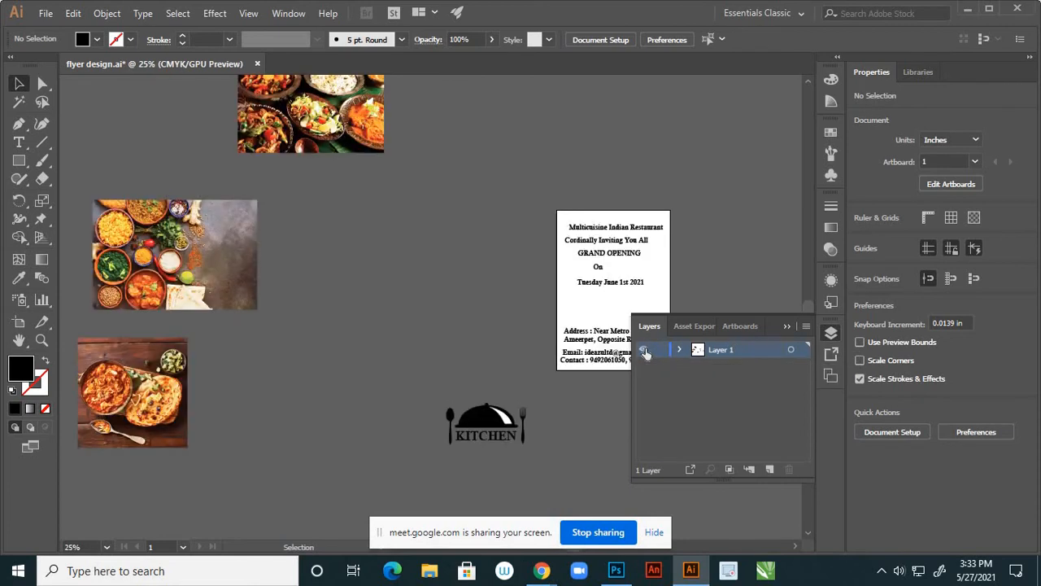
left_click(644, 349)
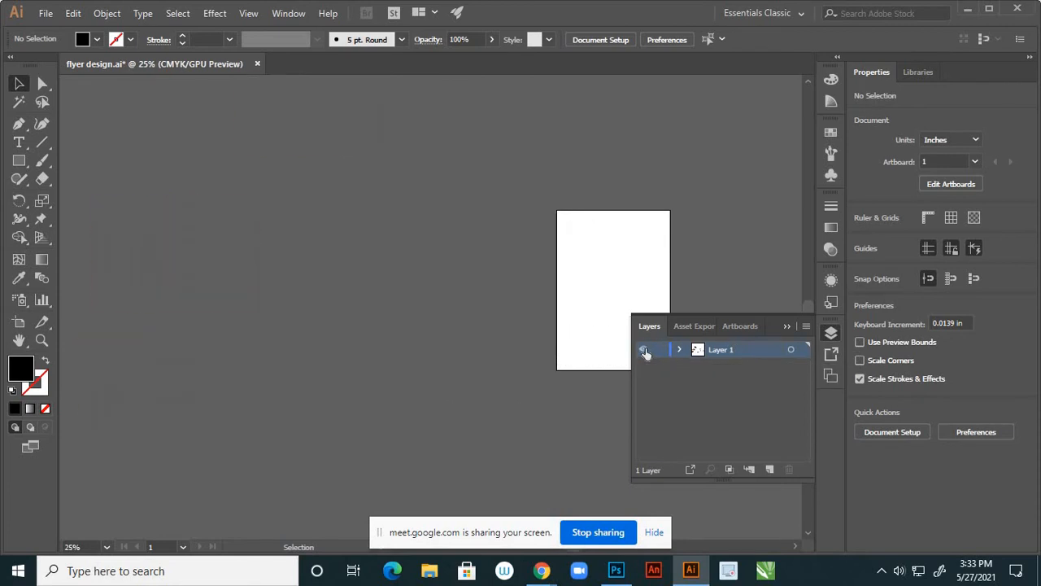
left_click(644, 350)
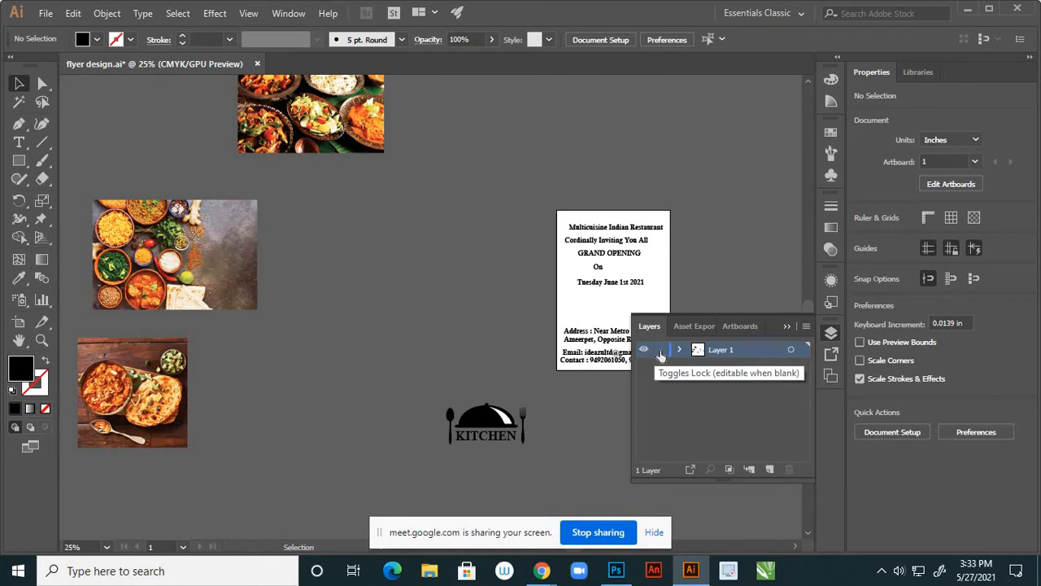
left_click(659, 351)
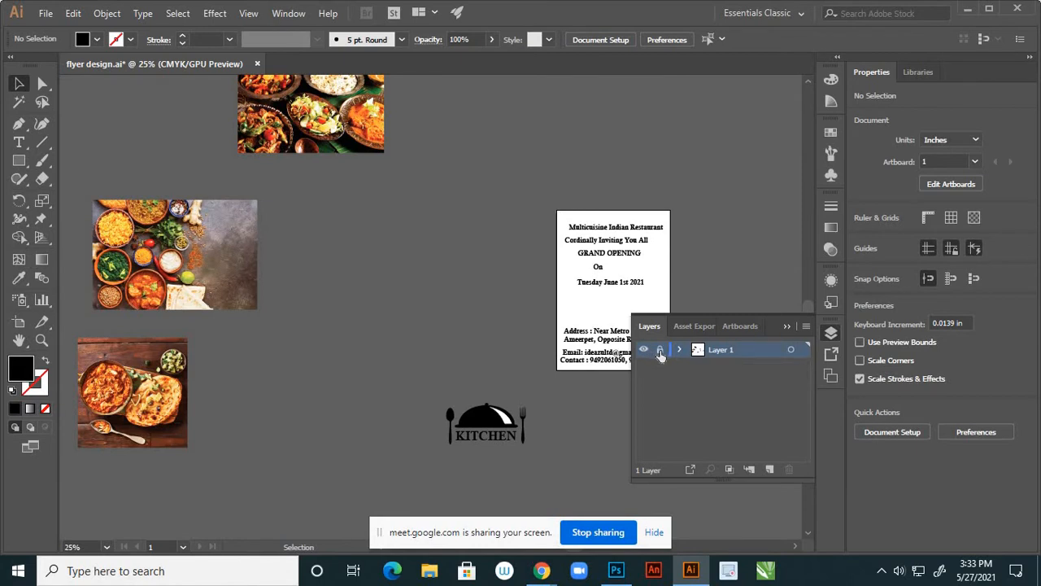
left_click(768, 469)
left_click(785, 326)
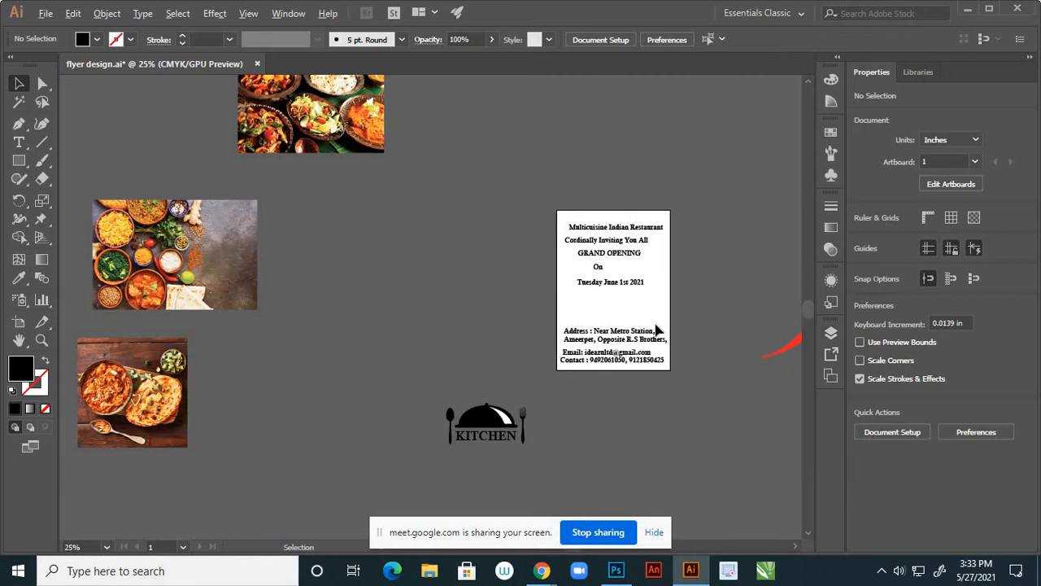
scroll(655, 325, "up", 1)
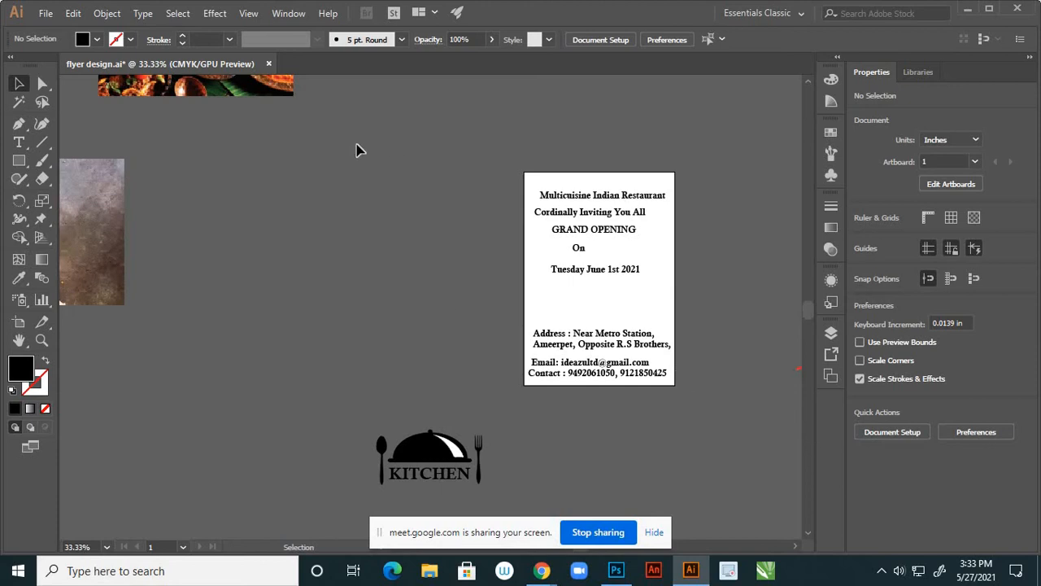
Draw an unfilled Pen path curving from the flyer's top edge past the date line to the bottom edge
left_click(19, 123)
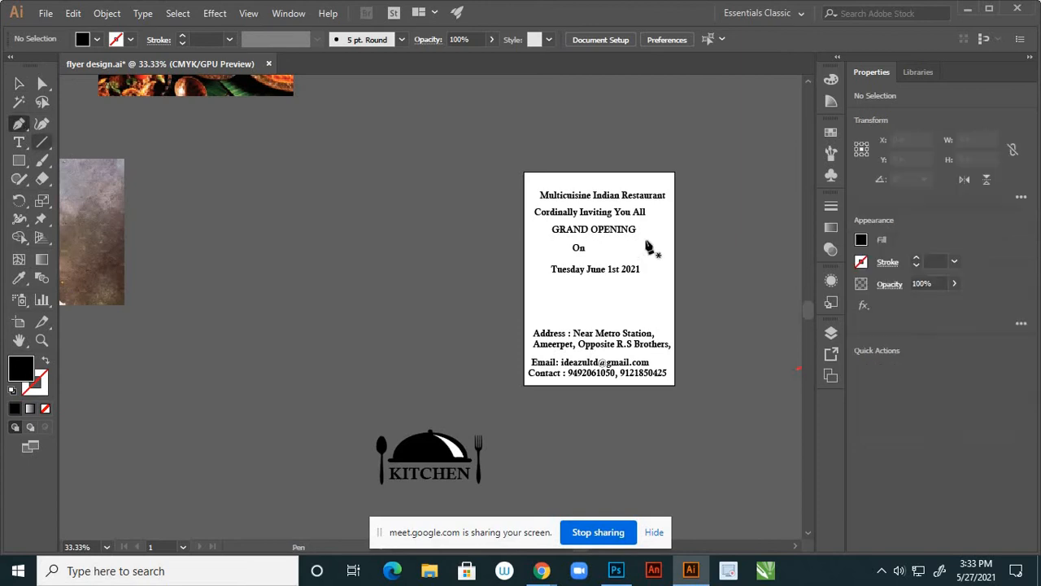
left_click(619, 173)
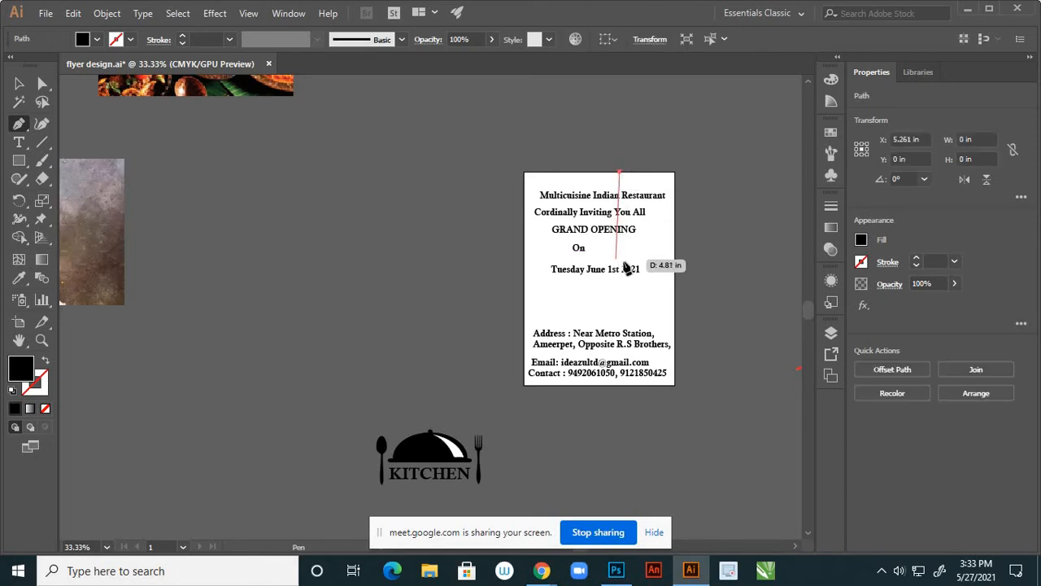
left_click_drag(624, 262, 651, 298)
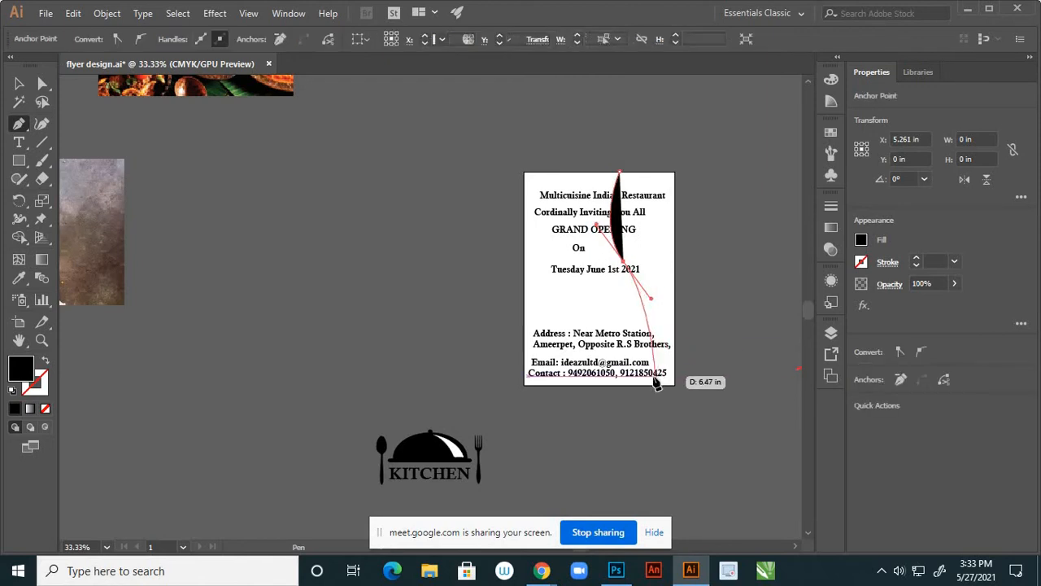
left_click(45, 361)
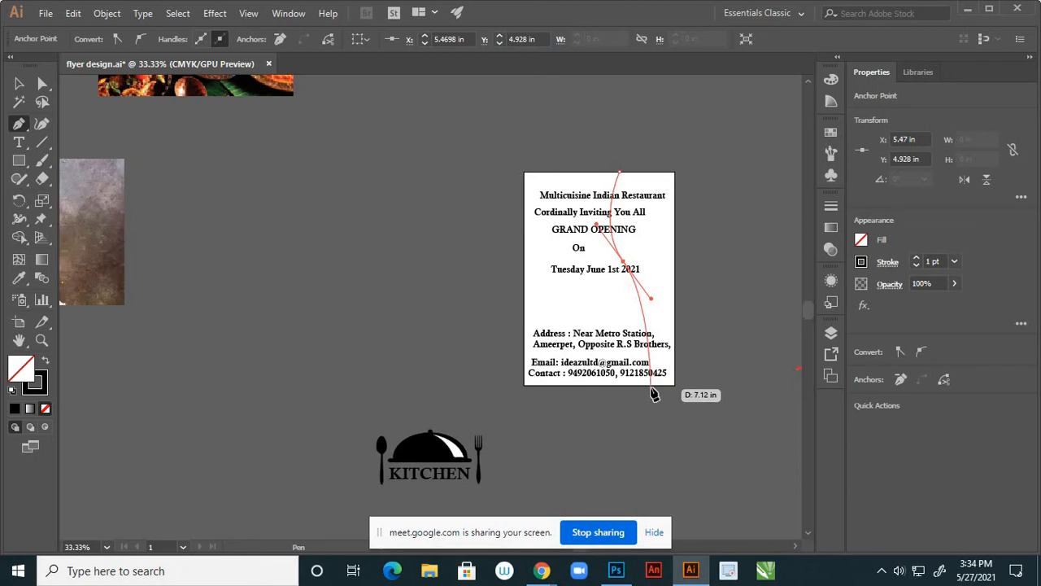
left_click(648, 395)
left_click_drag(643, 417, 632, 426)
Extend the path straight to the bottom-right corner and up to the top-right corner
scroll(669, 407, "up", 2)
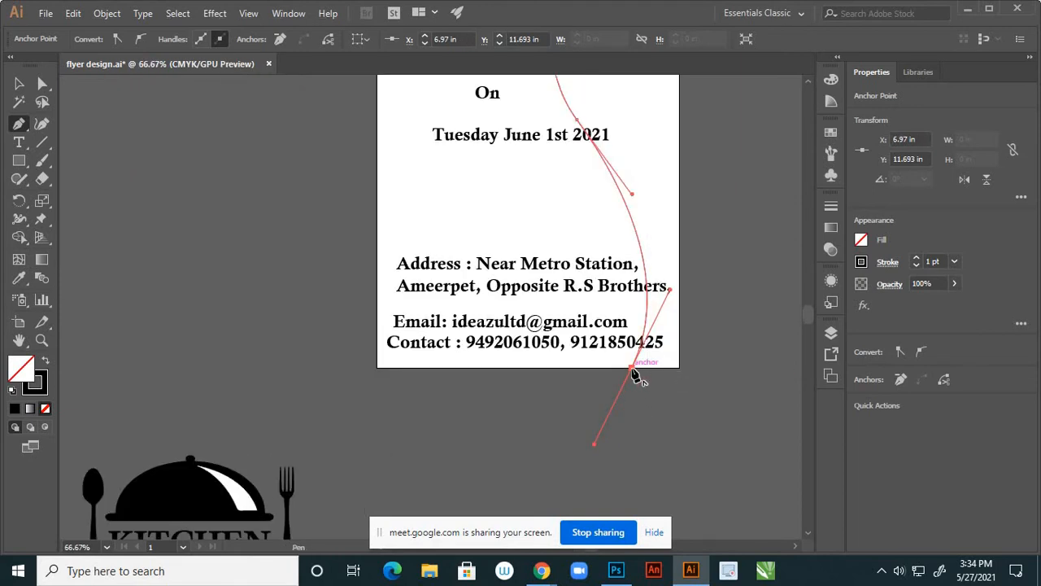
left_click(640, 370)
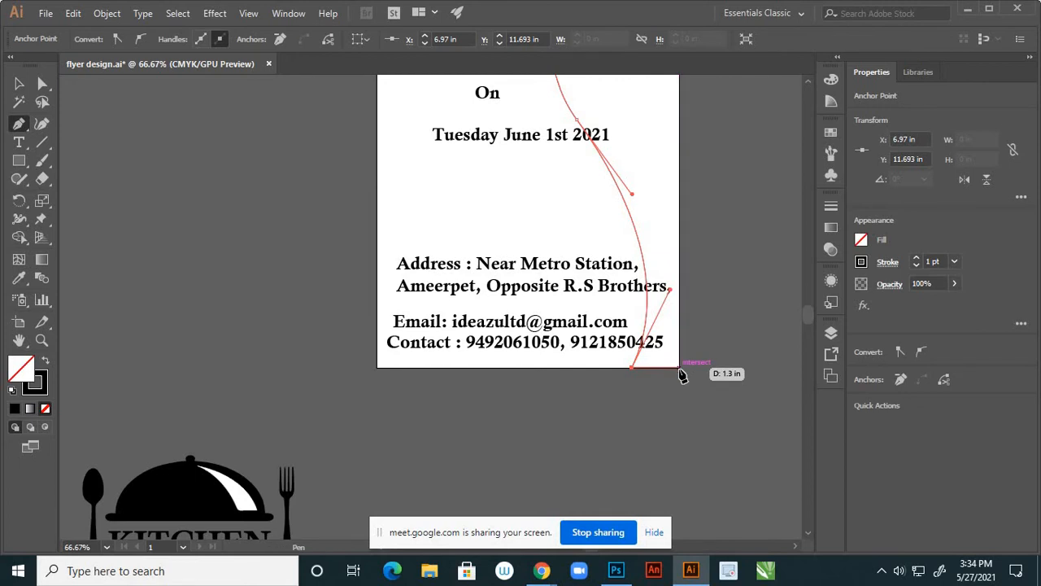
left_click(679, 368)
scroll(682, 370, "up", 6)
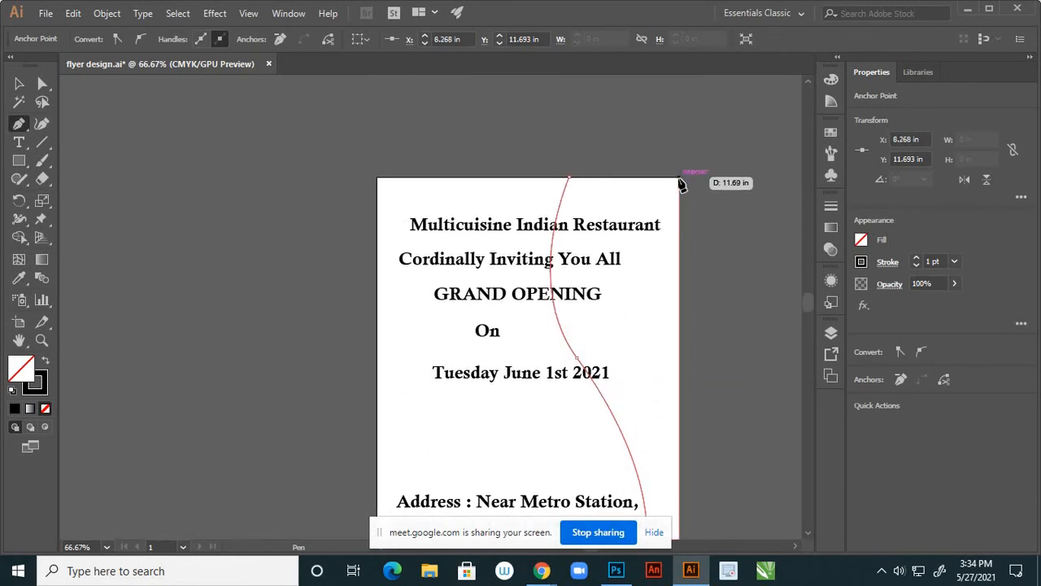
left_click(678, 178)
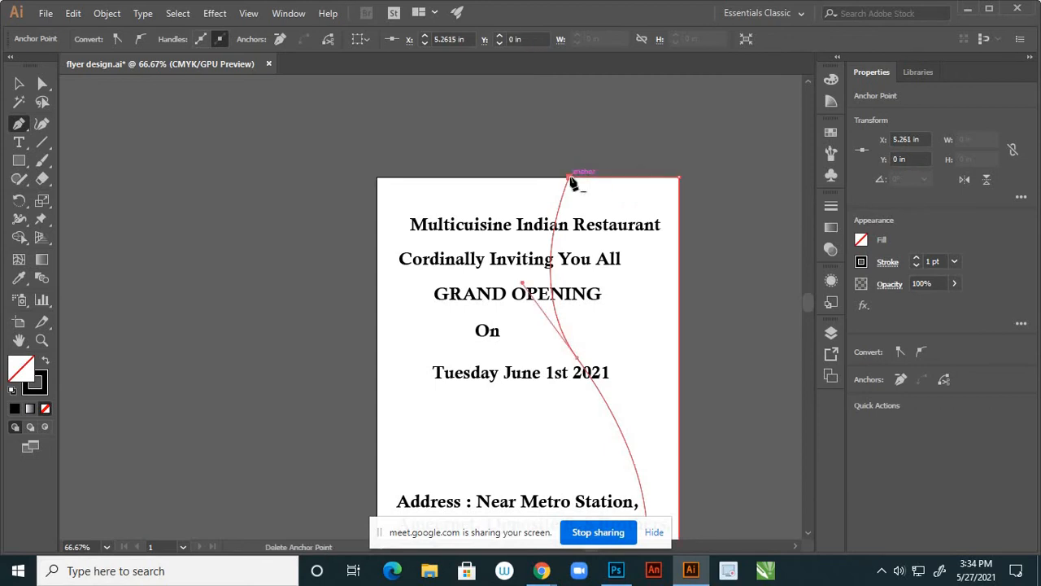
With Direct Selection, drag a curve anchor's handle to smooth the upper bend past the date line
left_click(42, 84)
right_click(39, 87)
left_click(78, 86)
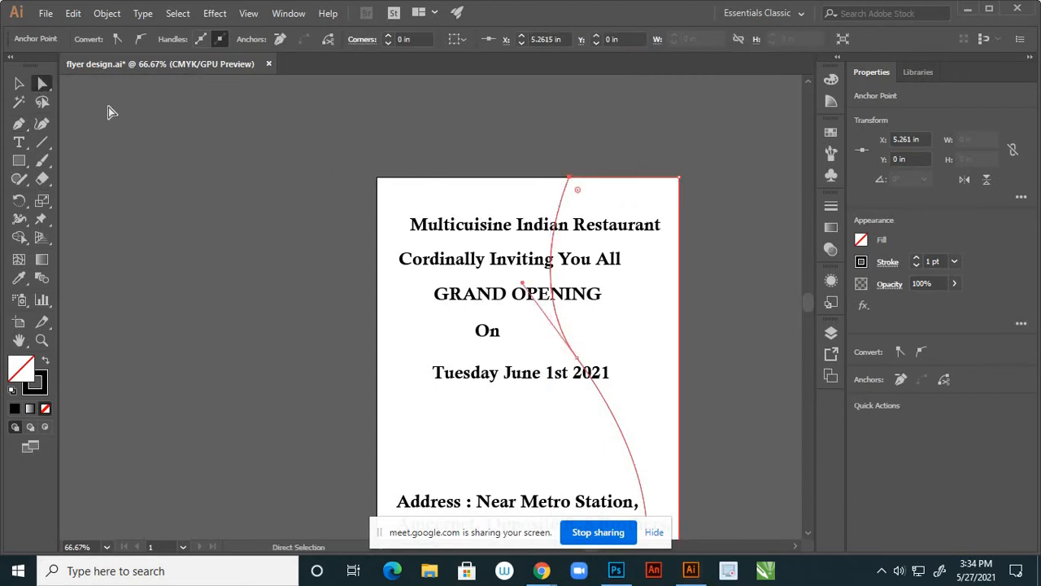
scroll(443, 234, "down", 2, "alt")
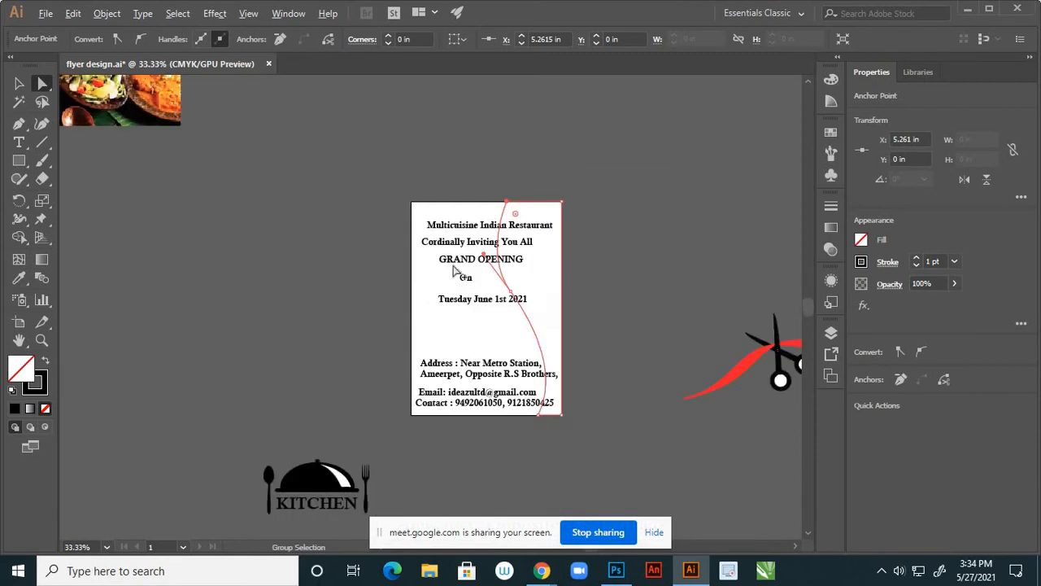
scroll(485, 274, "up", 2, "alt")
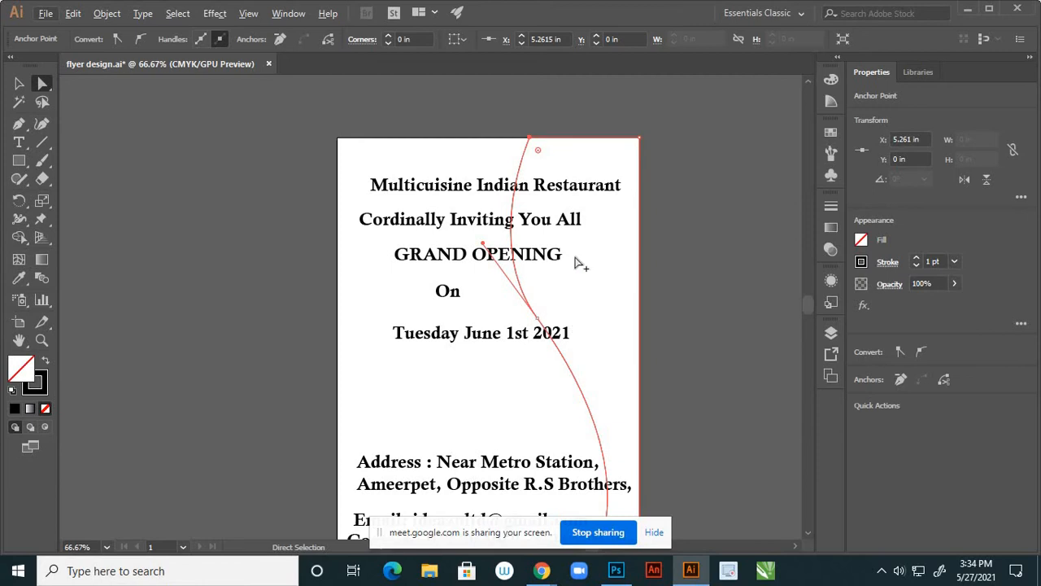
scroll(581, 261, "down", 2, "alt")
scroll(558, 237, "up", 1, "alt")
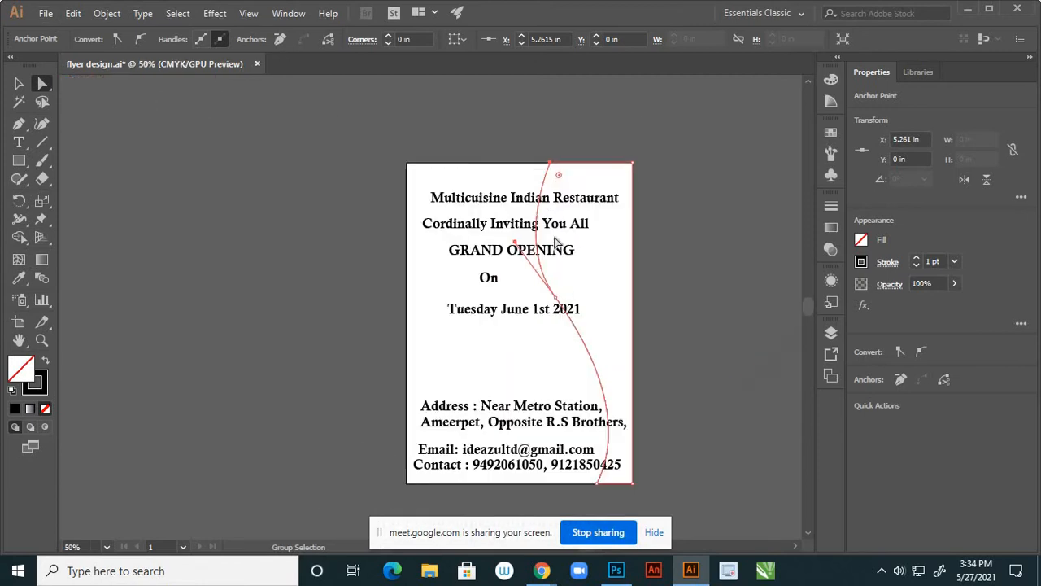
left_click(275, 161)
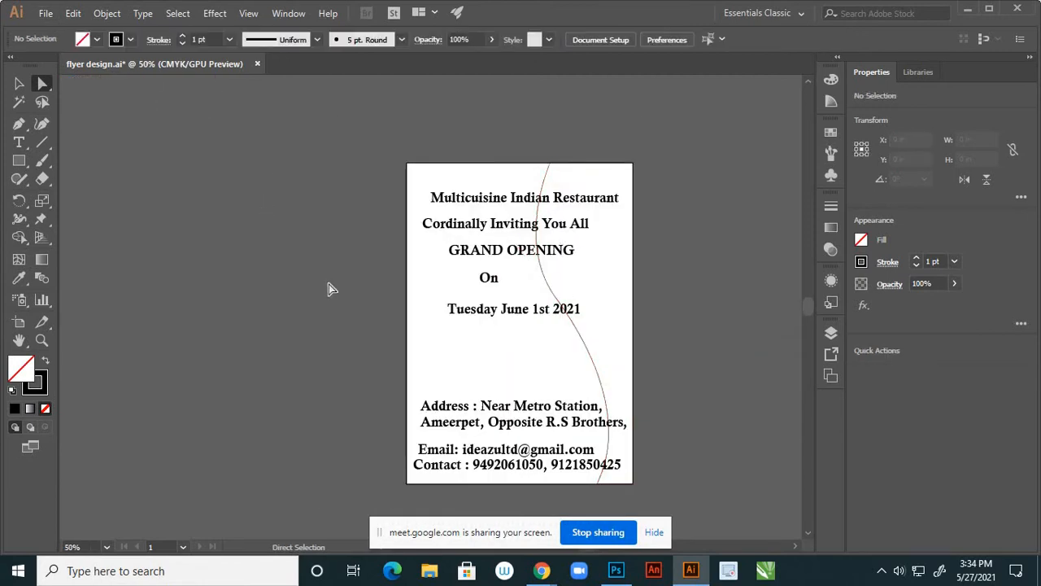
scroll(603, 260, "down", 1, "alt")
scroll(586, 249, "up", 2, "alt")
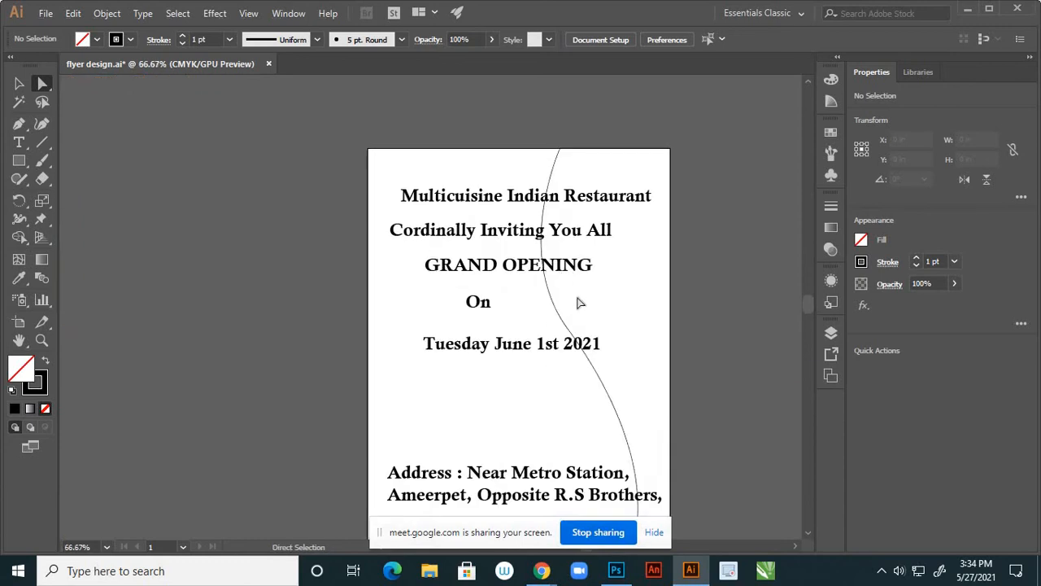
left_click(565, 329)
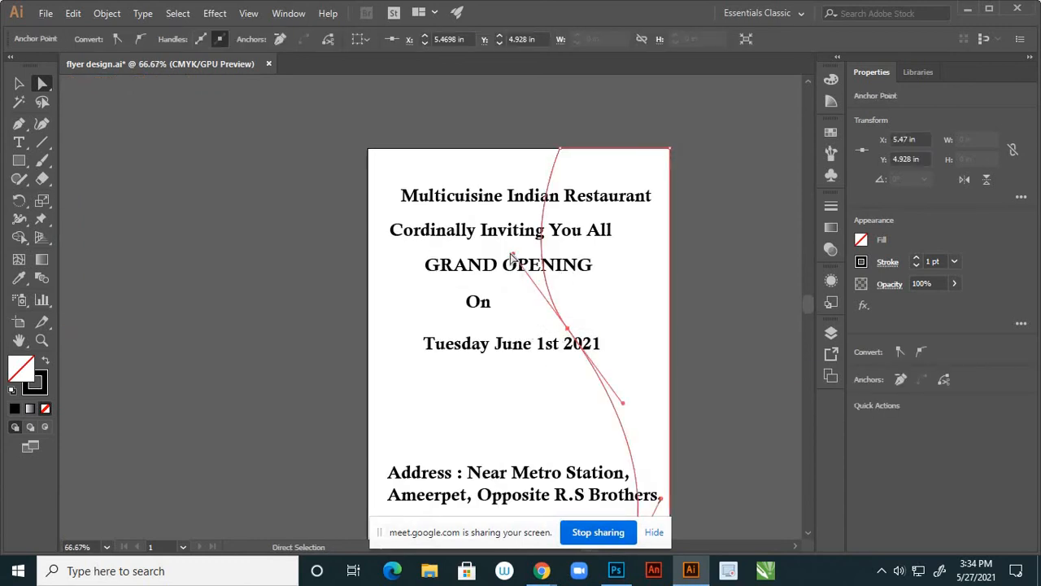
left_click_drag(514, 257, 516, 260)
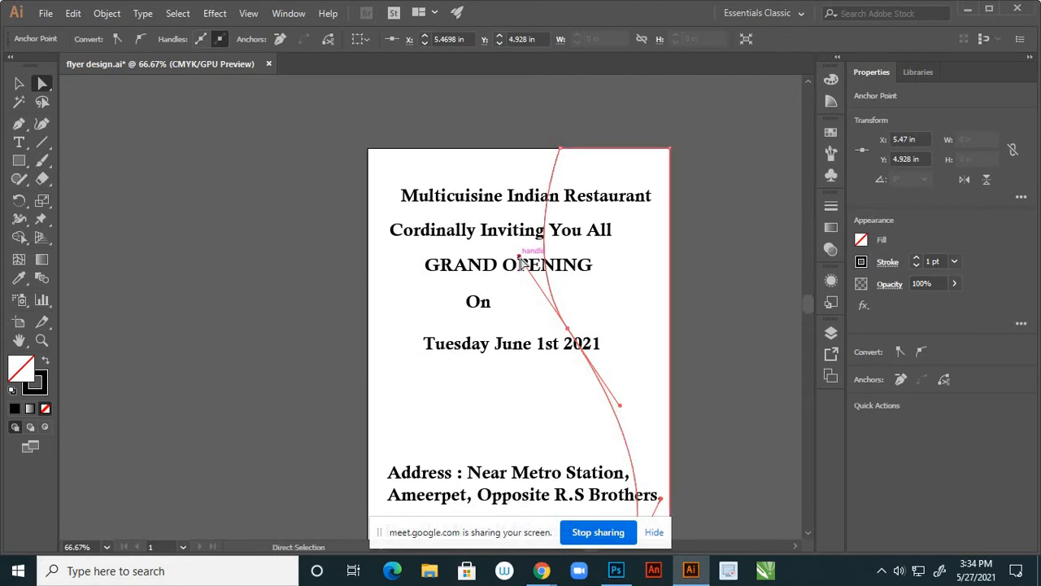
left_click(409, 290)
scroll(579, 244, "down", 3)
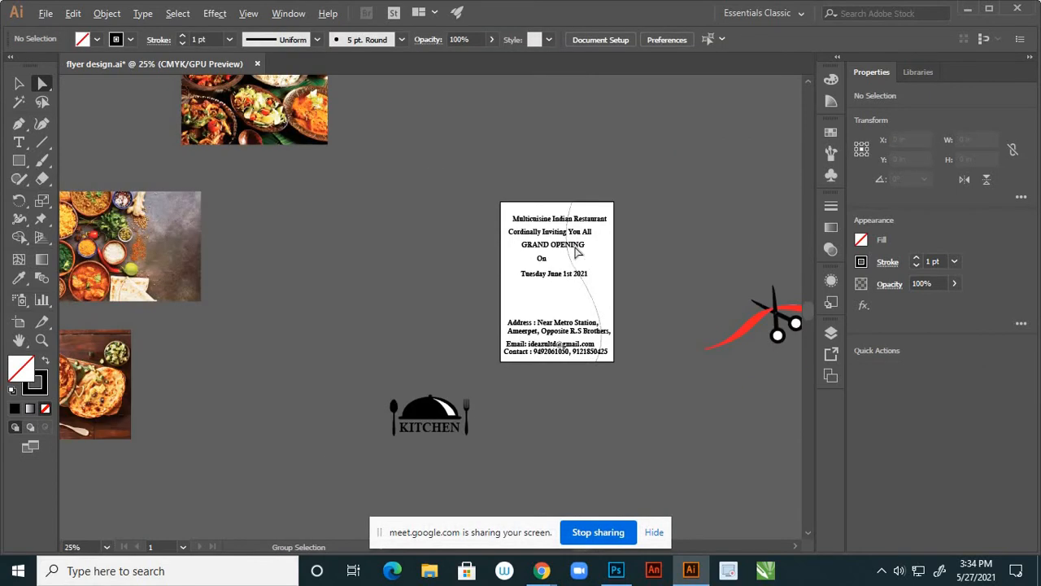
scroll(576, 255, "up", 1)
left_click(20, 85)
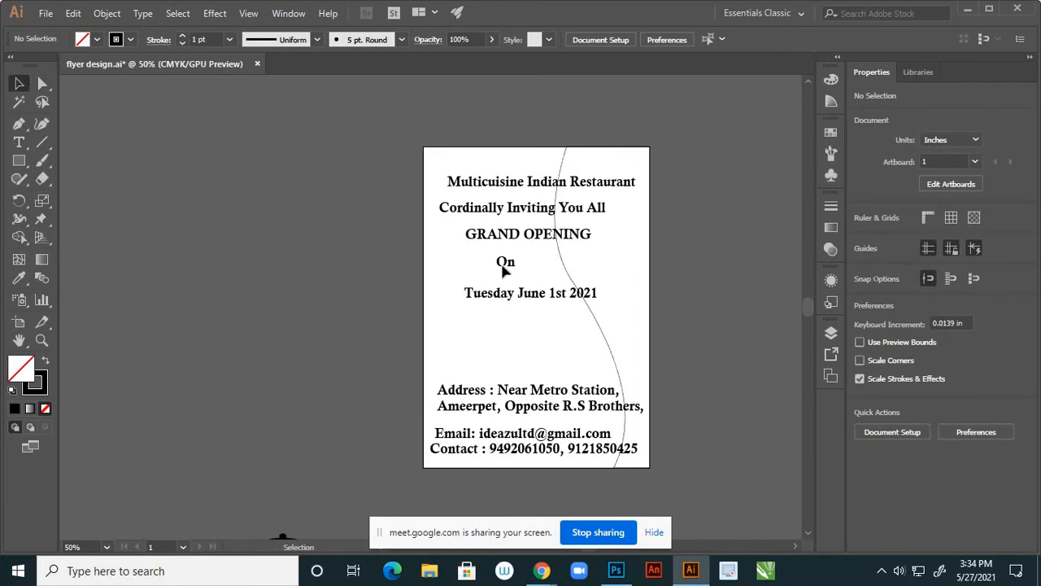
scroll(498, 275, "down", 3)
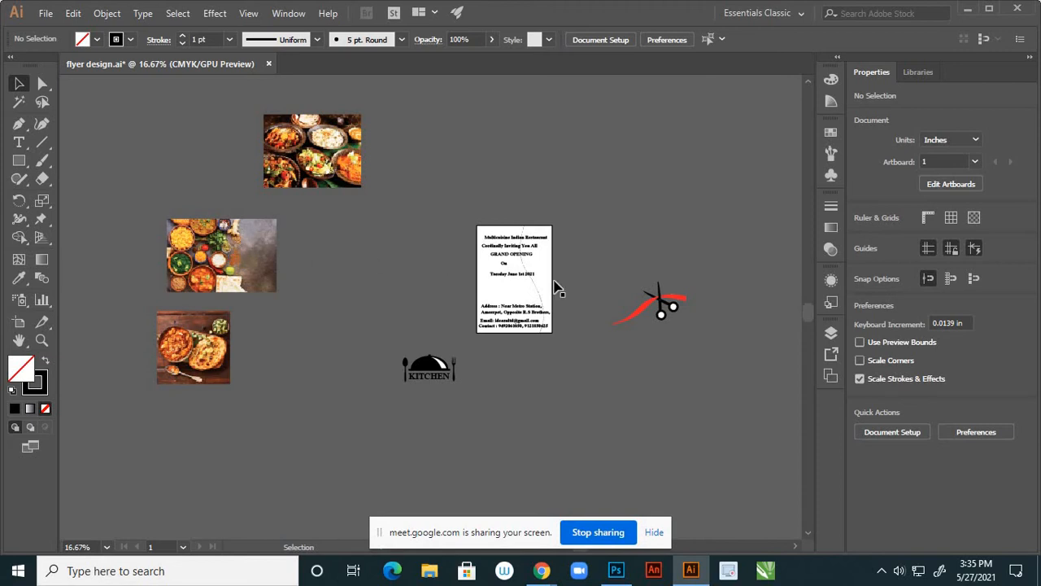
Fill the curved shape with the dark green sampled from the spinach bowl
scroll(173, 269, "up", 2)
scroll(172, 271, "up", 2)
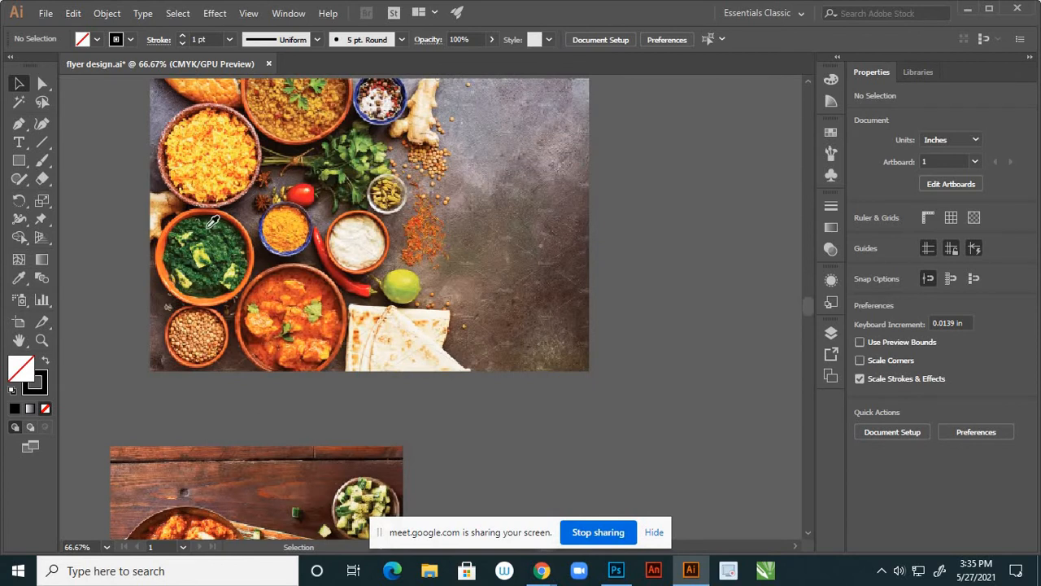
key("i")
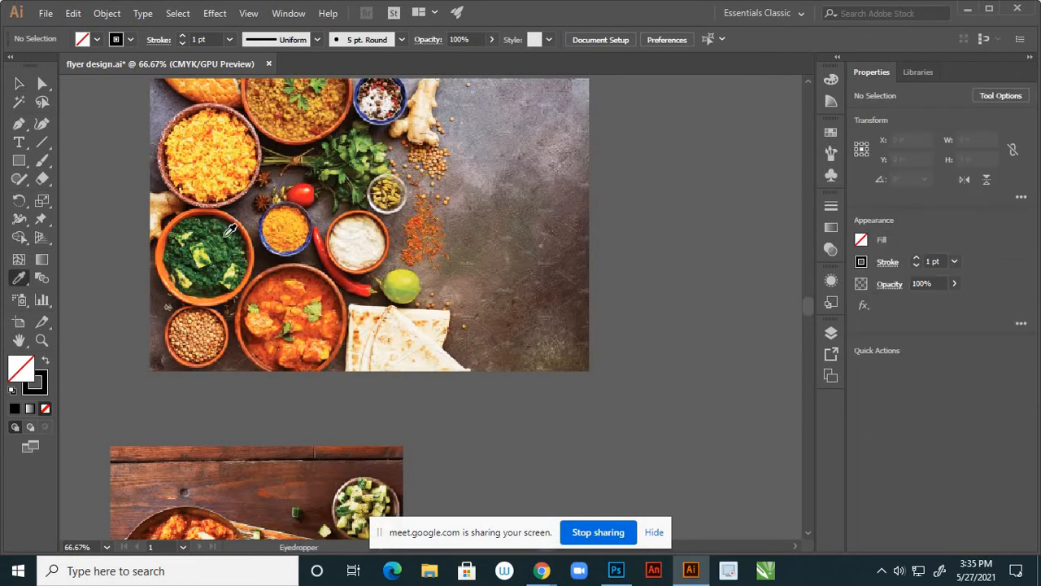
left_click(218, 238)
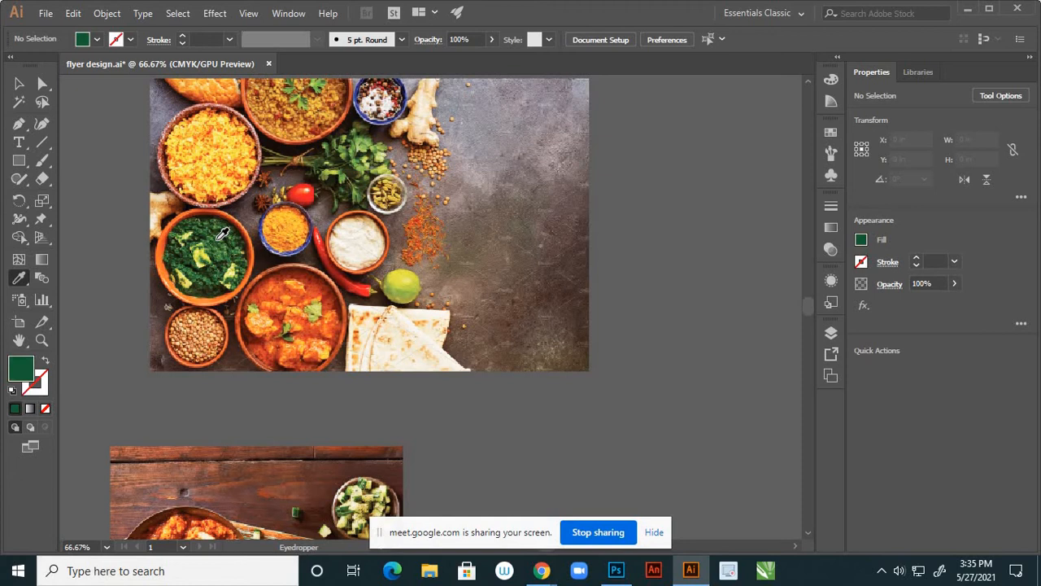
left_click(19, 83)
scroll(418, 321, "down", 5)
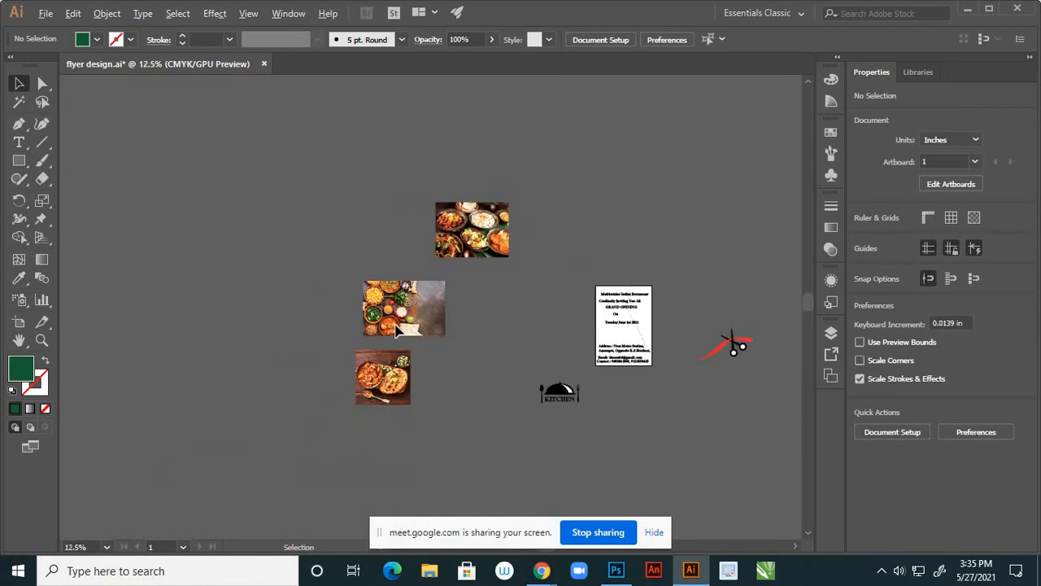
scroll(683, 362, "up", 3)
left_click(575, 314)
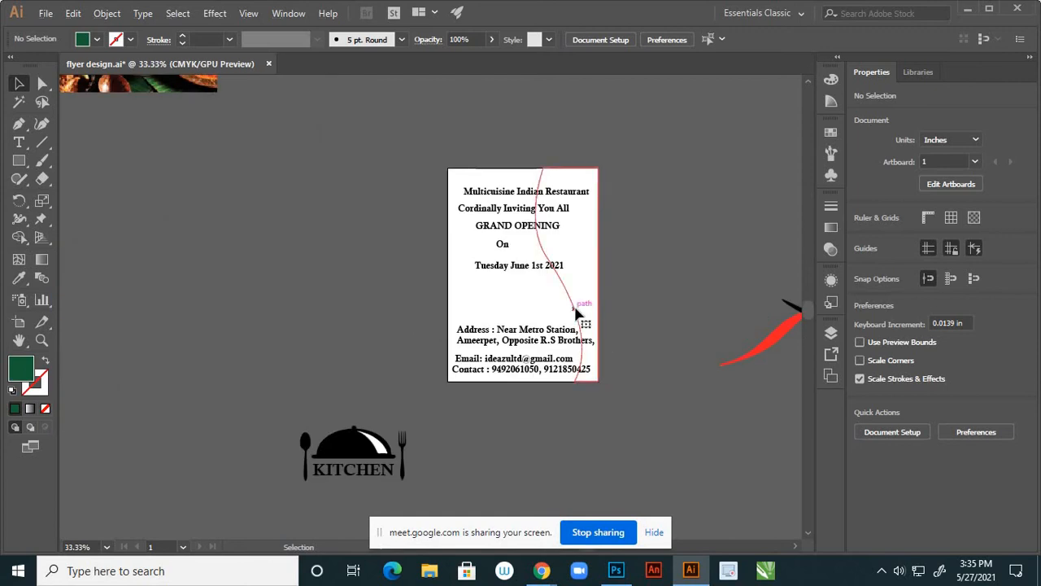
scroll(618, 328, "down", 3)
scroll(343, 303, "up", 6)
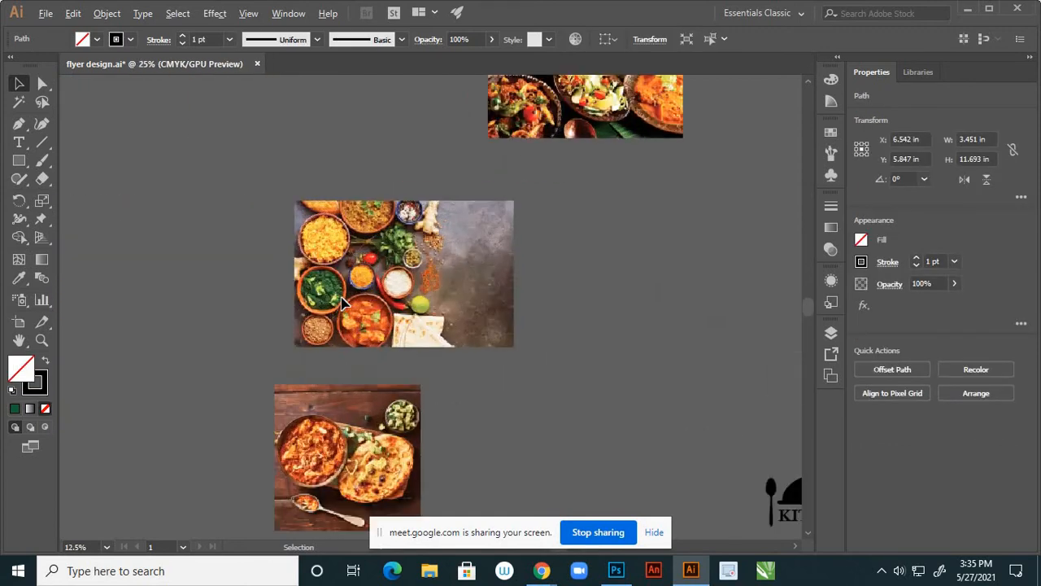
key("i")
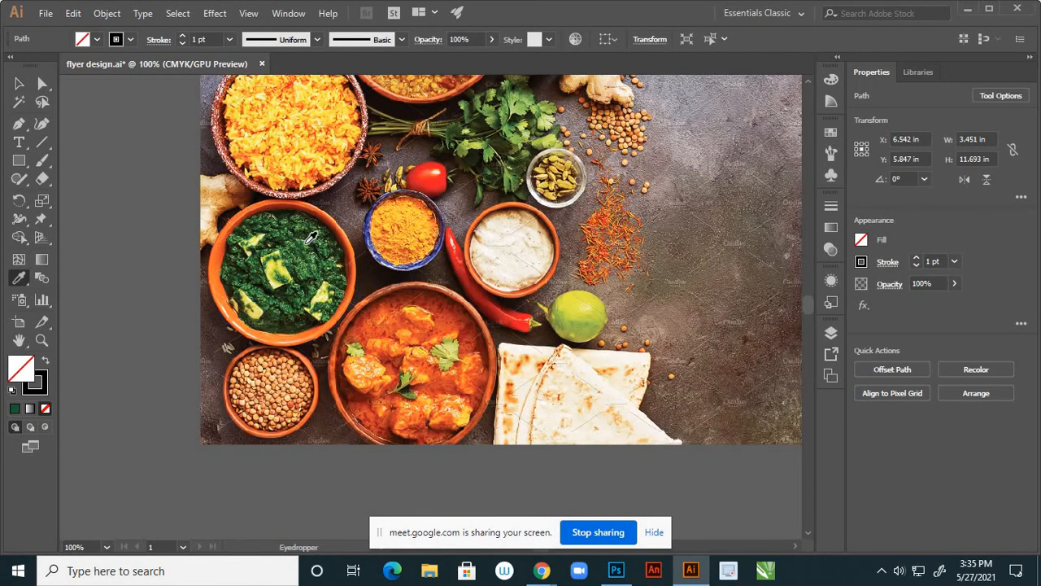
left_click(308, 237)
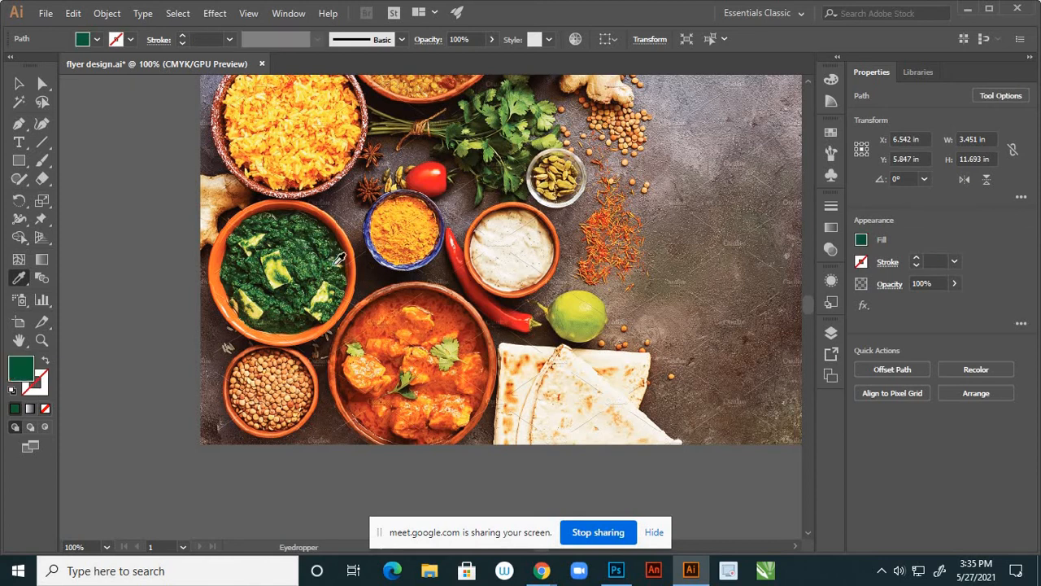
scroll(326, 261, "down", 5)
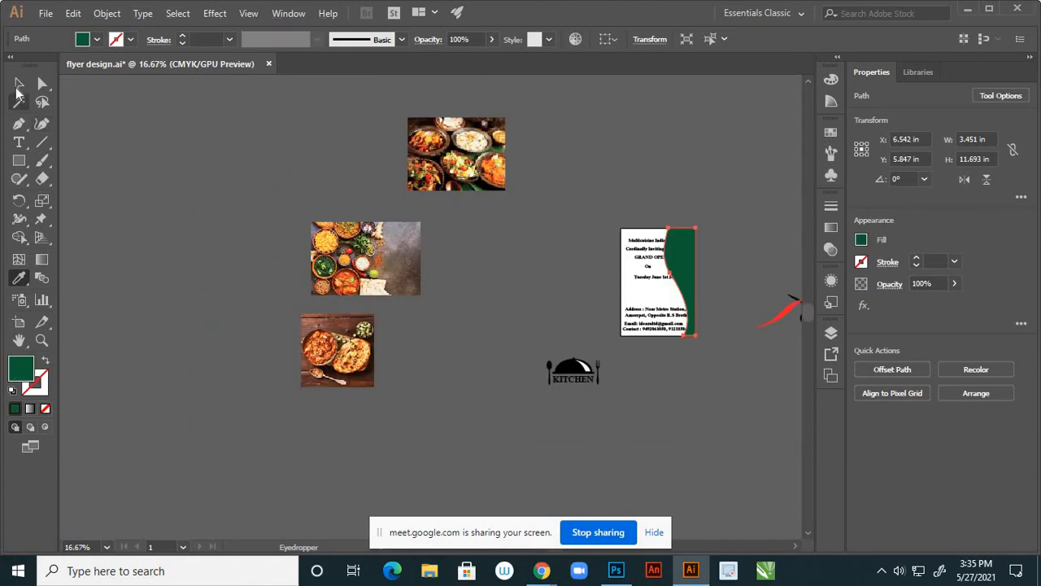
Narrow the green shape from its left side to about 2.95 in wide
left_click(19, 83)
scroll(593, 281, "up", 2)
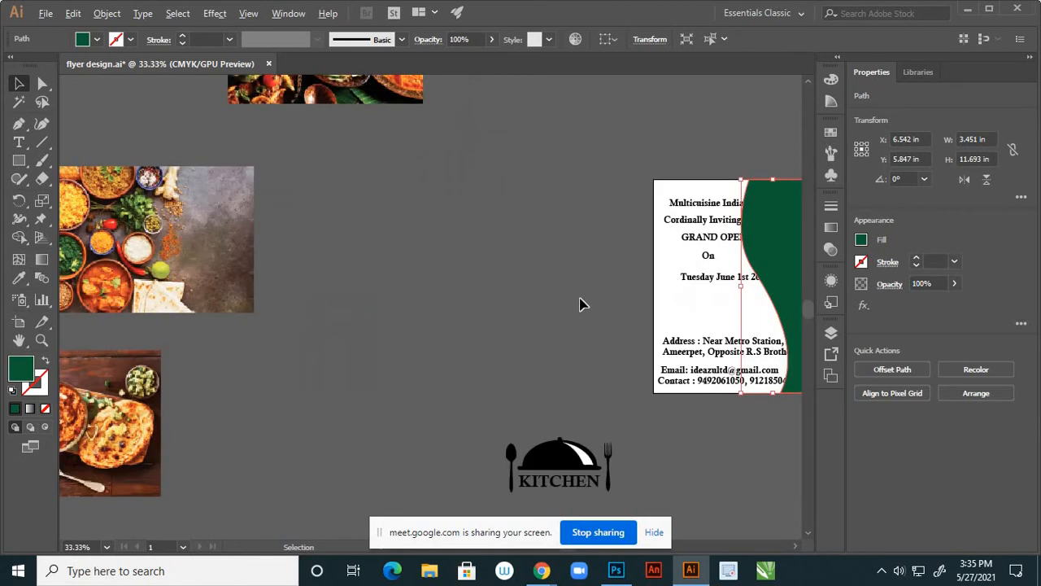
scroll(581, 301, "down", 1)
left_click(762, 244)
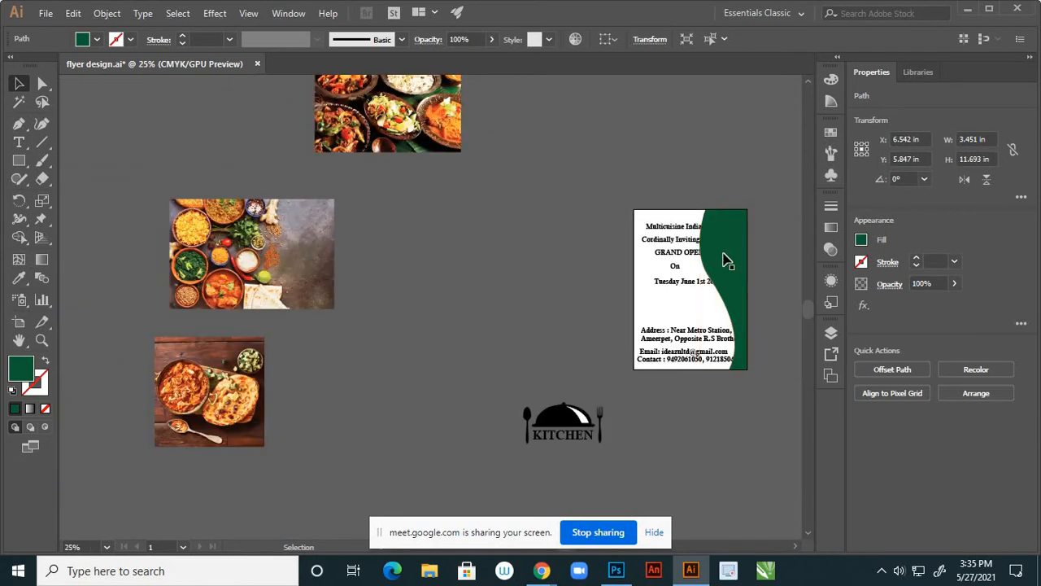
left_click(720, 252)
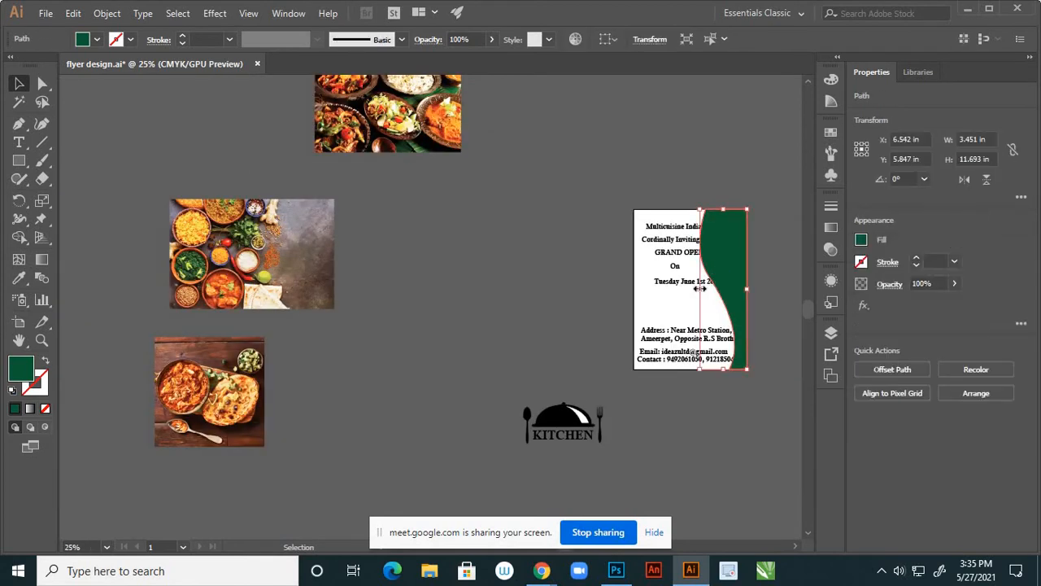
left_click_drag(700, 287, 706, 289)
left_click(550, 287)
scroll(541, 279, "down", 2)
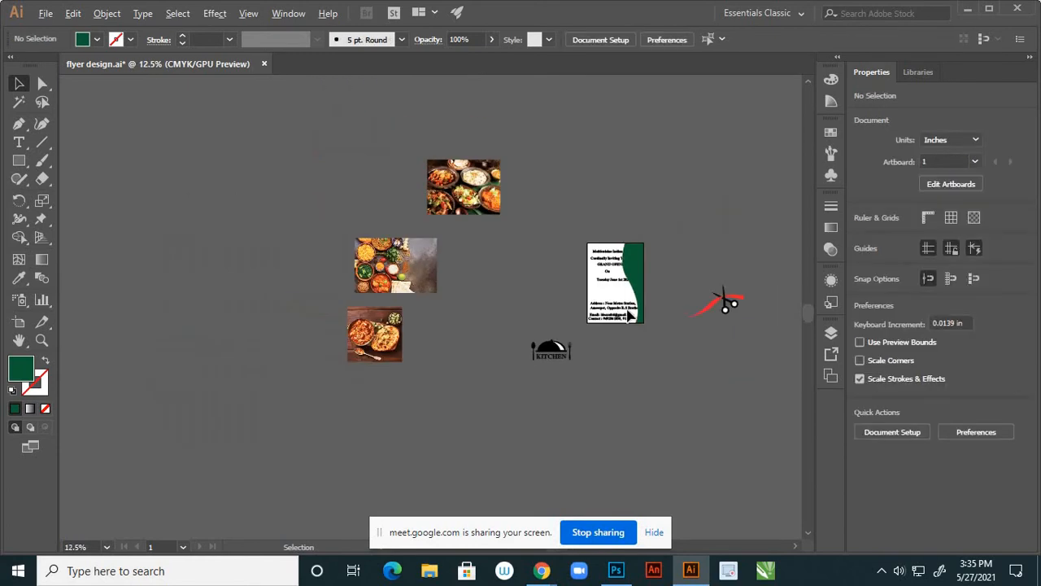
scroll(628, 315, "up", 2)
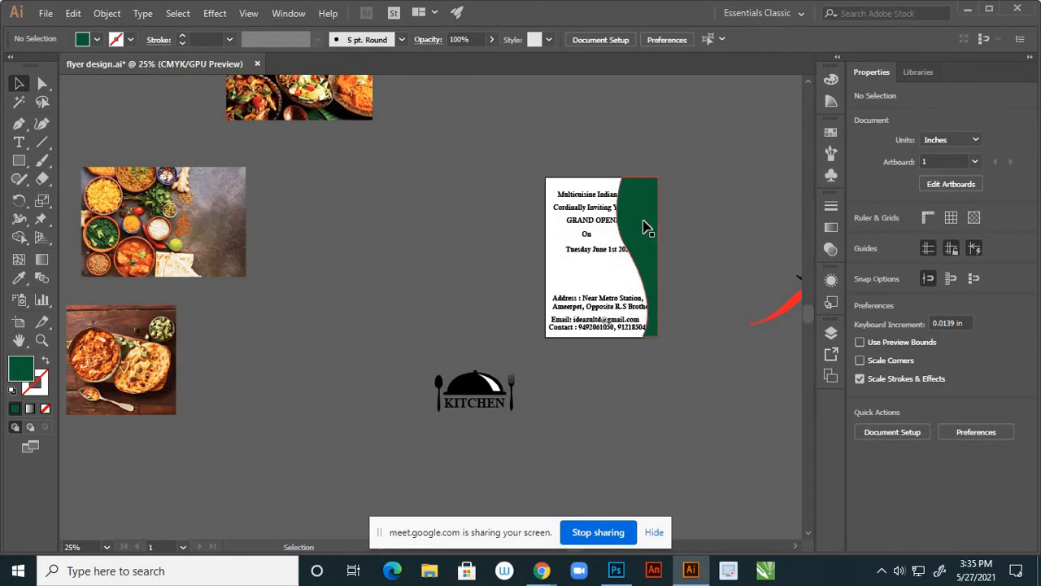
scroll(645, 225, "up", 2)
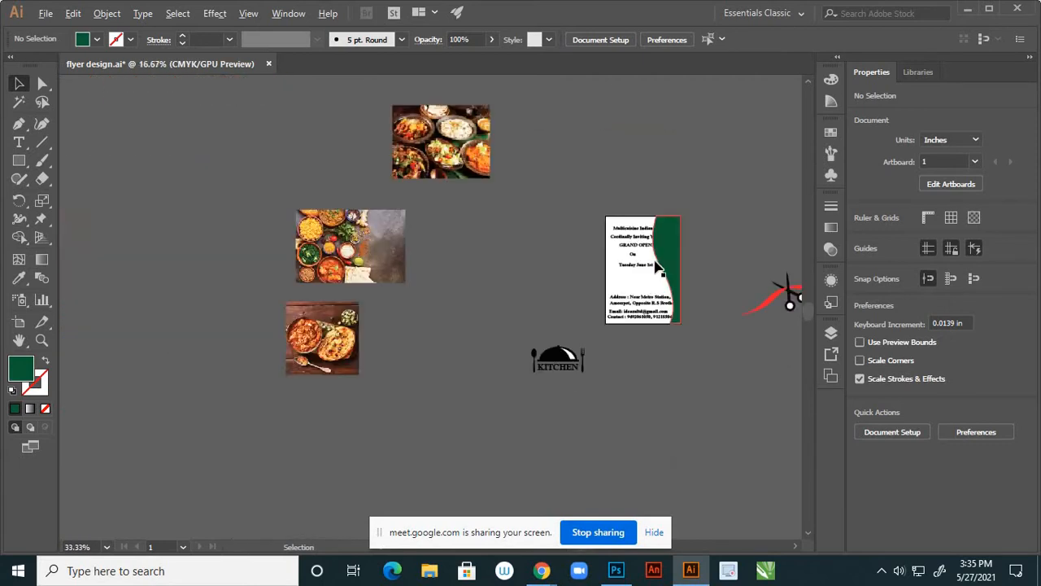
scroll(698, 262, "down", 3)
Shrink the spices photo to about 9 × 6 in
left_click(832, 332)
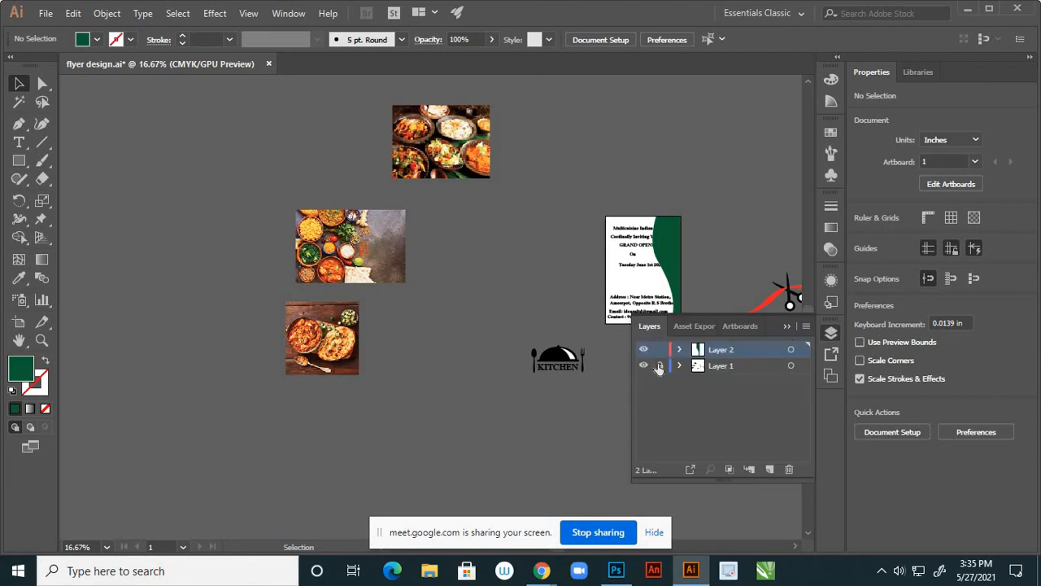
left_click(363, 259)
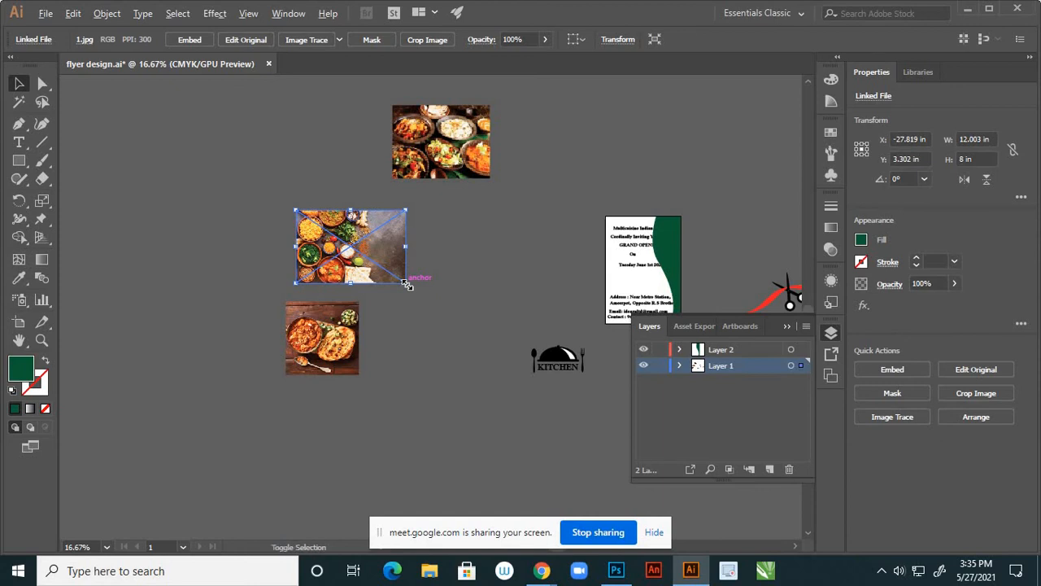
left_click_drag(407, 283, 678, 279)
left_click(786, 326)
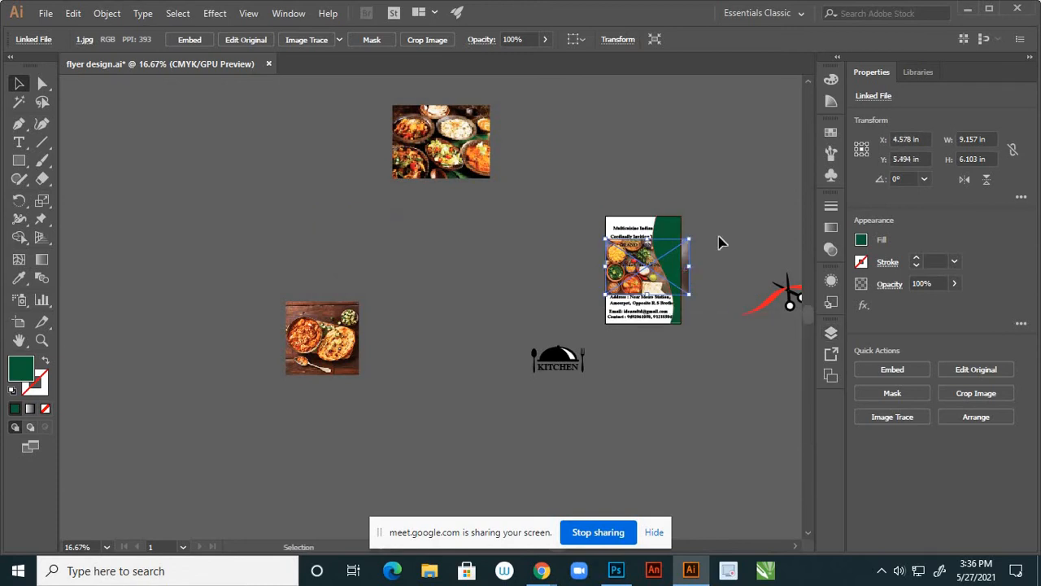
left_click(697, 242)
scroll(696, 244, "up", 4)
scroll(701, 237, "down", 1)
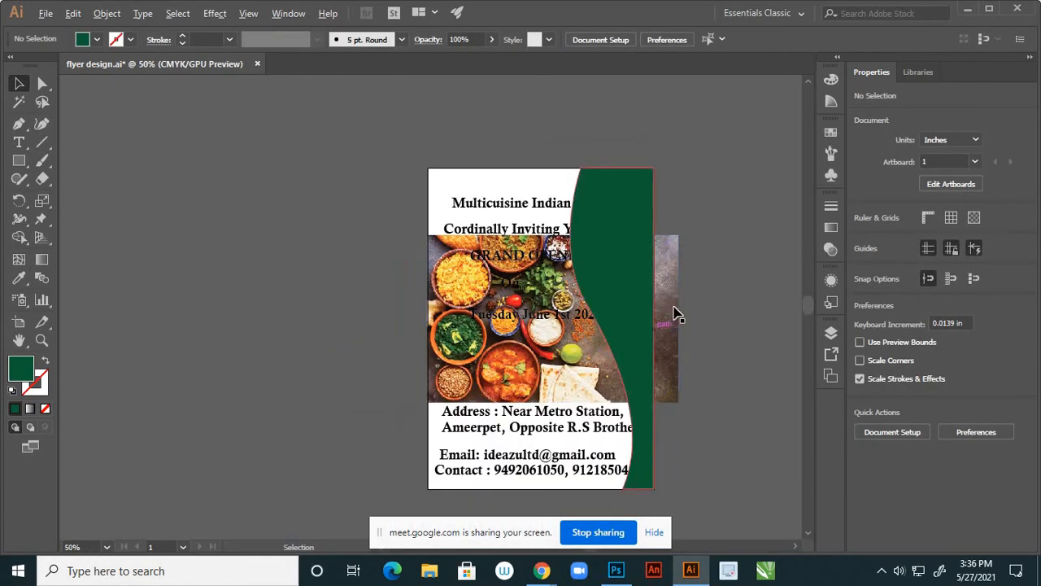
scroll(709, 271, "down", 1)
scroll(687, 306, "up", 1)
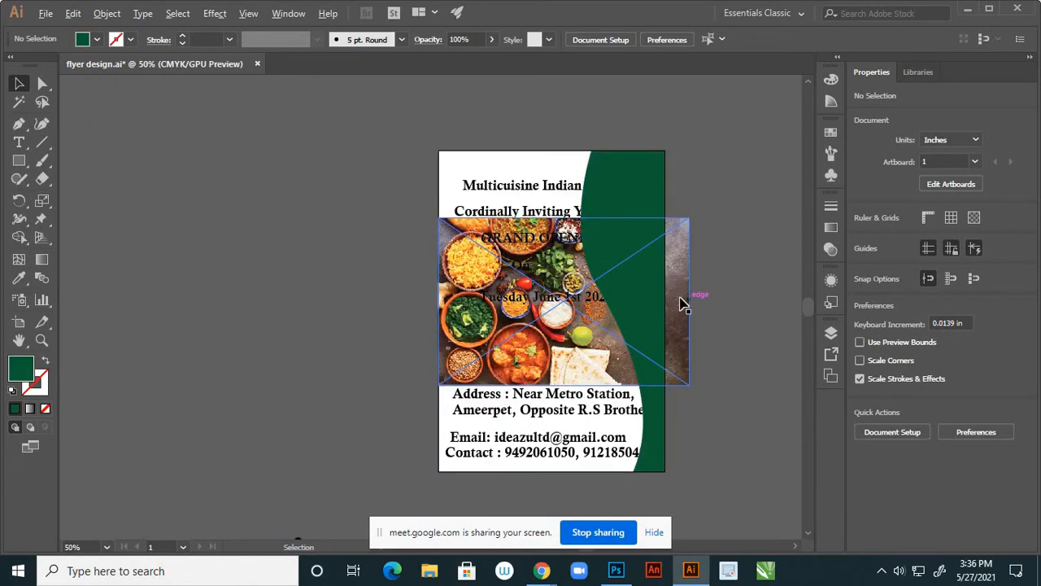
Shrink the spices photo a little more and nudge it slightly left on the flyer
left_click(676, 292)
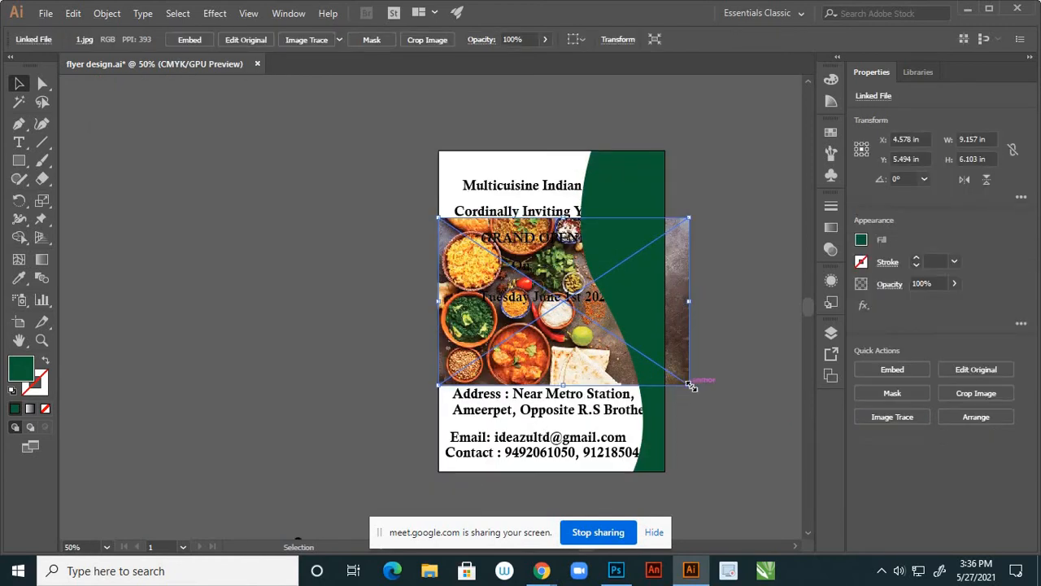
left_click_drag(691, 387, 667, 371)
left_click(721, 353)
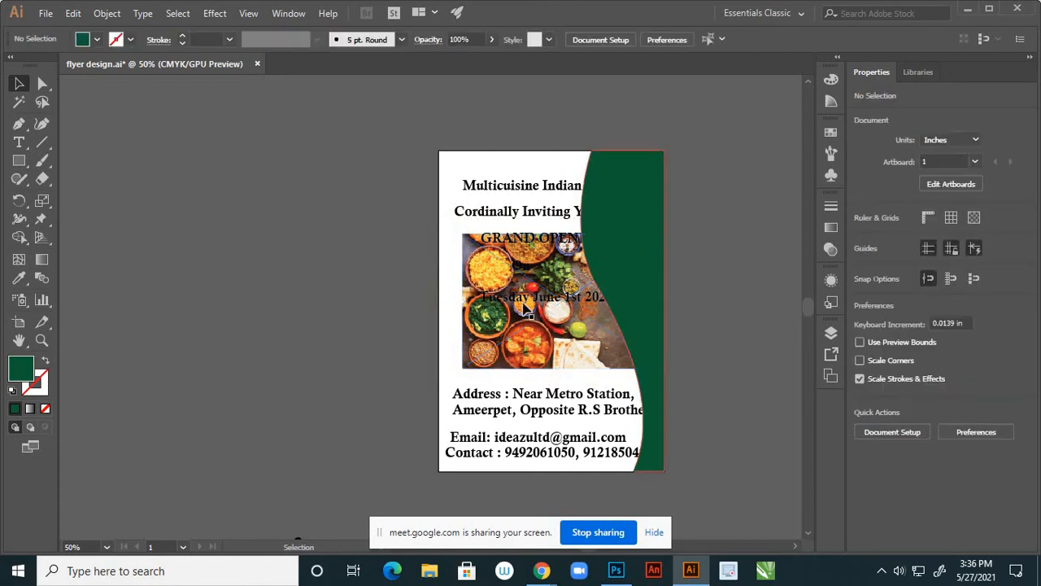
left_click_drag(506, 292, 495, 290)
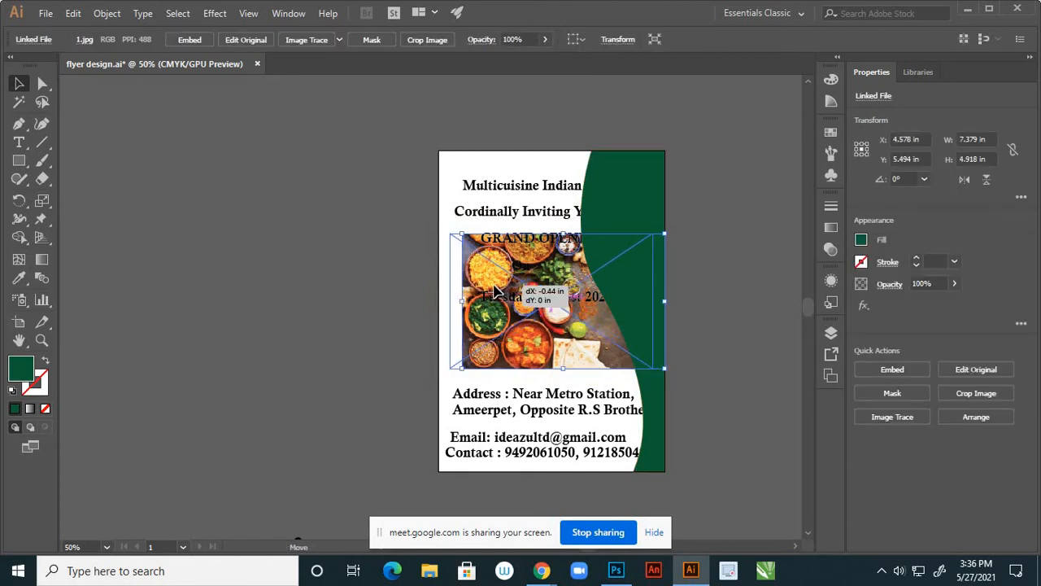
left_click(726, 294)
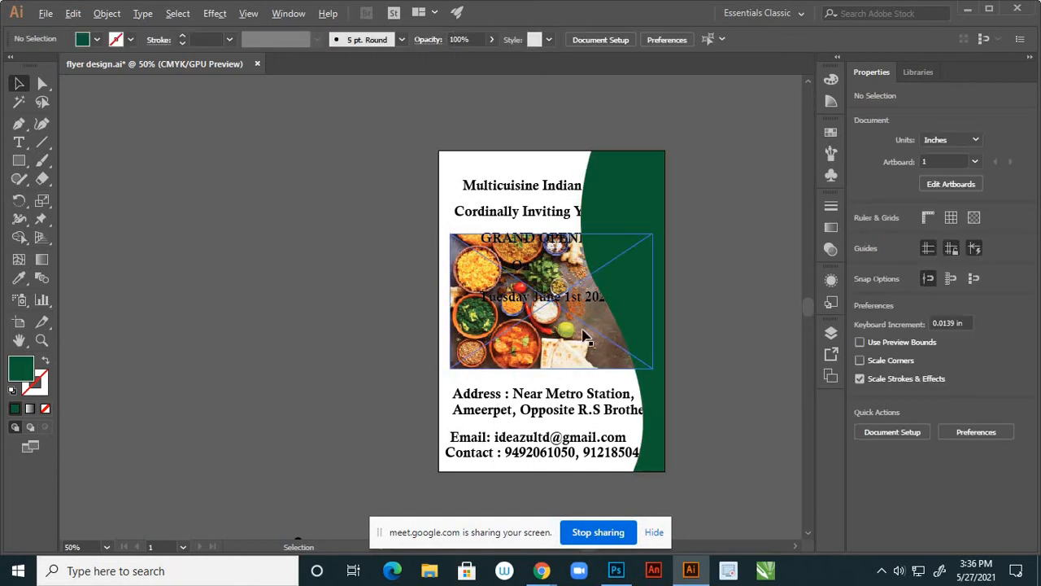
scroll(588, 335, "down", 3)
scroll(589, 335, "up", 2)
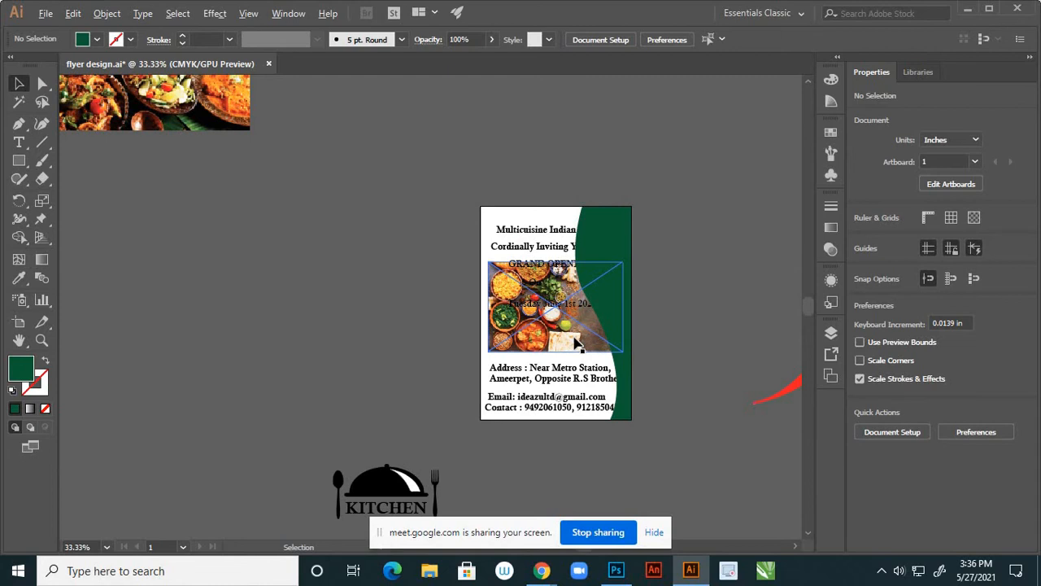
scroll(577, 345, "up", 1)
Scale the food photo to about 6.76 × 4.5 in and shift it slightly left and down
left_click(649, 357)
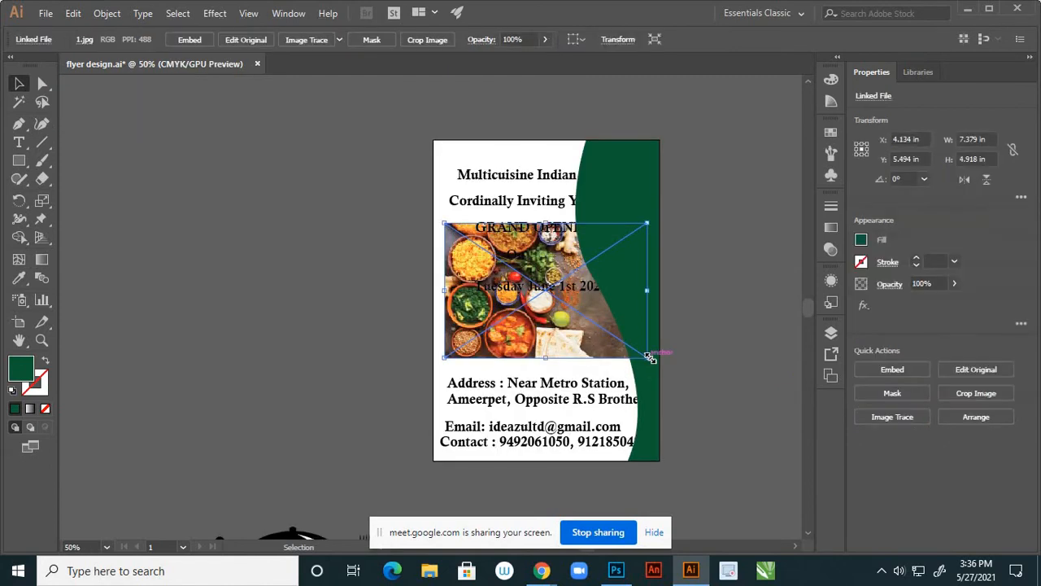
left_click_drag(649, 356, 639, 352)
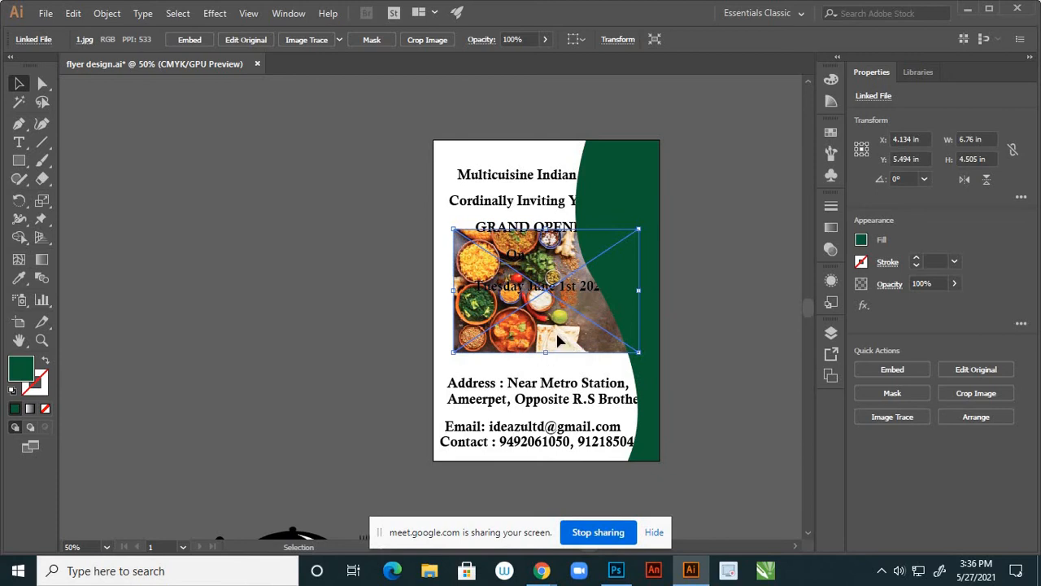
left_click_drag(559, 342, 554, 346)
left_click(703, 341)
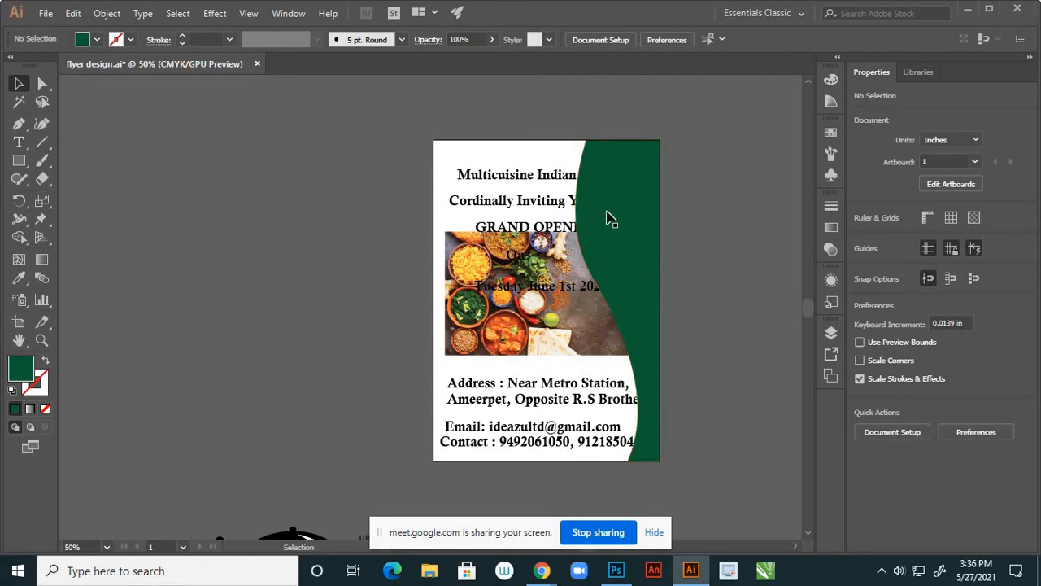
left_click(635, 173)
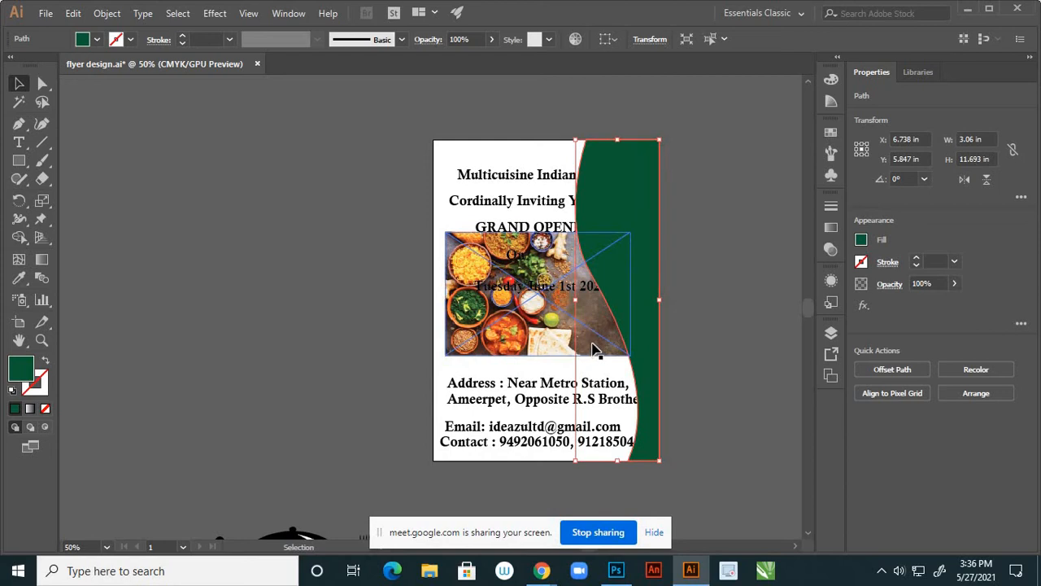
left_click(594, 348, "shift")
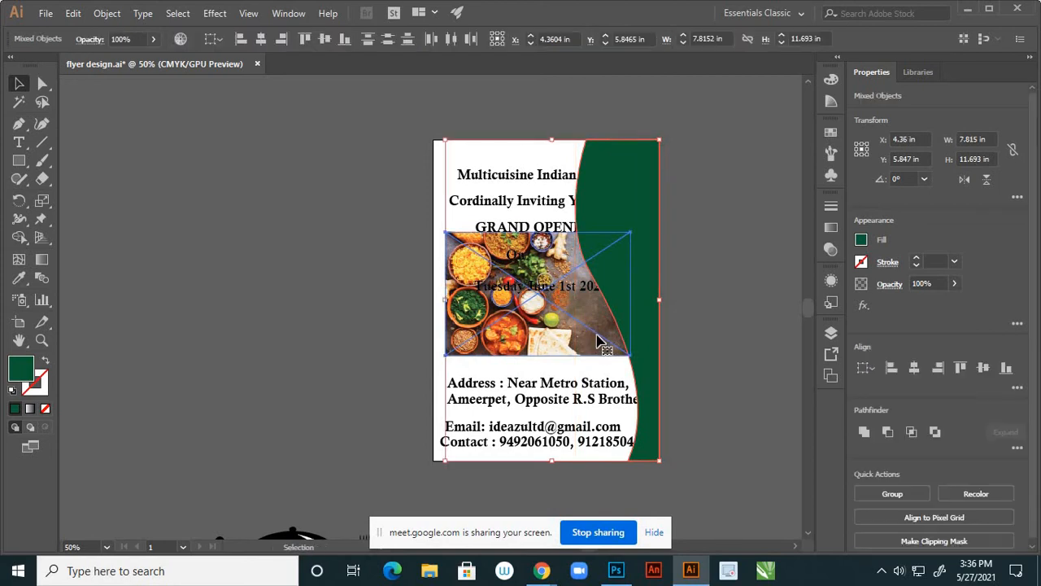
right_click(617, 301)
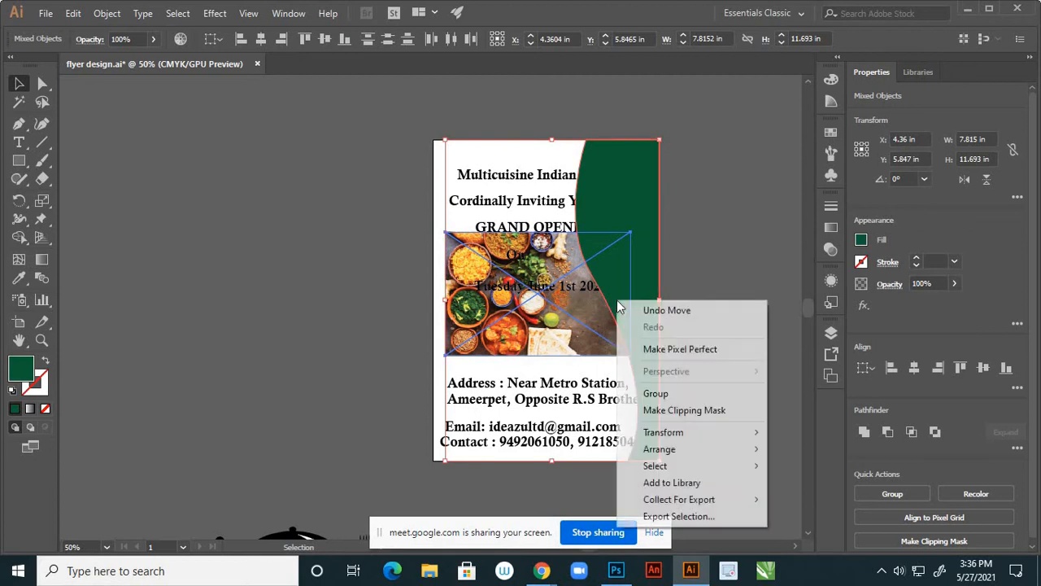
left_click(678, 410)
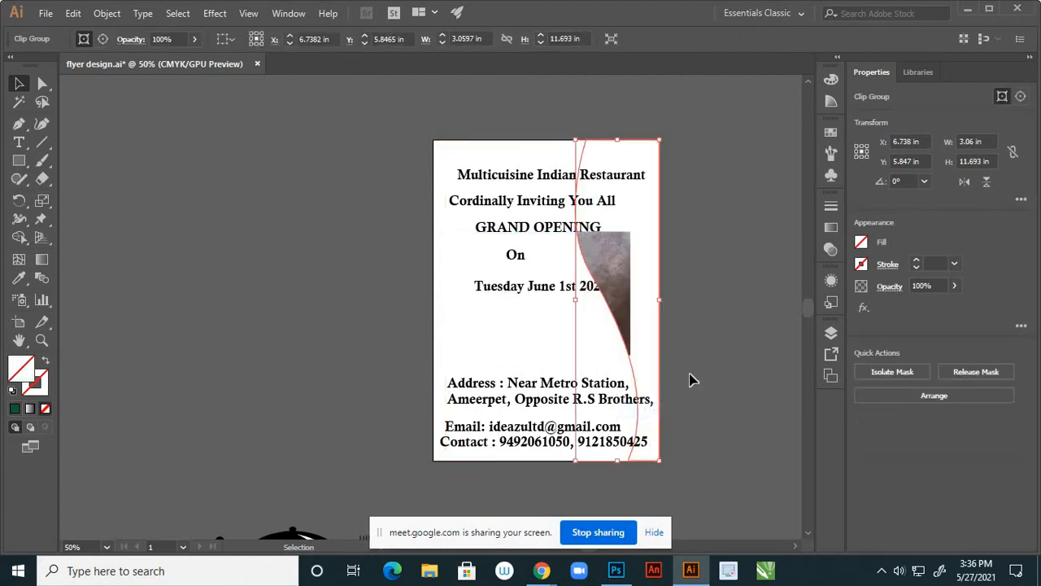
key("ctrl+z")
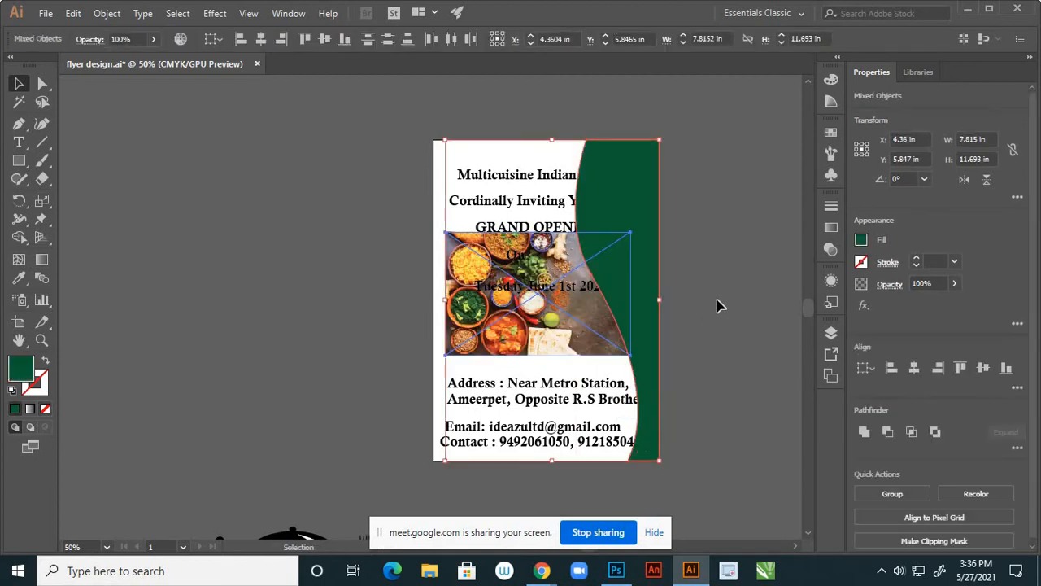
left_click(705, 277)
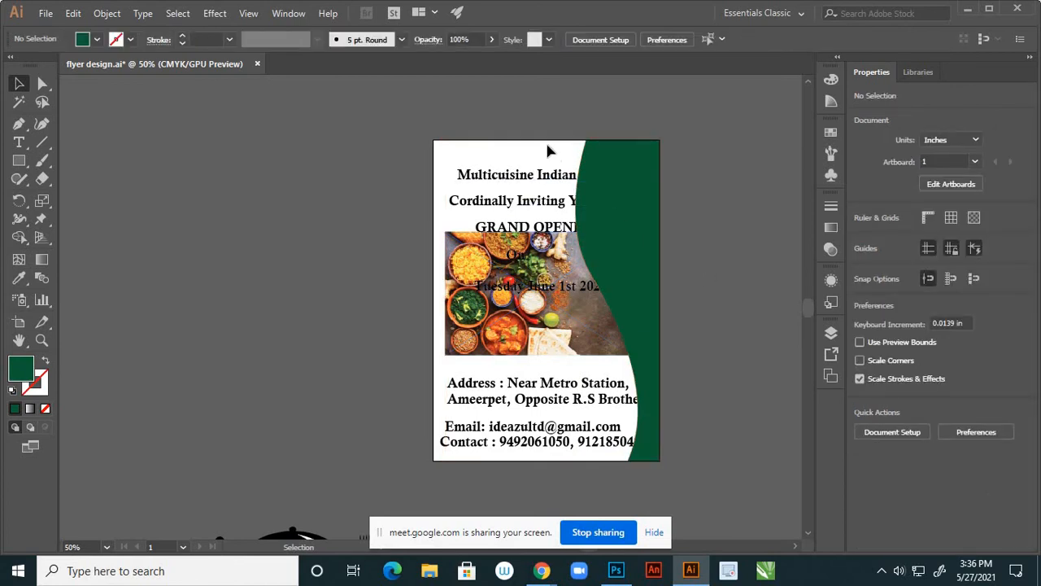
left_click(607, 282)
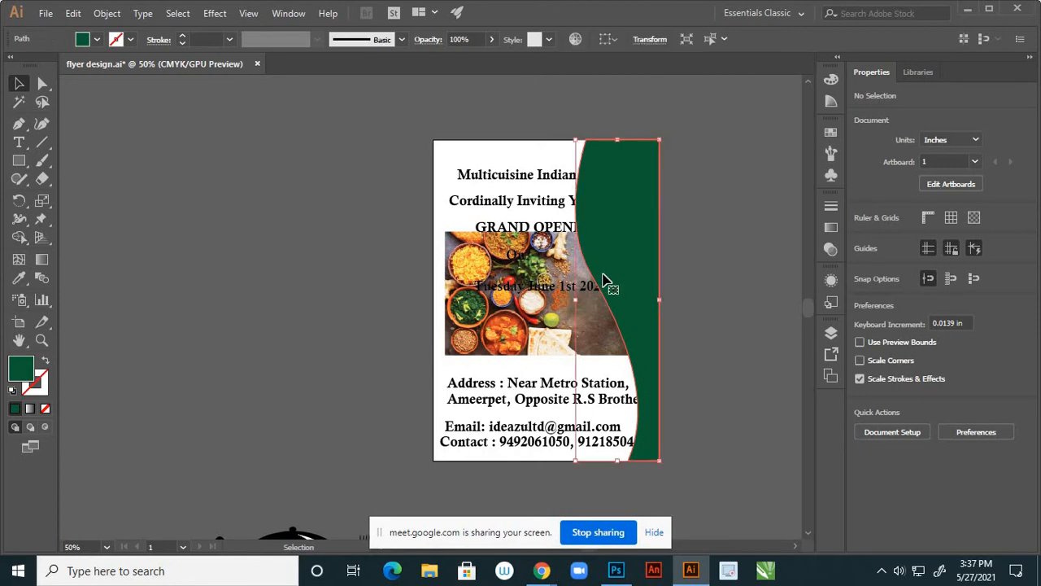
left_click(744, 279)
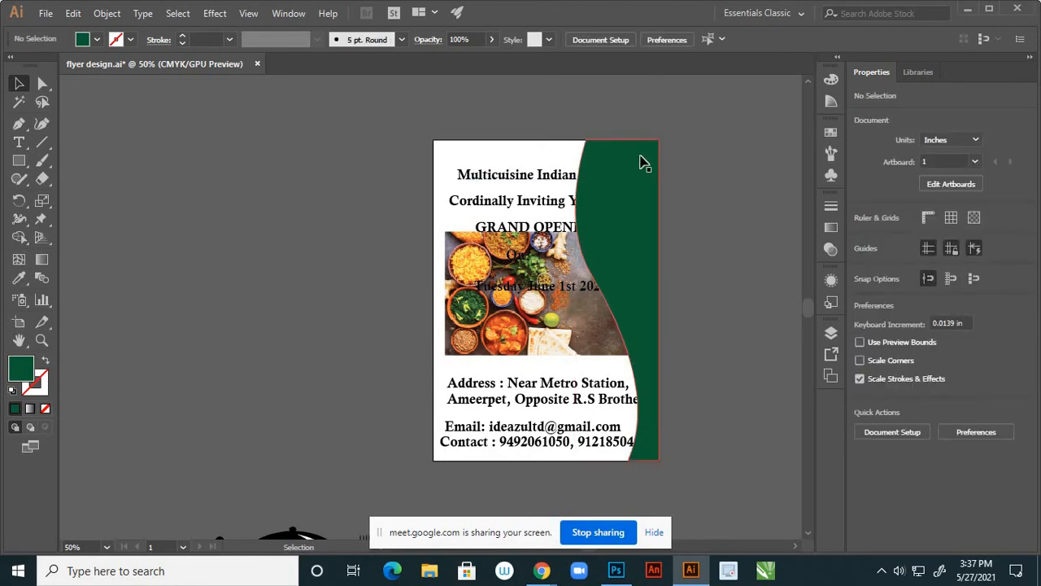
key("m")
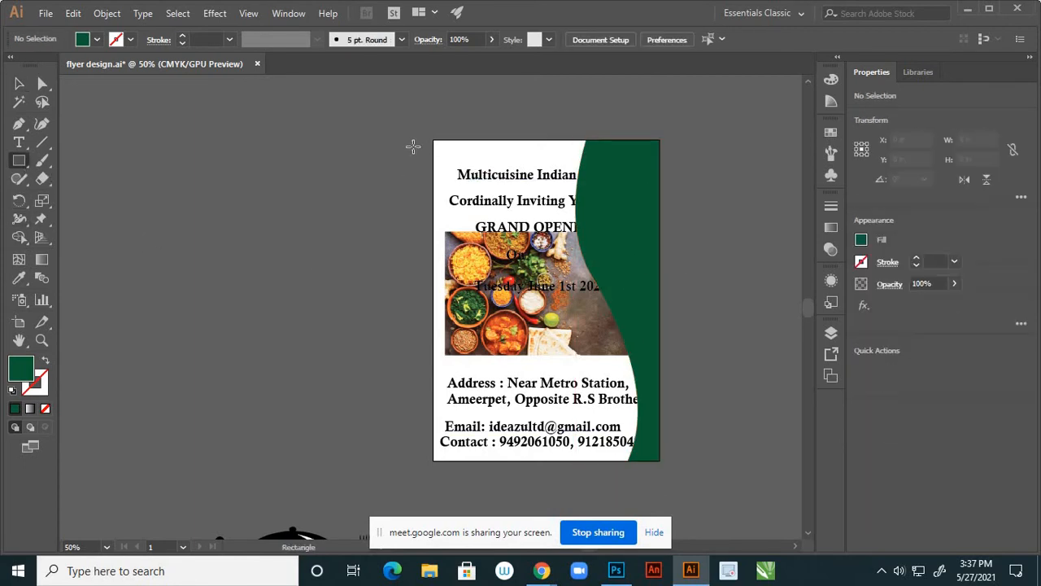
Draw a rectangle covering the whole flyer page on Layer 2 and make it a compound path
left_click_drag(433, 140, 648, 464)
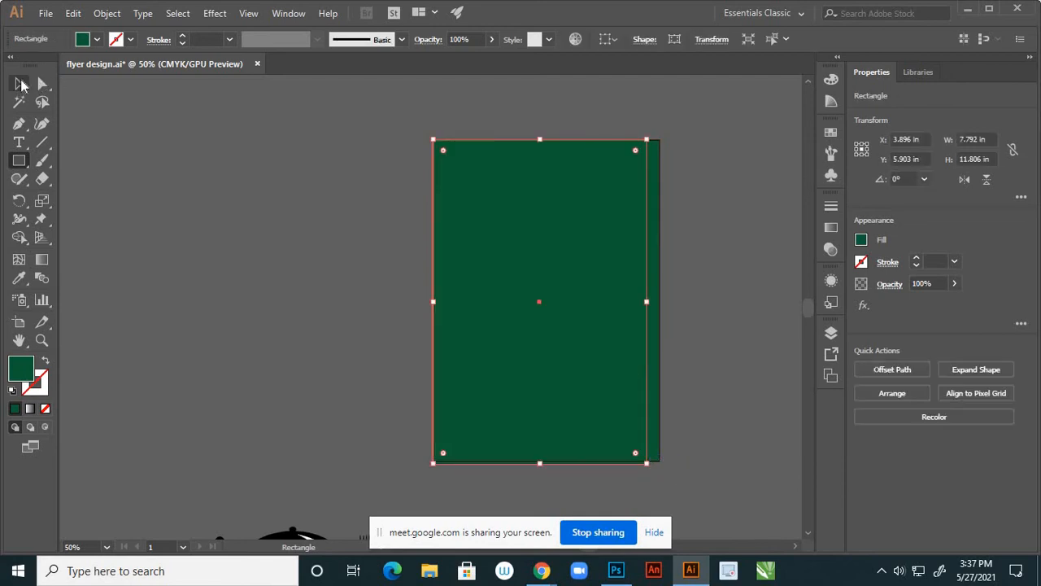
key("v")
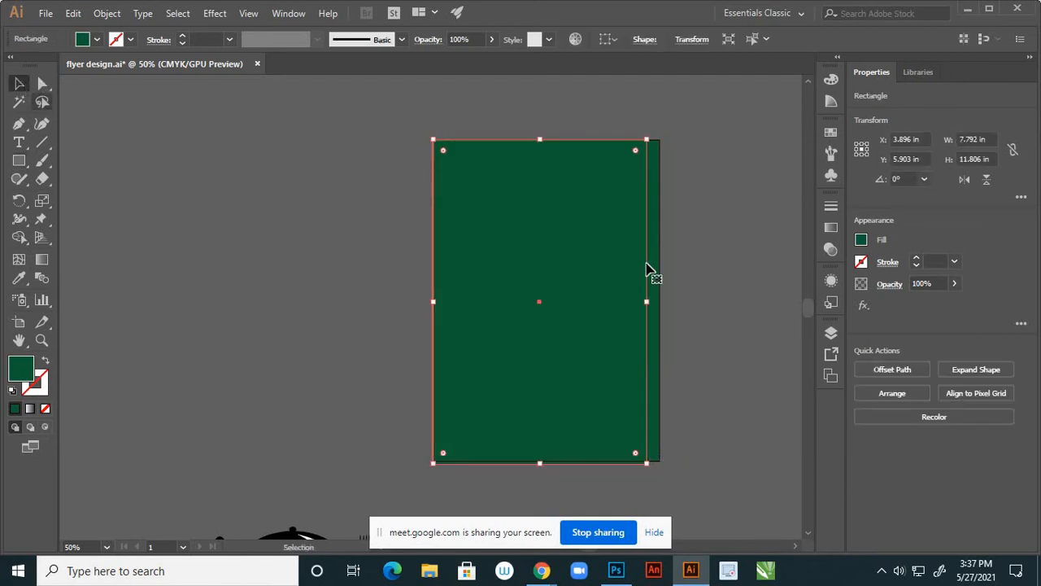
left_click(831, 335)
left_click(680, 350)
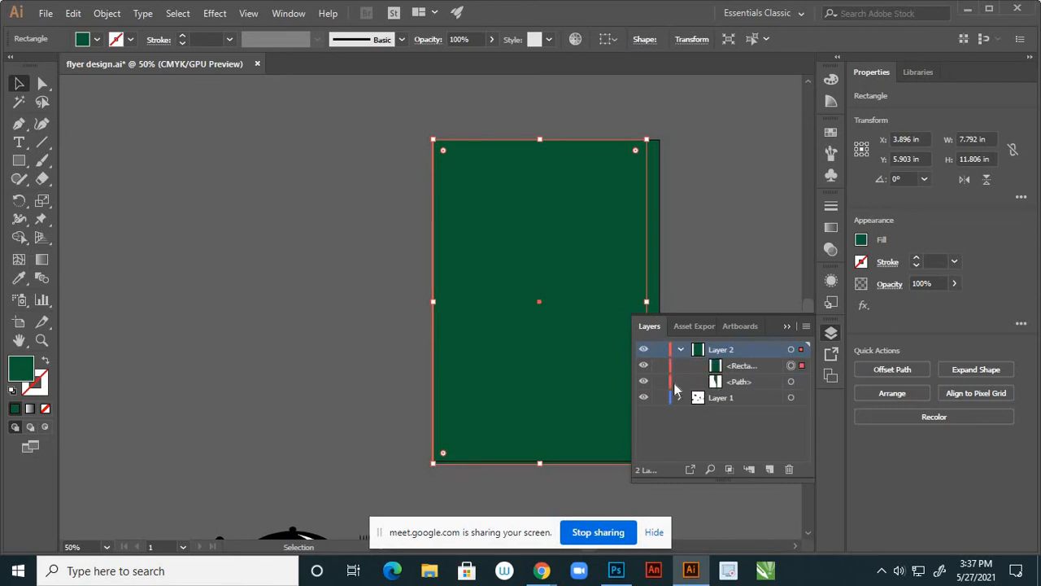
left_click(787, 326)
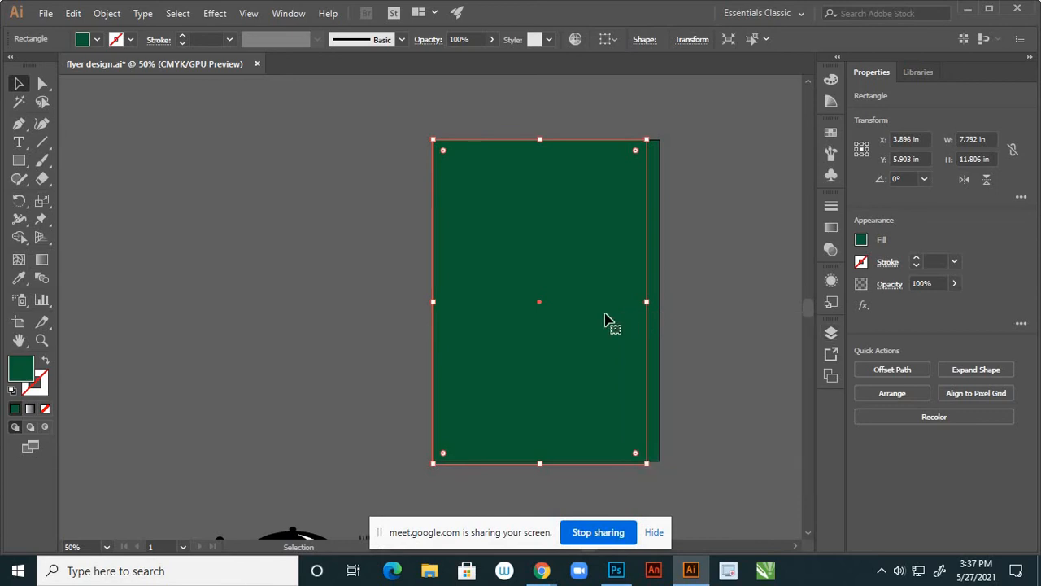
right_click(501, 343)
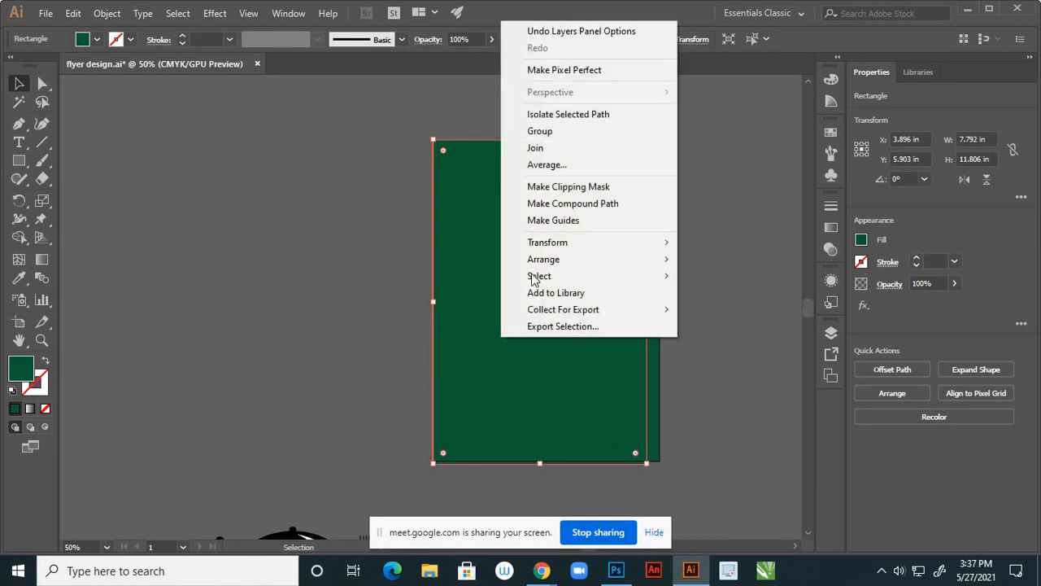
left_click(559, 203)
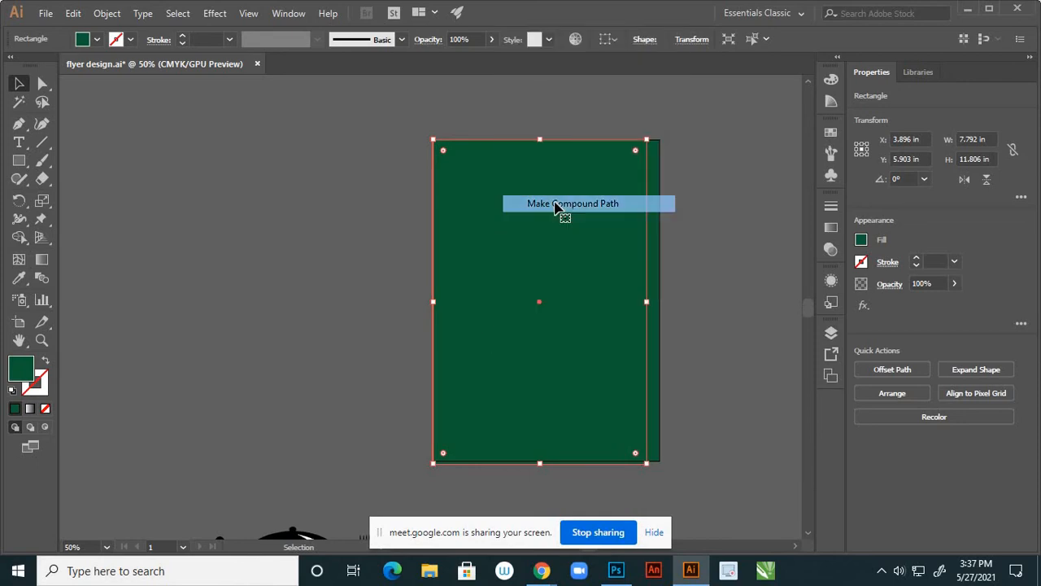
Unlock the green curved path, undo the compound path, and delete the covering rectangle
left_click(830, 333)
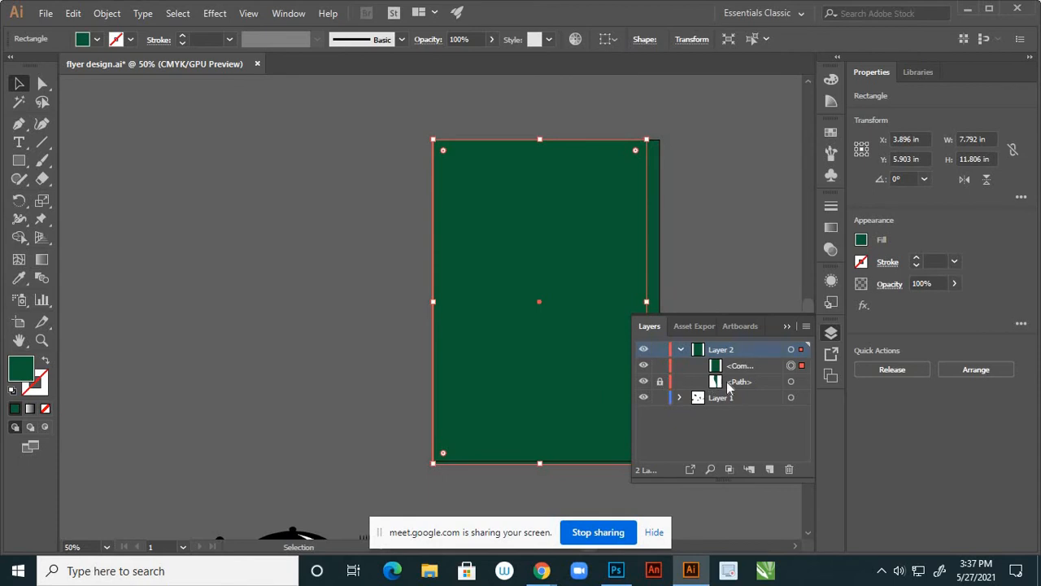
left_click(659, 381)
key("ctrl+z")
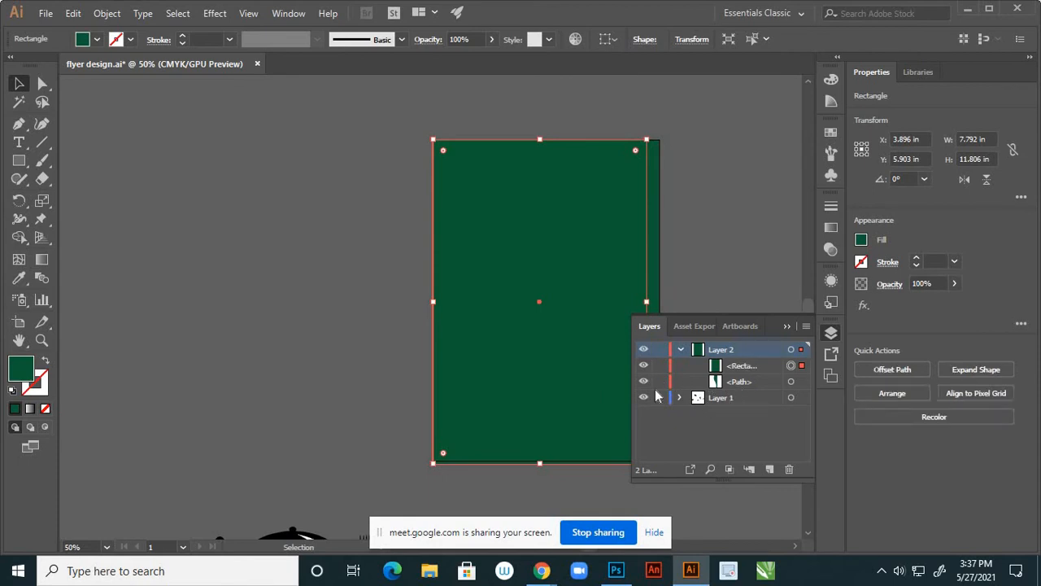
key("Delete")
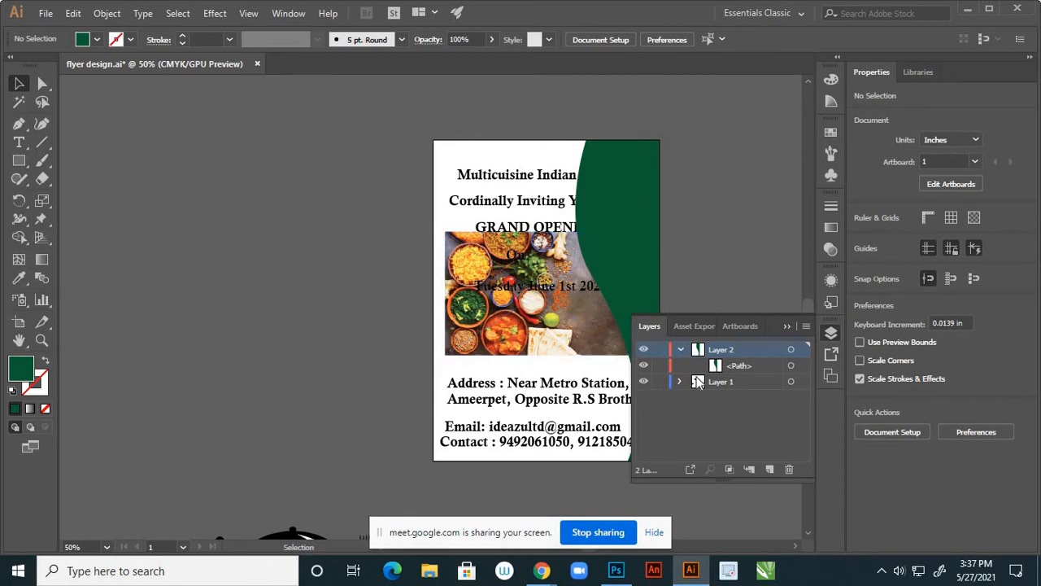
Cut the food photo, lock Layer 1, and create a new empty layer for the photo
left_click(581, 308)
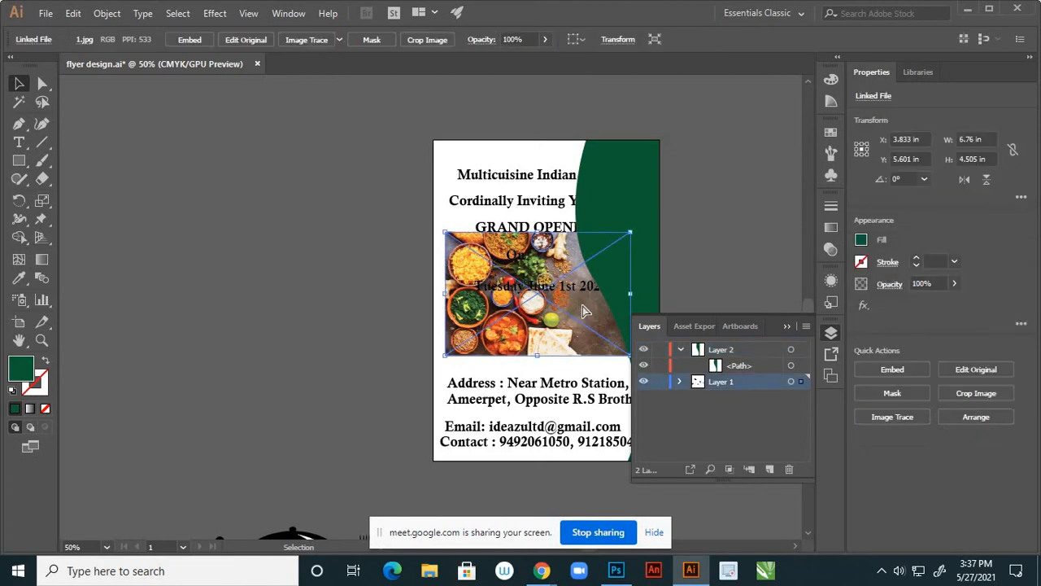
key("Delete")
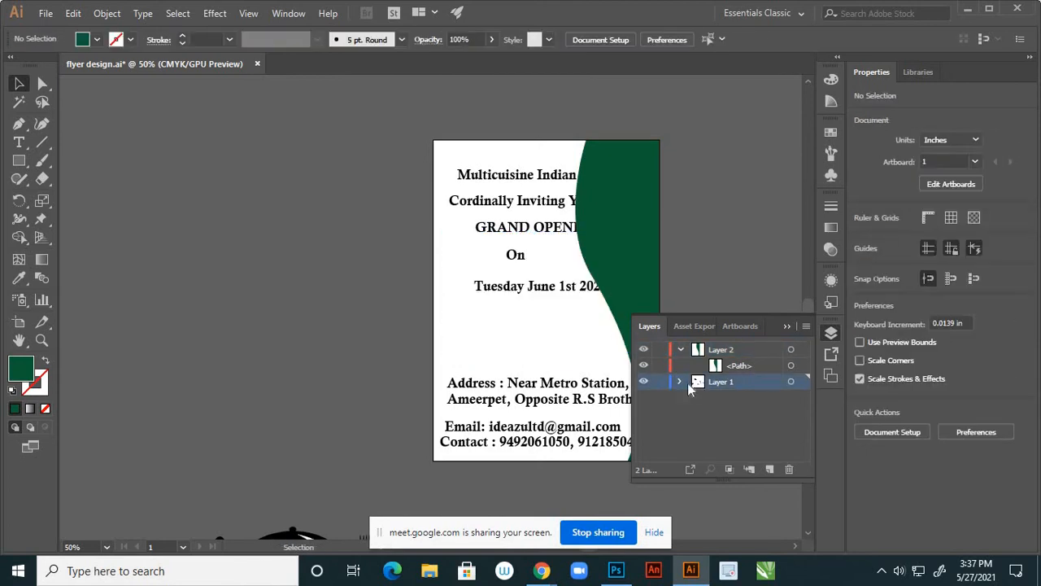
left_click(660, 382)
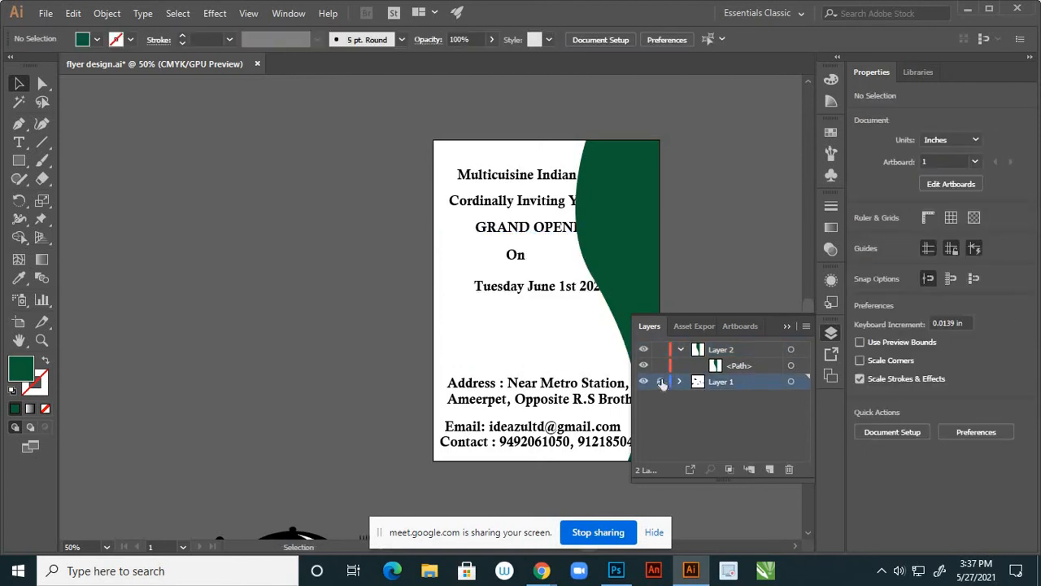
left_click(753, 365)
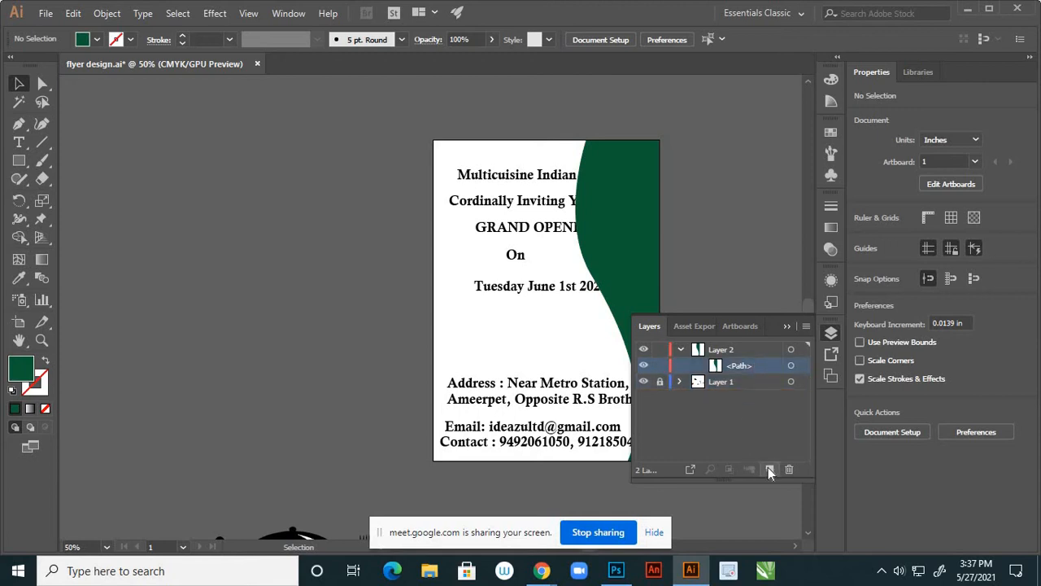
left_click(769, 469)
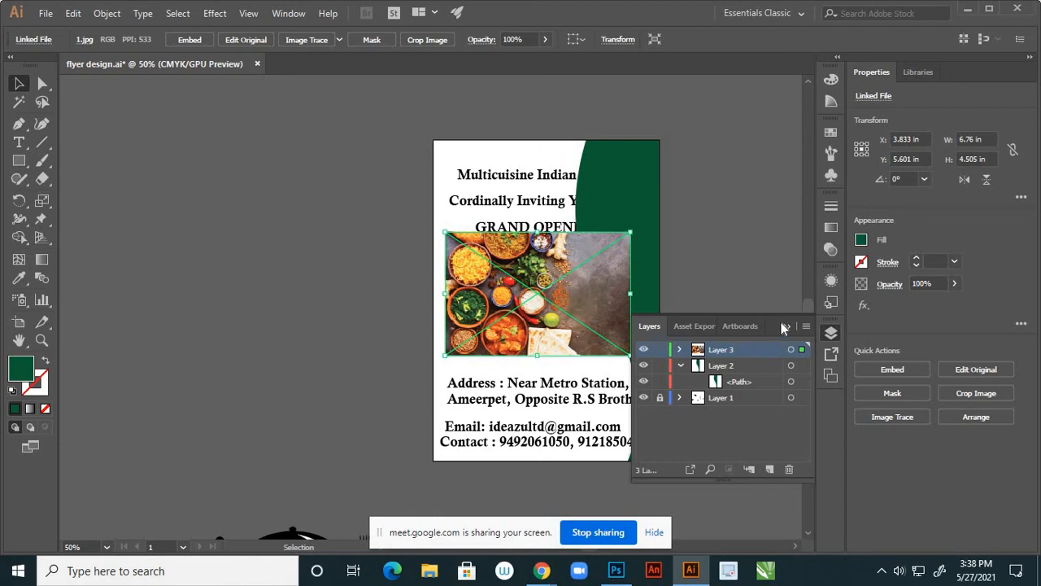
Send the food photo to the back of the stacking order
left_click(732, 244)
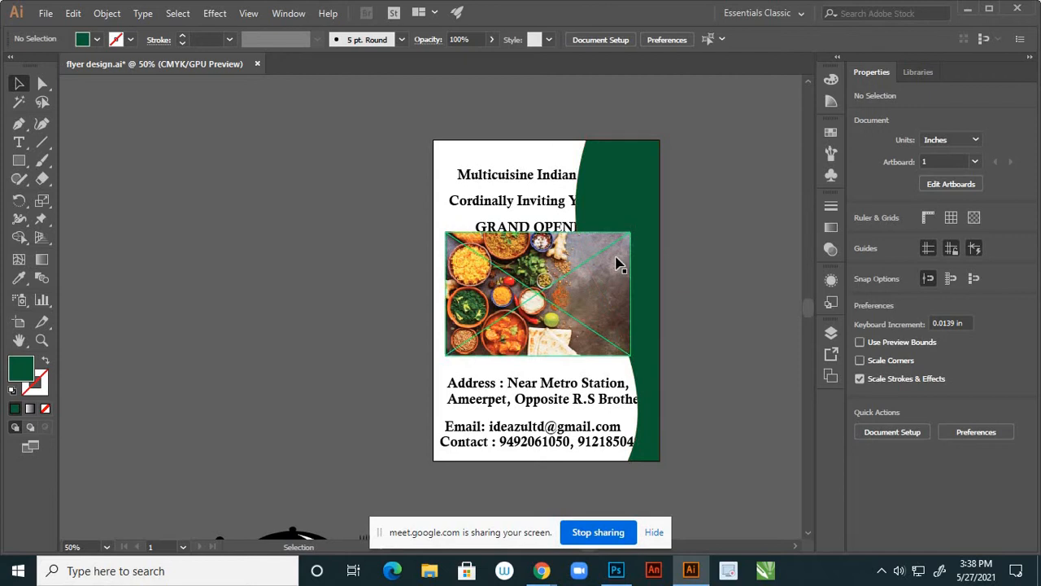
right_click(616, 262)
mouse_move(725, 425)
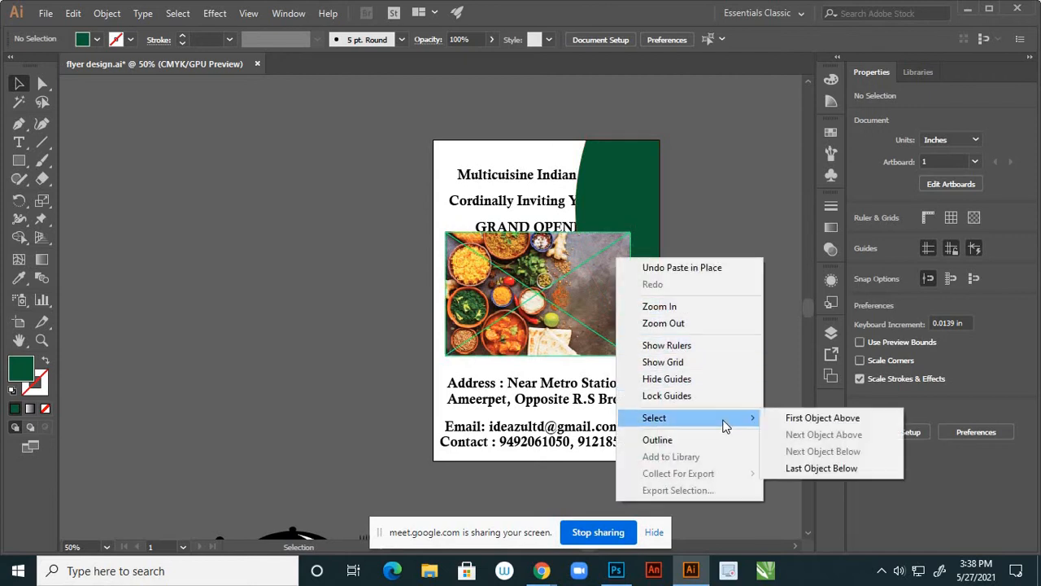
left_click(642, 267)
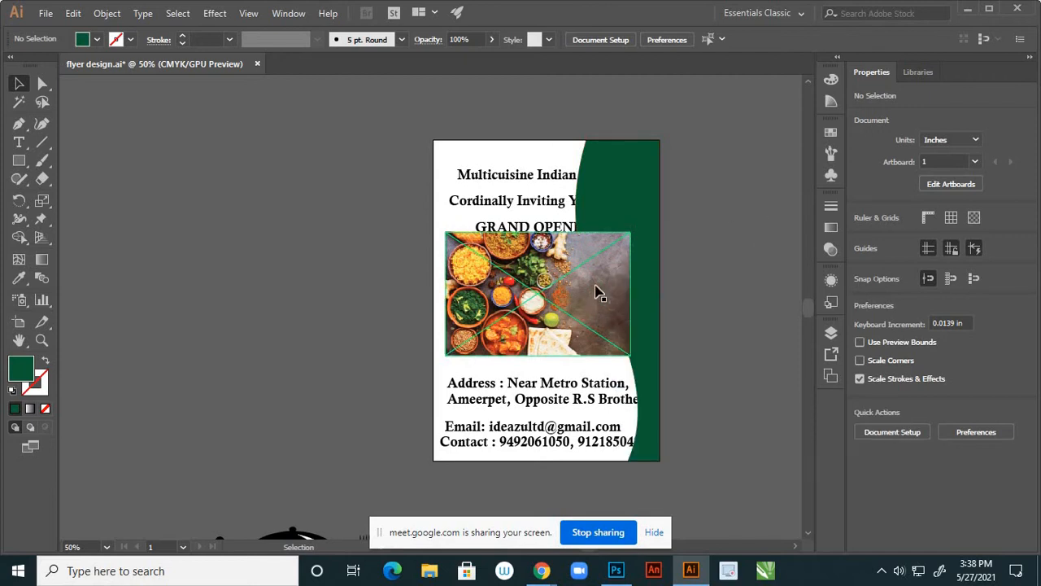
right_click(605, 273)
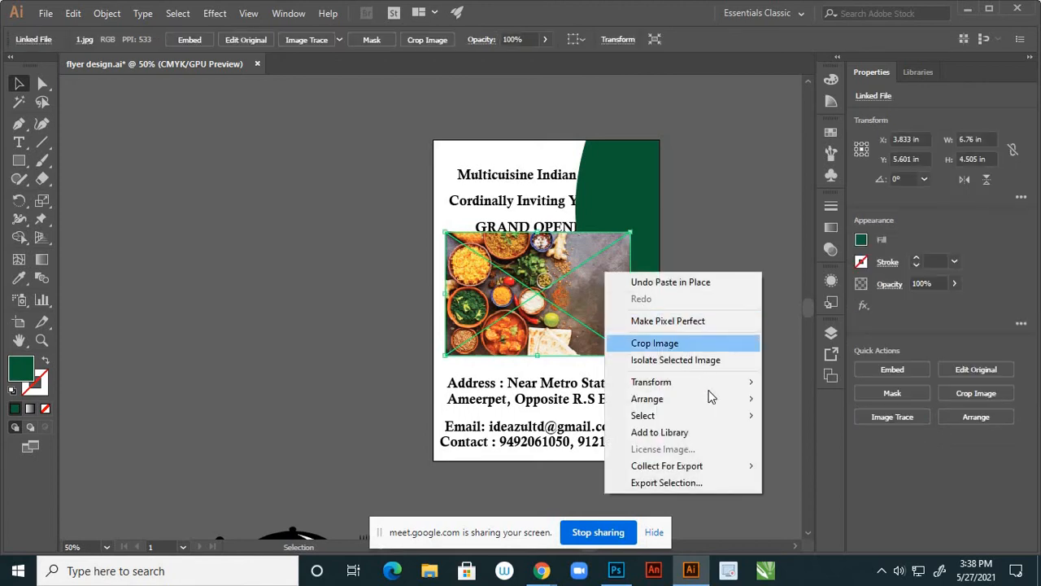
mouse_move(755, 398)
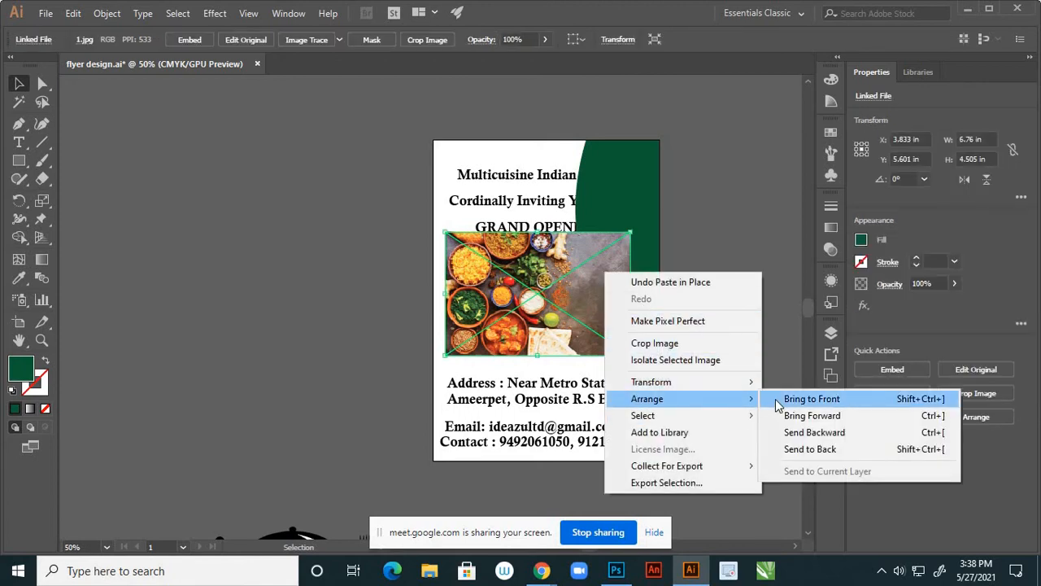
left_click(788, 449)
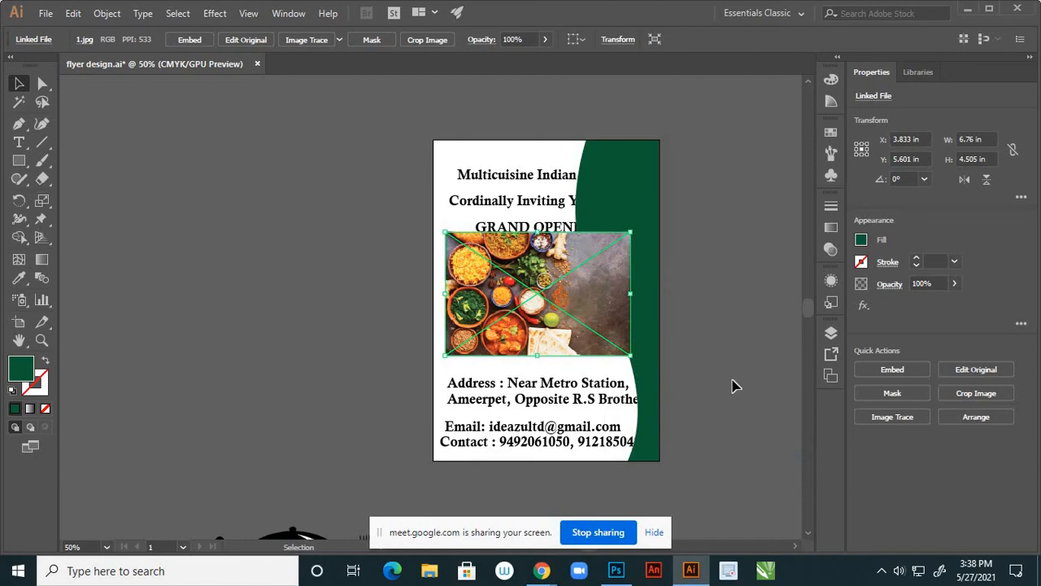
Move the photo's layer into Layer 2 below the green curve
left_click(831, 332)
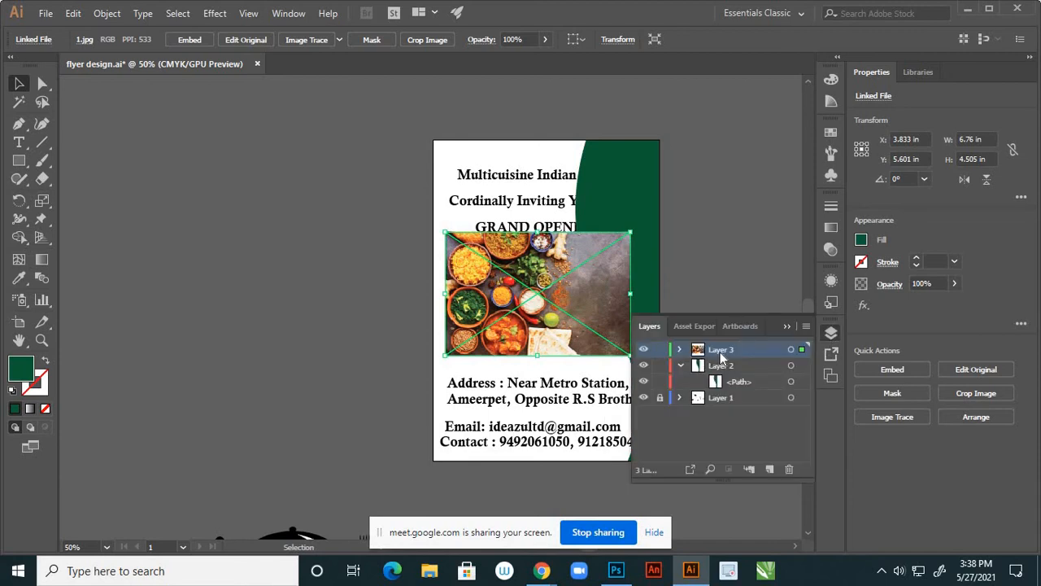
left_click(680, 350)
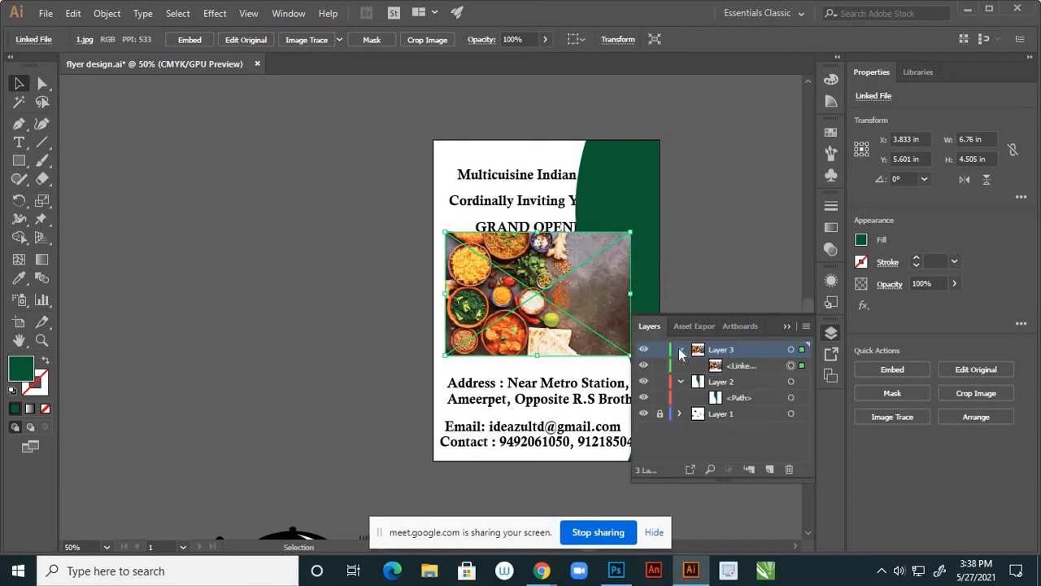
left_click(680, 350)
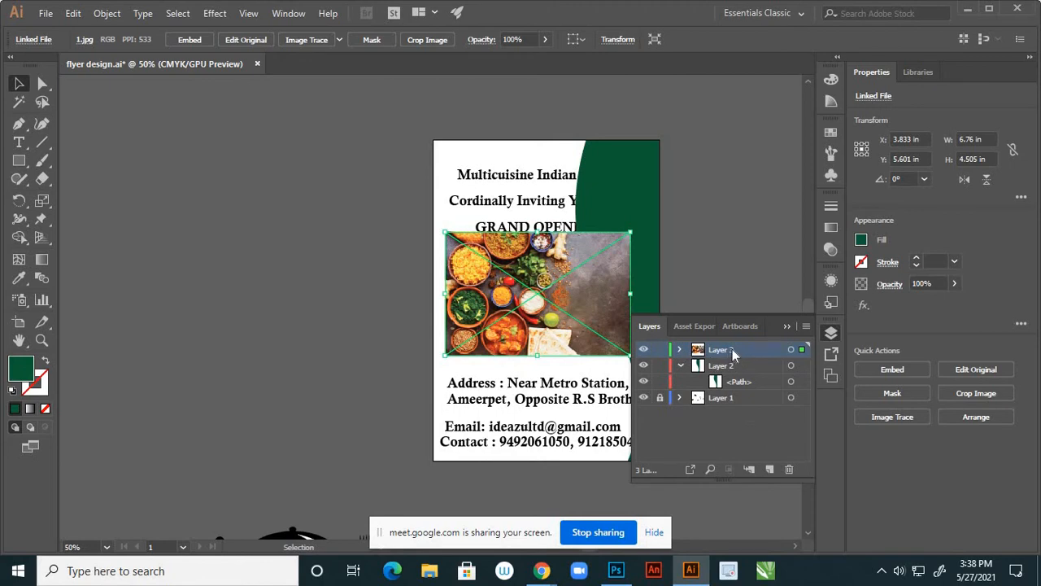
left_click_drag(732, 351, 751, 395)
left_click(786, 327)
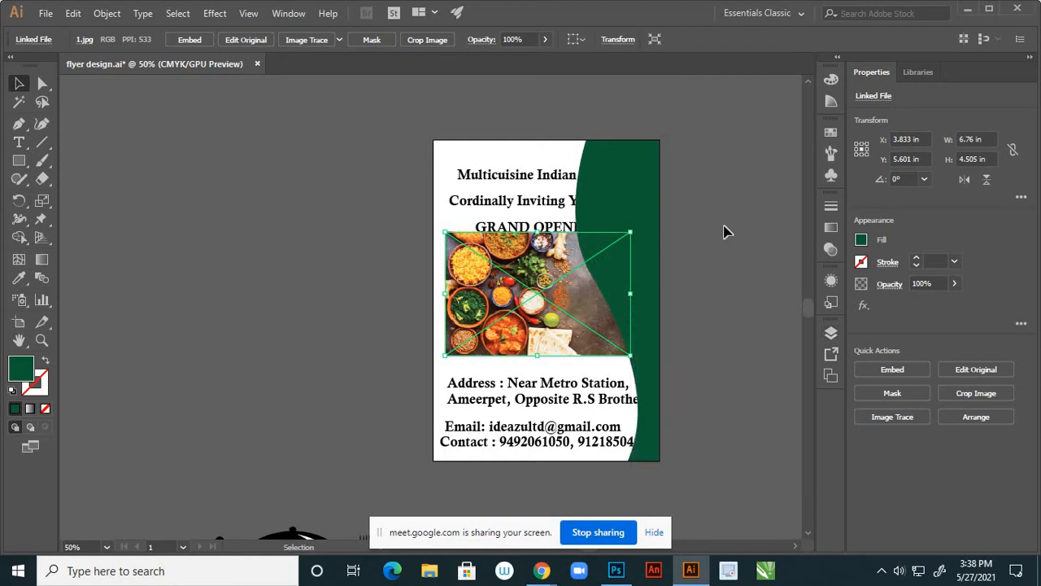
left_click(688, 247)
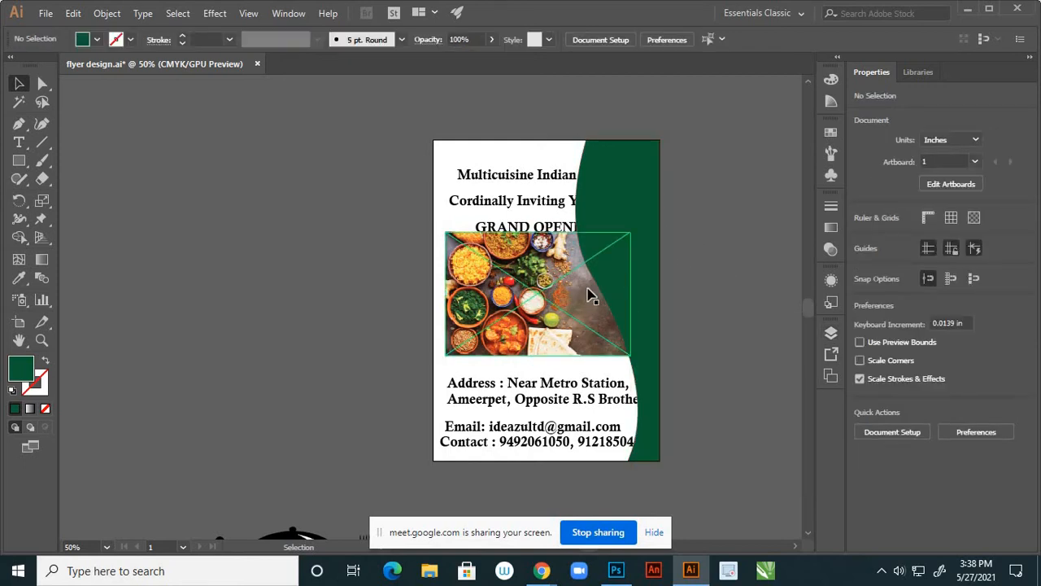
Nudge the food photo slightly left to X 3.777 in, behind the curve's edge
left_click(548, 327)
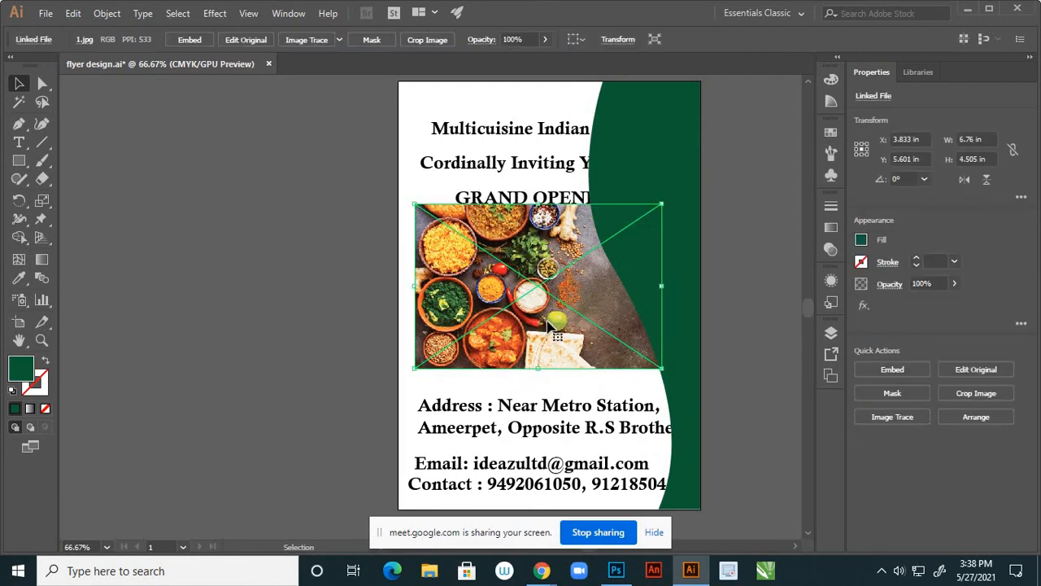
key("Left")
key("Left")
key("Left")
key("Left")
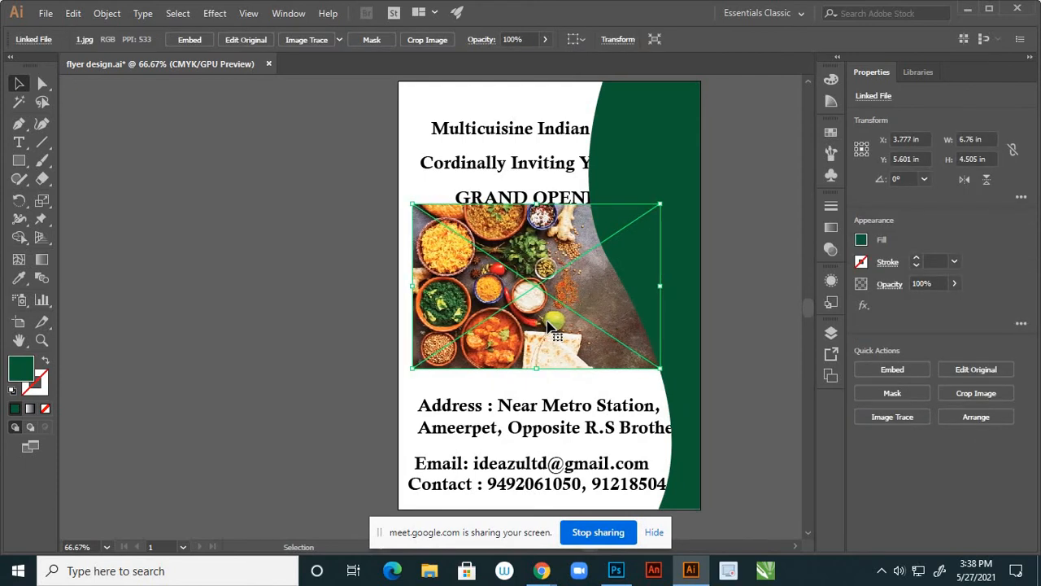
left_click(785, 330)
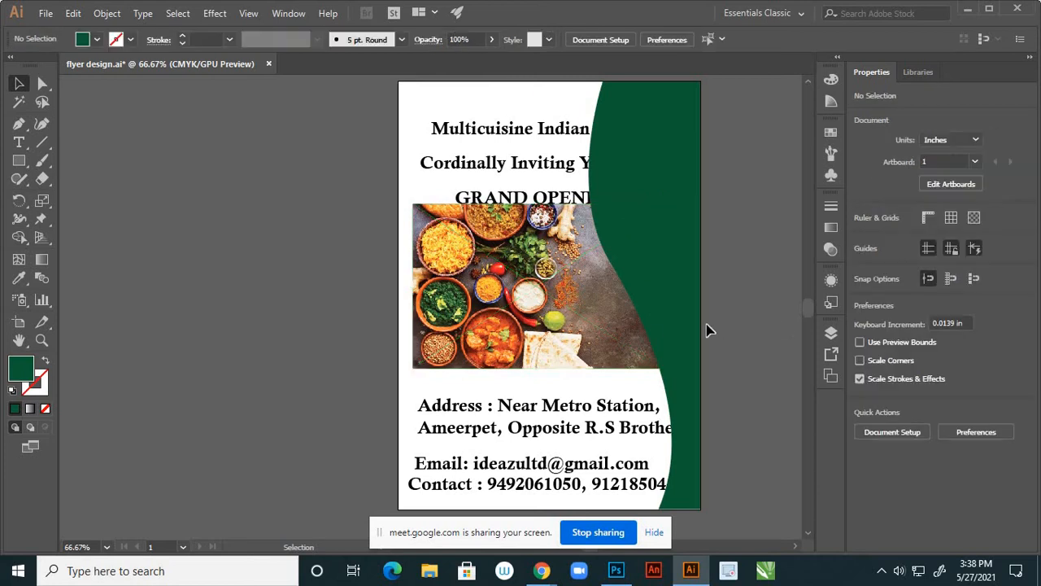
scroll(502, 294, "down", 2)
scroll(580, 309, "up", 2)
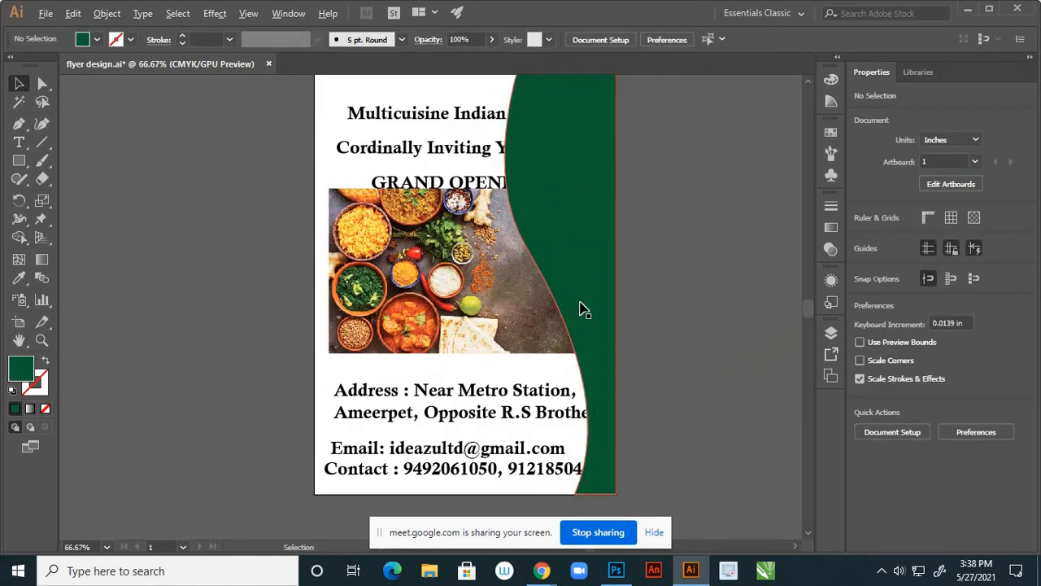
key("ctrl")
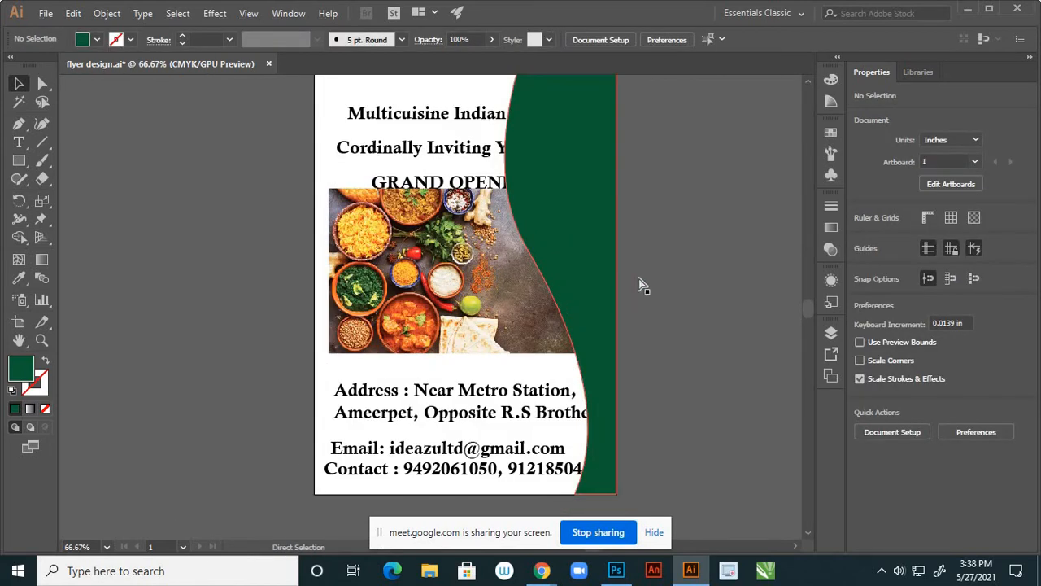
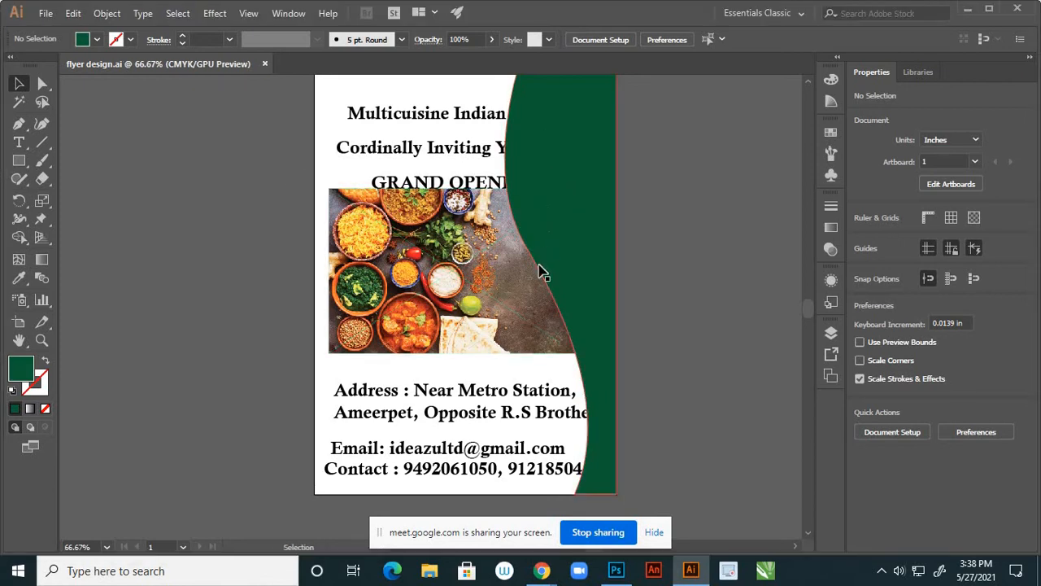
Cut the KITCHEN logo artwork out of its current layer
scroll(534, 251, "down", 3)
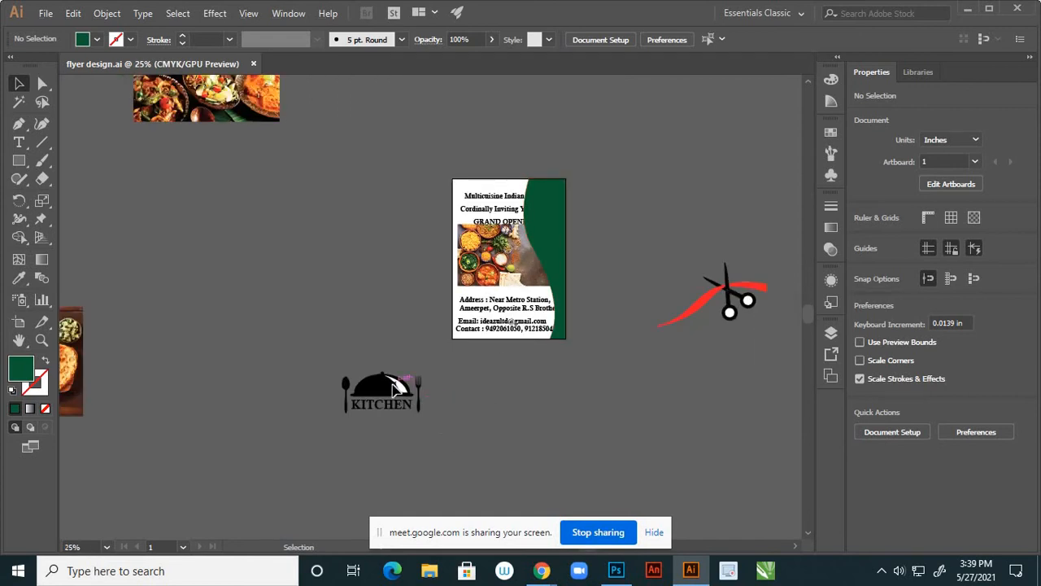
left_click(832, 333)
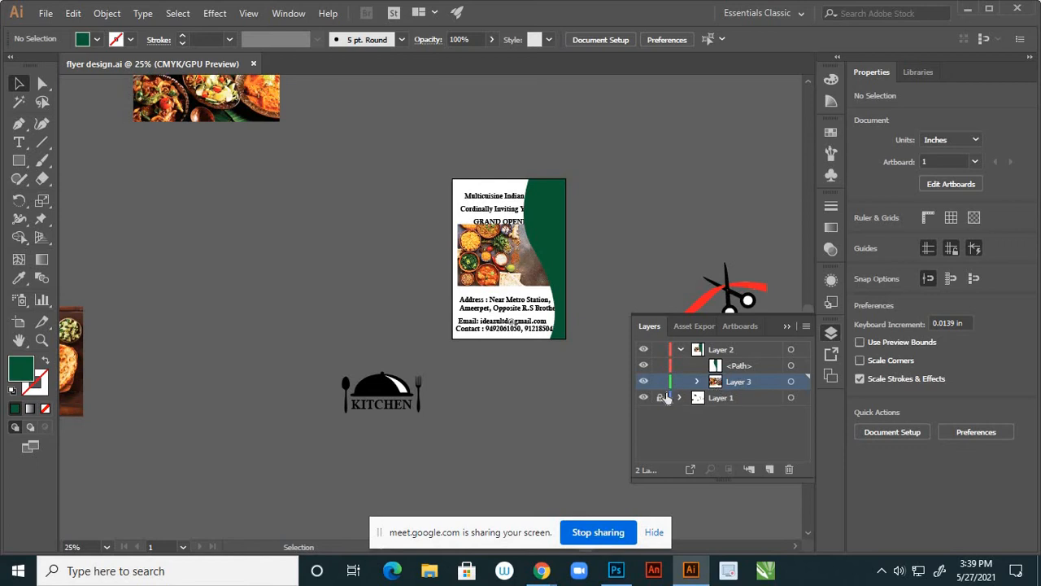
left_click_drag(332, 361, 466, 445)
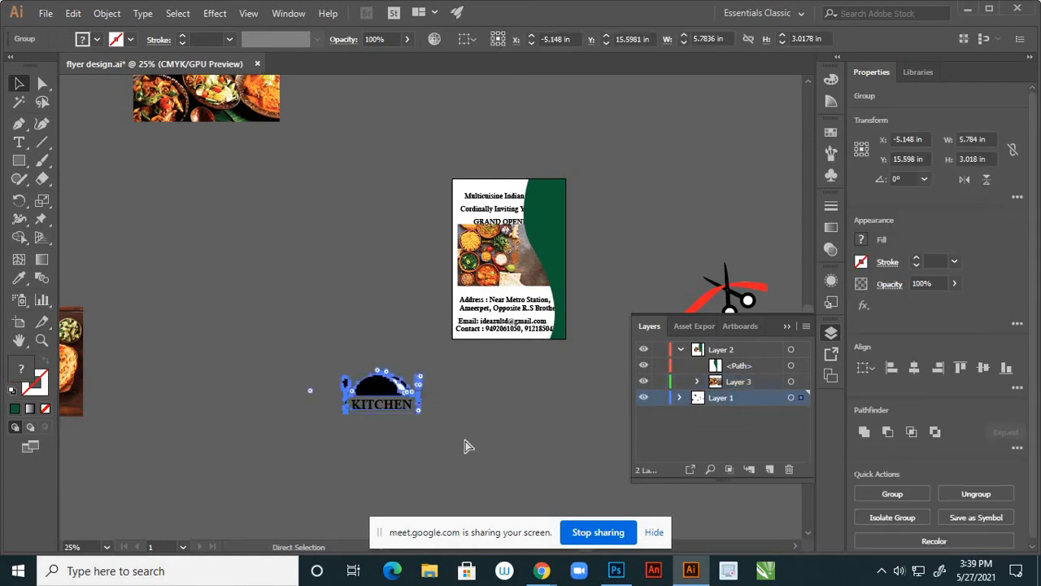
key("Delete")
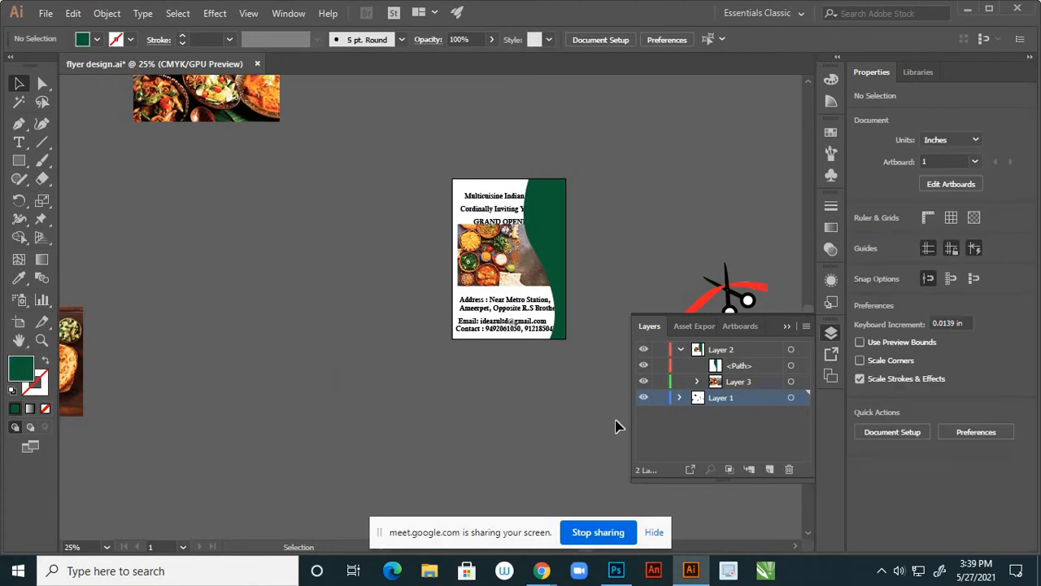
Lock Layer 1 and paste the KITCHEN logo into a new Layer 4 above Layer 2
left_click(660, 399)
left_click(738, 350)
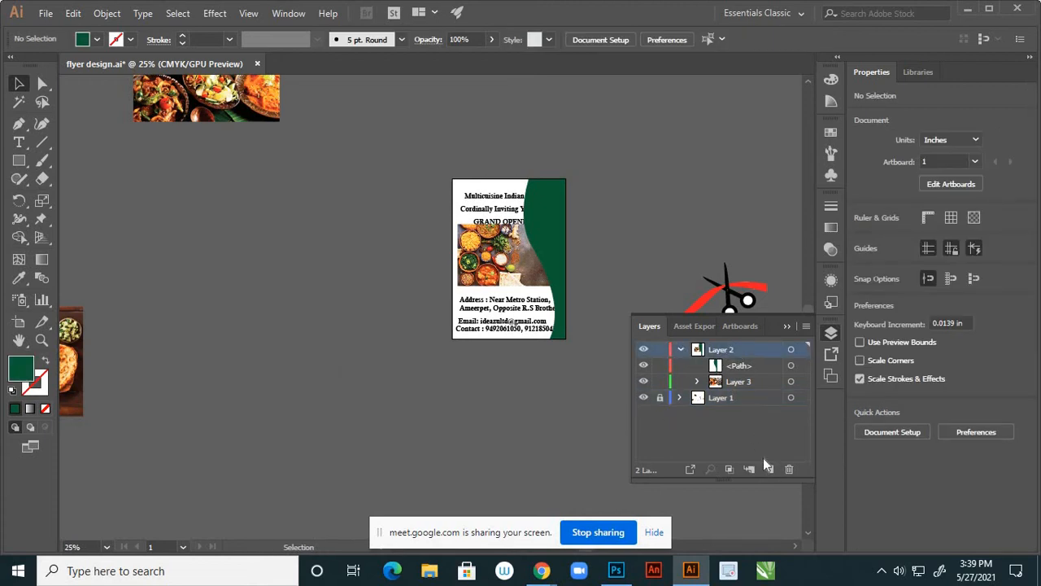
key("ctrl+l")
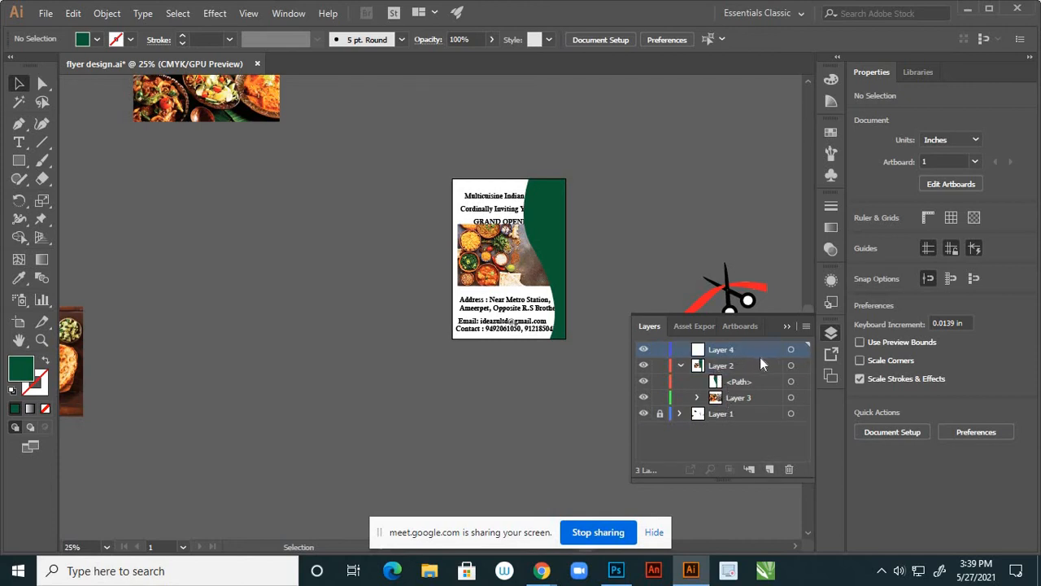
key("ctrl+v")
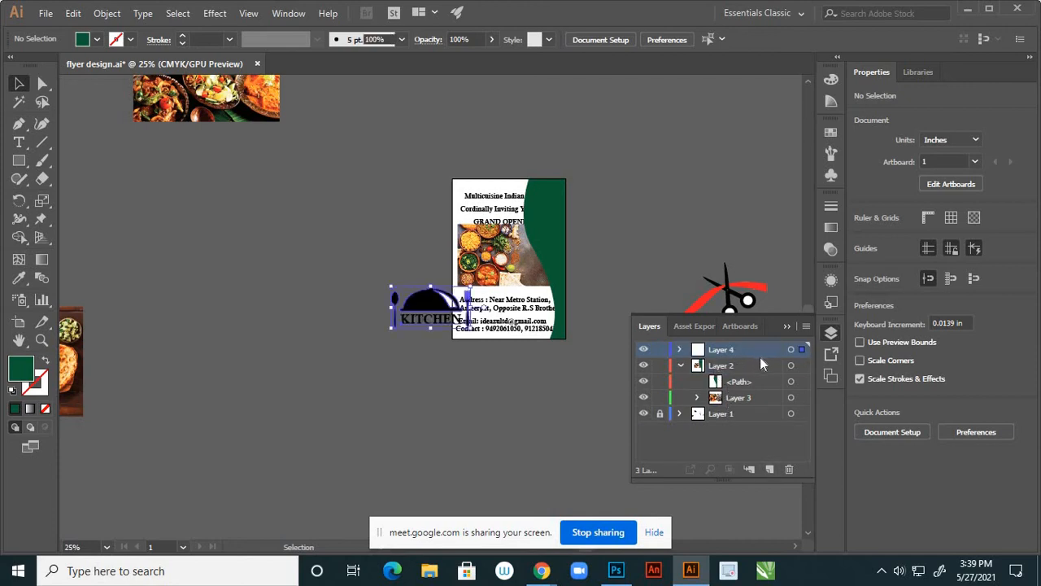
Shrink the KITCHEN logo to about 2.27 × 1.19 in and move it onto the green panel
left_click(786, 326)
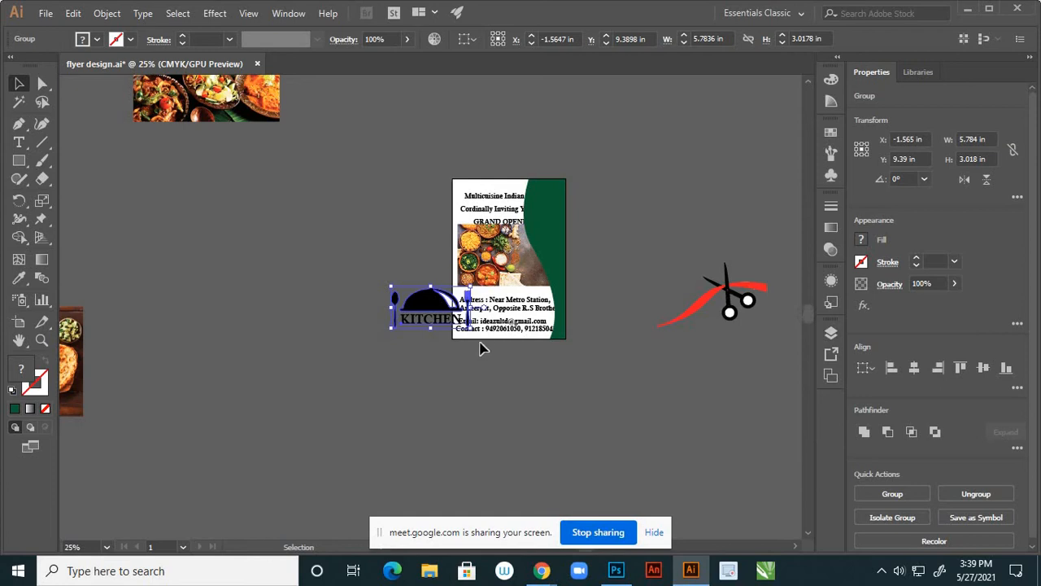
scroll(472, 336, "up", 1)
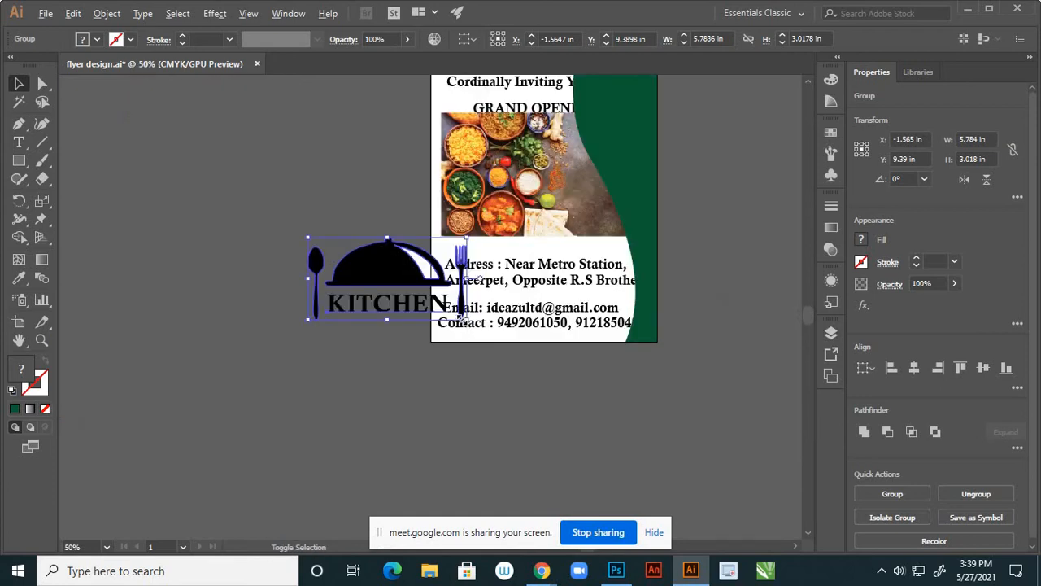
left_click_drag(468, 319, 439, 311)
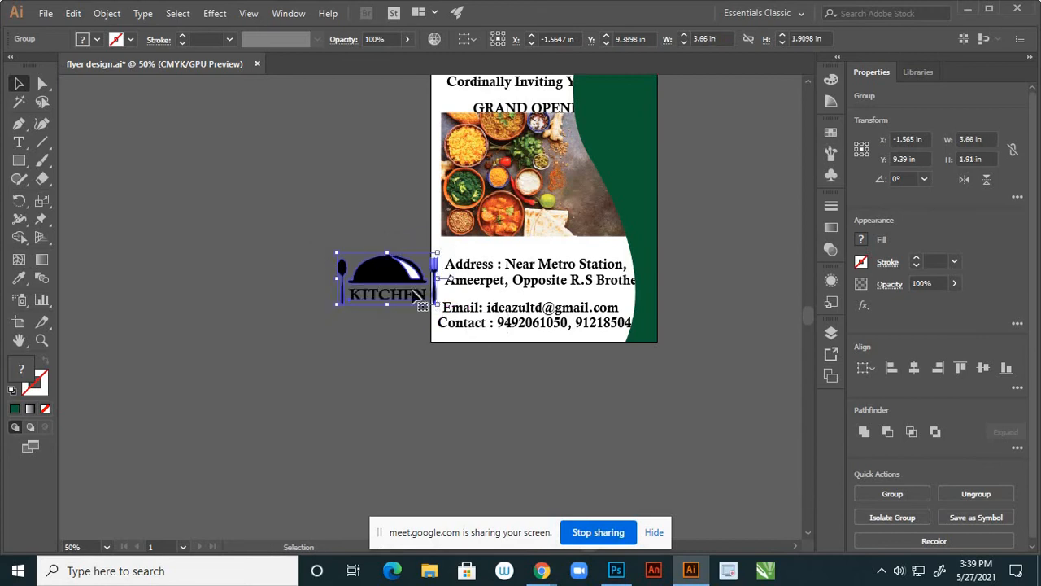
left_click_drag(391, 280, 658, 185)
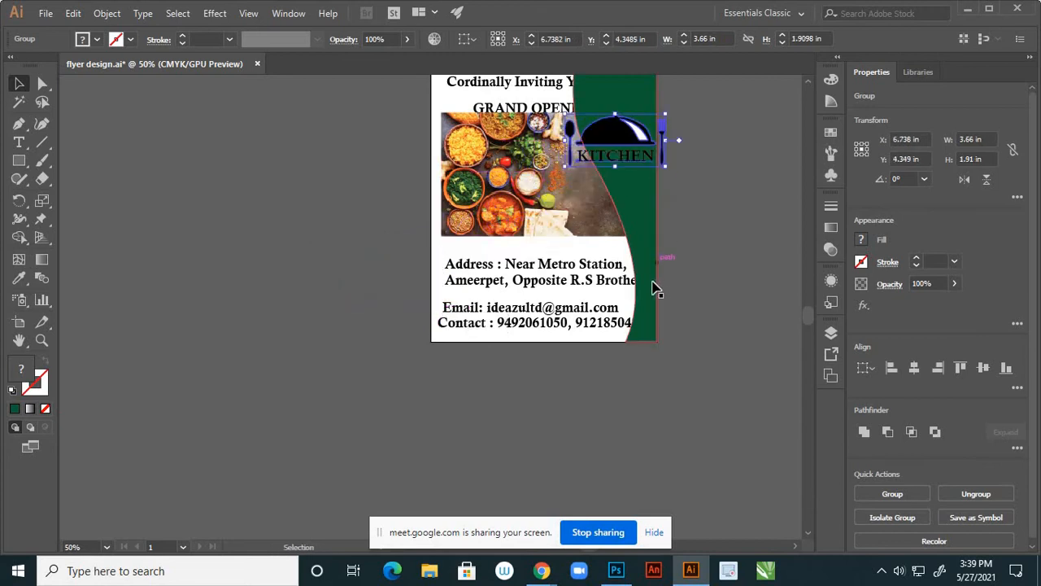
scroll(656, 285, "down", 1)
scroll(646, 282, "up", 3)
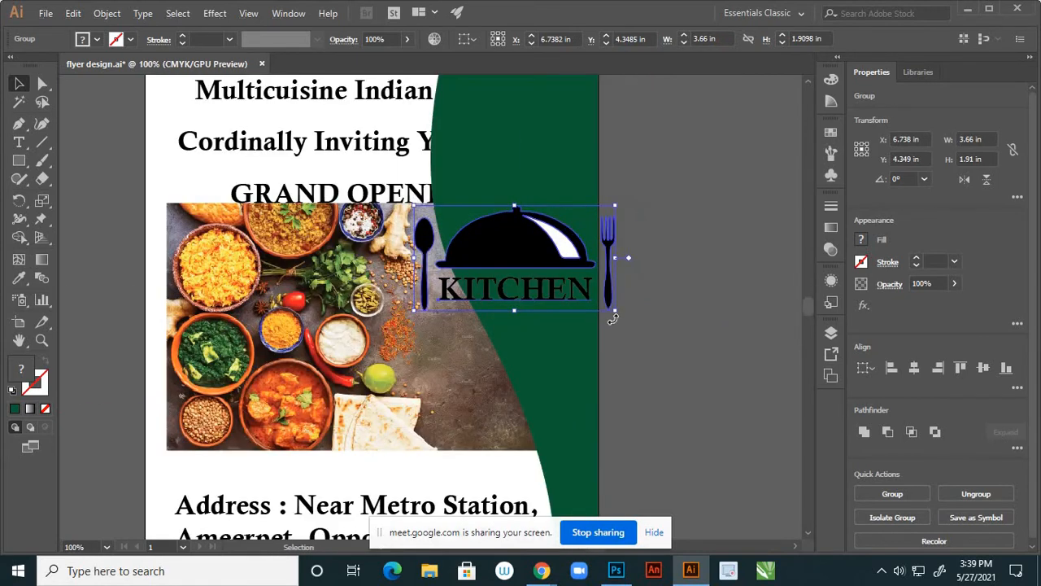
left_click_drag(616, 314, 546, 174)
Fine-tune the logo to about 2.13 × 1.11 in, shifting it slightly up and right
scroll(598, 329, "down", 1)
scroll(614, 301, "down", 3)
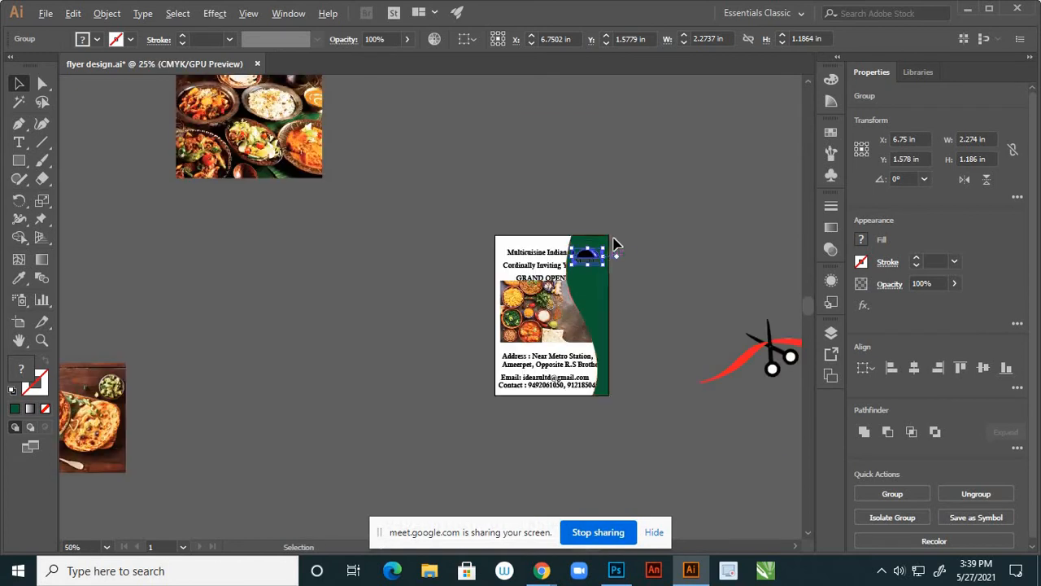
scroll(611, 269, "up", 4)
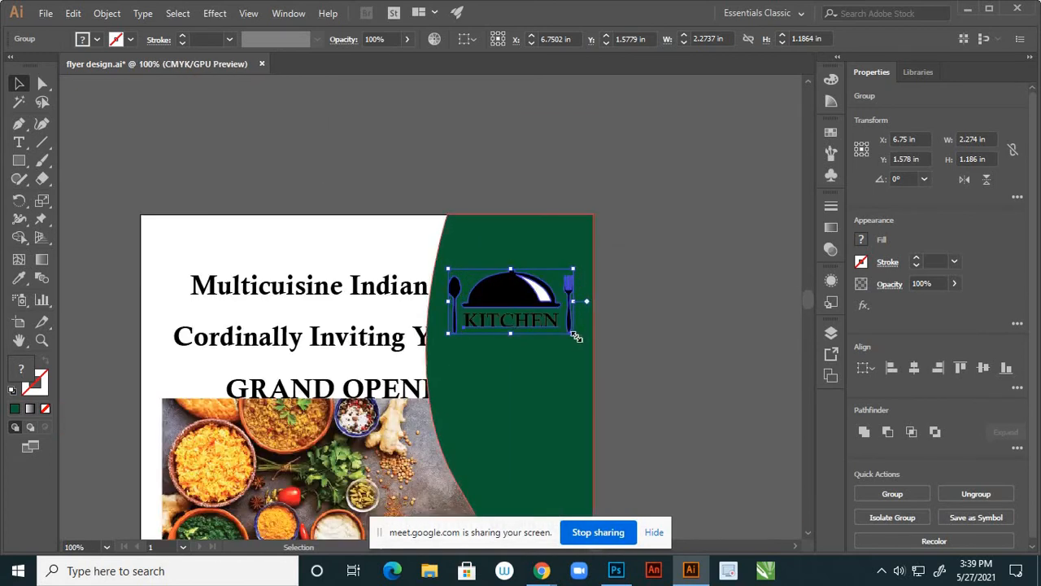
left_click_drag(575, 336, 569, 331)
left_click_drag(521, 288, 527, 273)
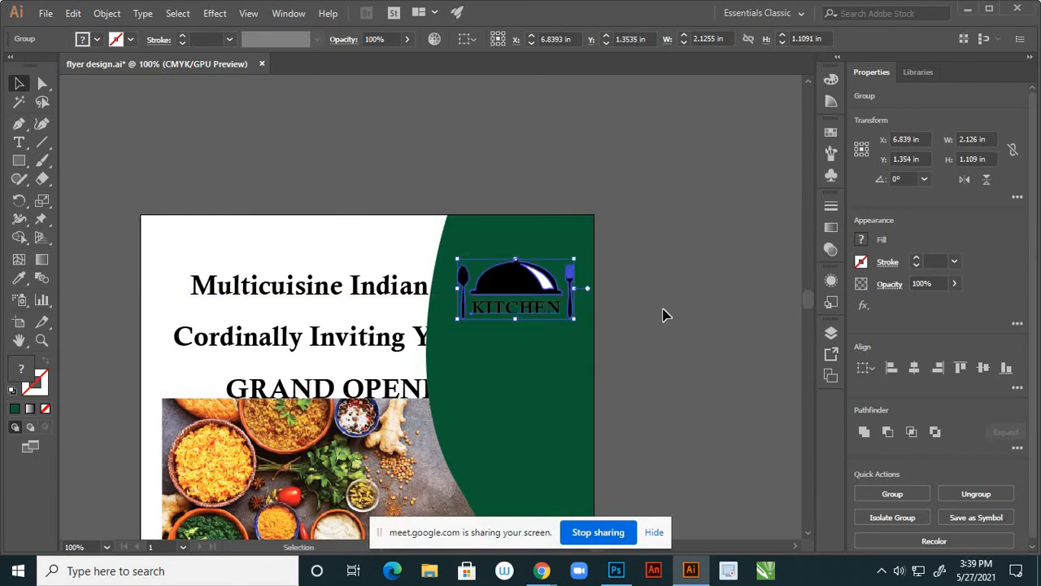
left_click(664, 298)
scroll(657, 270, "down", 2)
scroll(600, 295, "up", 1)
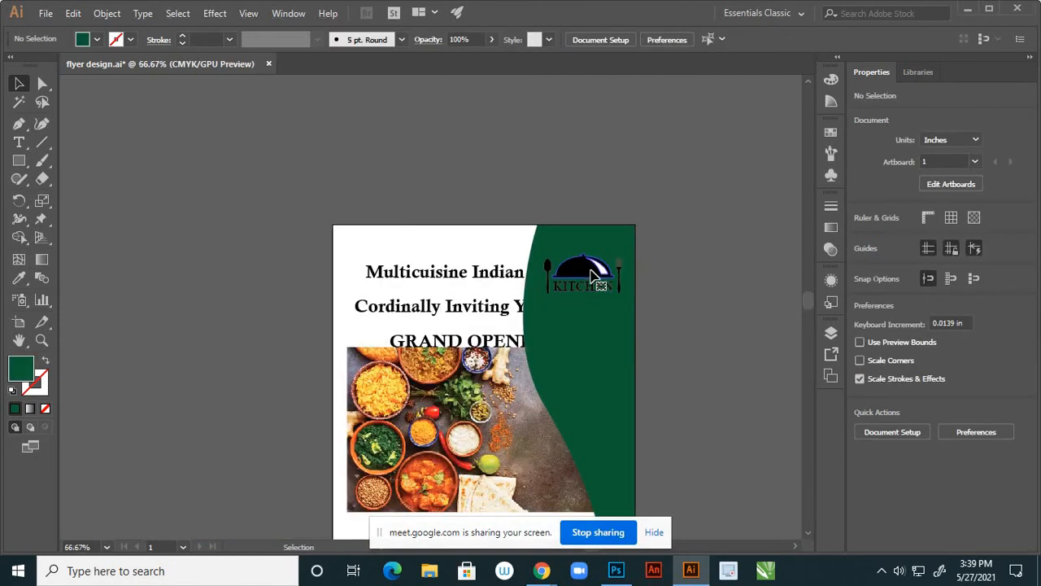
Nudge the KITCHEN logo up two steps with the arrow keys
left_click(606, 284)
key("Up")
key("Up")
key("Up")
key("Up")
key("Up")
key("Up")
key("Up")
key("Up")
key("Up")
key("Up")
key("Up")
key("Up")
key("Up")
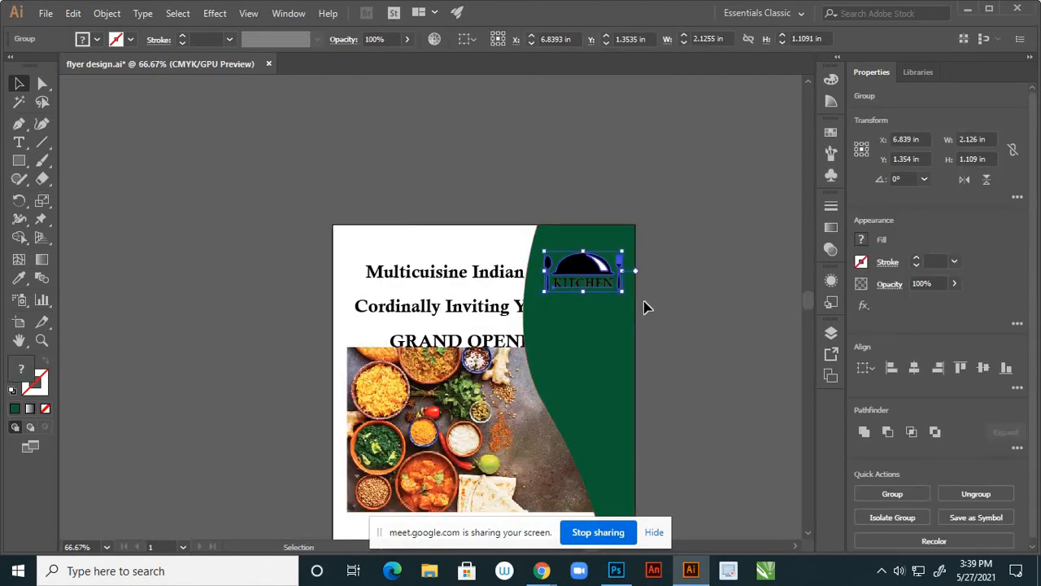
key("Up")
key("Up")
key("Up")
key("Up")
key("Up")
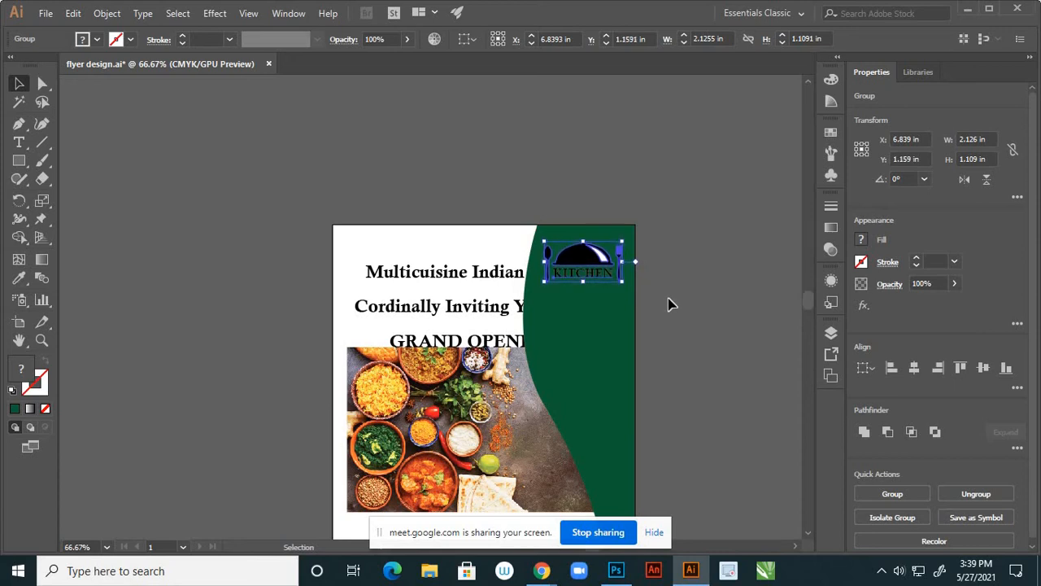
left_click(667, 299)
scroll(643, 313, "down", 3)
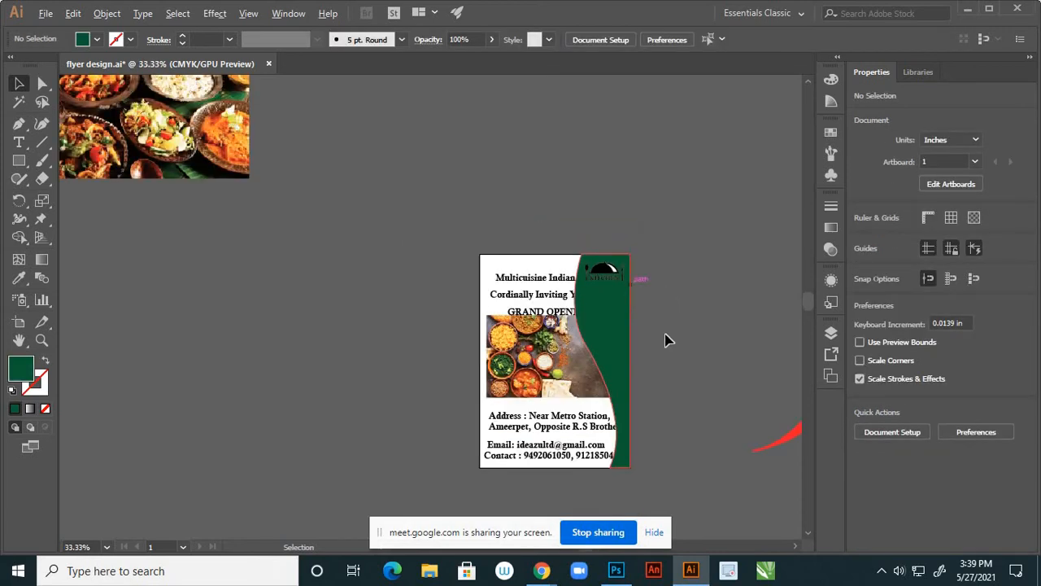
scroll(623, 337, "up", 1)
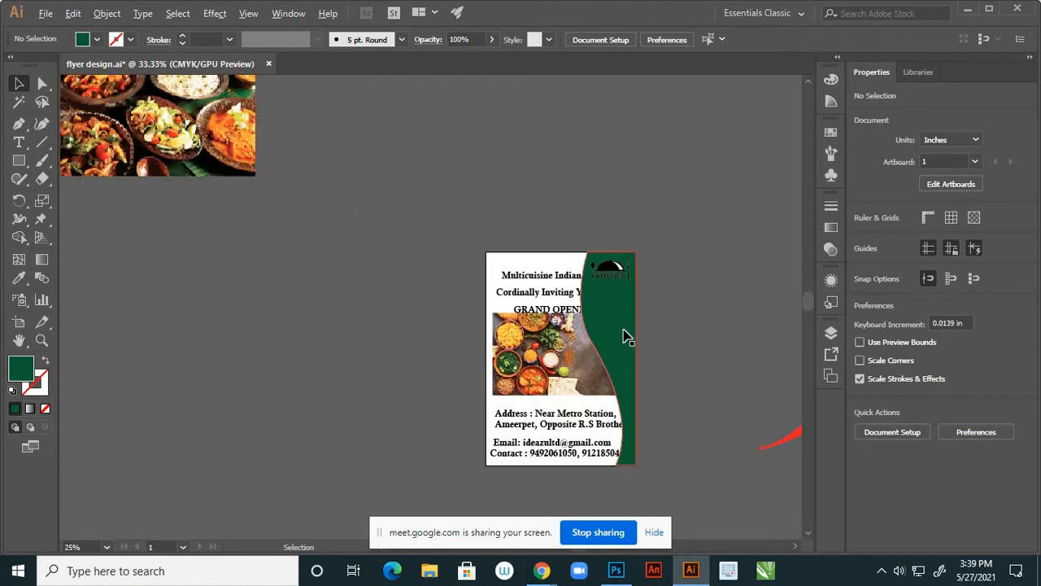
scroll(623, 307, "up", 2)
scroll(570, 326, "down", 2)
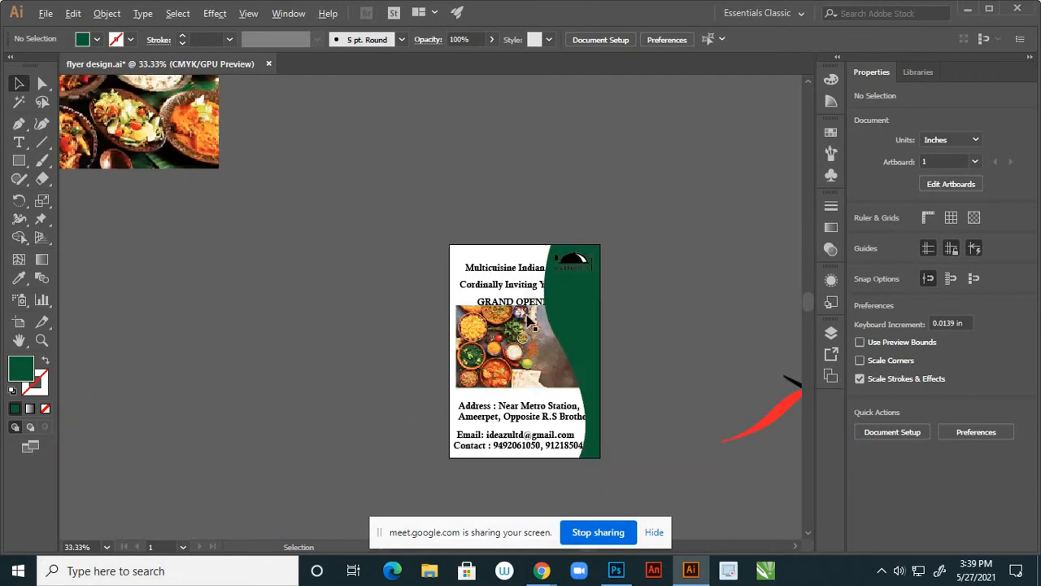
scroll(558, 337, "up", 3)
scroll(554, 340, "up", 1)
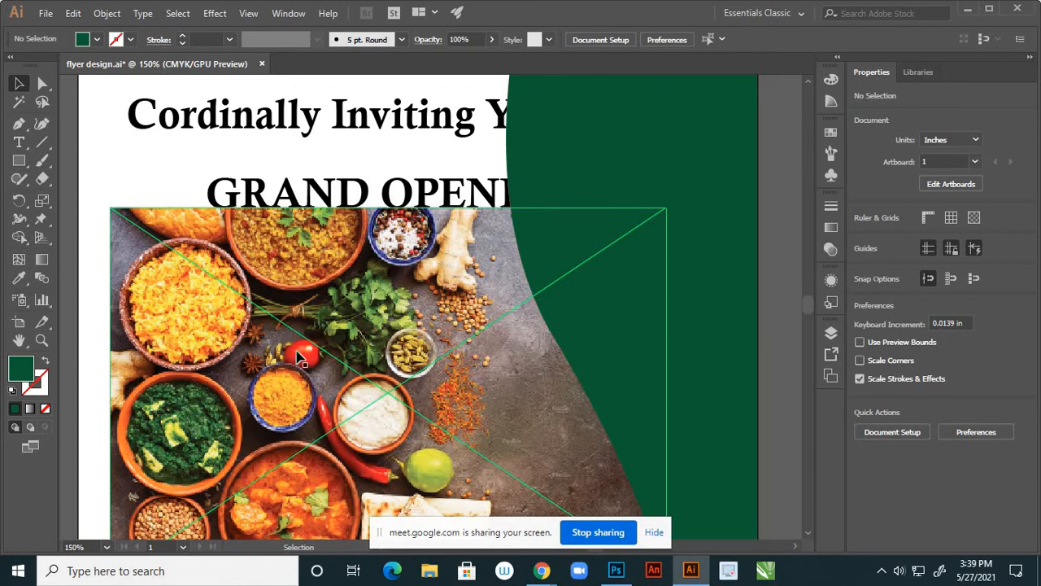
left_click(691, 335)
scroll(404, 302, "up", 1)
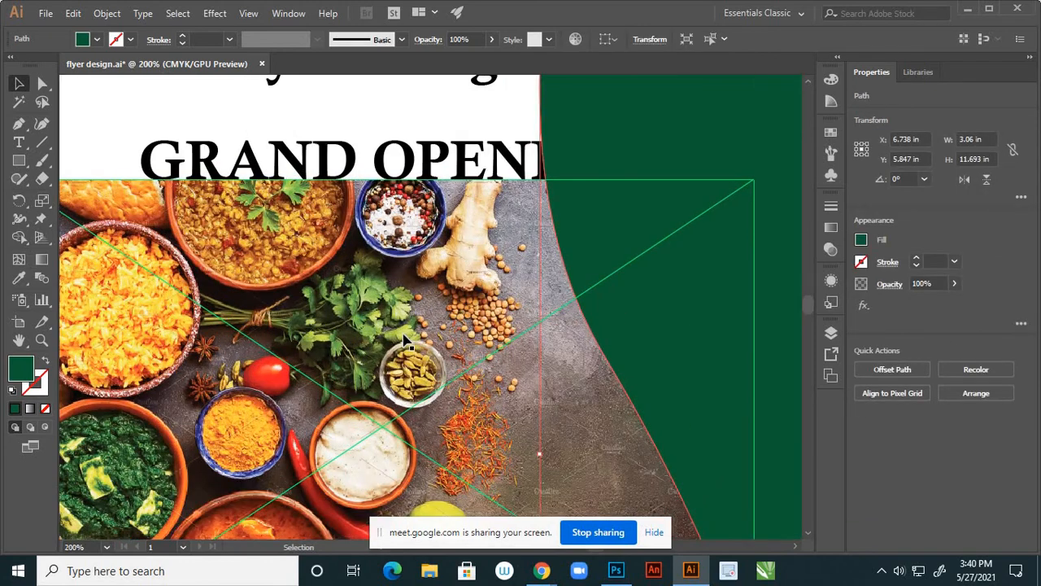
key("i")
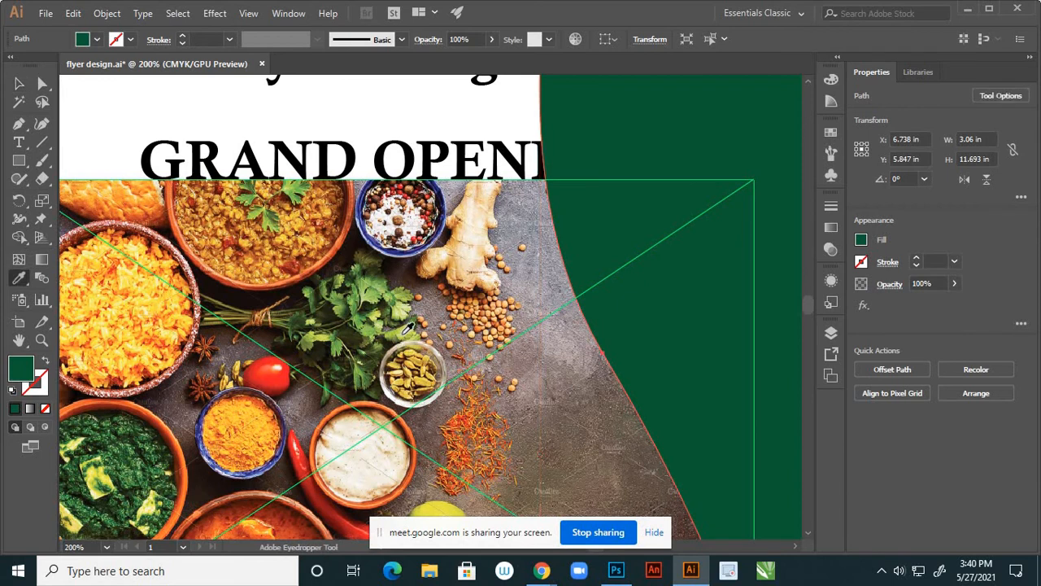
left_click(404, 330)
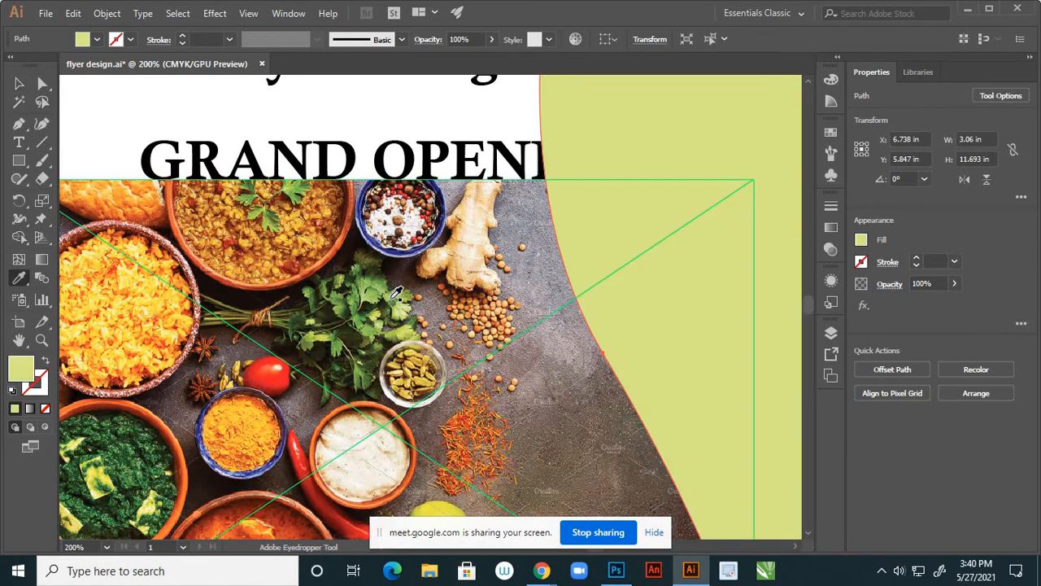
left_click(395, 296)
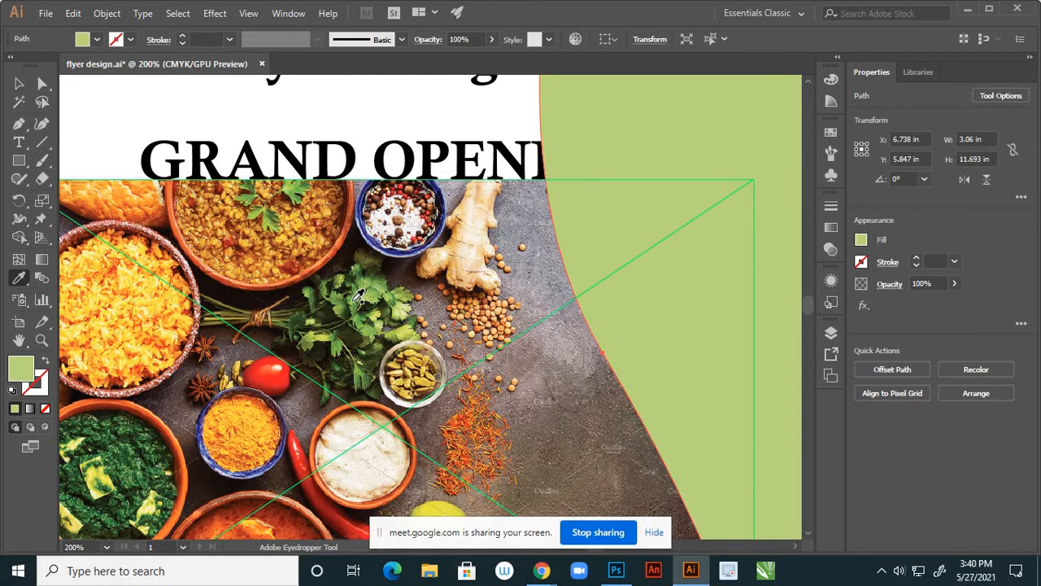
left_click(358, 298)
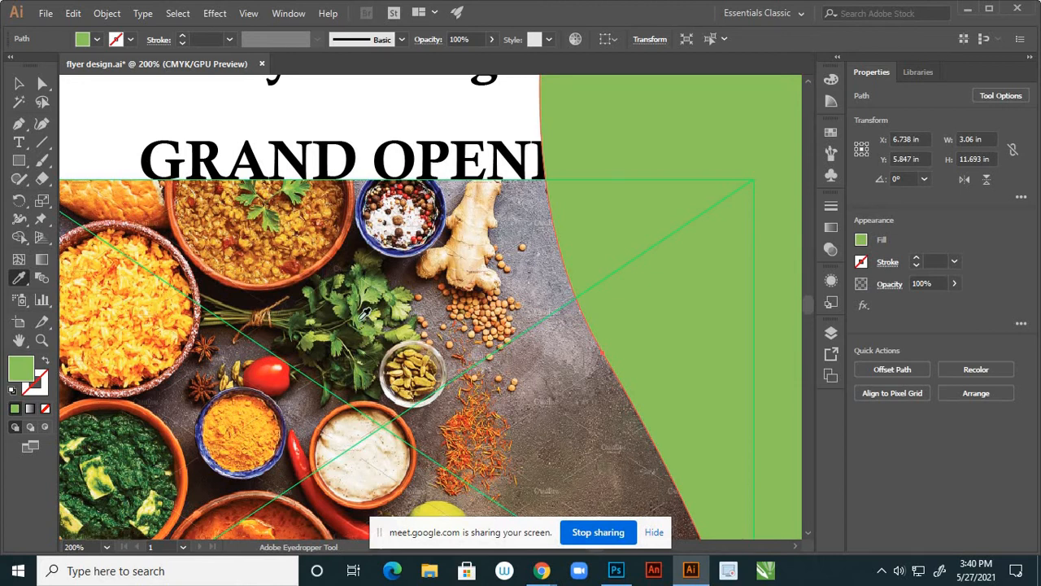
left_click(262, 364)
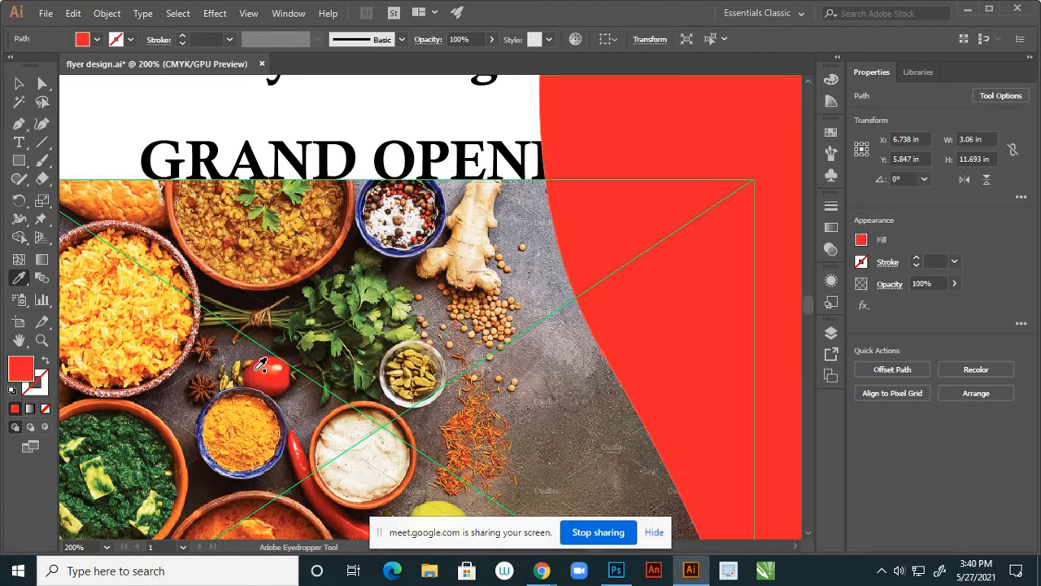
left_click(19, 83)
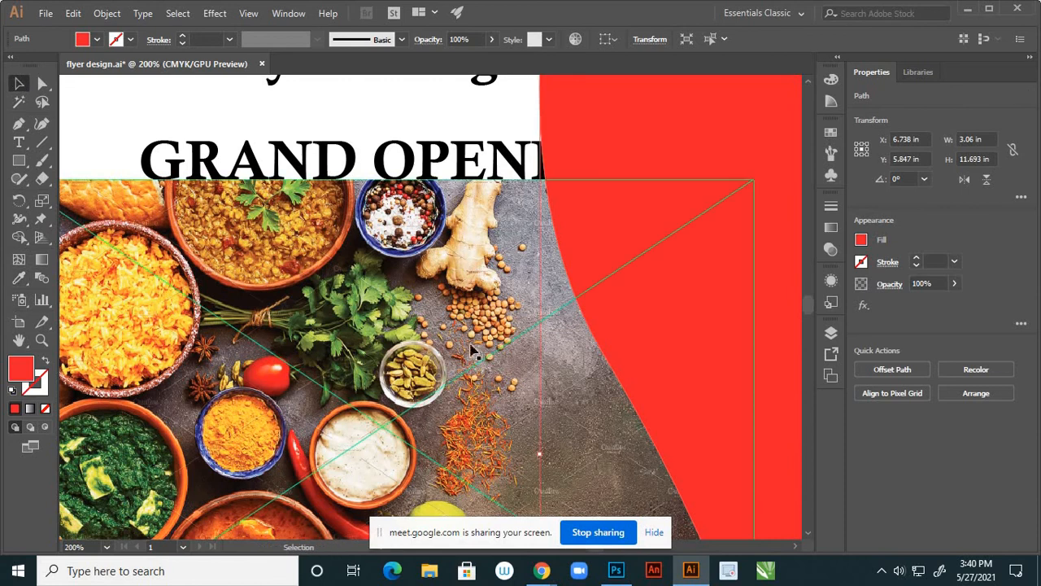
scroll(583, 374, "down", 2)
left_click(220, 243)
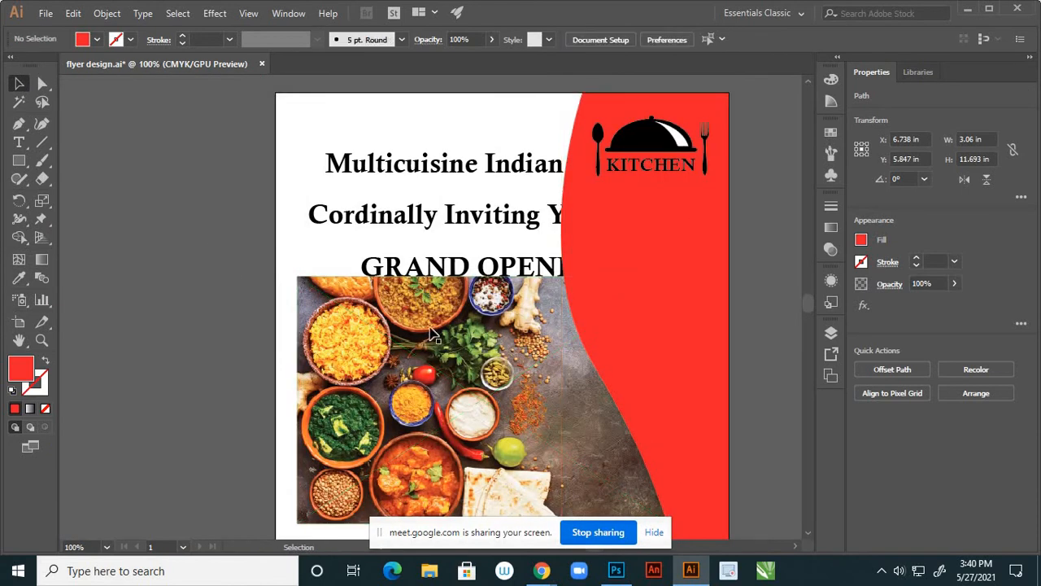
scroll(464, 340, "down", 3)
scroll(501, 311, "up", 2)
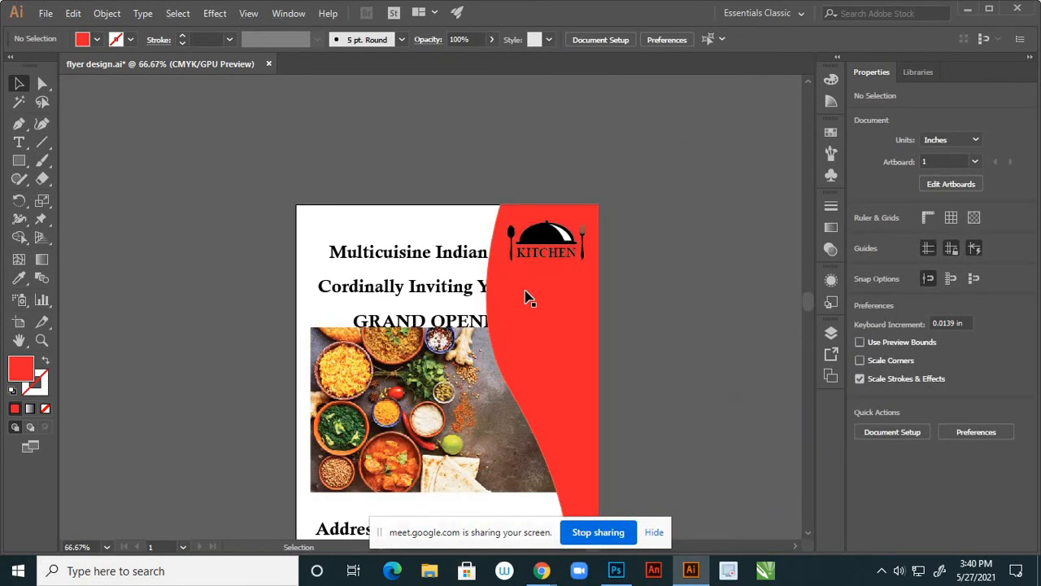
scroll(547, 259, "up", 2)
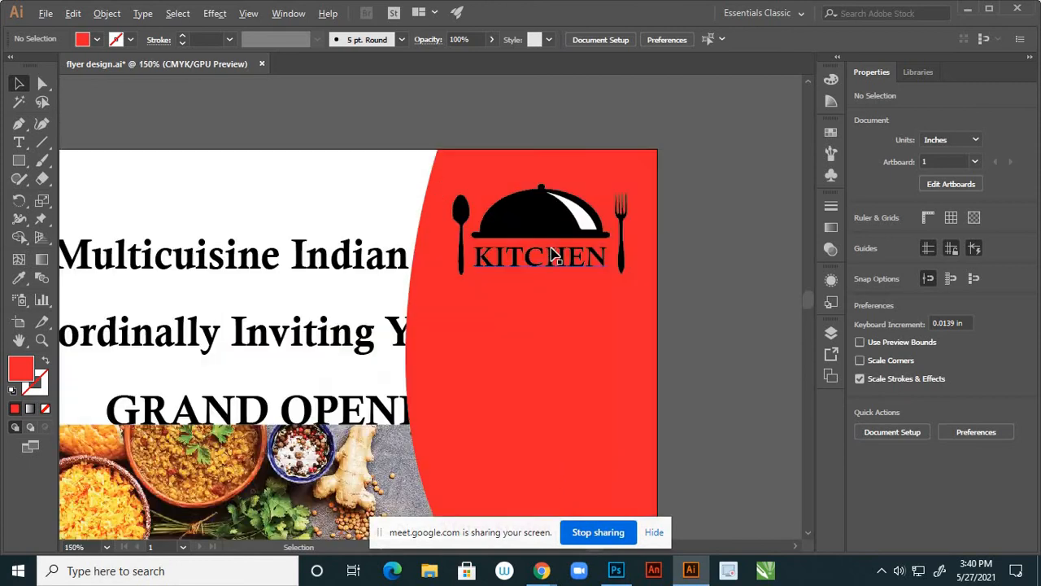
scroll(693, 261, "down", 2)
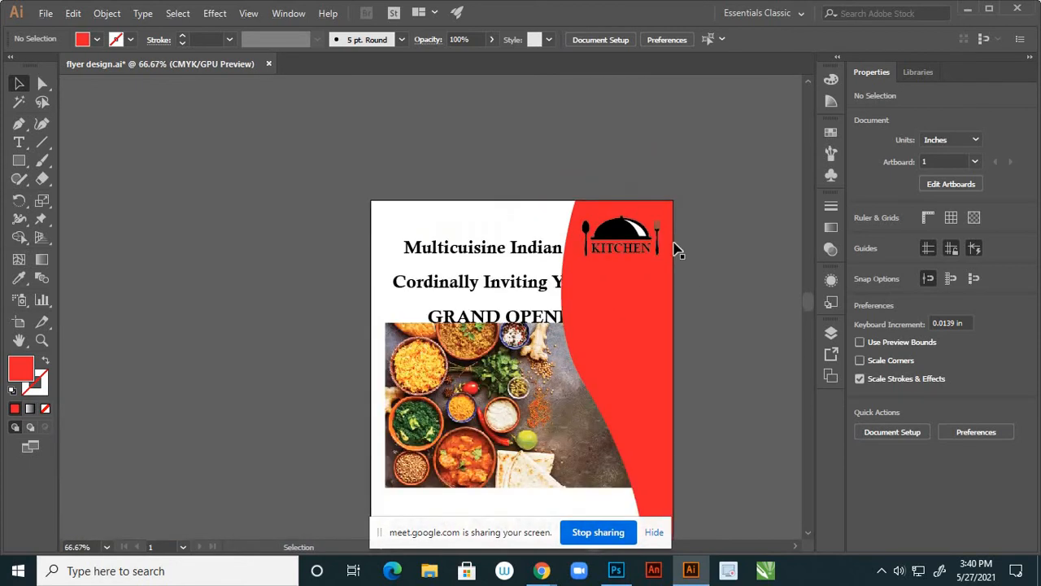
scroll(678, 276, "down", 2)
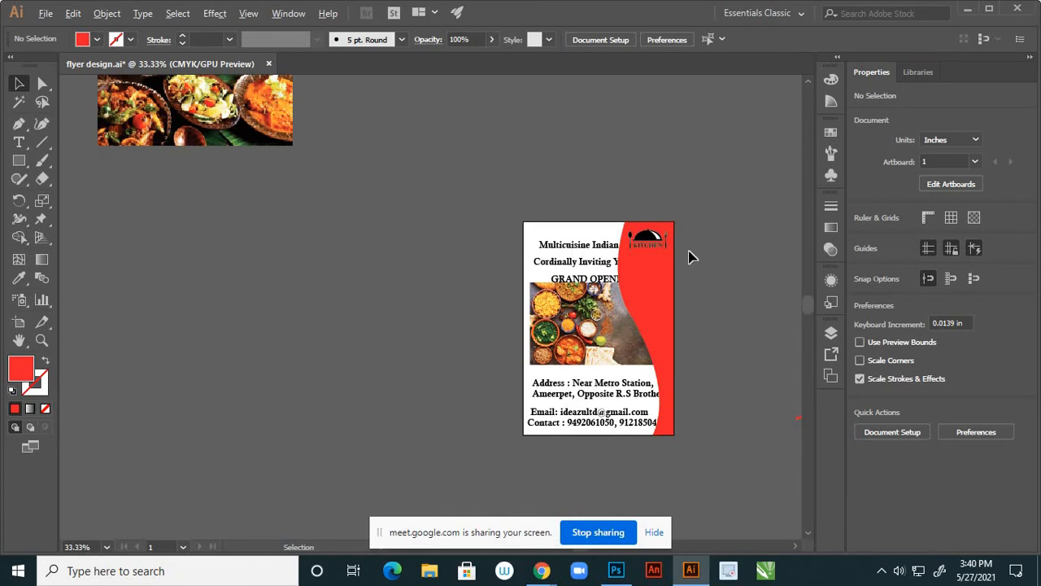
scroll(688, 257, "up", 3)
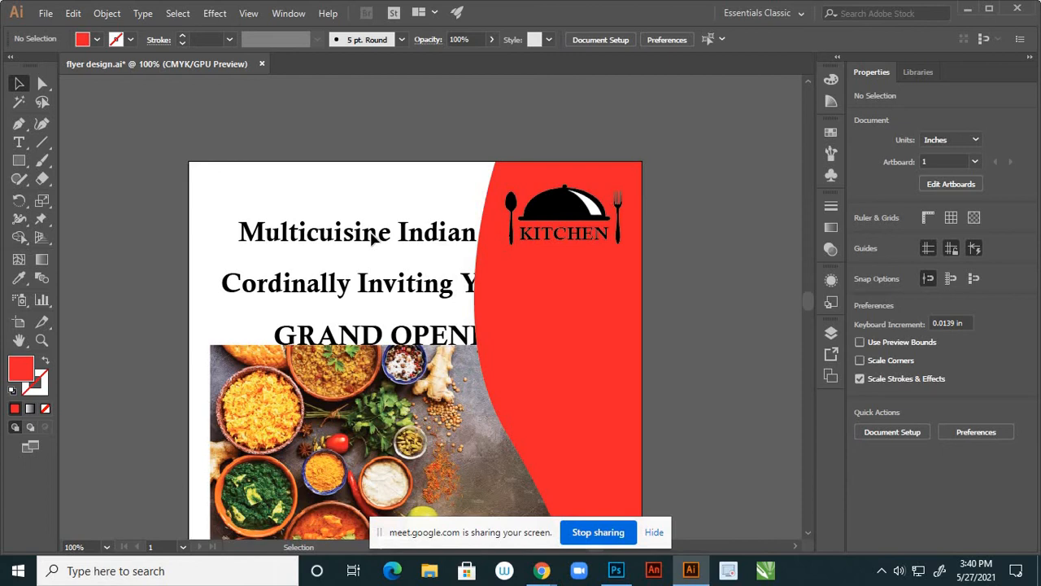
Move the Multicuisine Indian Restaurant title above the artboard, undoing trial heading moves
left_click(829, 331)
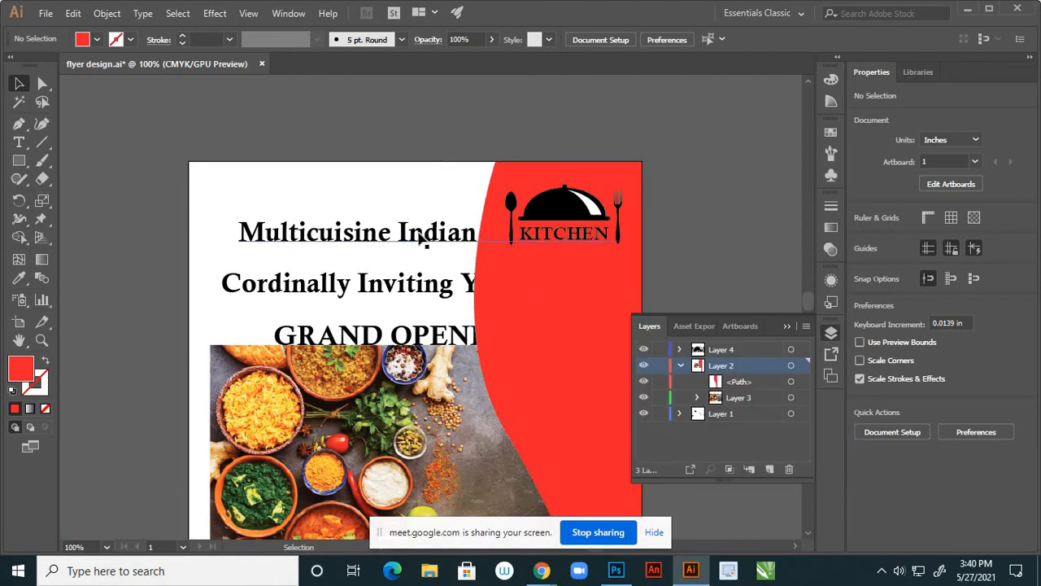
left_click_drag(422, 237, 363, 110)
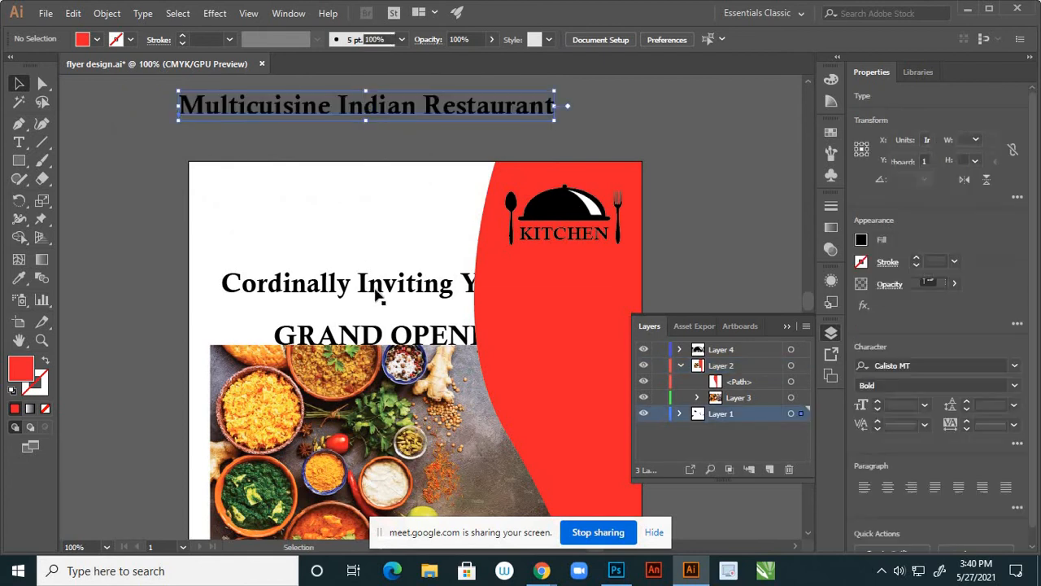
left_click_drag(379, 338, 337, 230)
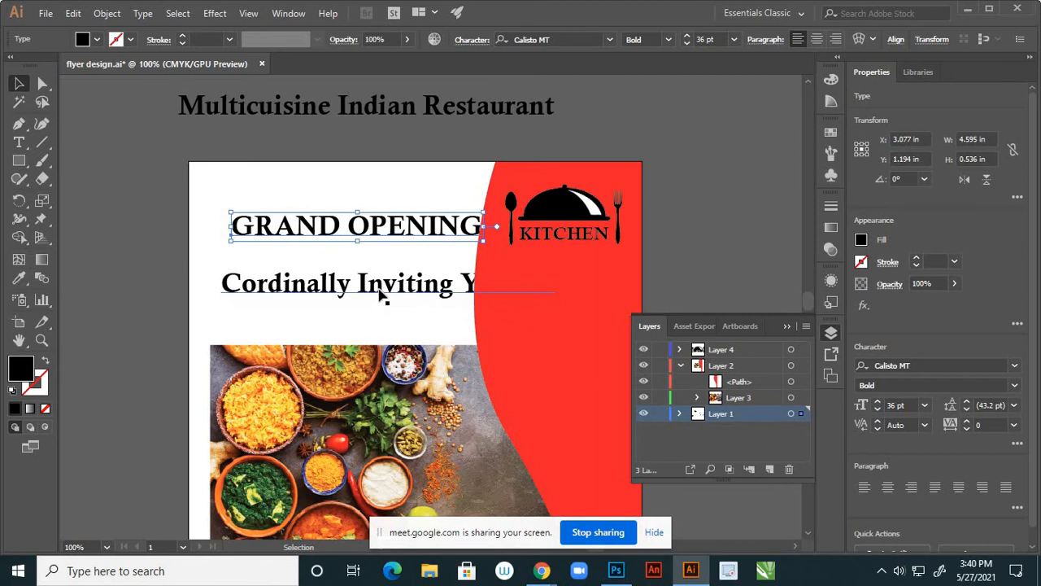
left_click_drag(379, 292, 375, 319)
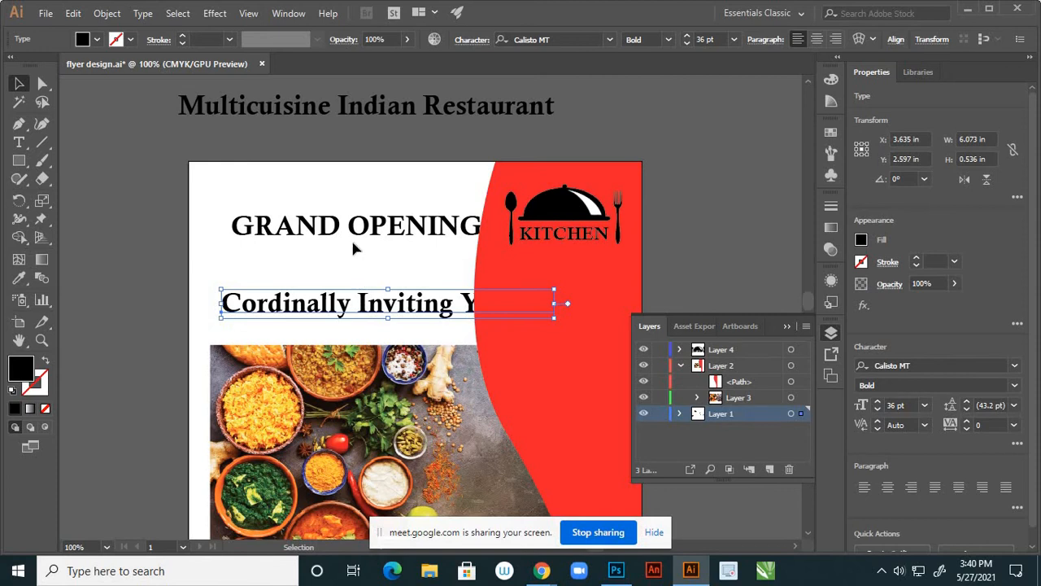
key("ctrl+z")
key("ctrl+z")
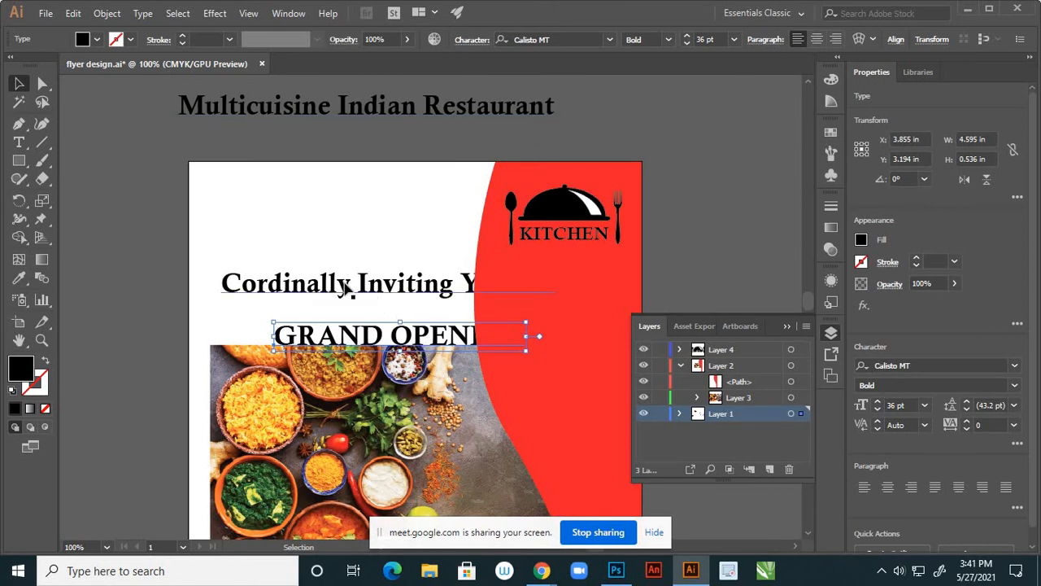
Shrink the Cordinally Inviting You All line to about 21 pt at the flyer's top-left
left_click_drag(346, 289, 334, 213)
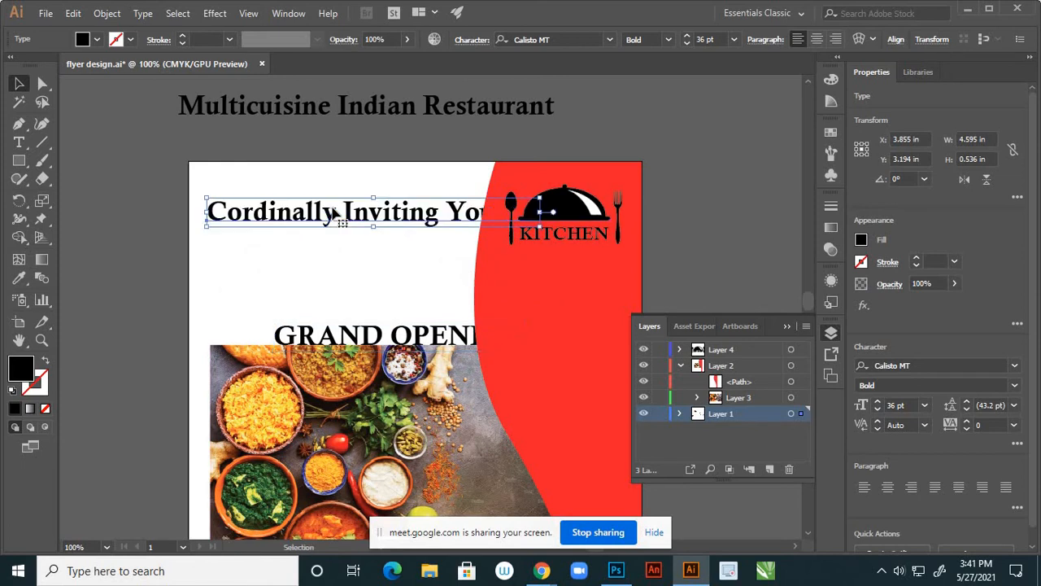
key("ctrl")
key("ctrl+t")
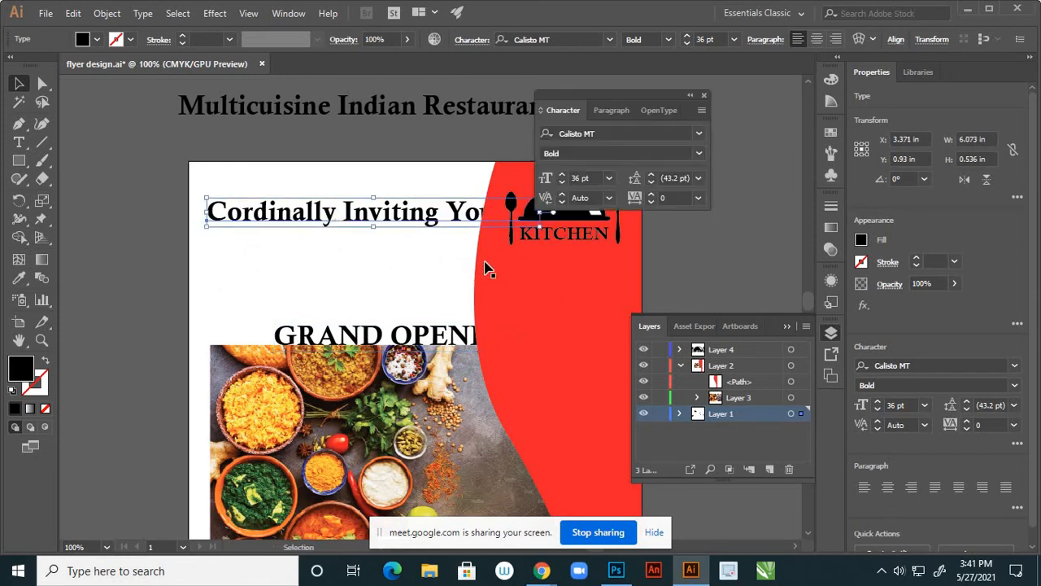
left_click(705, 96)
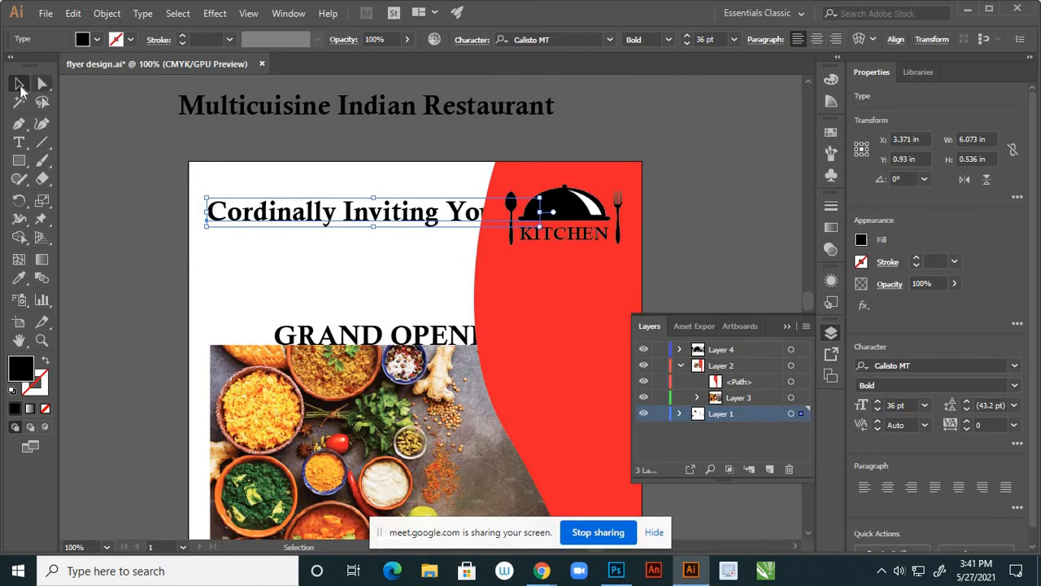
left_click(141, 247)
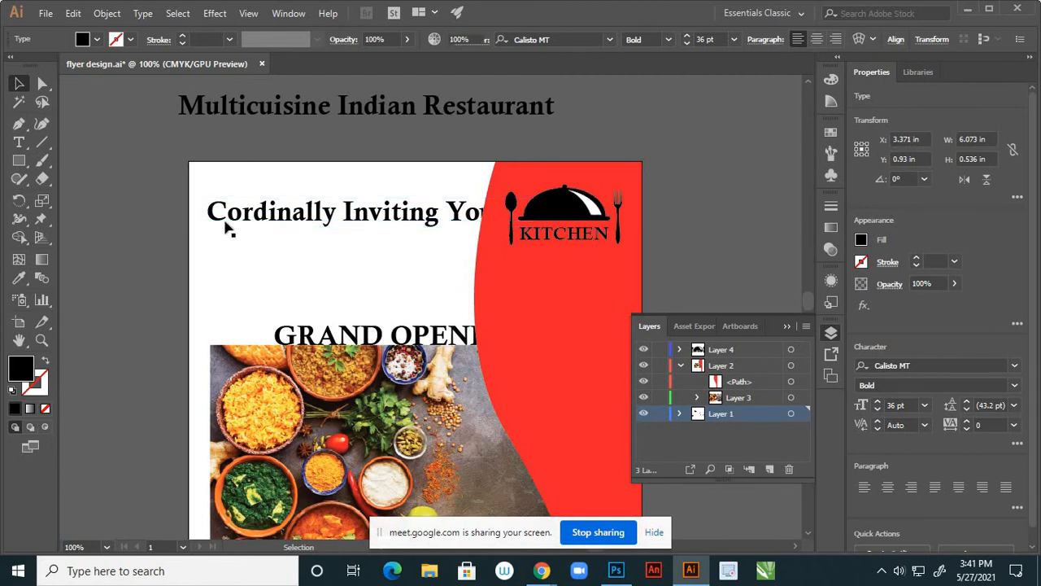
left_click(539, 228)
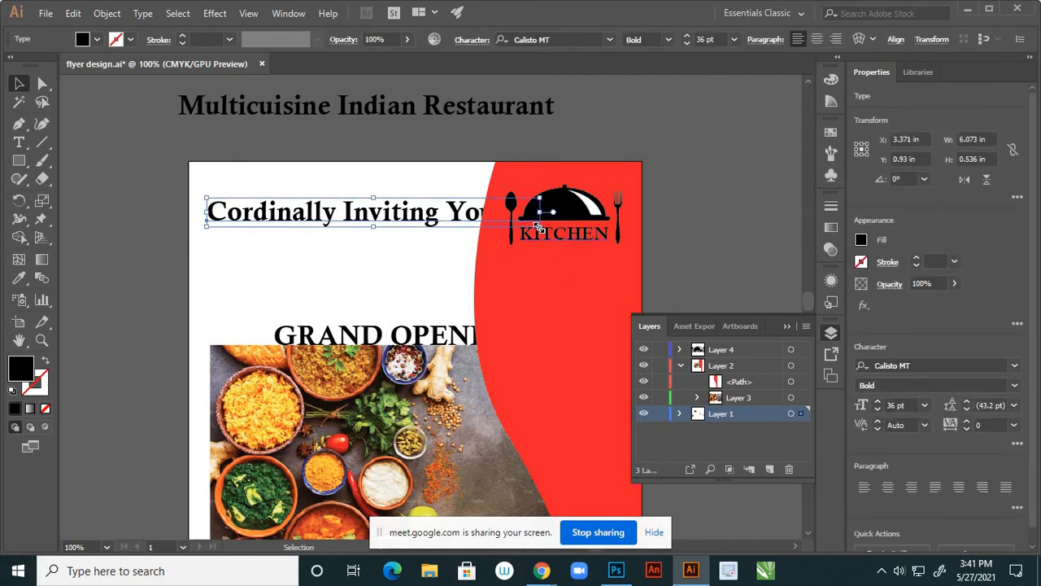
left_click_drag(539, 227, 490, 235)
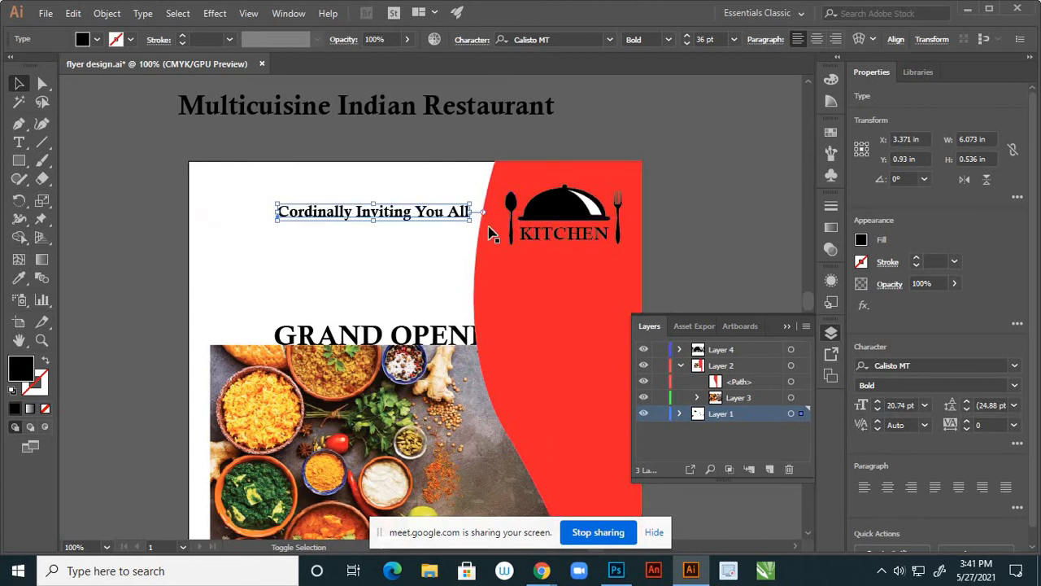
left_click_drag(431, 216, 375, 197)
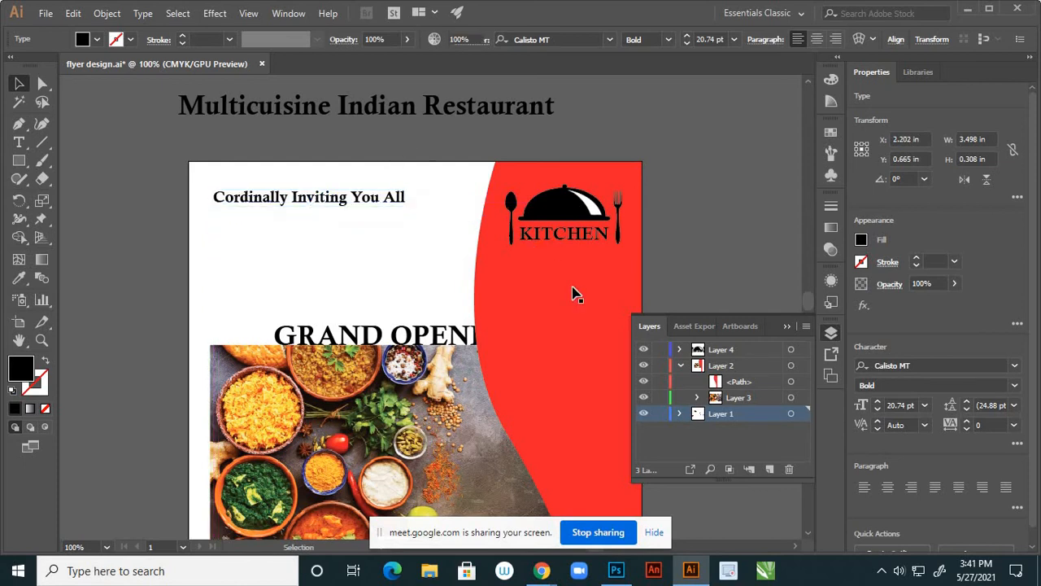
Move GRAND OPENING up under the invitation line and enlarge it
scroll(572, 292, "down", 2)
scroll(489, 311, "up", 2)
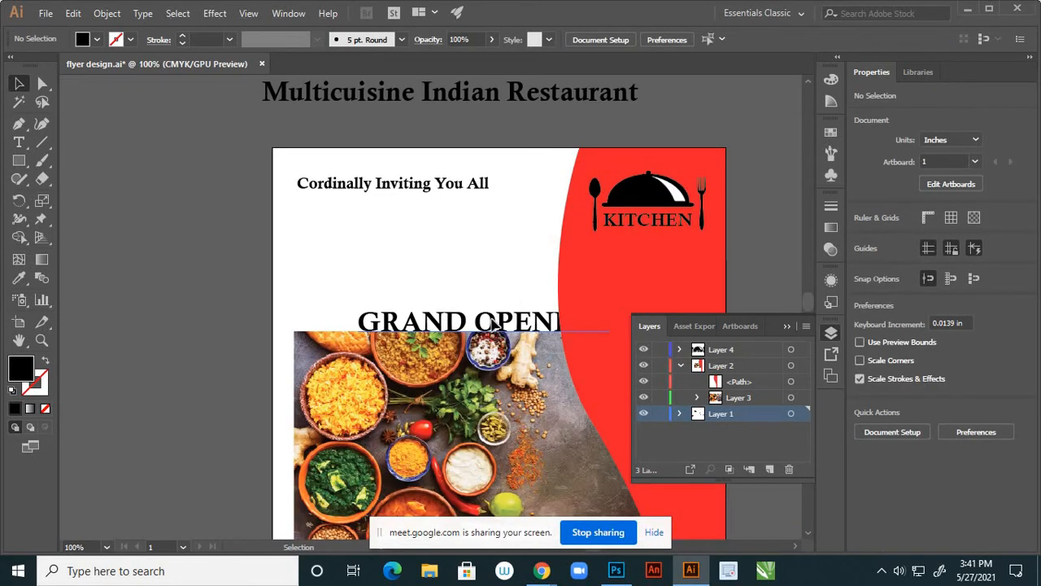
left_click_drag(494, 324, 435, 235)
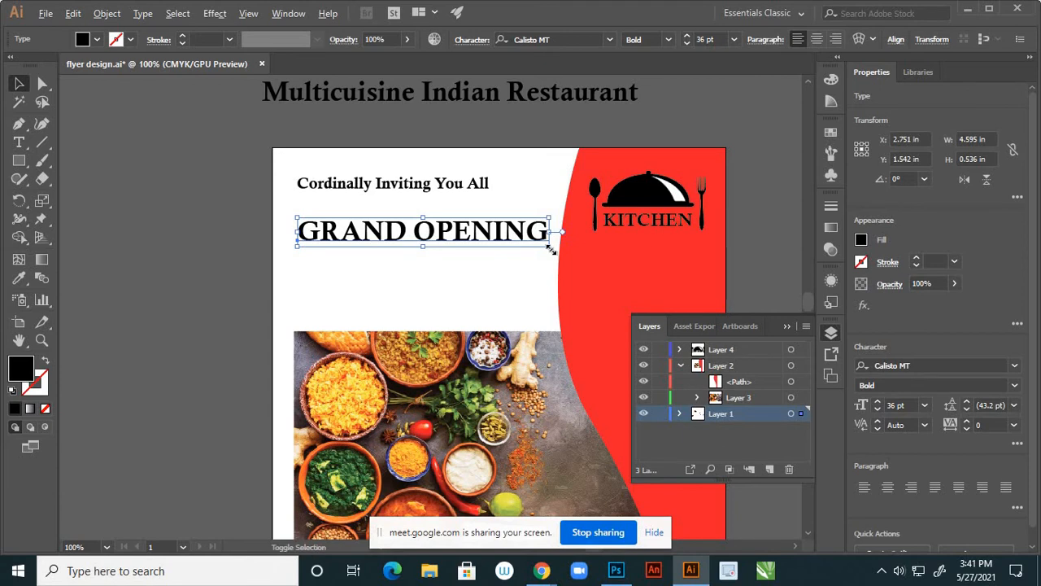
left_click_drag(552, 250, 597, 285)
left_click_drag(514, 239, 575, 270)
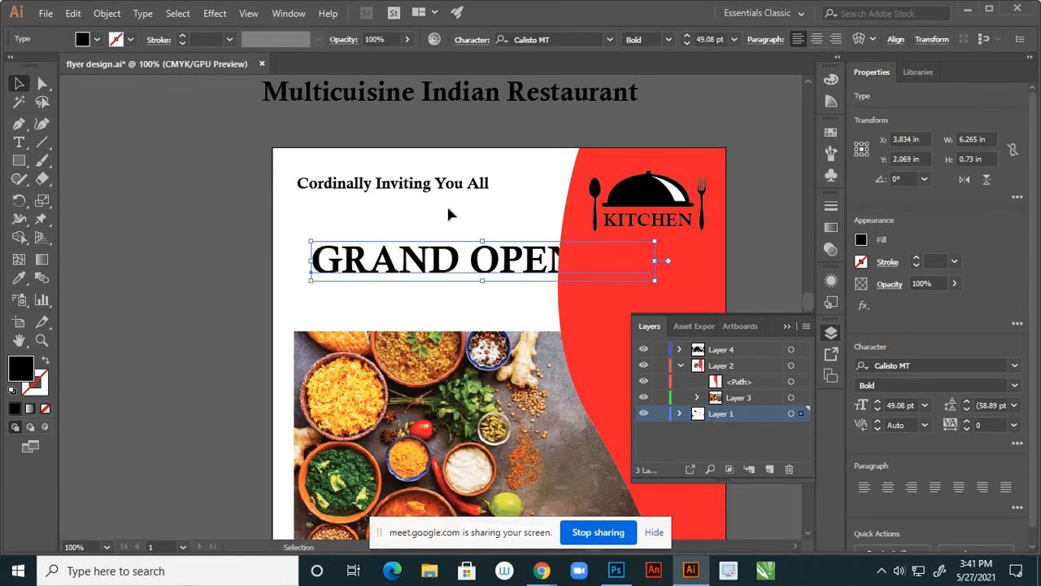
scroll(447, 203, "down", 2)
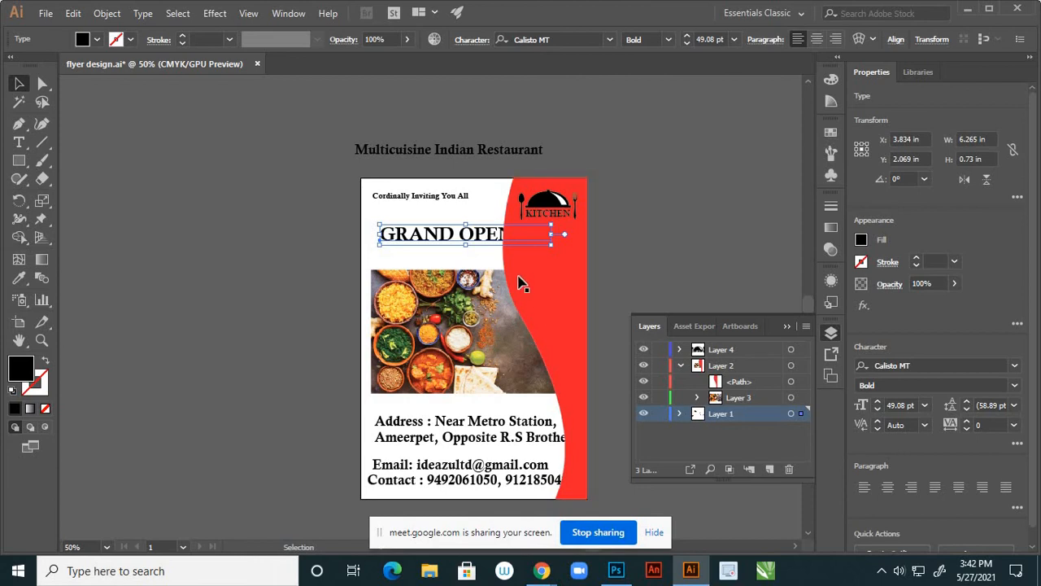
Cut the invitation line and GRAND OPENING heading together from the flyer
left_click(422, 196)
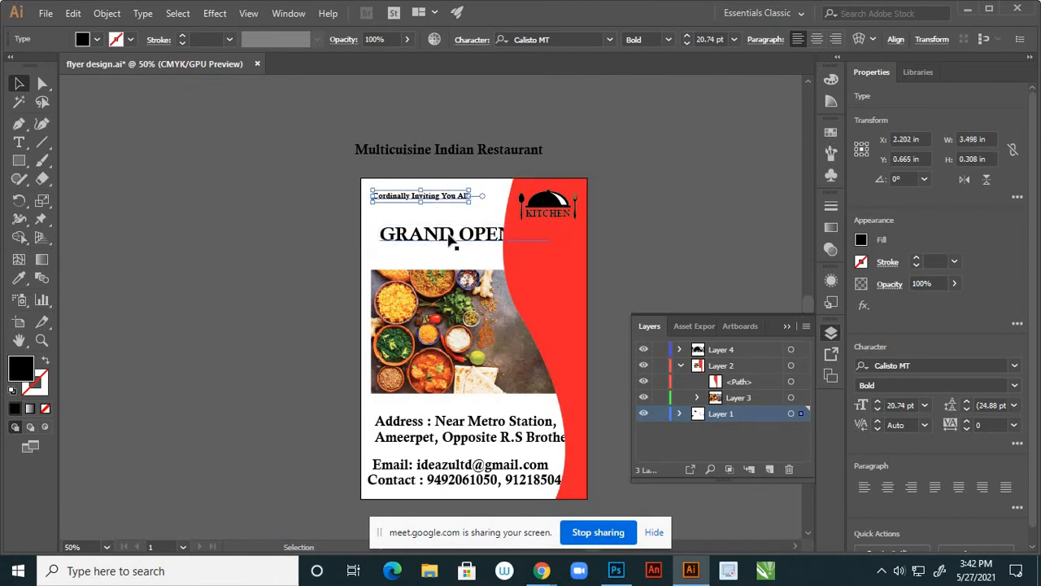
left_click(454, 236, "shift")
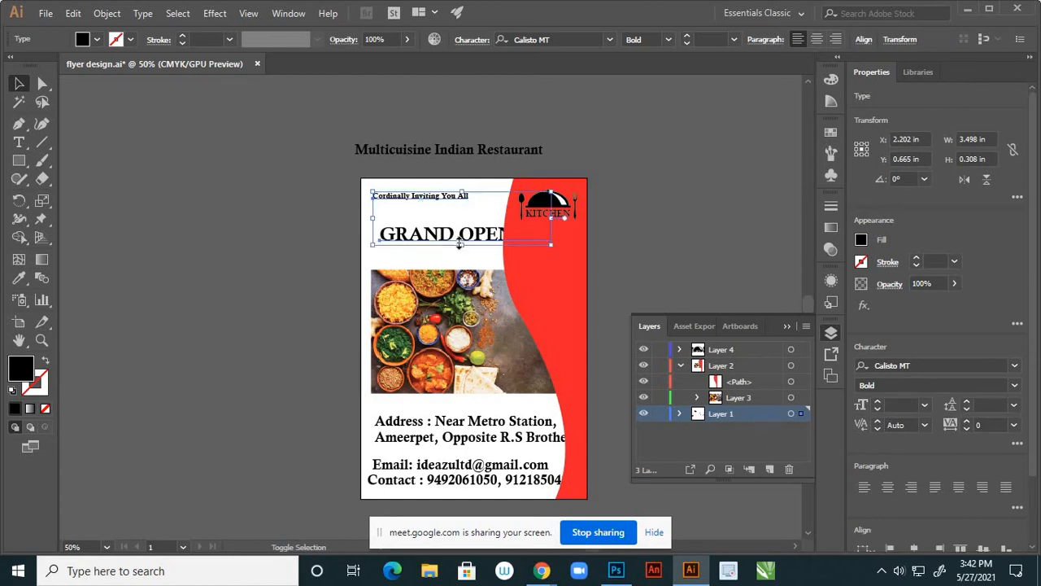
key("Delete")
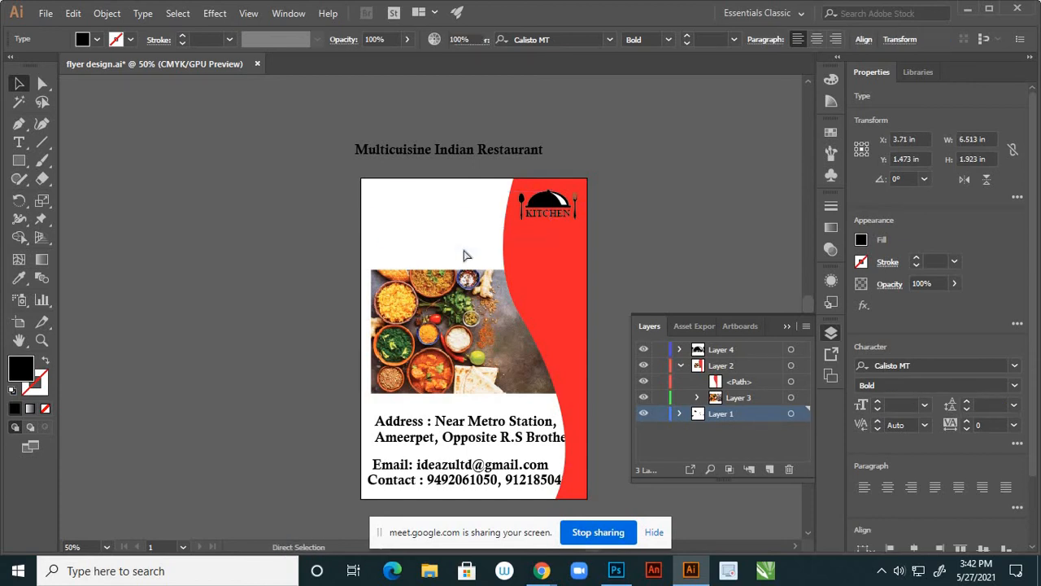
Paste both heading texts into a new Layer 5 above Layer 4 at the flyer's top
left_click(734, 355)
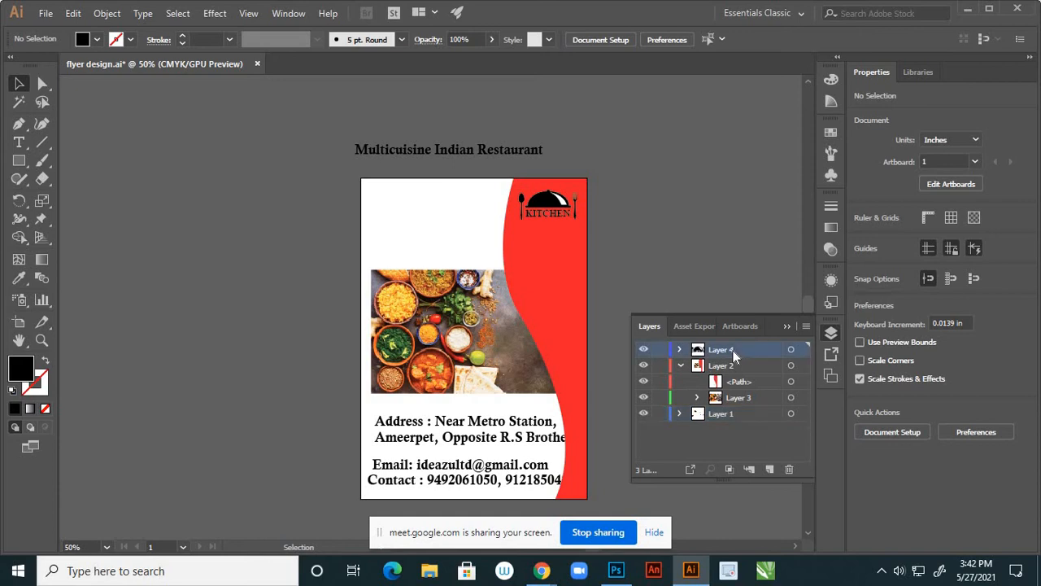
left_click(769, 470)
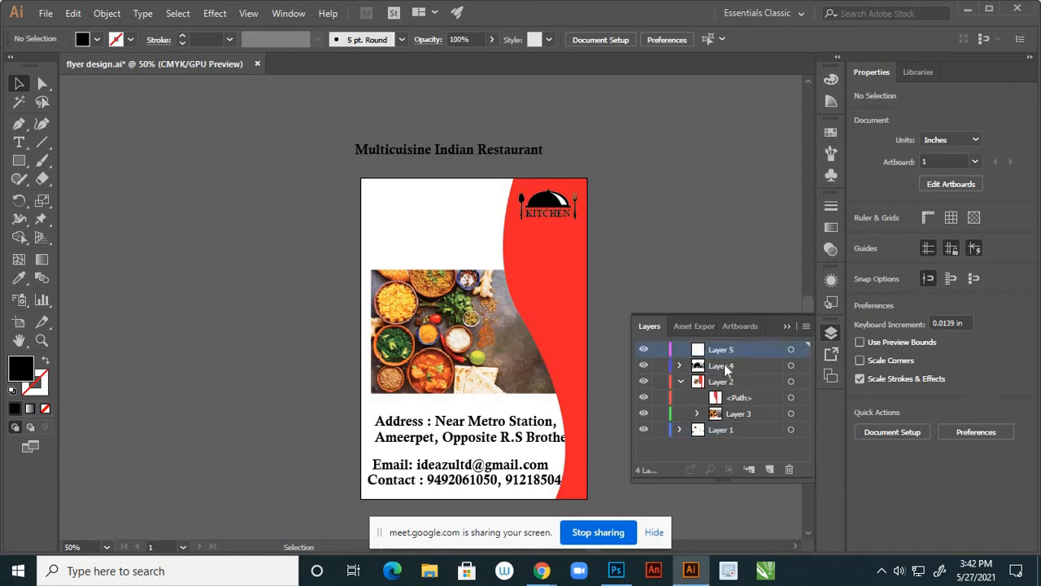
key("ctrl+v")
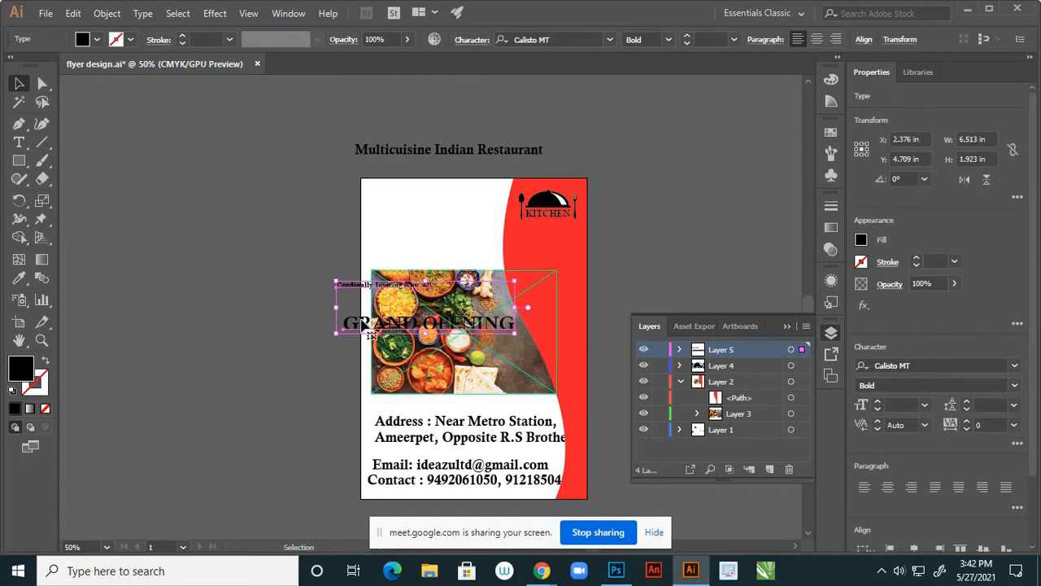
left_click_drag(379, 279, 414, 197)
left_click(286, 231)
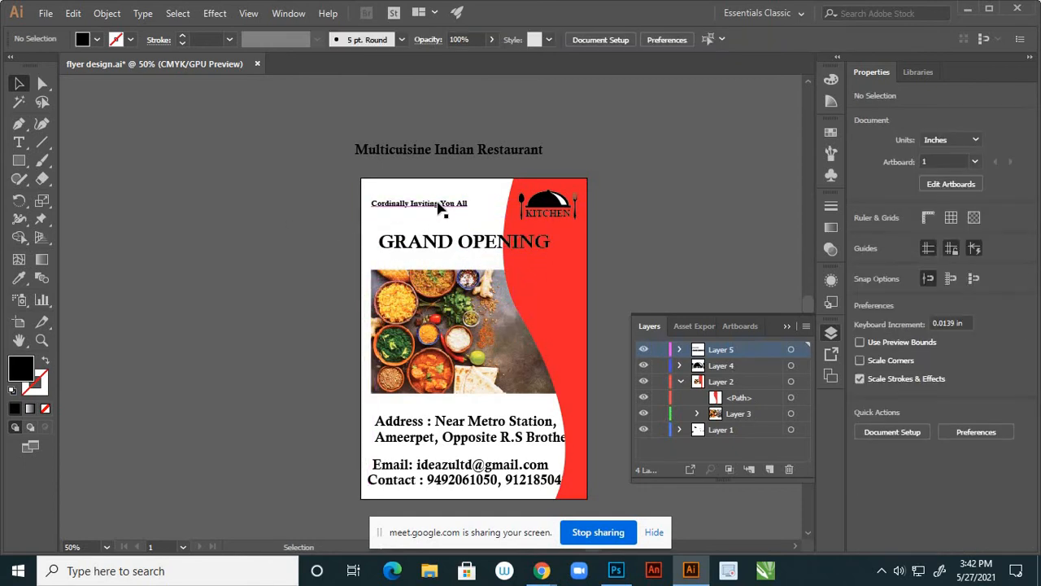
Nudge both headings, then raise GRAND OPENING just below the Cordinally Inviting You All line
scroll(440, 210, "up", 2)
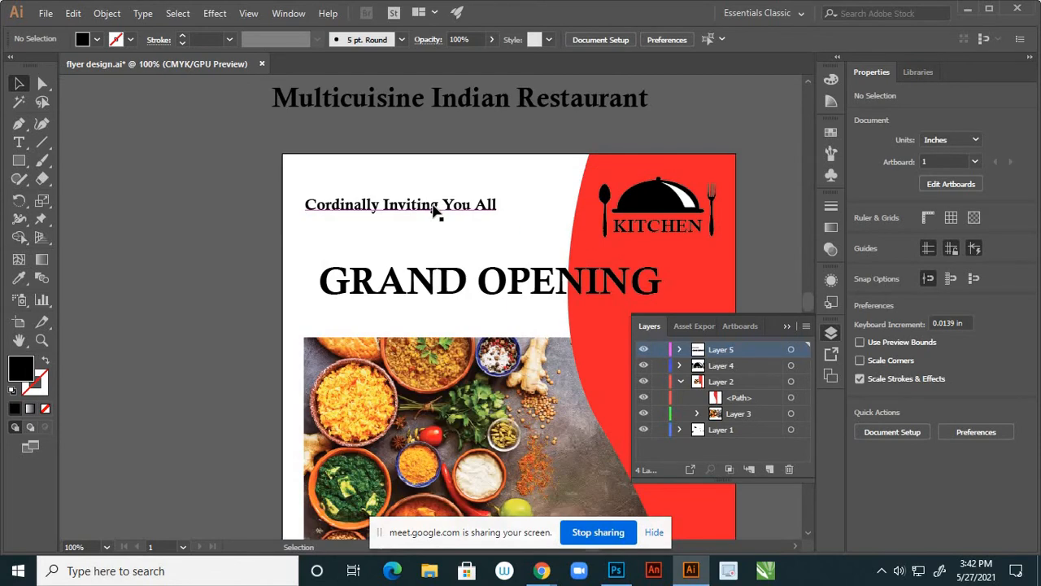
left_click_drag(435, 210, 437, 192)
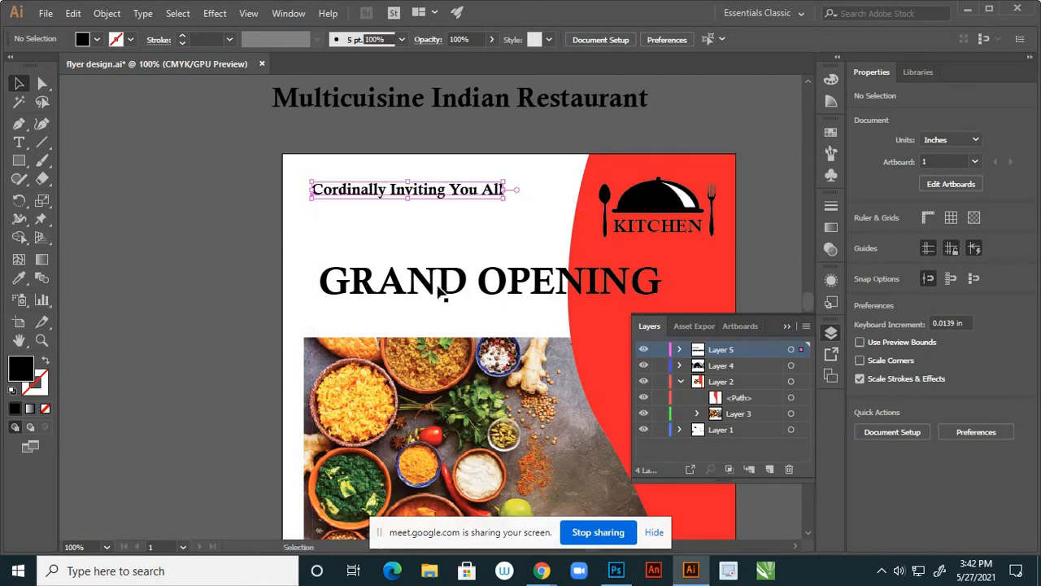
mouse_move(422, 260)
left_mouse_down()
mouse_move(413, 235)
mouse_move(415, 259)
left_mouse_up()
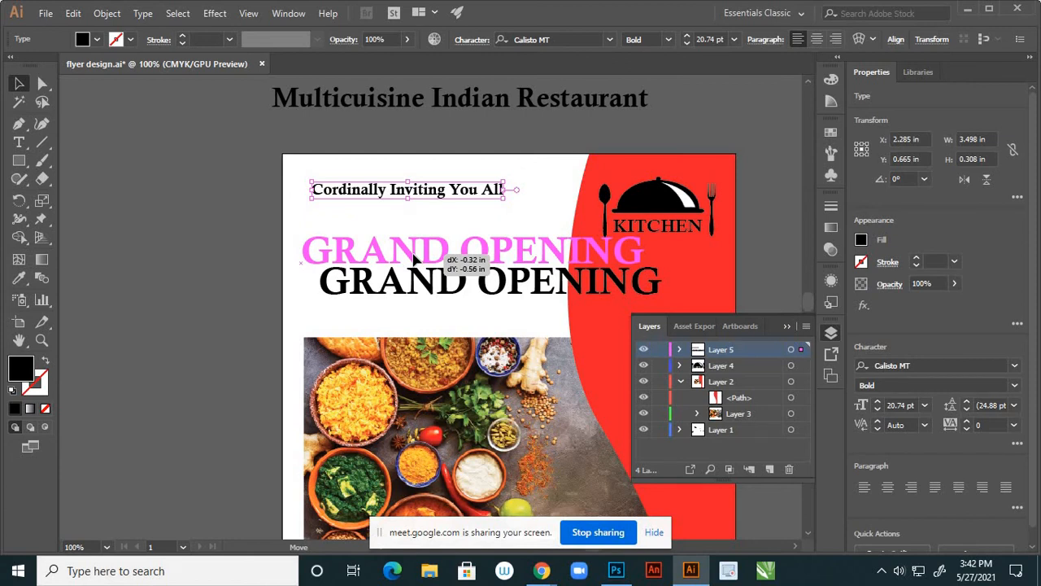
left_click_drag(414, 259, 417, 246)
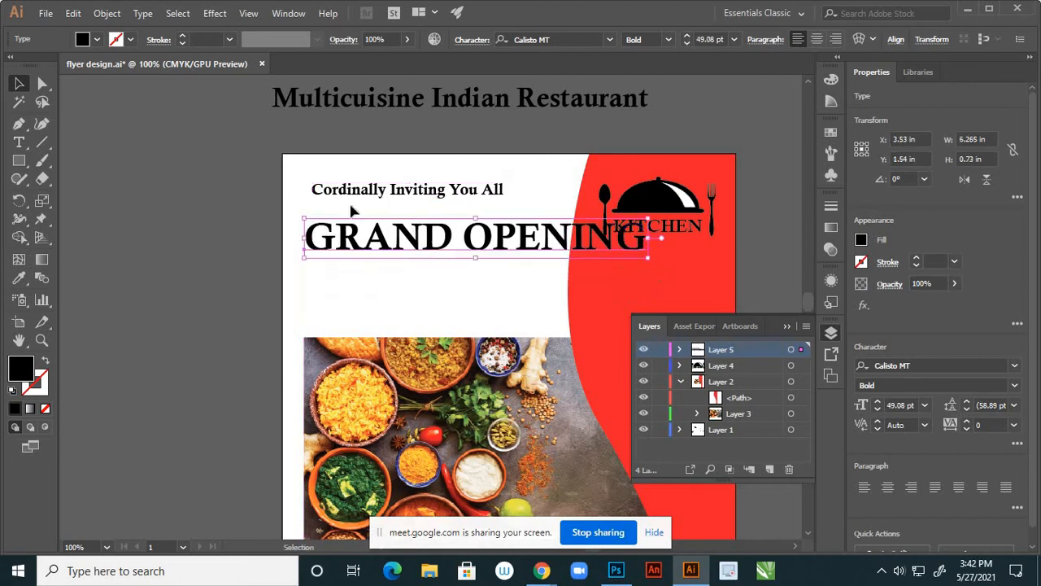
Break the heading so OPENING sits on its own line below GRAND
left_click(19, 142)
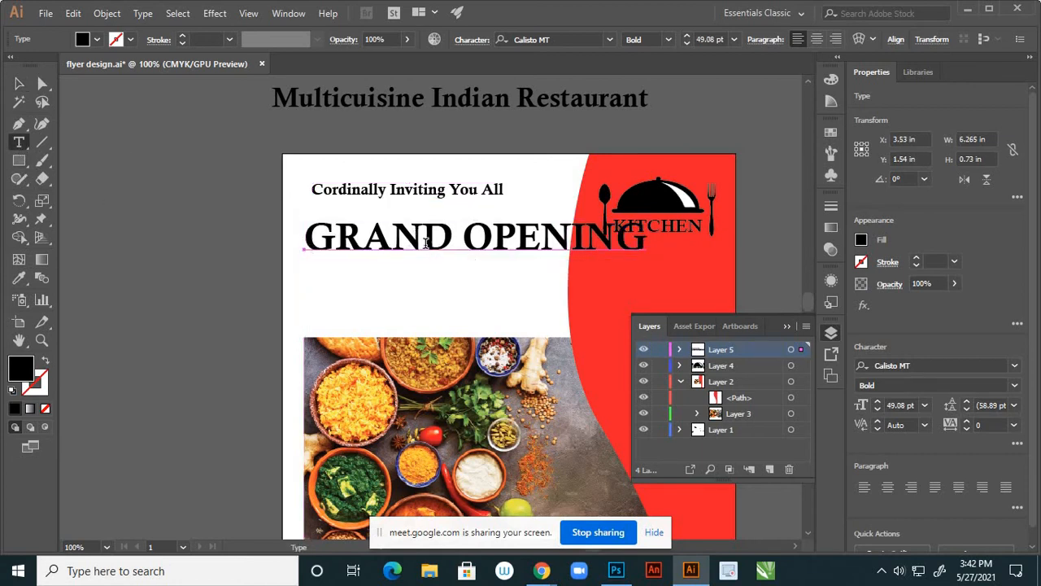
left_click(466, 239)
key("Return")
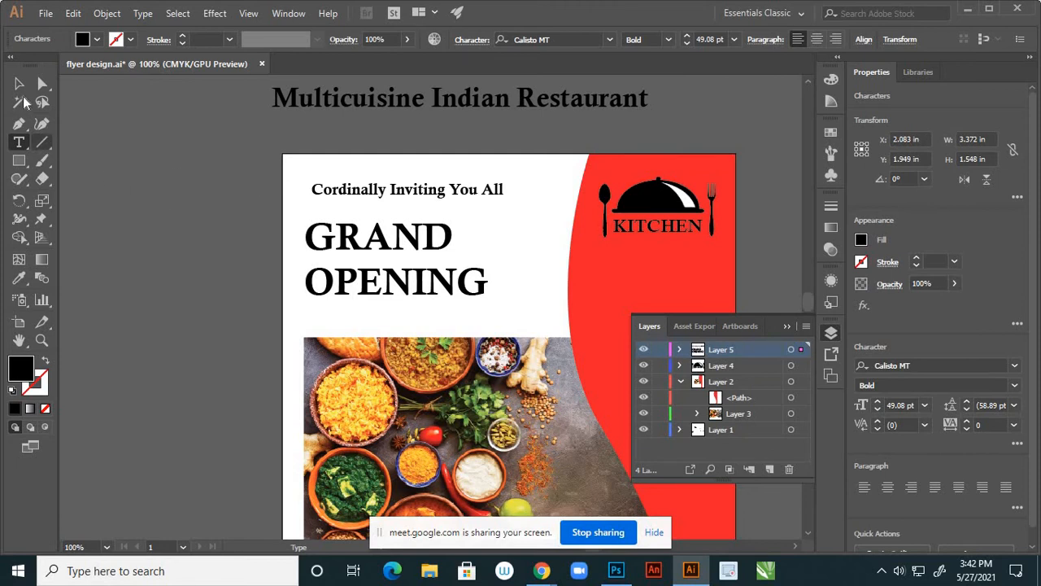
left_click(20, 84)
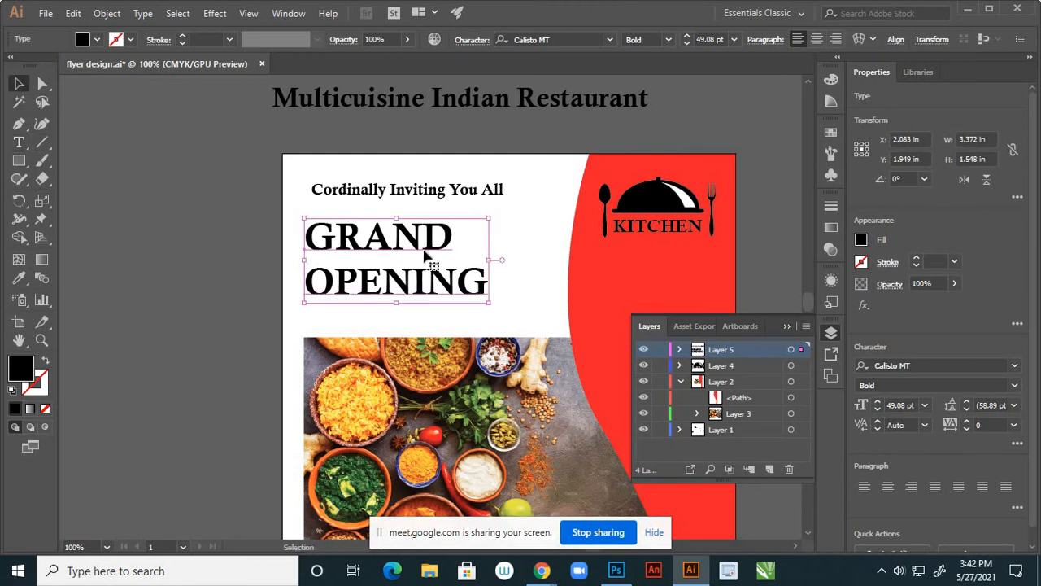
Nudge the Cordinally Inviting You All line slightly up and left
scroll(457, 269, "down", 3)
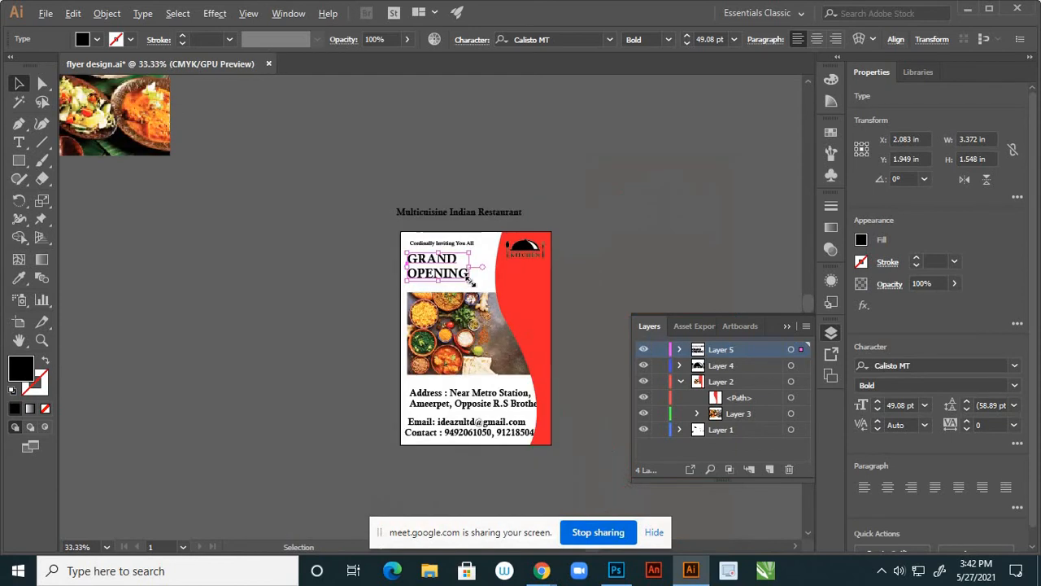
scroll(457, 268, "up", 3)
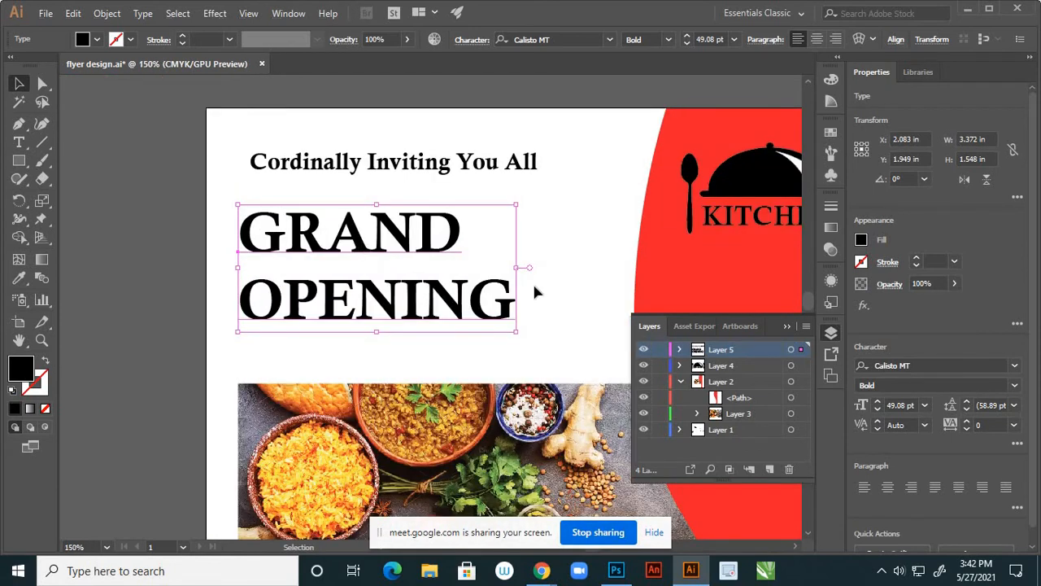
scroll(530, 285, "down", 2)
scroll(492, 289, "up", 3)
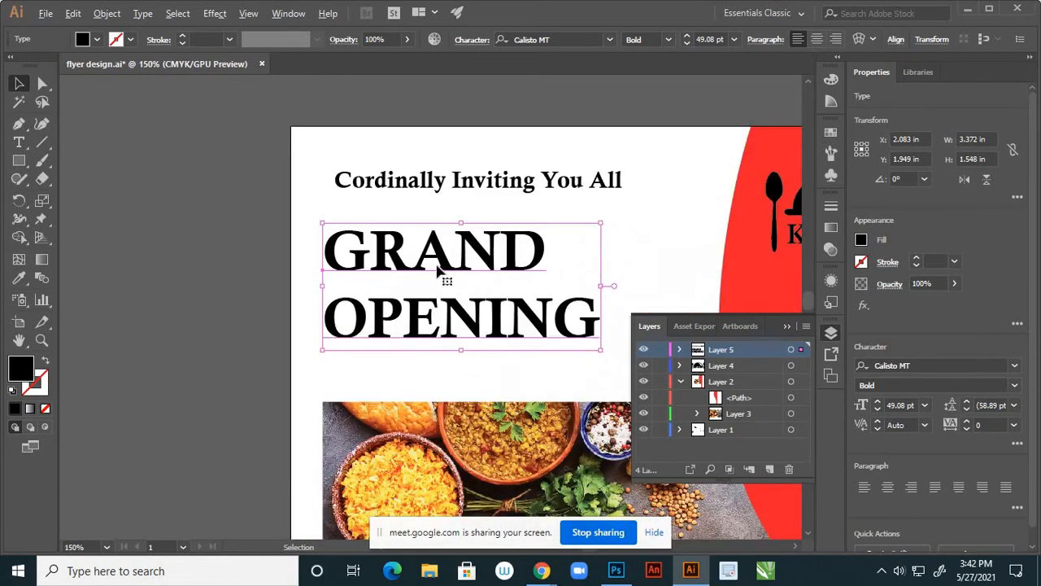
left_click_drag(442, 257, 442, 257)
scroll(441, 259, "down", 3)
scroll(435, 244, "up", 3)
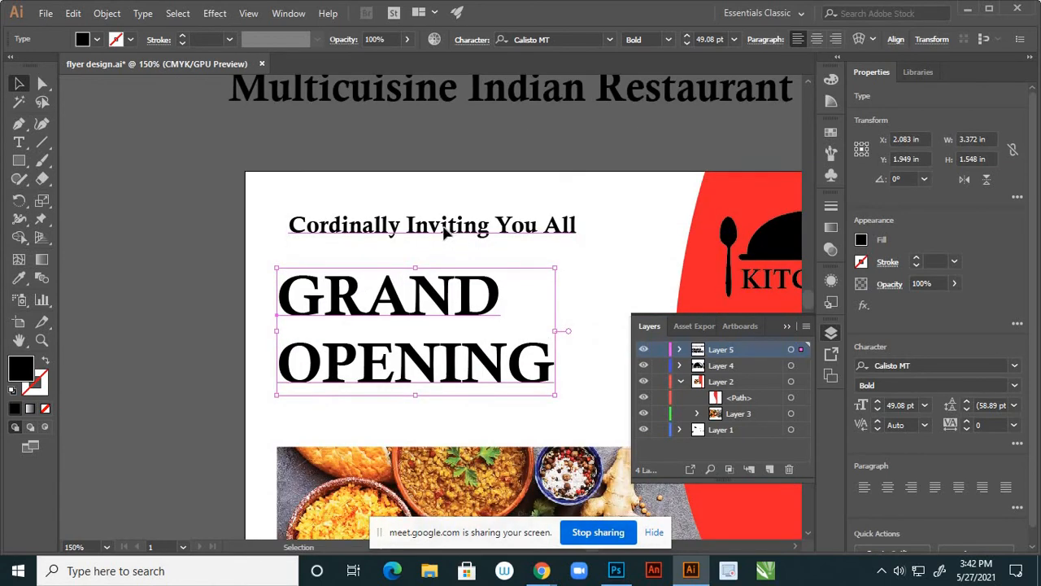
left_click_drag(443, 230, 435, 222)
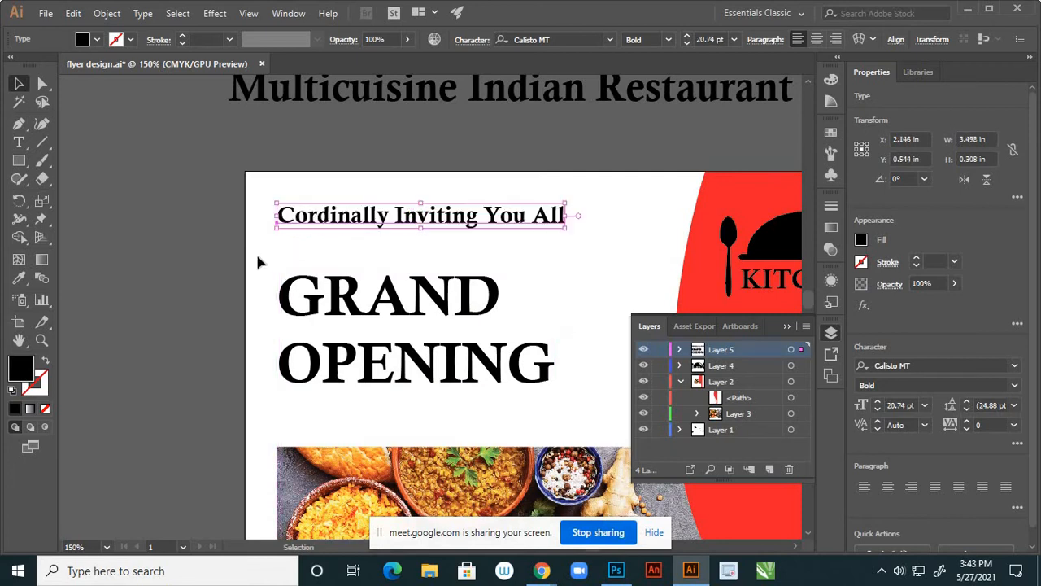
left_click(260, 260)
Enlarge the two-line GRAND OPENING heading to about 61 pt above the food photo
scroll(350, 293, "down", 3)
scroll(355, 299, "up", 1)
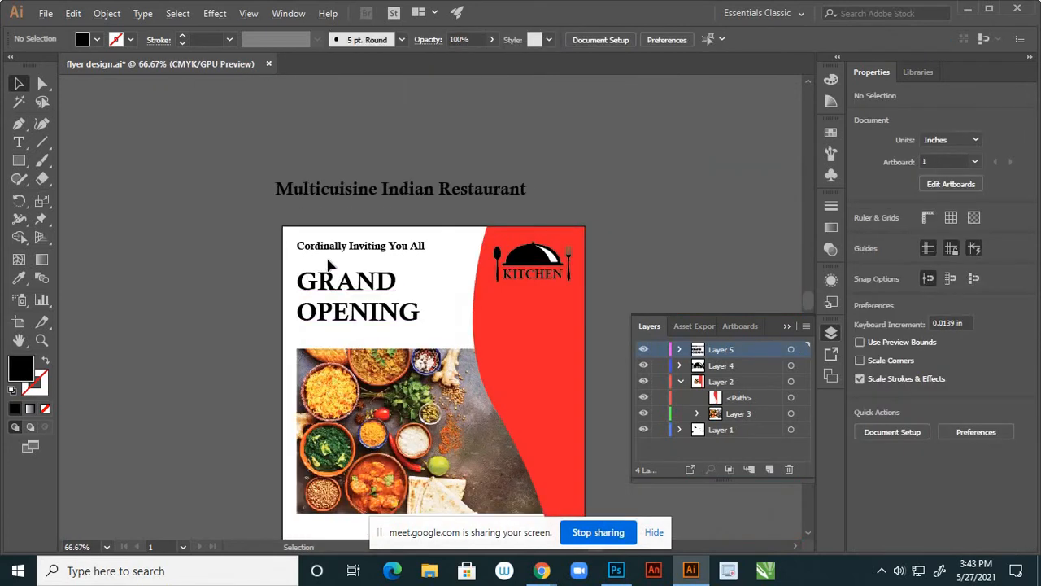
left_click(387, 319)
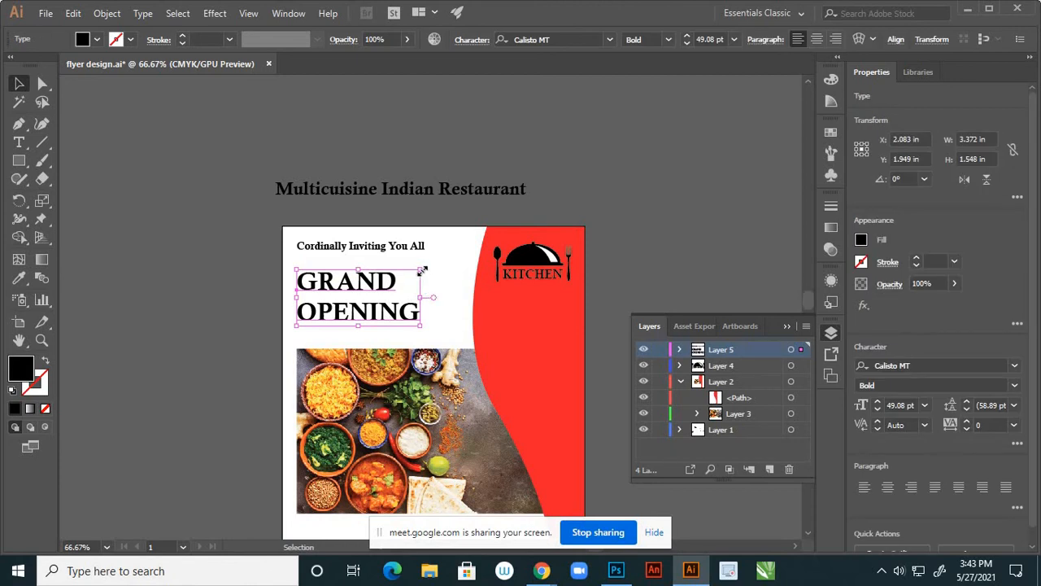
mouse_move(421, 270)
left_mouse_down()
mouse_move(436, 262)
mouse_move(405, 278)
left_mouse_up()
left_click(248, 351)
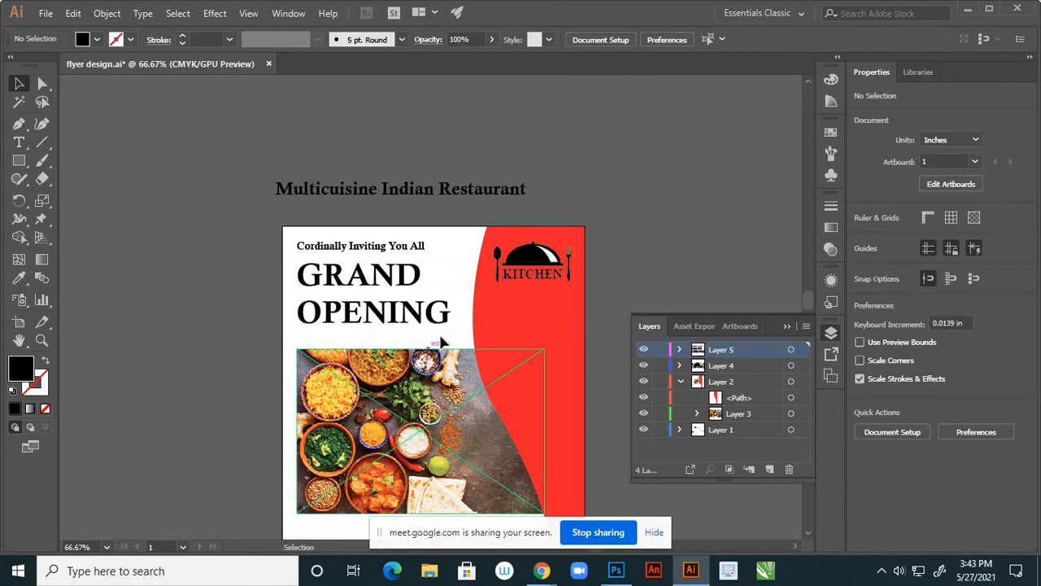
scroll(440, 335, "down", 2)
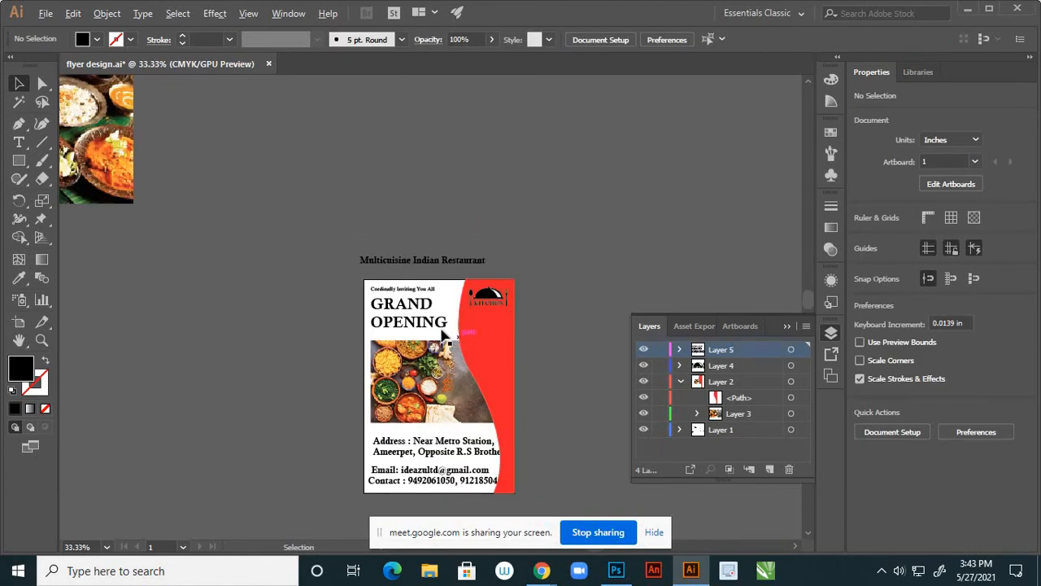
scroll(442, 334, "up", 1)
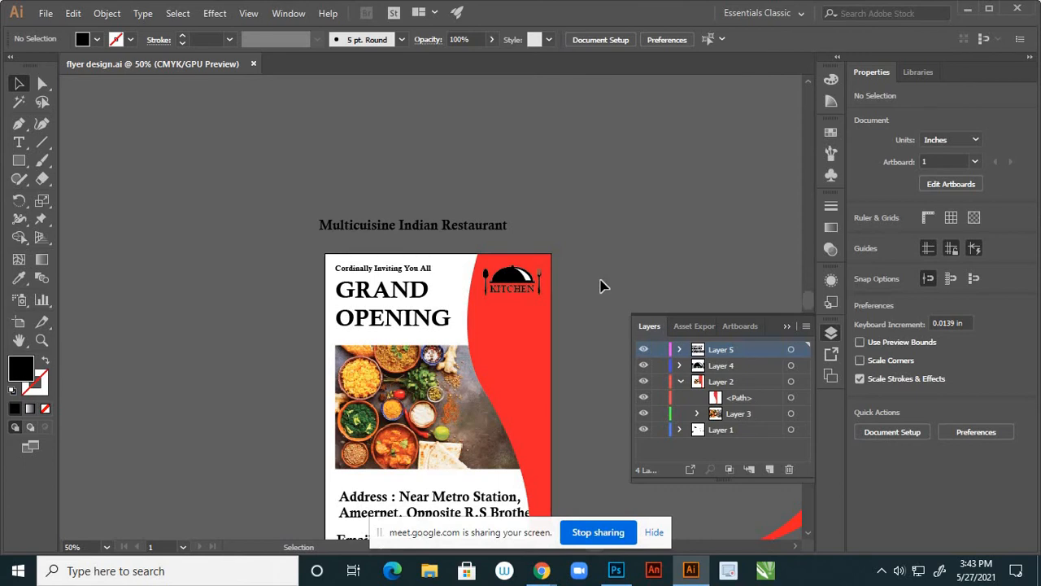
scroll(542, 309, "up", 3)
scroll(564, 297, "down", 2)
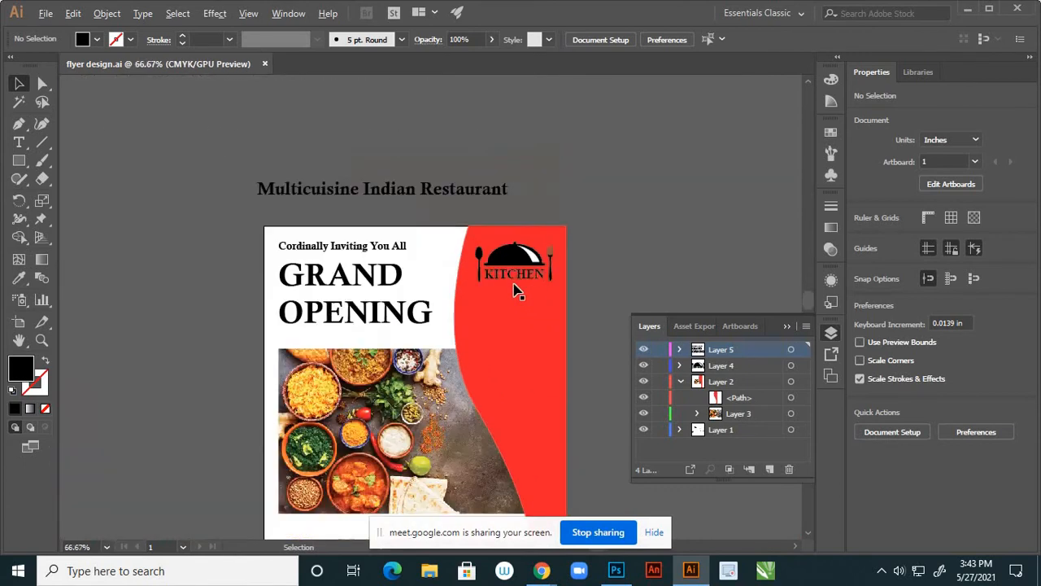
scroll(514, 291, "up", 3)
Ungroup the logo and recolour the KITCHEN word white
left_click(484, 266)
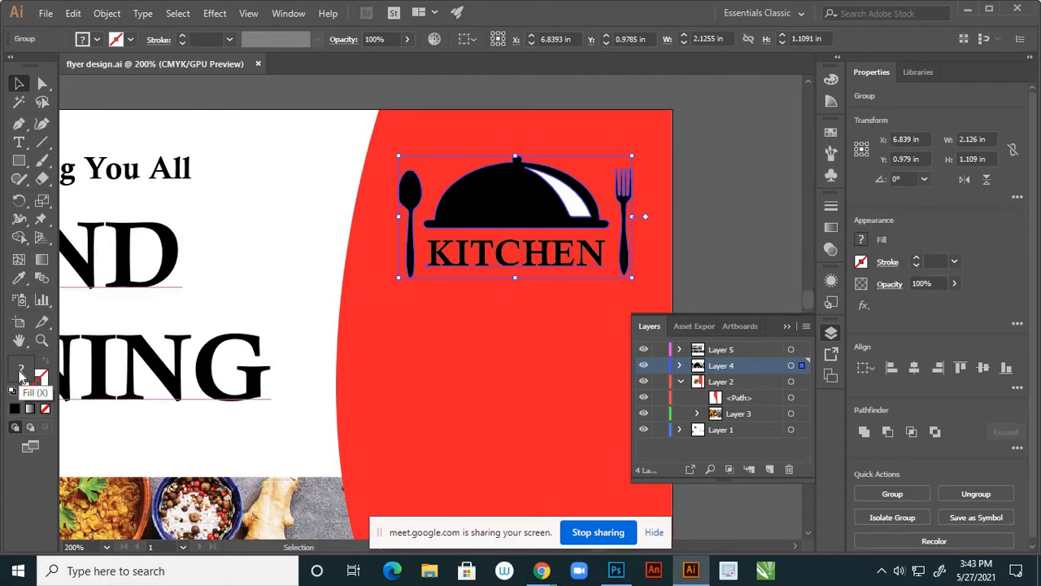
right_click(537, 210)
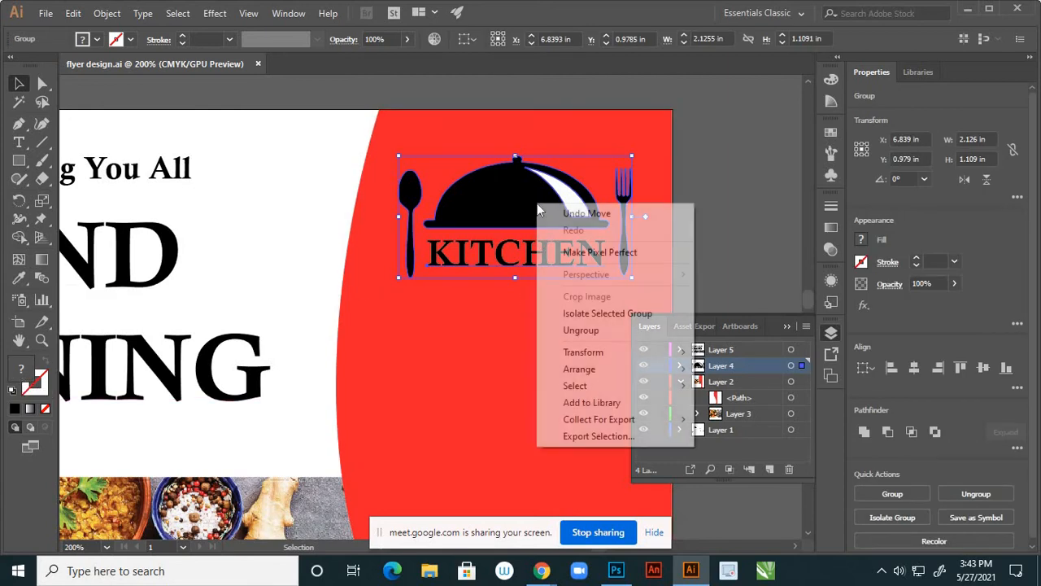
left_click(568, 334)
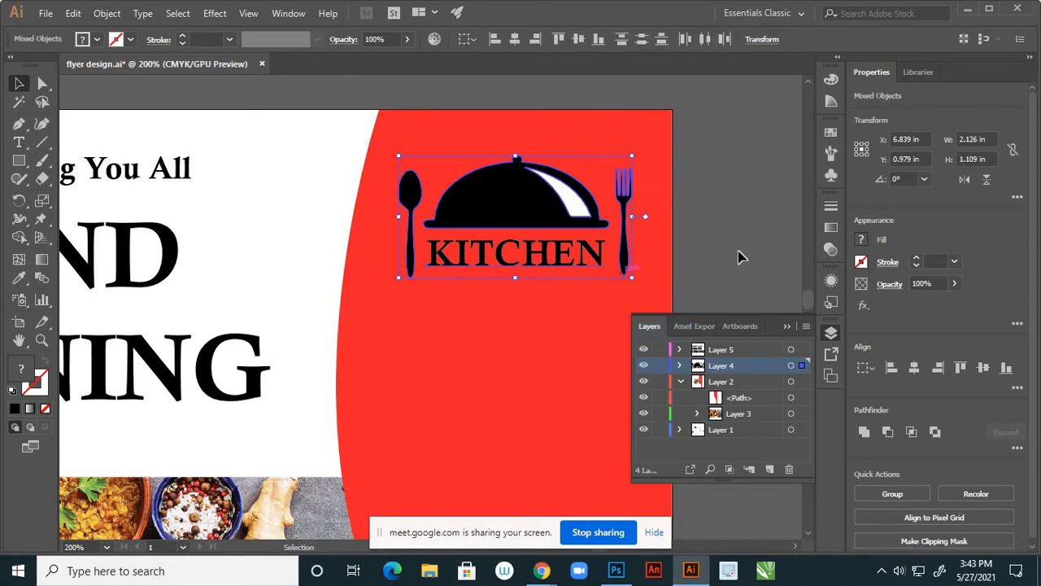
left_click(736, 257)
left_click(558, 258)
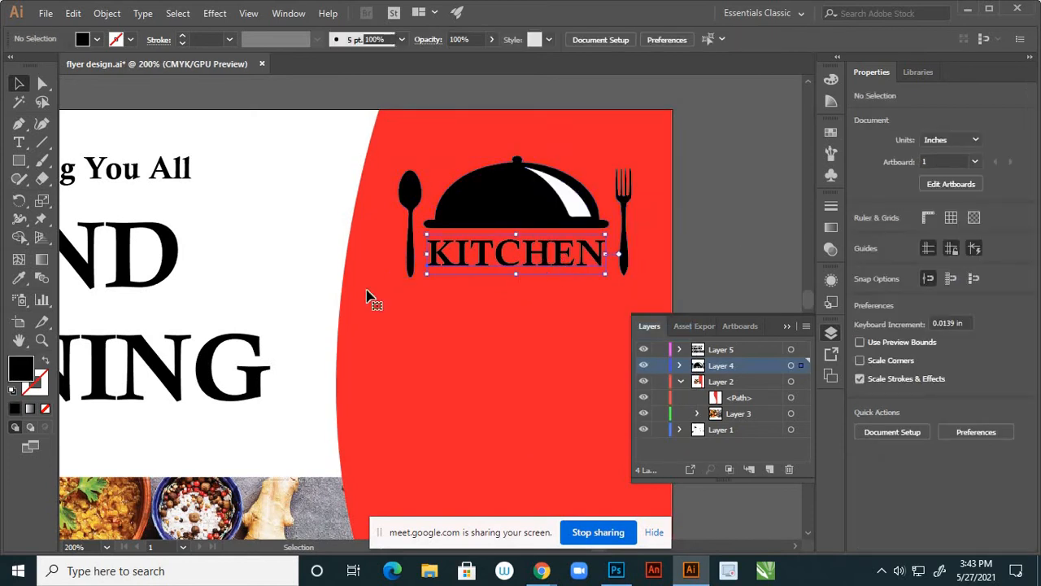
double_click(22, 367)
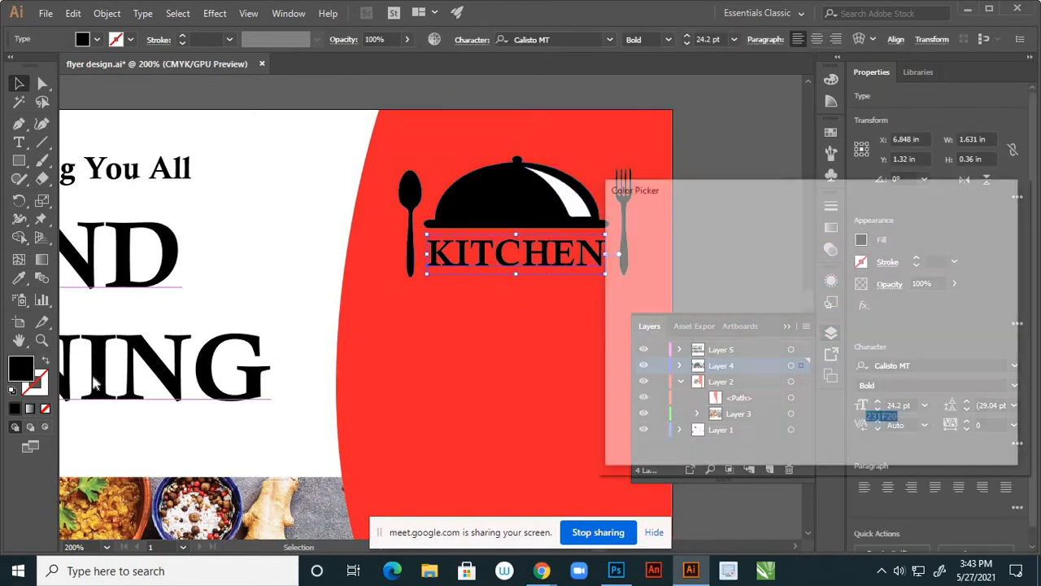
left_click_drag(634, 270, 613, 231)
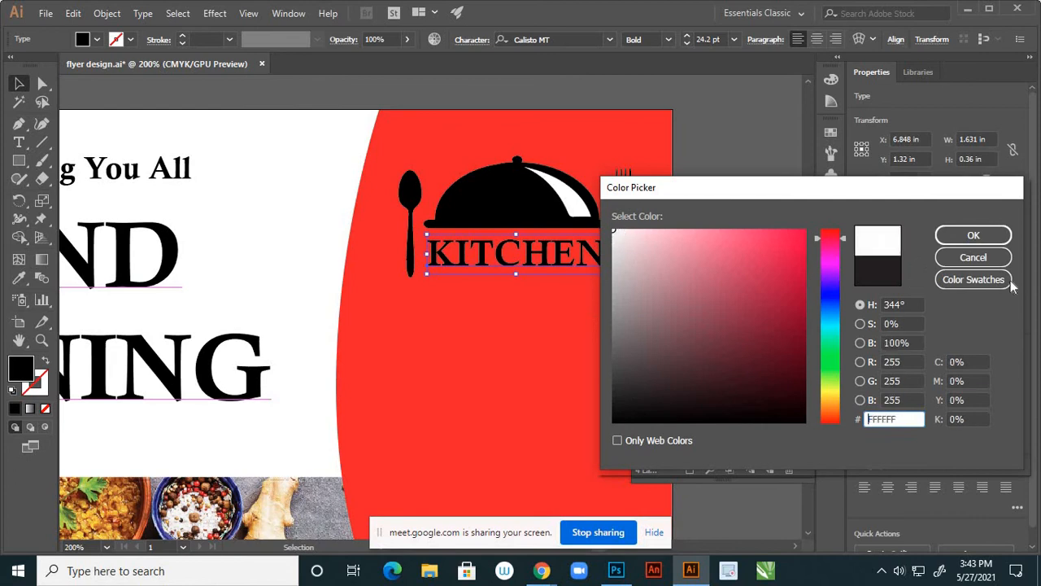
left_click(976, 235)
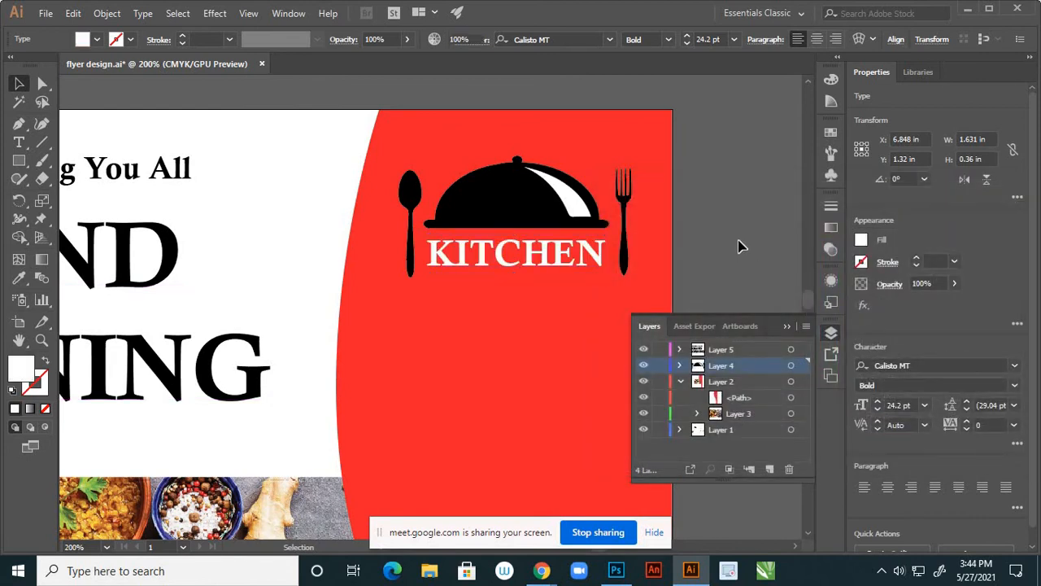
left_click(739, 247)
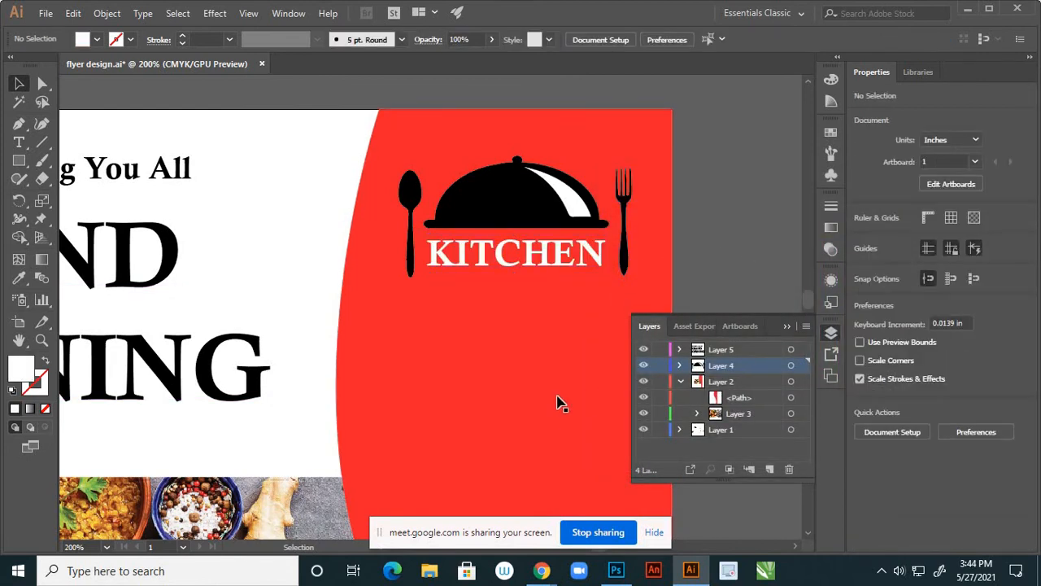
Lock Layer 2 holding the red panel and regroup the logo parts
left_click(563, 420)
left_click(660, 382)
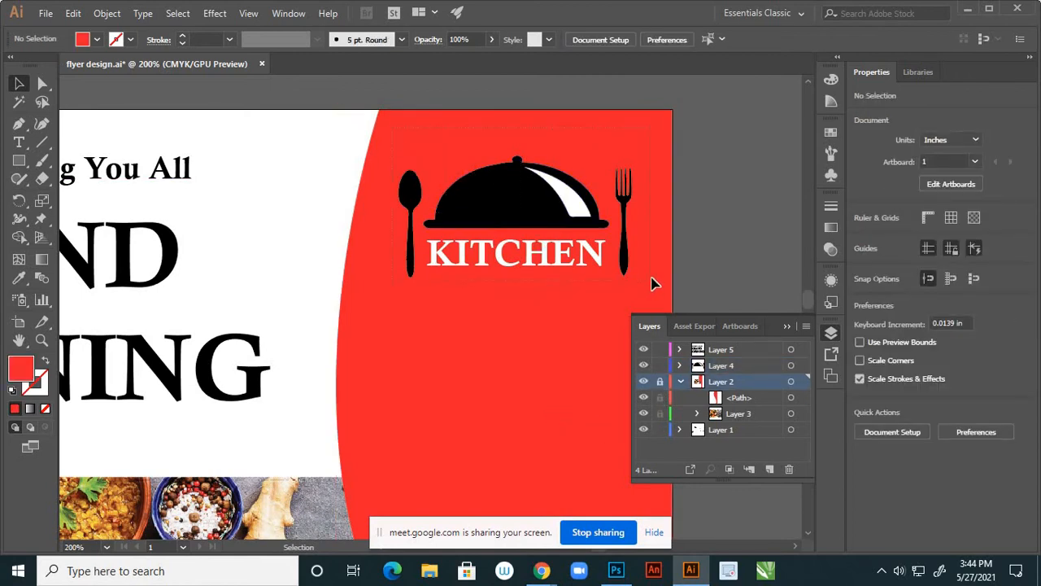
left_click_drag(655, 283, 518, 191)
right_click(515, 189)
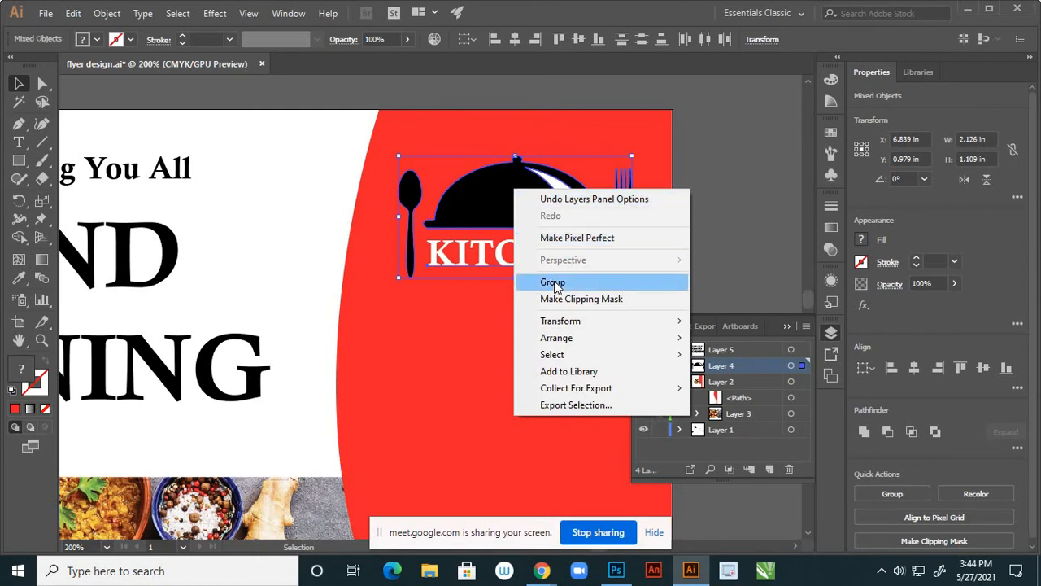
left_click(556, 283)
left_click(728, 267)
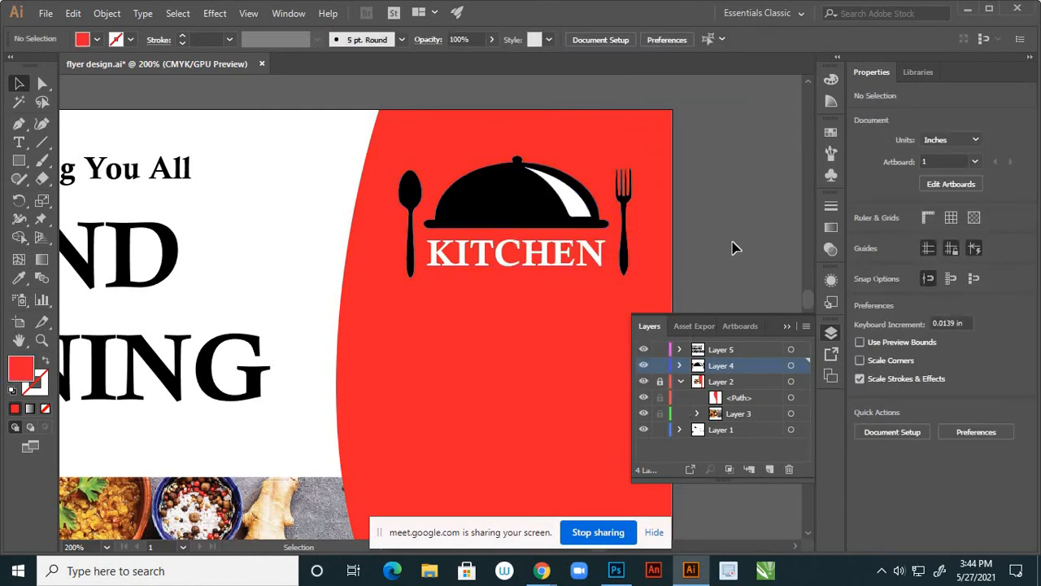
Bring the Multicuisine Indian Restaurant text onto the flyer and cut it from its layer
scroll(539, 208, "down", 3)
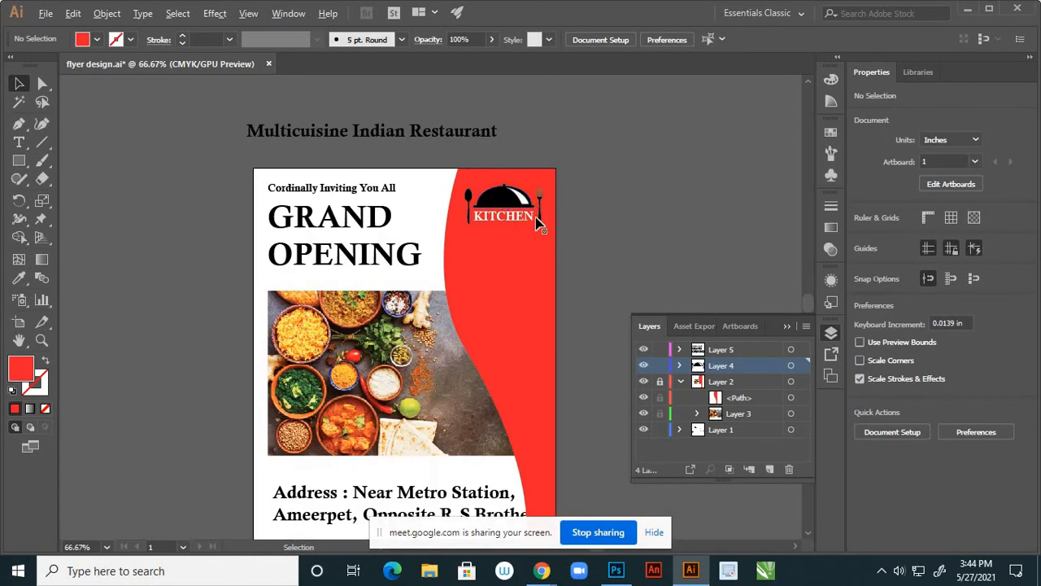
scroll(521, 230, "down", 2)
scroll(501, 248, "up", 2)
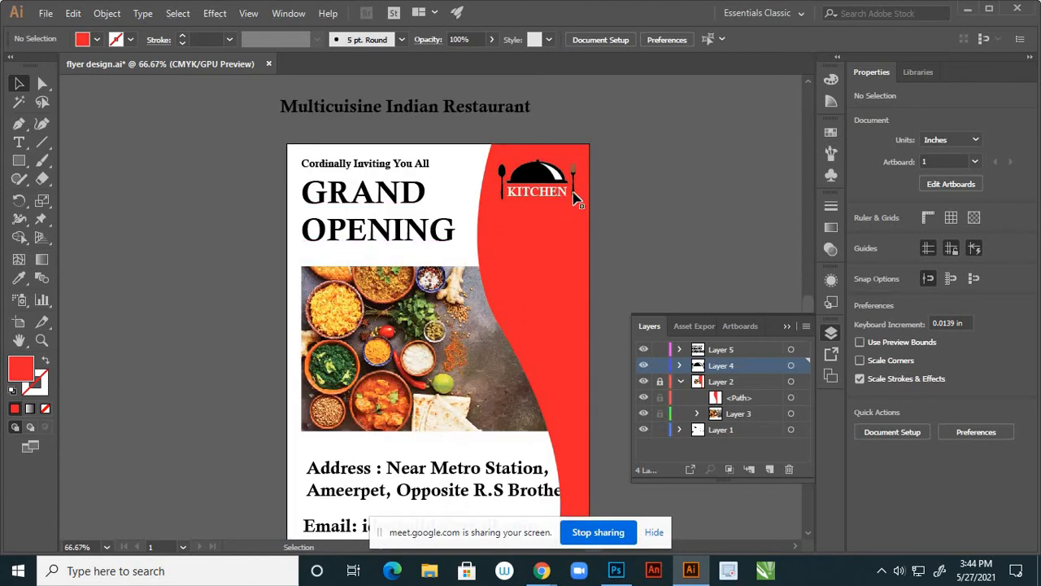
scroll(586, 183, "down", 1)
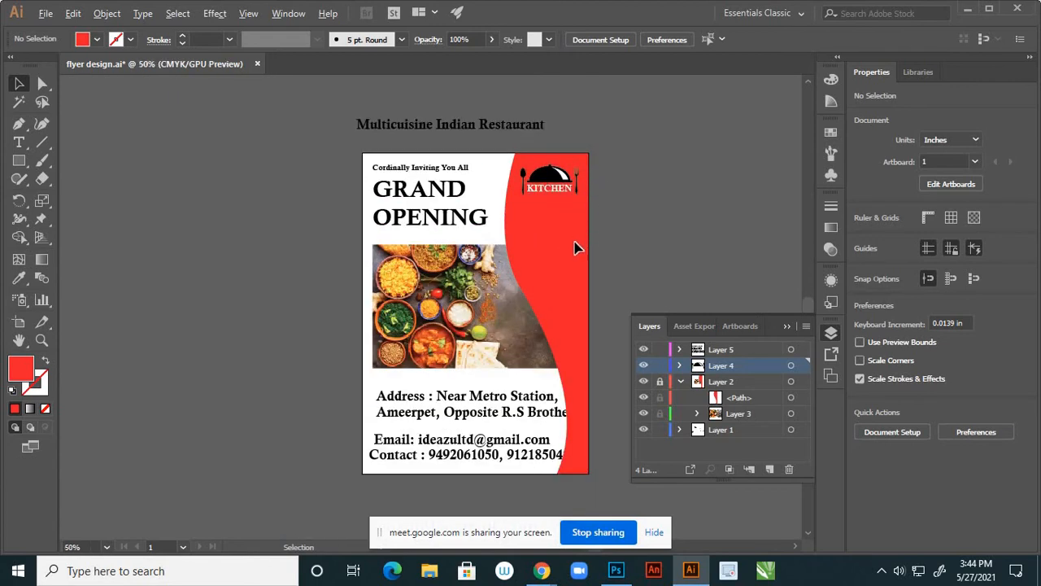
left_click(497, 130)
left_click_drag(497, 130, 611, 232)
scroll(638, 236, "up", 2)
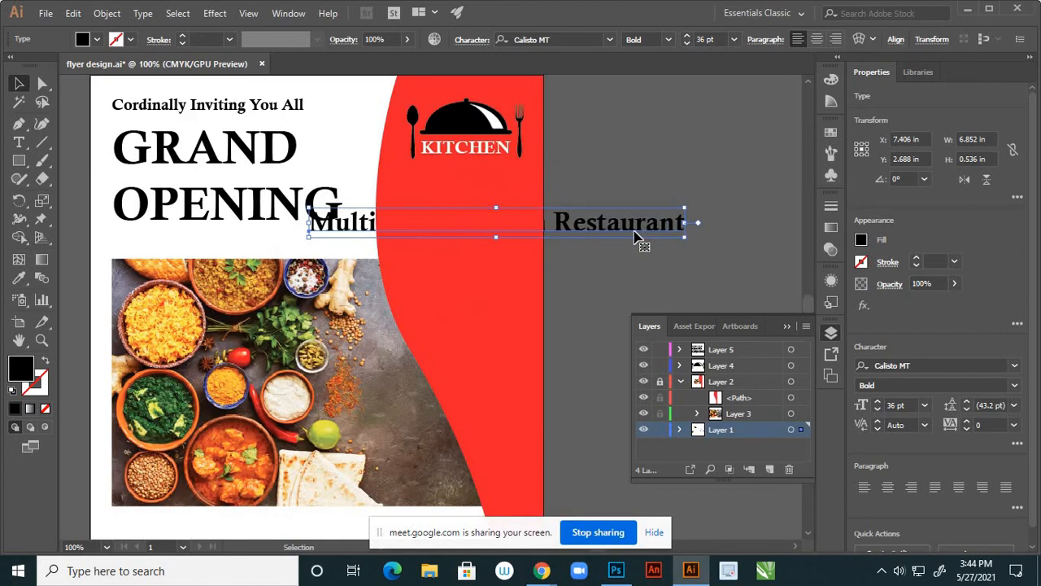
key("Delete")
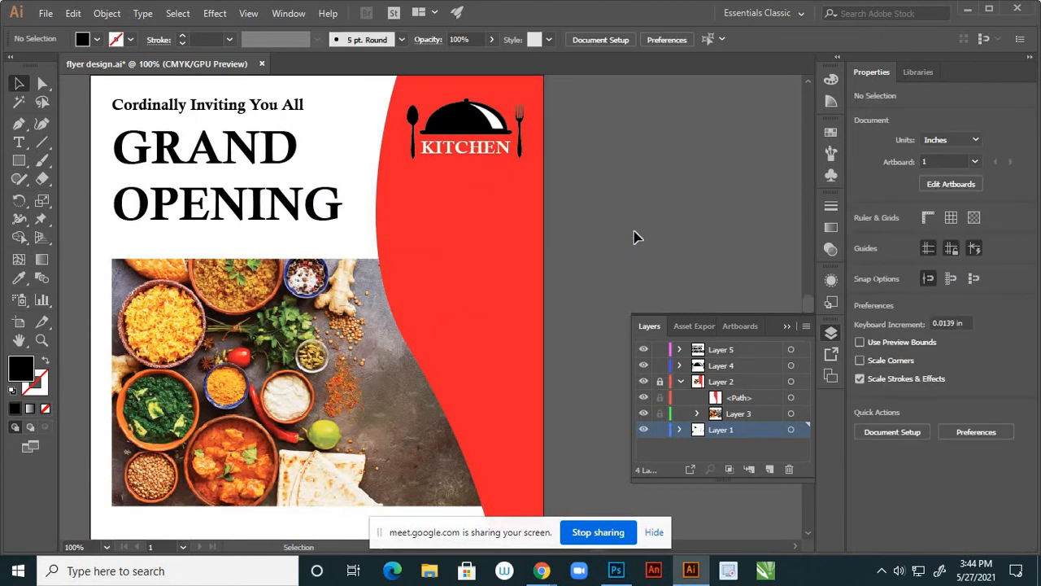
Paste the tagline into a new Layer 6 and shrink it to about 3 inches wide
left_click(730, 353)
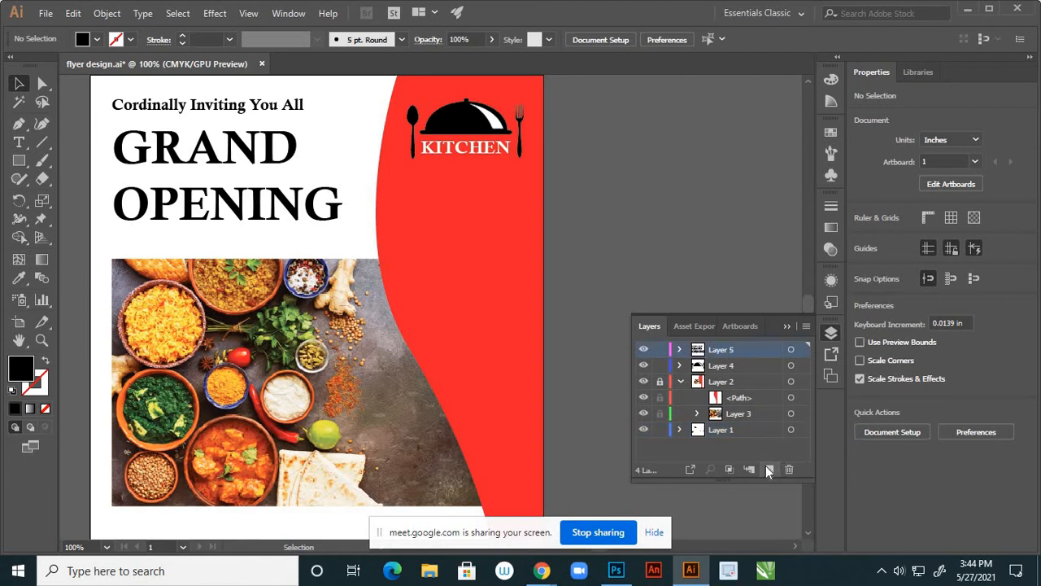
left_click(769, 469)
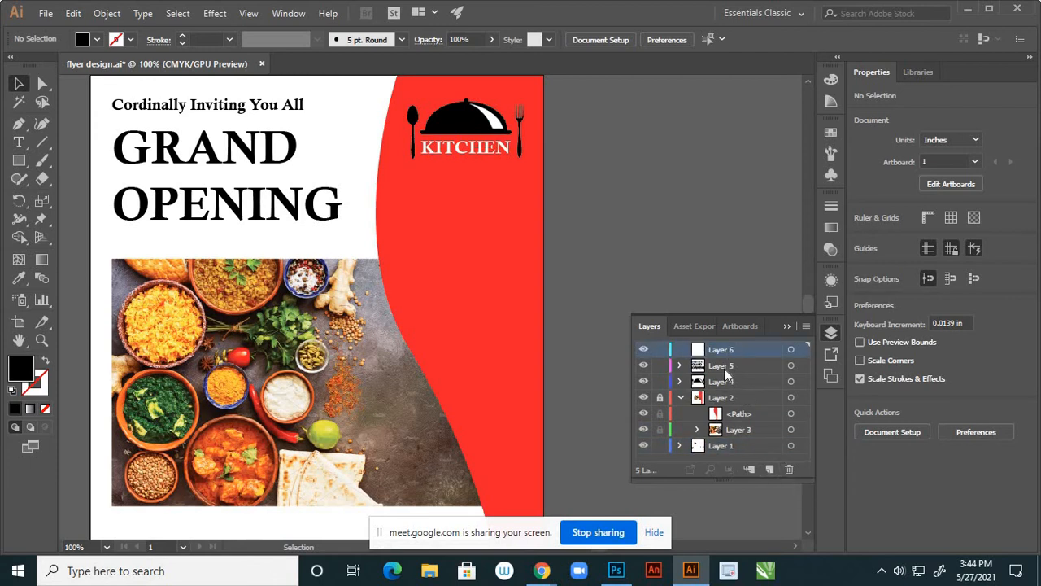
key("ctrl+v")
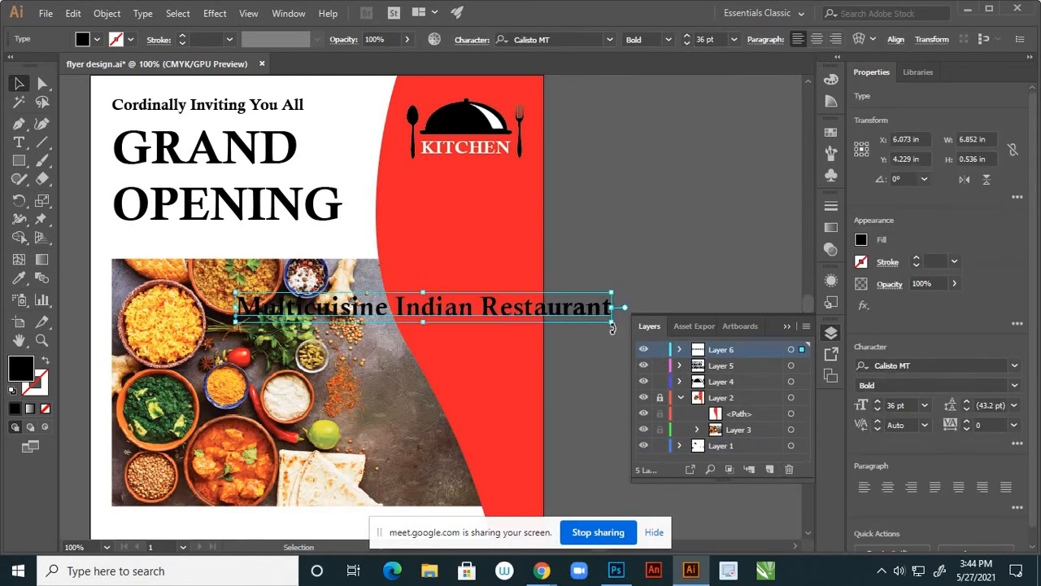
left_click_drag(614, 326, 526, 183)
left_click(597, 220)
Place the tagline just below the KITCHEN logo and unlock Layer 2
scroll(599, 223, "down", 1)
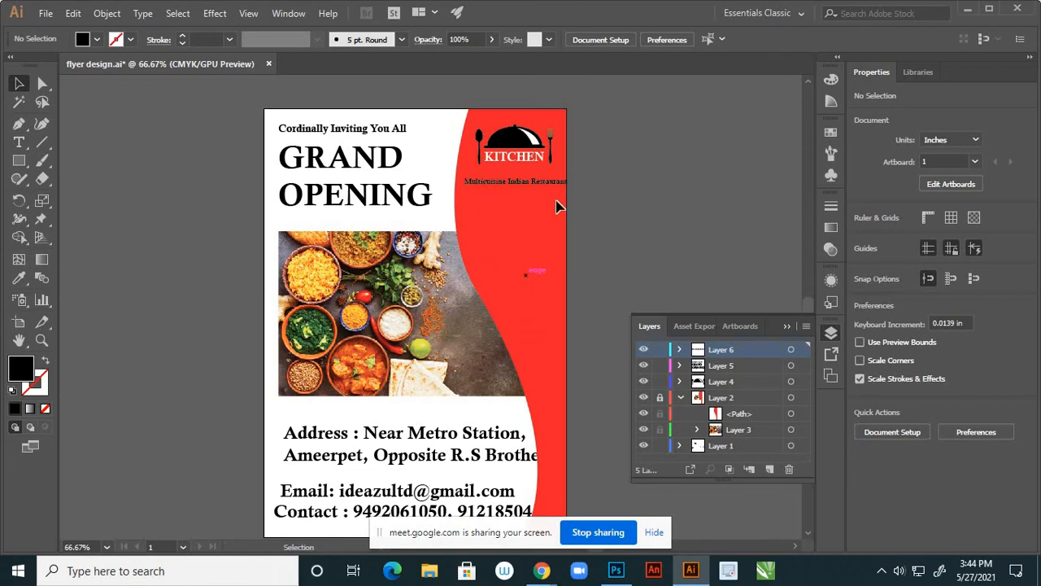
scroll(557, 207, "up", 3)
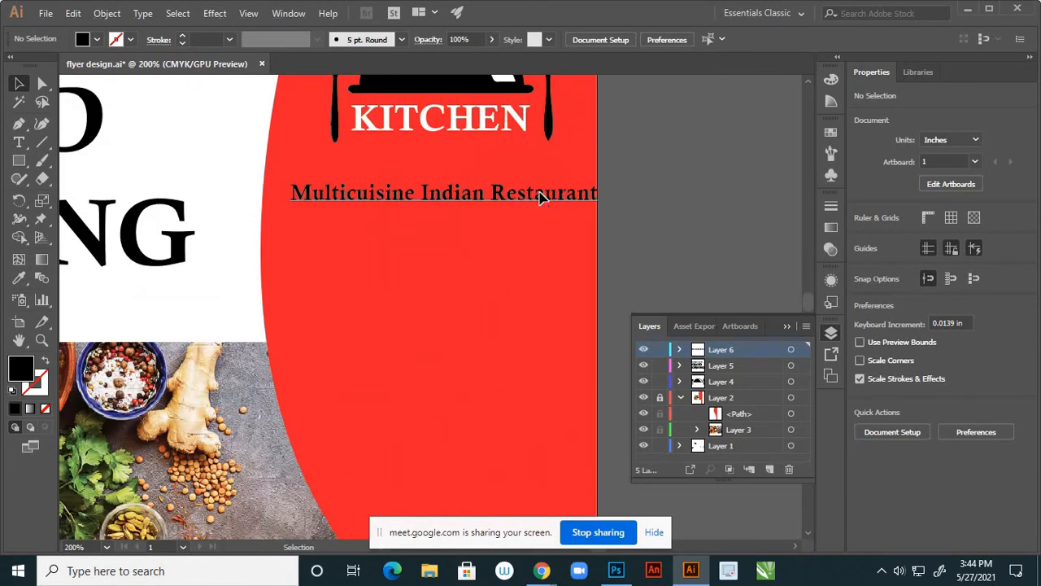
left_click_drag(541, 198, 714, 175)
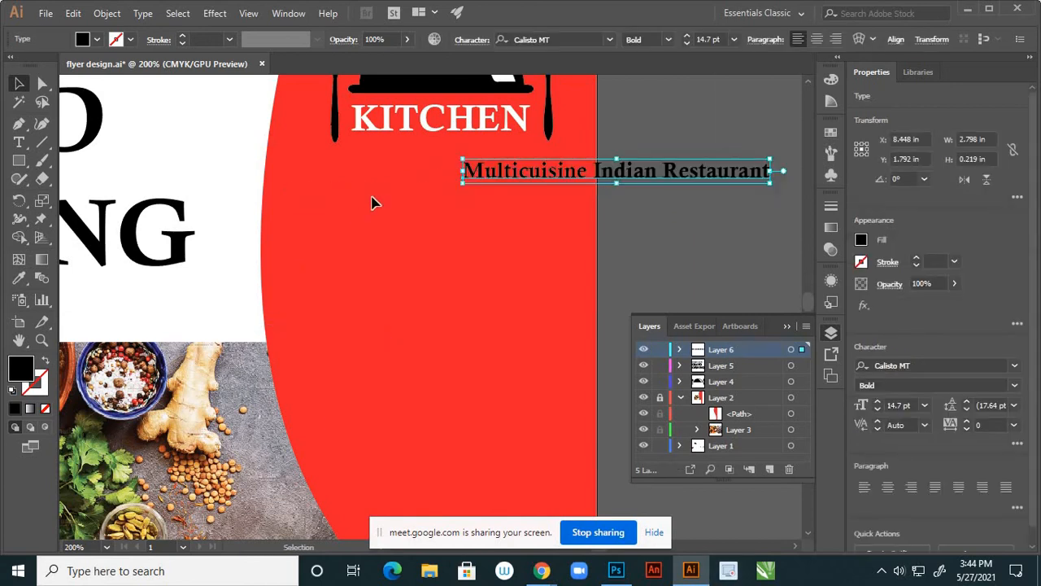
scroll(371, 202, "down", 4)
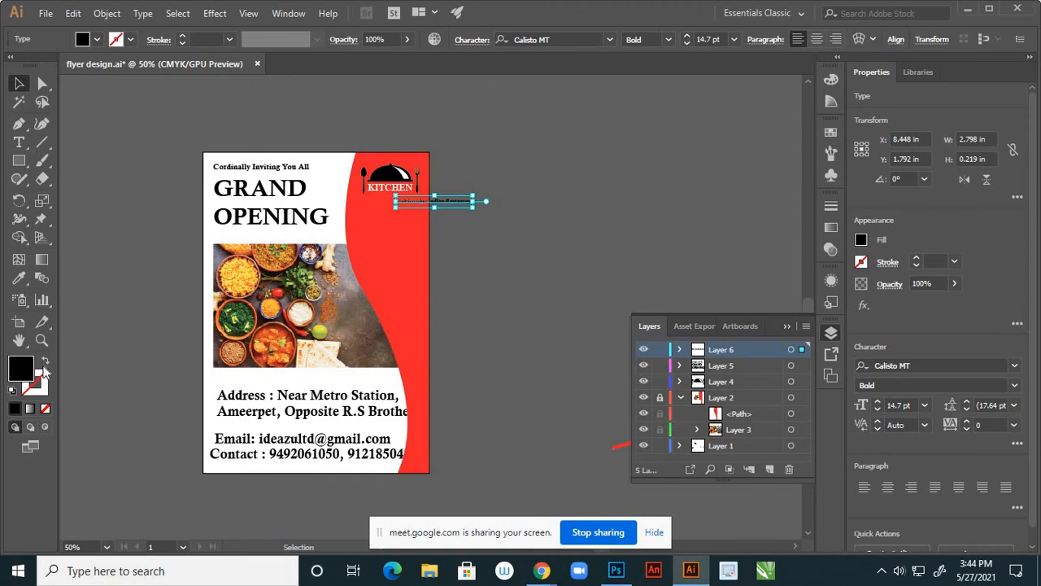
left_click(397, 274)
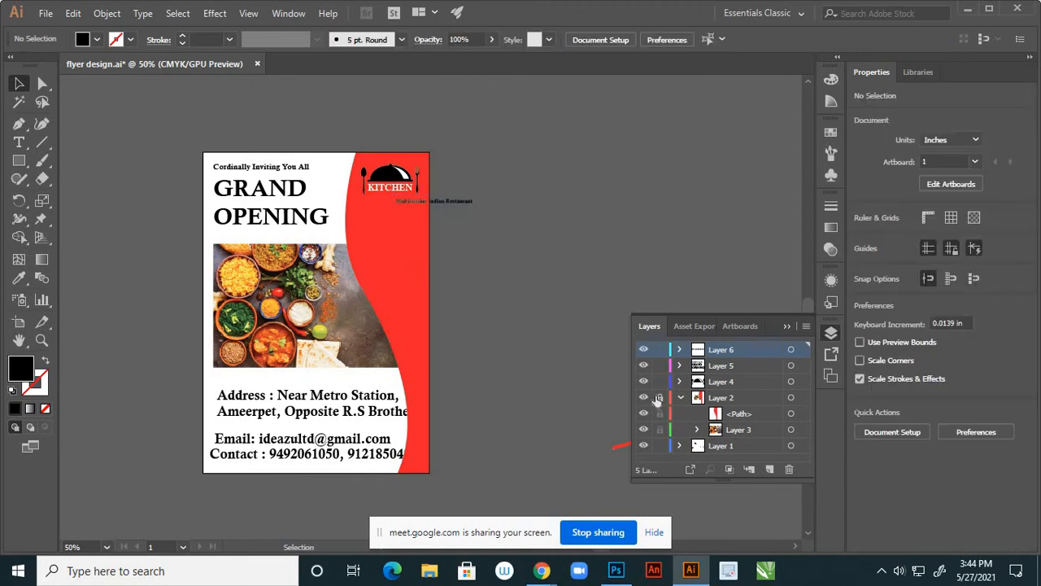
left_click(660, 397)
Duplicate the red curved panel in place and lock the original path
left_click(396, 283)
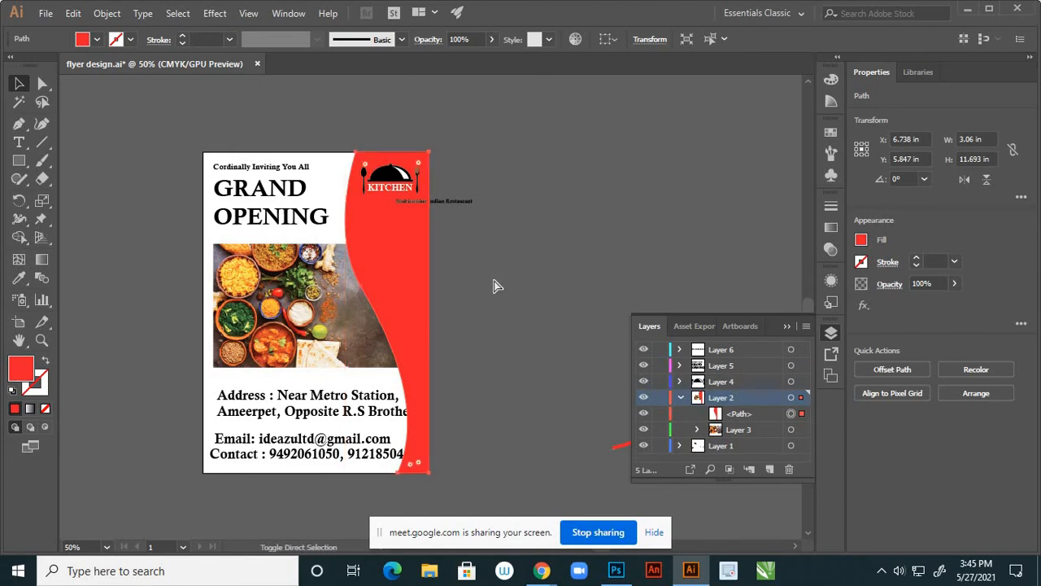
key("ctrl+c")
key("ctrl+f")
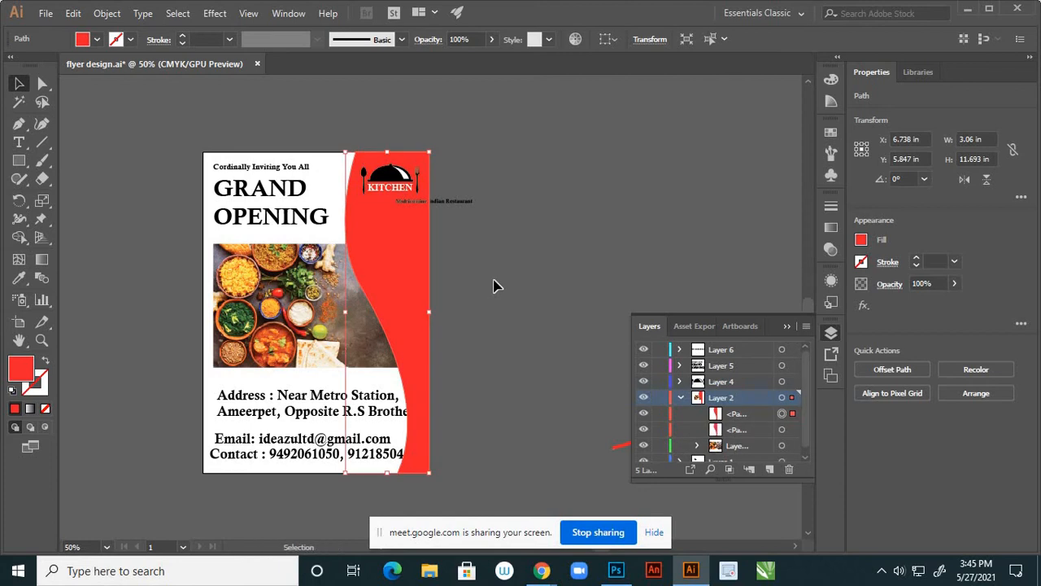
left_click(658, 430)
Turn the copy into a black 0.902 pt outline, narrowed to about 2.49 in wide
left_click(46, 362)
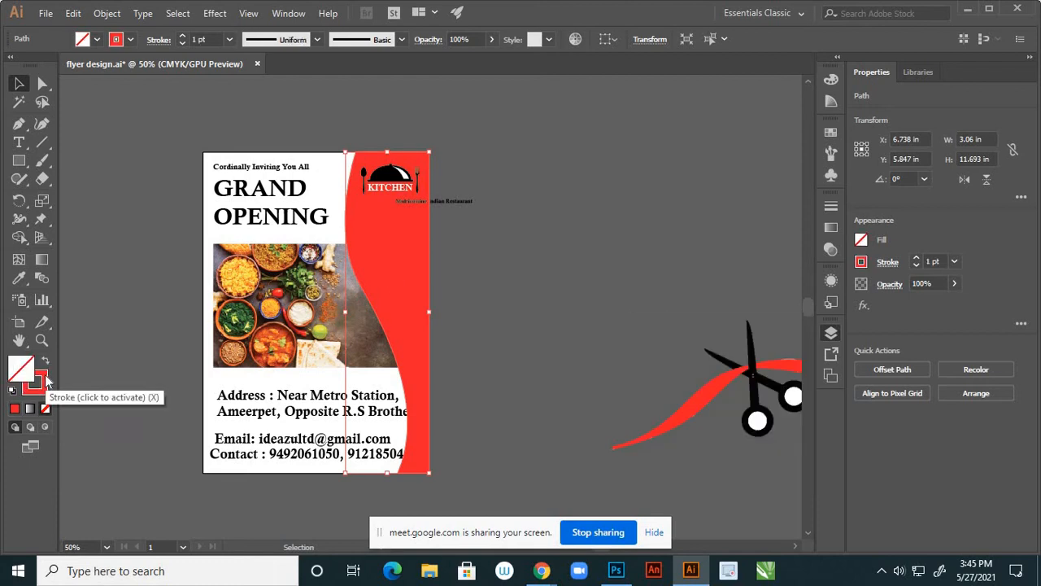
double_click(41, 385)
left_click(614, 420)
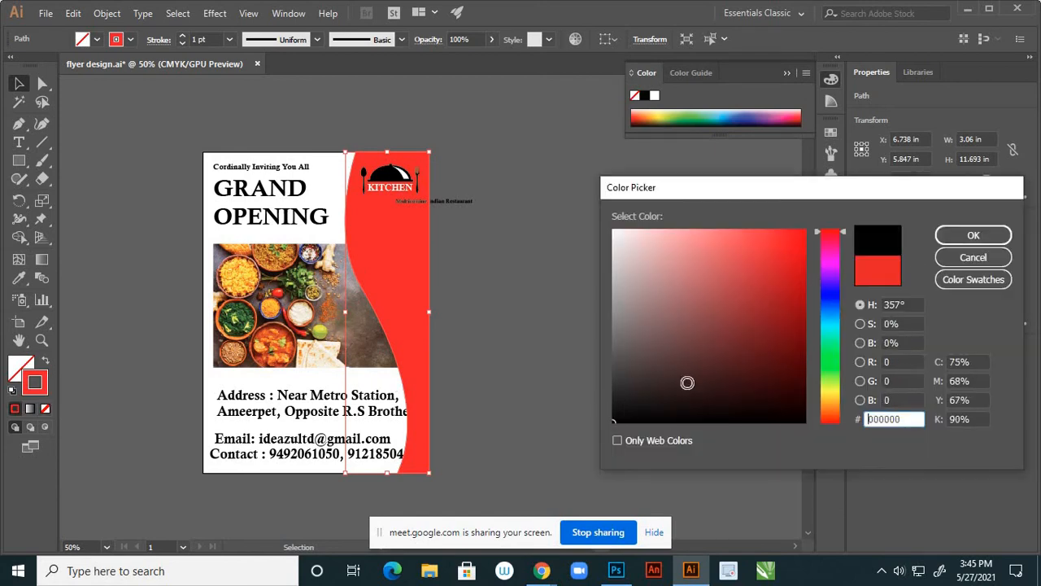
left_click(968, 236)
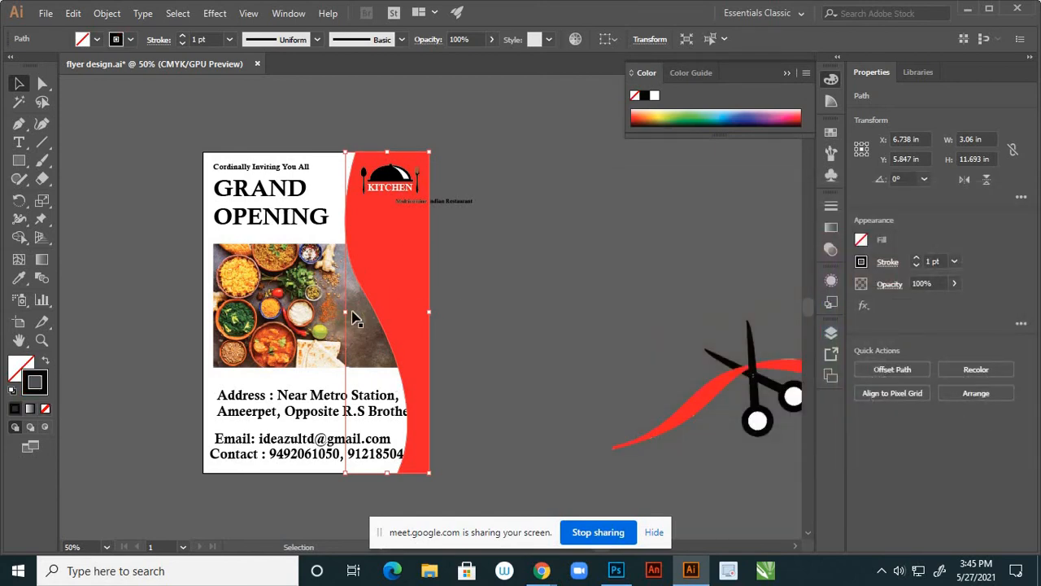
left_click_drag(356, 314, 361, 313)
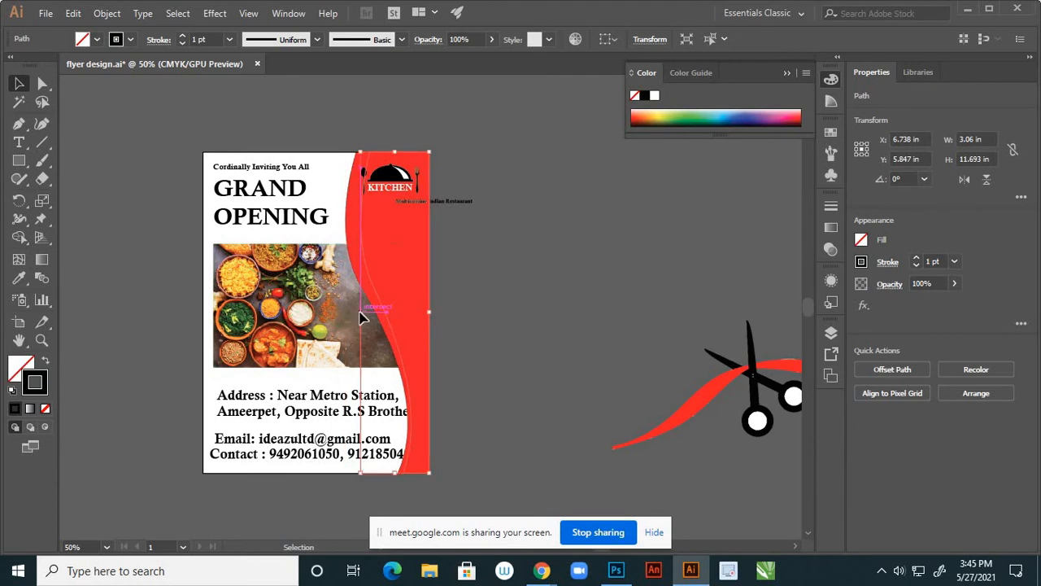
left_click(505, 296)
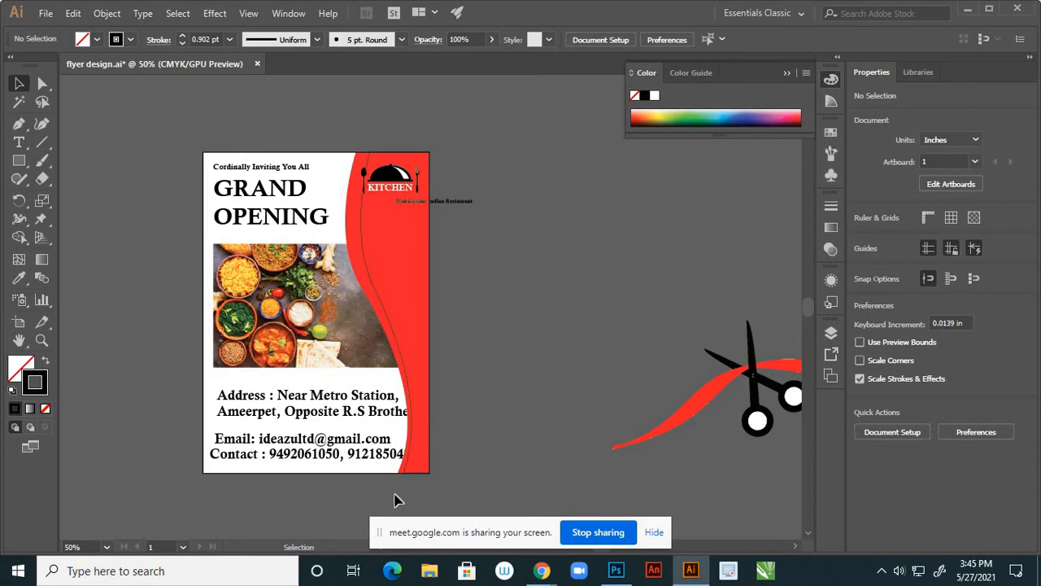
Move the thin curve's bottom anchor right along the red panel edge
scroll(483, 298, "down", 2)
scroll(446, 388, "up", 5)
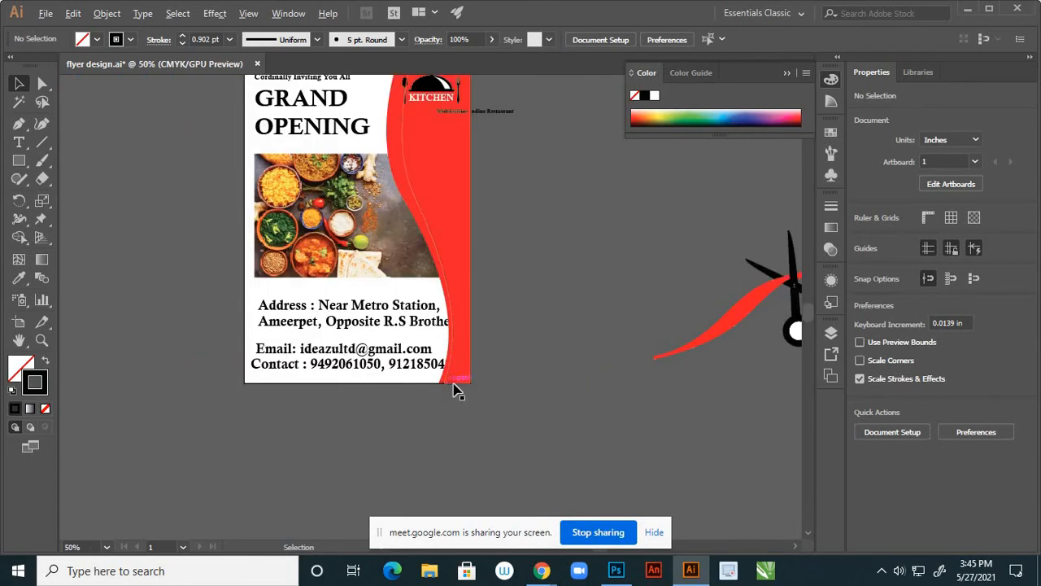
left_click(43, 86)
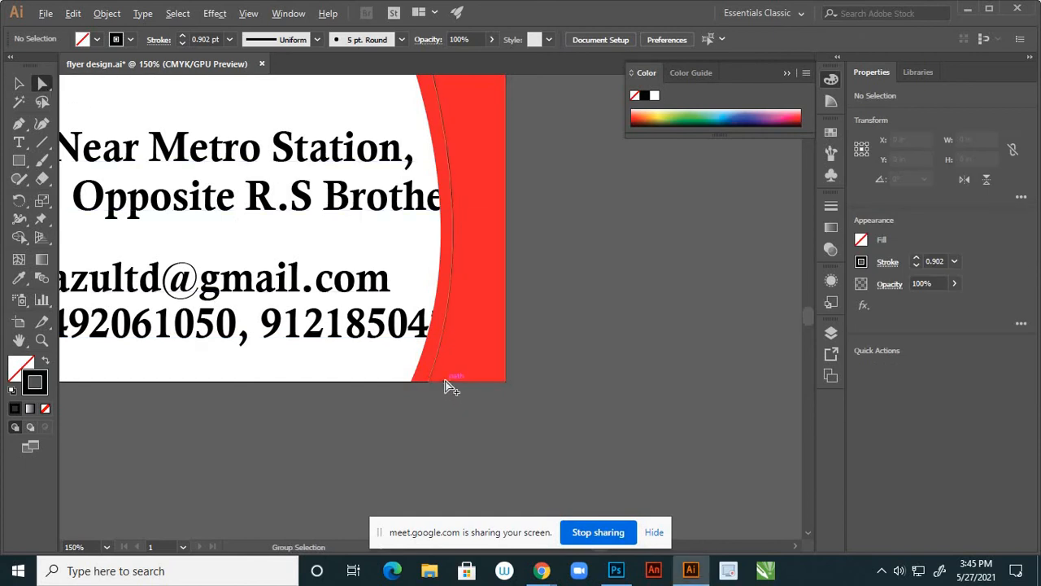
scroll(445, 381, "up", 2)
left_click_drag(422, 390, 439, 388)
Reshape the upper bend of the thin curve from its top anchor
scroll(433, 413, "down", 2)
scroll(436, 451, "down", 3)
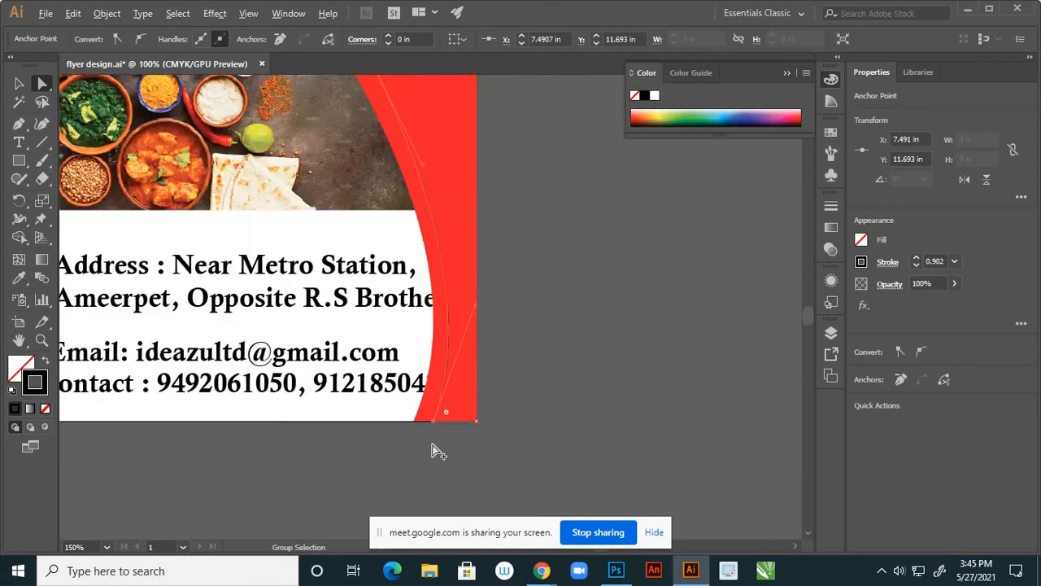
scroll(418, 225, "up", 2)
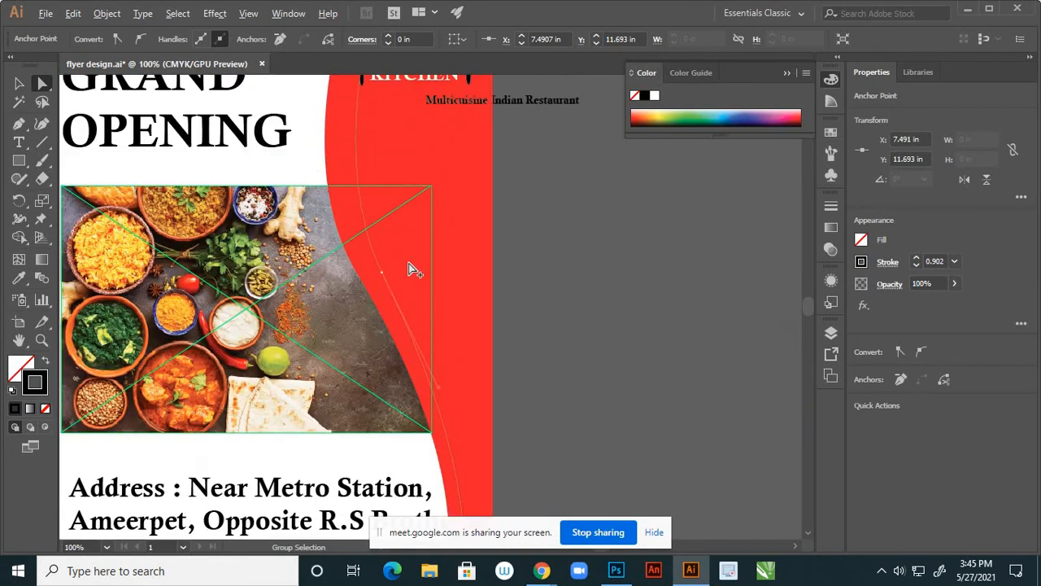
scroll(425, 323, "down", 2)
scroll(406, 167, "up", 2)
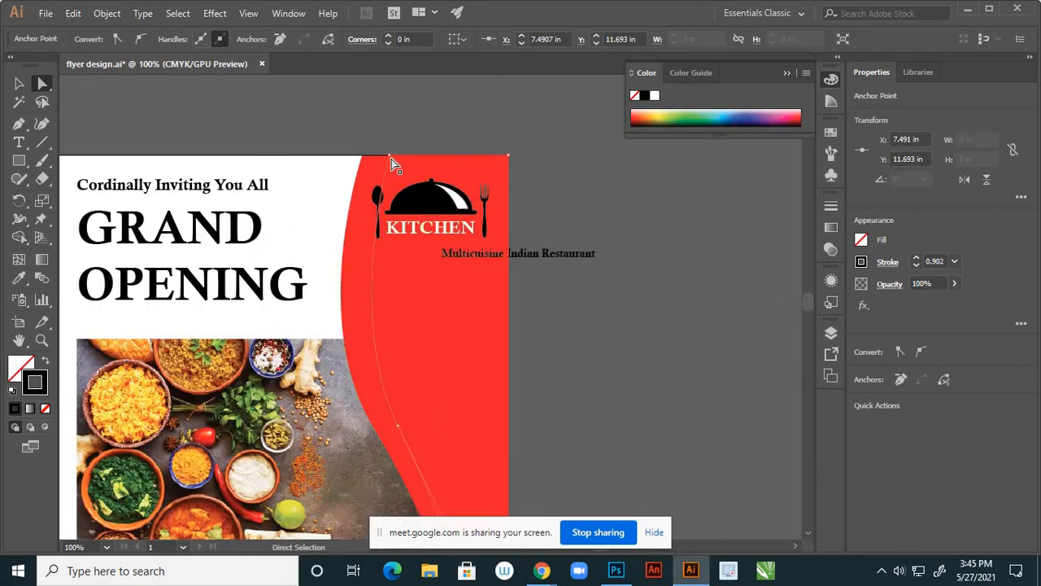
left_click(389, 156)
left_click_drag(346, 319, 332, 300)
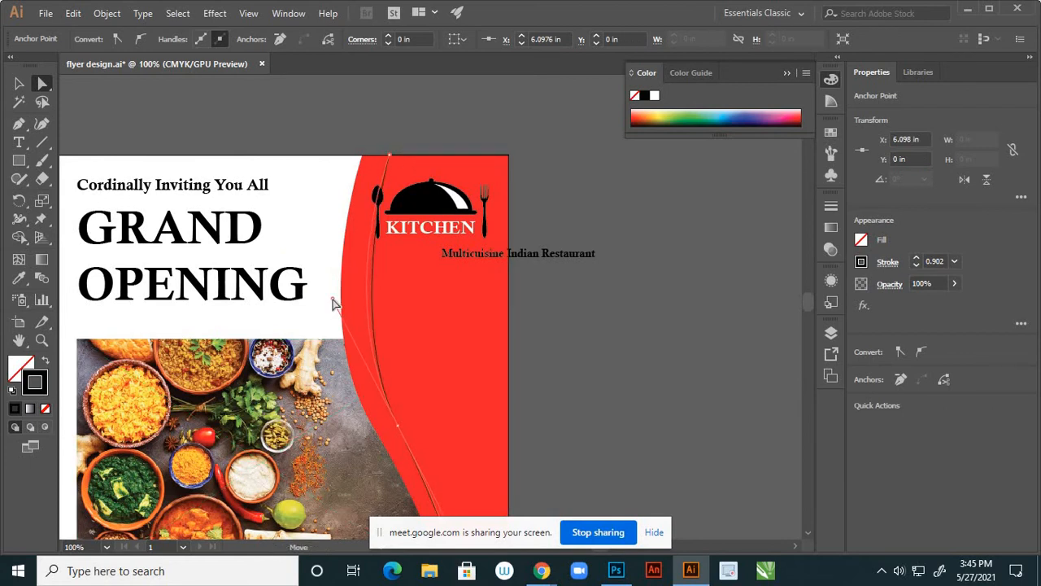
Adjust the curve's lower and middle bends via their anchors
scroll(489, 209, "down", 3)
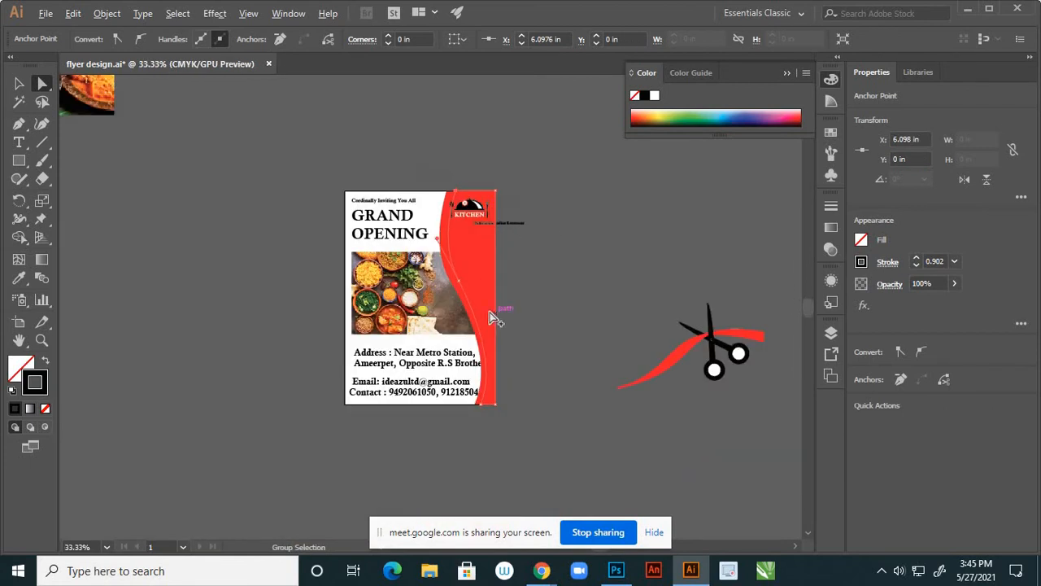
scroll(488, 311, "up", 2)
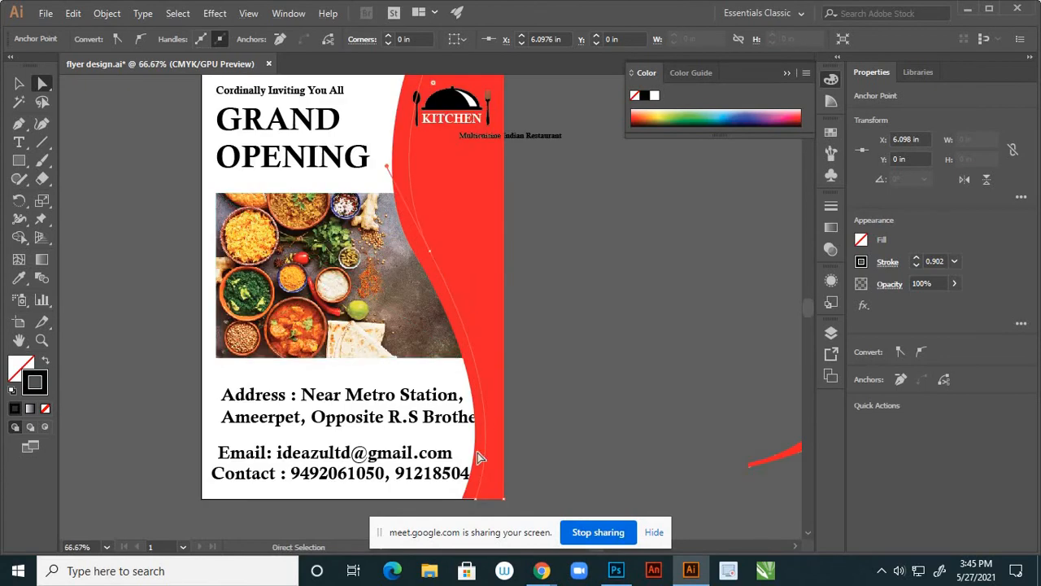
left_click(475, 499)
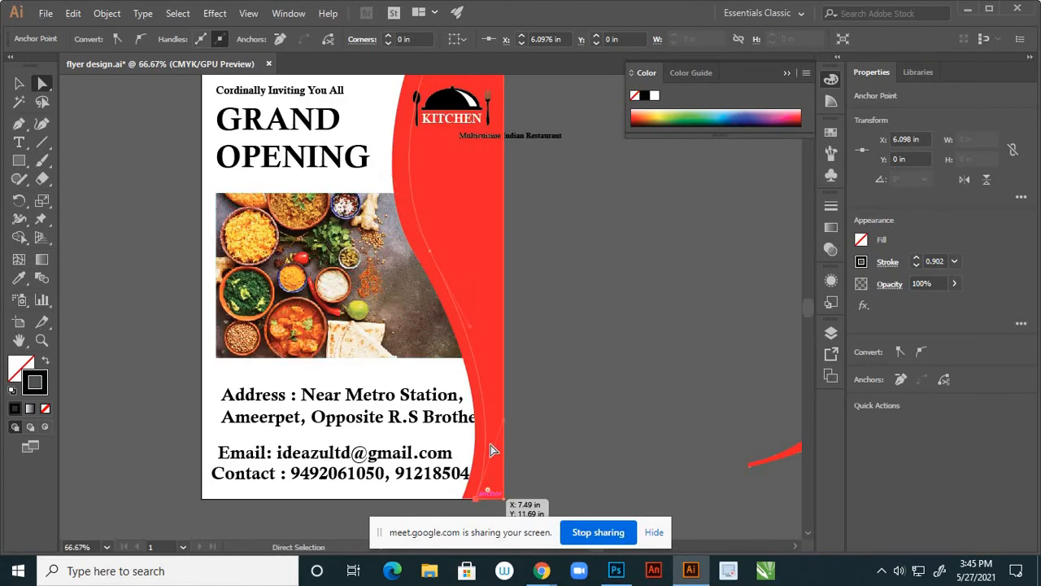
left_click_drag(503, 421, 514, 422)
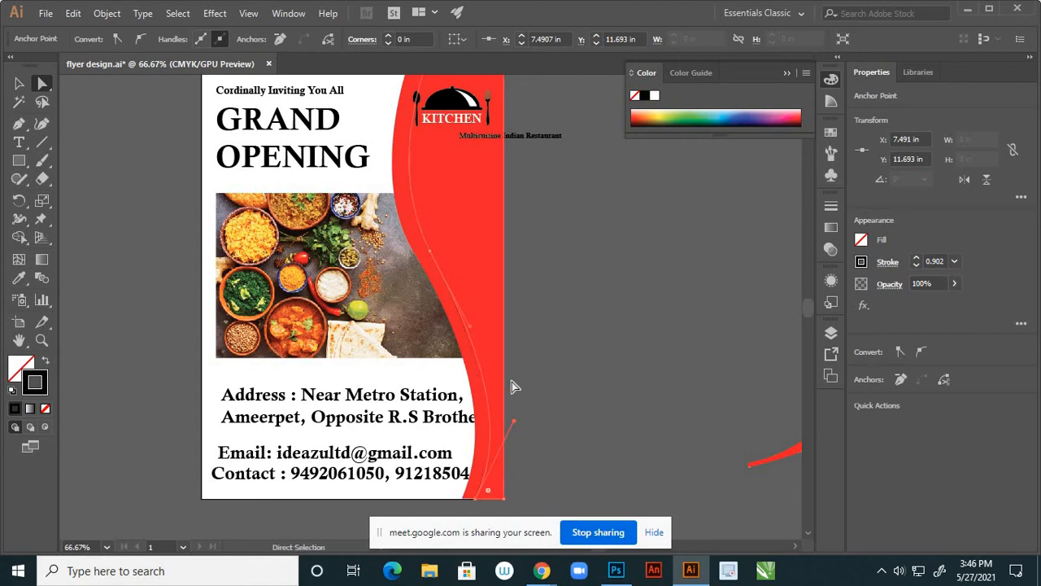
left_click(431, 253)
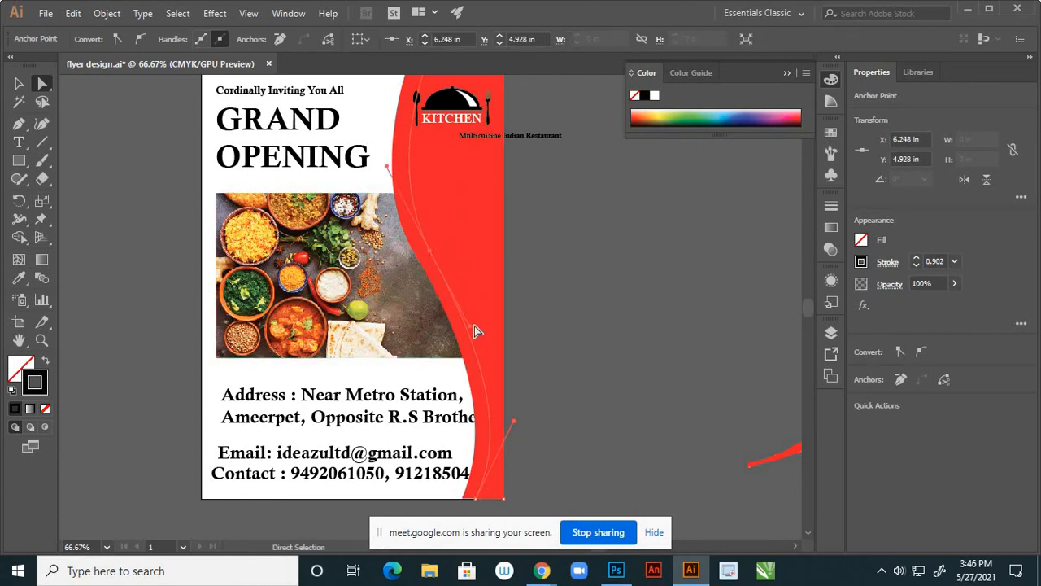
left_click_drag(469, 325, 472, 321)
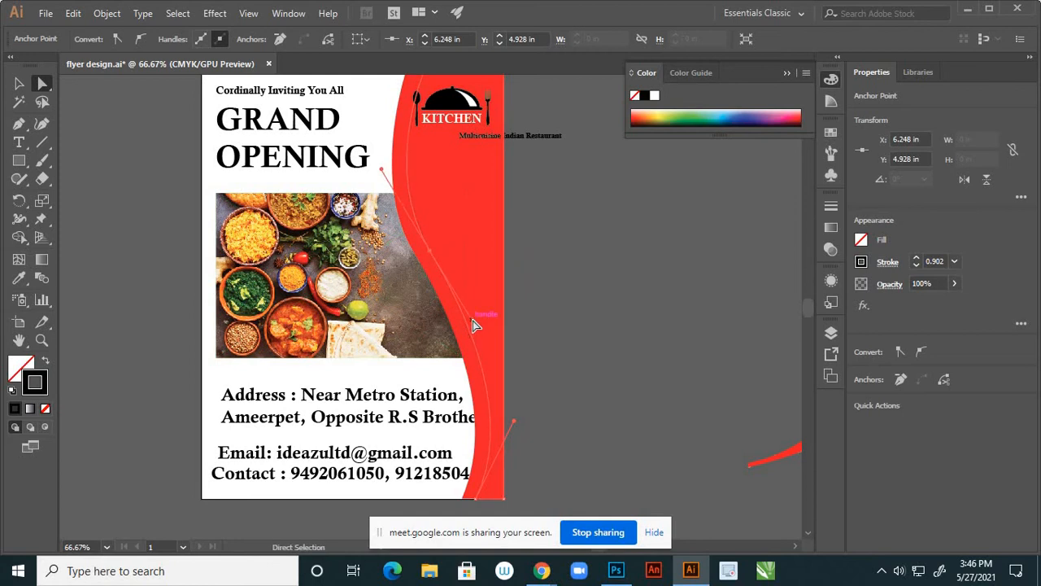
Deselect the edited anchor and select the red curved panel path
left_click(544, 344)
scroll(521, 369, "down", 2)
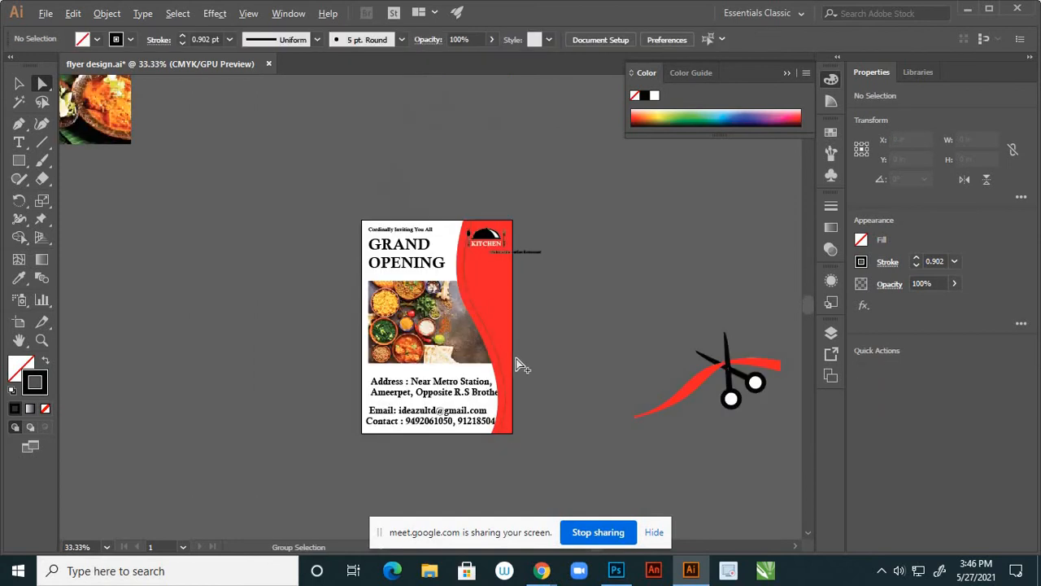
scroll(514, 356, "up", 2)
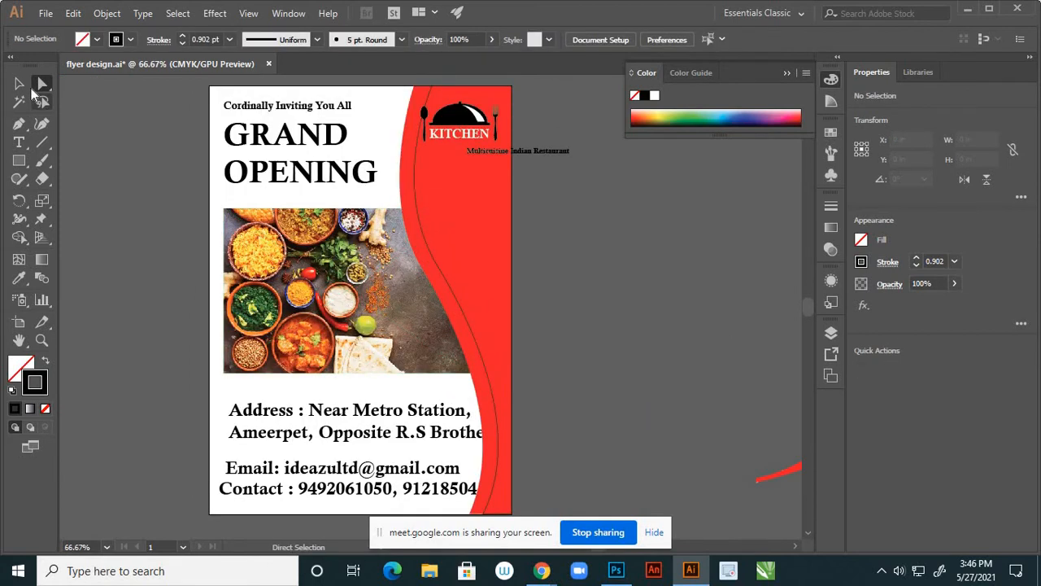
left_click(19, 83)
left_click(480, 353)
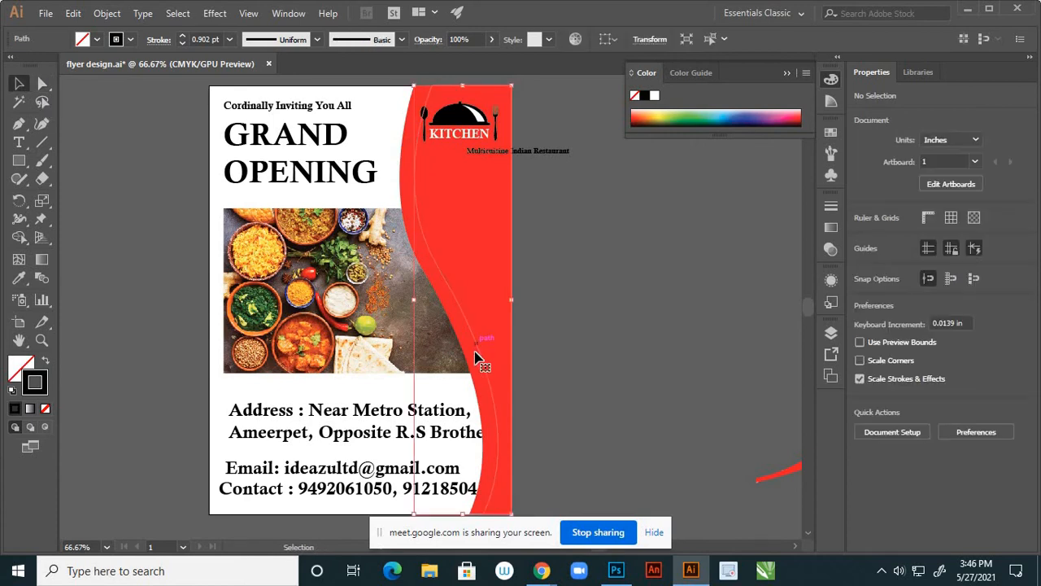
left_click(19, 144)
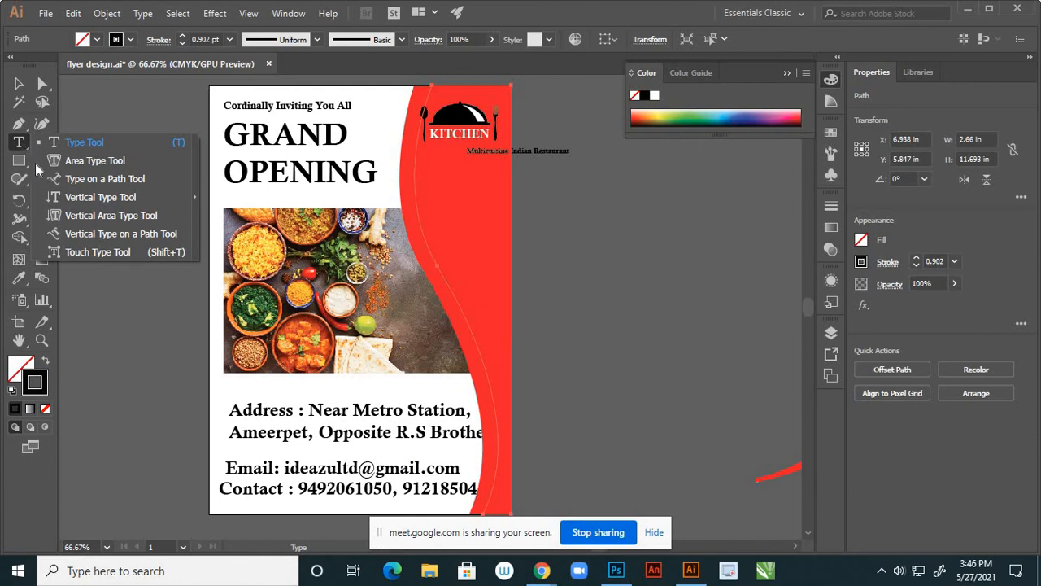
left_click(115, 235)
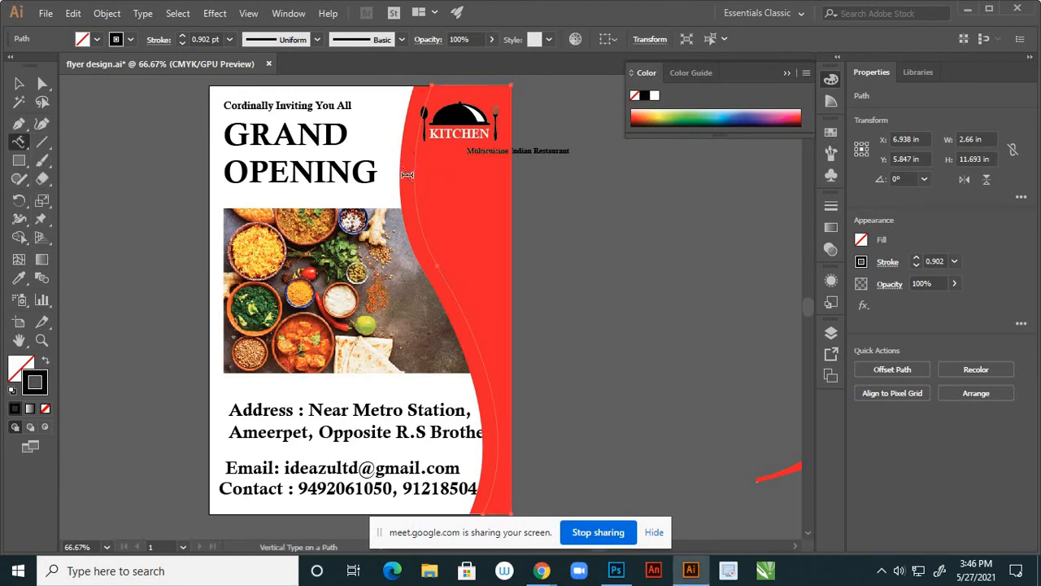
left_click(423, 213)
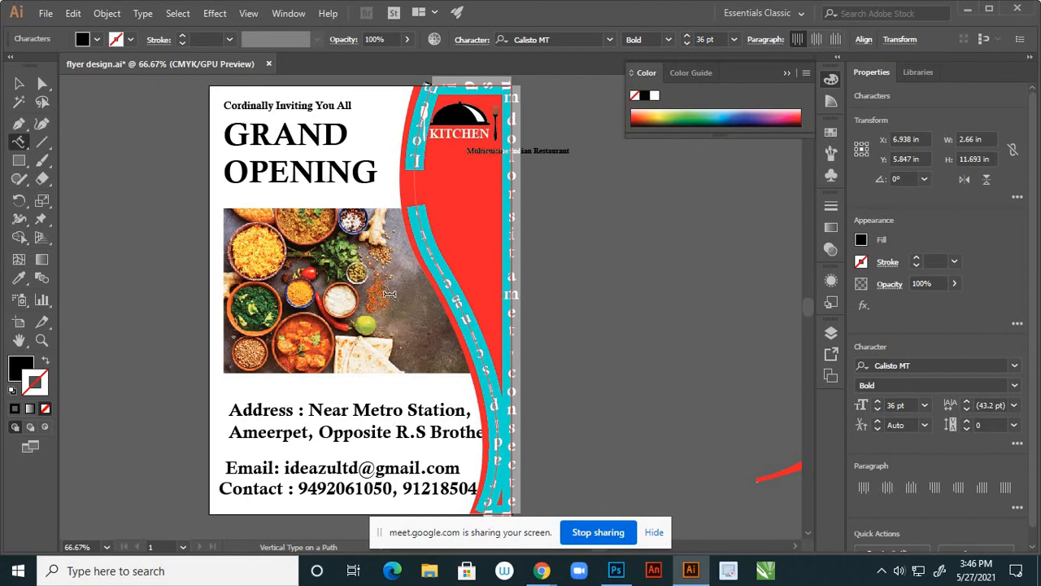
key("BackSpace")
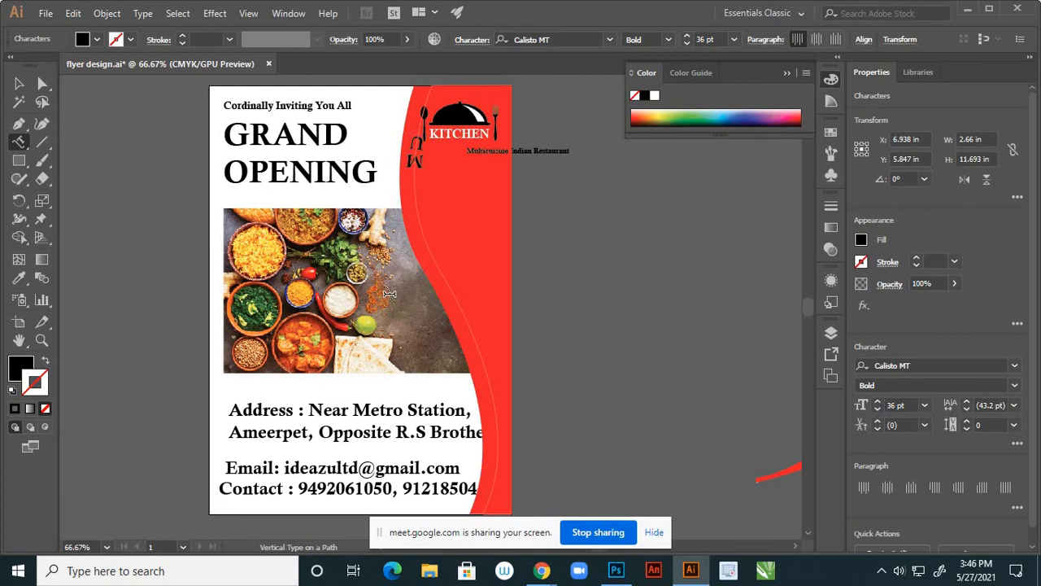
key("ctrl")
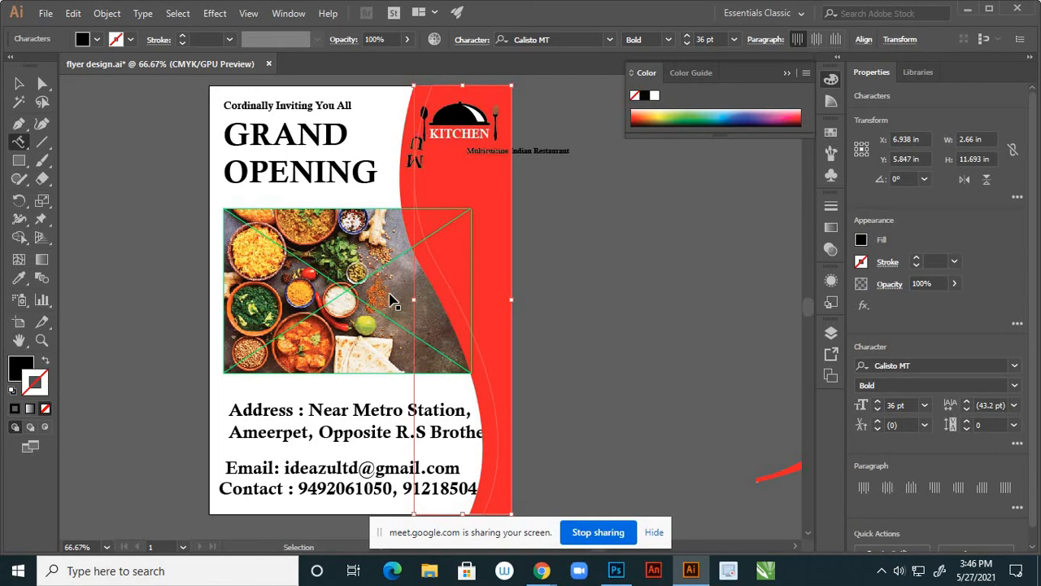
key("ctrl+z")
key("ctrl+z")
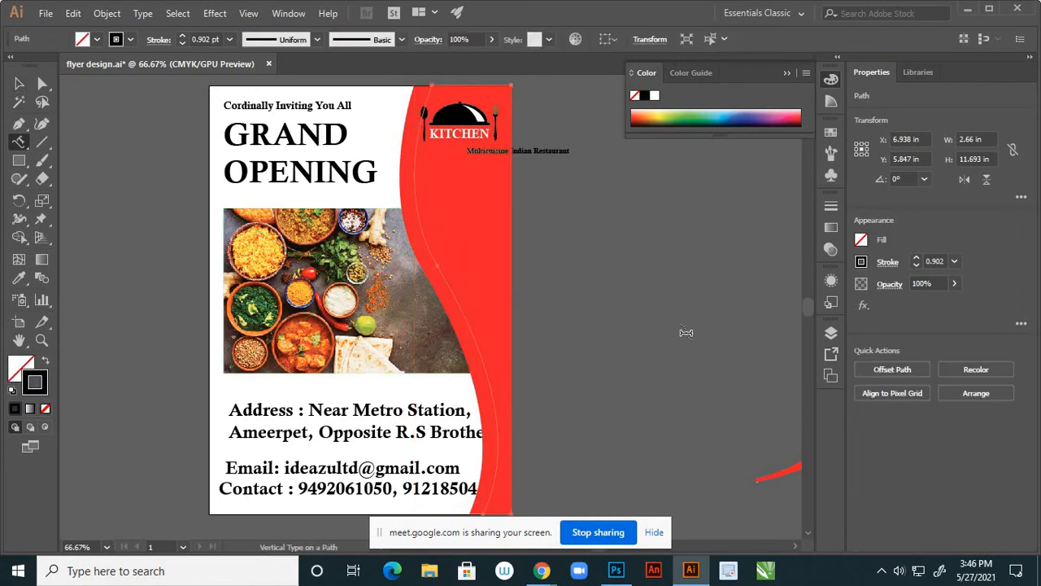
left_click(42, 84)
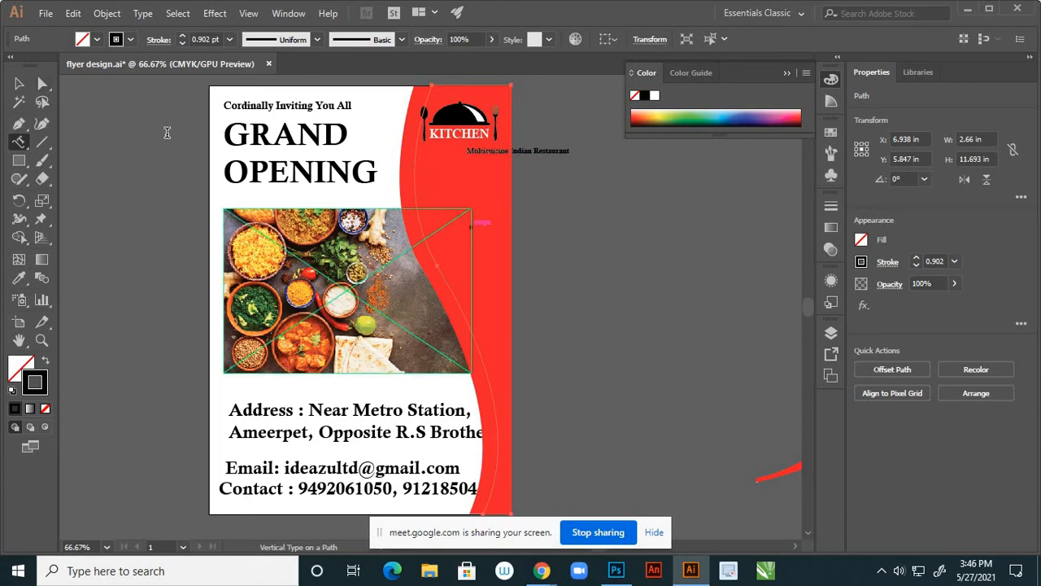
left_click(19, 85)
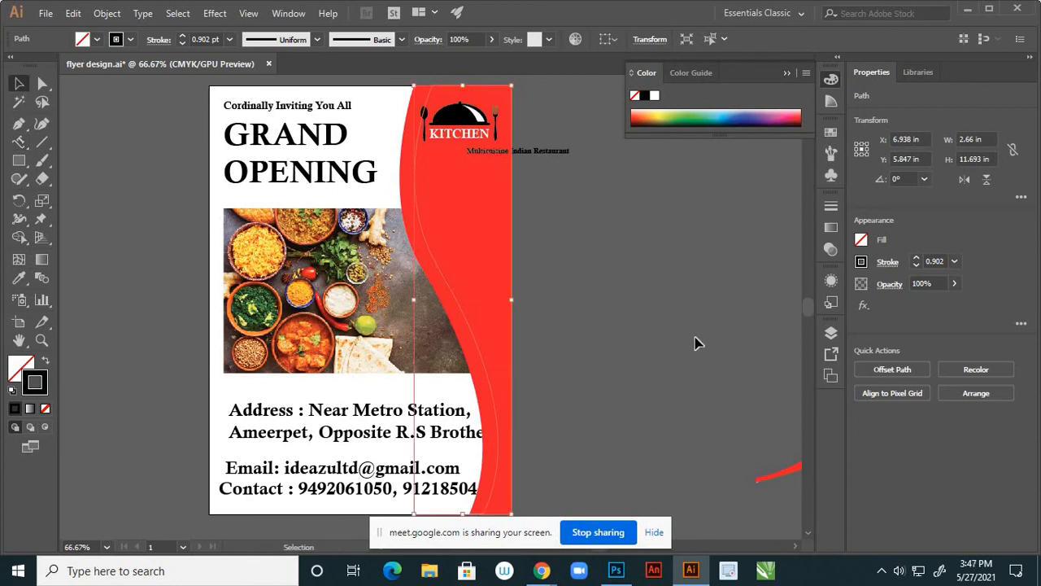
Draw a new three-point curved pen path following the red panel's edge
left_click(140, 198)
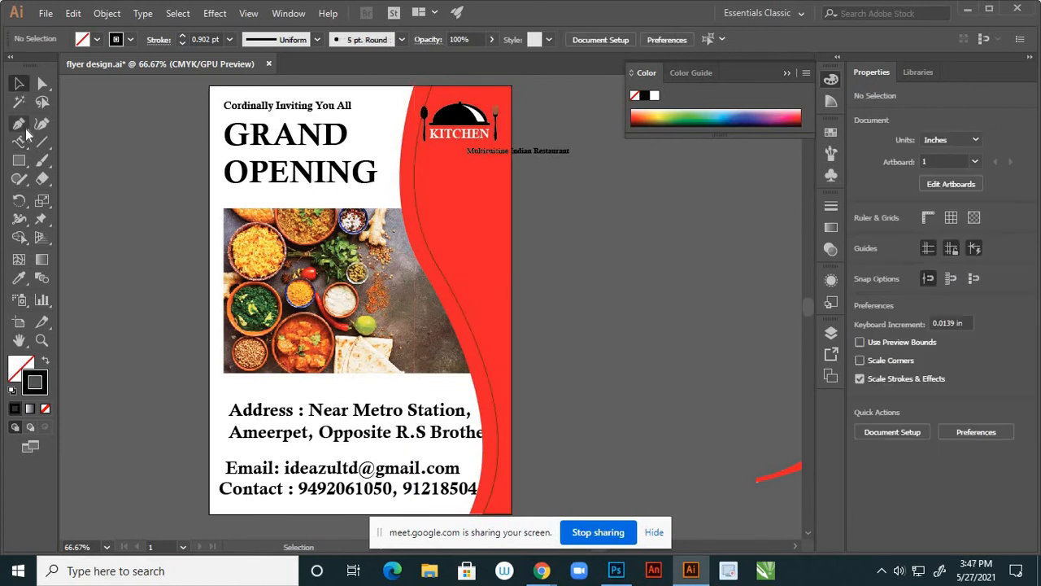
left_click(20, 124)
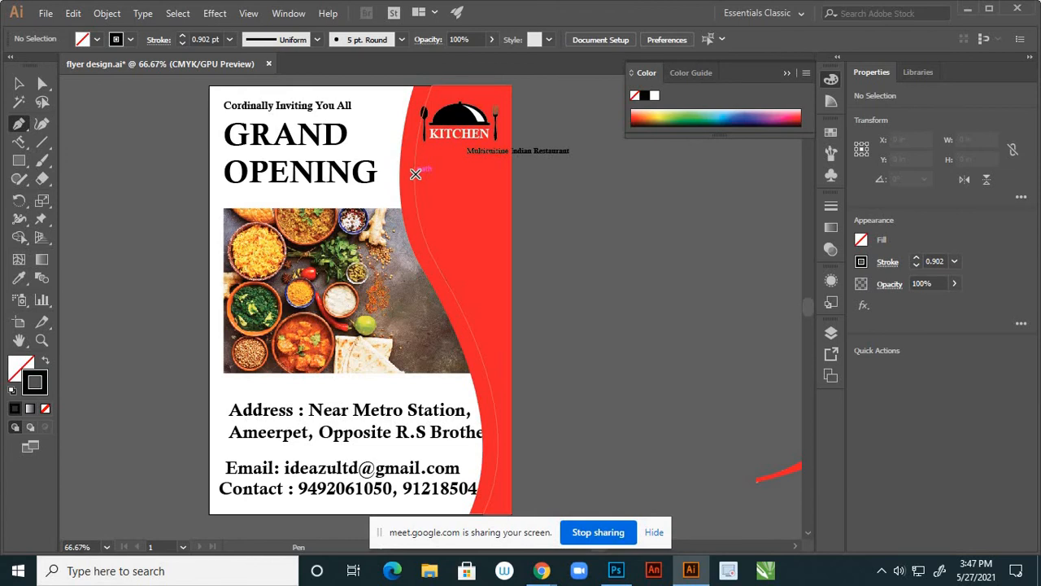
left_click(415, 174)
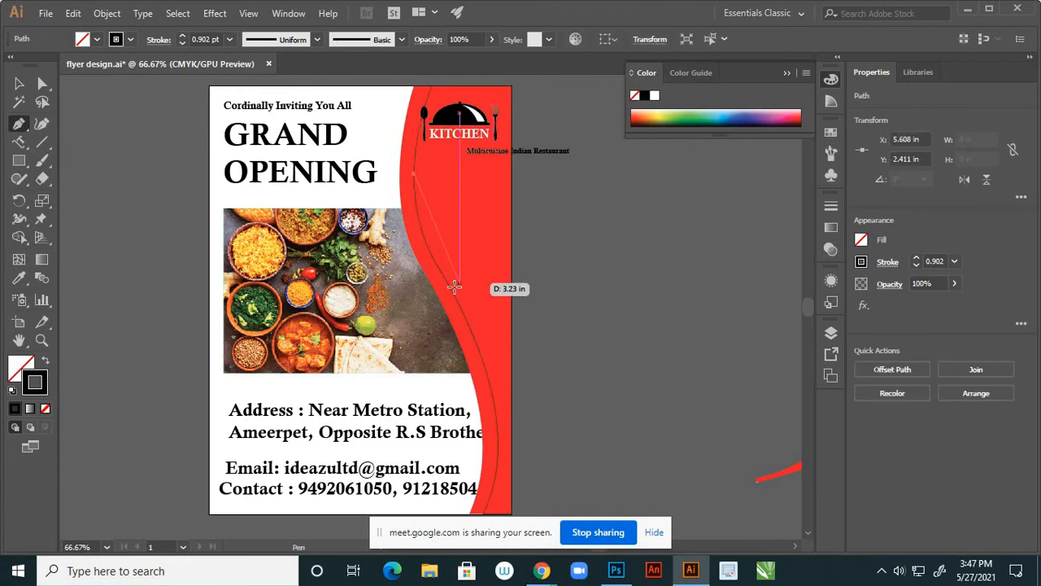
left_click_drag(454, 290, 467, 299)
scroll(455, 288, "up", 2)
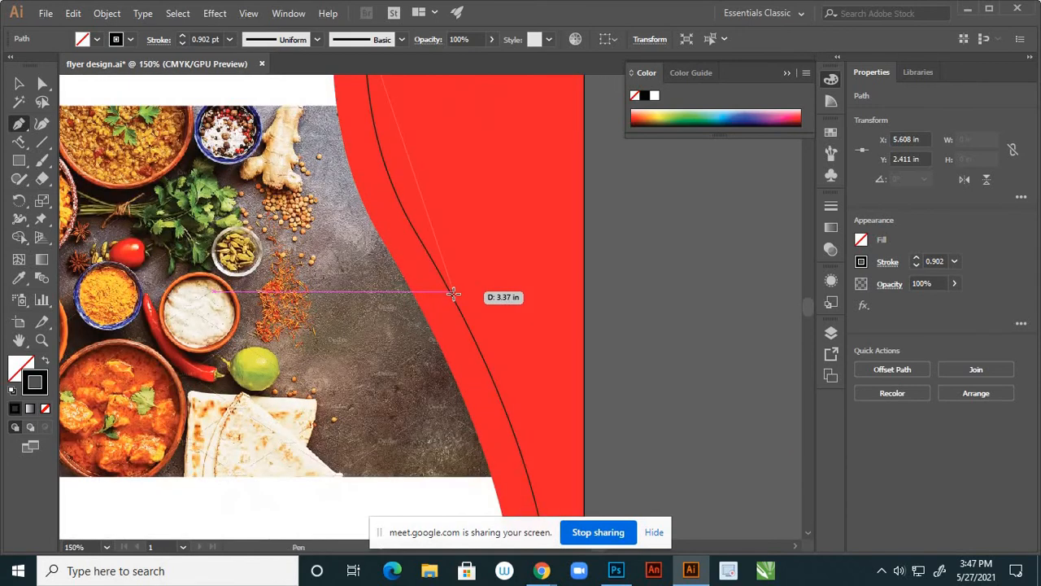
left_click_drag(507, 358, 536, 396)
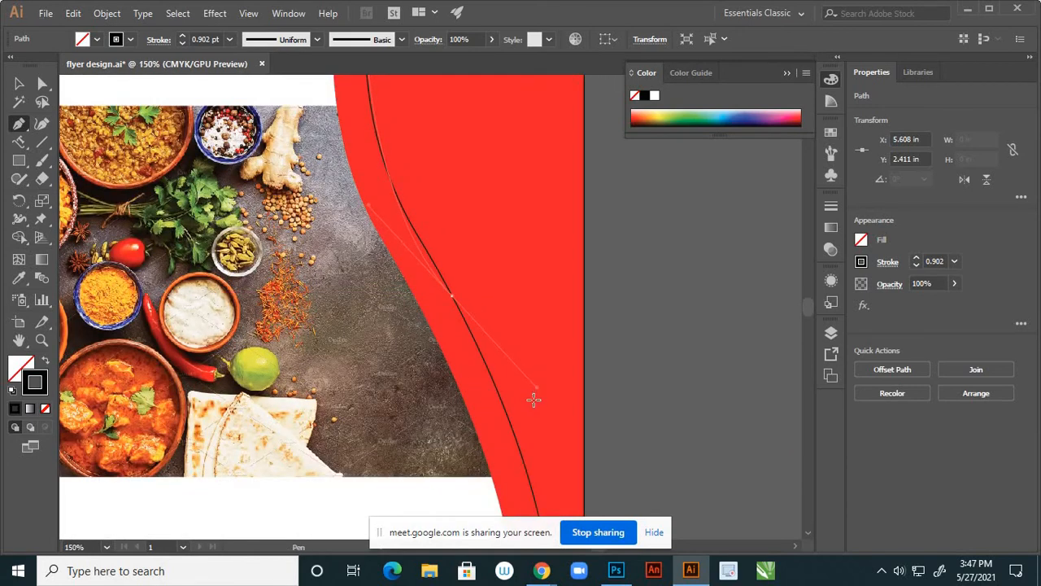
left_click(525, 483)
Deselect the new path and fit the whole flyer in view
left_click(43, 85)
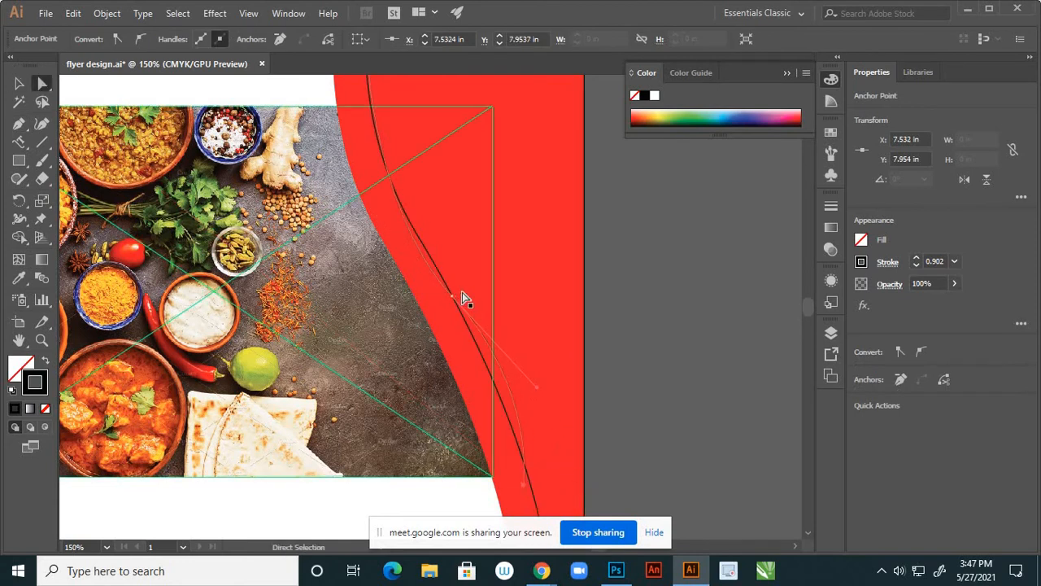
left_click(589, 274)
key("ctrl+0")
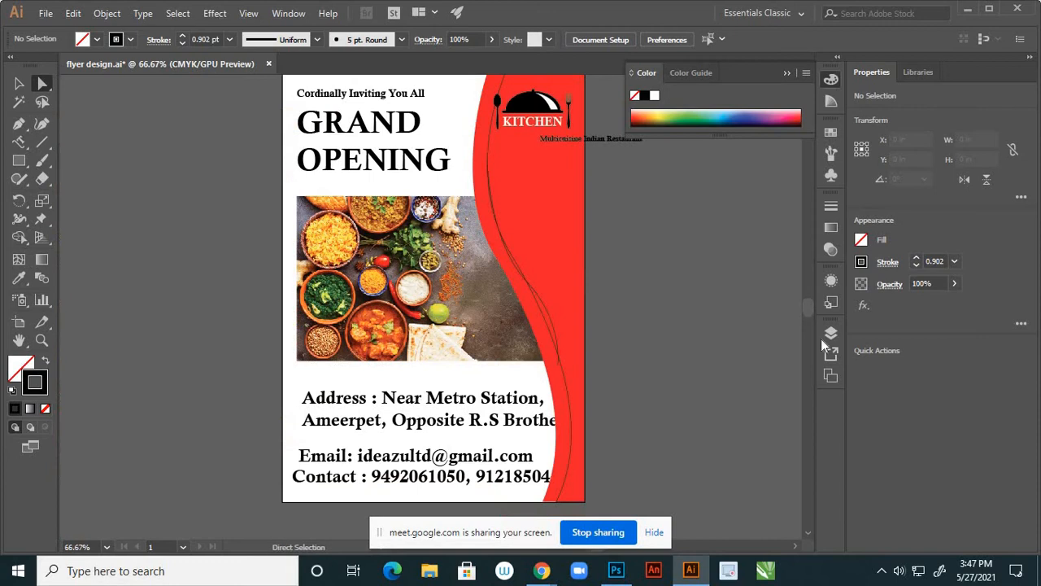
left_click(830, 333)
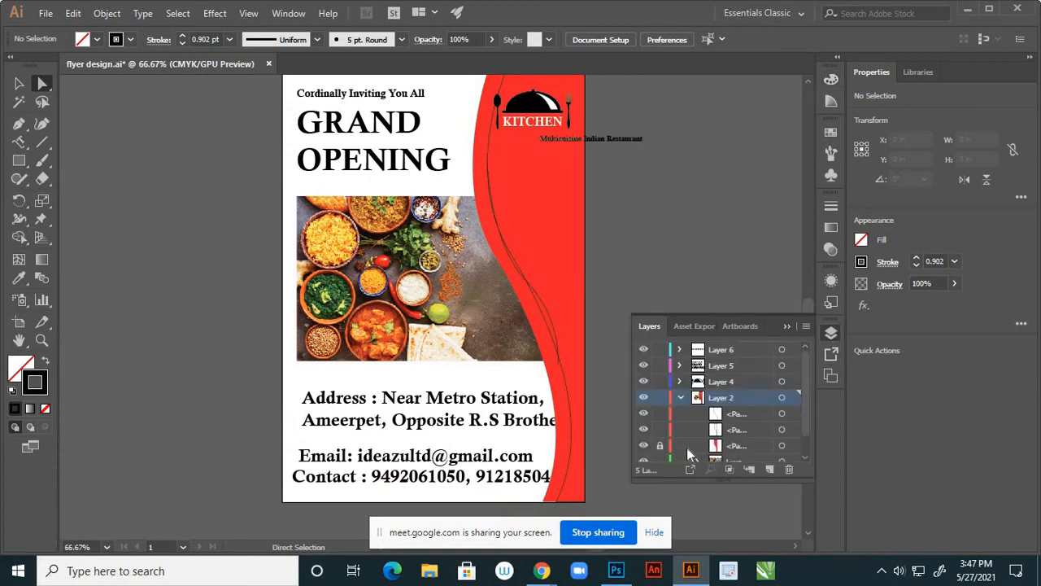
In Layer 2, hide the red curved panel and the second curved path
left_click(680, 398)
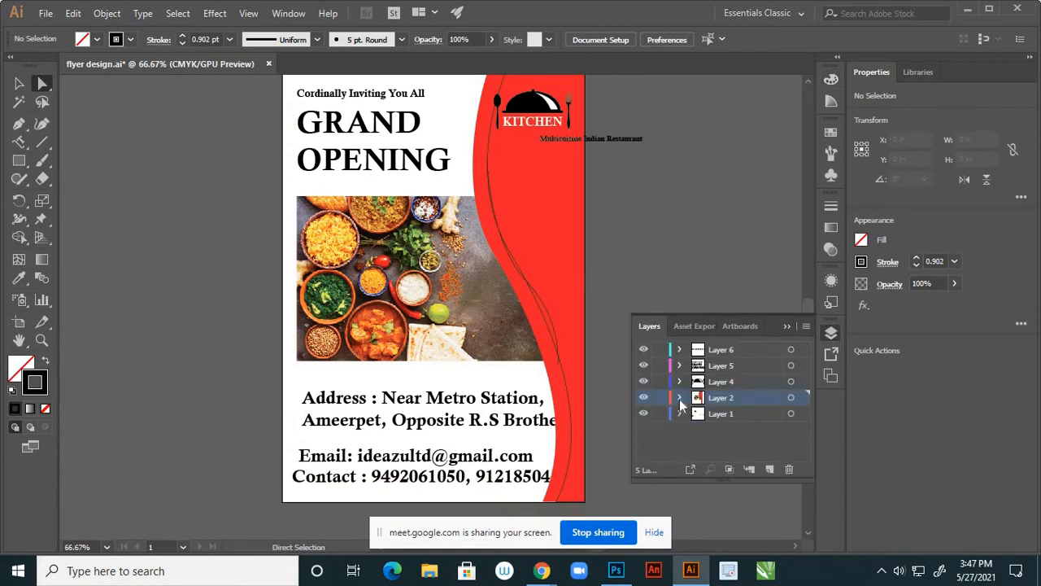
left_click(679, 398)
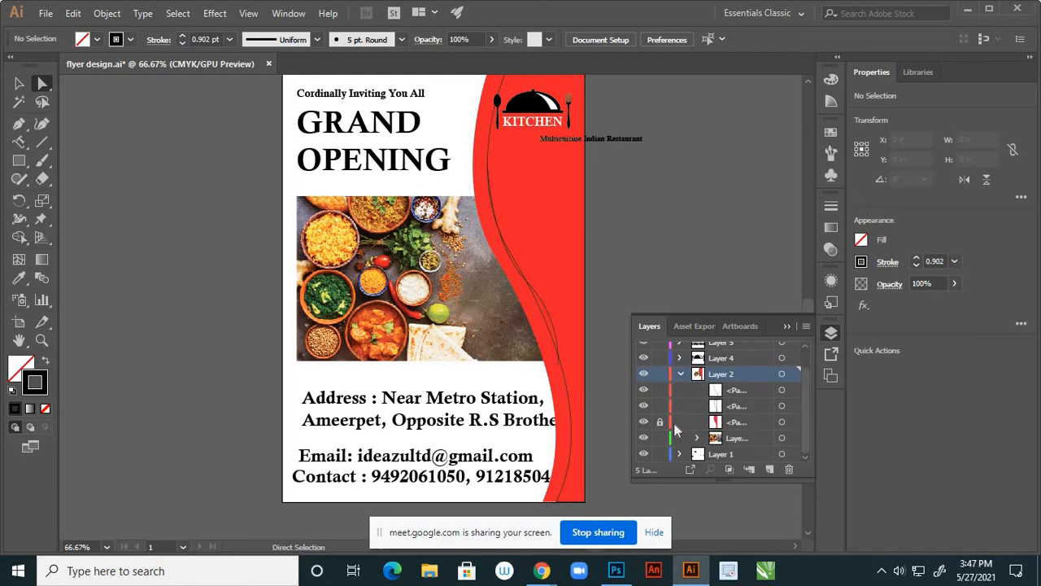
left_click(643, 422)
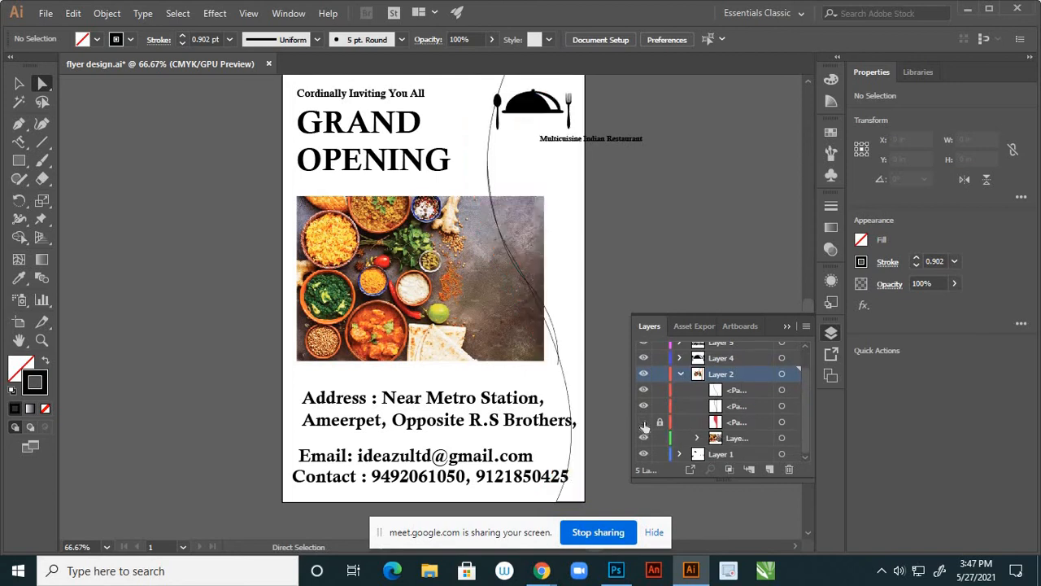
left_click(644, 406)
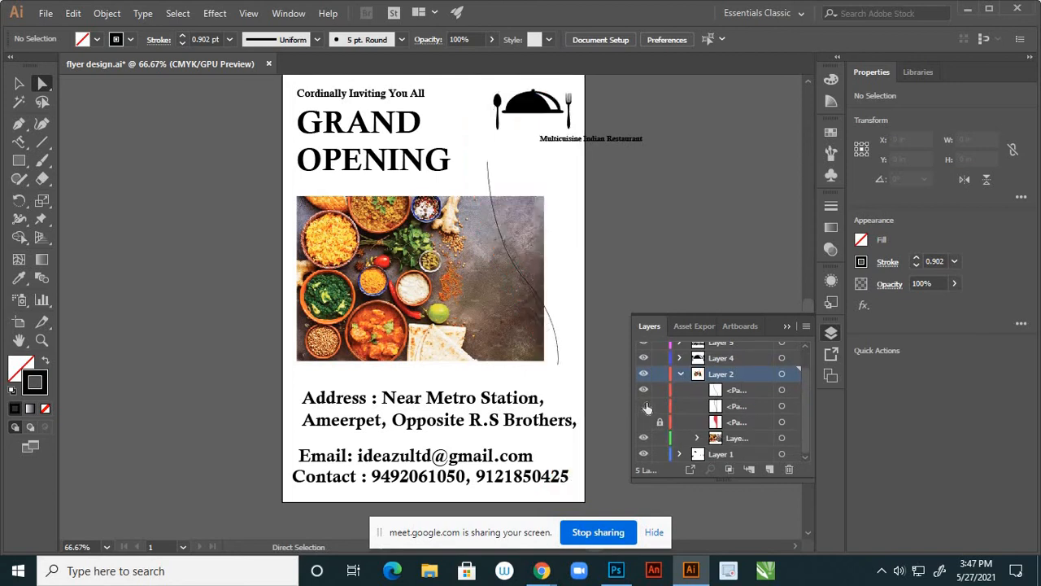
left_click(787, 326)
scroll(654, 329, "down", 2)
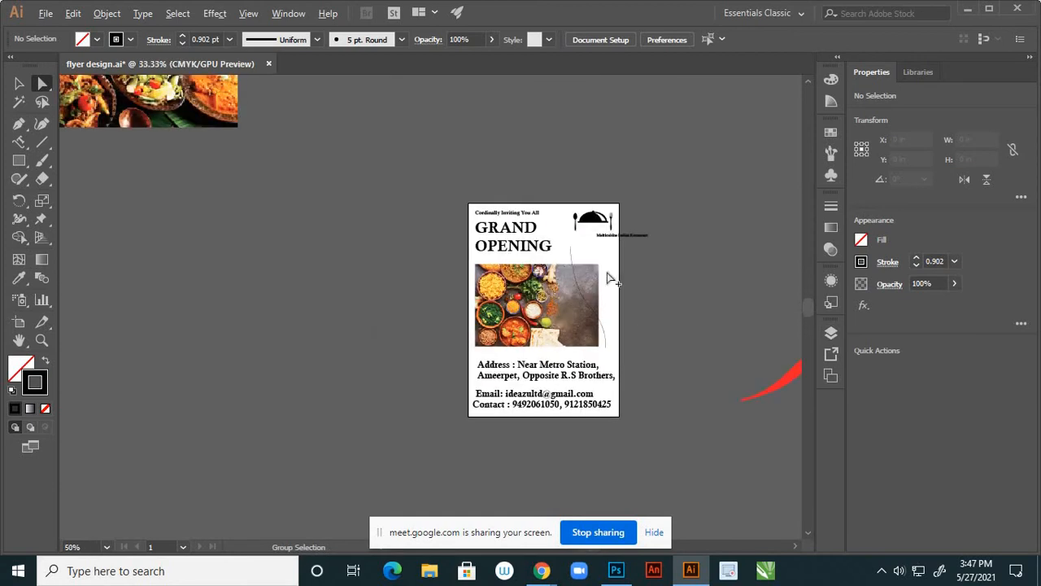
scroll(587, 248, "up", 3)
left_click(18, 141)
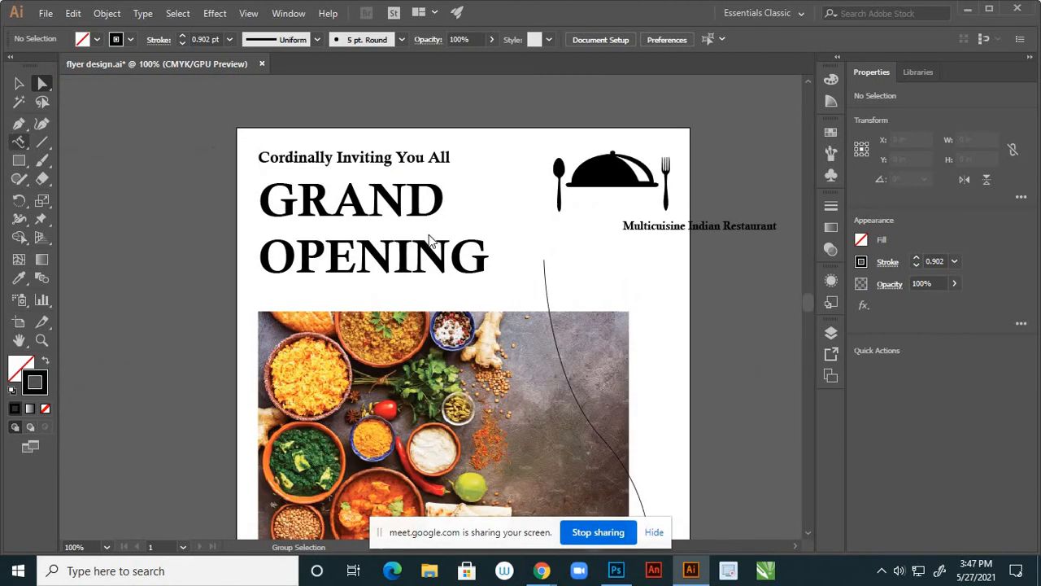
left_click(544, 279)
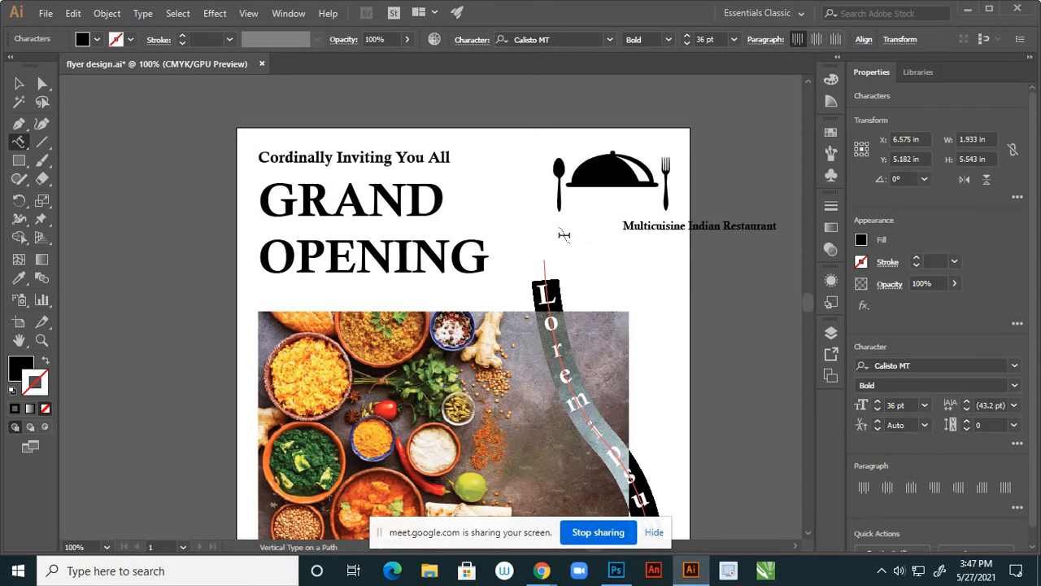
type("MU")
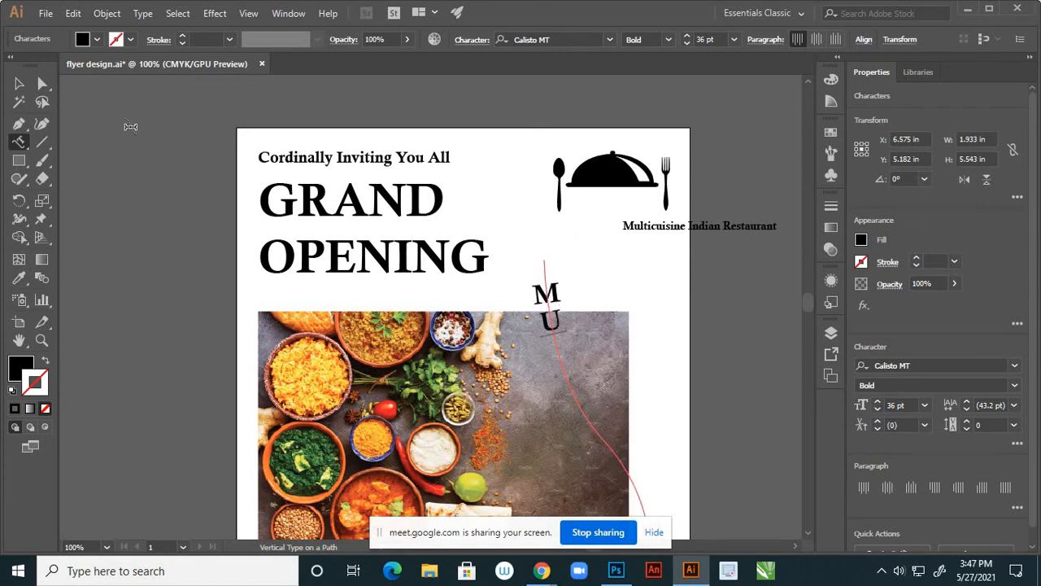
left_click(19, 83)
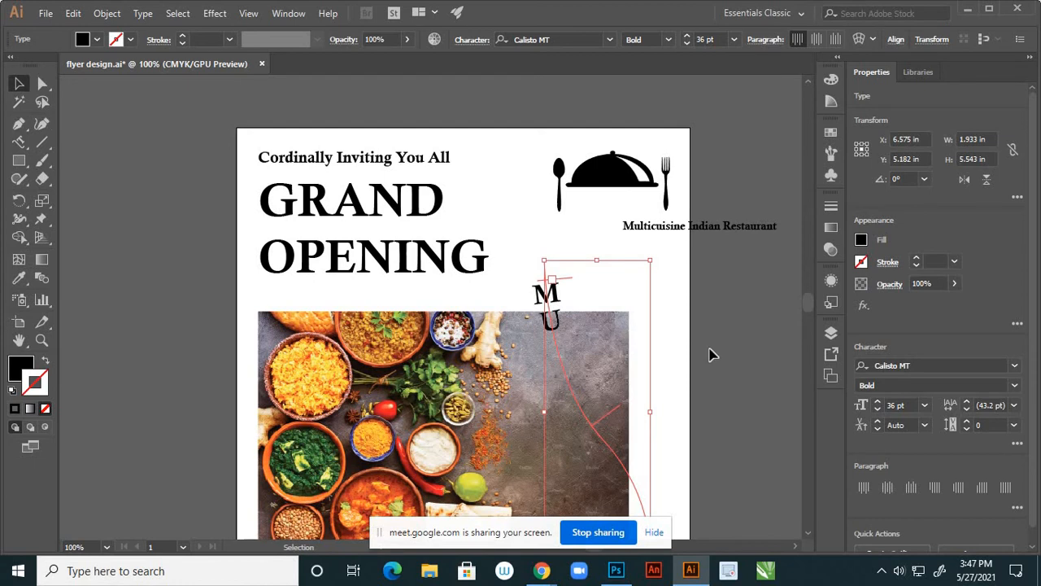
key("ctrl+z")
key("ctrl+z")
key("ctrl+z")
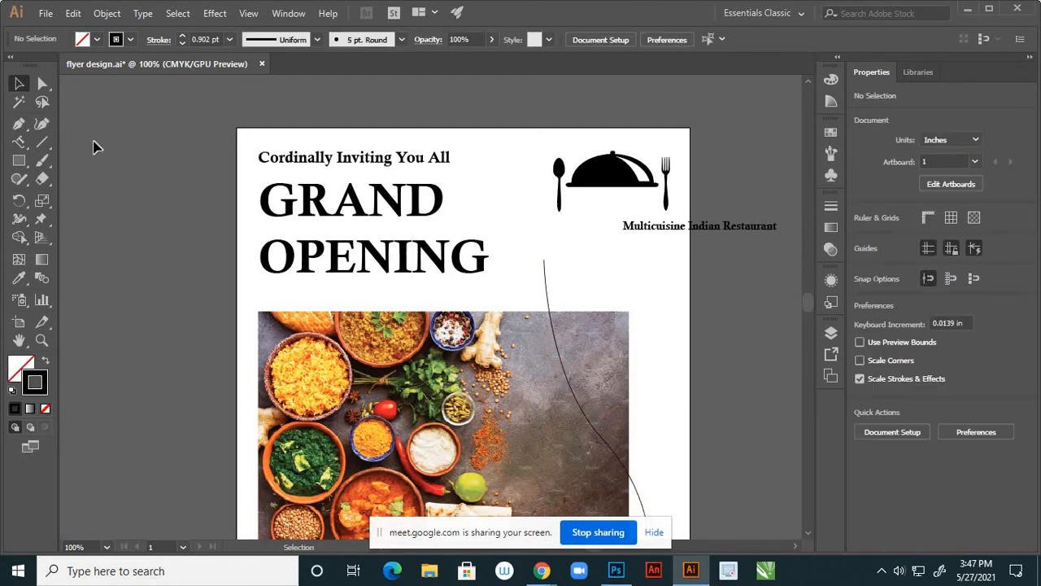
Show the second curve path again and select it in the Layers panel
key("ctrl+minus")
key("ctrl+minus")
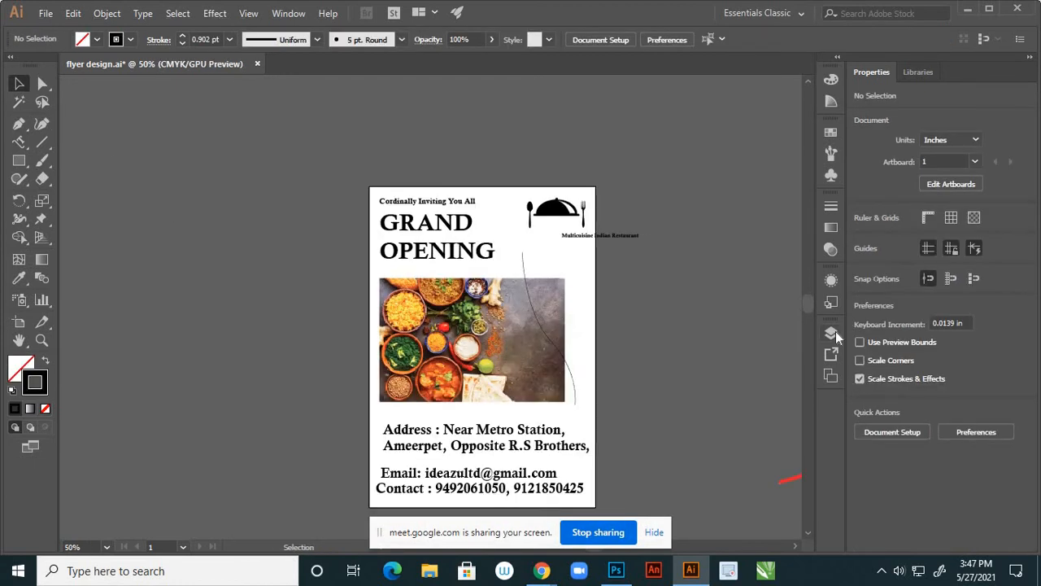
left_click(830, 332)
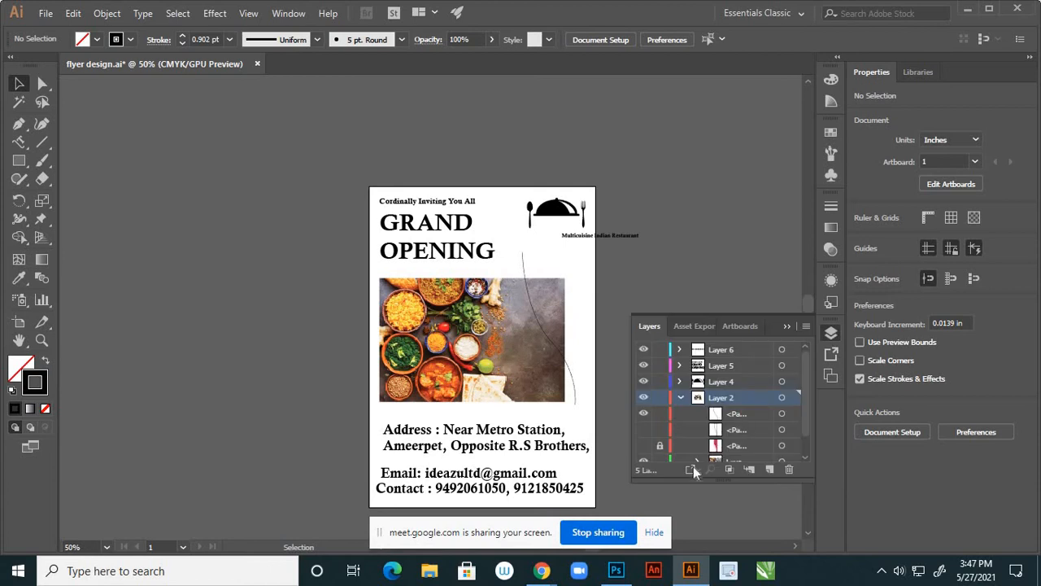
left_click(643, 431)
left_click(643, 445)
left_click(643, 445)
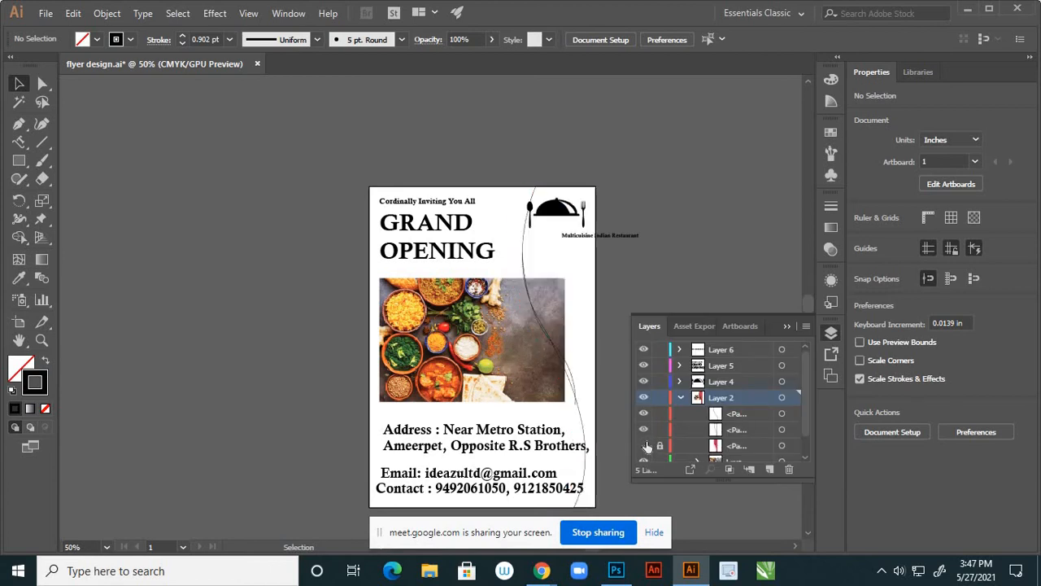
left_click(782, 429)
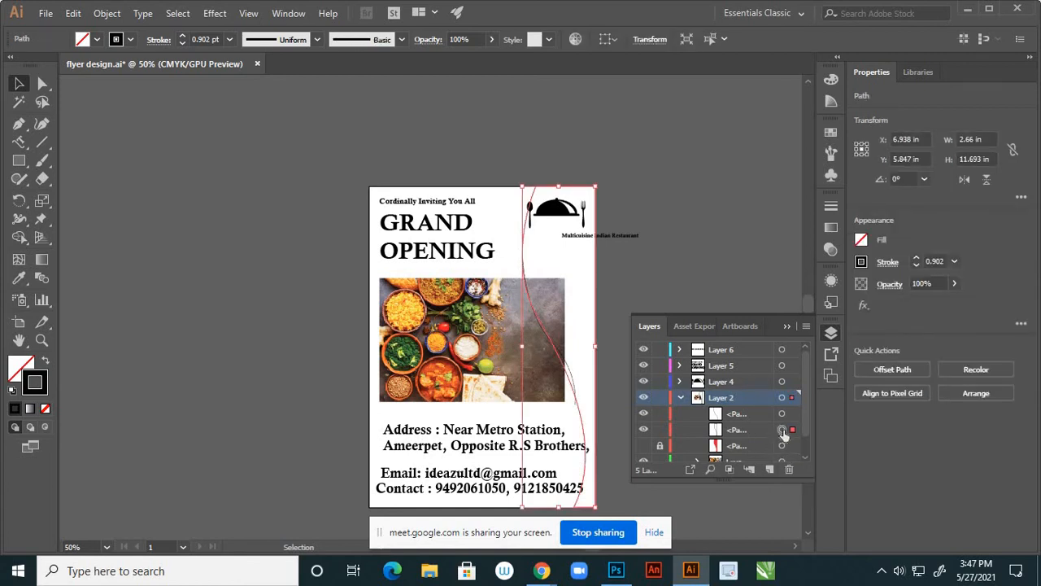
left_click(644, 430)
left_click(644, 430)
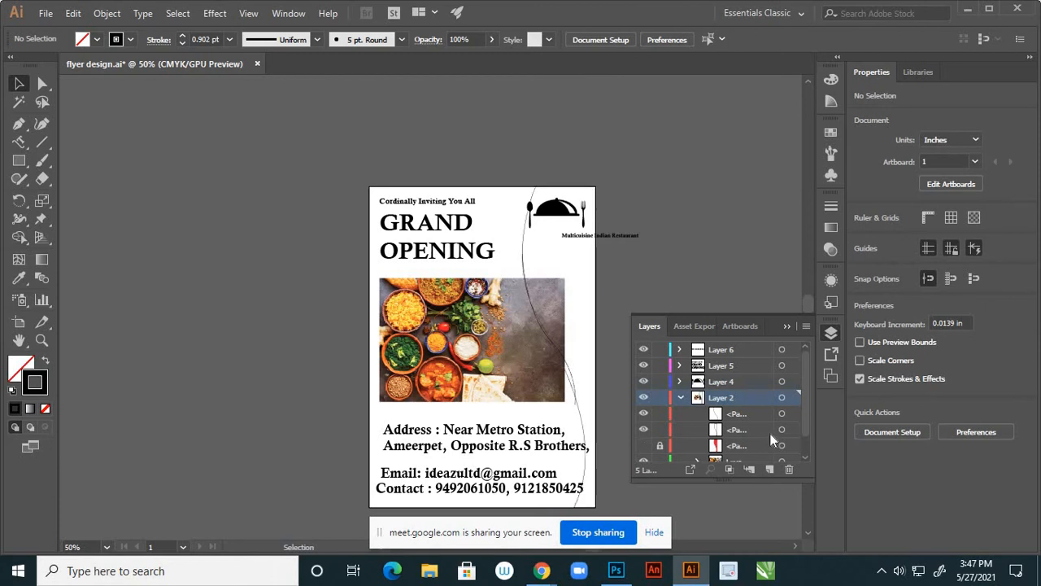
left_click(782, 430)
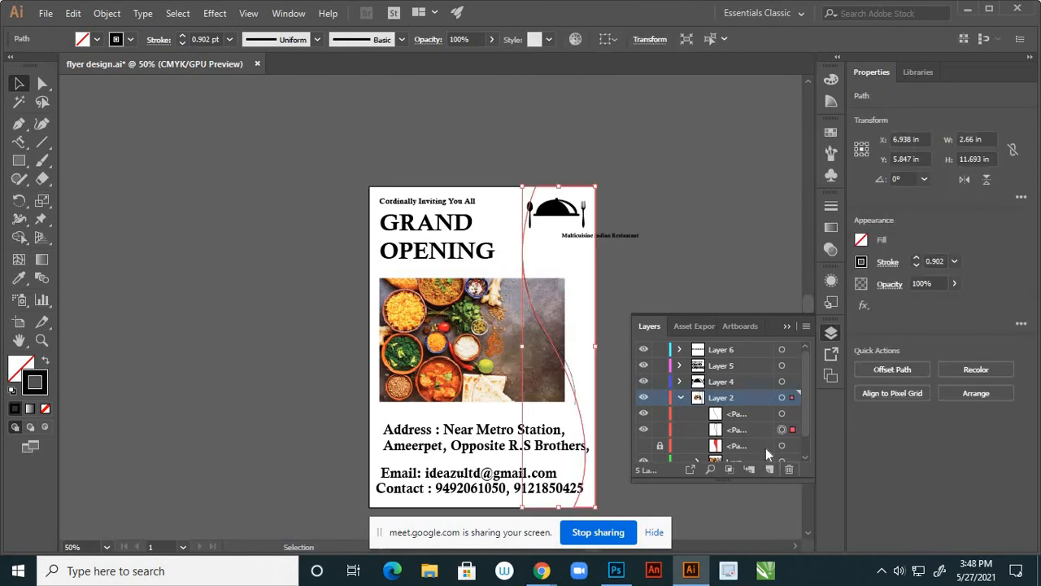
Try deleting Layer 2 and then the curve path, undoing both deletions
left_click(788, 469)
left_click(576, 302)
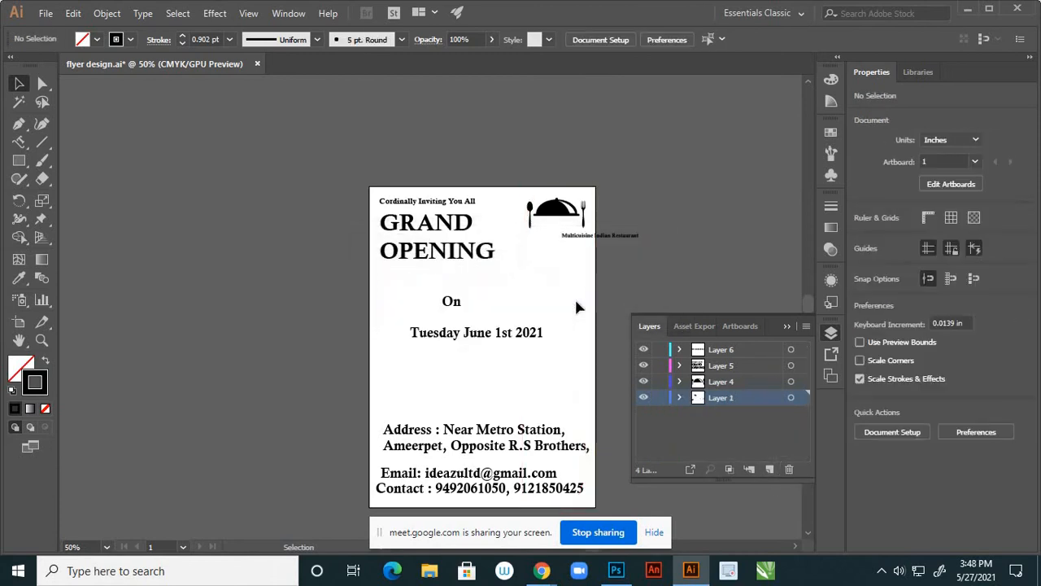
key("ctrl+z")
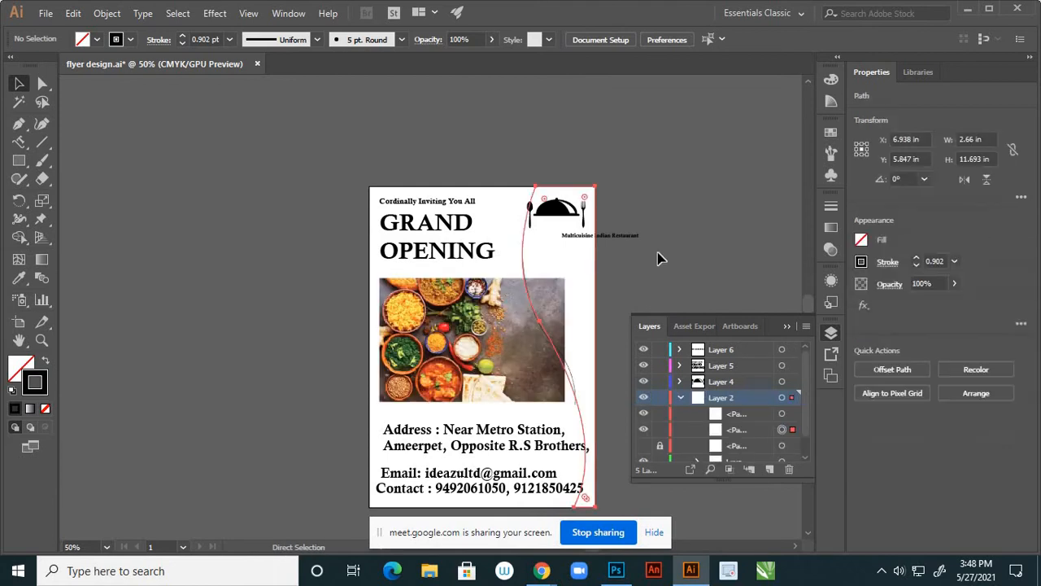
left_click(738, 431)
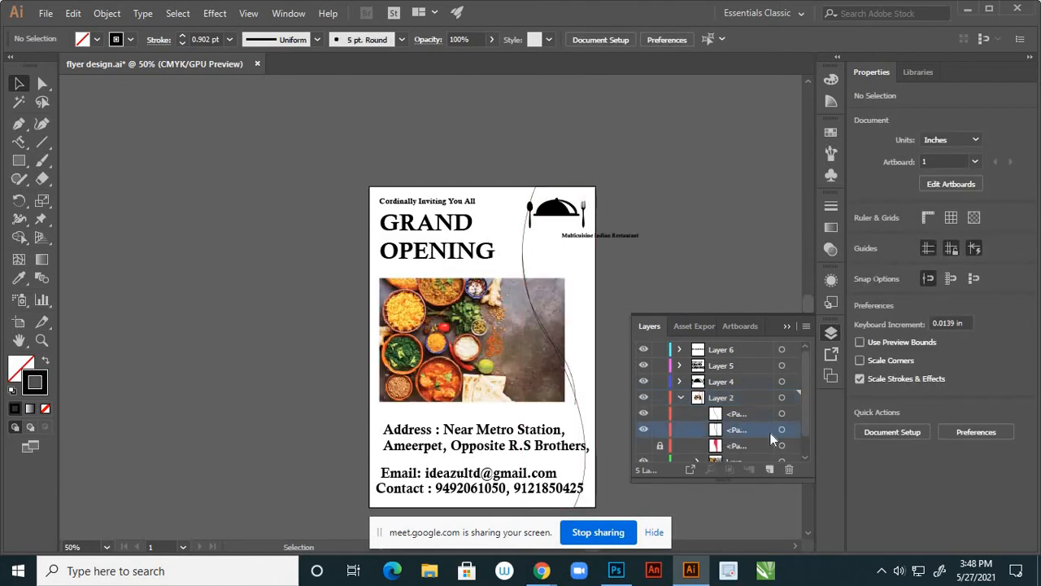
left_click(782, 431)
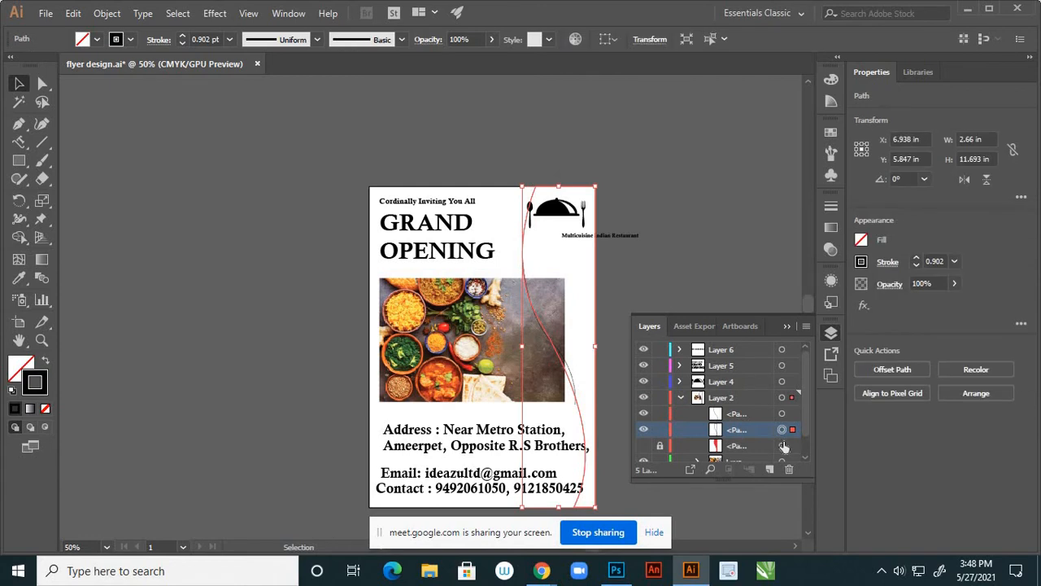
left_click(611, 295)
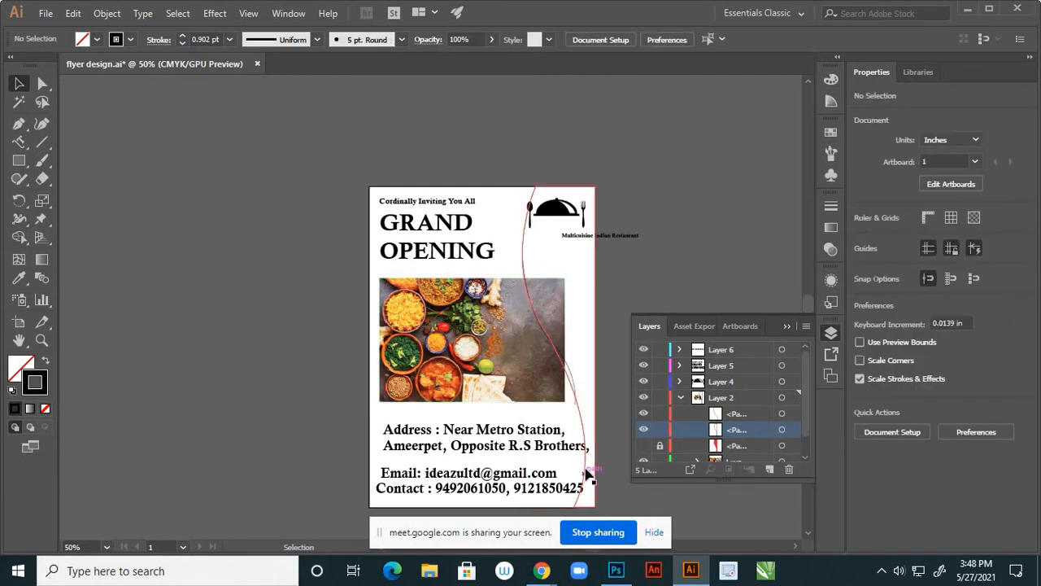
left_click(587, 472)
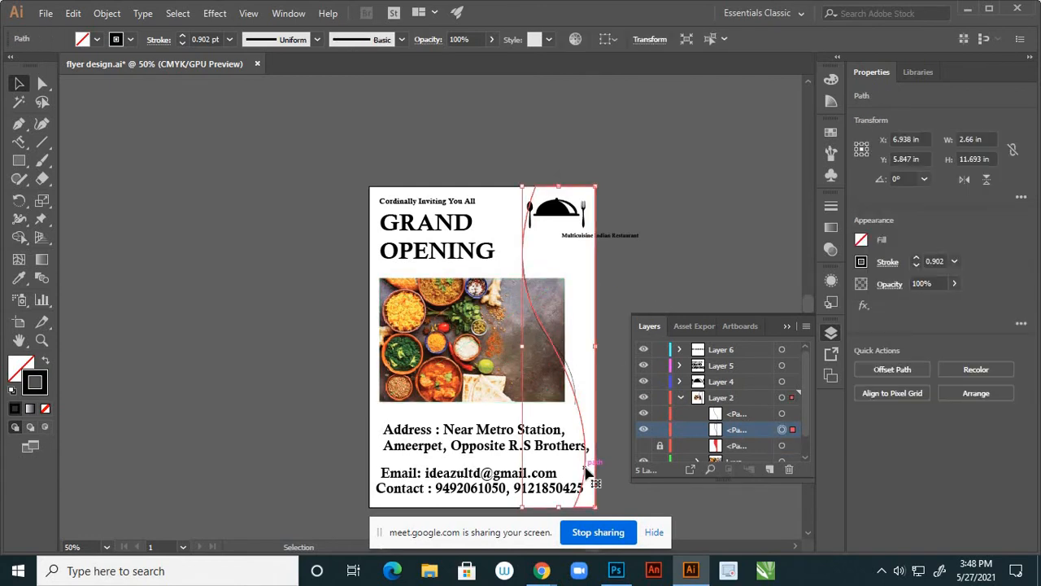
key("Delete")
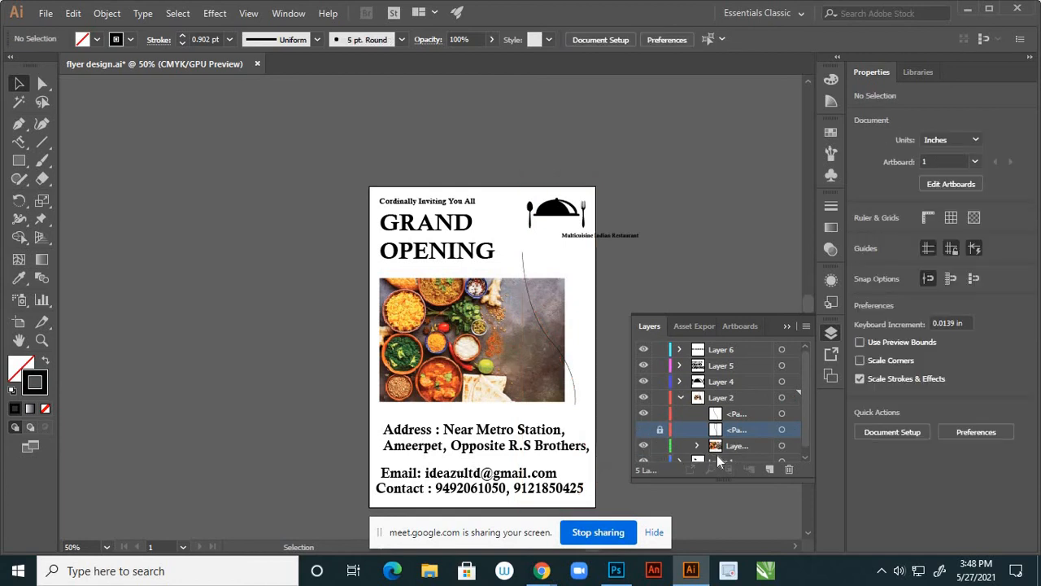
scroll(660, 447, "down", 1)
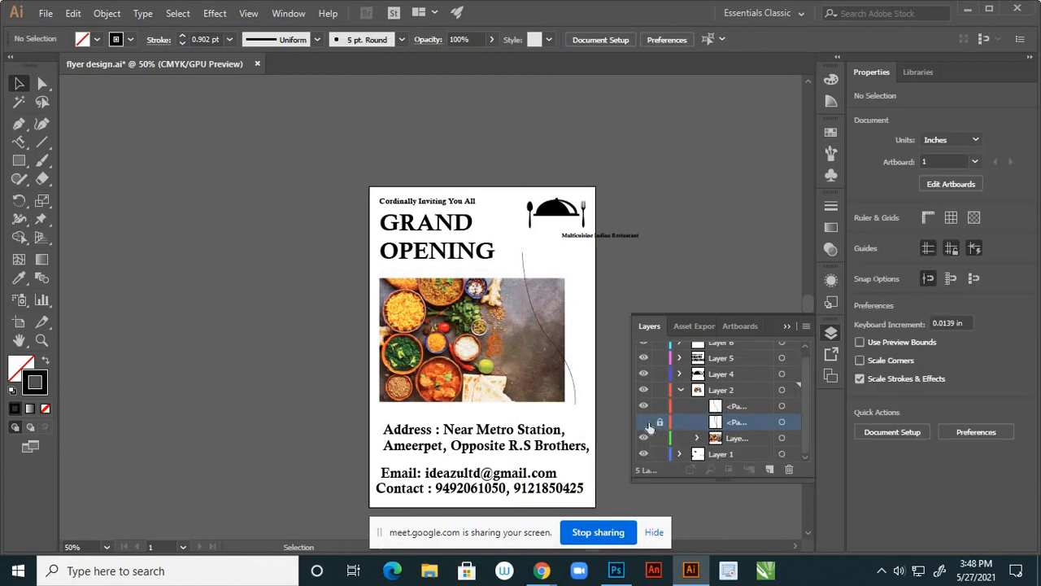
key("ctrl+z")
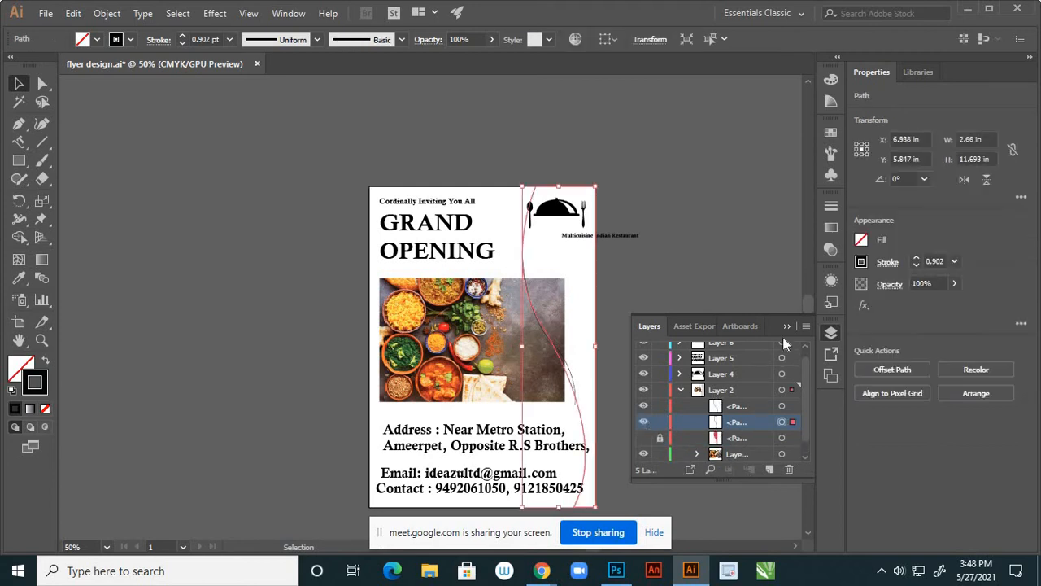
Make the red curved panel visible, delete the extra curve, and select the remaining one
left_click(644, 440)
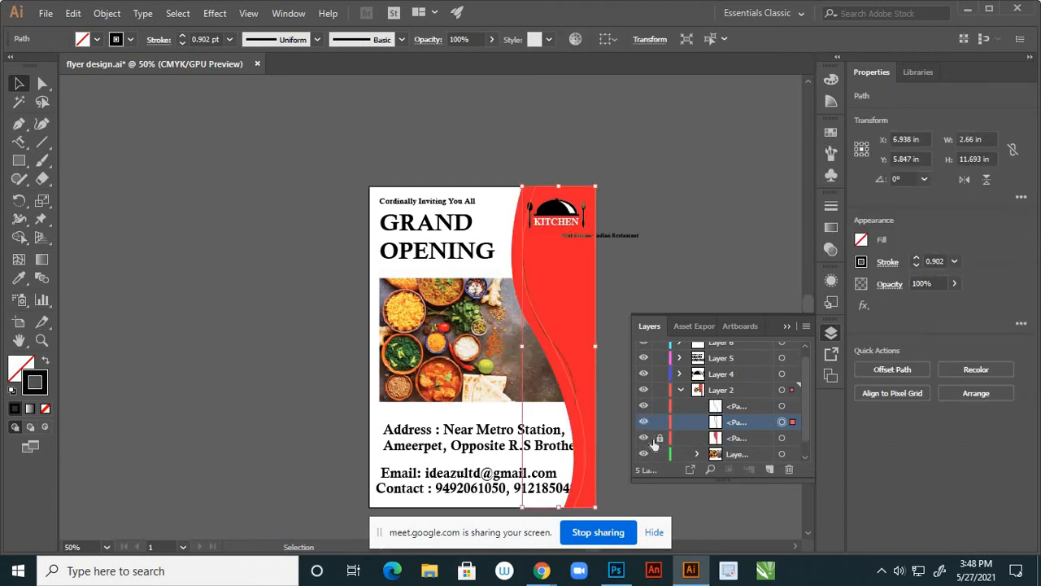
left_click(643, 236)
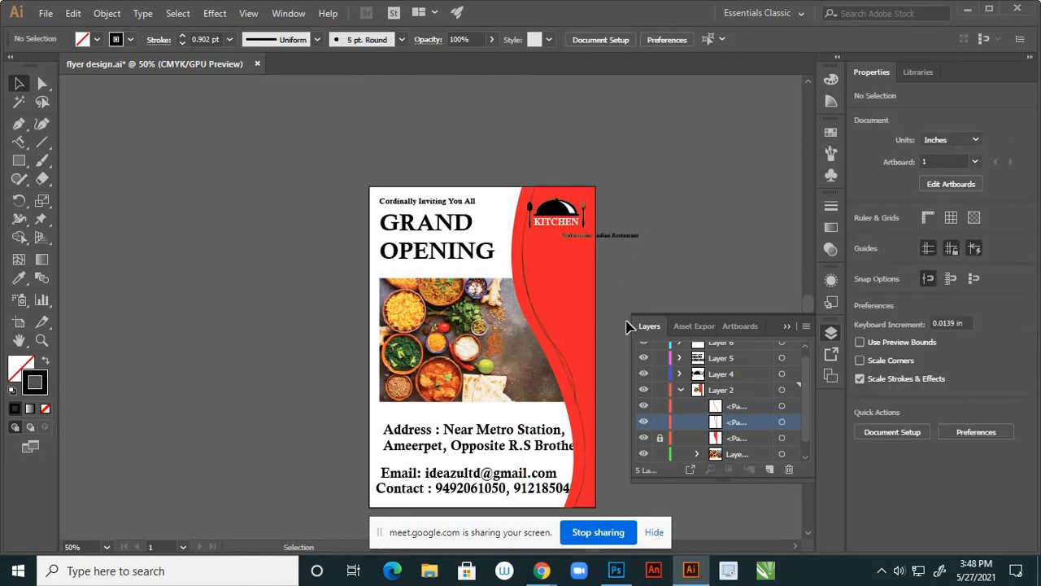
left_click(589, 480)
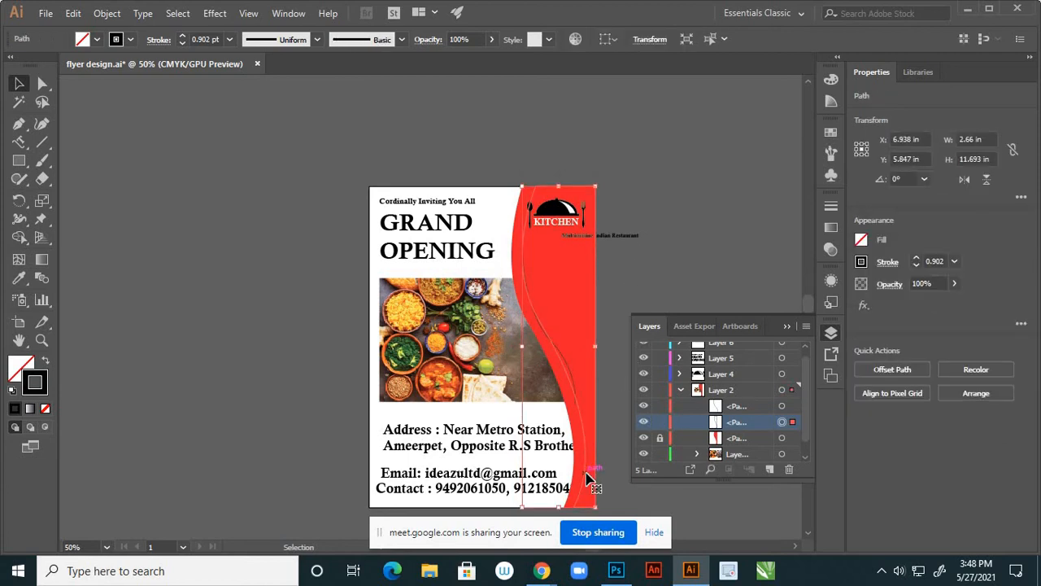
key("Delete")
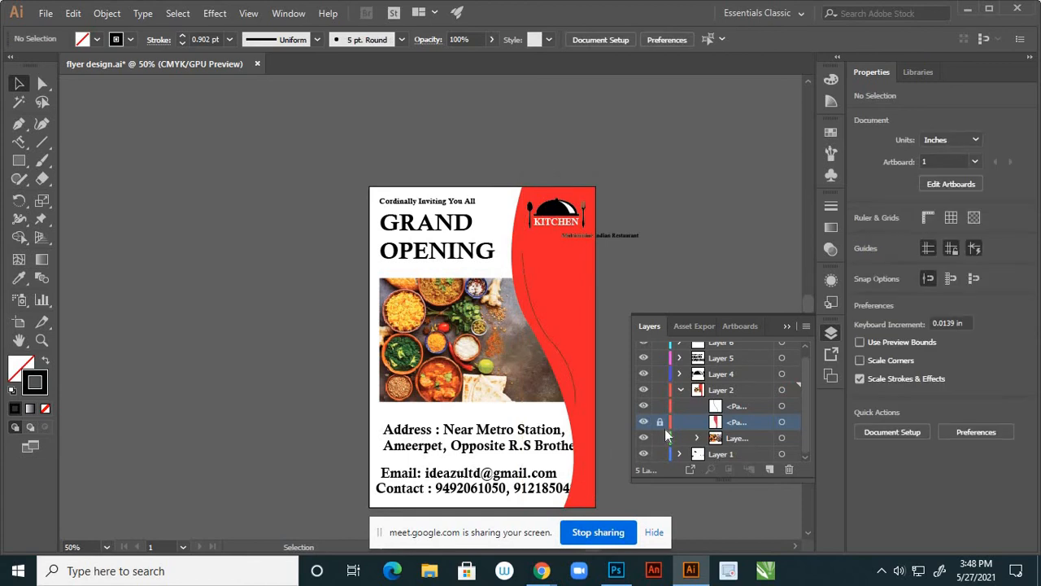
left_click(782, 407)
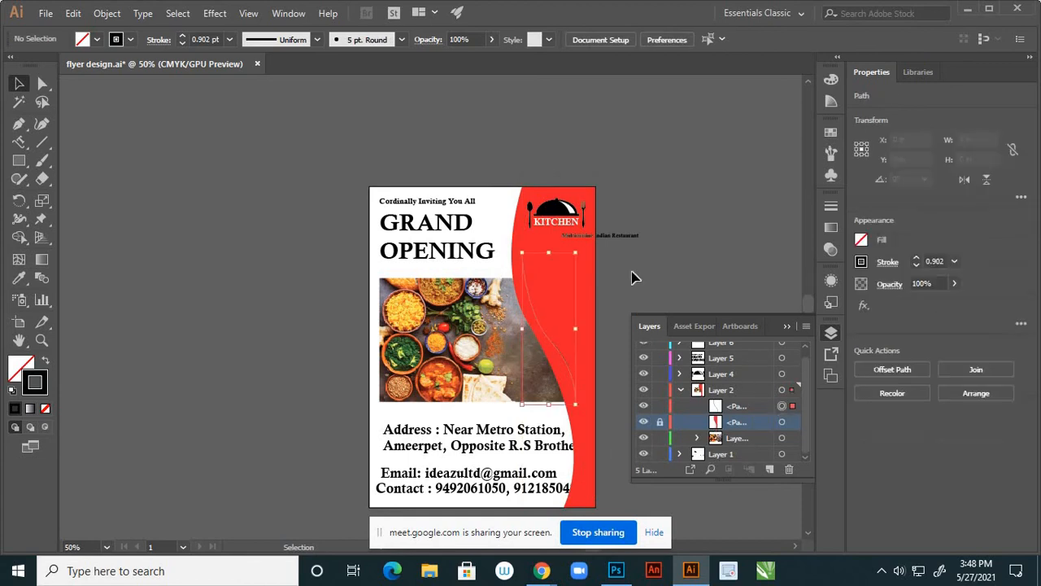
left_click(786, 326)
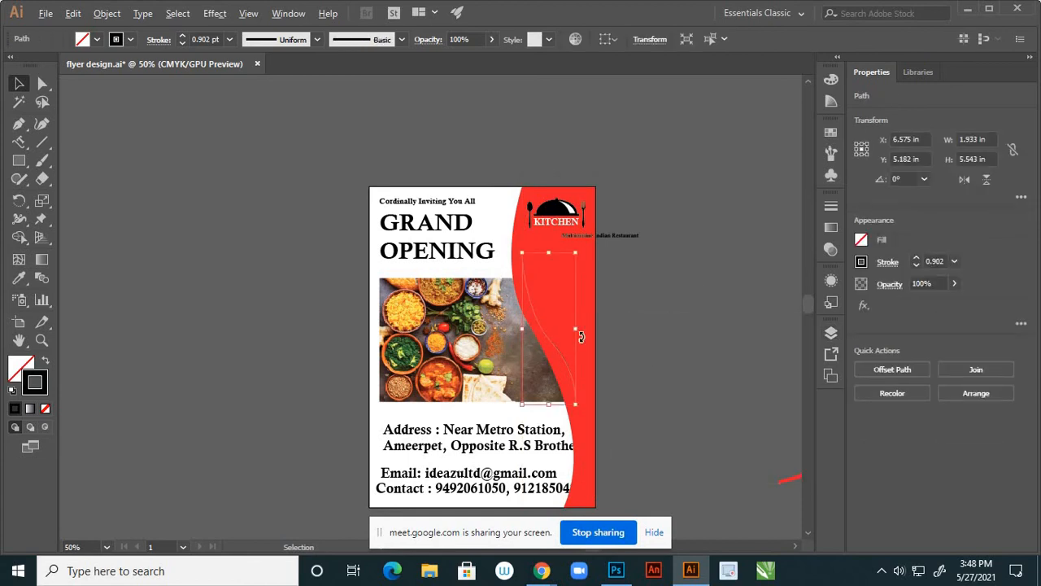
Nudge the curve's top anchor up, move its bottom anchor down, and bend the middle
scroll(576, 334, "up", 2)
left_click(44, 85)
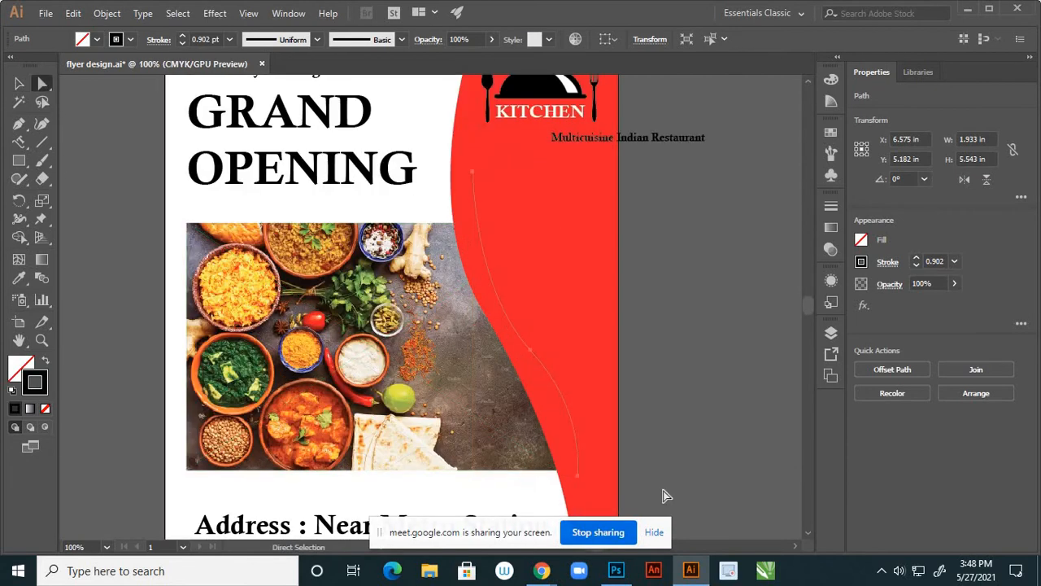
left_click_drag(471, 174, 473, 168)
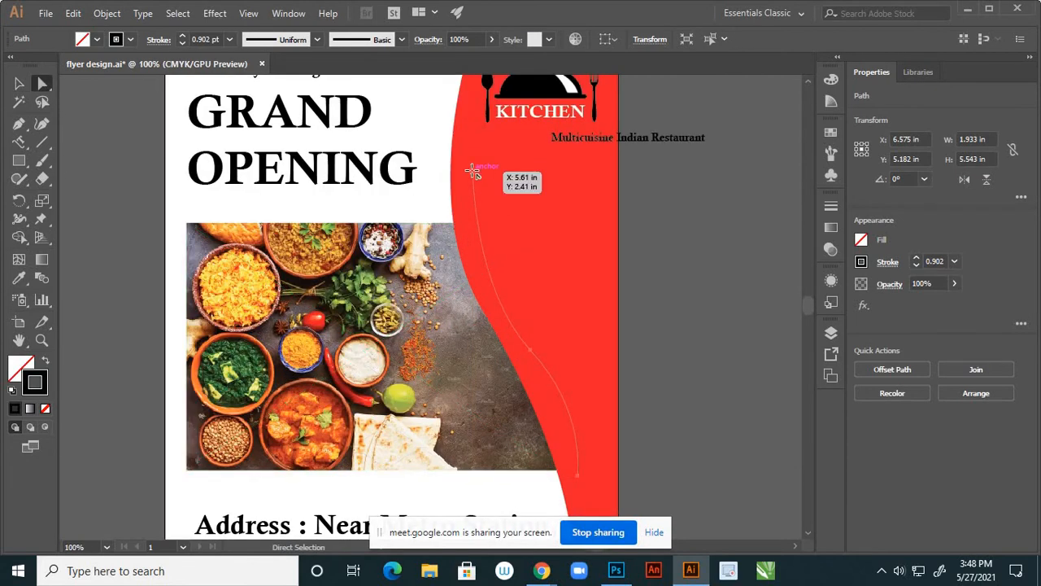
left_click(529, 344)
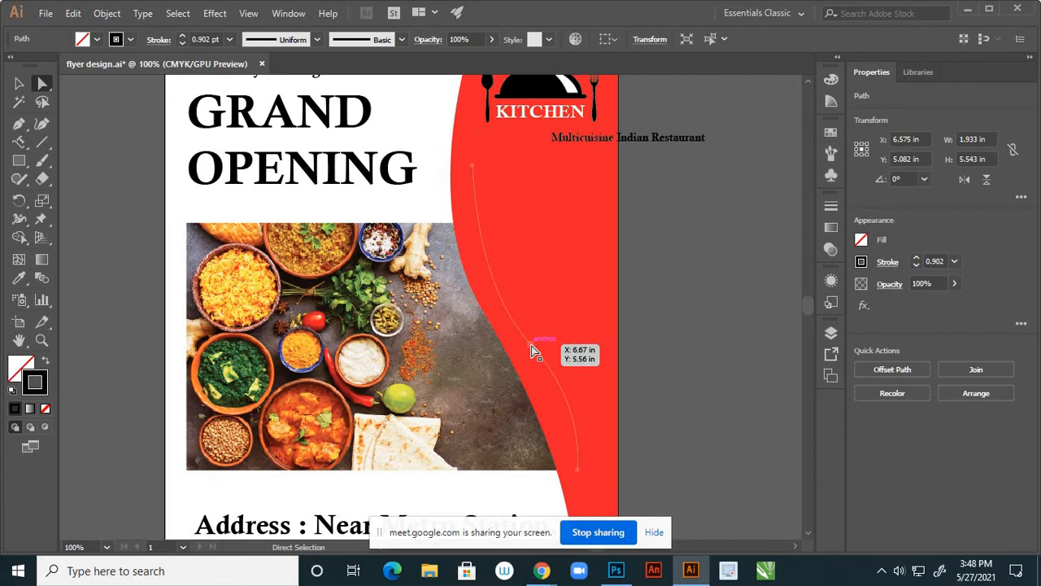
left_click_drag(575, 482, 578, 497)
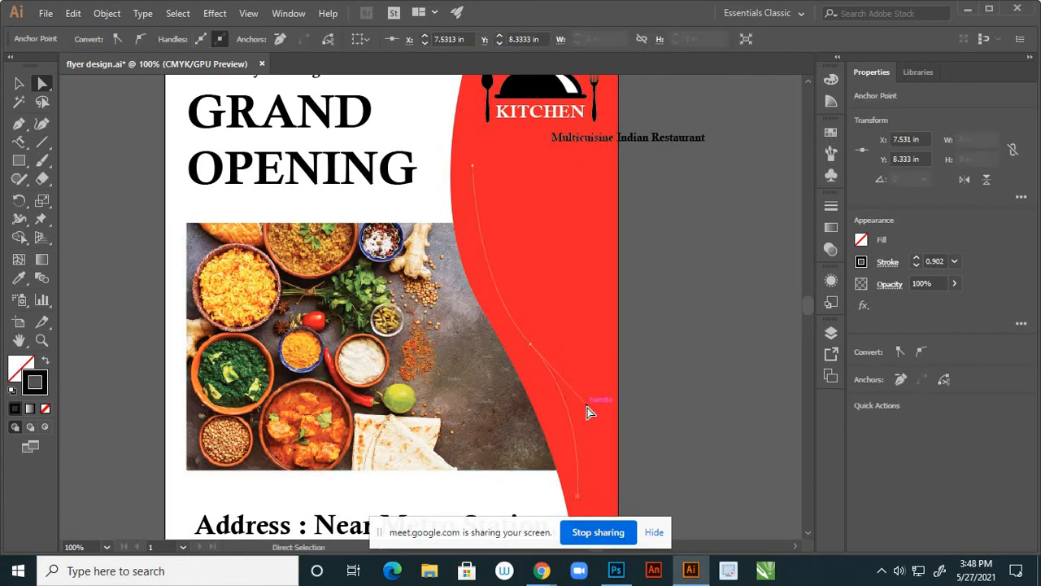
left_click_drag(590, 410, 582, 414)
Move the bottom anchor toward the right edge and shift the top anchor slightly right
scroll(603, 363, "down", 1)
scroll(589, 471, "up", 1)
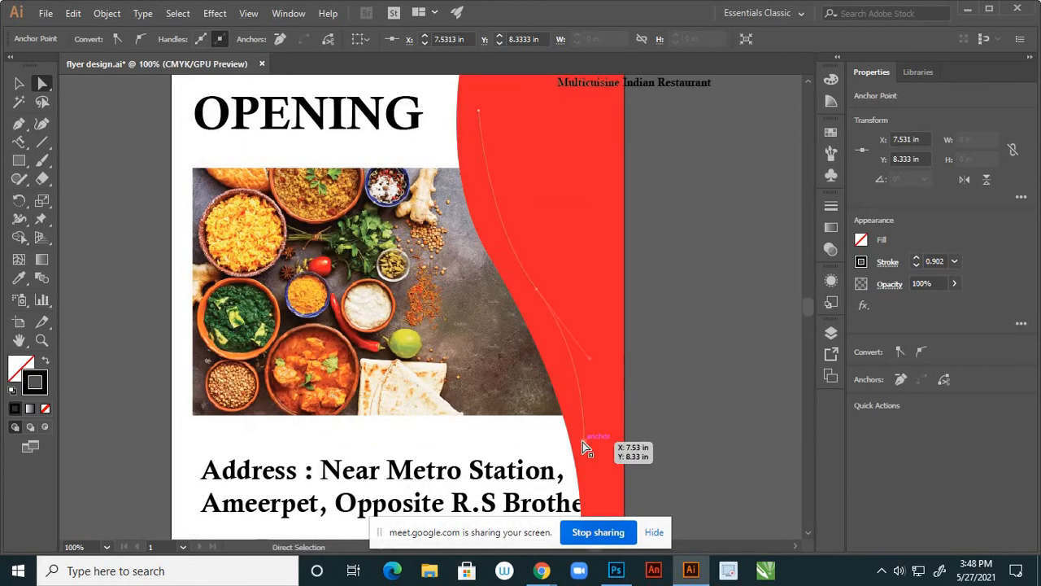
left_click_drag(584, 442, 598, 448)
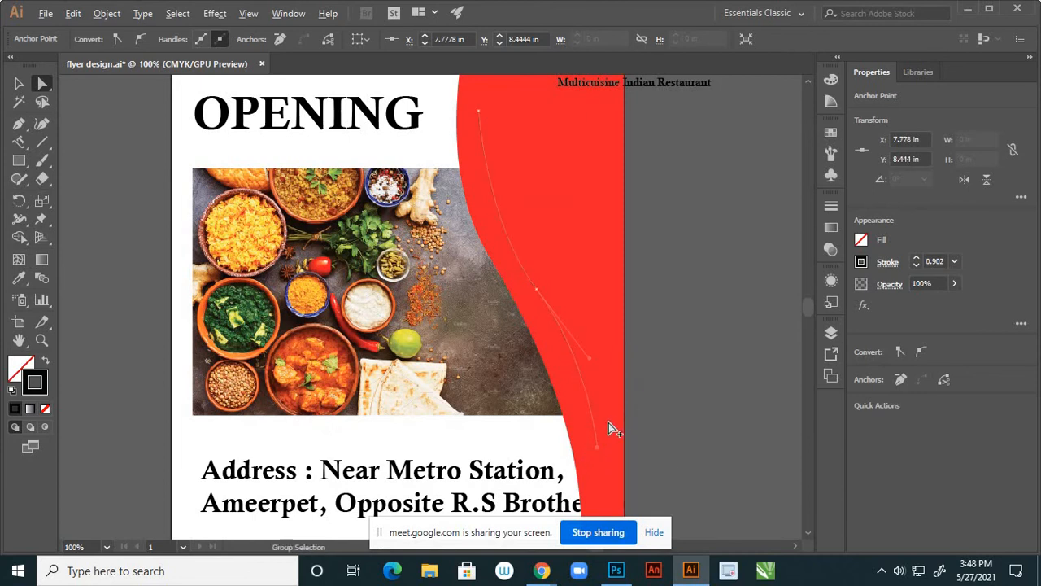
scroll(613, 421, "down", 2)
scroll(570, 321, "up", 1)
left_click(577, 366)
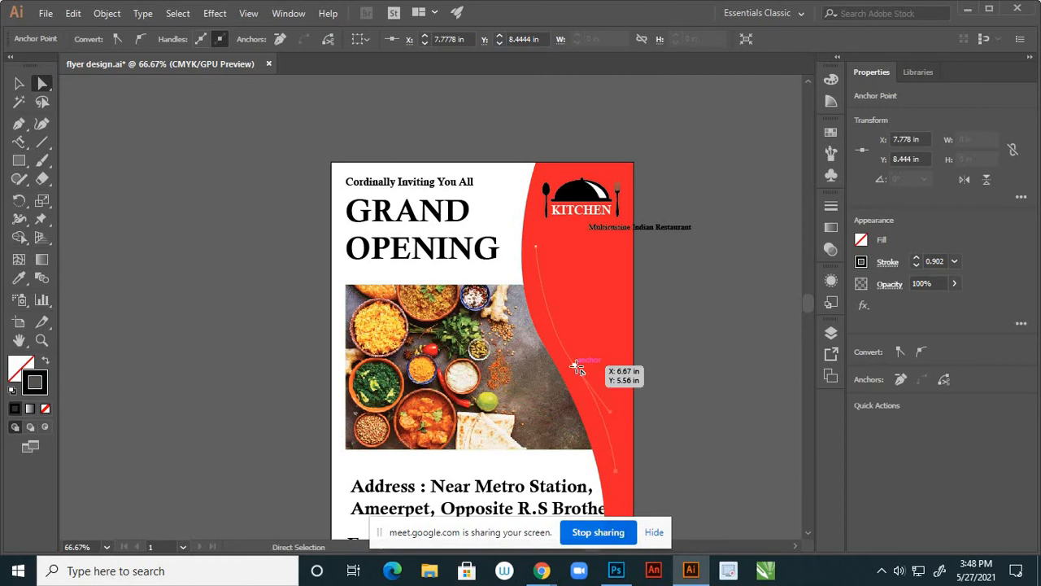
left_click_drag(537, 247, 543, 245)
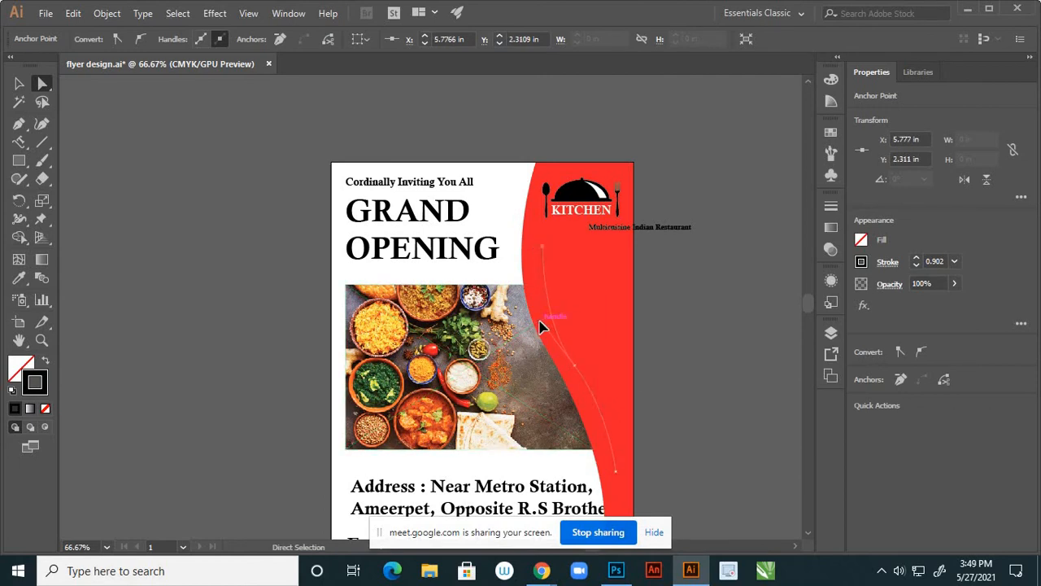
left_click(650, 370)
Pull the curve's lower anchor further down and reshape its segment
scroll(635, 372, "down", 1)
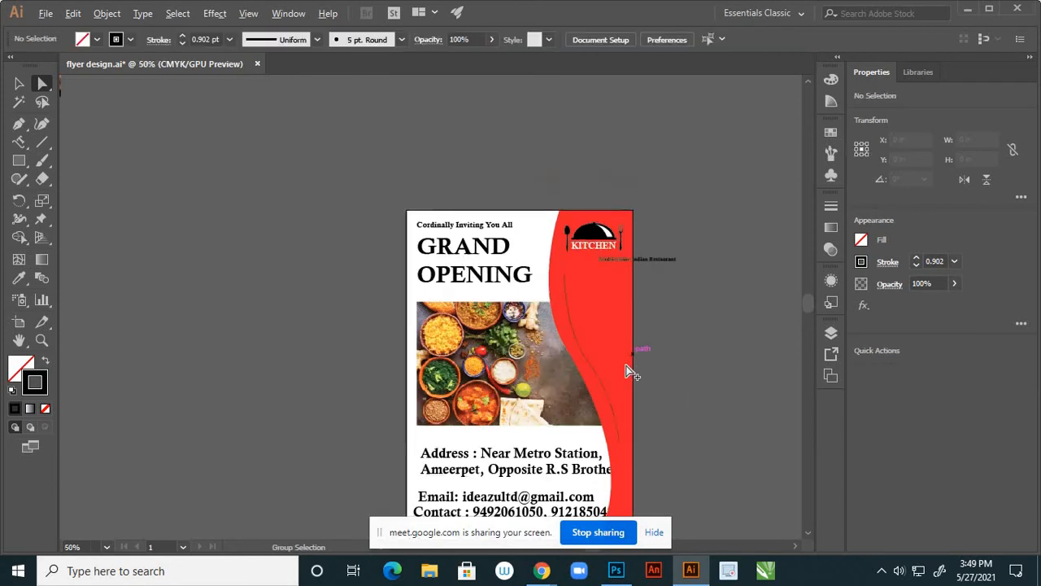
scroll(628, 372, "up", 2)
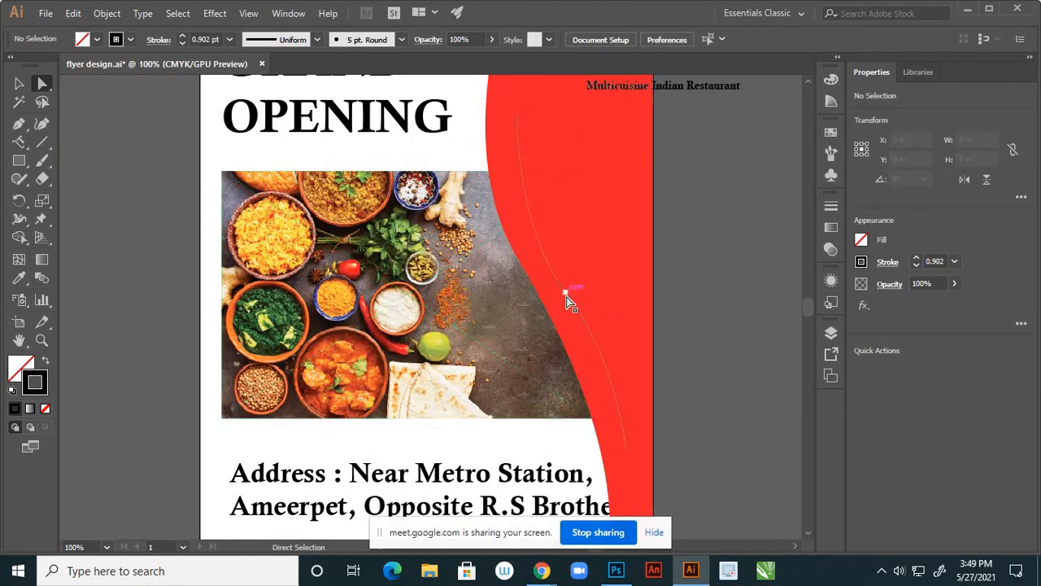
left_click(567, 295)
left_click_drag(625, 451, 626, 465)
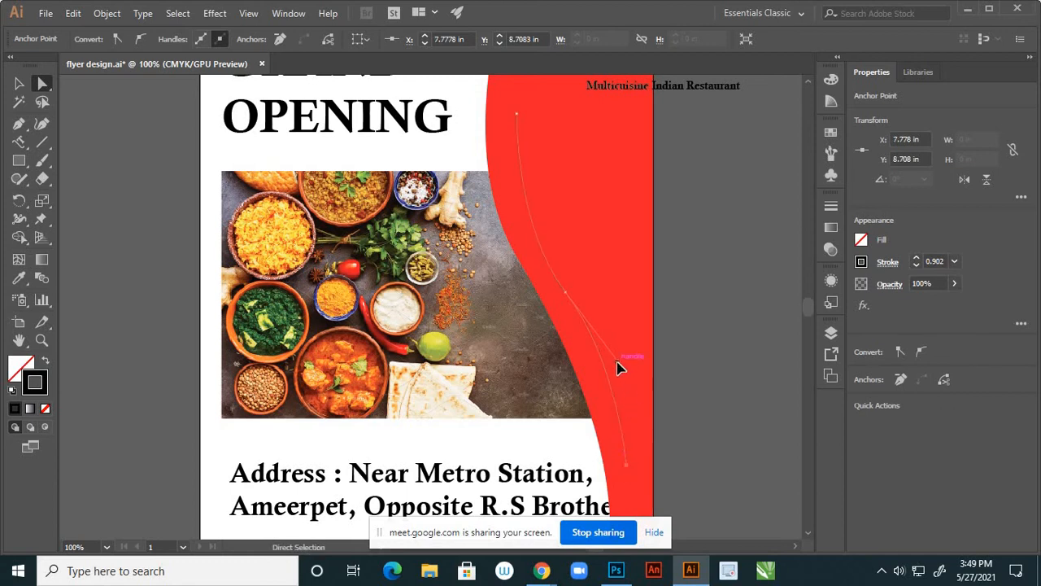
left_click_drag(615, 367, 615, 372)
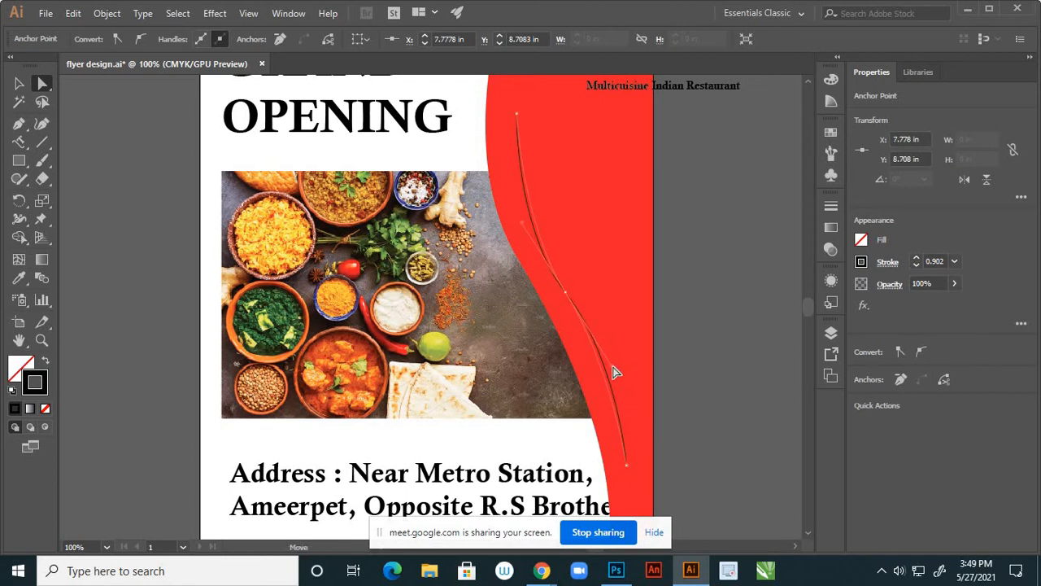
left_click(707, 427)
Undo an accidental move of the food photo, leaving it in its original place
scroll(642, 385, "down", 2)
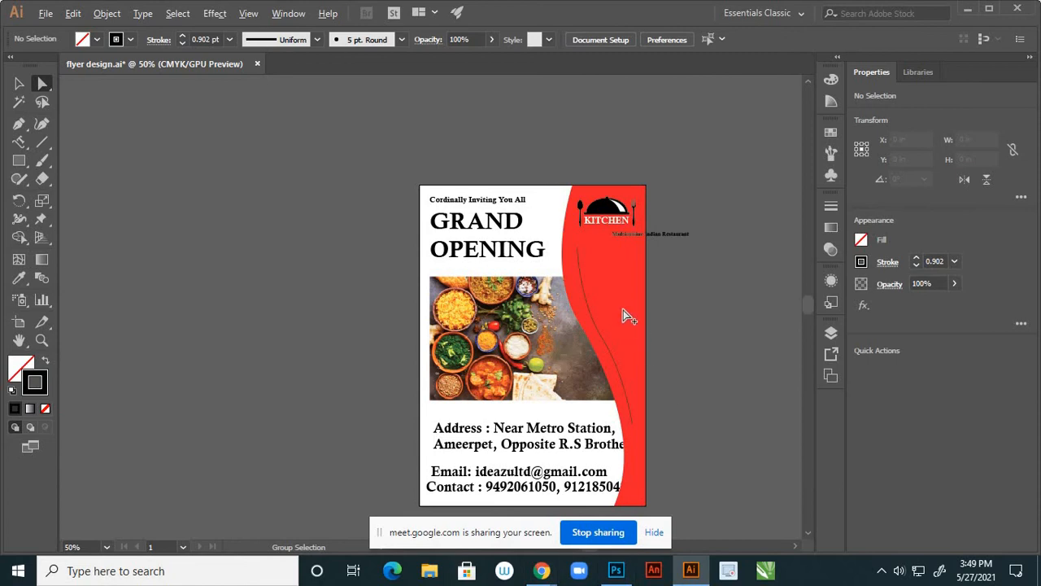
scroll(623, 310, "up", 2)
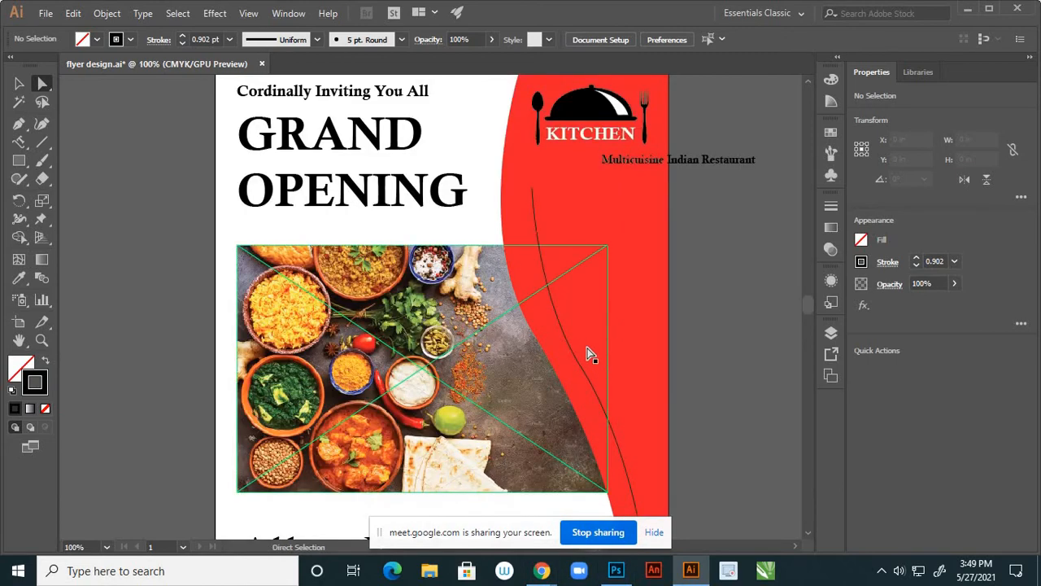
left_click_drag(586, 353, 574, 373)
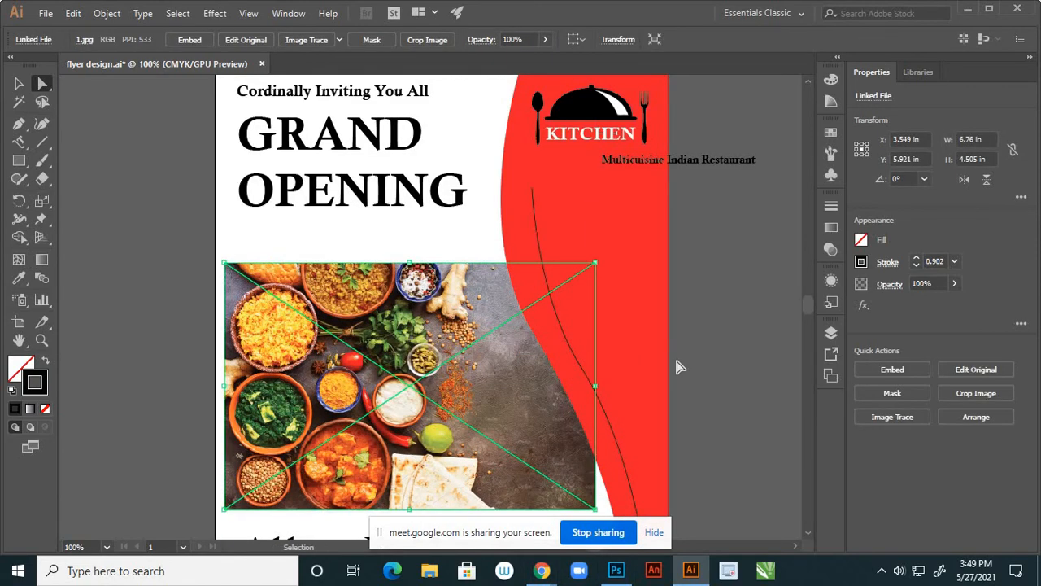
key("ctrl+z")
left_click(729, 326)
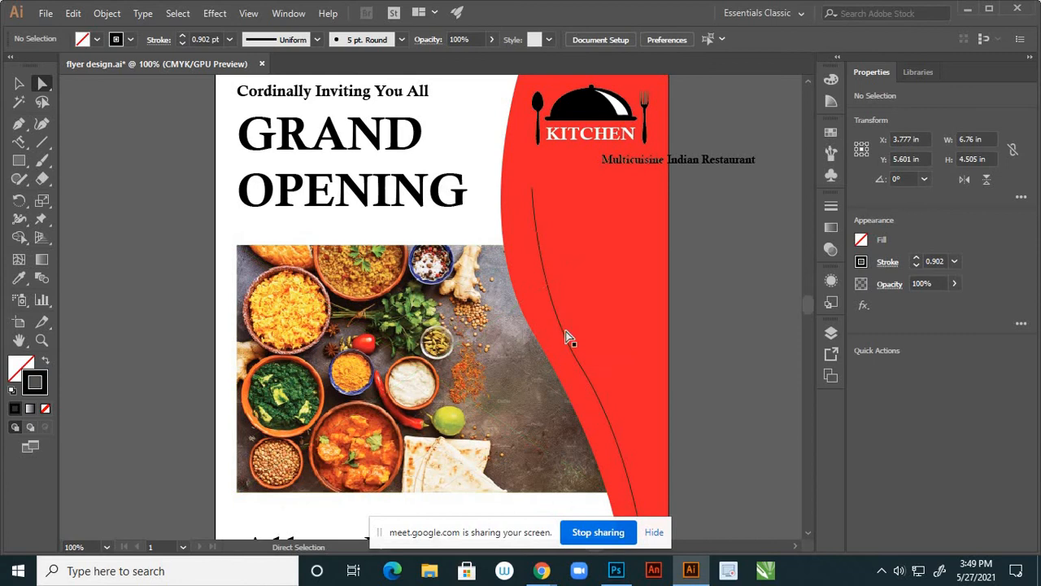
left_click(538, 229)
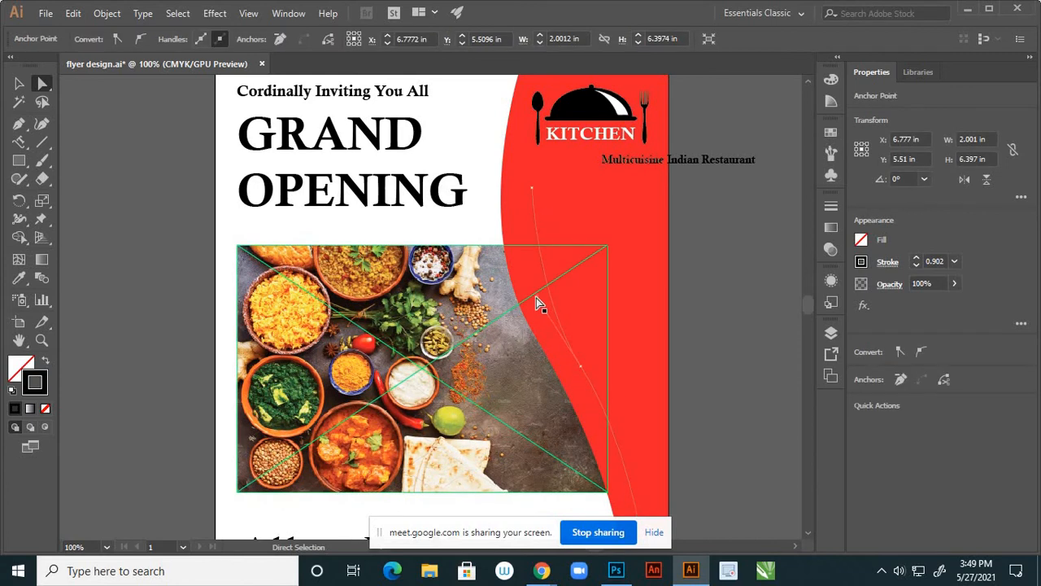
left_click(707, 335)
Fine-tune the curve's shape at its bottom endpoint
scroll(610, 313, "down", 3)
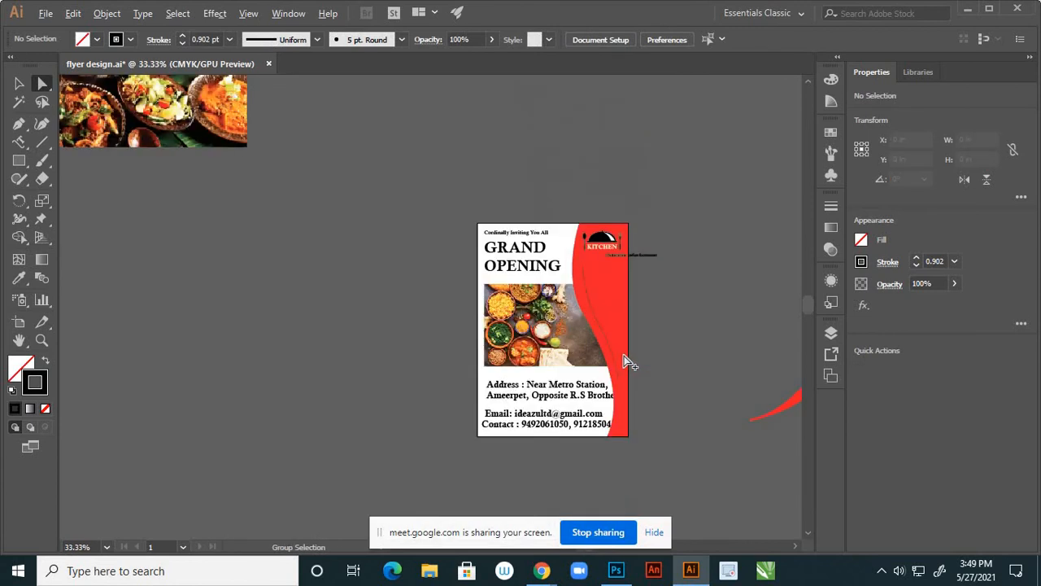
scroll(625, 366, "up", 3)
left_click(612, 433)
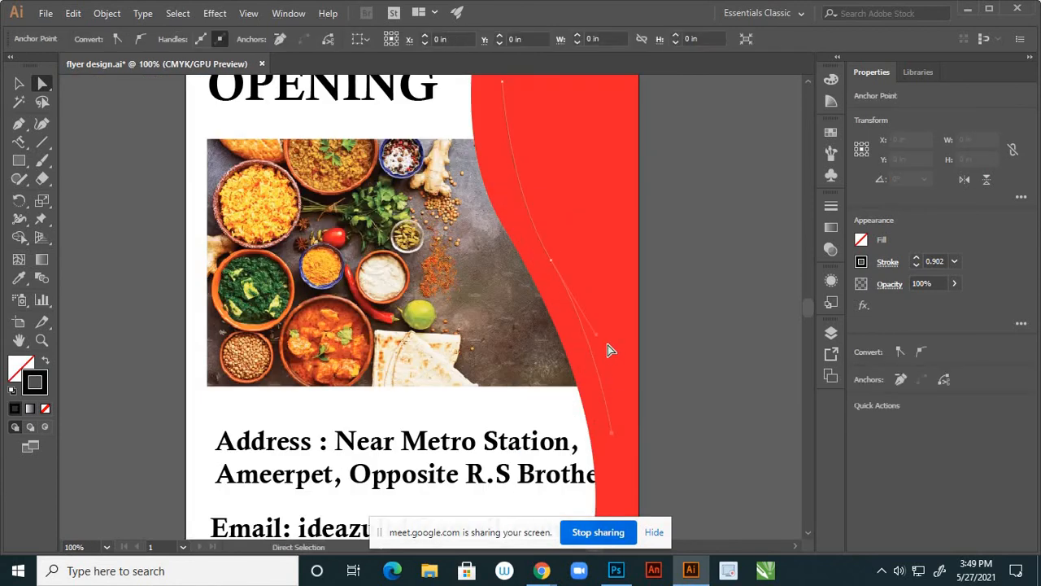
mouse_move(596, 334)
left_mouse_down()
mouse_move(614, 351)
mouse_move(608, 340)
left_mouse_up()
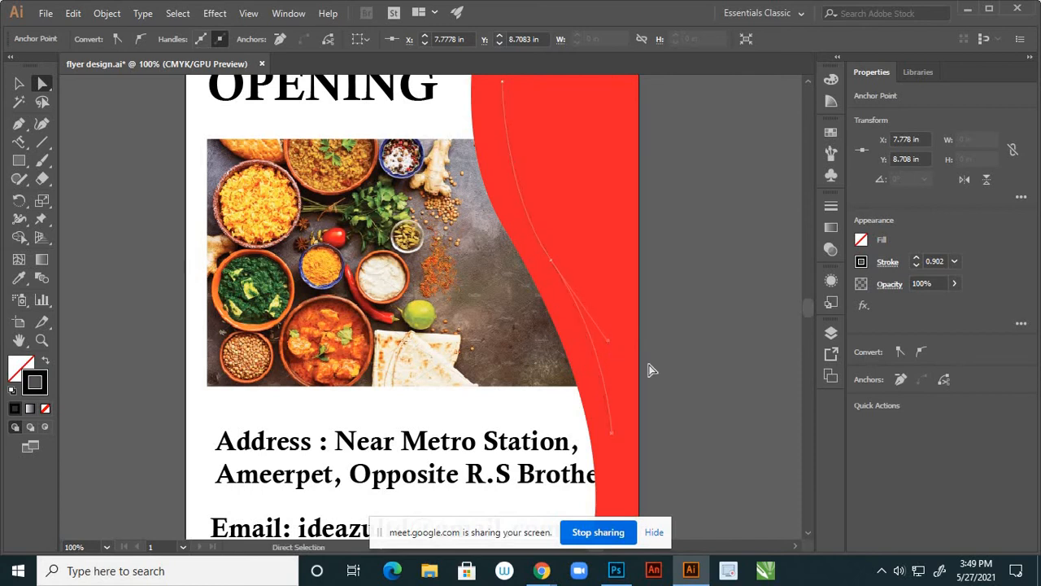
left_click(697, 392)
scroll(656, 401, "down", 2)
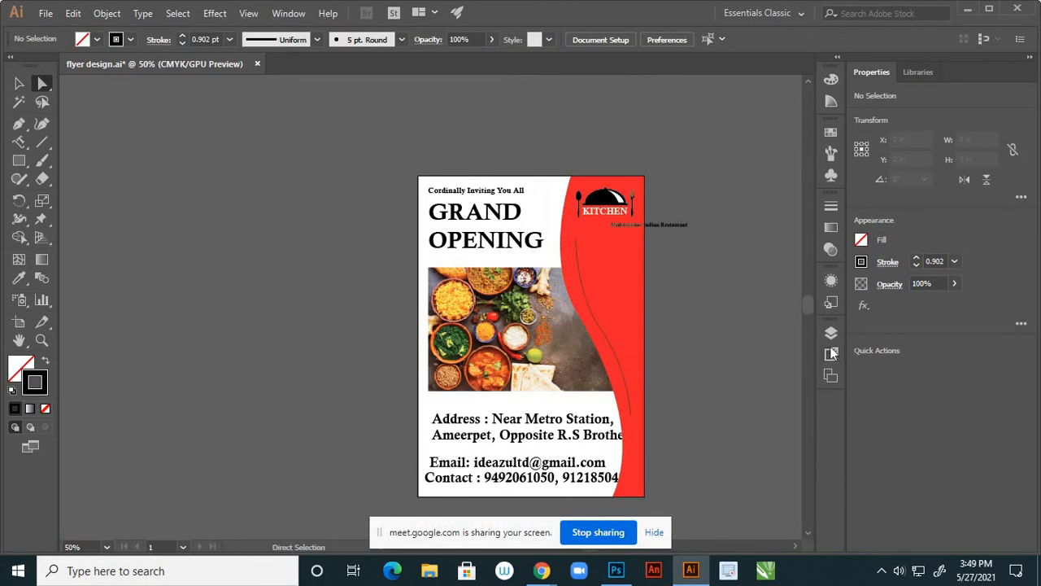
Start vertical type on the curved line at 24 pt and type 'M'
key("v")
left_click(601, 322)
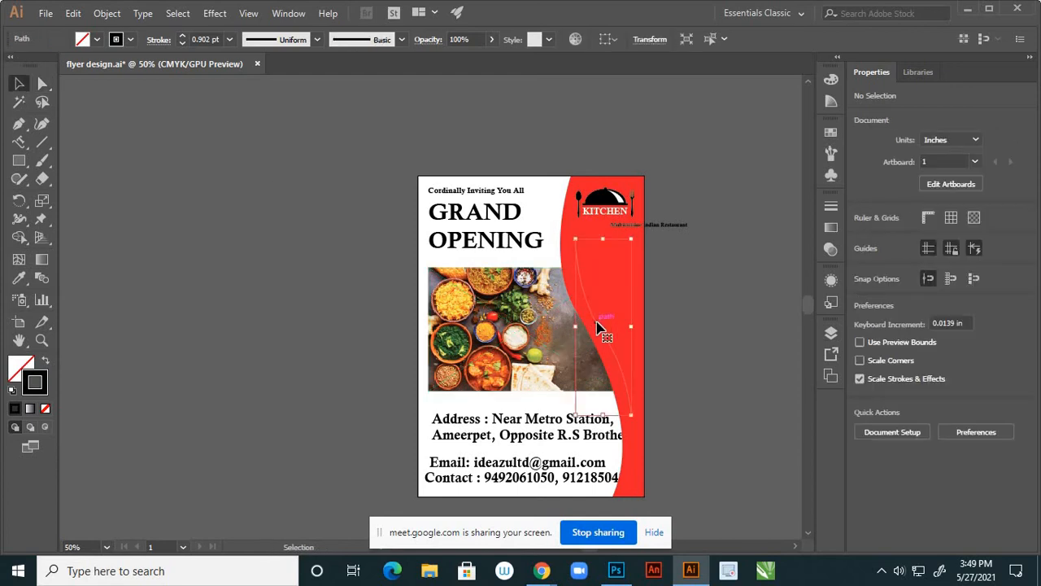
left_click(19, 141)
scroll(573, 246, "up", 1)
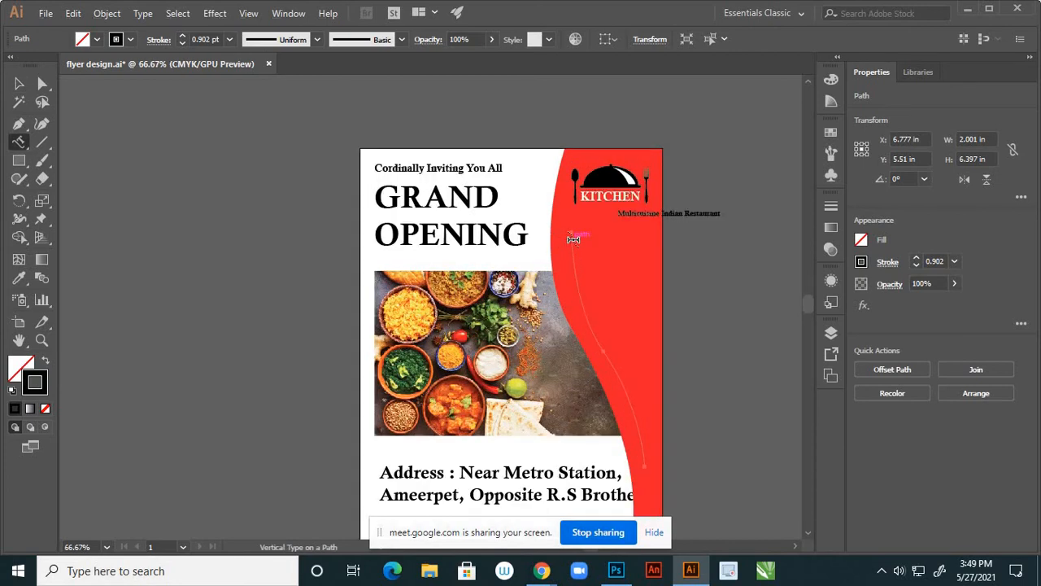
left_click(574, 238)
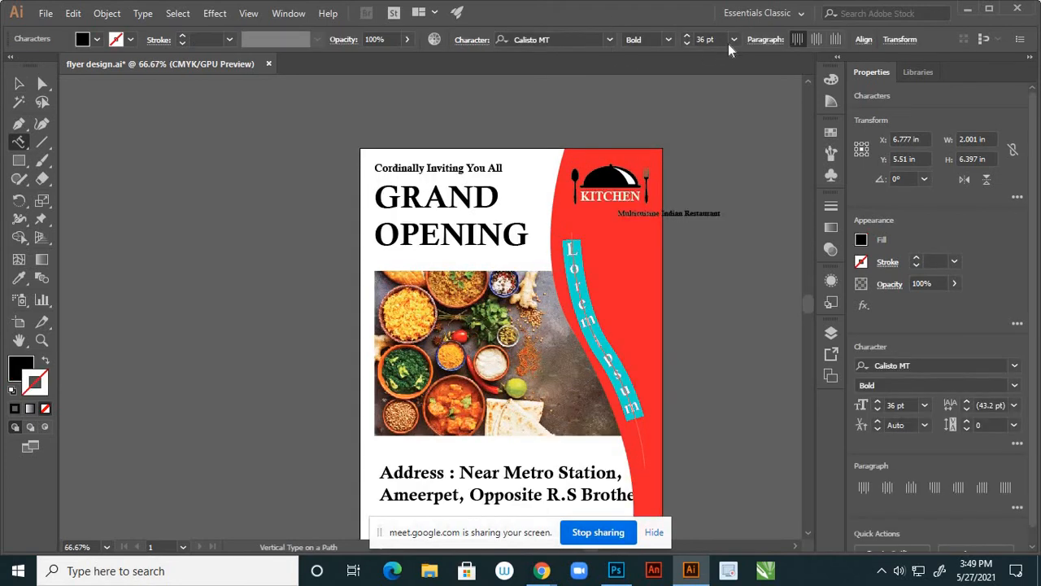
left_click(733, 40)
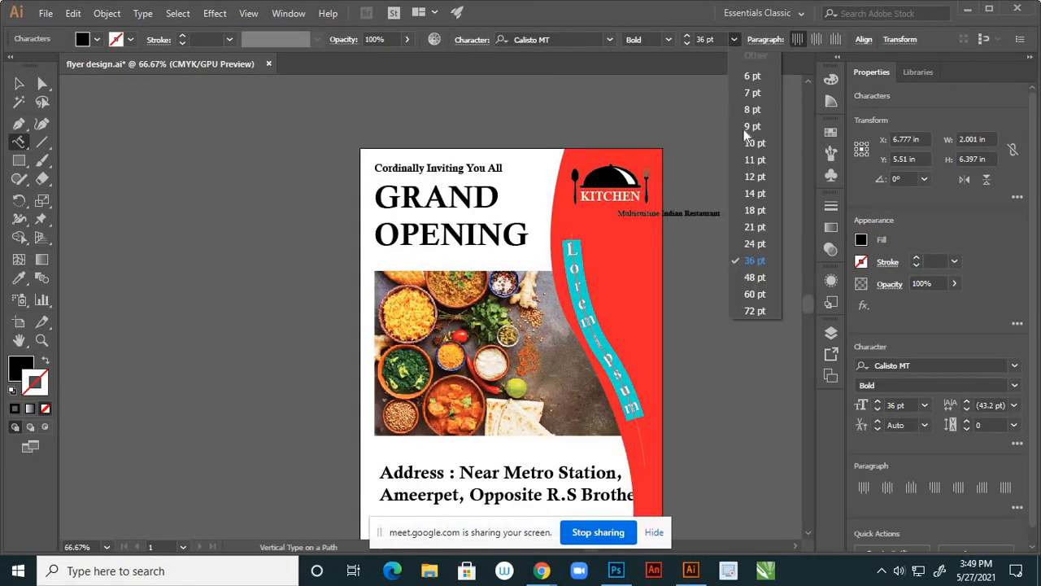
left_click(760, 241)
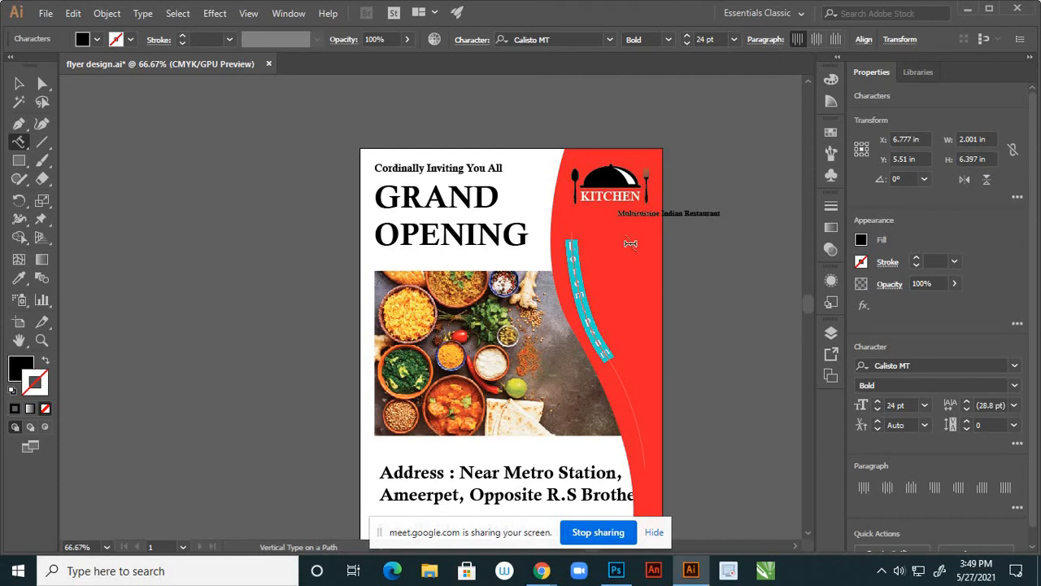
type("M")
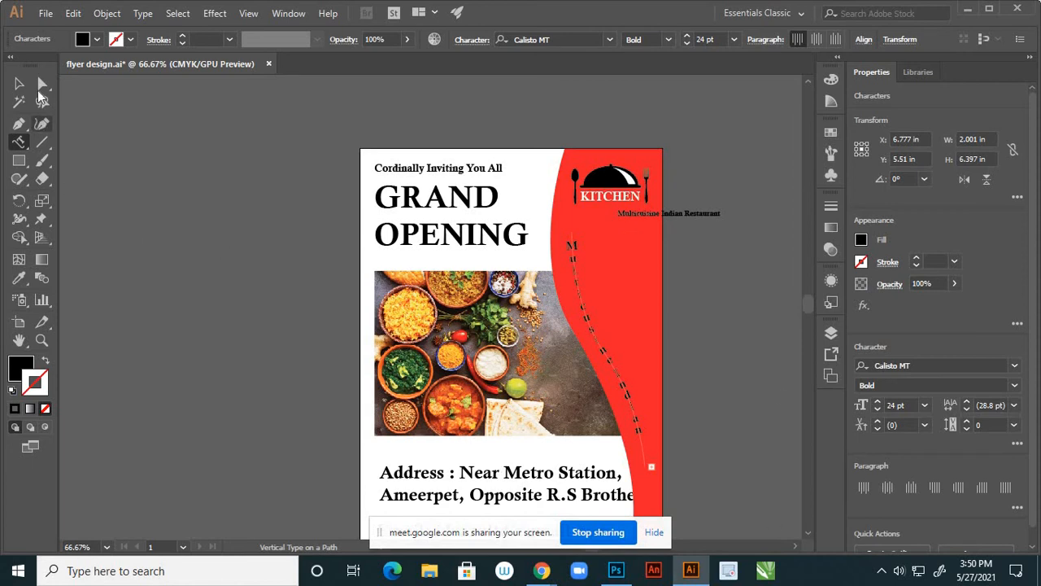
Extend the path text's span further down the curve to reveal the overflow
left_click(43, 84)
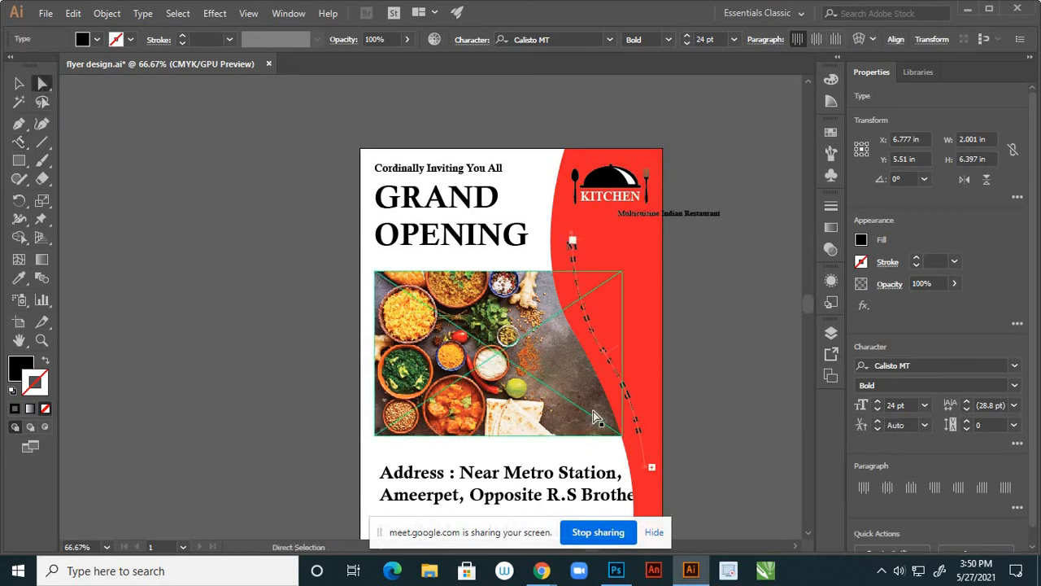
scroll(694, 290, "down", 2)
scroll(673, 408, "up", 2)
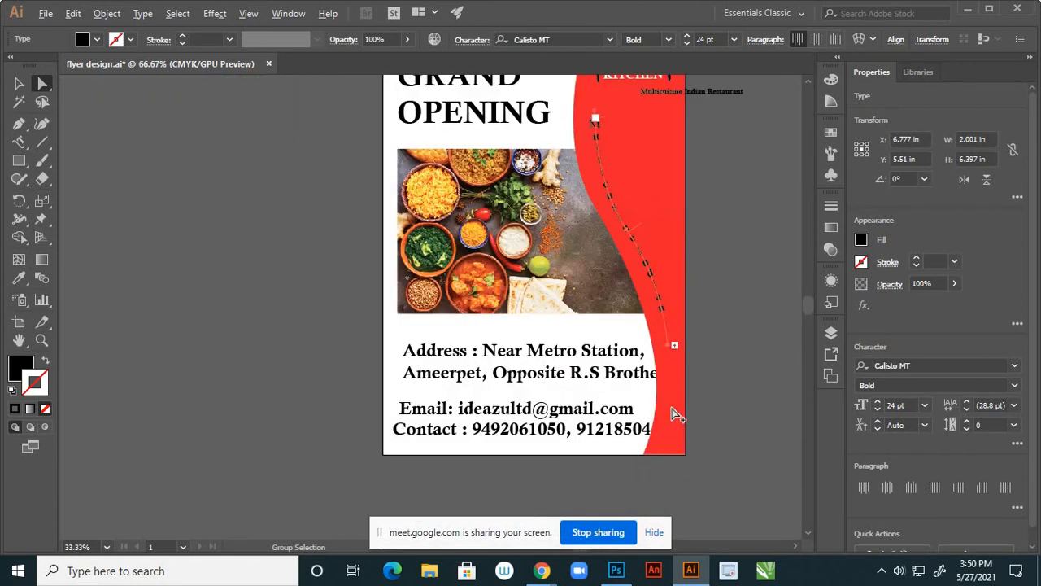
scroll(695, 367, "up", 2)
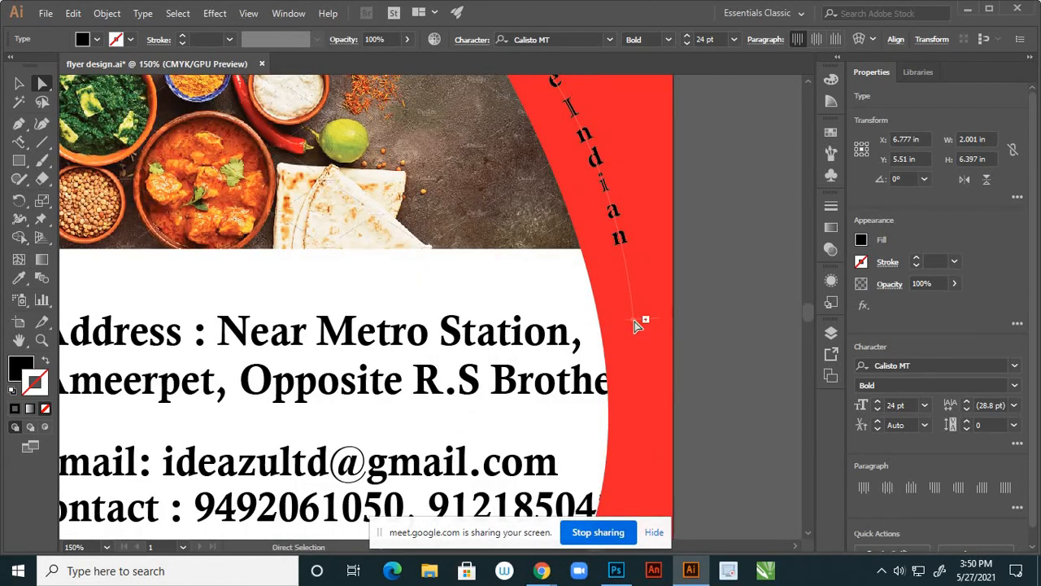
left_click_drag(634, 320, 643, 384)
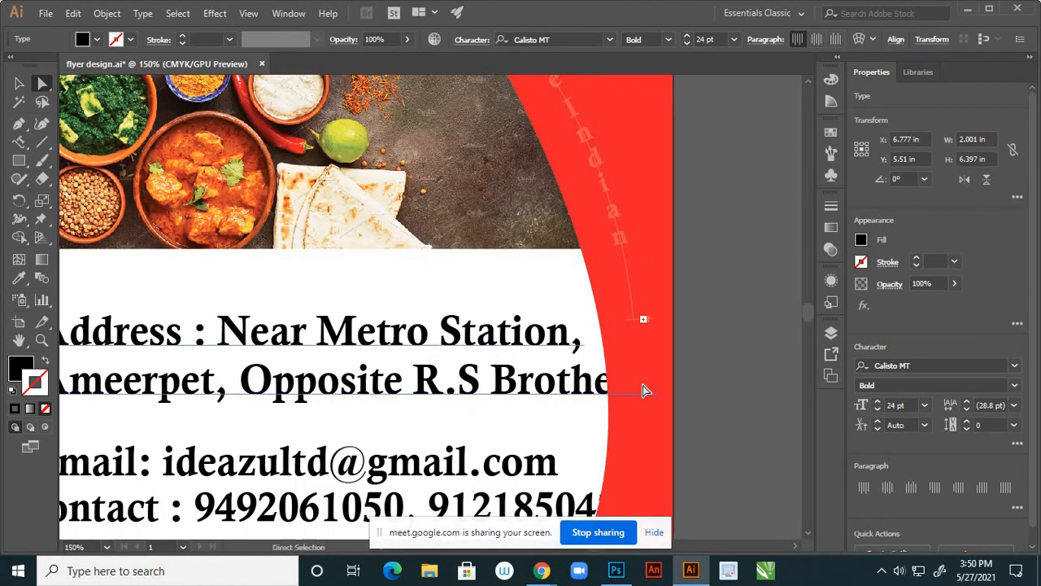
left_click_drag(633, 320, 655, 331)
left_click(644, 320)
left_click(643, 320)
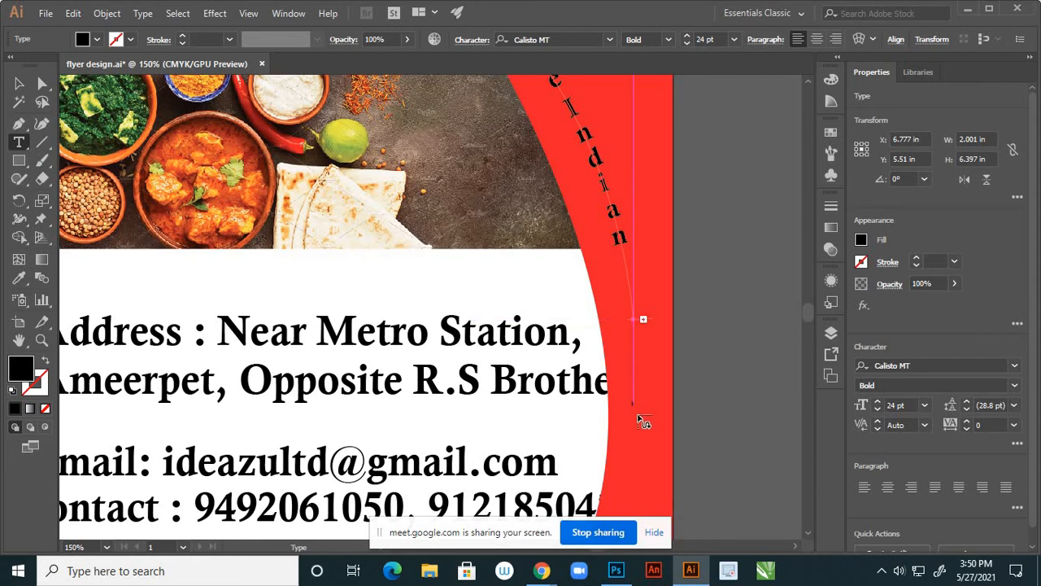
scroll(639, 434, "down", 3)
scroll(629, 326, "up", 2)
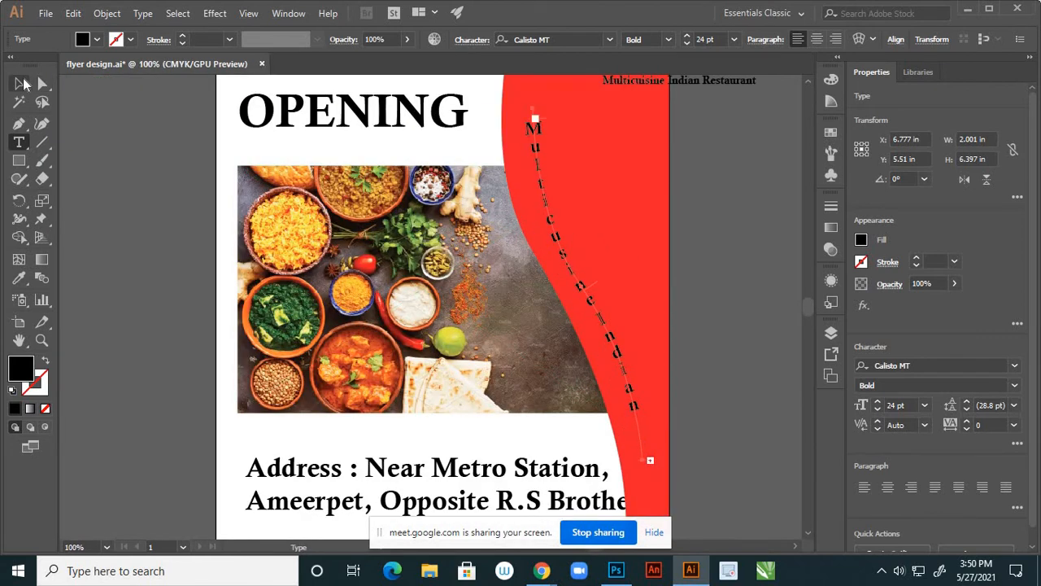
Set the path text size to 12 pt
left_click(19, 82)
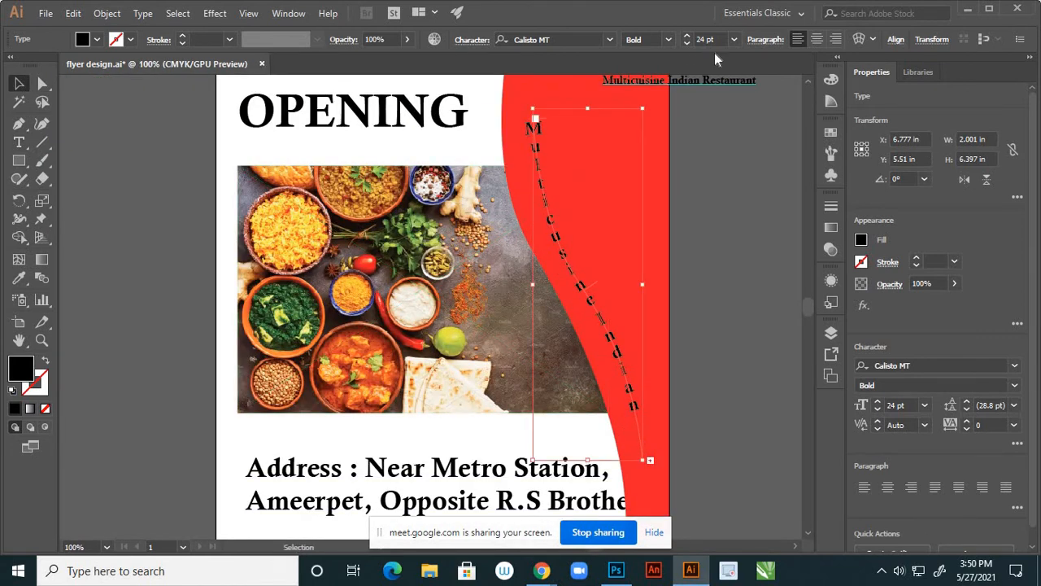
left_click(733, 43)
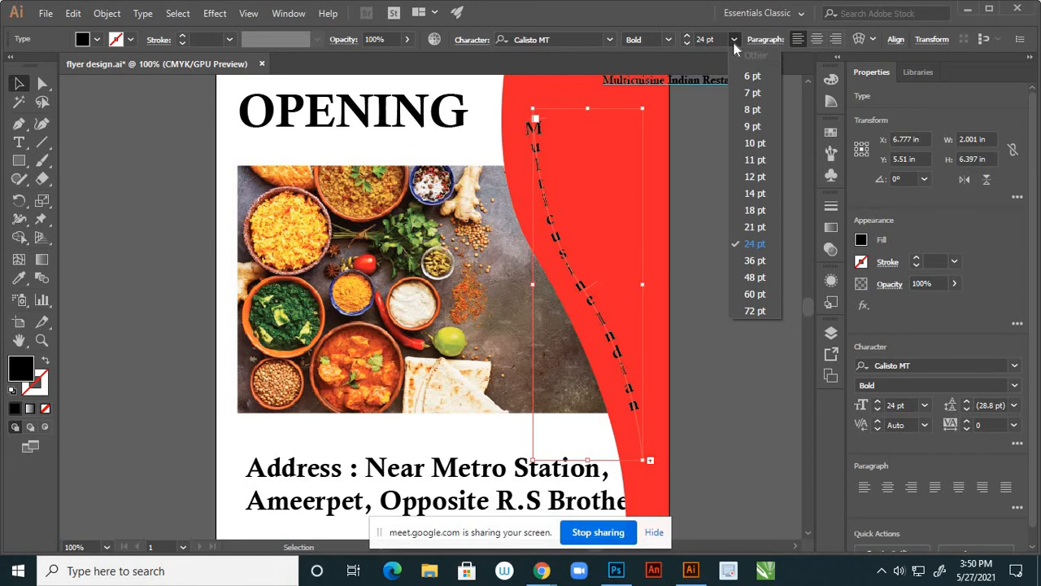
left_click(755, 179)
Fill the curved text with white (FFFFFF) via the Color Picker
left_click(698, 333)
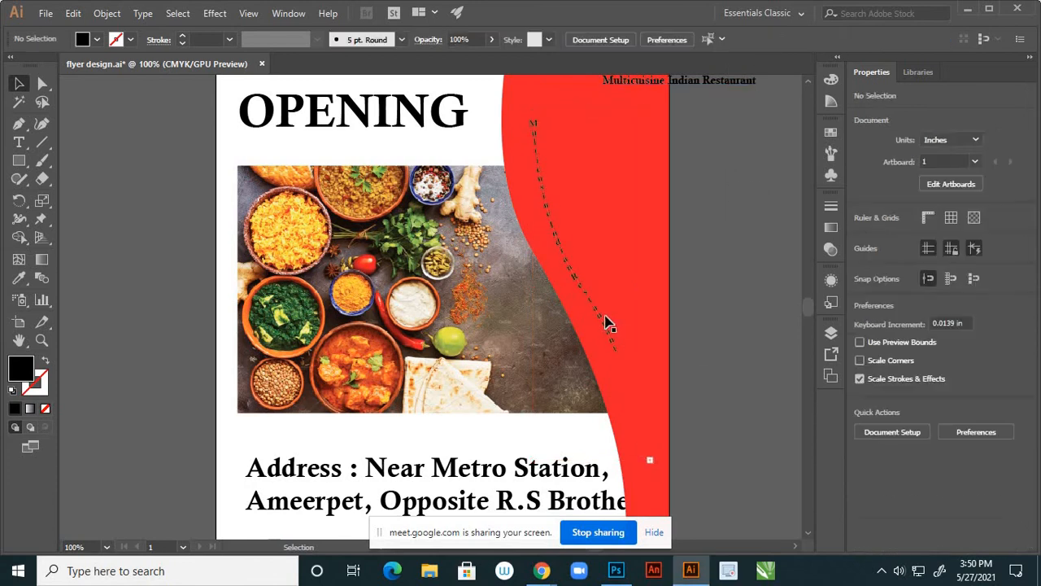
left_click(600, 312)
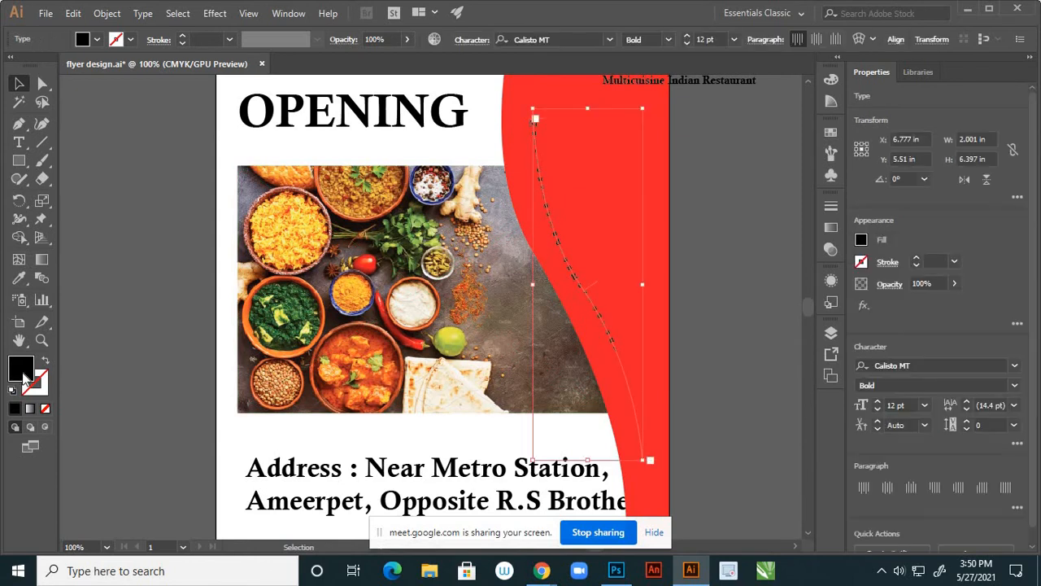
double_click(31, 376)
mouse_move(621, 321)
left_mouse_down()
mouse_move(643, 281)
mouse_move(613, 229)
left_mouse_up()
left_click(954, 240)
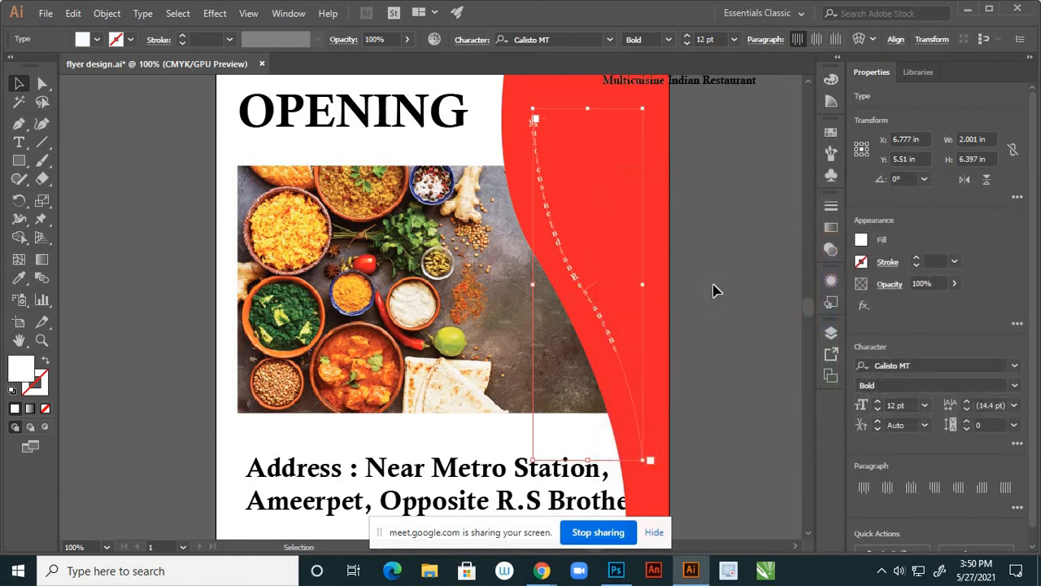
left_click(714, 290)
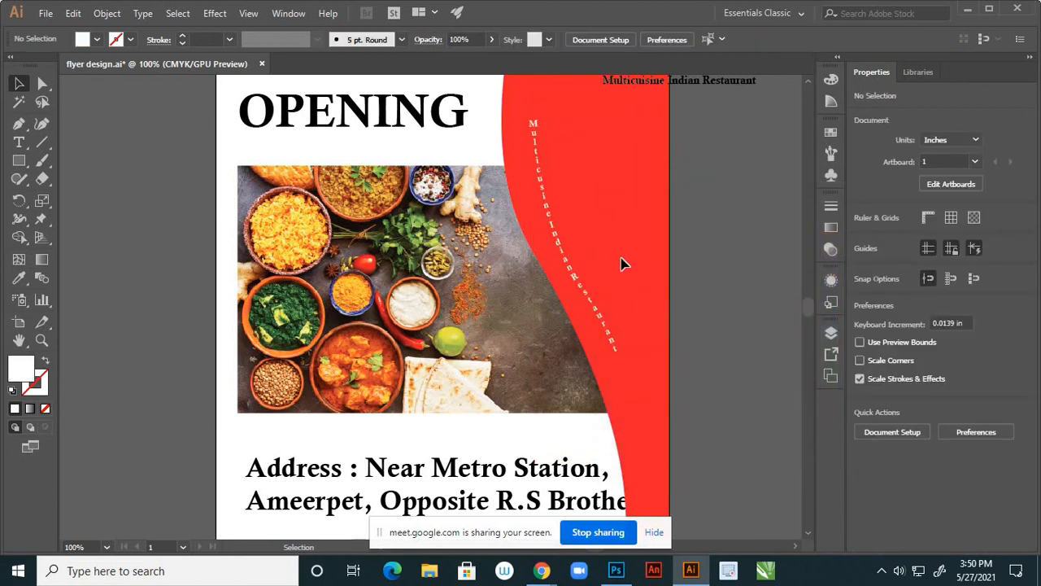
scroll(610, 265, "up", 2)
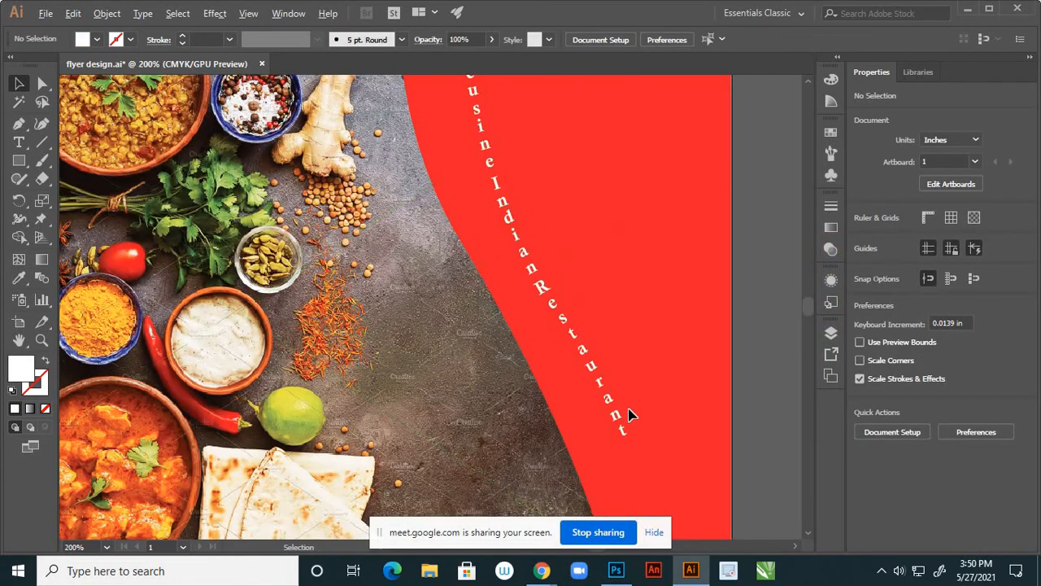
scroll(626, 406, "down", 2)
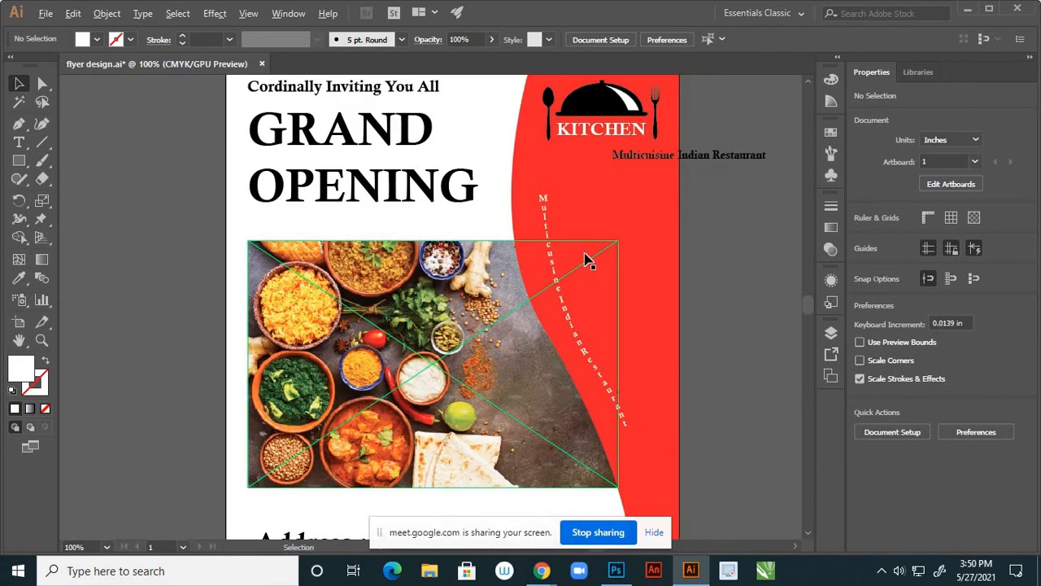
scroll(584, 259, "up", 2)
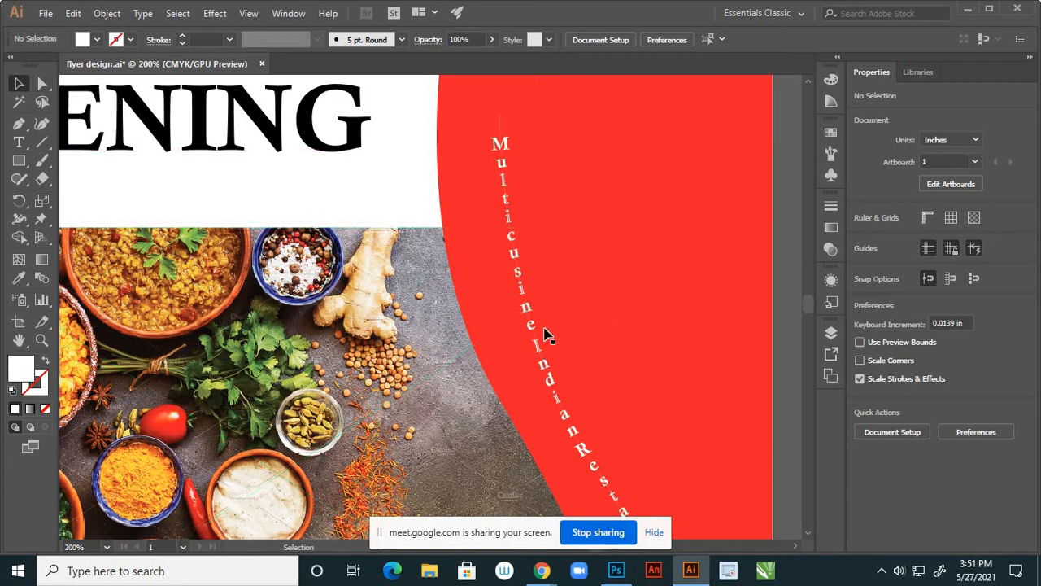
Insert a space between 'Indian' and 'Restaurant' in the vertical path text
left_click(20, 145)
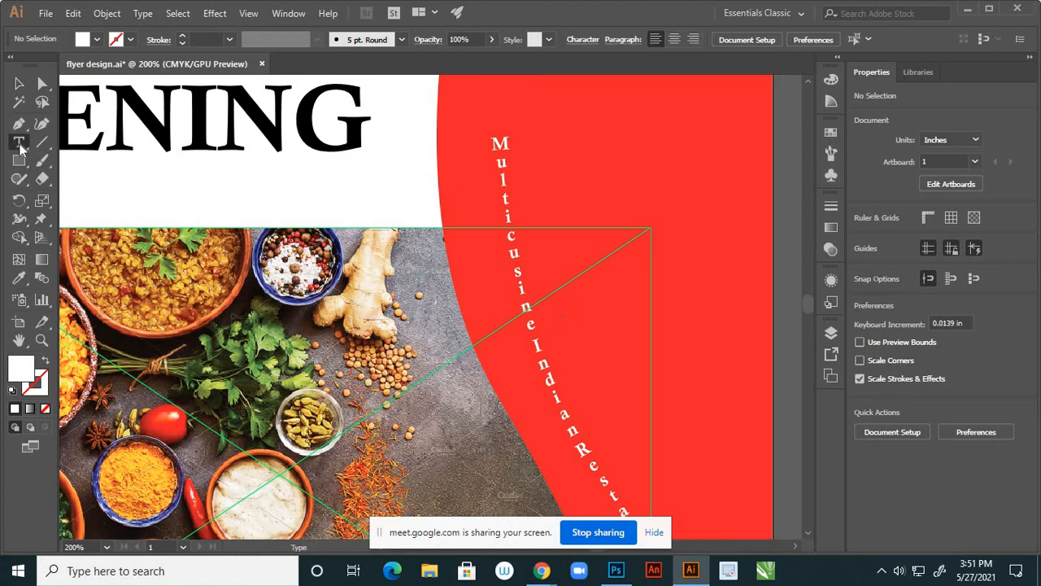
left_click(25, 146)
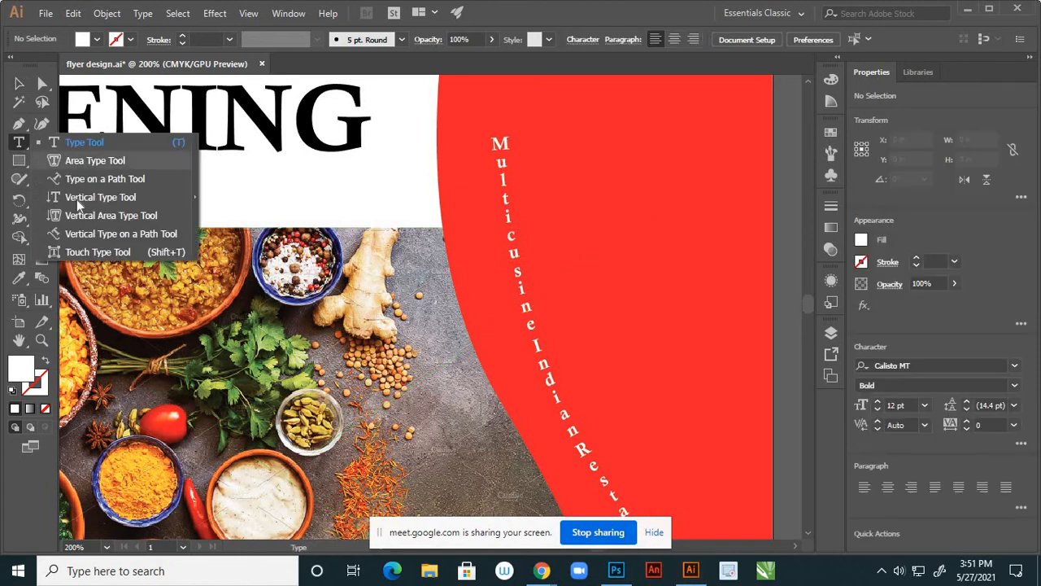
left_click(95, 235)
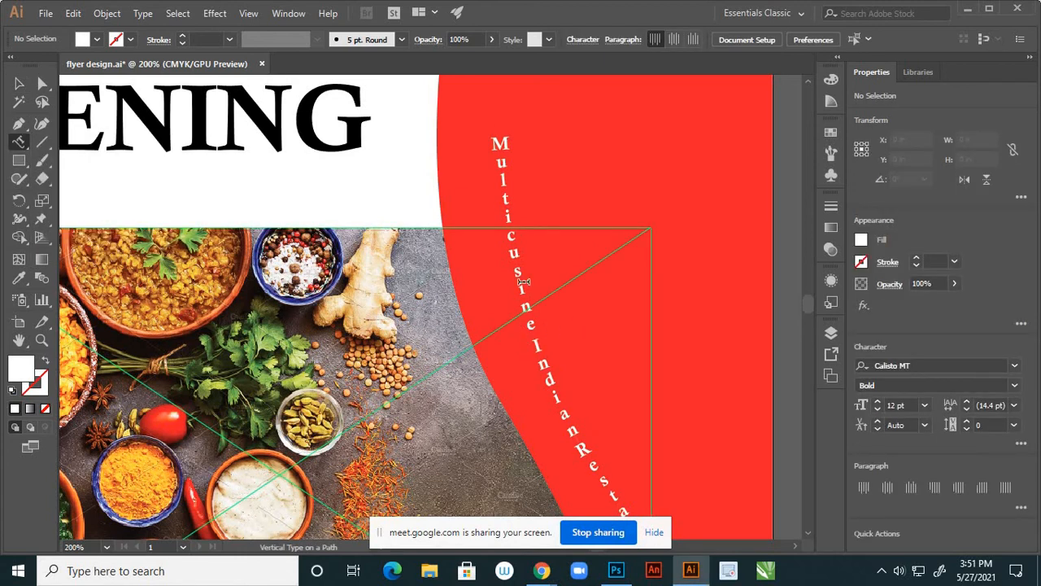
left_click(535, 341)
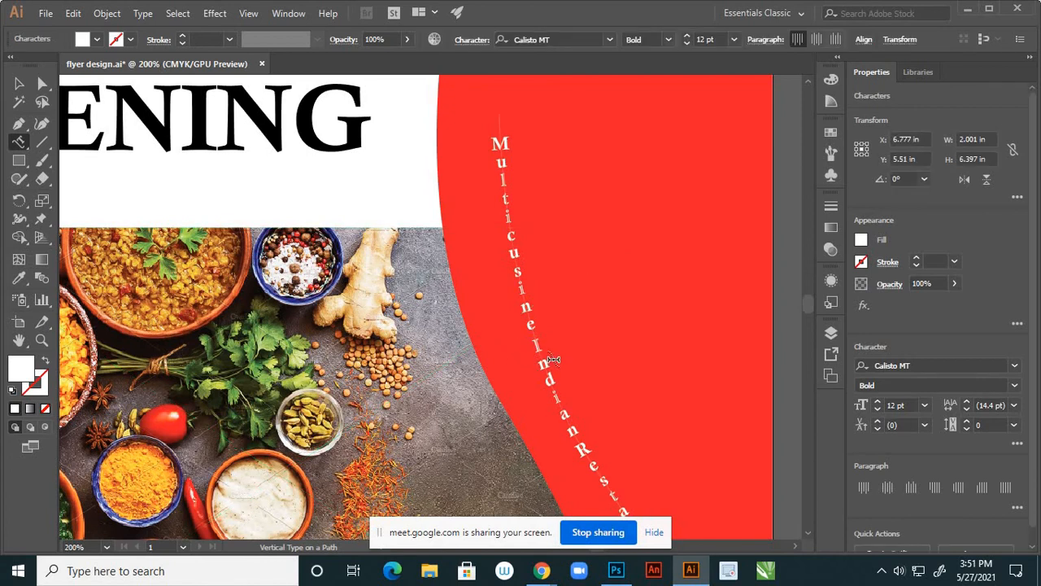
scroll(558, 261, "down", 2)
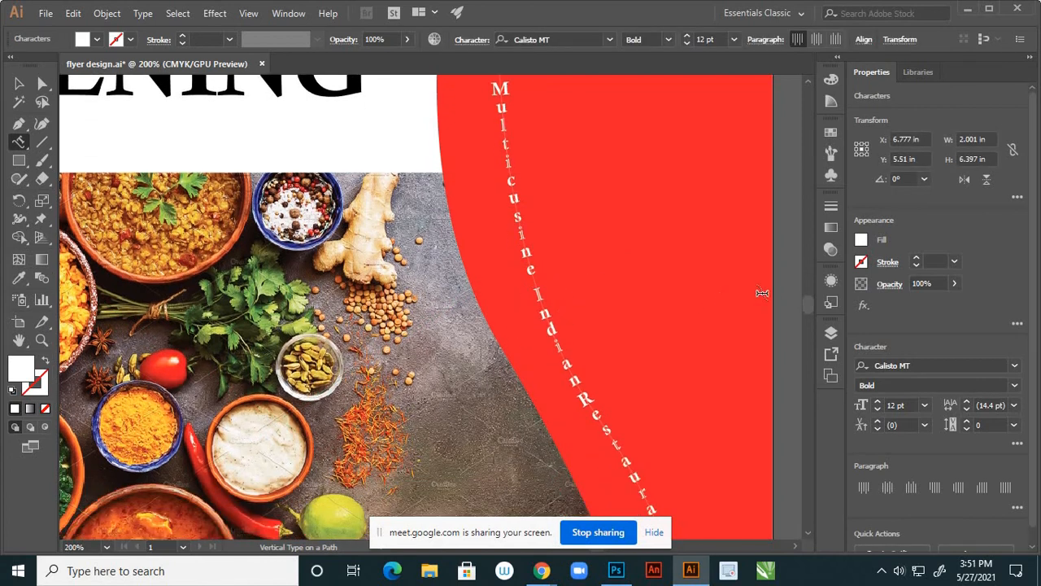
scroll(808, 305, "down", 5)
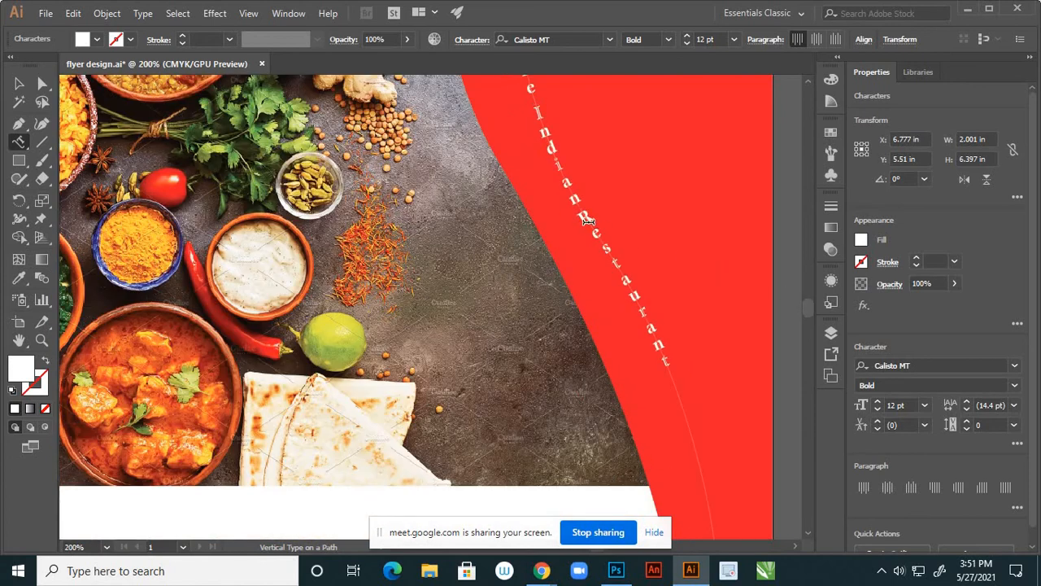
left_click(580, 213)
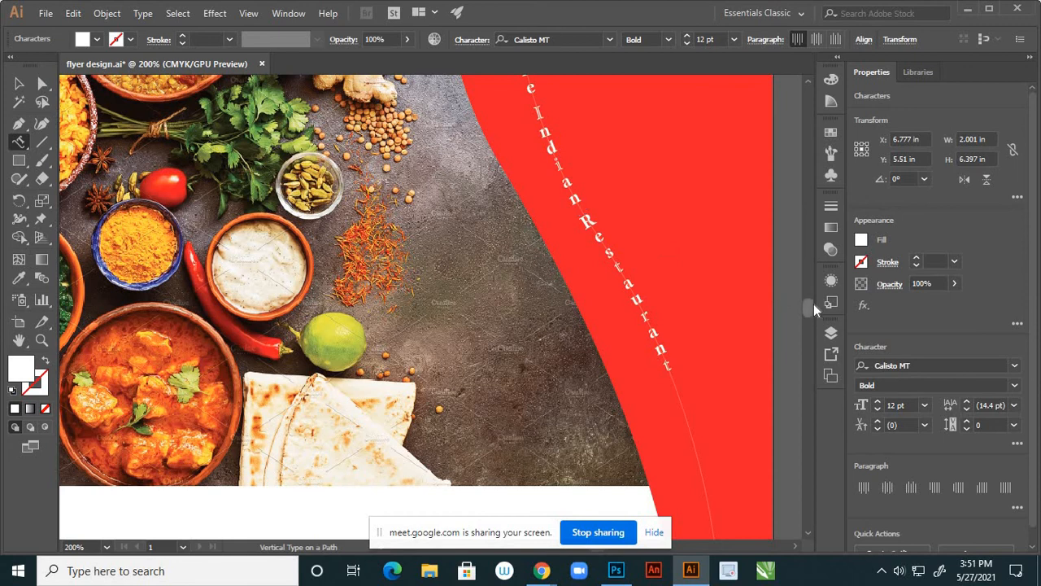
scroll(813, 303, "up", 8)
scroll(812, 300, "down", 3)
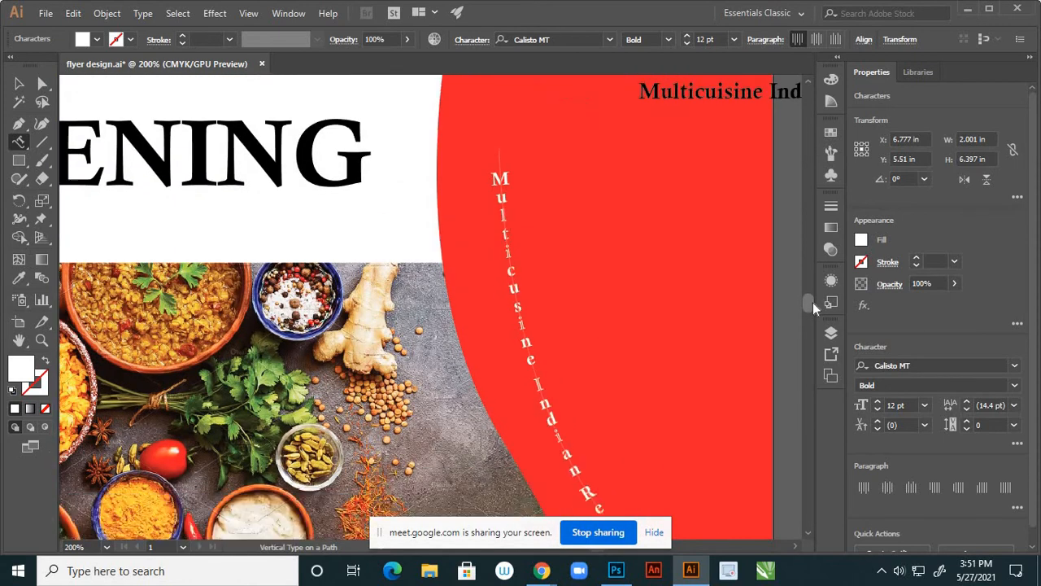
left_click(20, 84)
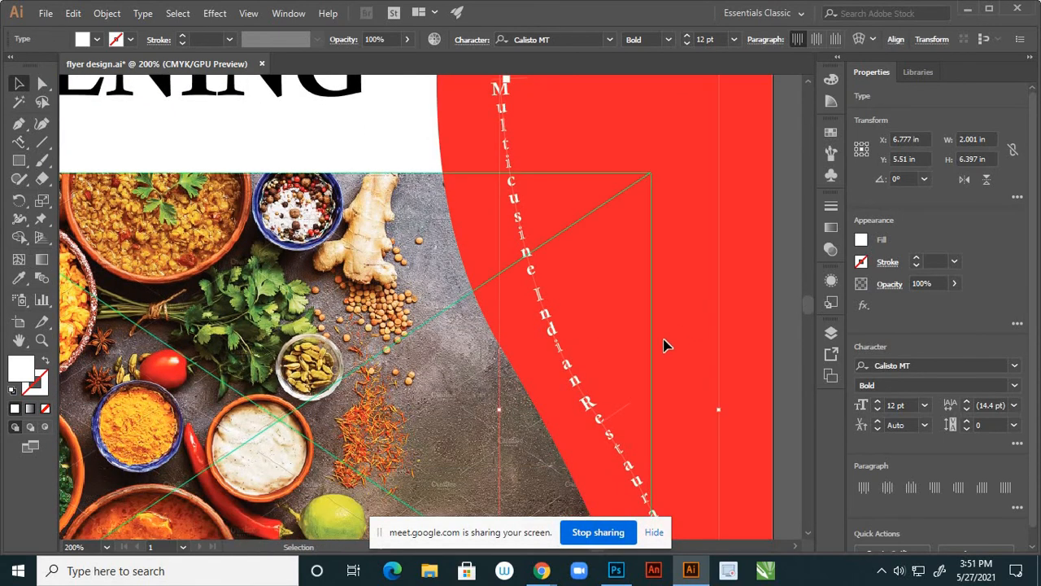
scroll(644, 340, "down", 2)
left_click(739, 327)
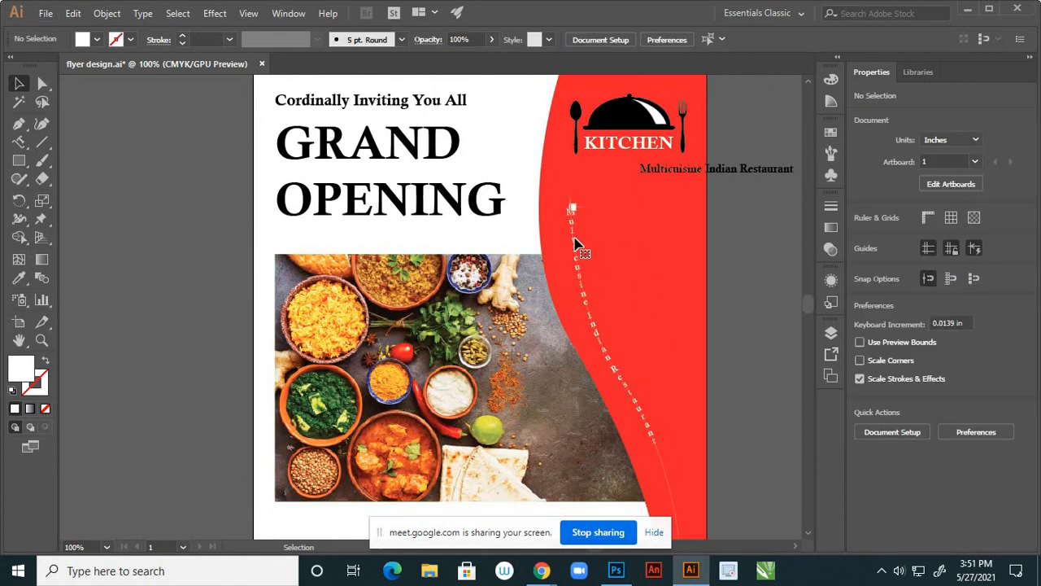
With Group Selection, nudge the vertical curved restaurant text slightly to the left
left_click(574, 213)
left_click(44, 85)
left_click_drag(45, 87, 89, 98)
scroll(584, 210, "up", 3)
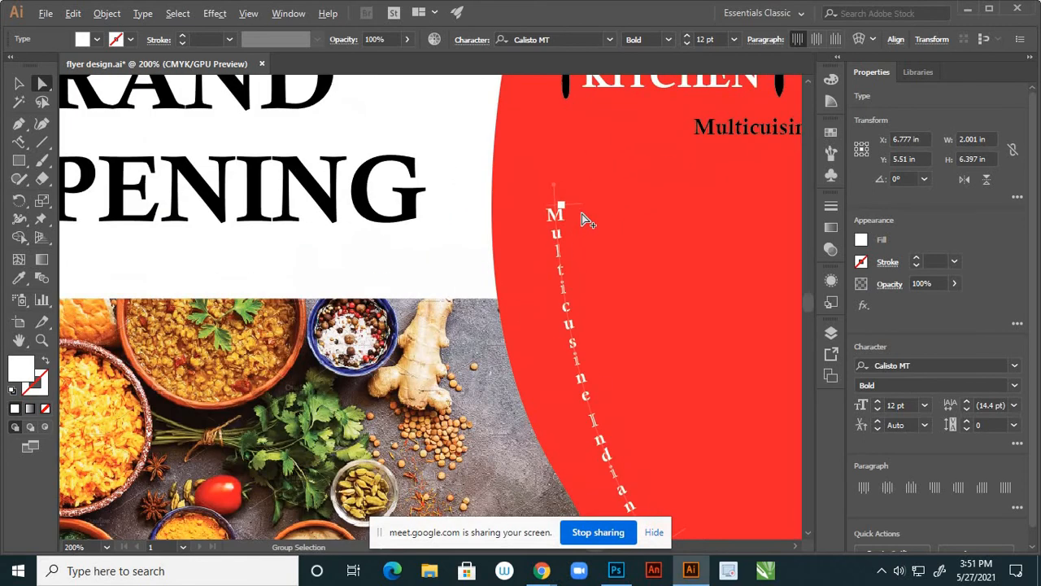
left_click(541, 169)
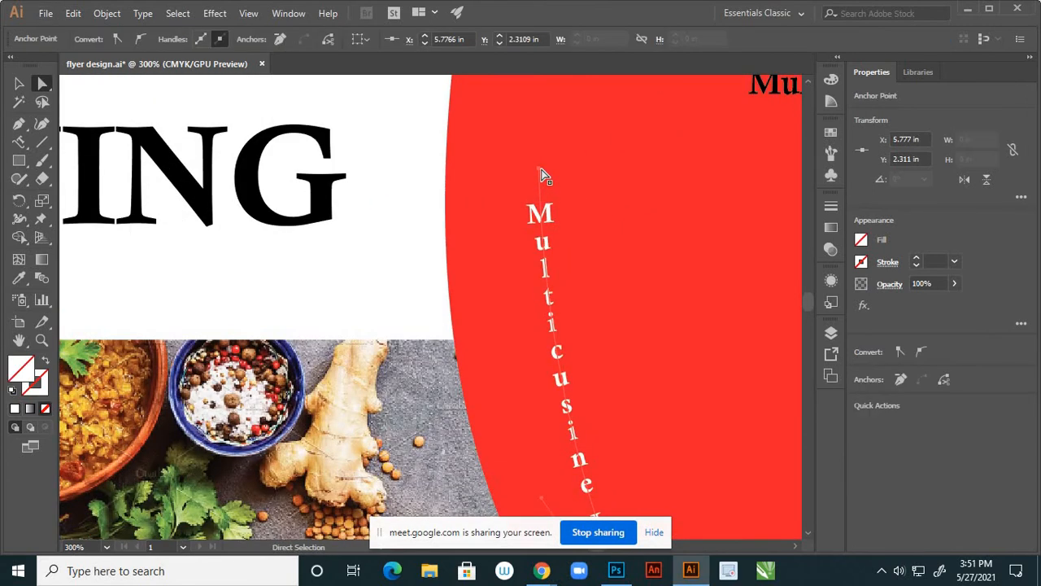
left_click(563, 199)
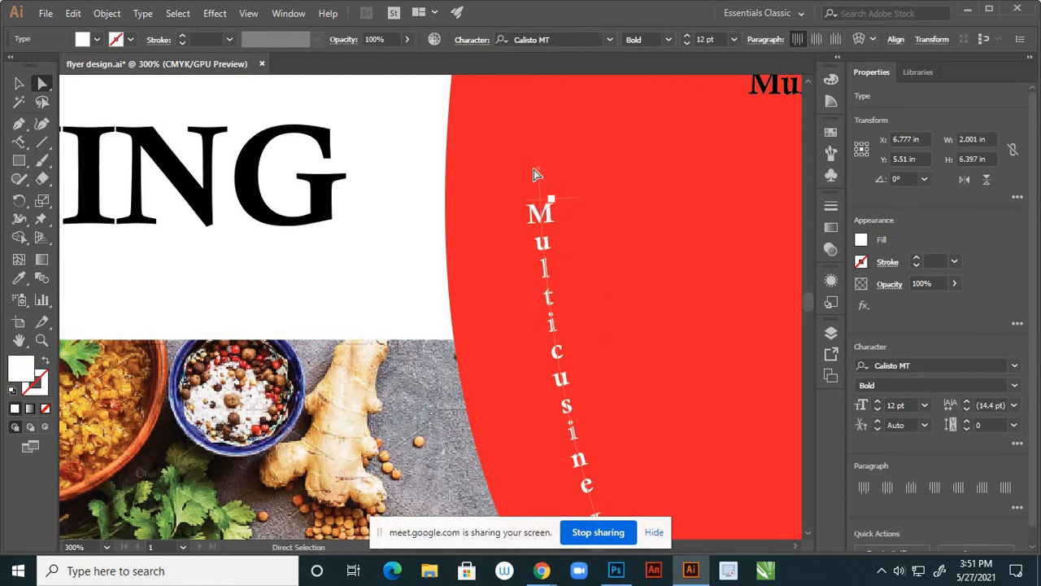
left_click_drag(539, 170, 526, 172)
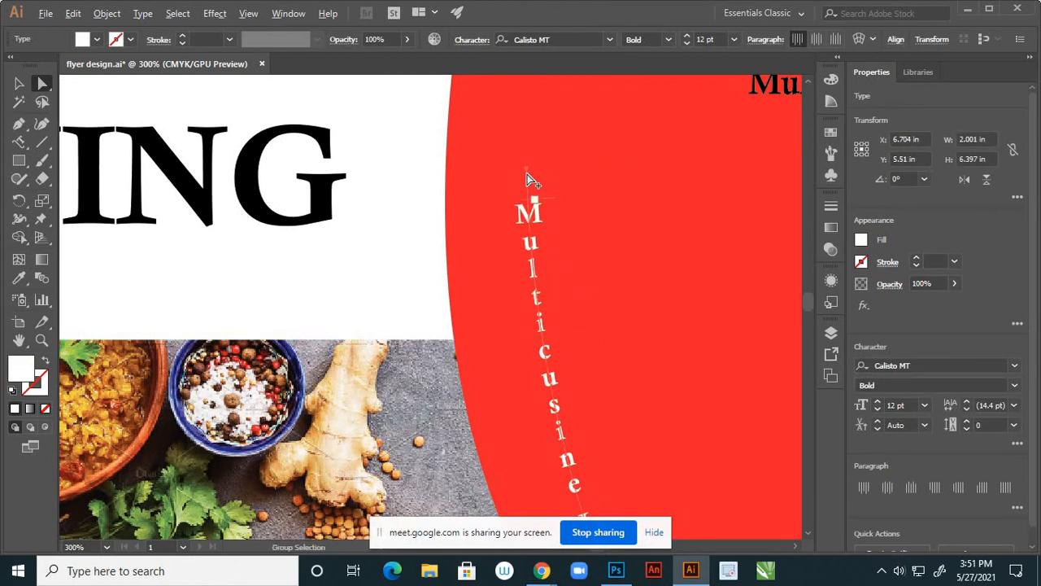
scroll(527, 180, "down", 3)
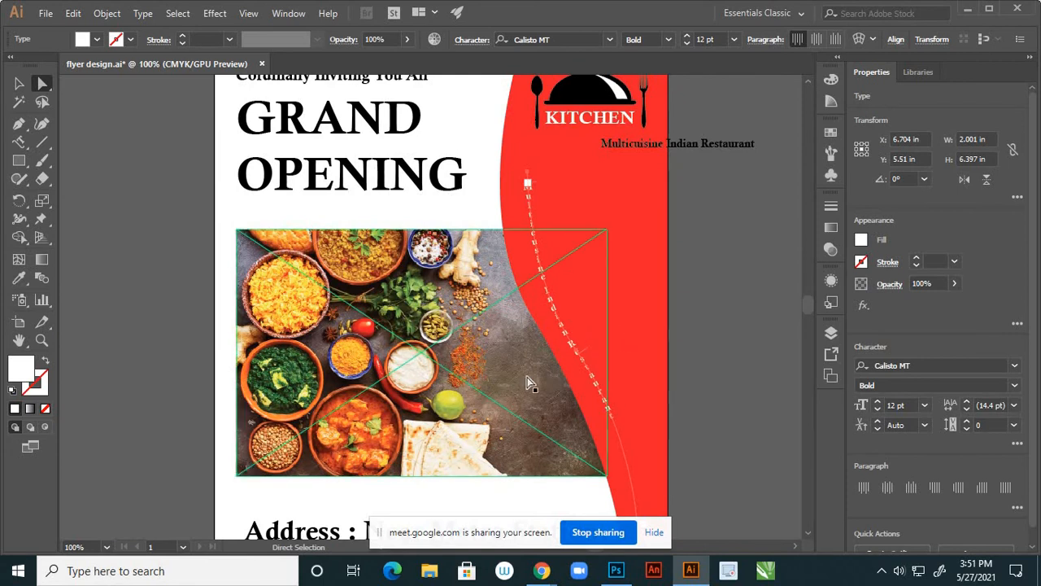
Lock the food photo's sublayer in the Layers panel so it can't move
left_click(831, 332)
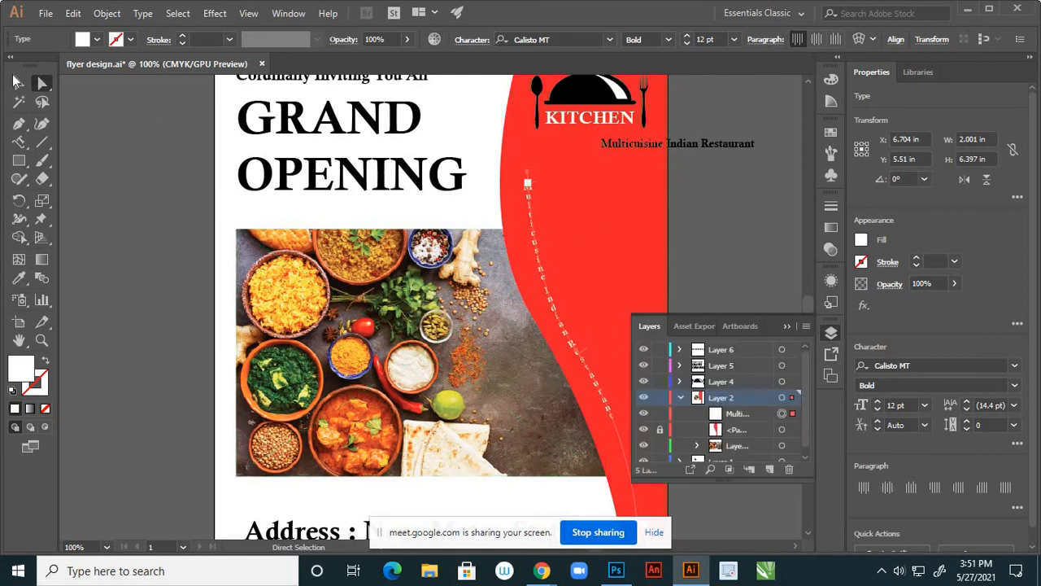
left_click(18, 83)
left_click(498, 375)
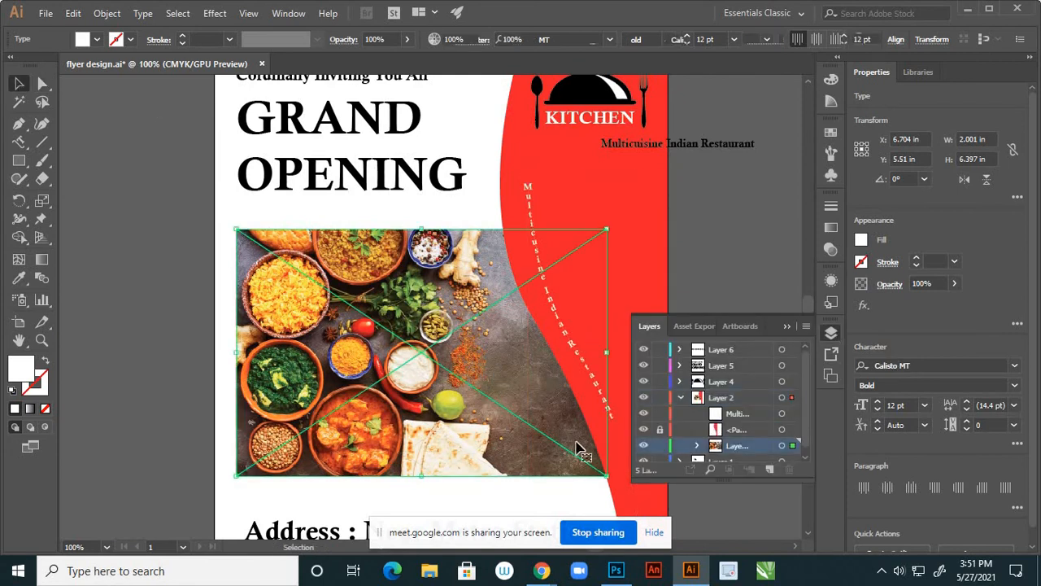
left_click(660, 445)
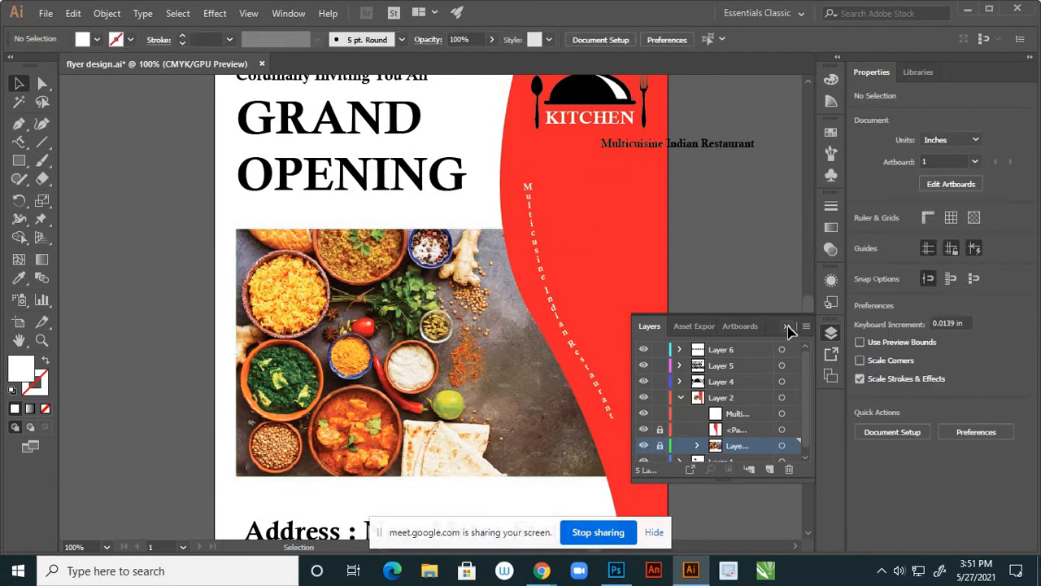
left_click(786, 326)
Reselect the curved restaurant text to check its new position on the red panel
left_click(518, 350)
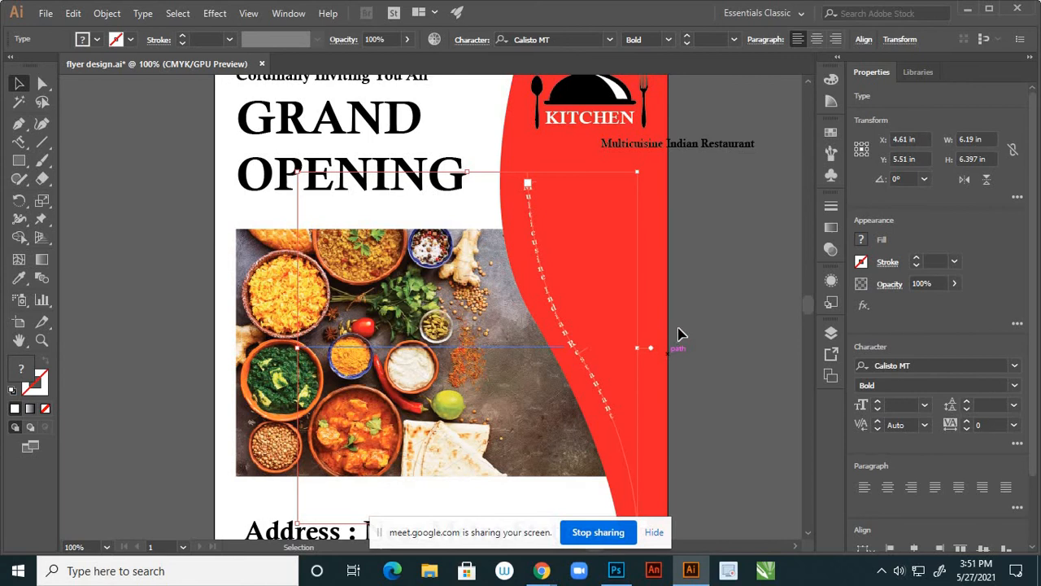
left_click(633, 317)
scroll(582, 305, "up", 2)
left_click(525, 317)
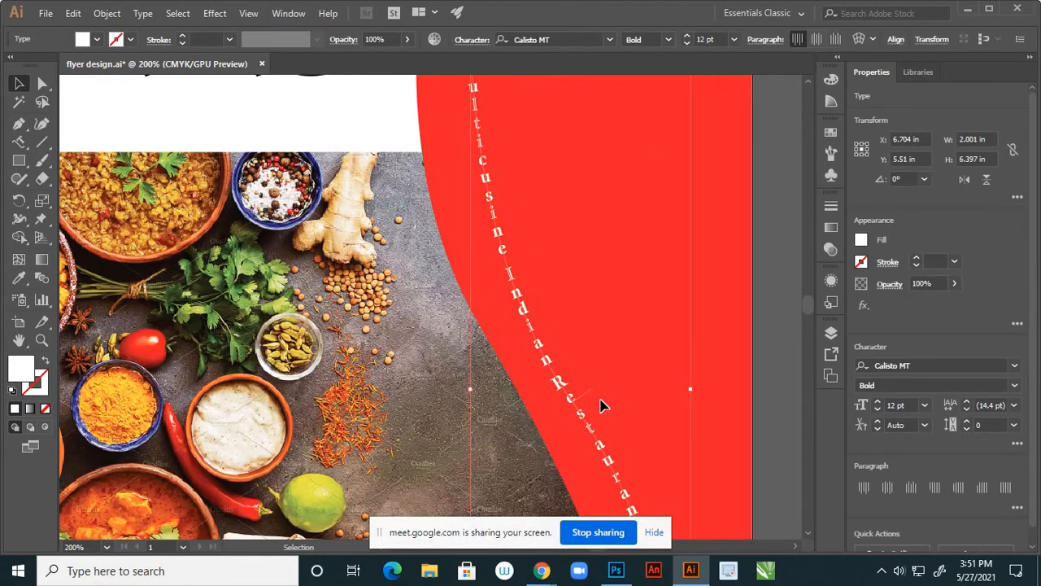
scroll(591, 383, "down", 5)
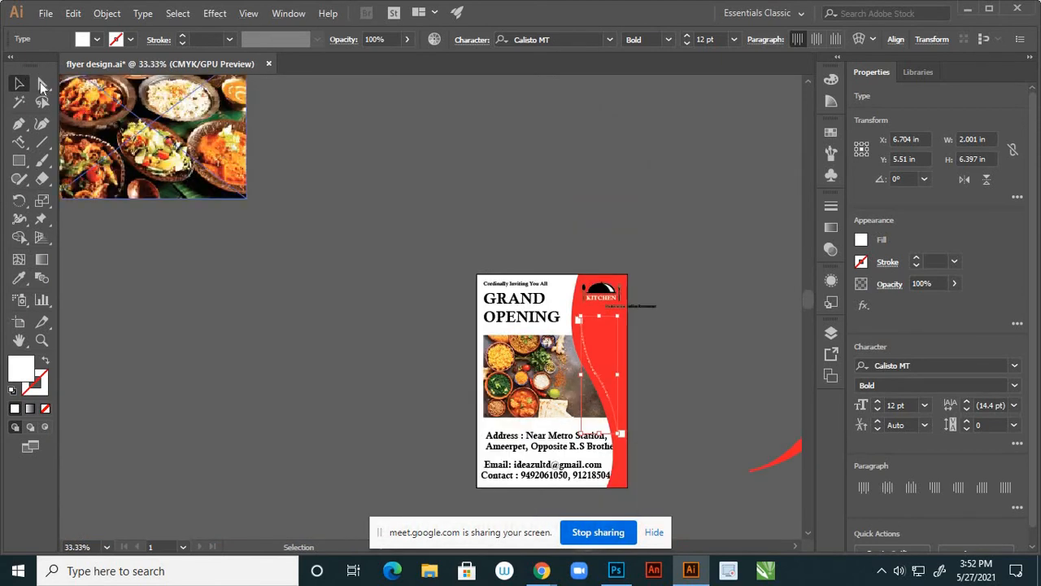
With Direct Selection, drag the text path's segment to reshape the curve
left_click(42, 83)
scroll(570, 372, "up", 3)
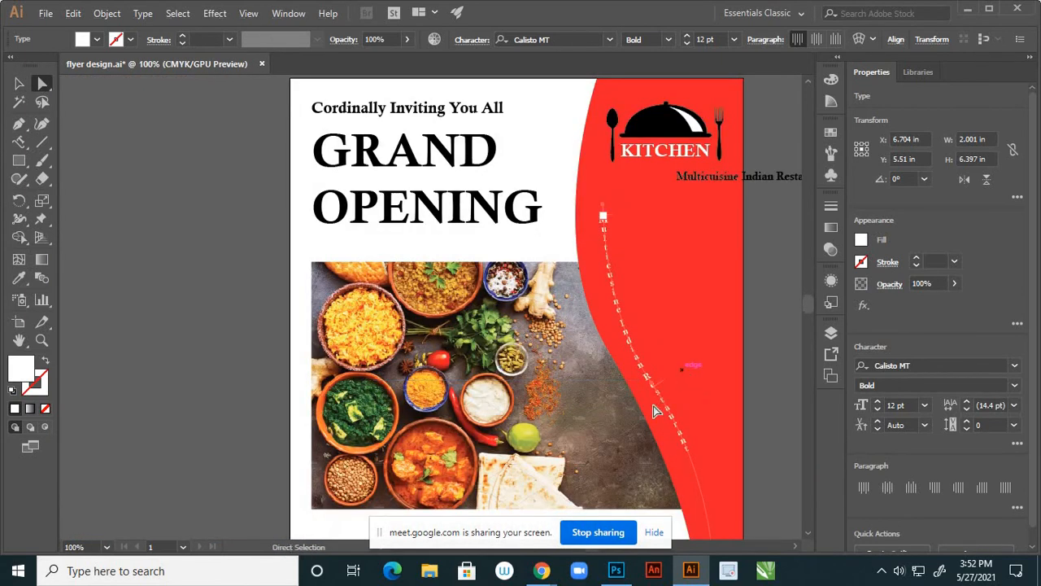
left_click(603, 207)
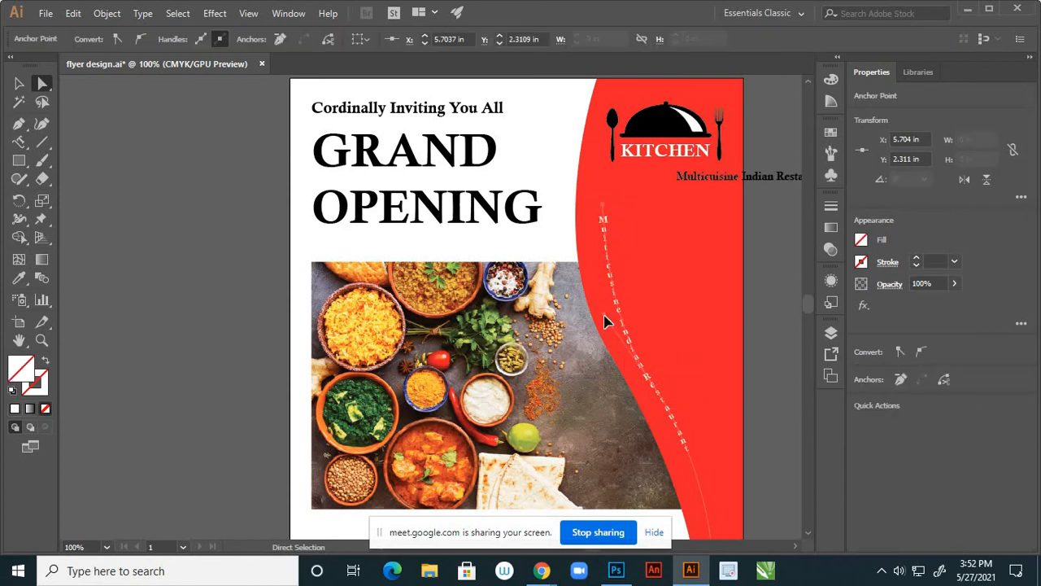
left_click_drag(604, 322, 595, 306)
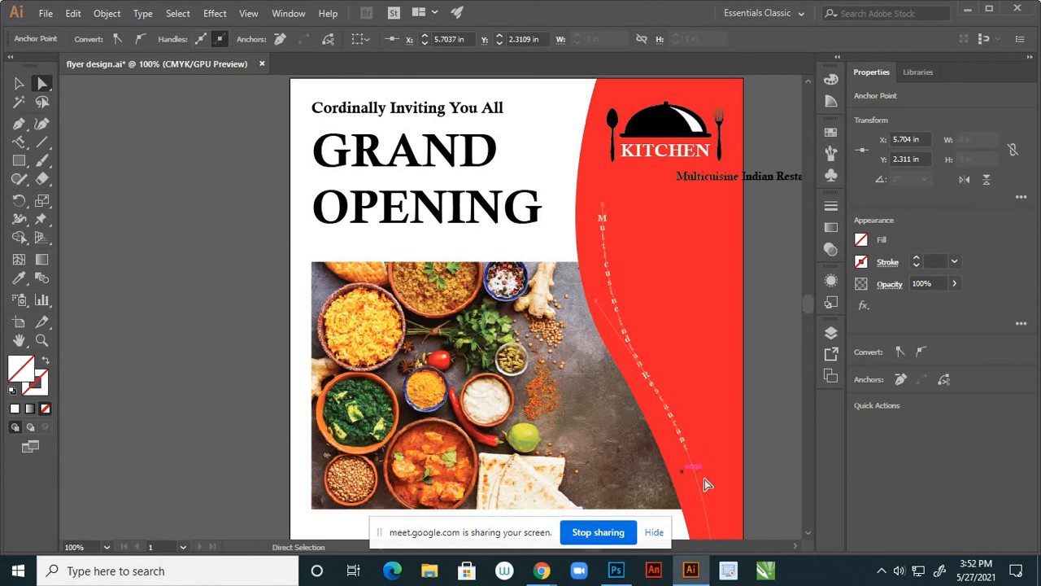
Pull the path's bottom endpoint upward, then select the text and open its font size choices
left_click(631, 393)
scroll(643, 330, "down", 1)
scroll(691, 428, "up", 1)
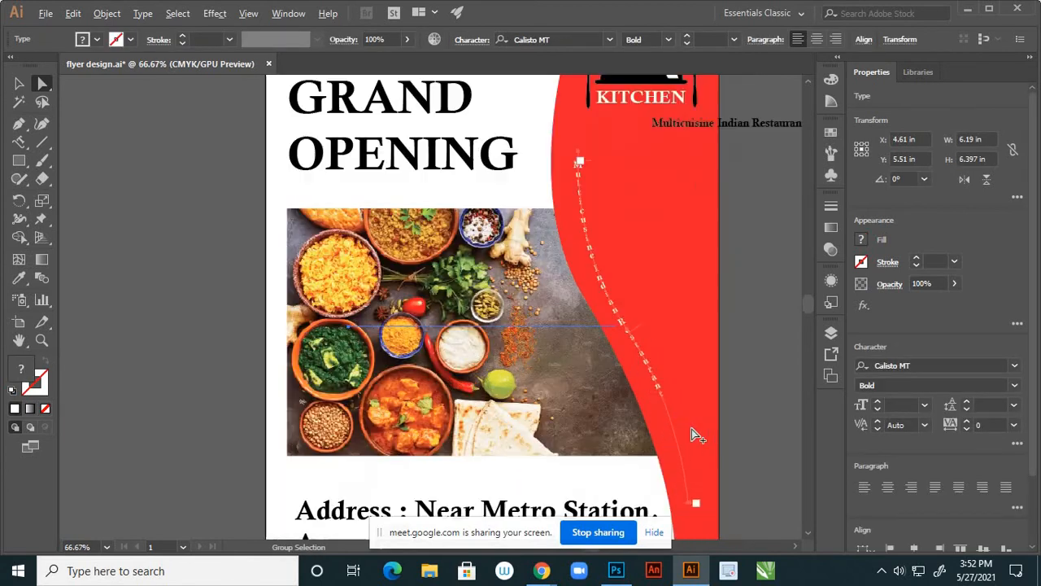
scroll(691, 429, "down", 1)
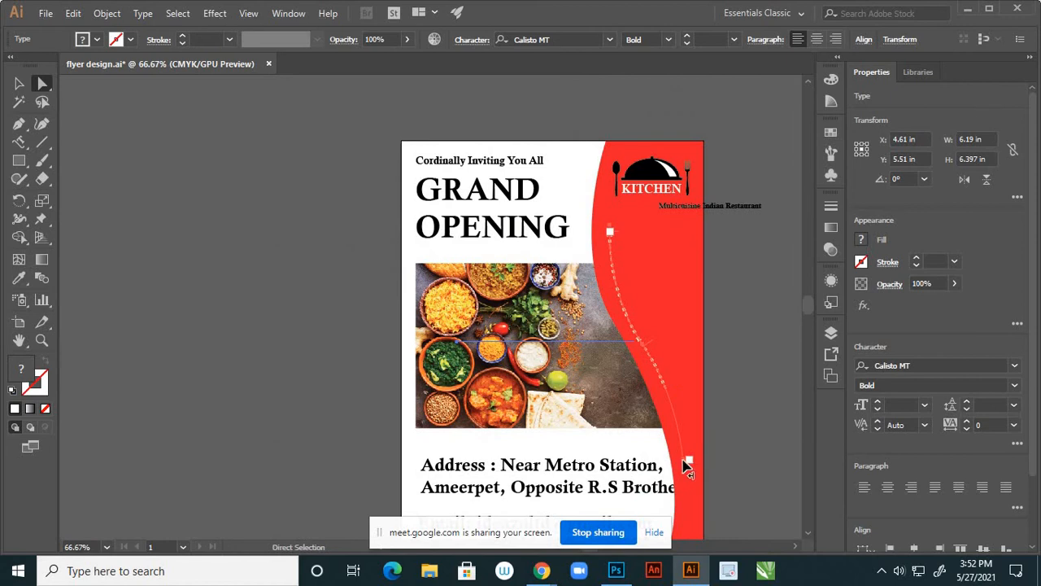
left_click_drag(685, 464, 680, 420)
scroll(671, 360, "up", 2)
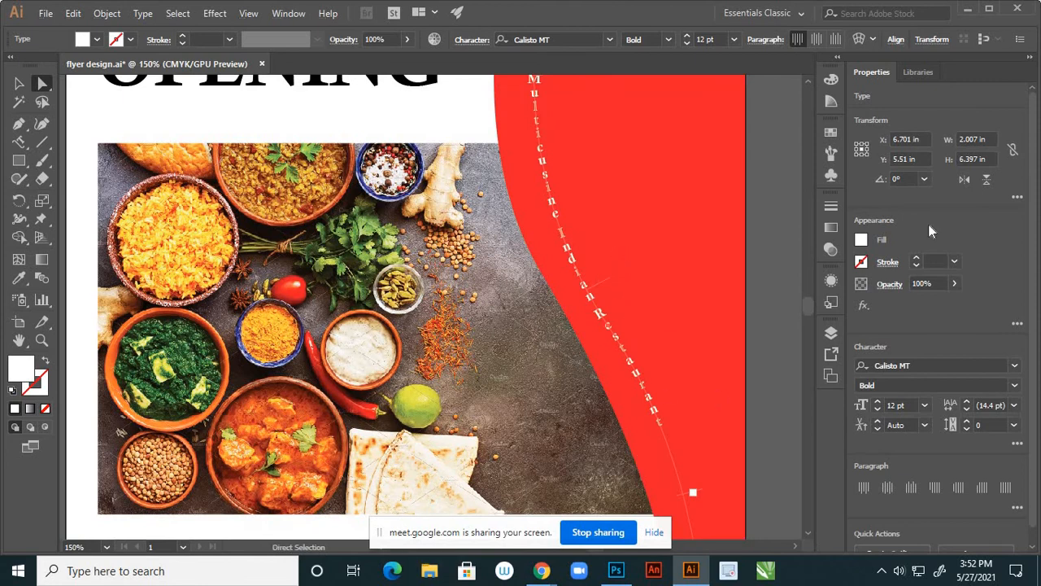
left_click(20, 84)
left_click(734, 41)
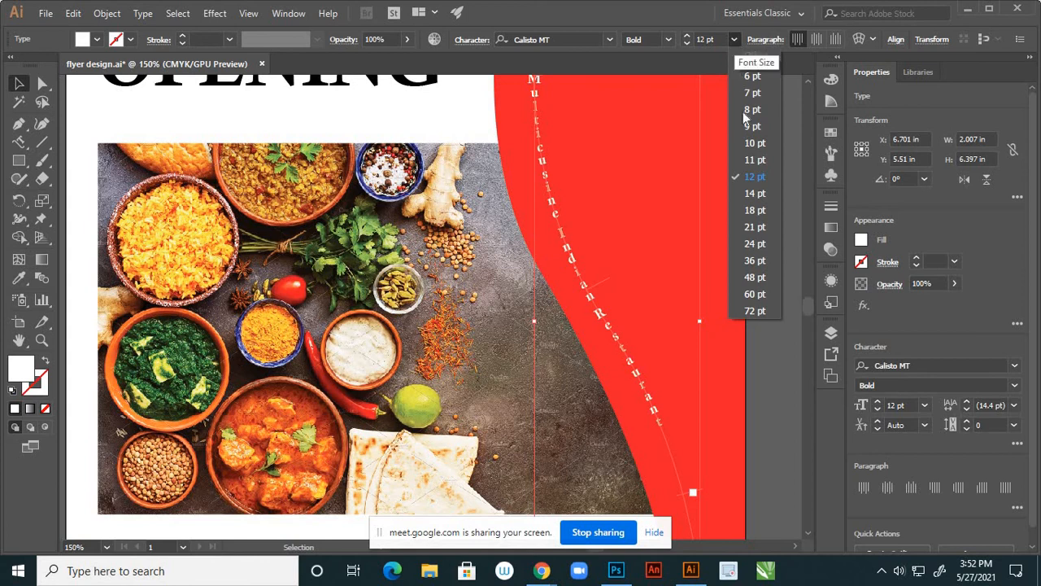
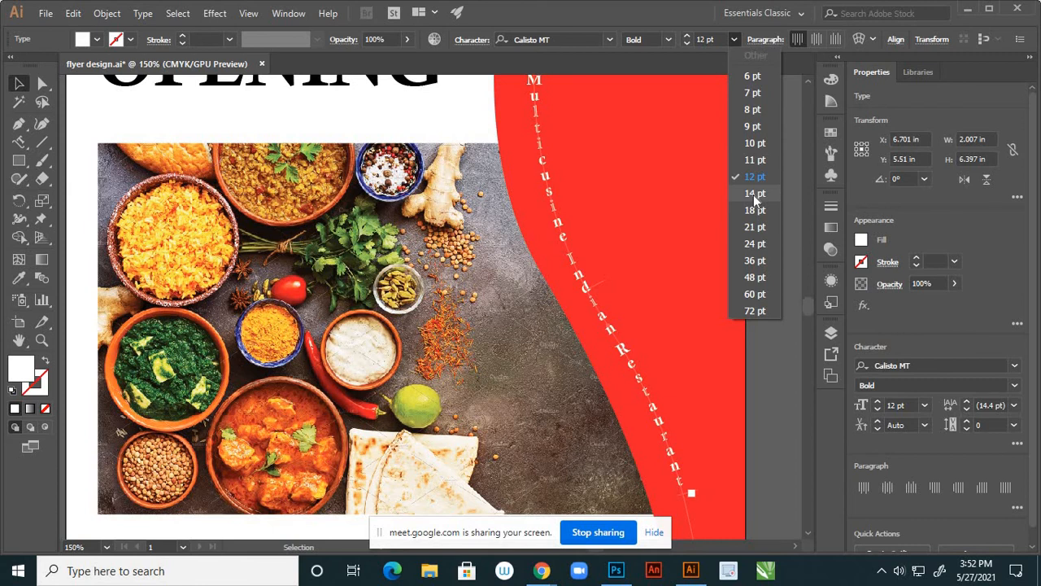
Set the curved restaurant-name text to 16 pt
left_click(690, 40)
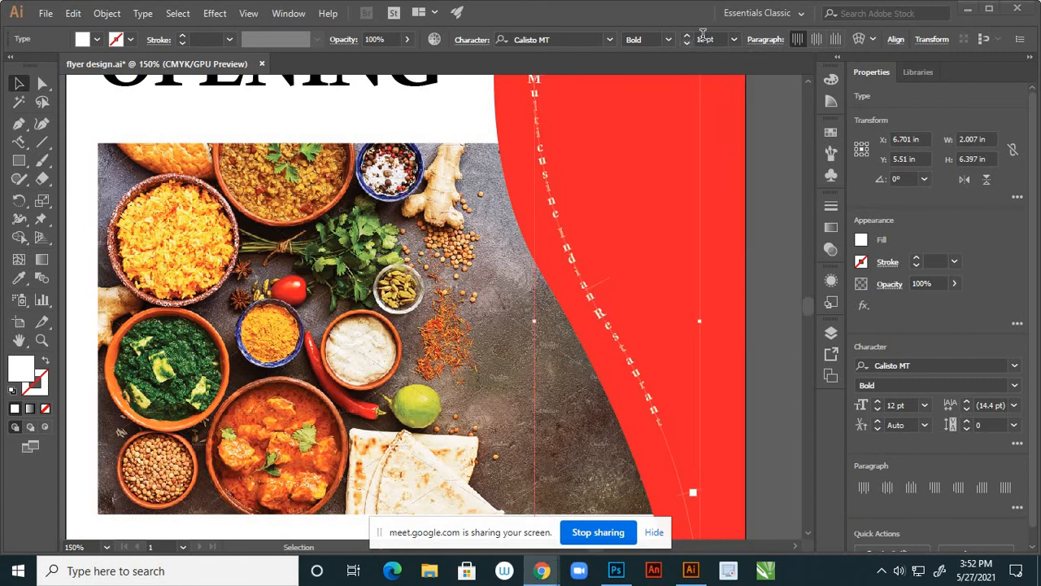
left_click(700, 37)
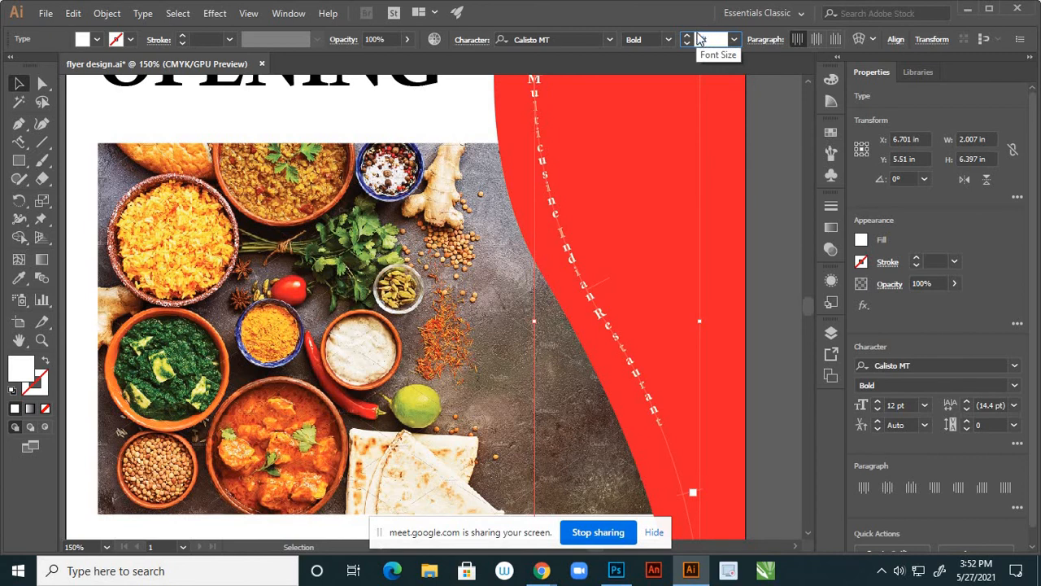
key("Return")
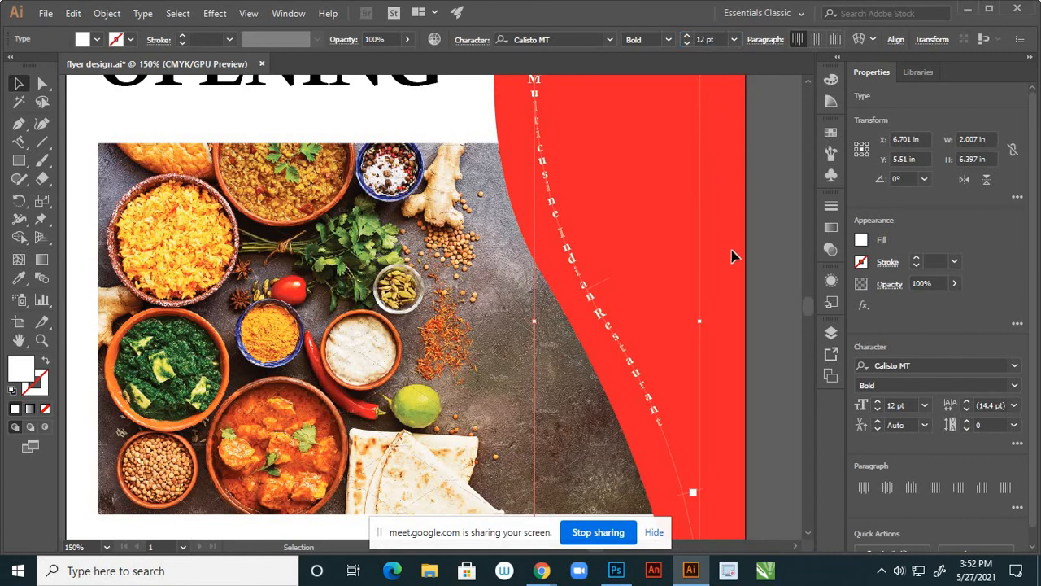
left_click(705, 39)
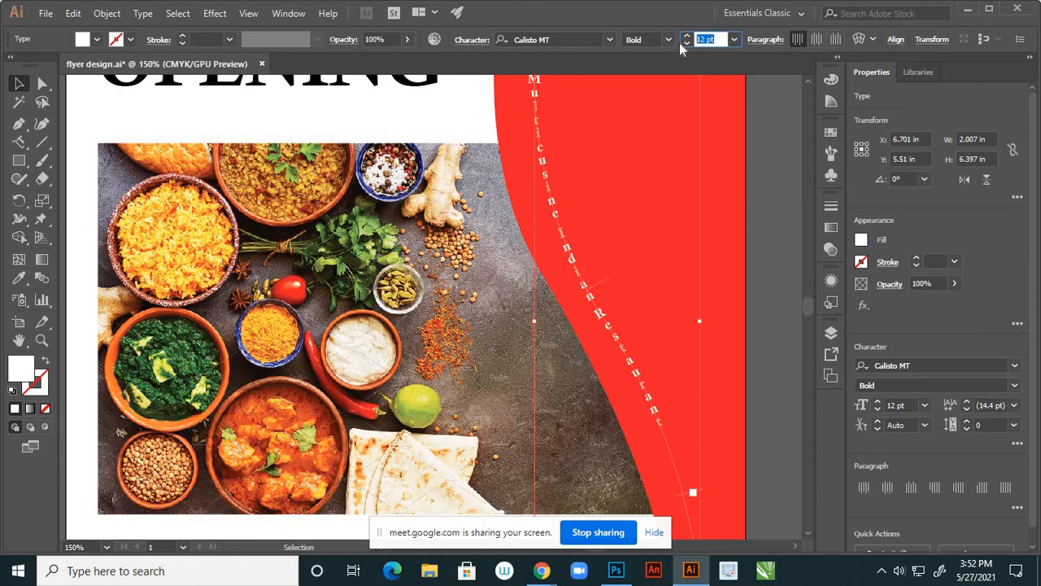
type("16")
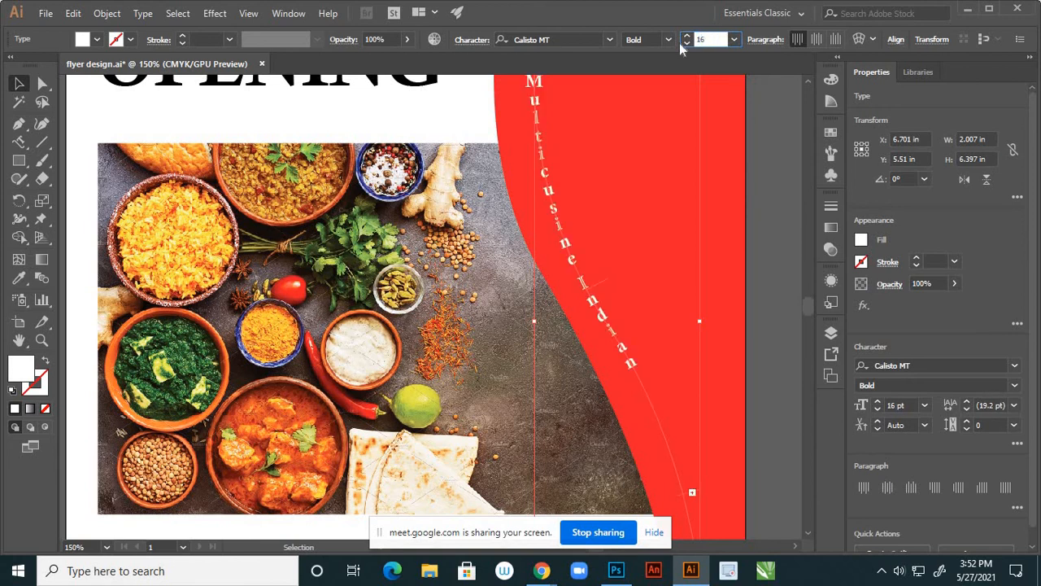
key("Return")
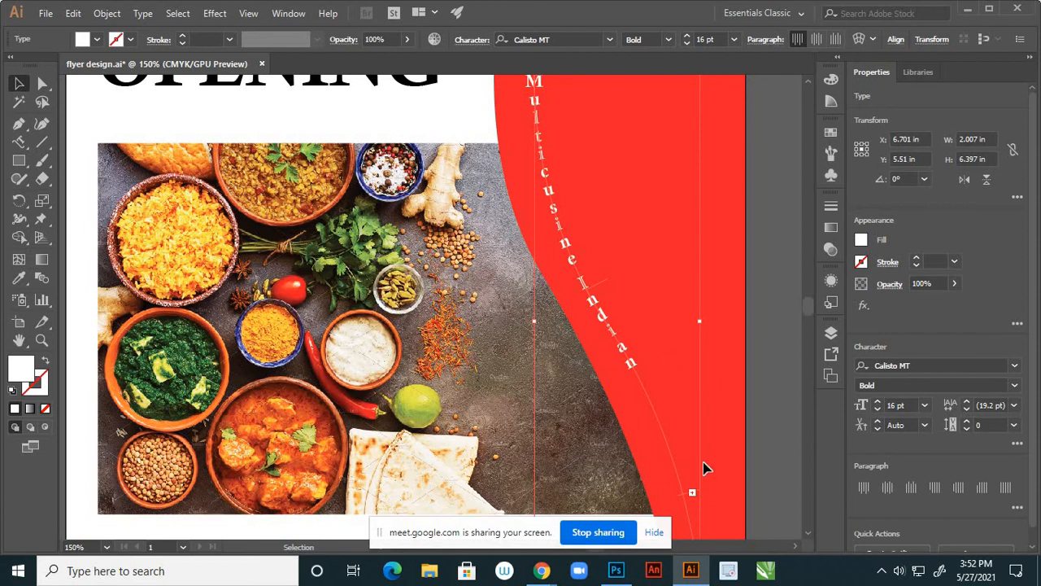
Try threading the curved text's overflow into a small frame below it
left_click(691, 493)
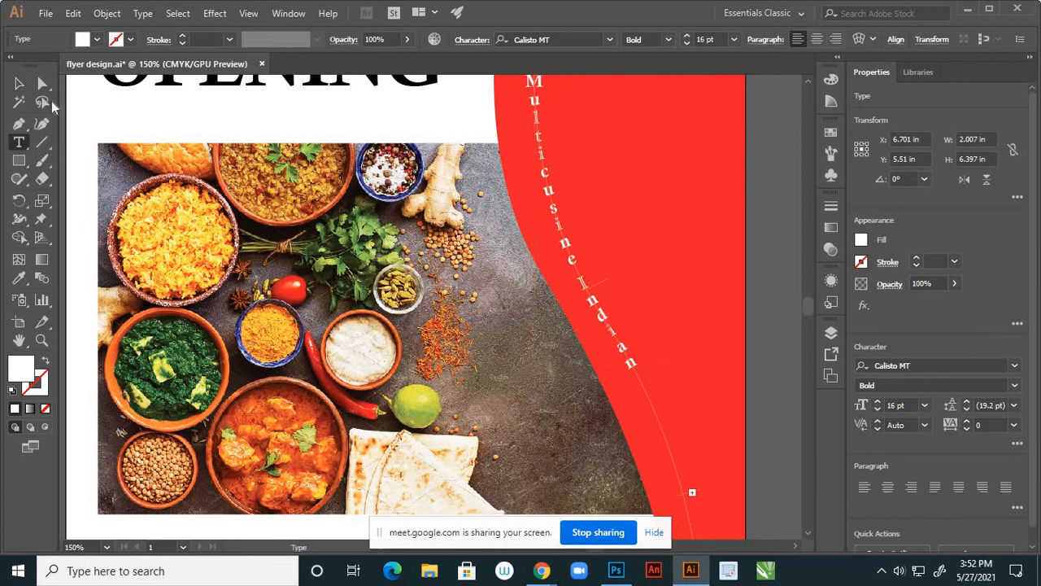
left_click(19, 83)
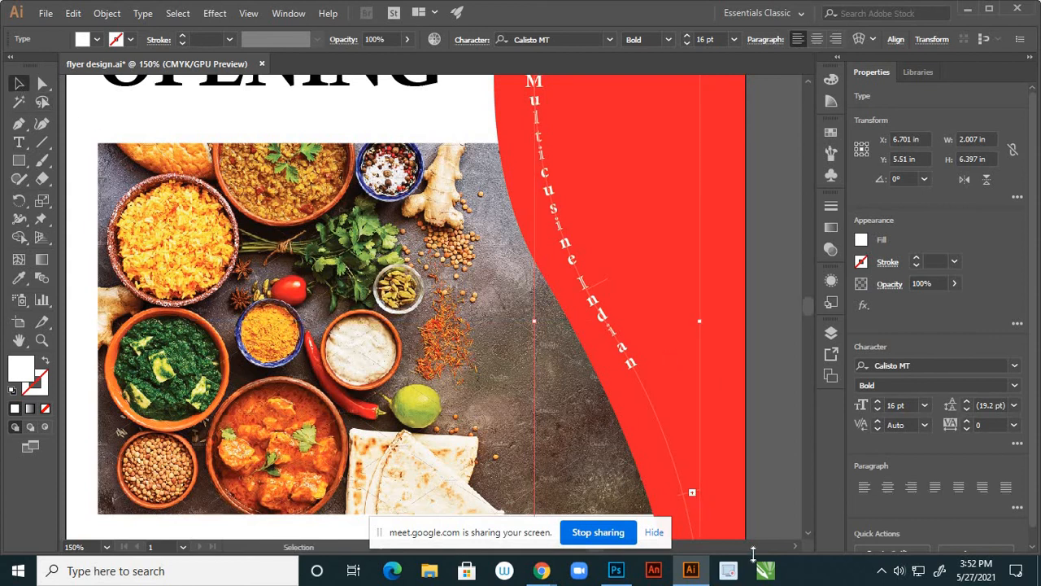
left_click(692, 494)
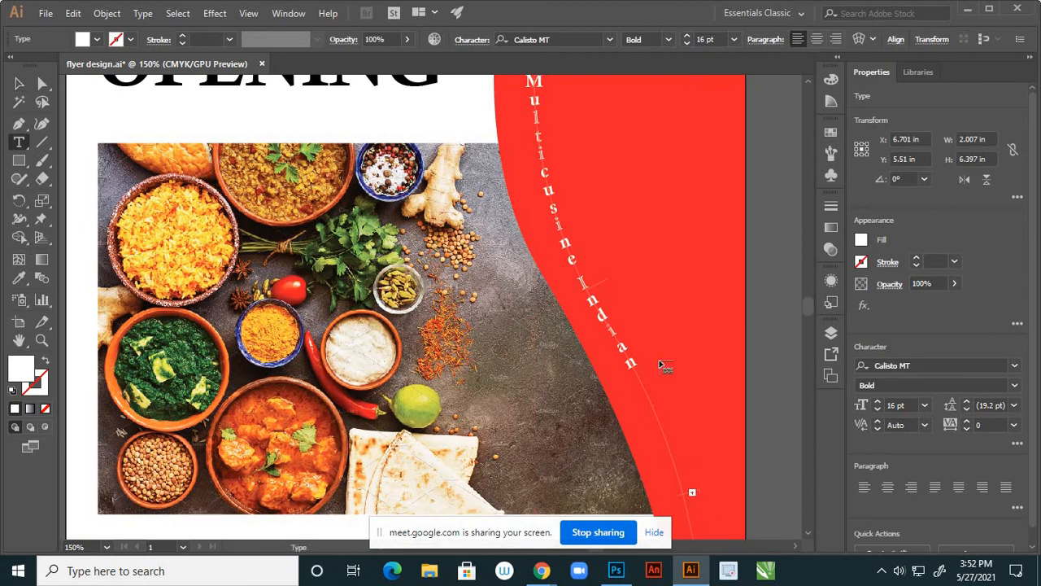
scroll(660, 343, "down", 2)
scroll(684, 457, "up", 2)
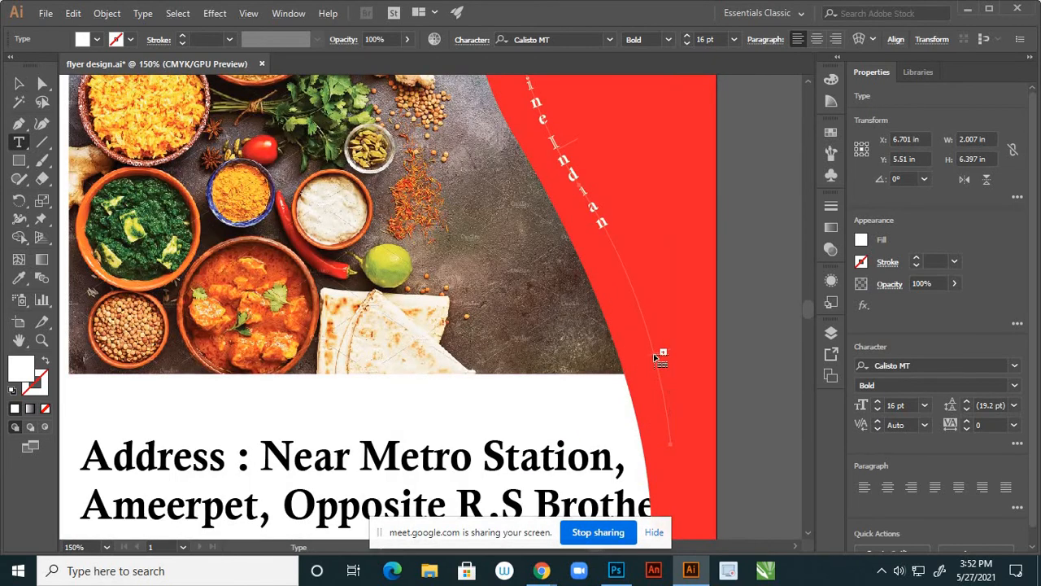
left_click_drag(653, 355, 663, 385)
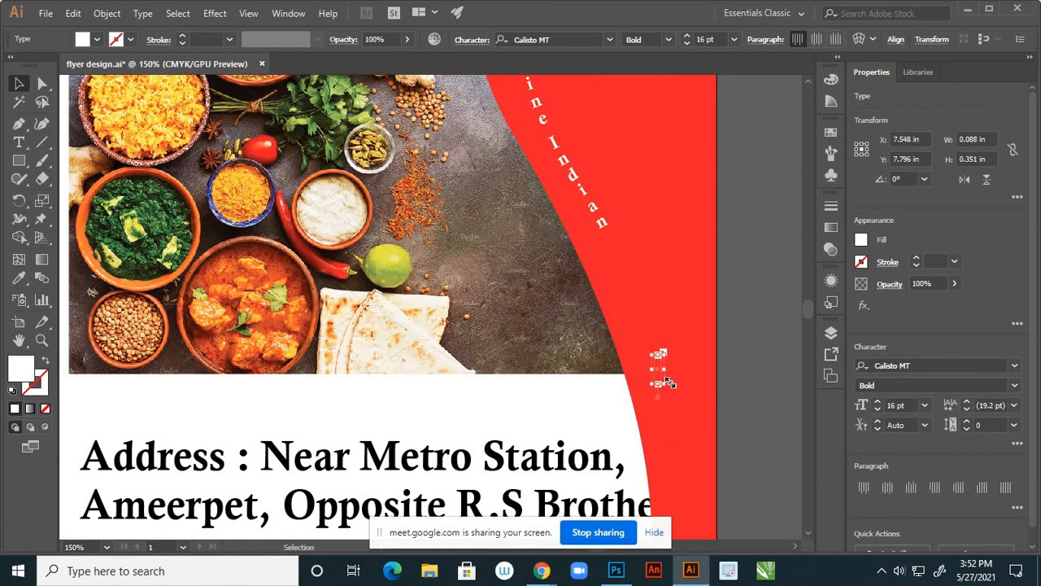
Reselect the curved text and set it to 14 pt so the whole name fits
left_click(653, 335)
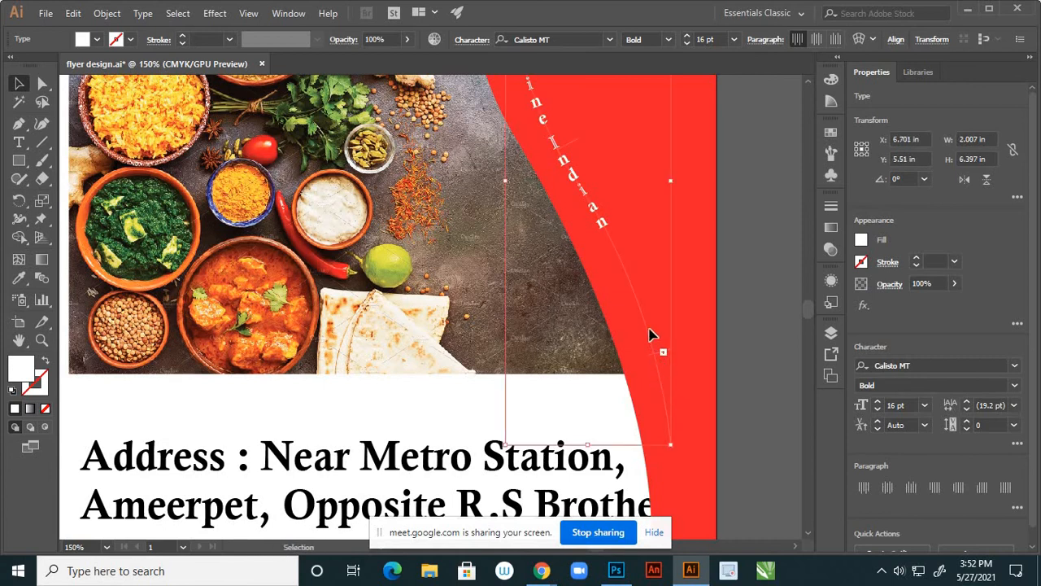
scroll(665, 350, "down", 3, "alt")
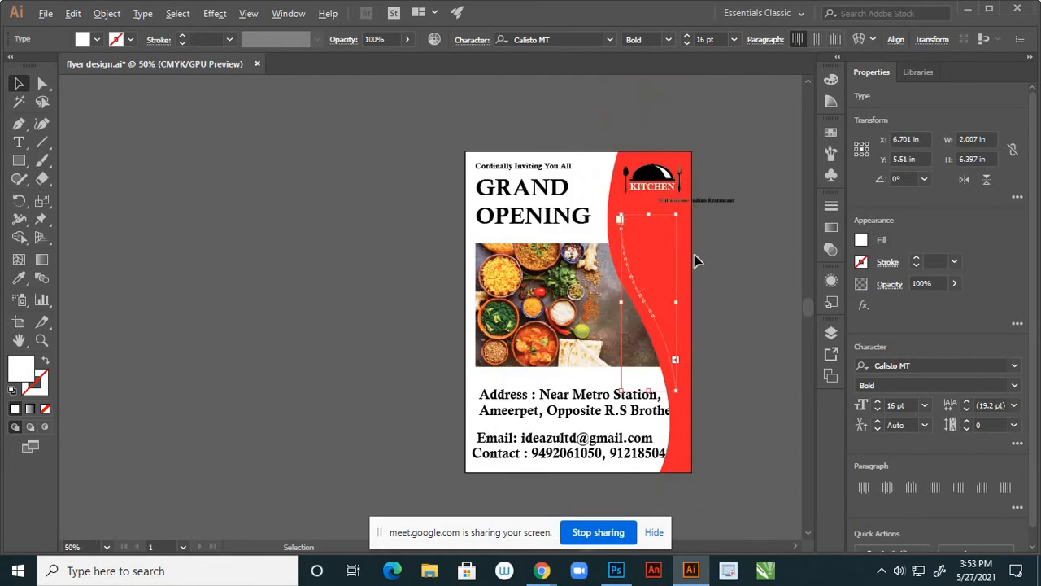
scroll(651, 244, "up", 3)
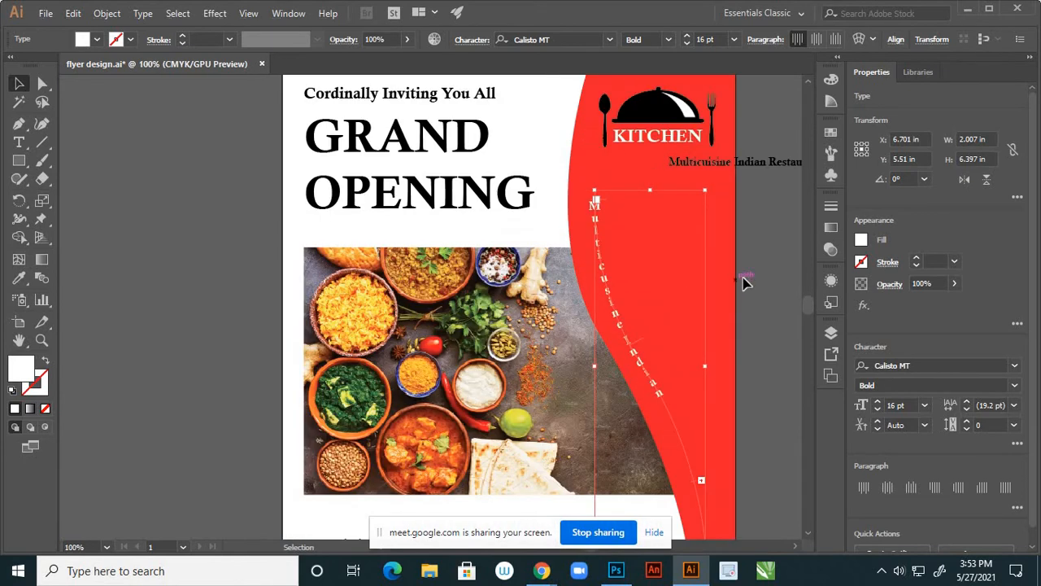
left_click(609, 292)
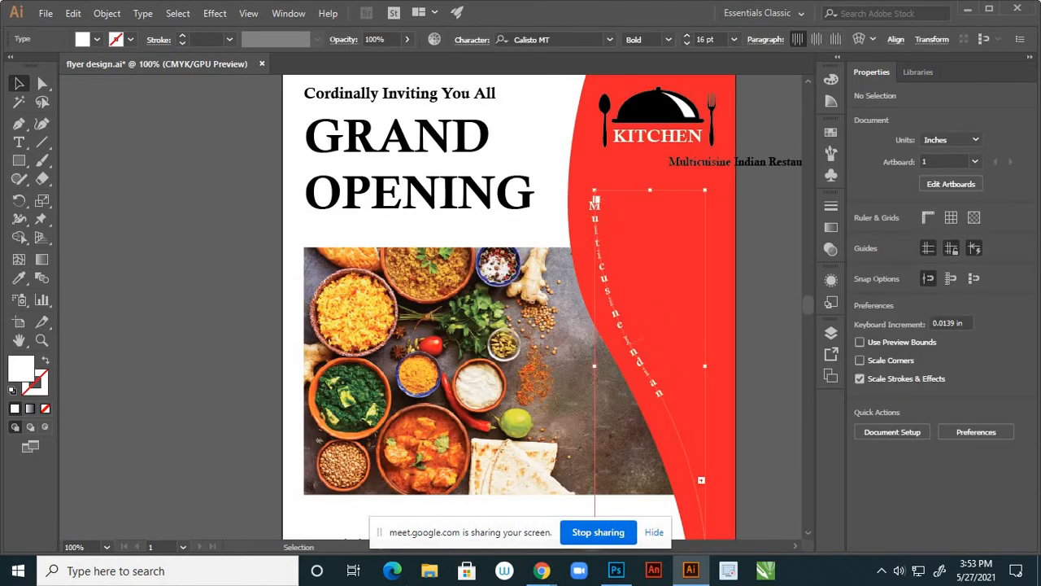
left_click(734, 41)
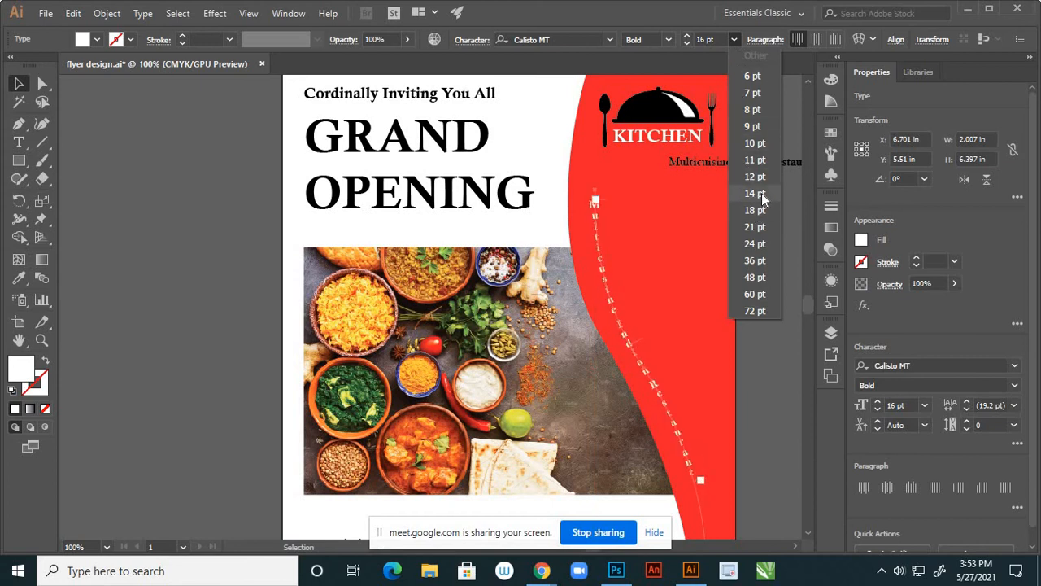
left_click(761, 194)
left_click(750, 268)
scroll(483, 184, "down", 2)
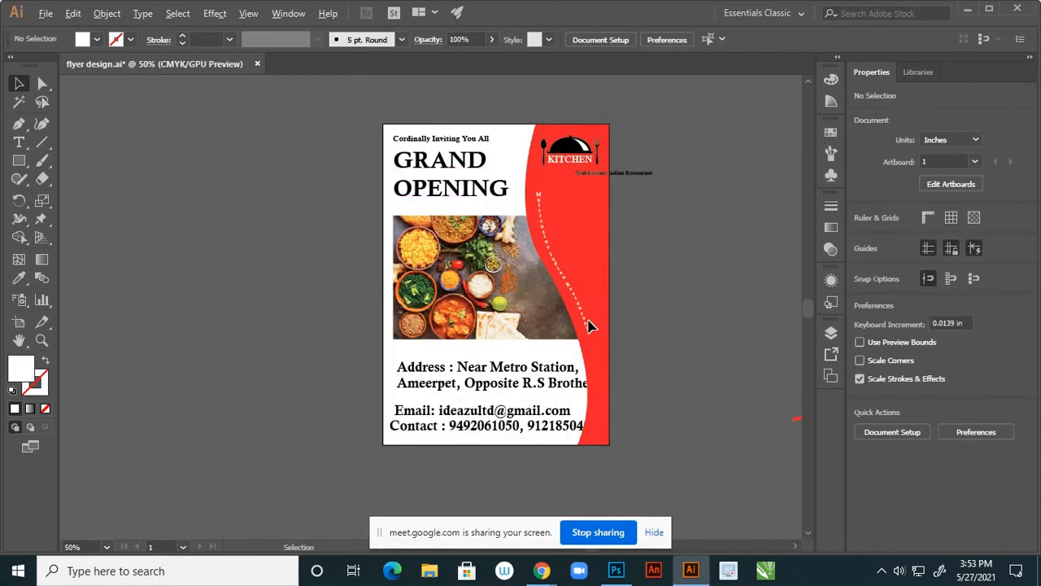
scroll(590, 326, "up", 2)
scroll(574, 277, "down", 2)
scroll(585, 260, "up", 2)
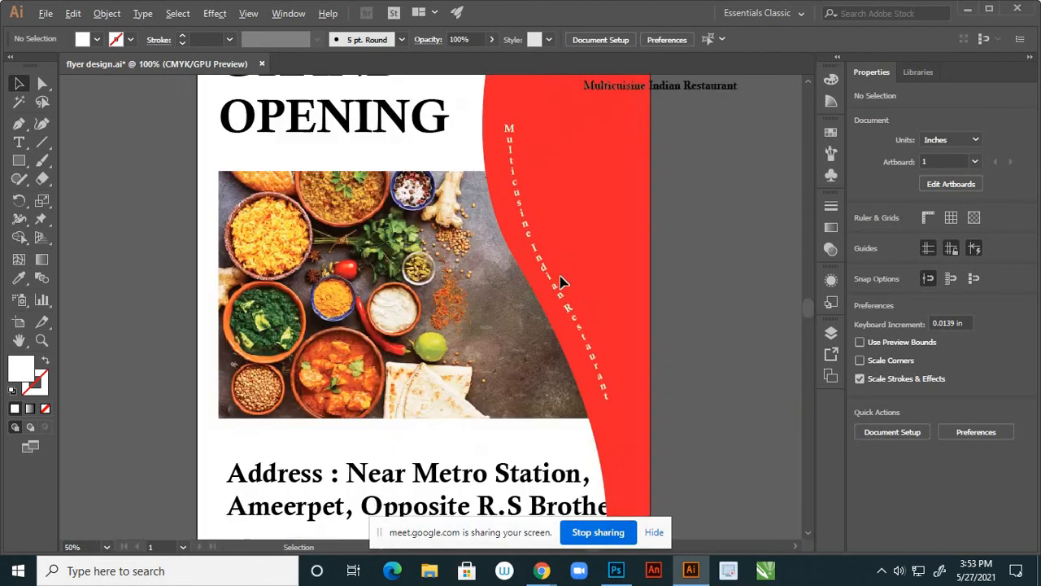
left_click(42, 84)
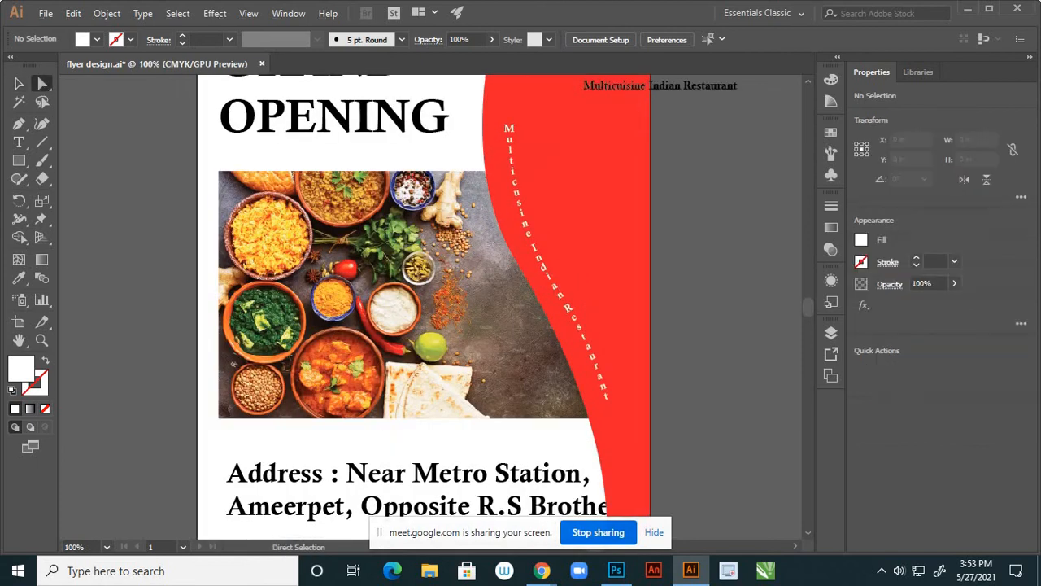
Select the curved restaurant text, try nudging it up-right, then undo the move
left_click(545, 272)
scroll(592, 333, "up", 2)
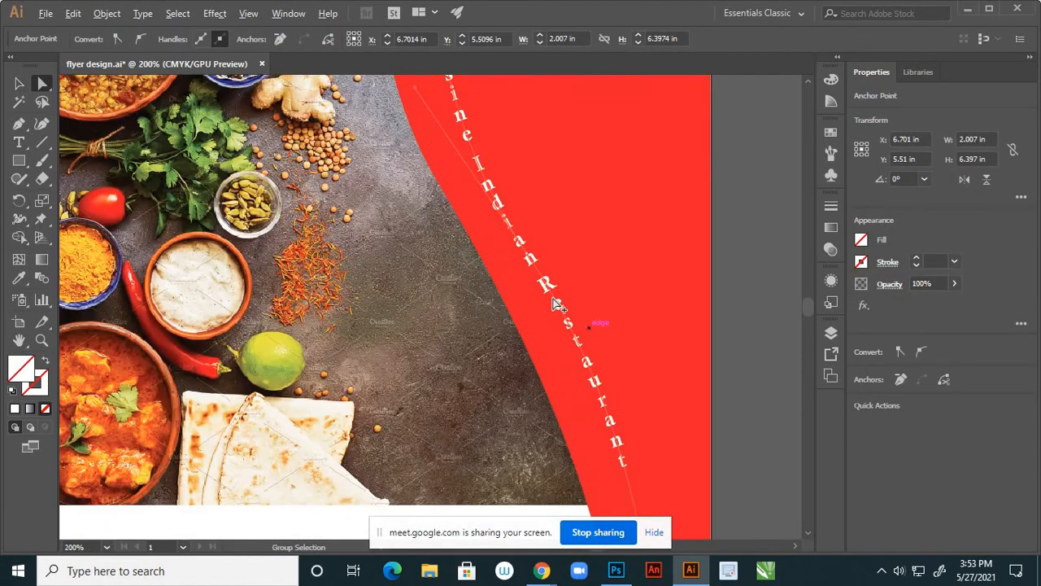
left_click(507, 237)
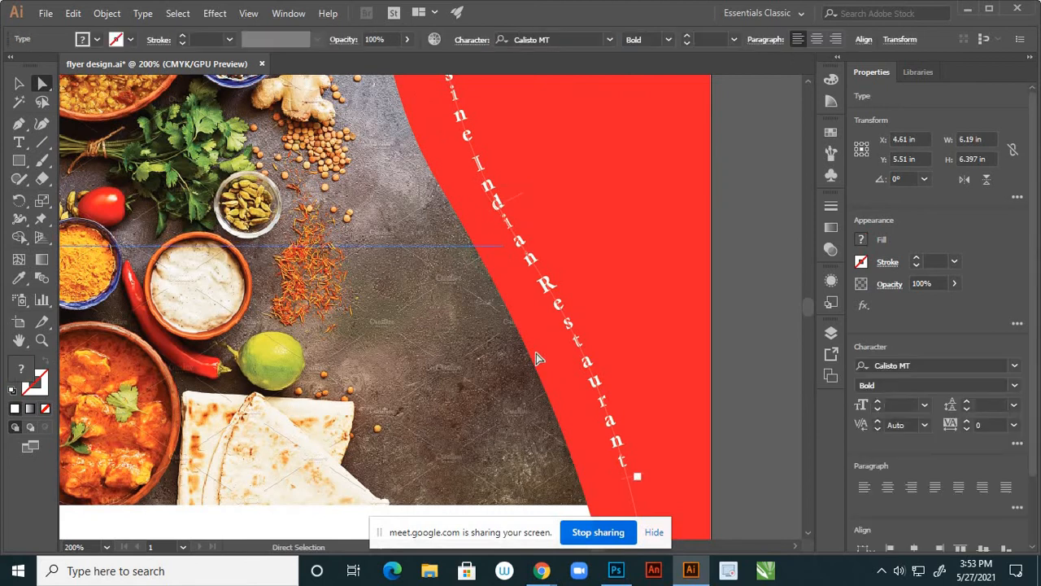
scroll(627, 242, "down", 1)
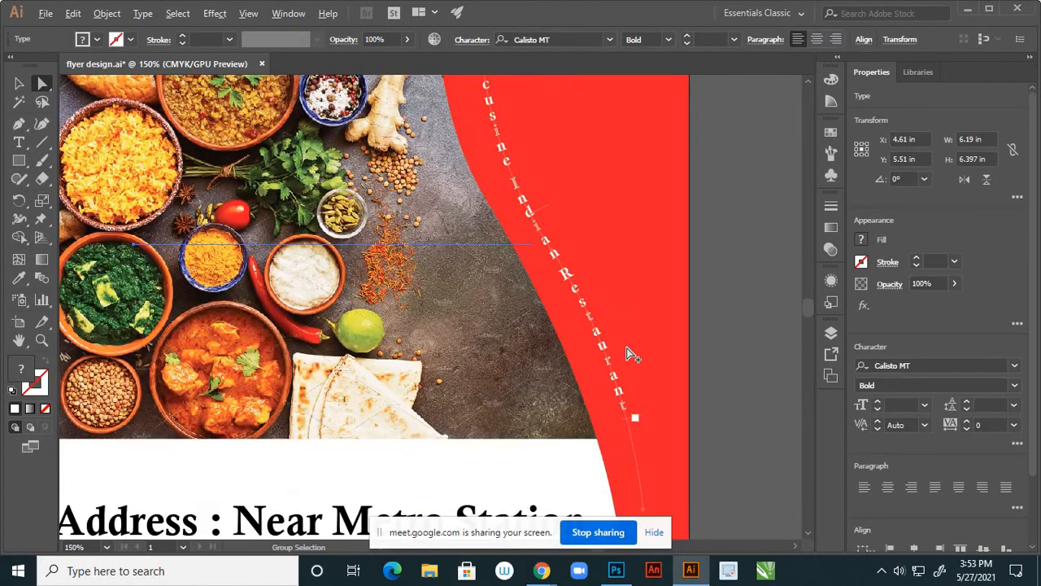
left_click_drag(642, 516, 659, 500)
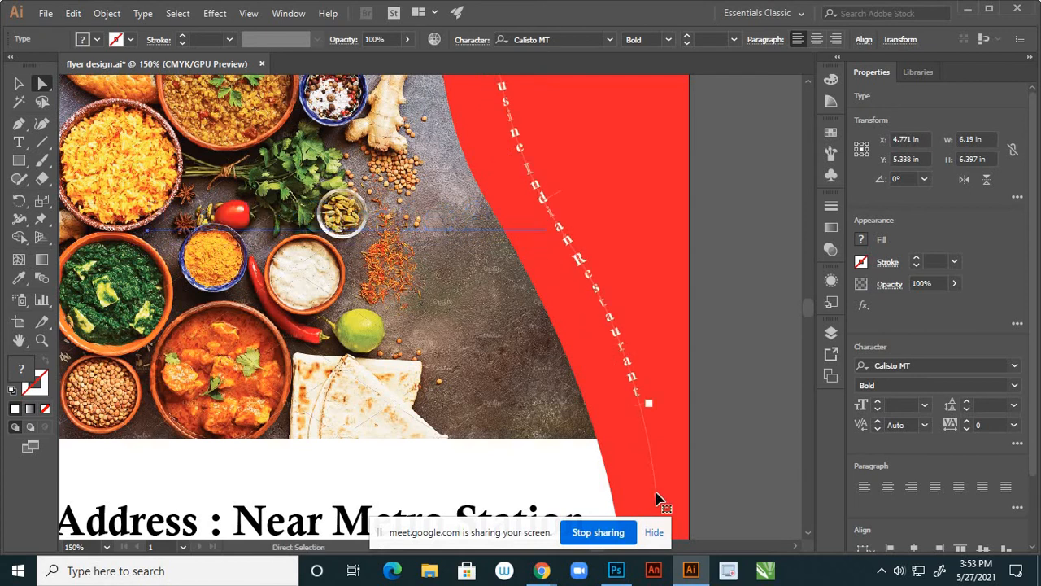
key("ctrl+z")
left_click(718, 355)
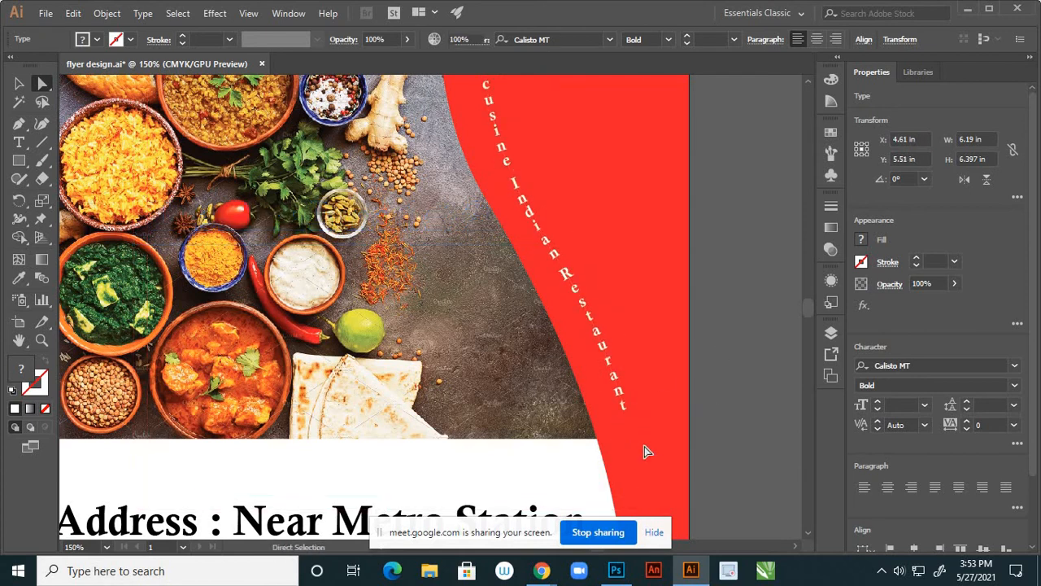
Shift the curved restaurant text slightly up-right, then slightly left
left_click(624, 410)
key("ctrl+minus")
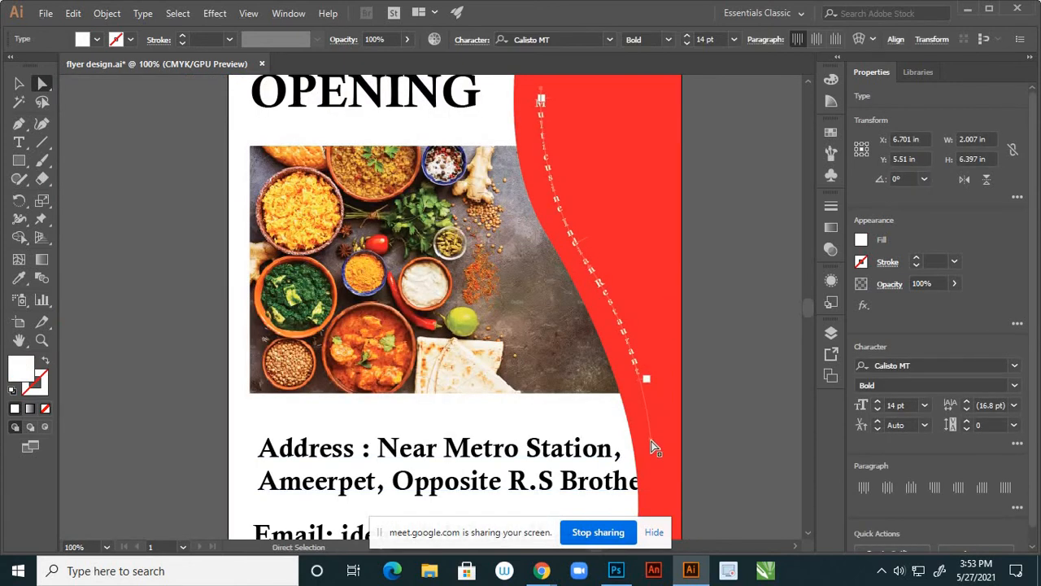
left_click_drag(649, 445, 660, 434)
scroll(707, 380, "down", 3)
scroll(675, 283, "up", 2)
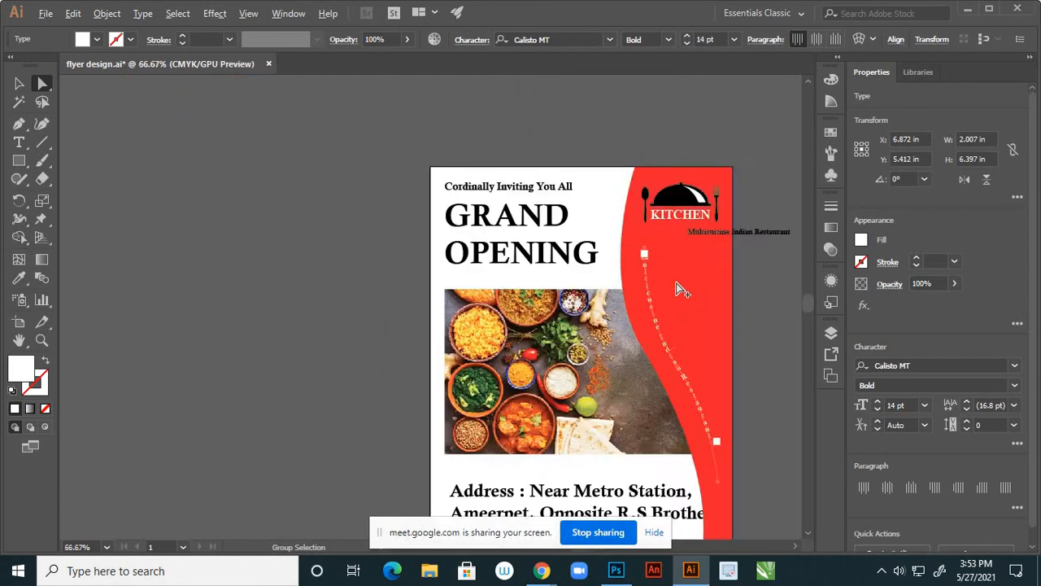
scroll(676, 283, "up", 2)
left_click_drag(616, 187, 607, 180)
scroll(552, 236, "down", 2)
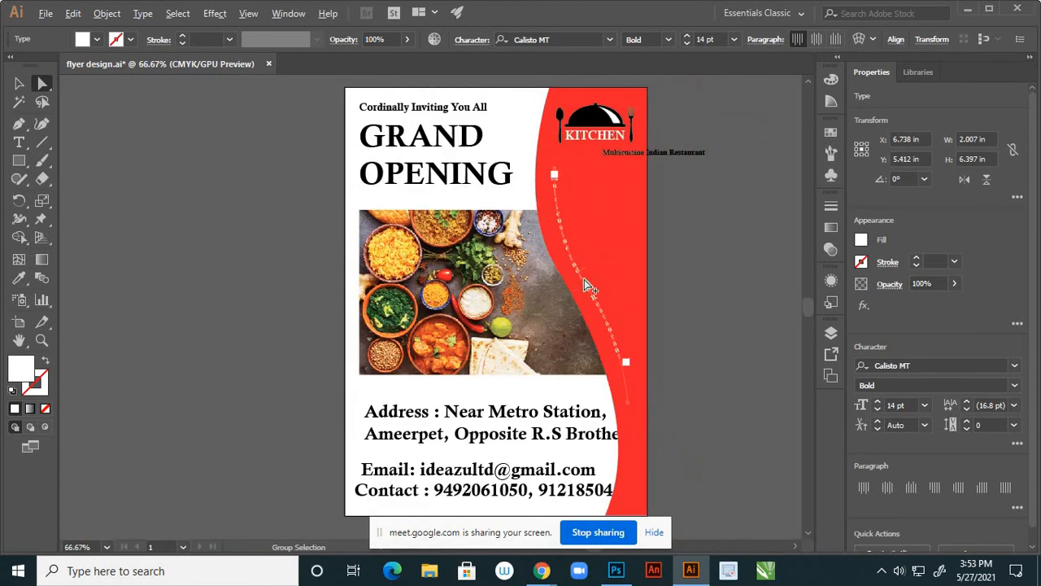
scroll(590, 285, "up", 2)
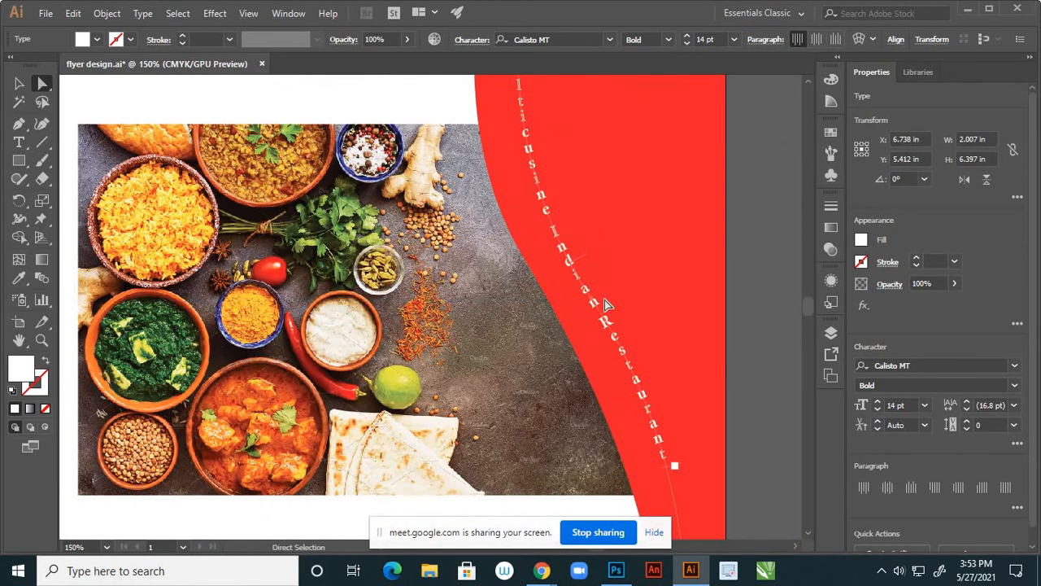
Drag the text path's anchor slightly right and zoom out to view the whole flyer
left_click(510, 344)
left_click(605, 207, "shift")
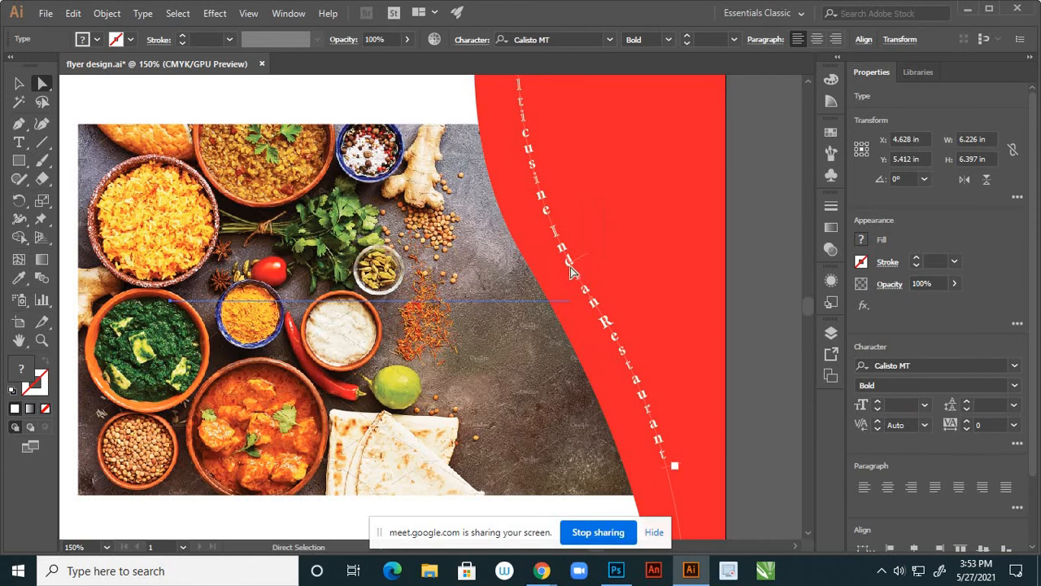
left_click(592, 303)
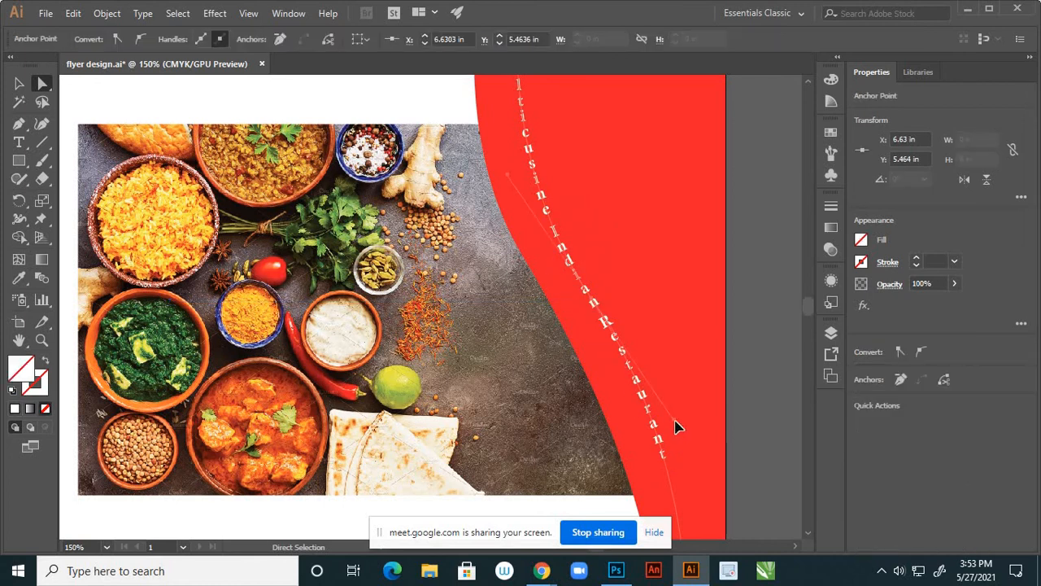
mouse_move(678, 427)
left_mouse_down()
mouse_move(684, 418)
mouse_move(684, 428)
left_mouse_up()
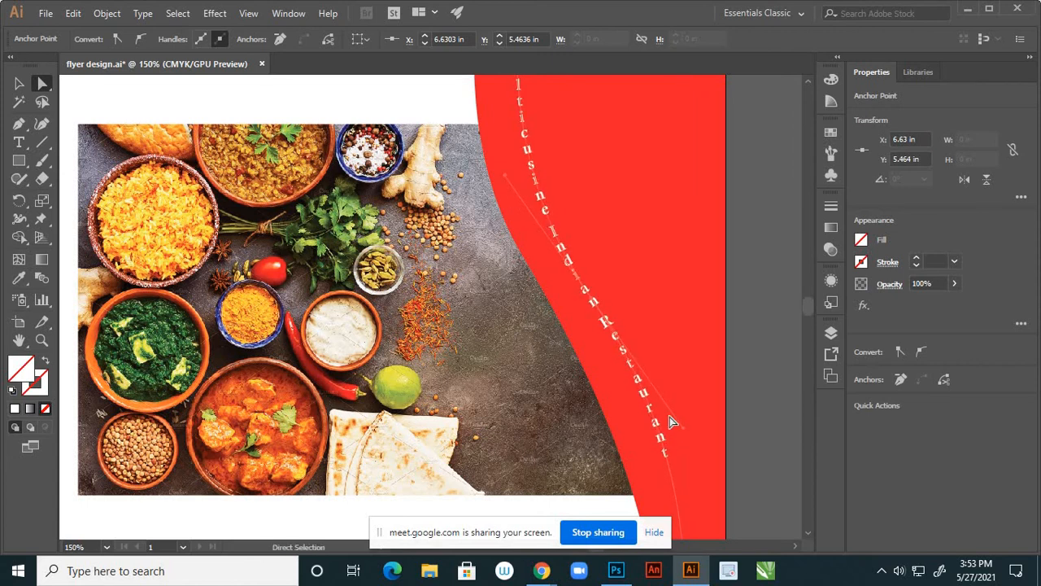
key("ctrl+minus")
key("ctrl+minus")
key("ctrl+minus")
left_click(700, 358)
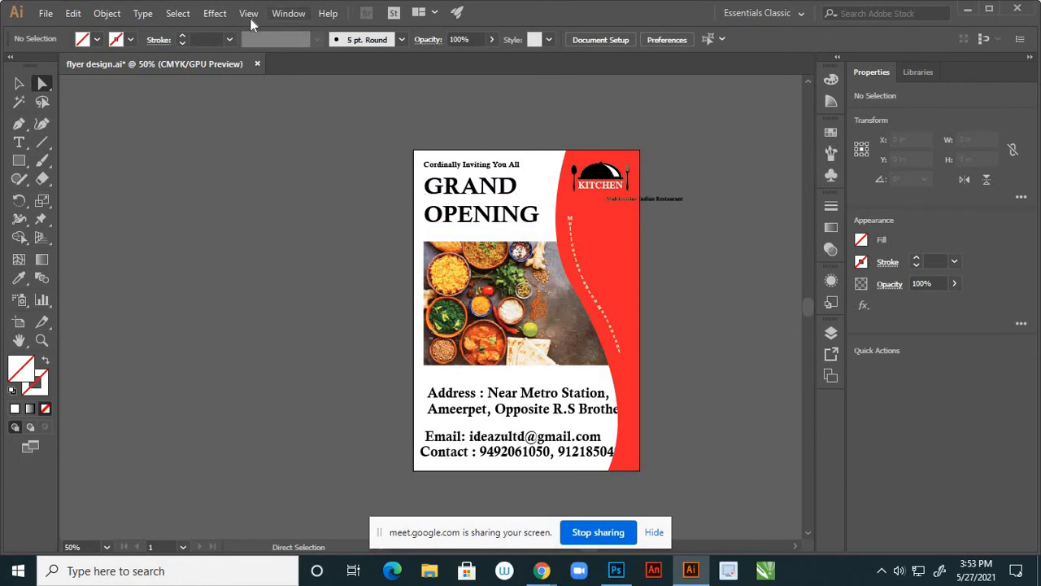
left_click(20, 83)
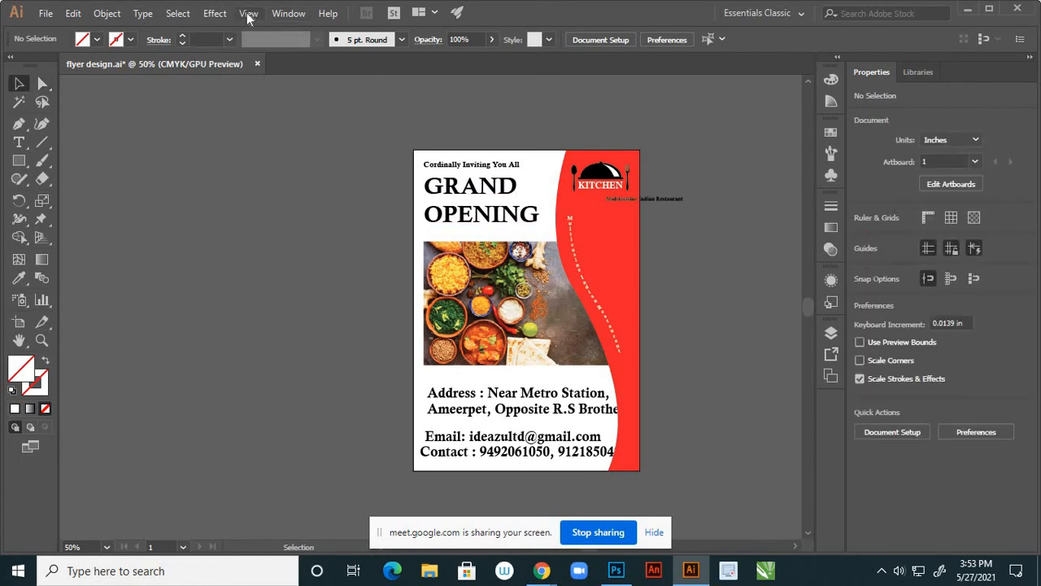
left_click(248, 13)
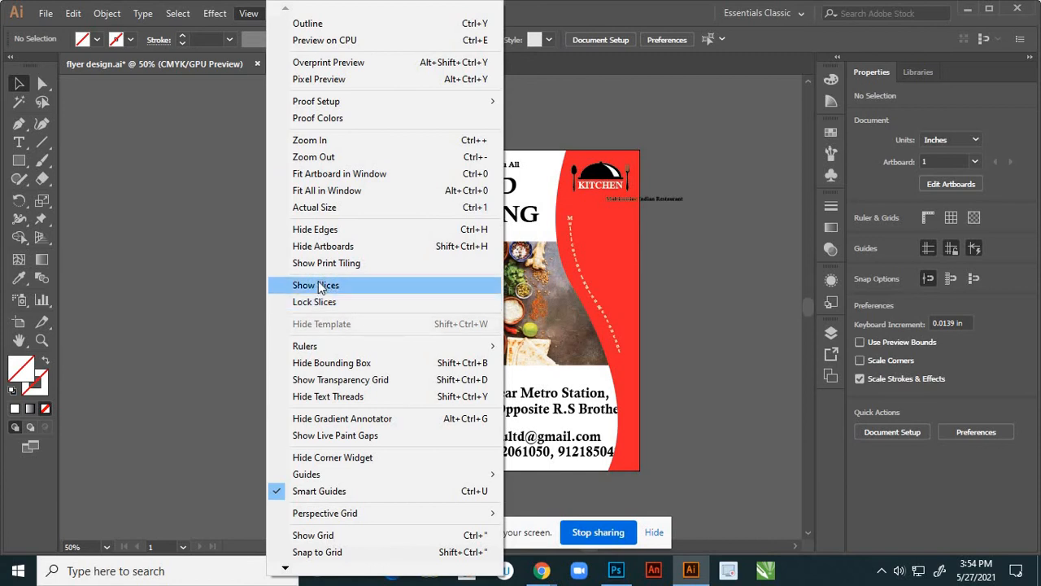
left_click(320, 208)
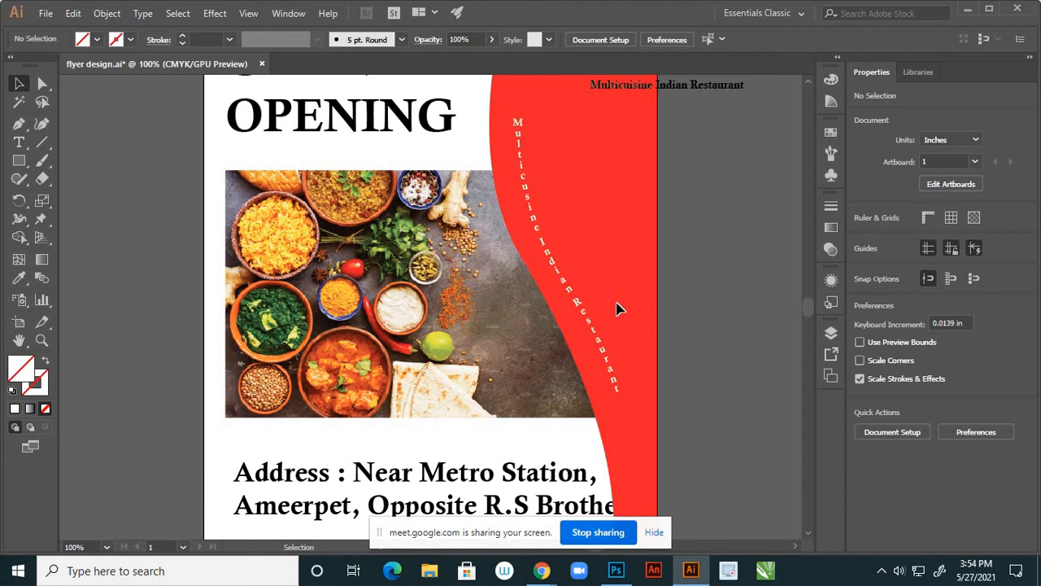
key("space")
left_click_drag(589, 312, 598, 283)
scroll(597, 282, "down", 3)
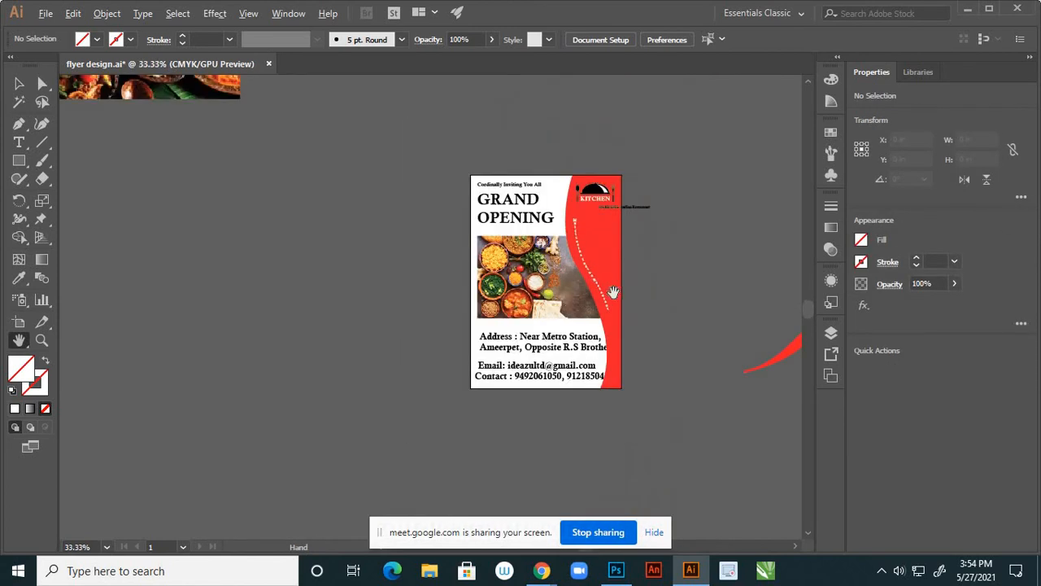
scroll(606, 310, "up", 2)
scroll(622, 335, "down", 3)
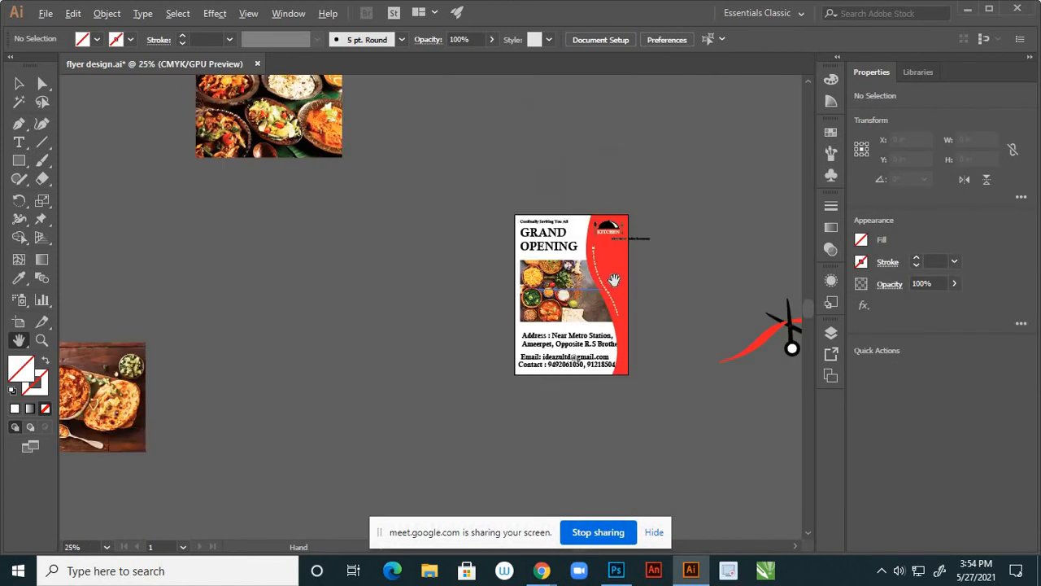
scroll(611, 279, "up", 3)
scroll(622, 277, "down", 1)
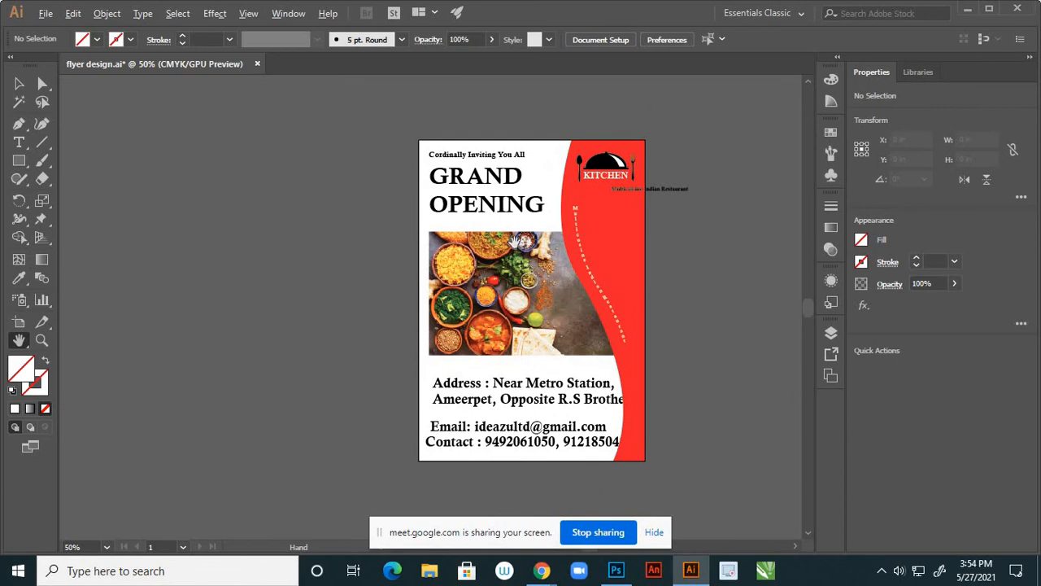
scroll(569, 202, "down", 1)
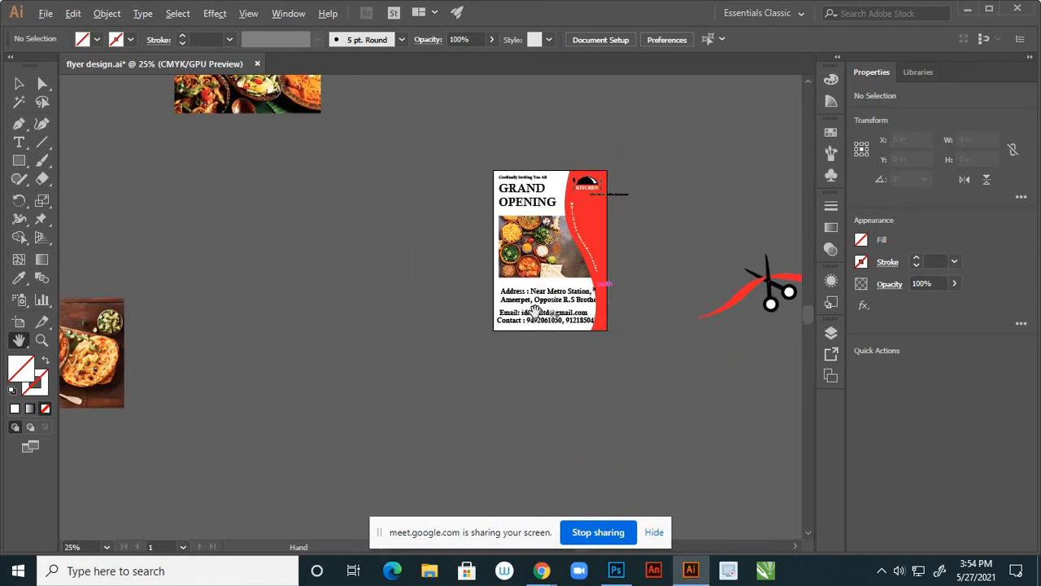
scroll(530, 317, "up", 3)
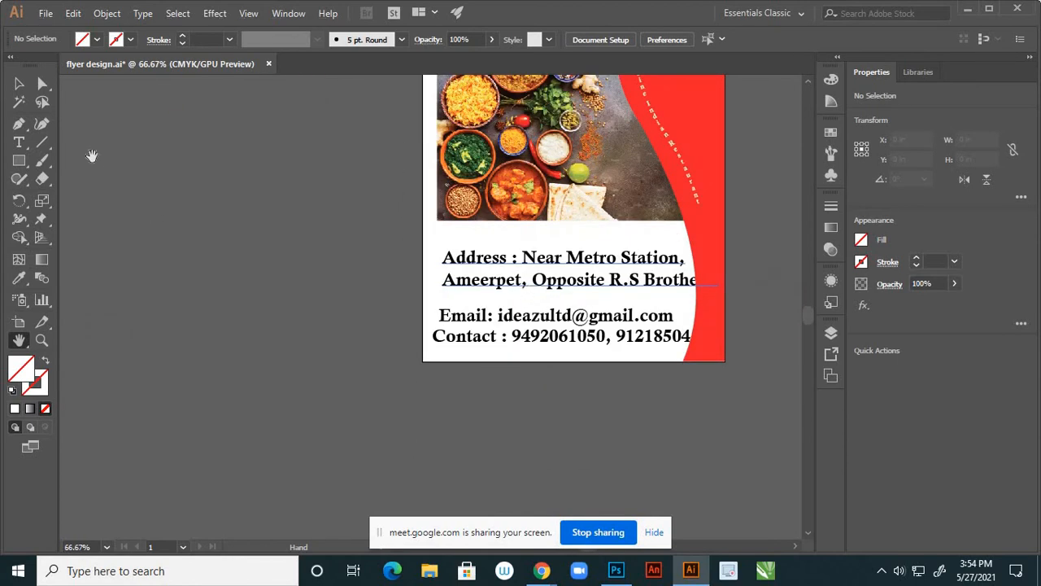
left_click(19, 85)
Set the address, email and contact text to 30 pt
left_click(558, 260)
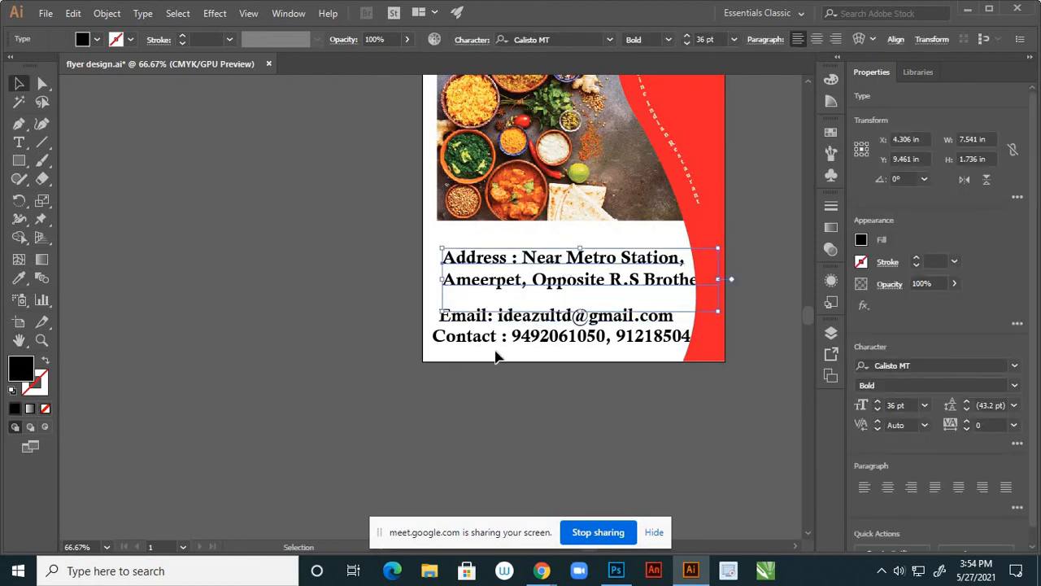
left_click_drag(541, 274, 554, 253)
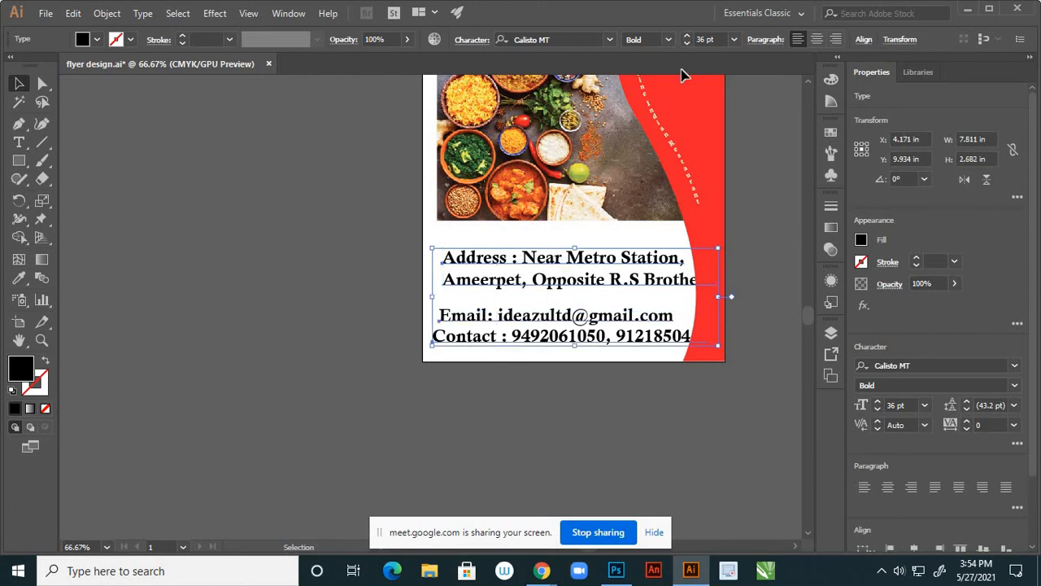
left_click(733, 40)
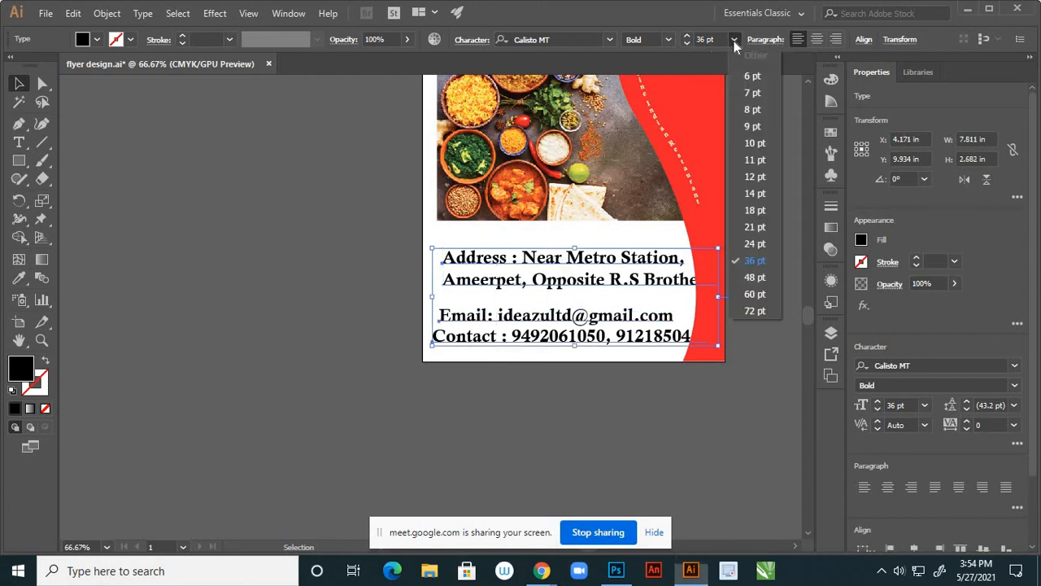
left_click(753, 244)
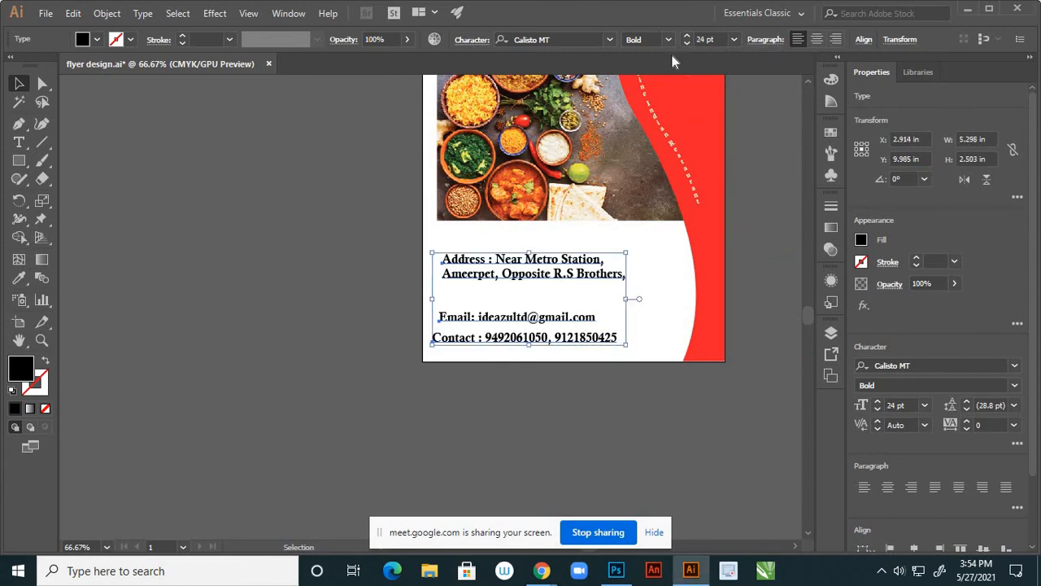
left_click(698, 39)
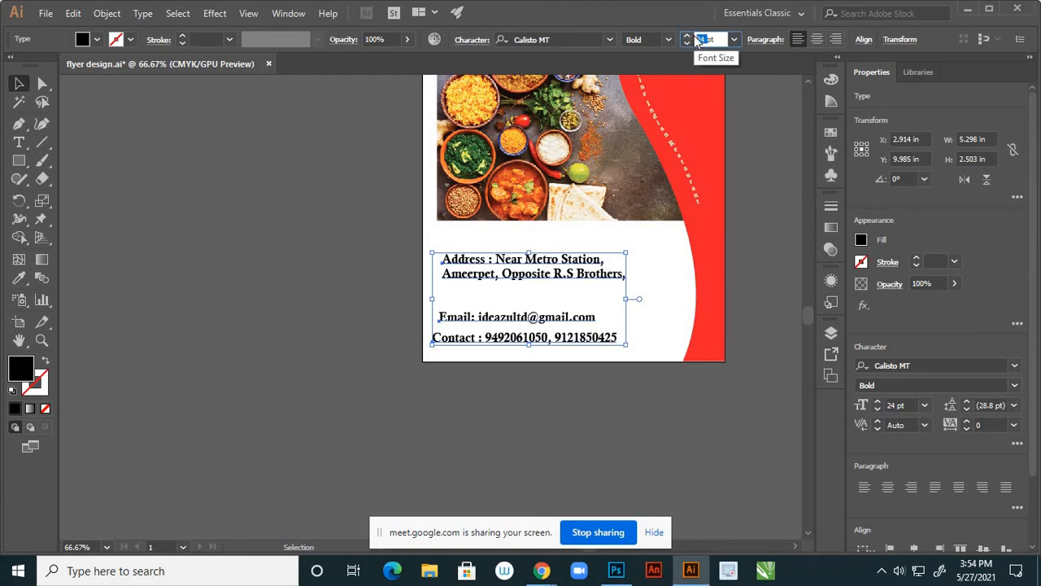
type("30")
key("Return")
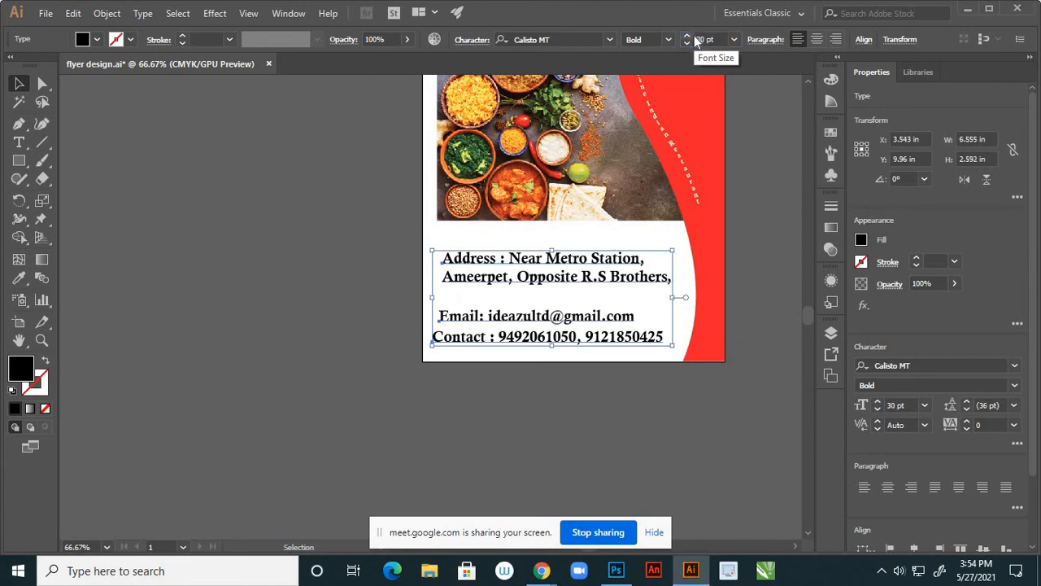
left_click(500, 364)
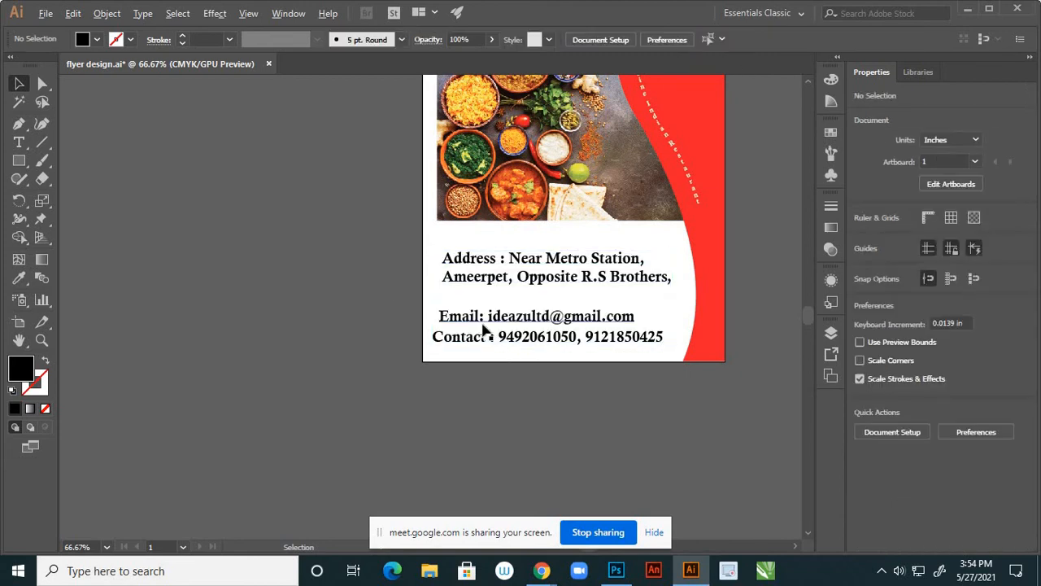
Move the address slightly left and raise the Email line
scroll(484, 325, "down", 3)
scroll(490, 322, "up", 3)
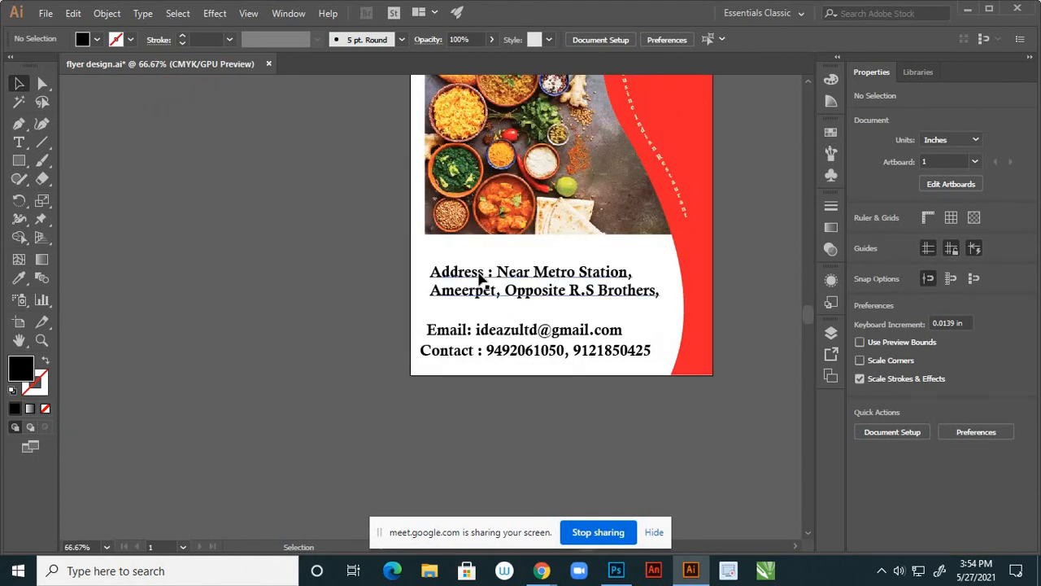
left_click_drag(477, 278, 474, 278)
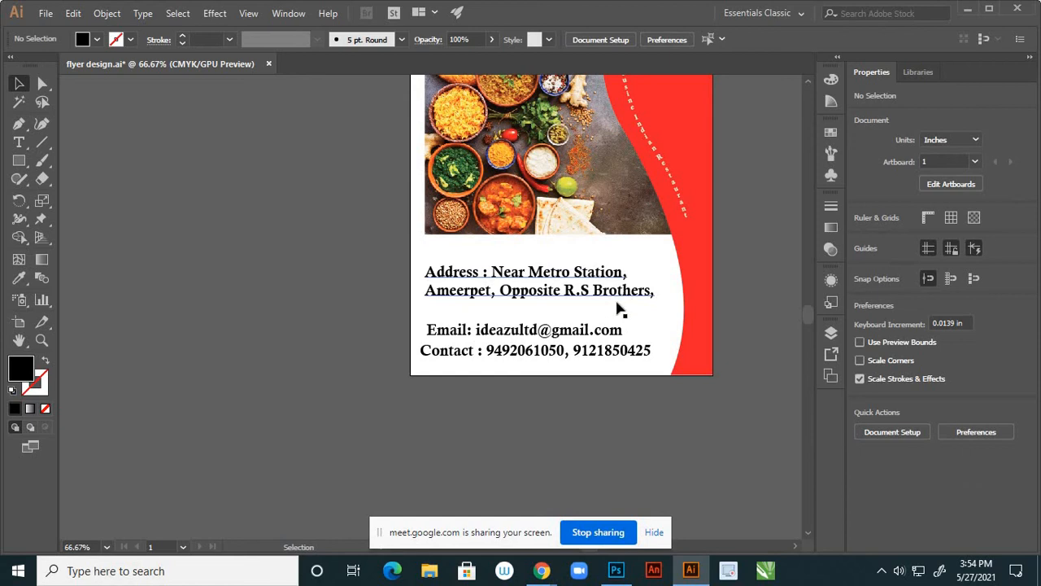
left_click(544, 340)
left_click_drag(538, 336, 535, 324)
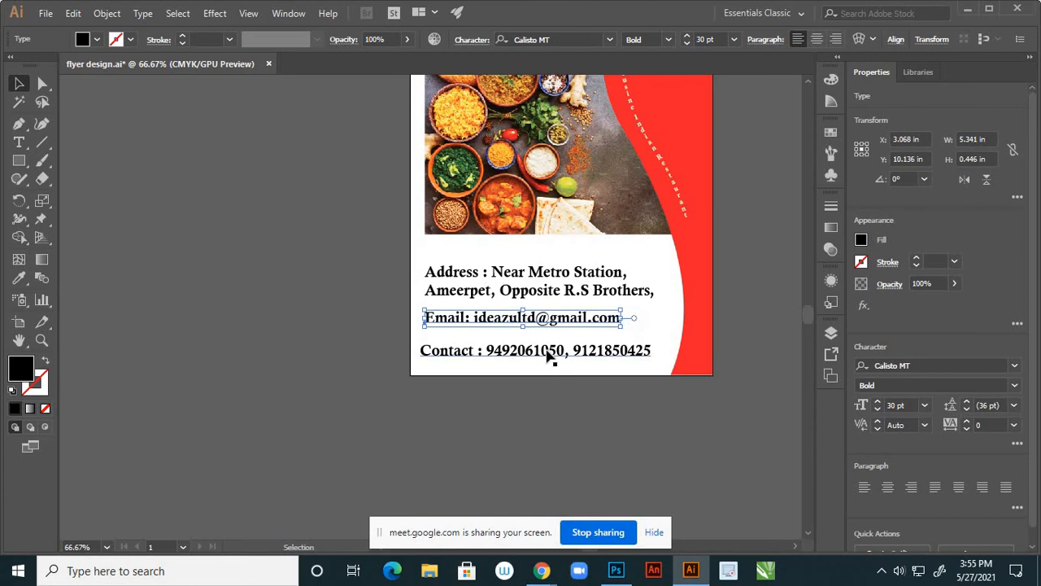
scroll(551, 358, "down", 2)
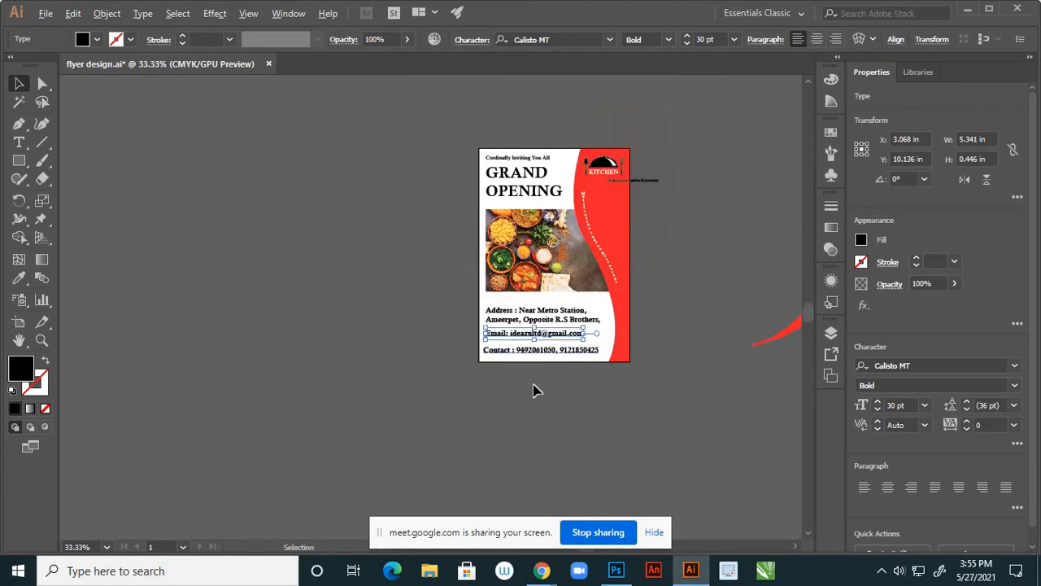
left_click(638, 386)
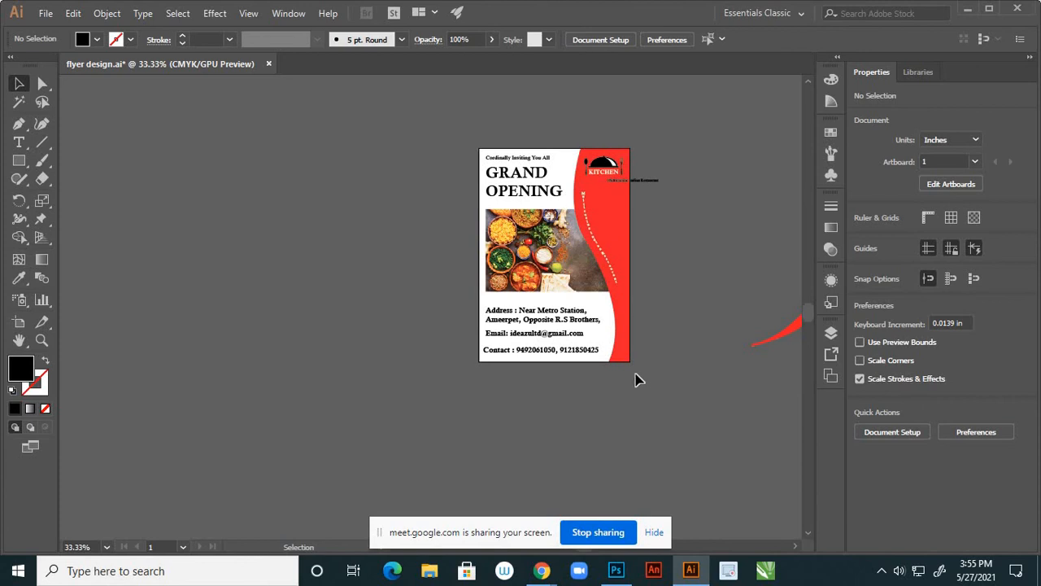
Drag the scissors-and-ribbon graphic from beside the artboard onto the flyer's lower right
scroll(570, 321, "down", 1)
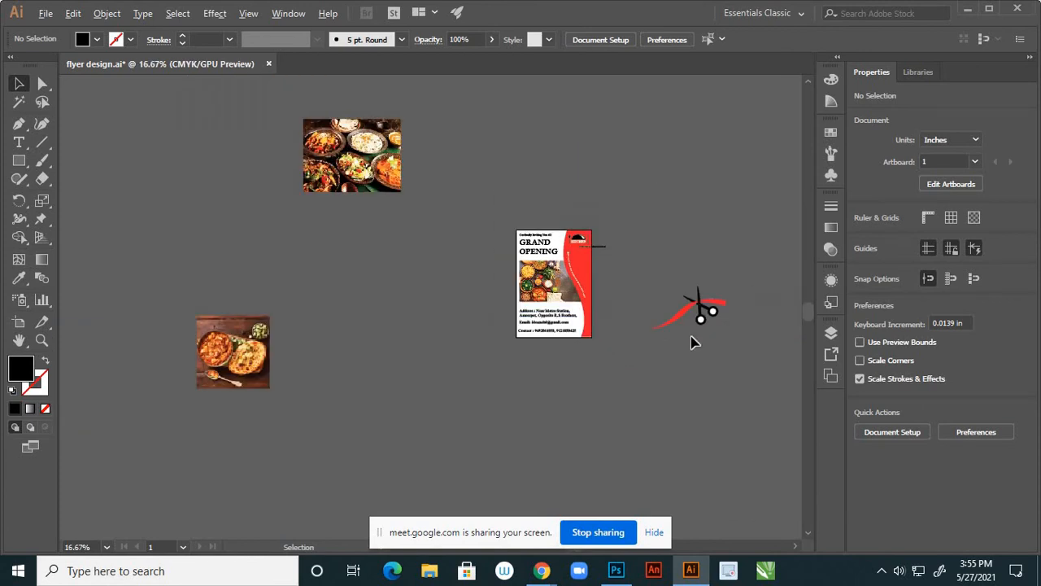
scroll(691, 343, "up", 1)
left_click(682, 295)
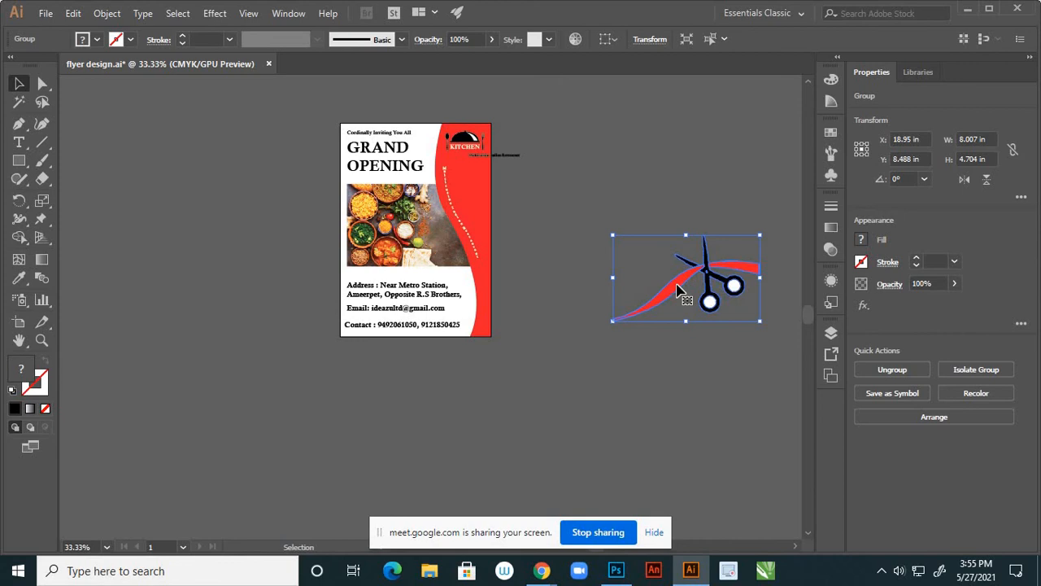
left_click_drag(679, 291, 497, 295)
left_click_drag(492, 297, 449, 290)
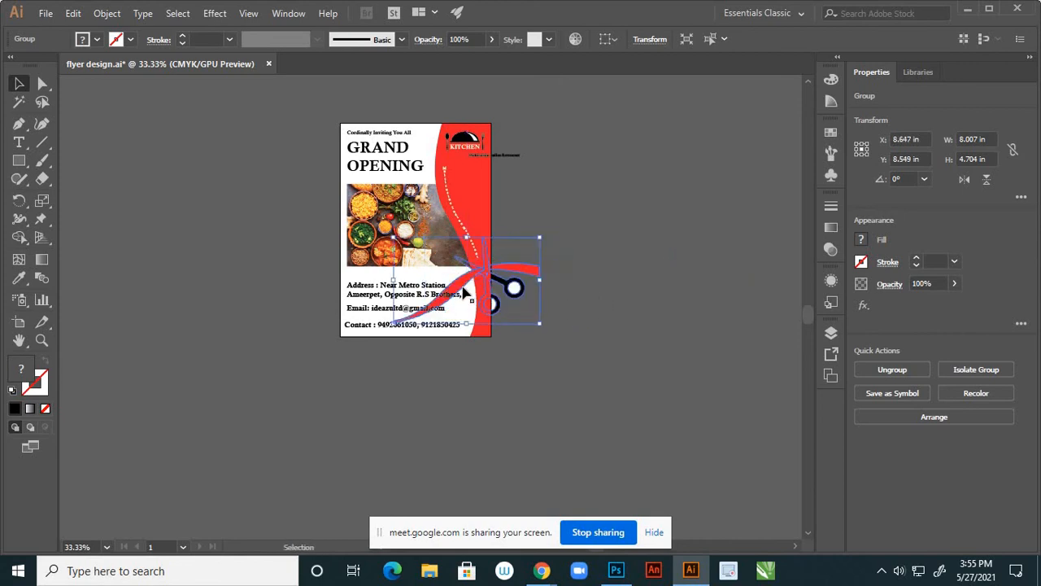
scroll(546, 305, "up", 2)
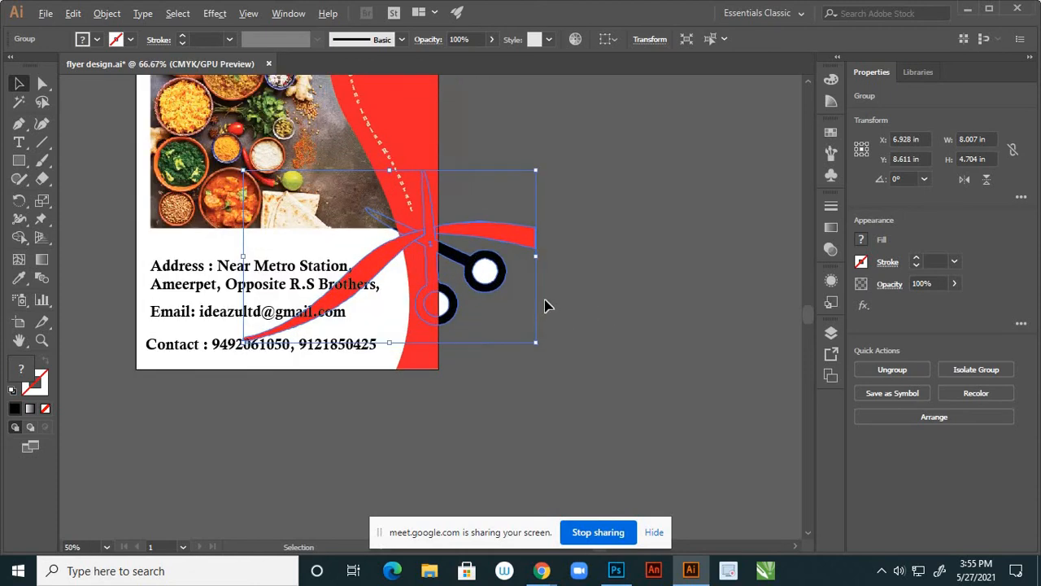
scroll(537, 293, "down", 1)
left_click_drag(535, 259, 477, 279)
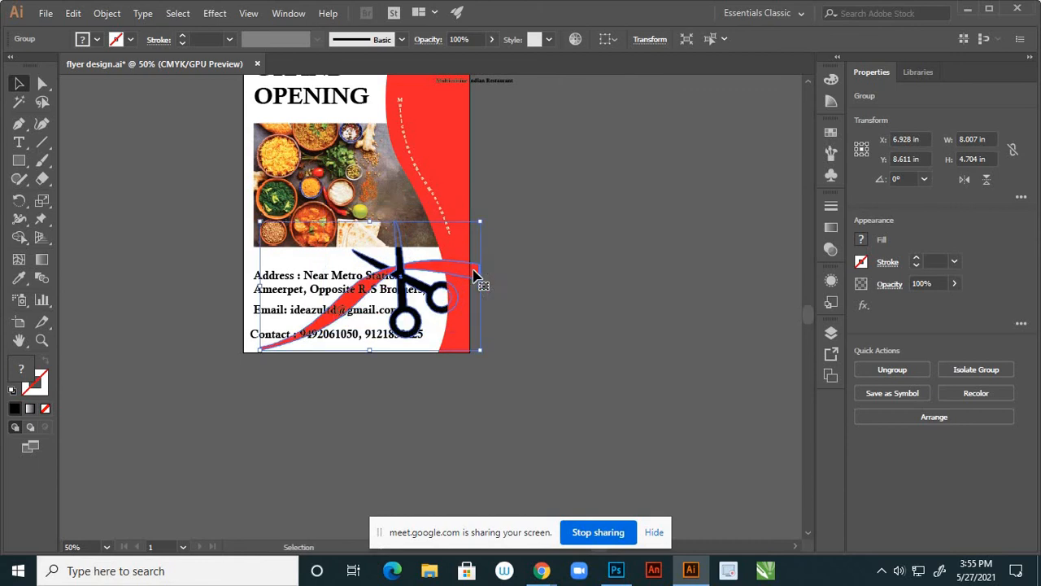
left_click(579, 299)
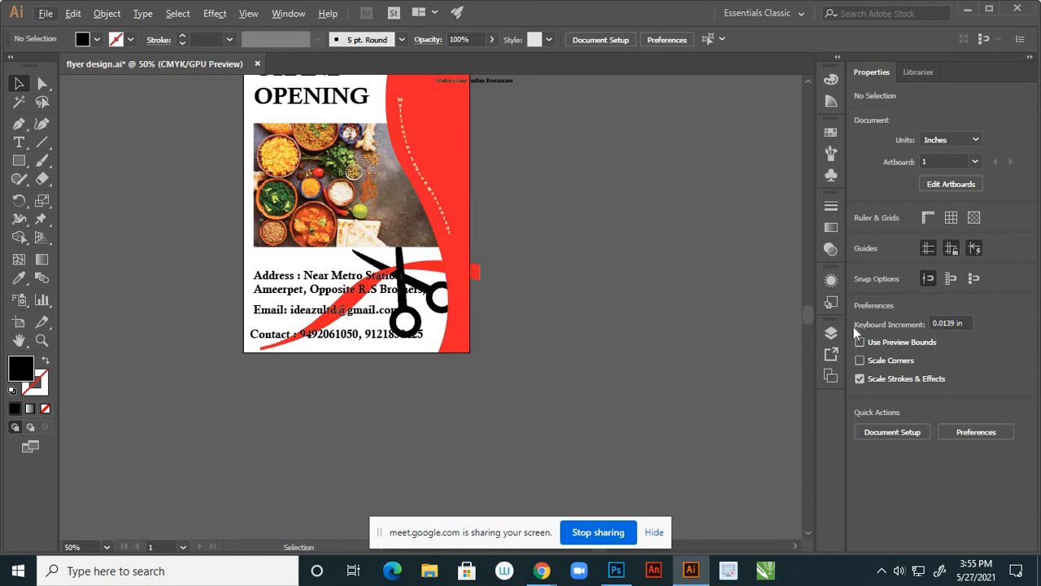
Open the Layers panel and cut the scissors-and-ribbon group from its layer
left_click(832, 335)
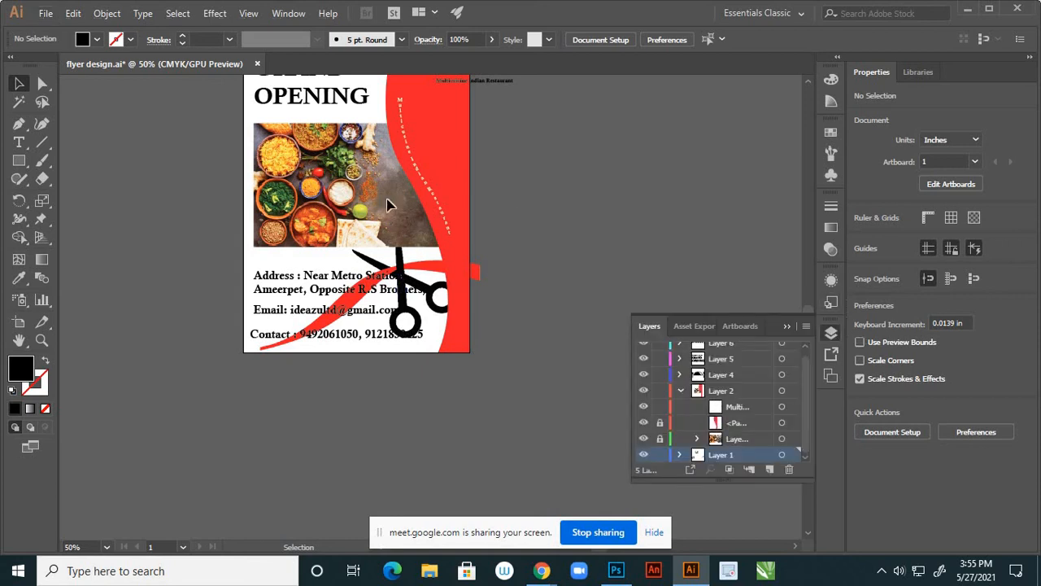
left_click(645, 439)
left_click(645, 439)
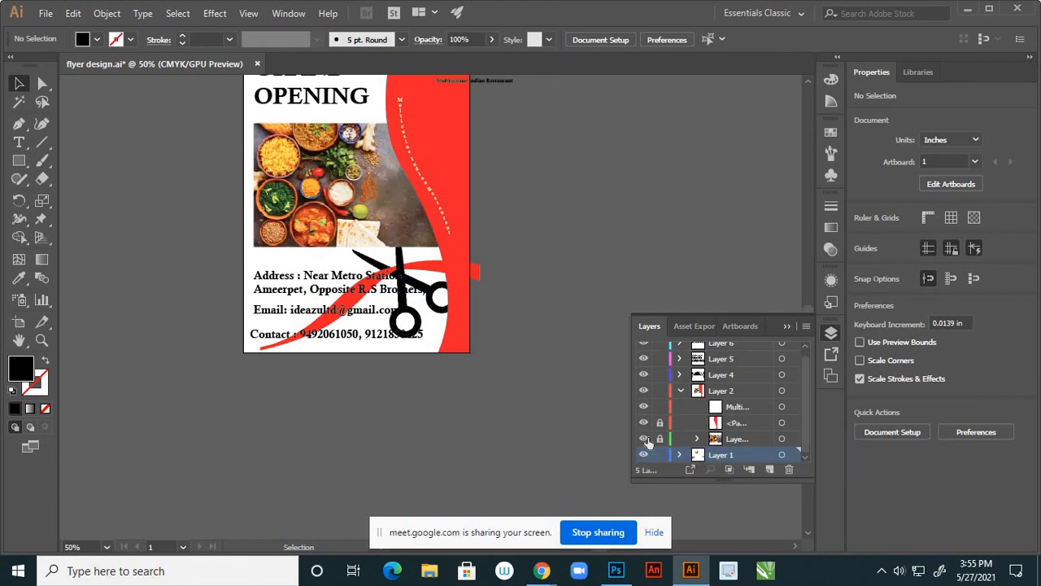
left_click(444, 293)
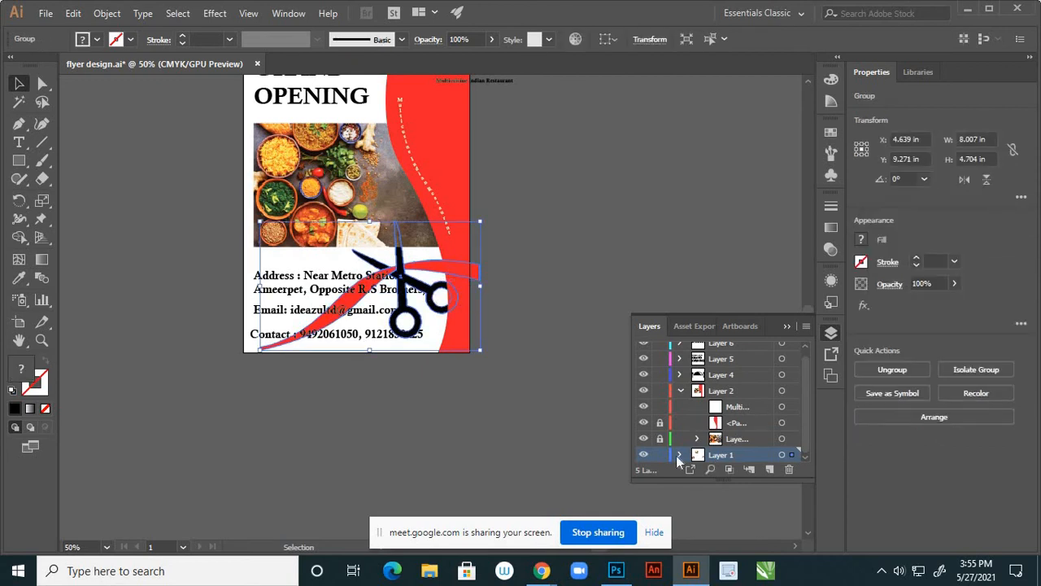
key("Delete")
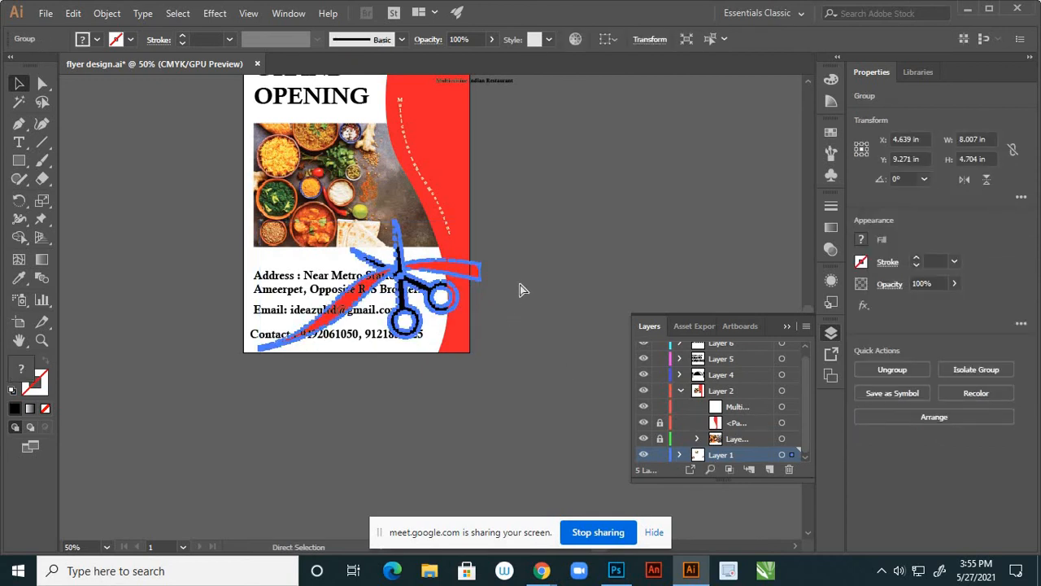
Paste the scissors into a new sublayer in Layer 2 and nudge it slightly
left_click(726, 440)
left_click(769, 471)
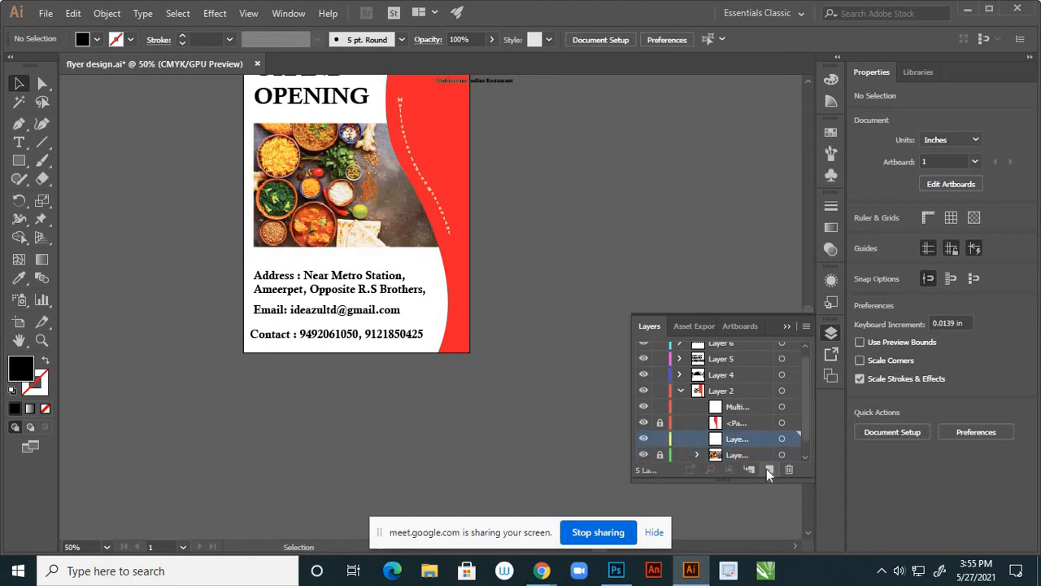
key("ctrl+v")
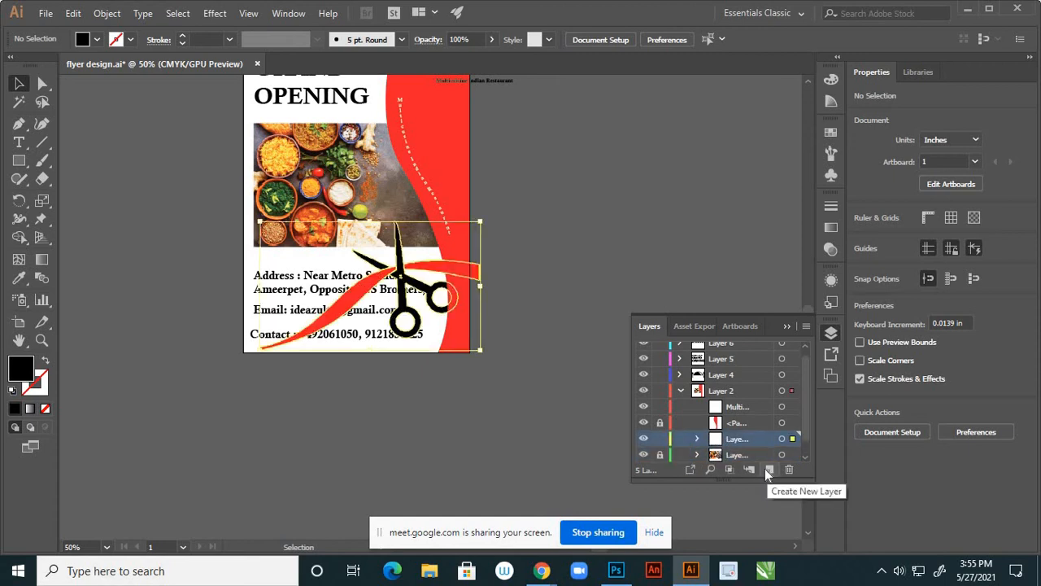
left_click(614, 269)
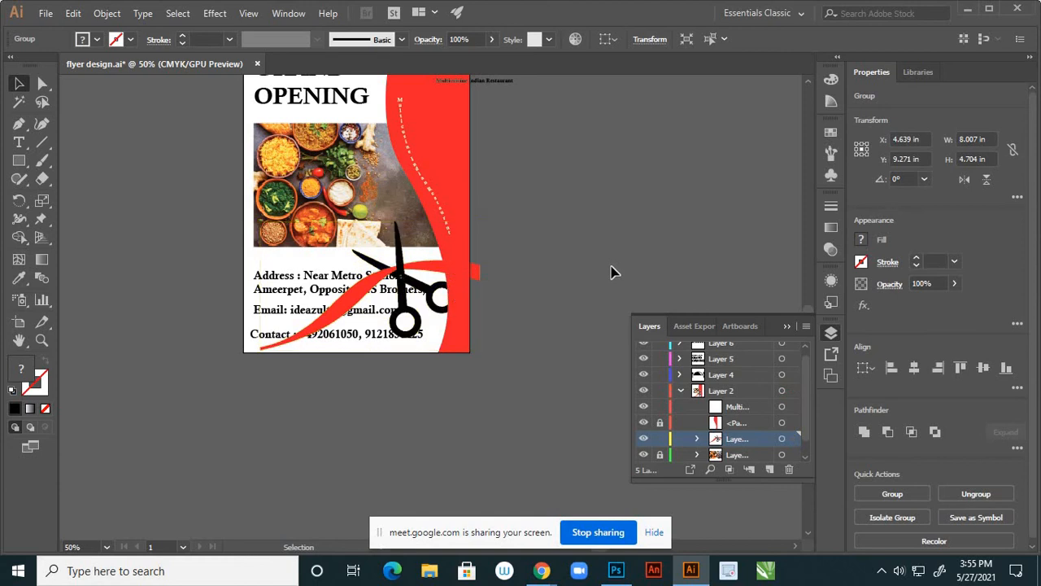
mouse_move(404, 303)
left_mouse_down()
mouse_move(401, 294)
mouse_move(412, 301)
left_mouse_up()
left_click(476, 257)
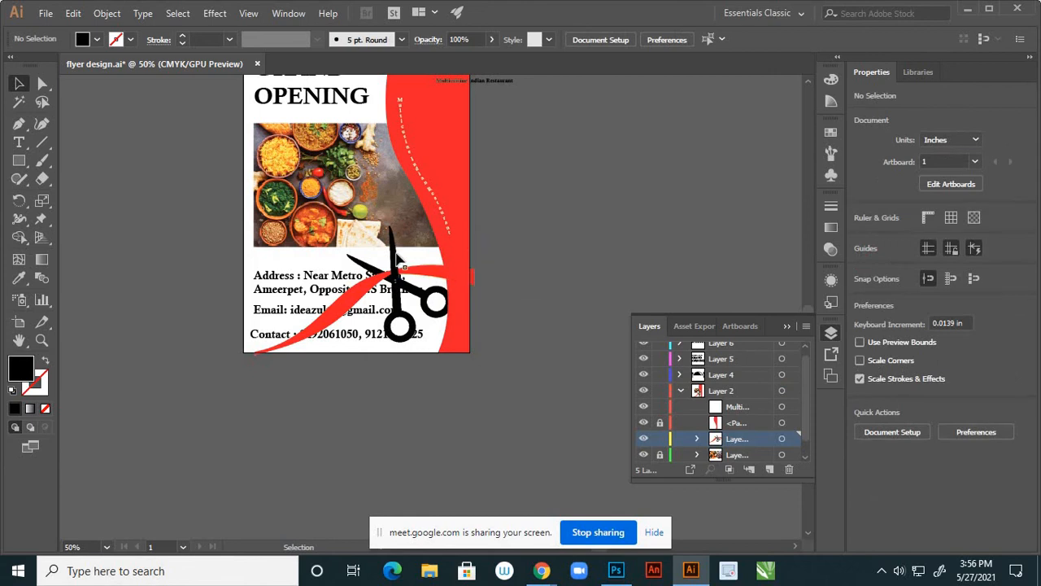
Nudge the scissors-and-ribbon group slightly left
scroll(400, 259, "up", 2)
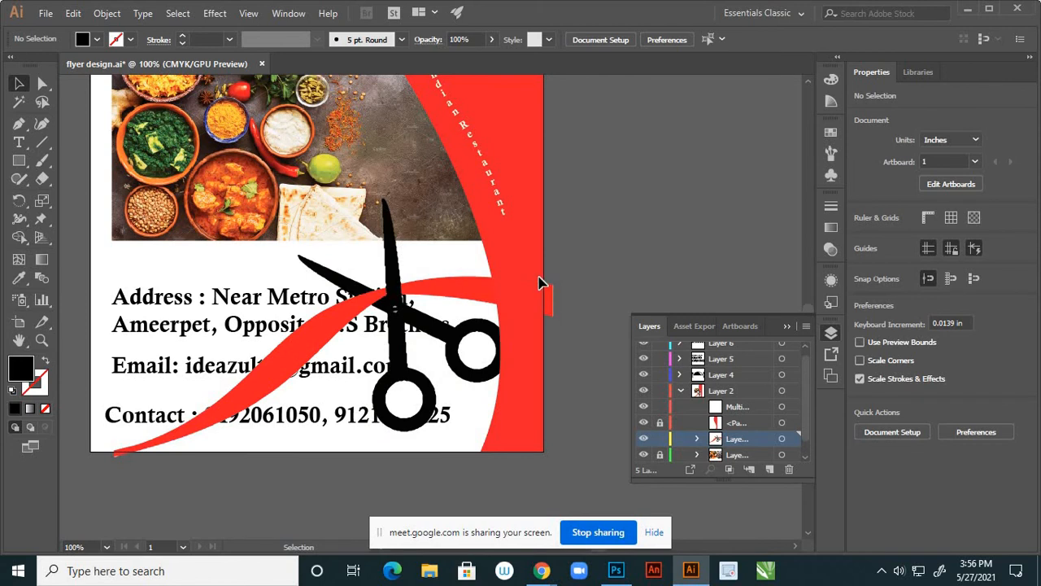
scroll(539, 282, "down", 2)
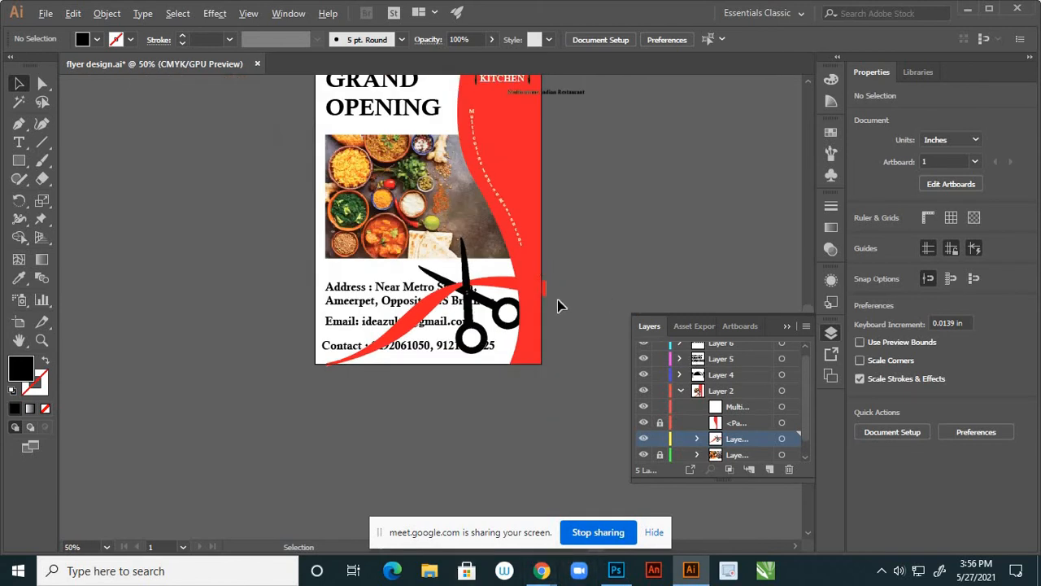
scroll(557, 301, "down", 1)
scroll(558, 288, "up", 1)
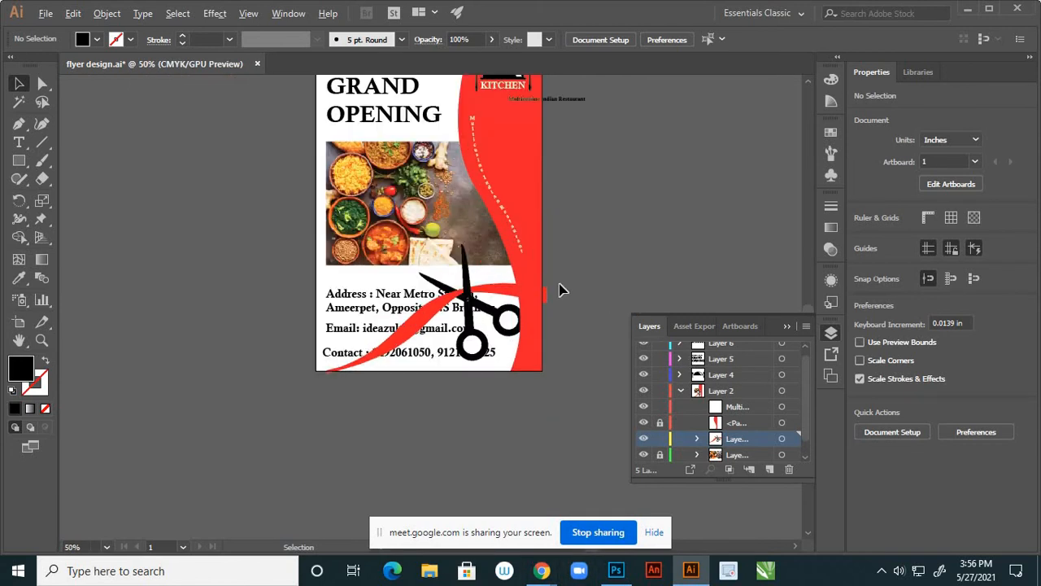
left_click(502, 295)
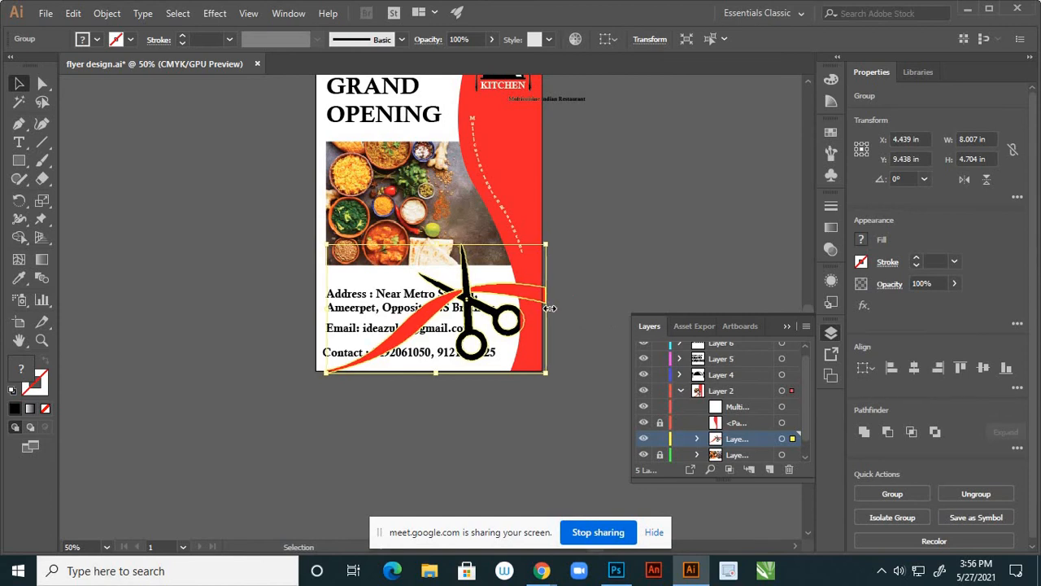
key("Left")
key("Left")
key("Left")
key("Left")
key("Left")
key("Left")
key("Left")
key("Left")
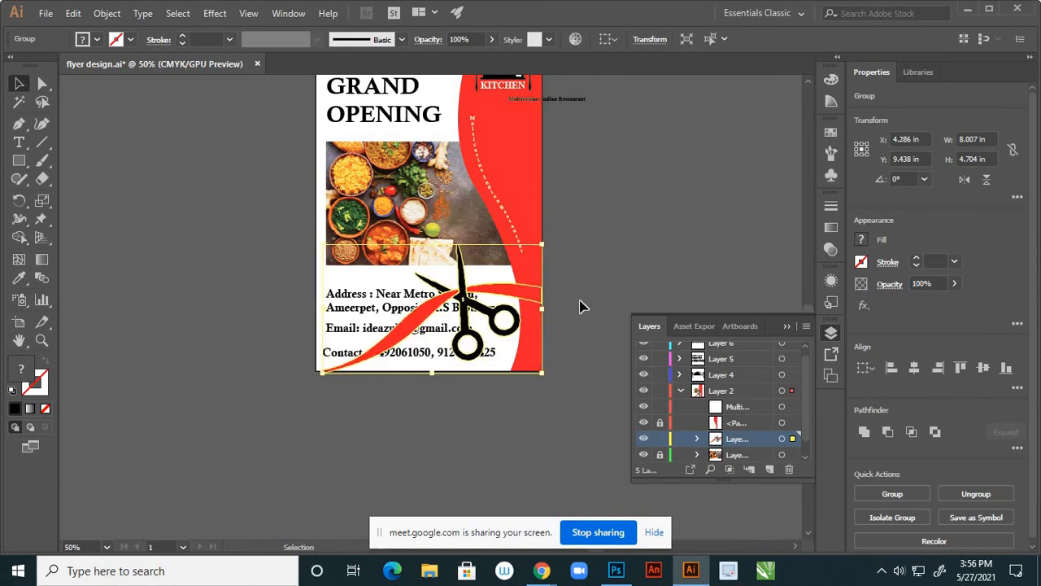
left_click(580, 295)
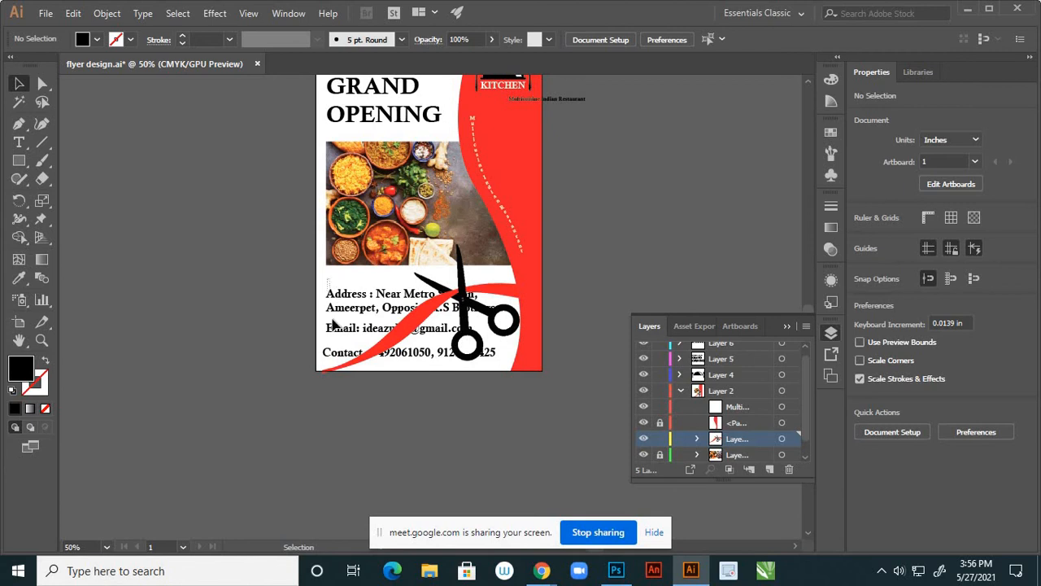
Cut the address text and paste it into a new top layer above Layer 6
left_click(340, 354)
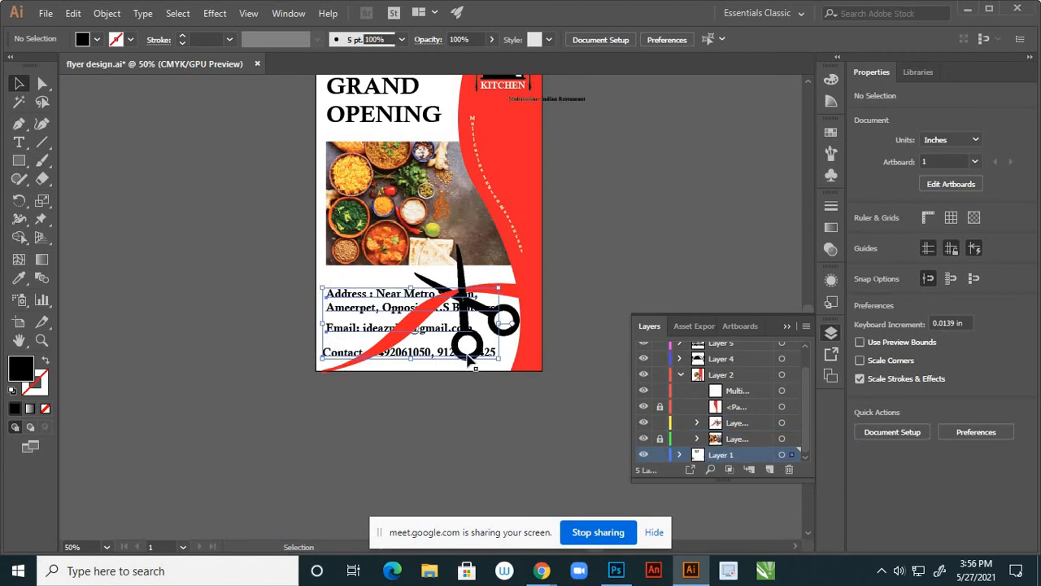
key("Delete")
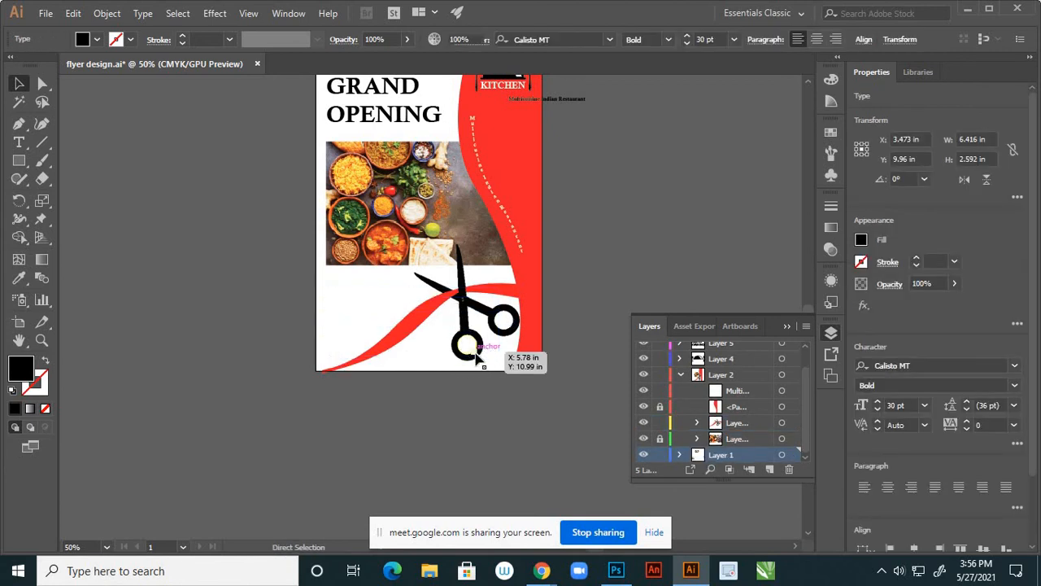
scroll(724, 358, "up", 1)
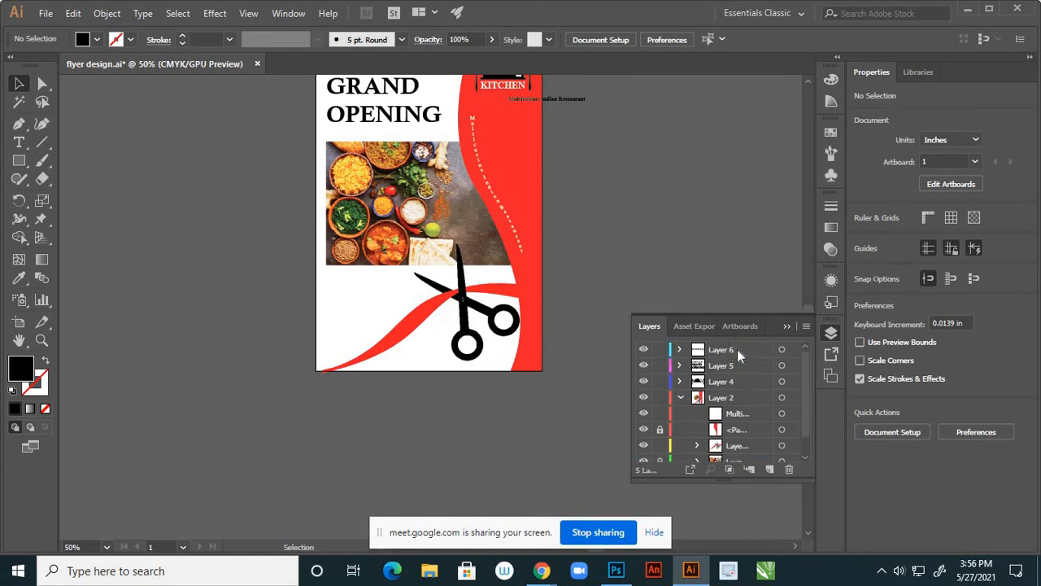
left_click(737, 349)
left_click(769, 470)
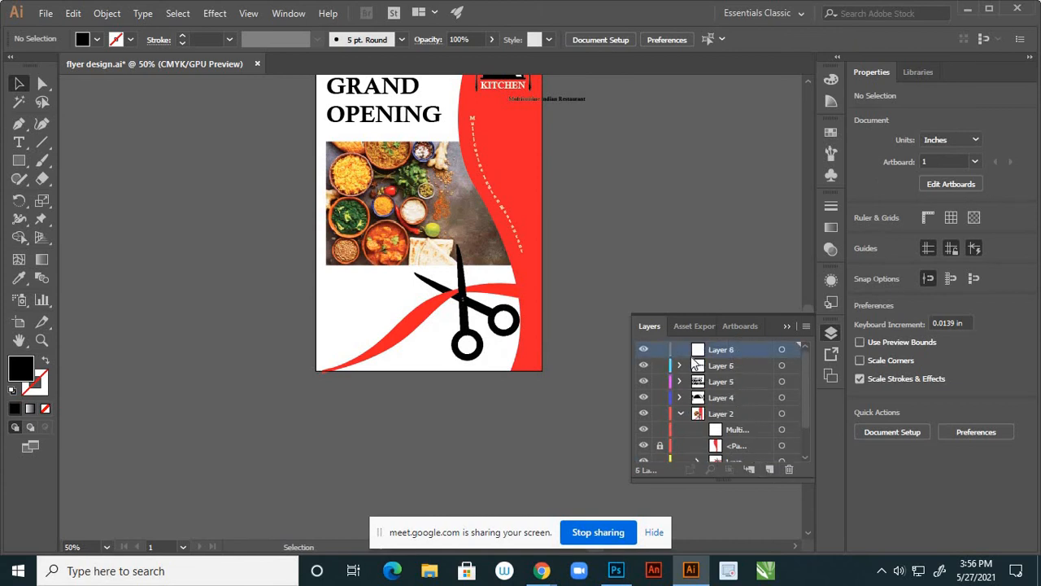
key("ctrl+v")
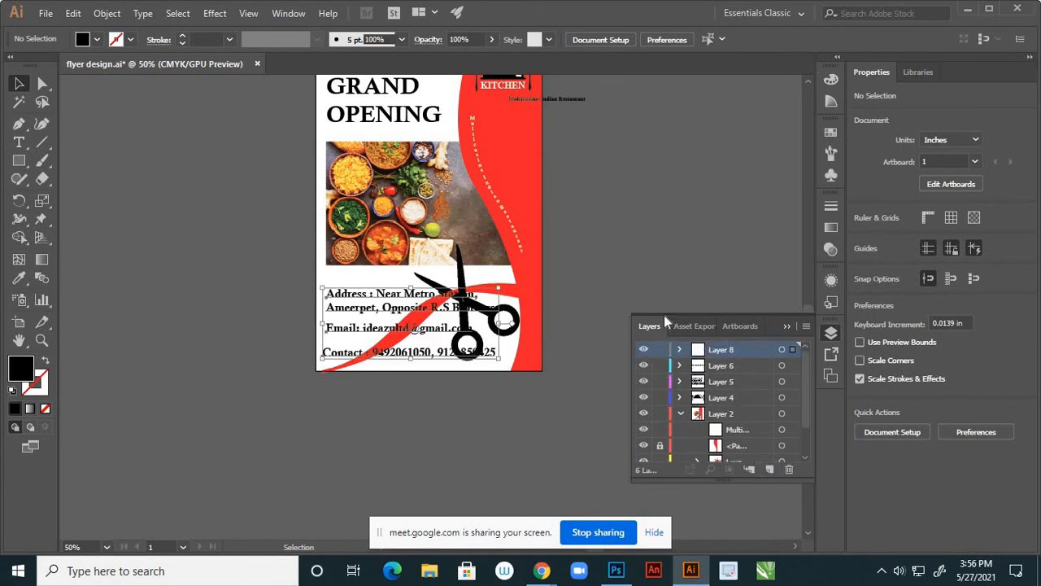
left_click(624, 254)
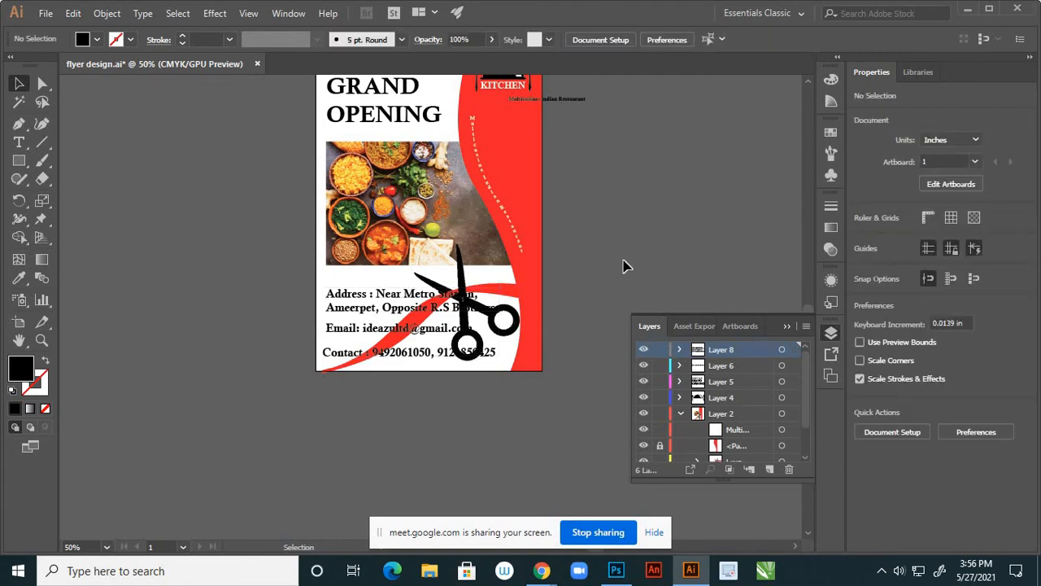
Scale the address block down to 23.93 pt and move it up-left
scroll(431, 318, "up", 1)
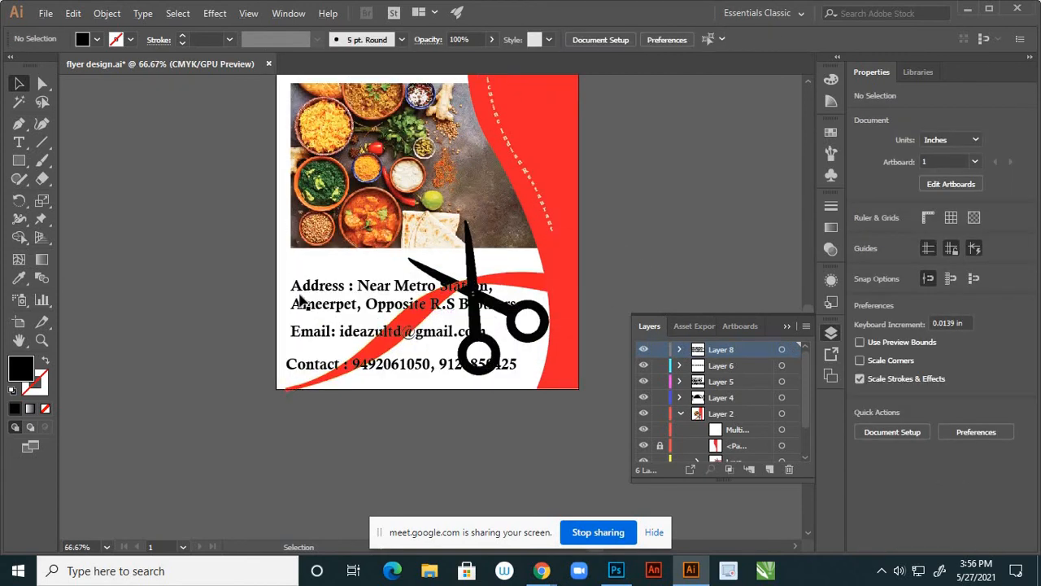
left_click_drag(286, 275, 496, 368)
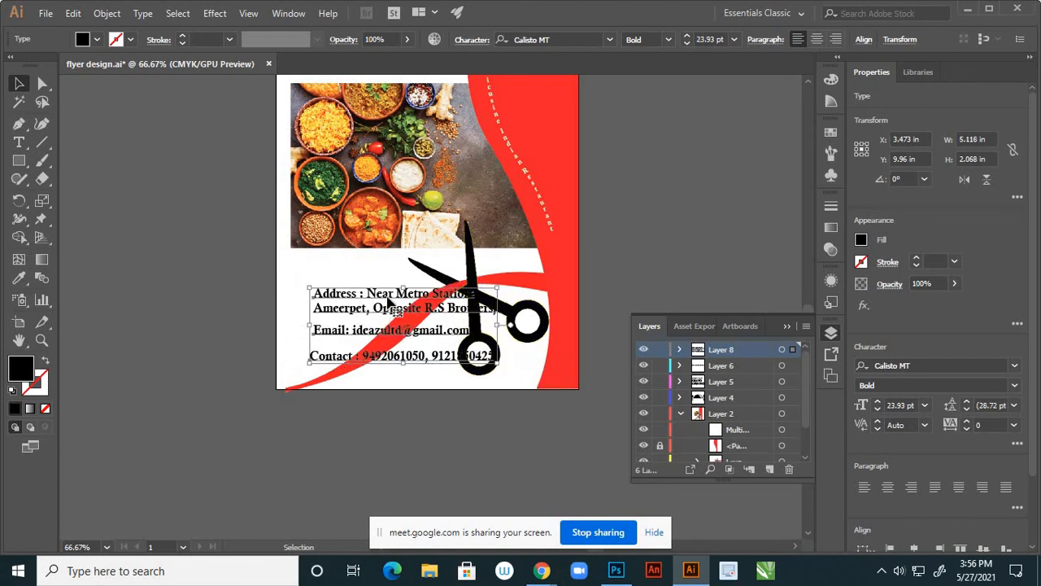
left_click_drag(390, 295, 364, 282)
left_click(272, 325)
scroll(459, 360, "down", 1)
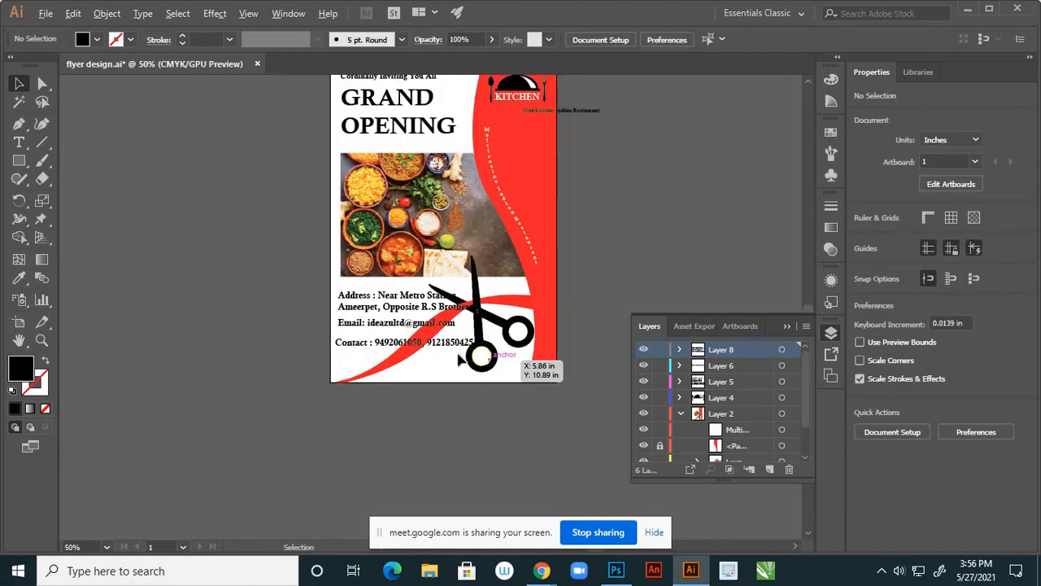
Scale, narrow, tilt about 8 degrees and move the scissors-and-ribbon group right and up
left_click(399, 379)
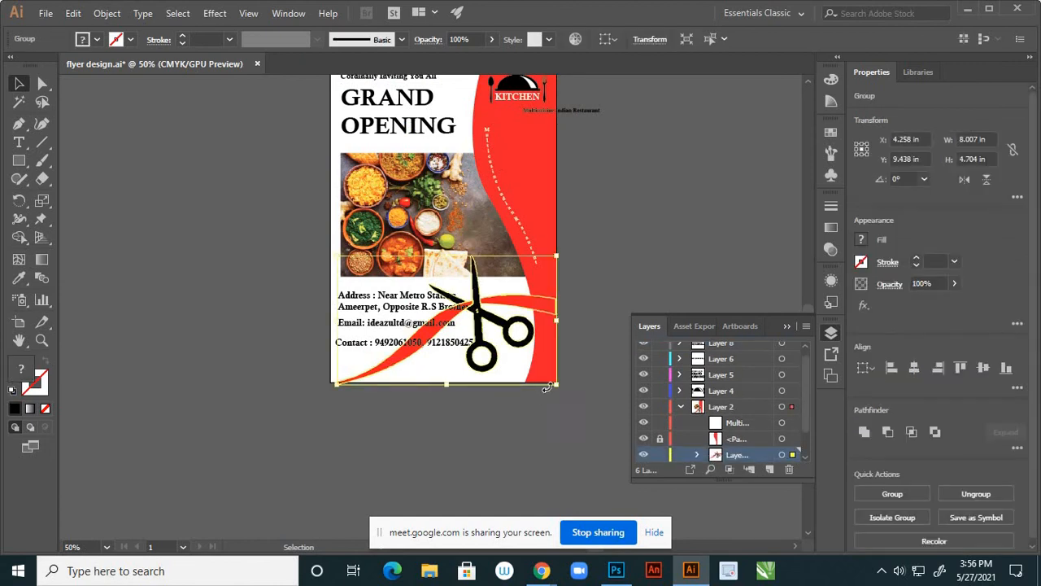
left_click_drag(558, 387, 537, 375)
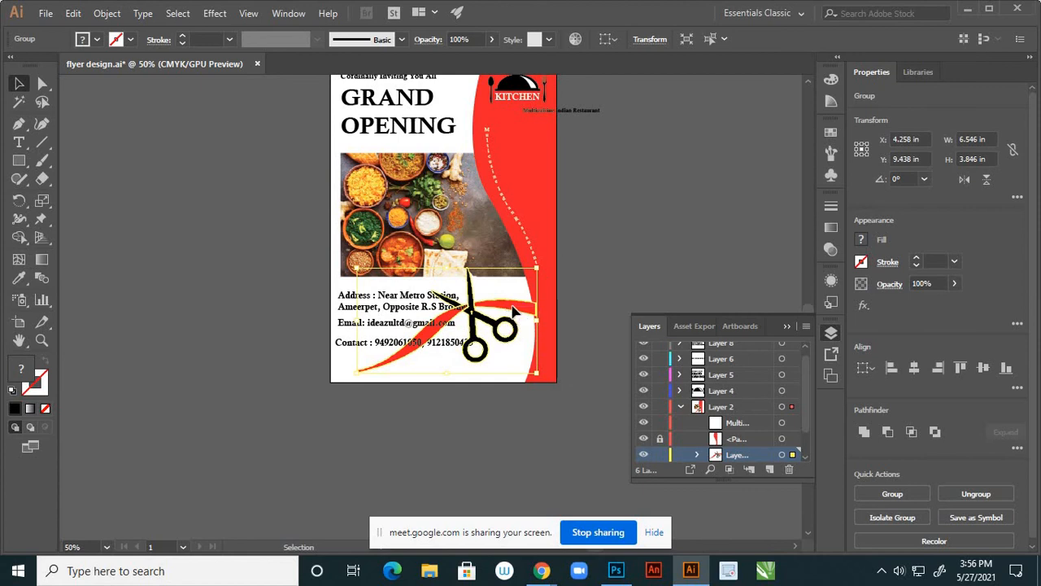
left_click_drag(508, 312, 554, 304)
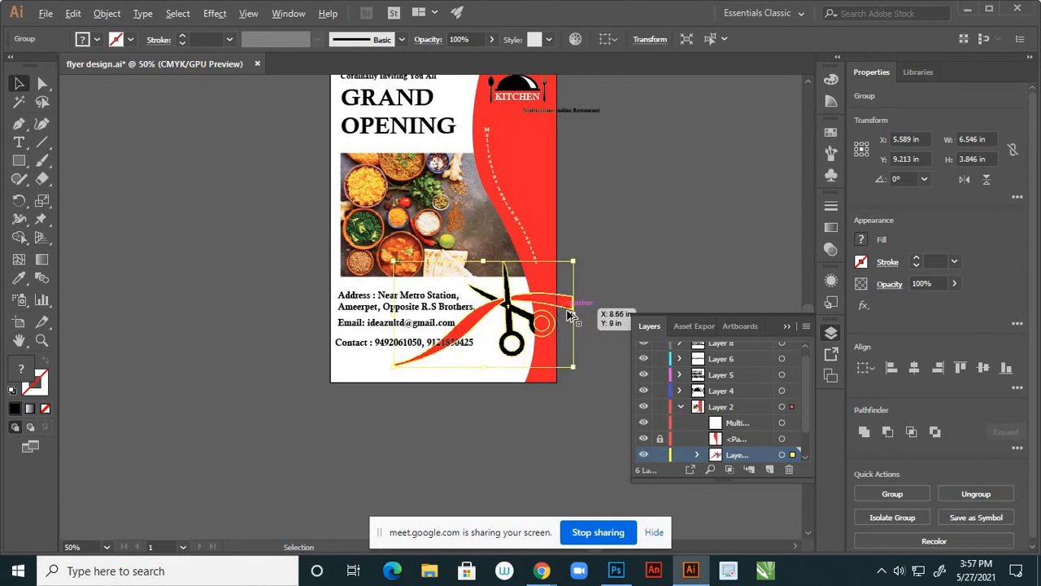
scroll(568, 310, "up", 2)
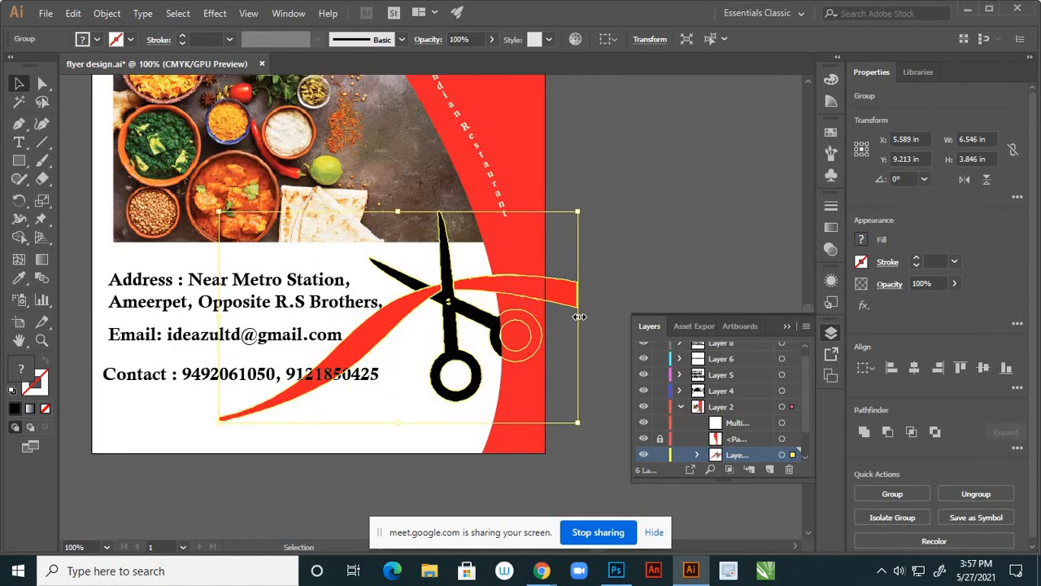
left_click_drag(575, 317, 548, 316)
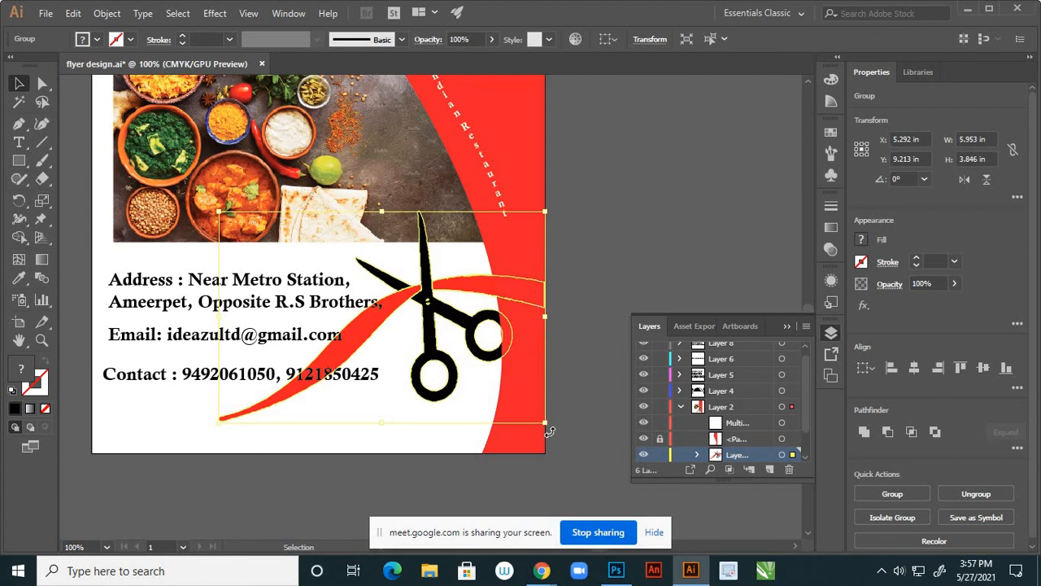
left_click_drag(549, 432, 558, 407)
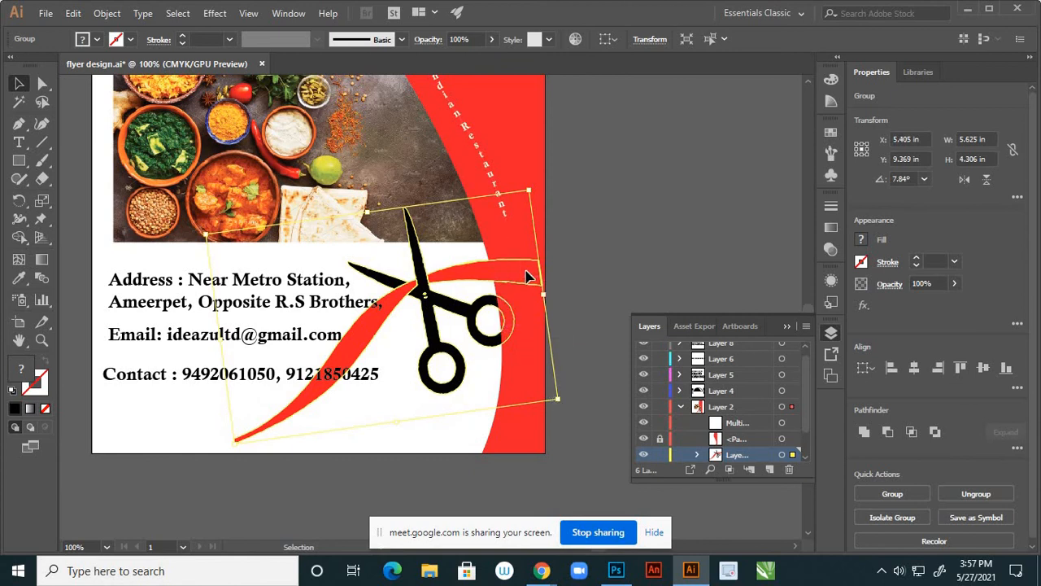
left_click_drag(522, 279, 493, 269)
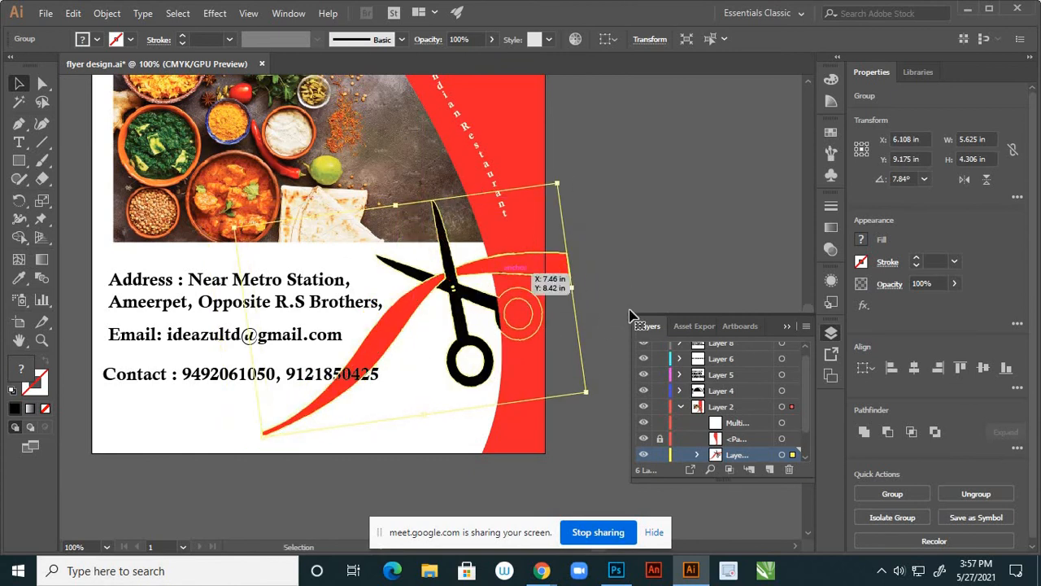
left_click(631, 283)
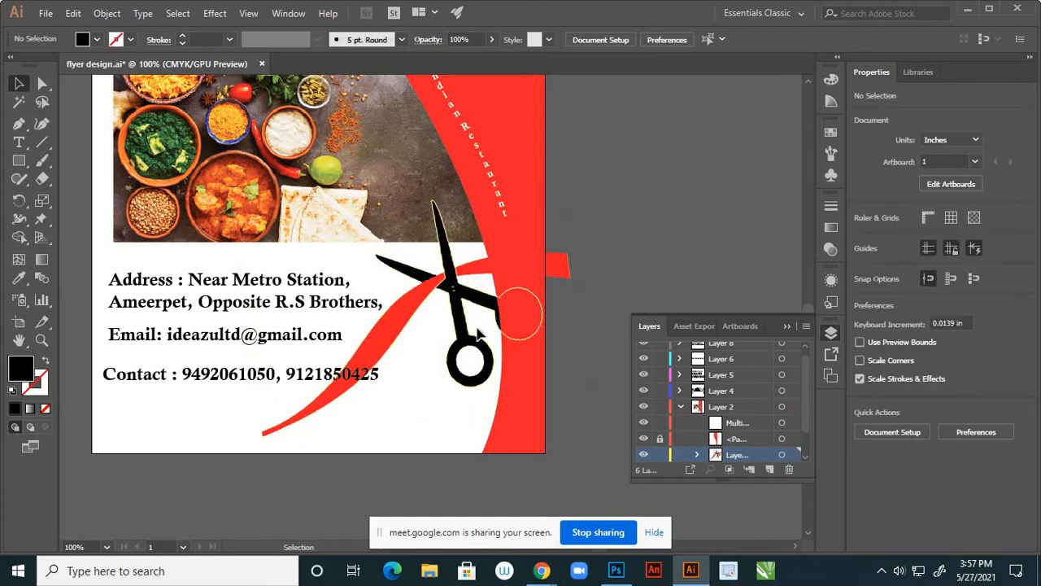
left_click_drag(475, 288, 501, 278)
Restack the scissors group above the locked red path in the Layers panel
left_click(484, 355)
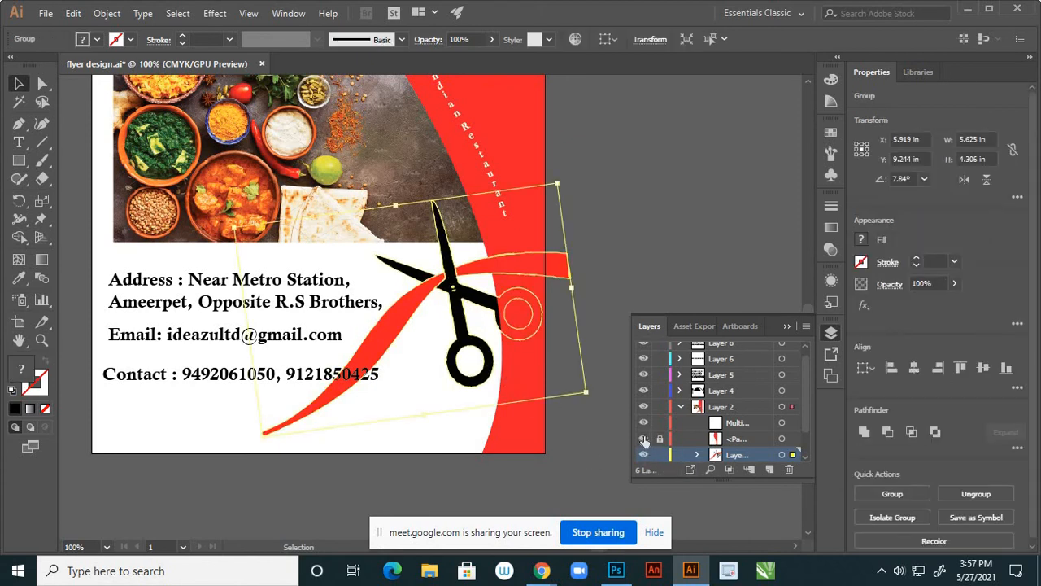
left_click(643, 439)
left_click(643, 439)
left_click_drag(735, 440, 740, 436)
Ungroup the scissors graphic
left_click(642, 268)
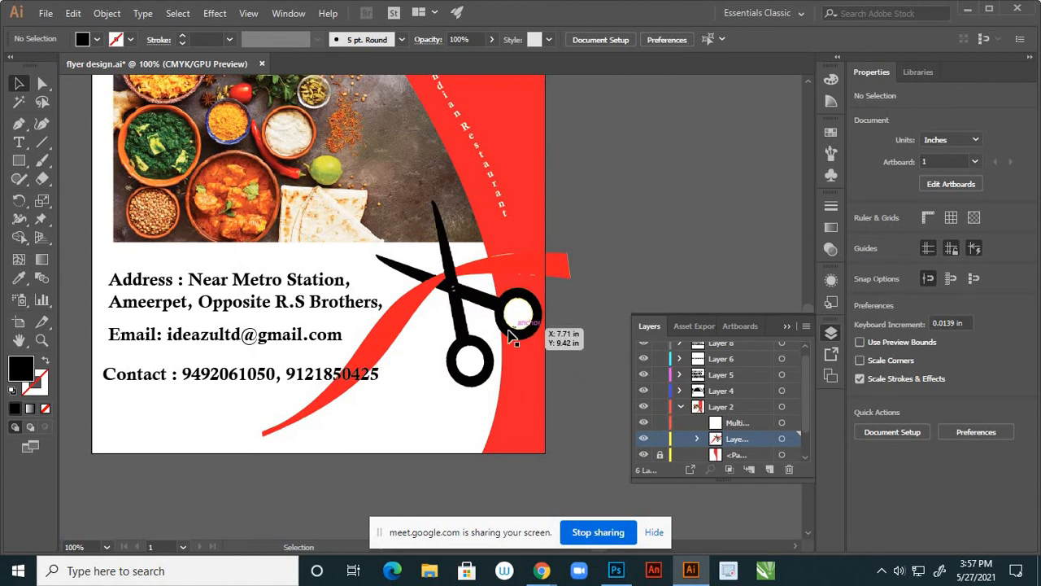
left_click(521, 316)
right_click(519, 313)
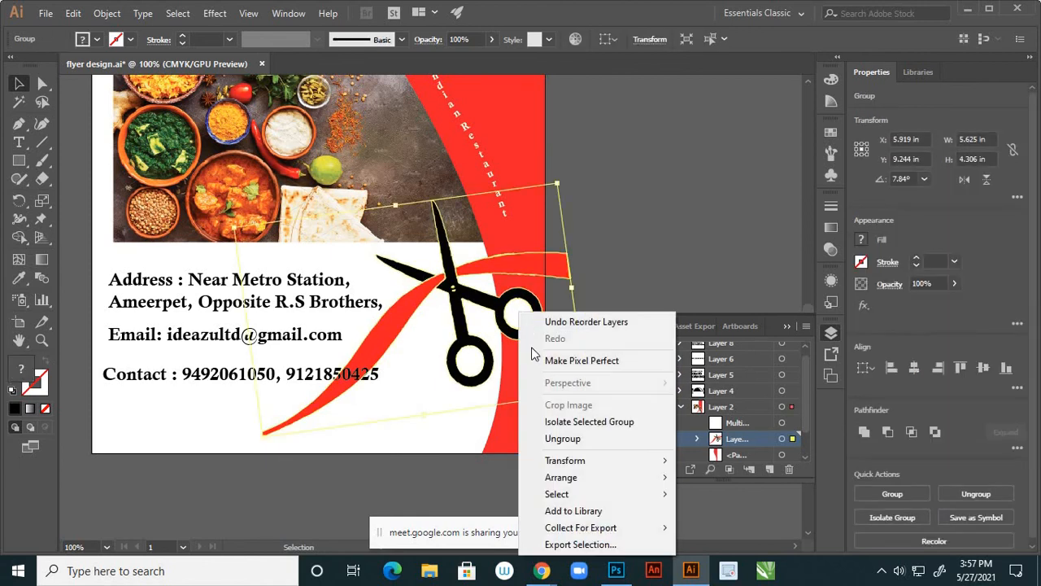
left_click(558, 438)
left_click(627, 249)
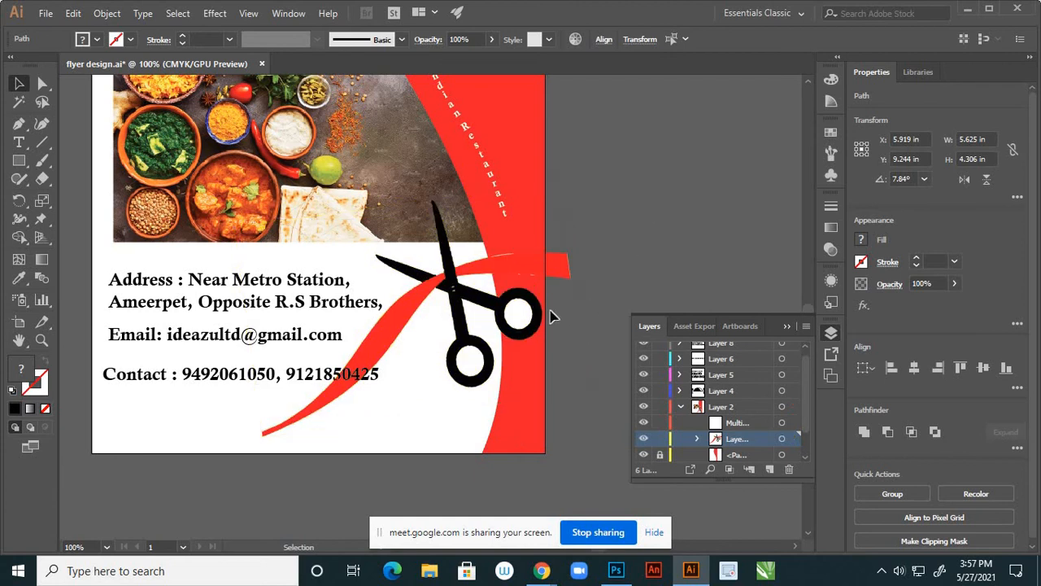
Fill the white circle inside the upper scissor ring with red sampled from the panel
left_click(520, 317)
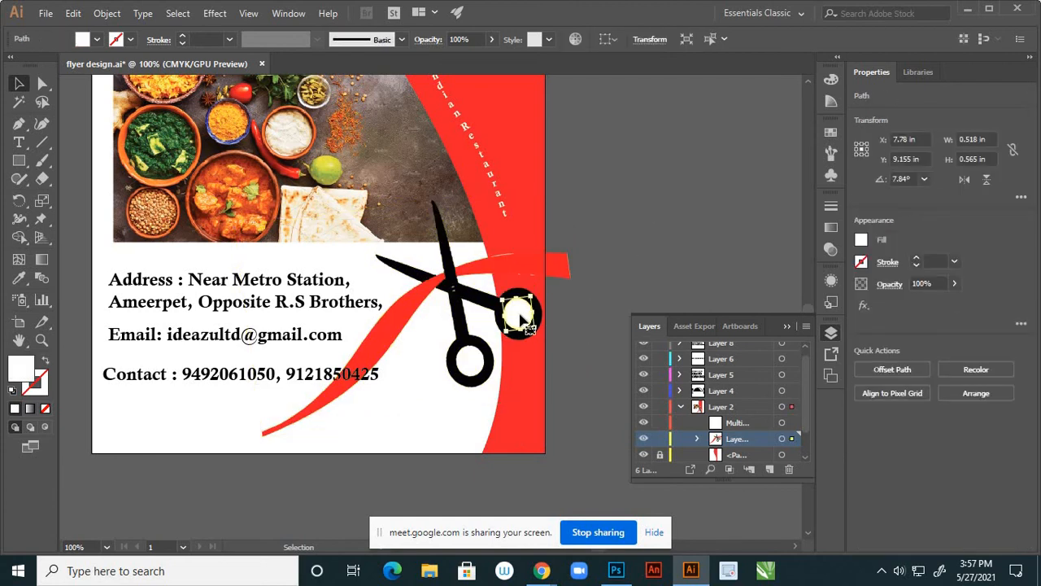
key("Delete")
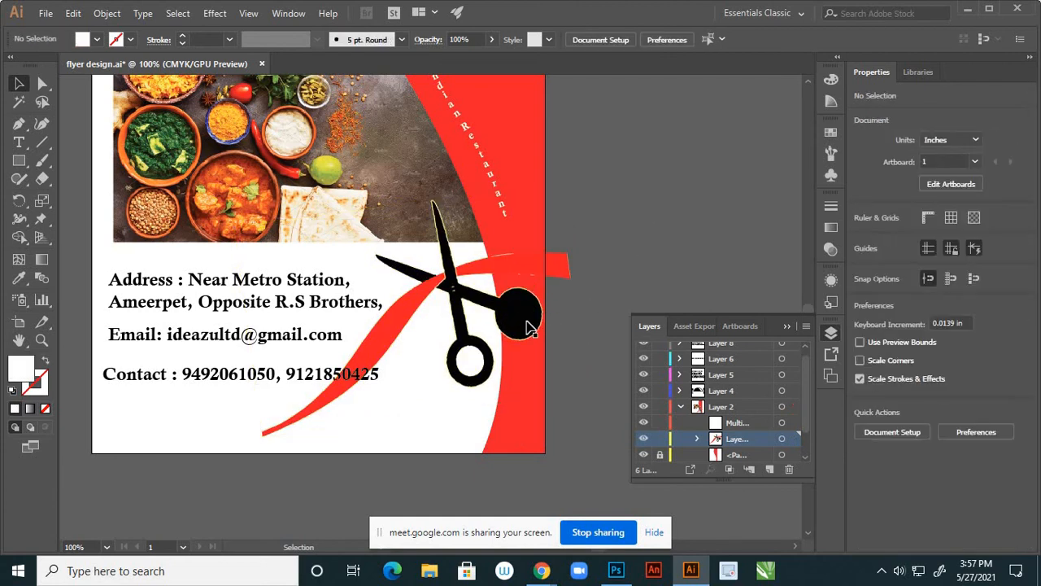
key("ctrl+z")
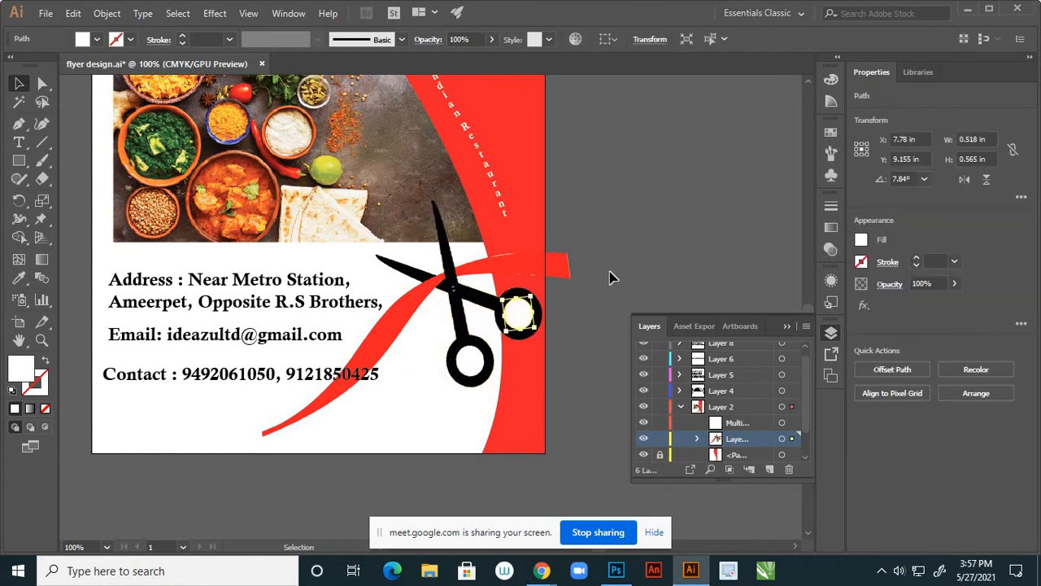
key("ctrl+shift+a")
left_click(512, 316)
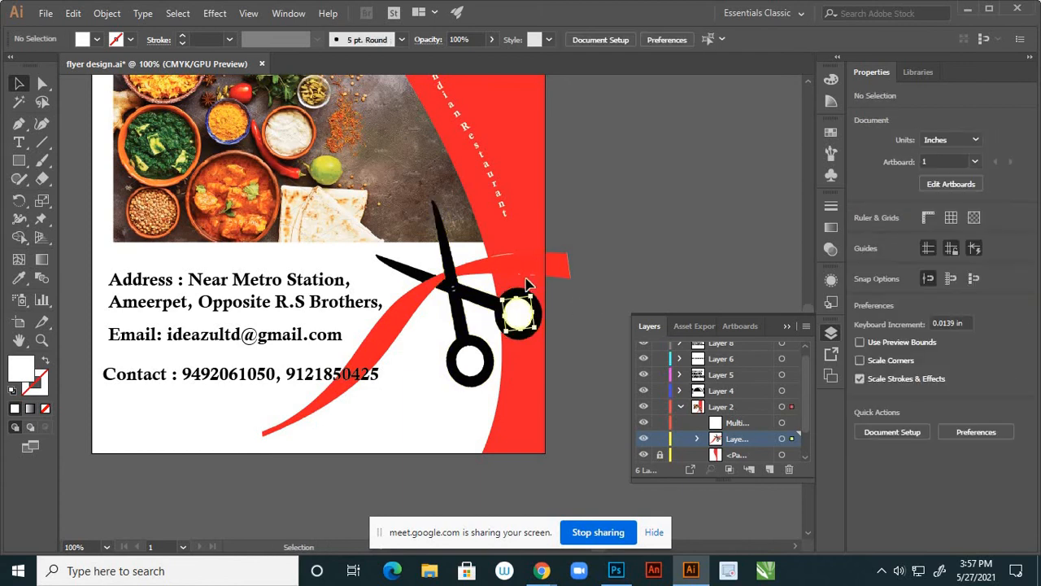
key("i")
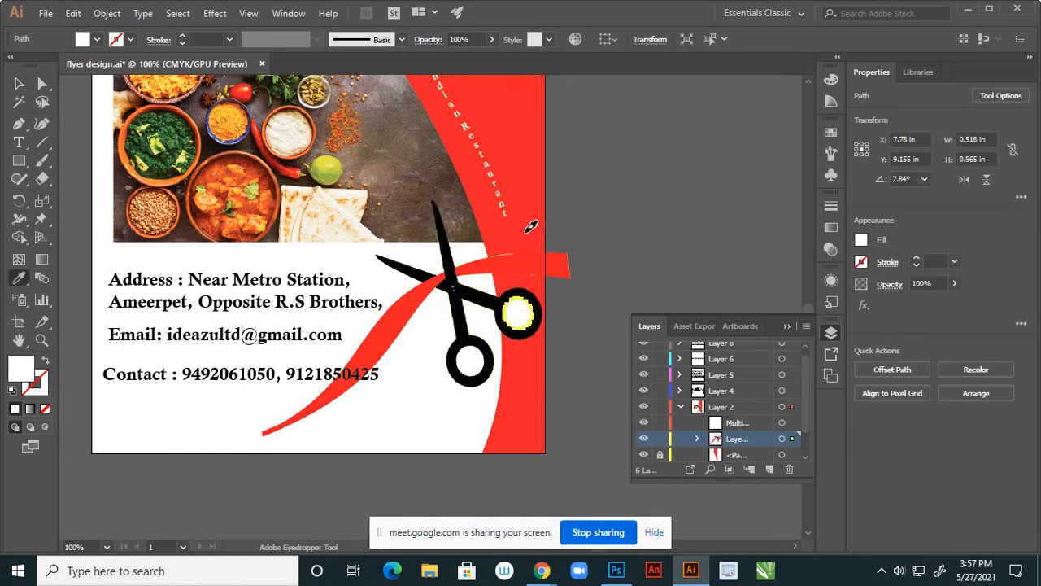
left_click(527, 230)
left_click(19, 83)
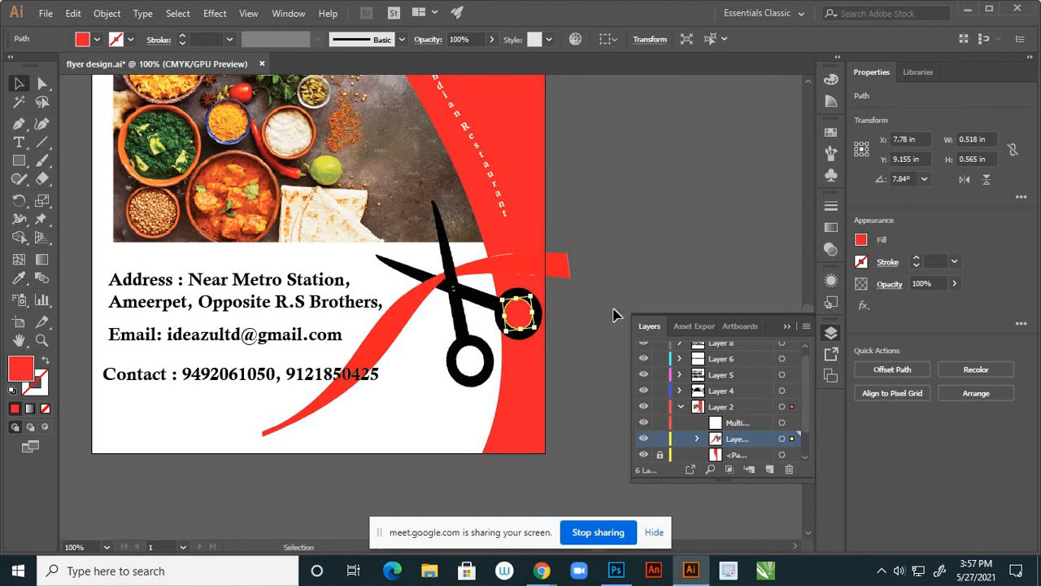
left_click(642, 265)
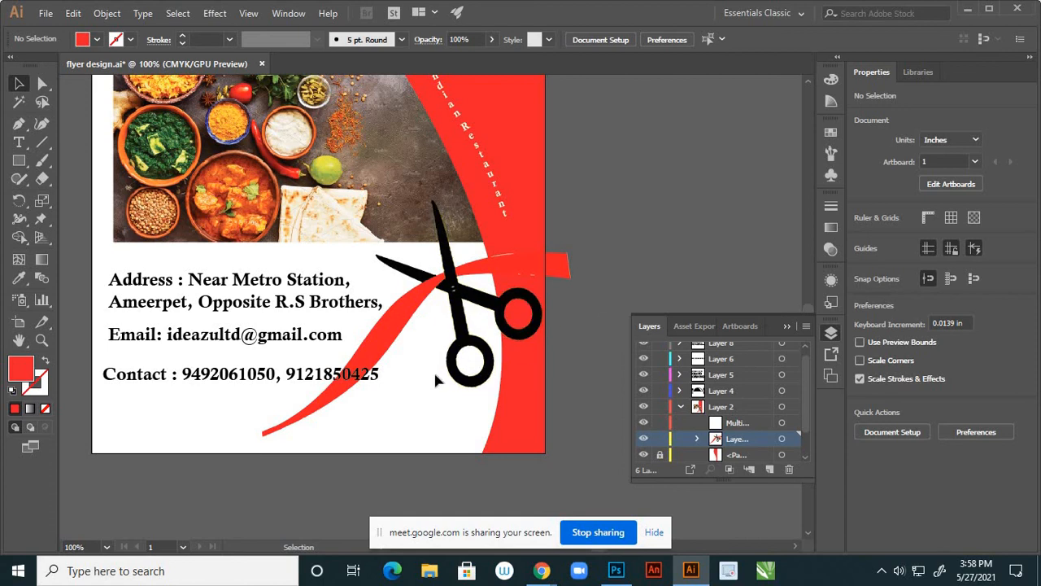
Narrow the small red ribbon tab from 2.103 in to 1.703 in wide
left_click(335, 399)
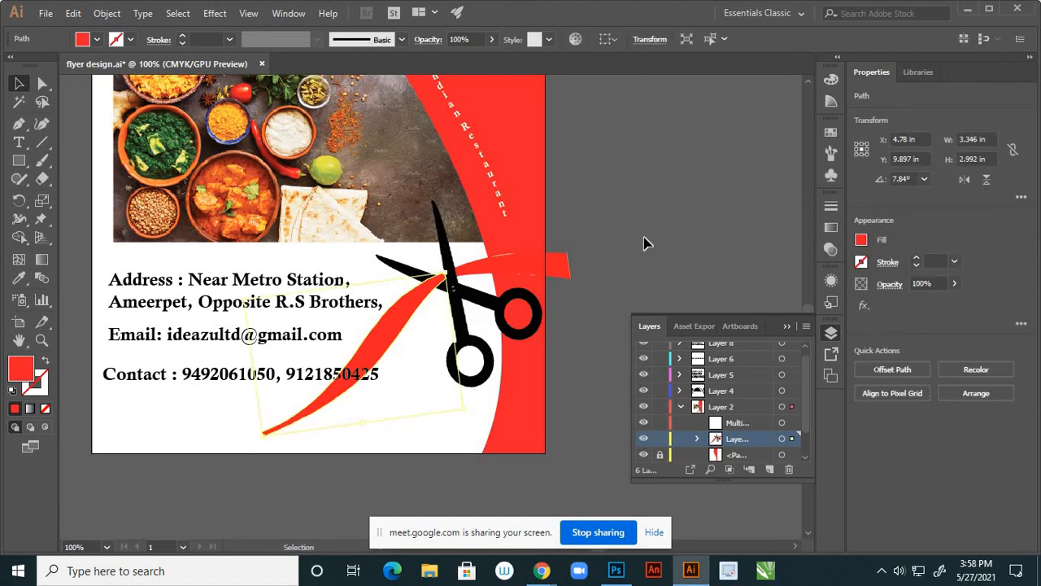
left_click(564, 268)
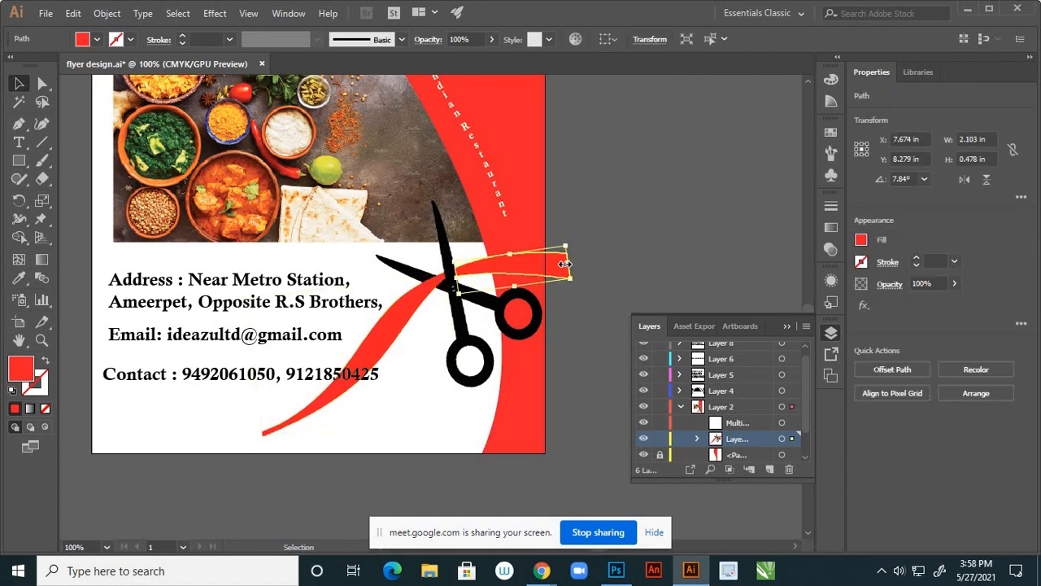
left_click_drag(564, 265, 548, 266)
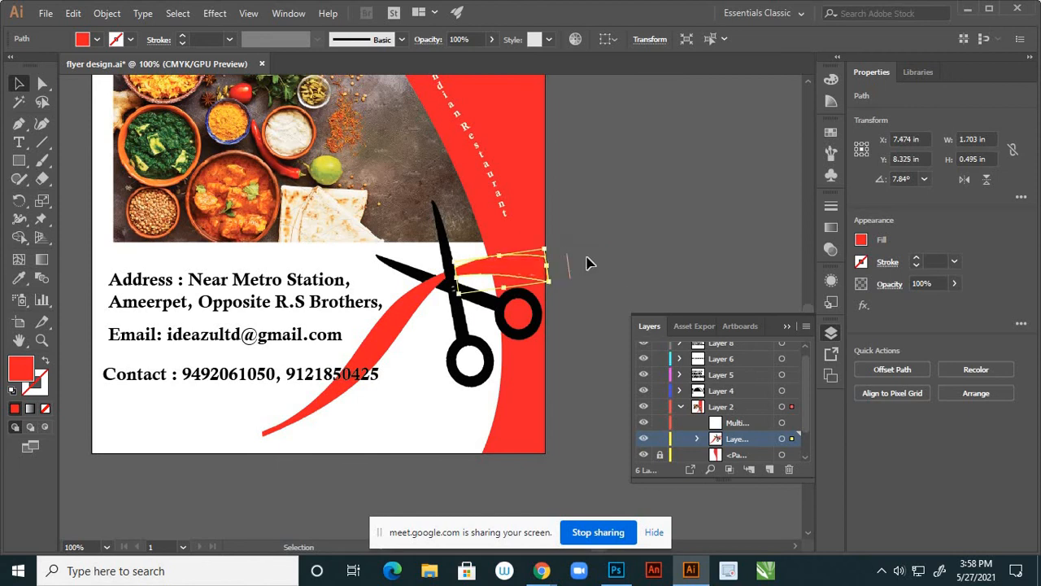
left_click(586, 258)
left_click(539, 263)
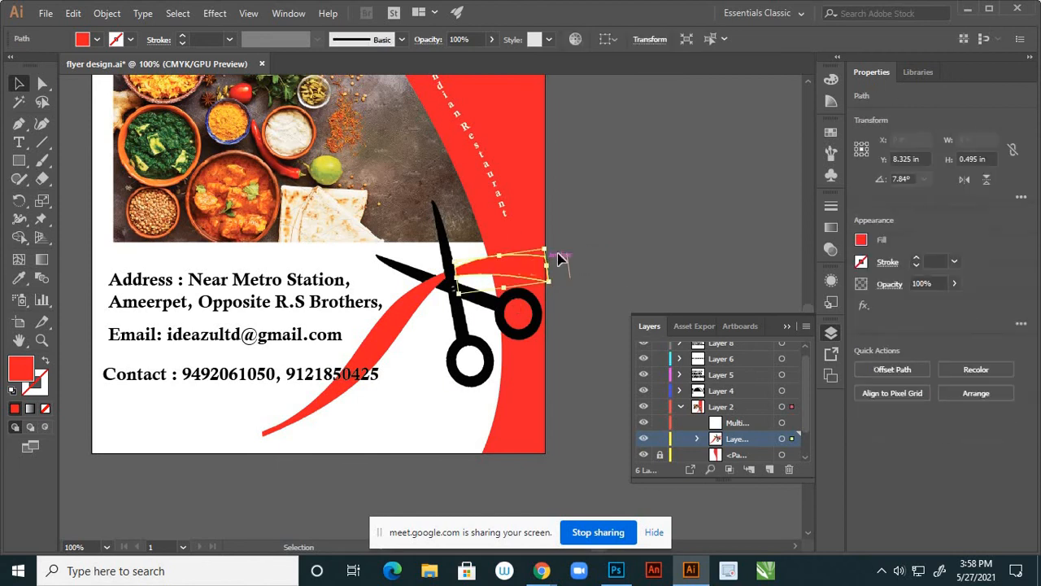
left_click_drag(559, 295, 565, 292)
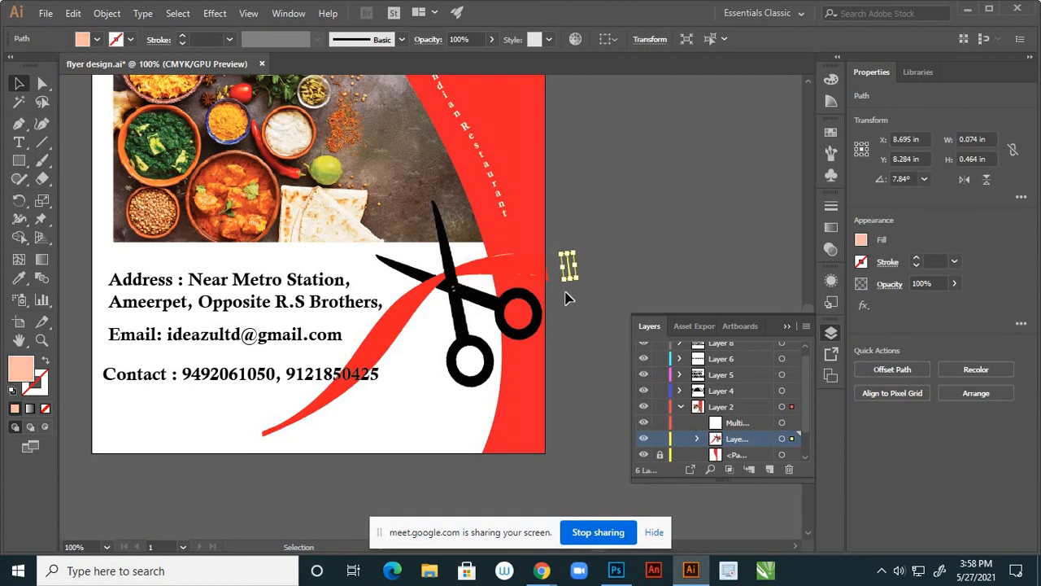
left_click(567, 298)
scroll(560, 267, "up", 3)
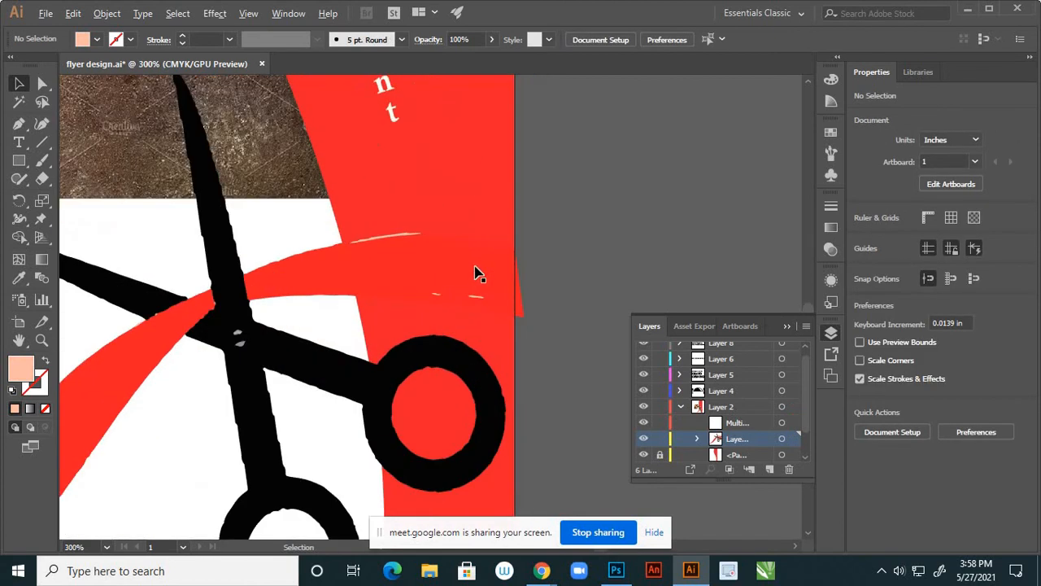
Adjust the red ribbon's corner anchors so its right edge lines up with the page edge
left_click(478, 278)
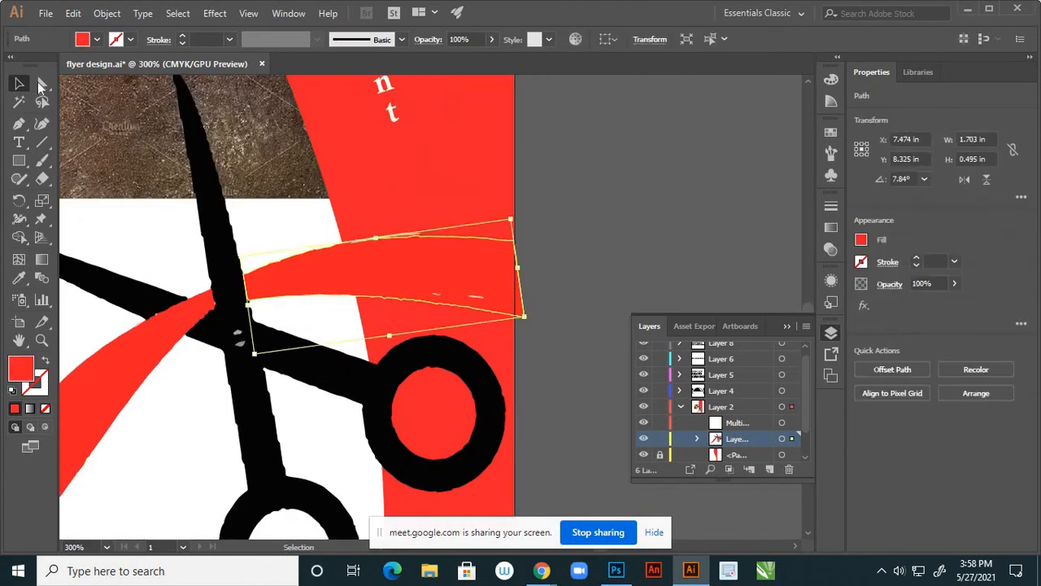
left_click(41, 85)
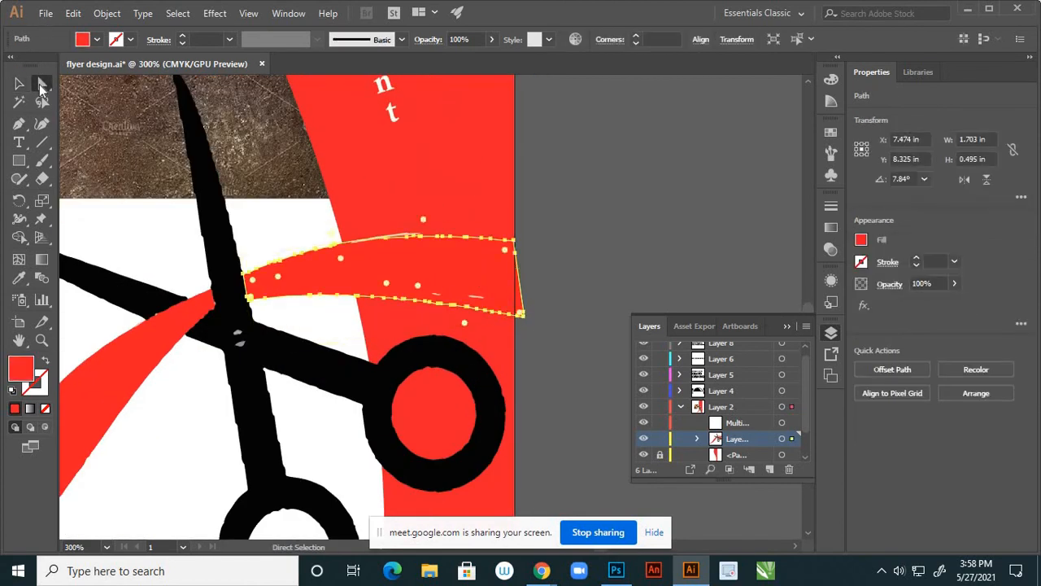
left_click(526, 319)
left_click(522, 317)
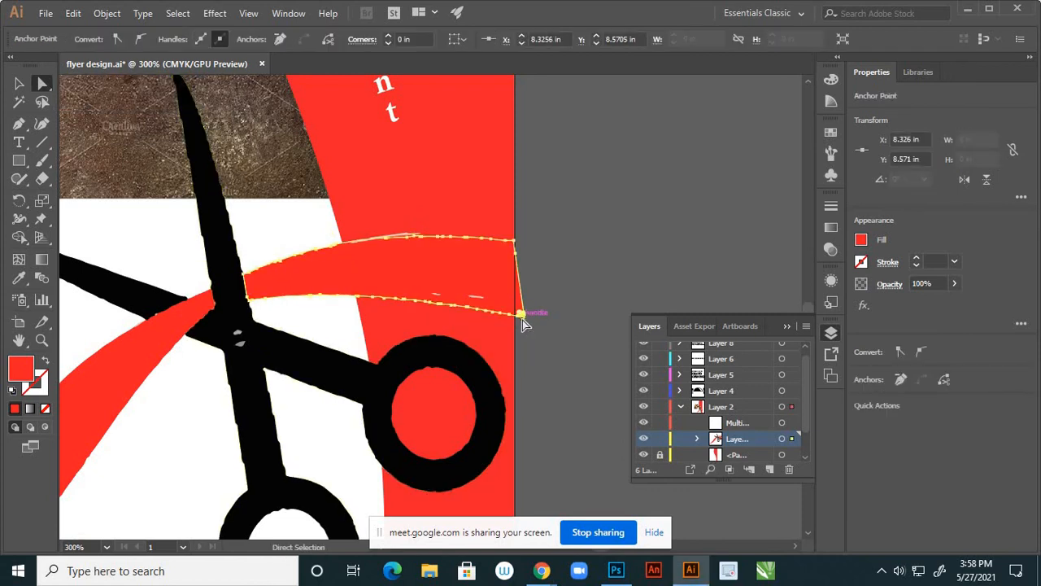
left_click_drag(525, 323, 518, 322)
scroll(530, 302, "up", 2)
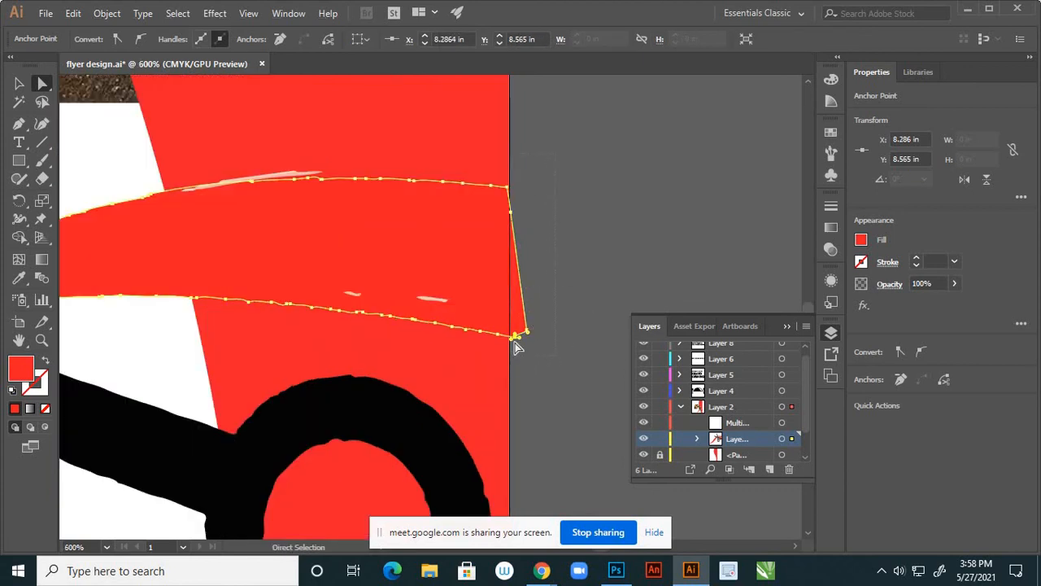
key("ctrl+z")
left_click_drag(510, 333, 510, 333)
scroll(521, 218, "up", 2)
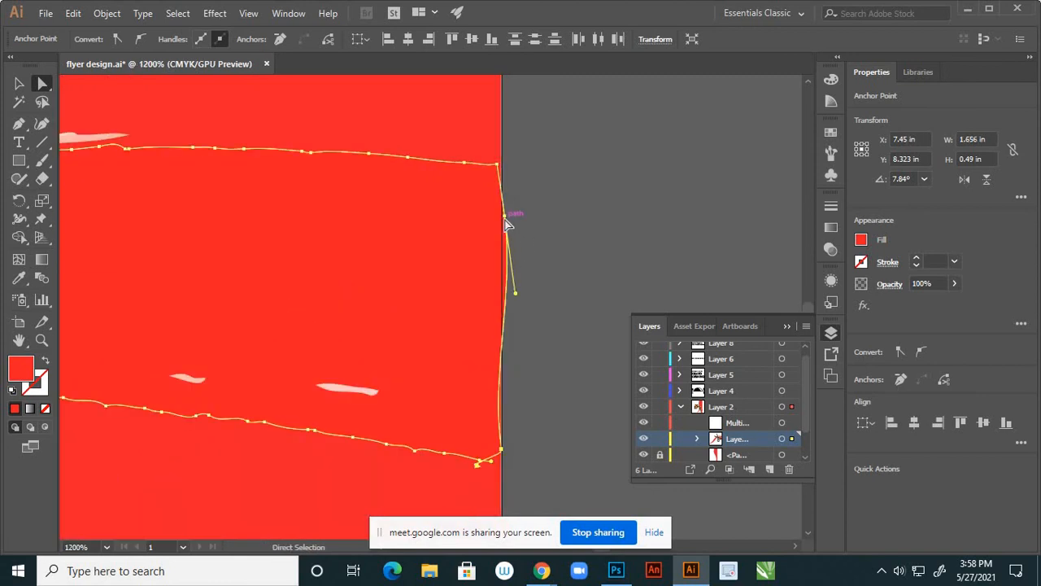
left_click_drag(510, 220, 499, 218)
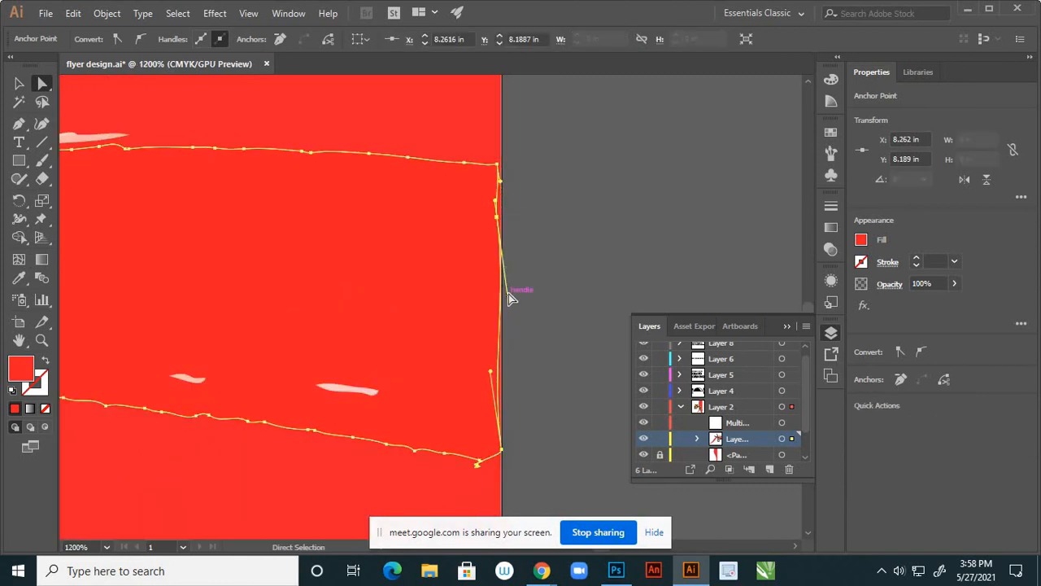
left_click(548, 276)
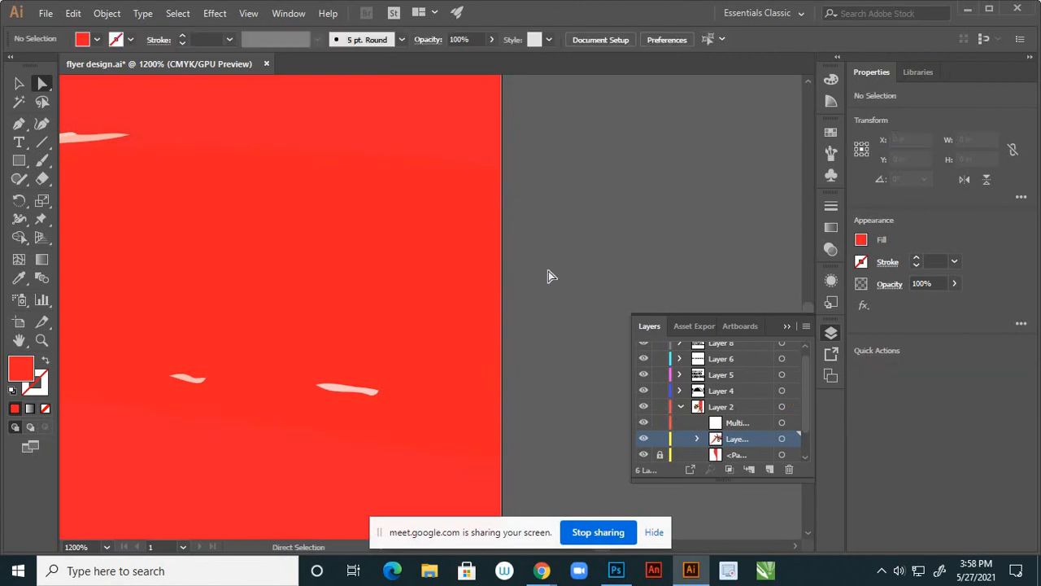
Recolour the thin pale sliver on the swoosh to the swoosh's red using the Eyedropper
scroll(553, 257, "down", 5)
scroll(529, 263, "up", 2)
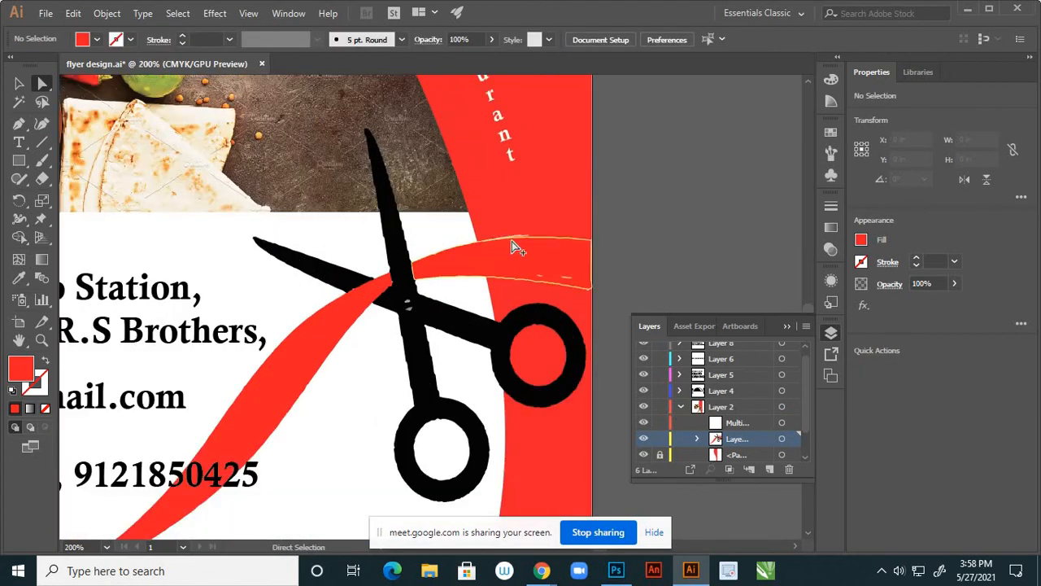
scroll(512, 240, "up", 3)
left_click(554, 173)
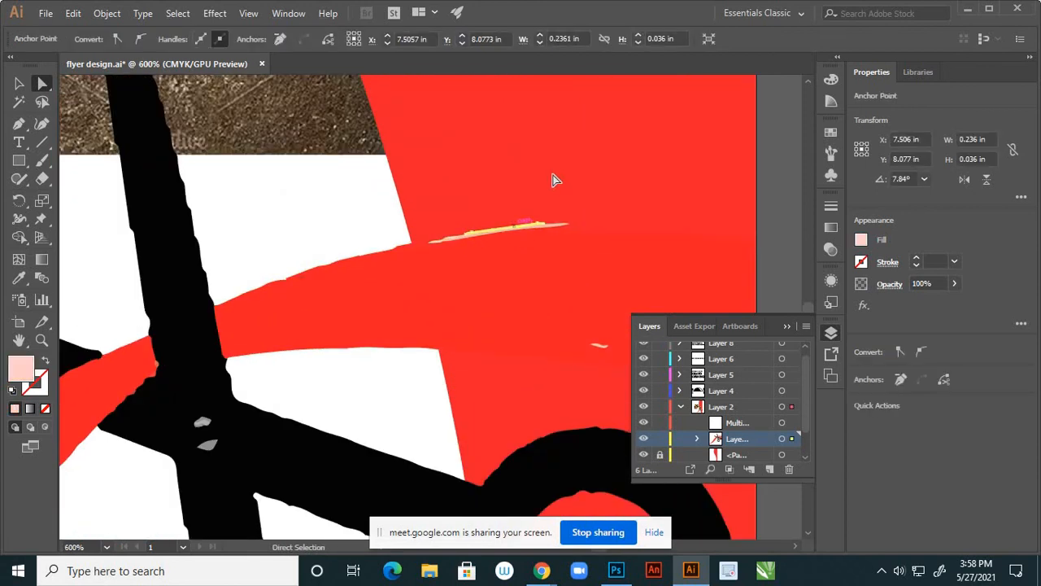
key("i")
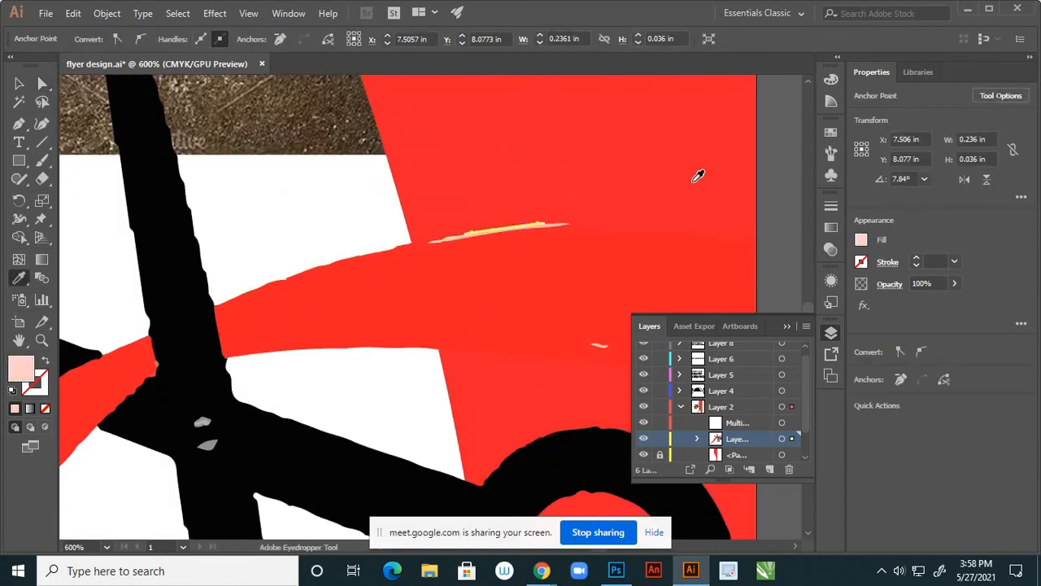
left_click(697, 175)
left_click(19, 85)
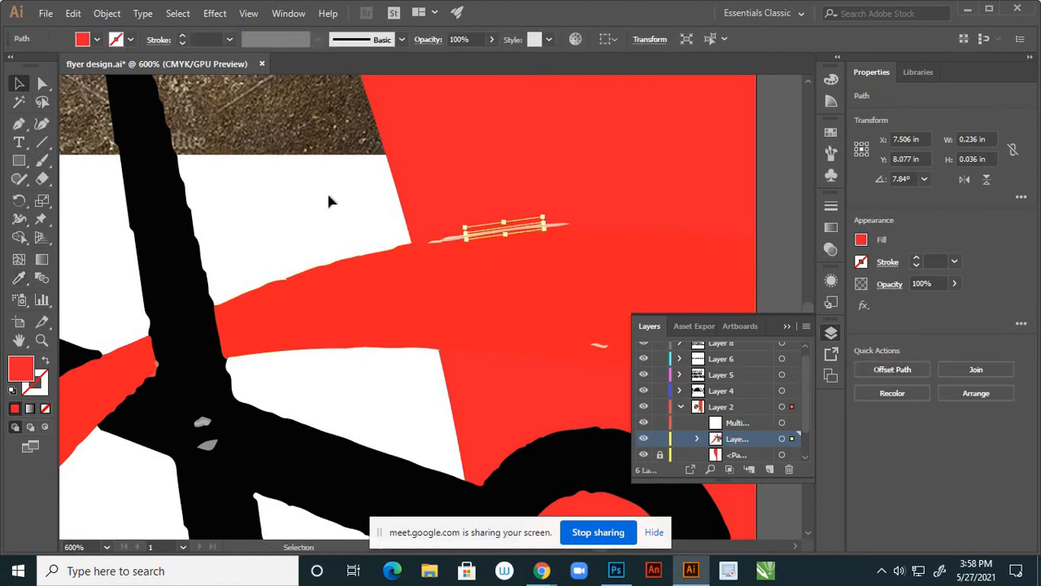
left_click(483, 246)
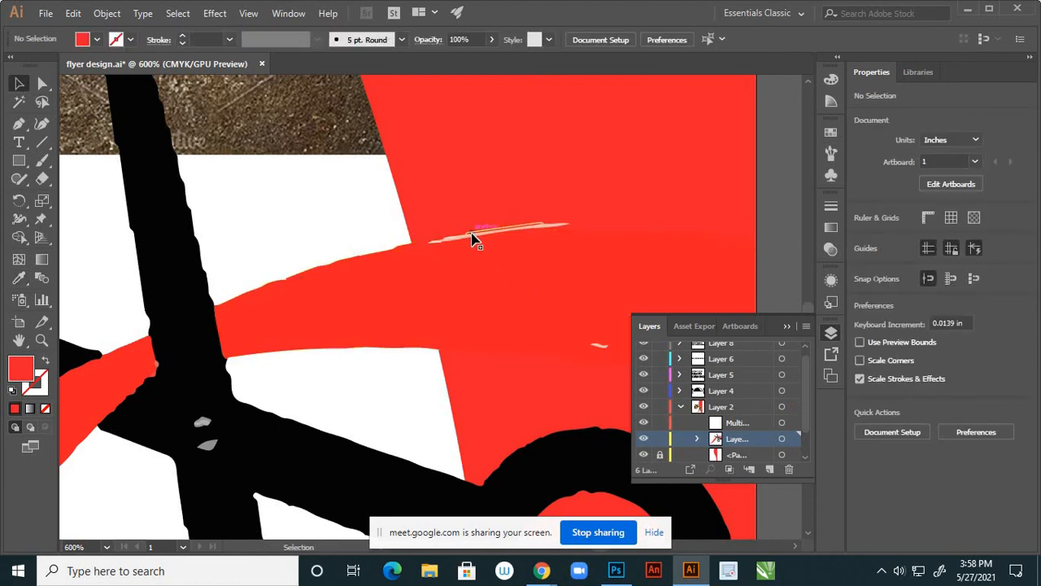
Delete the remaining stray pale slivers from the red swoosh
left_click(474, 238)
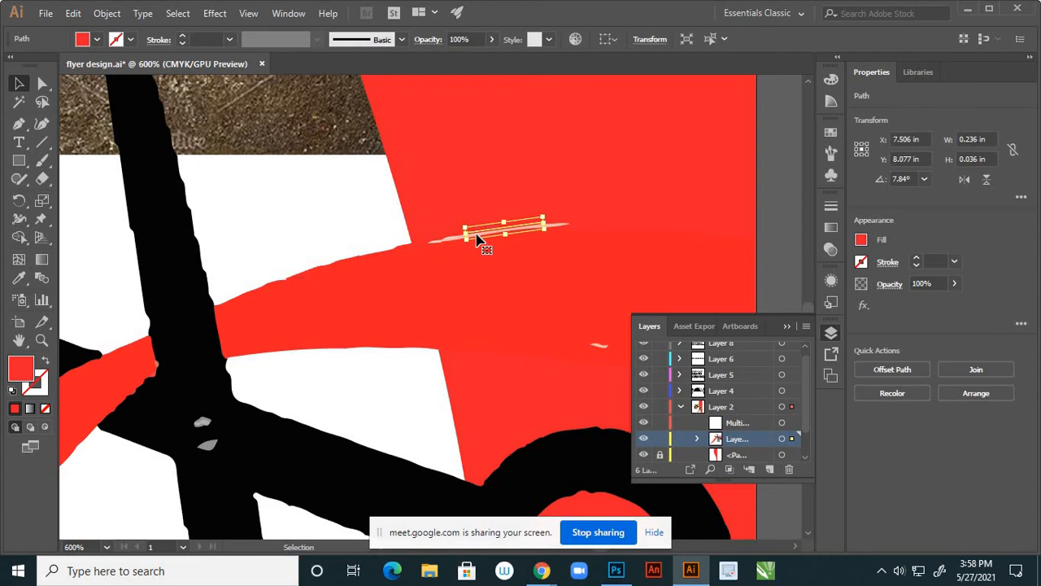
left_click(477, 236)
left_click_drag(477, 234, 339, 162)
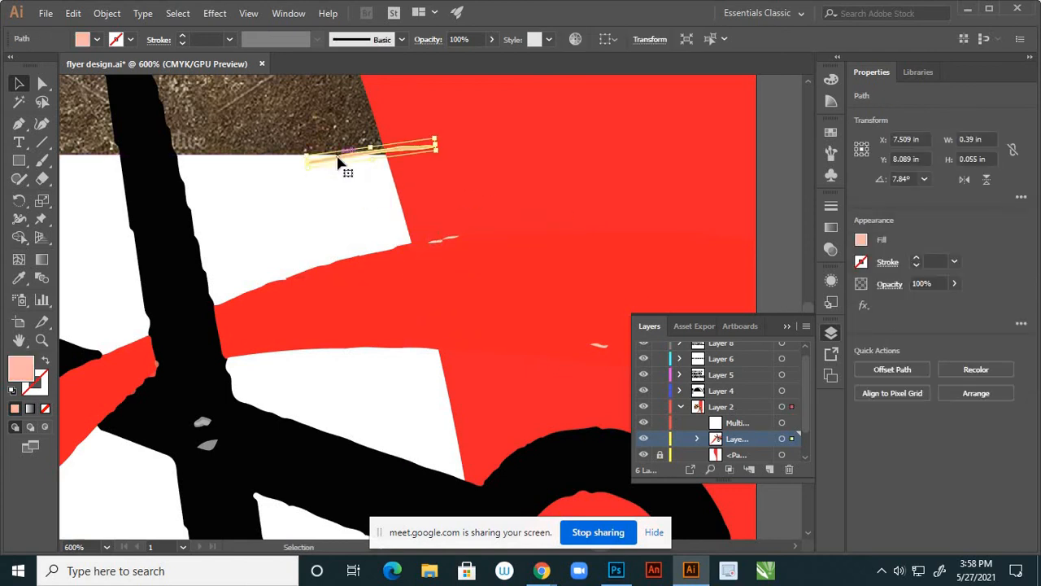
key("Delete")
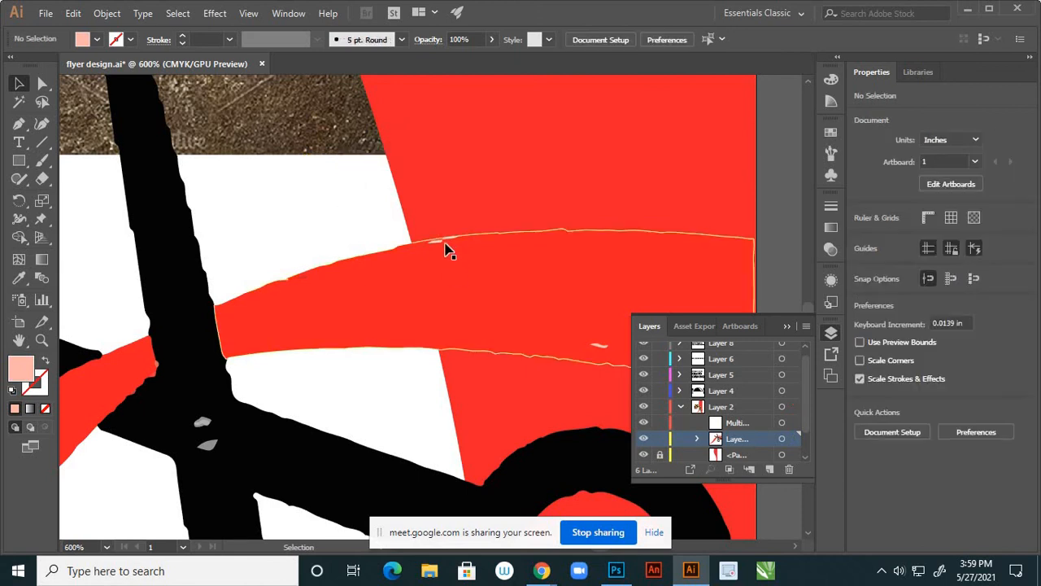
left_click_drag(439, 248, 386, 236)
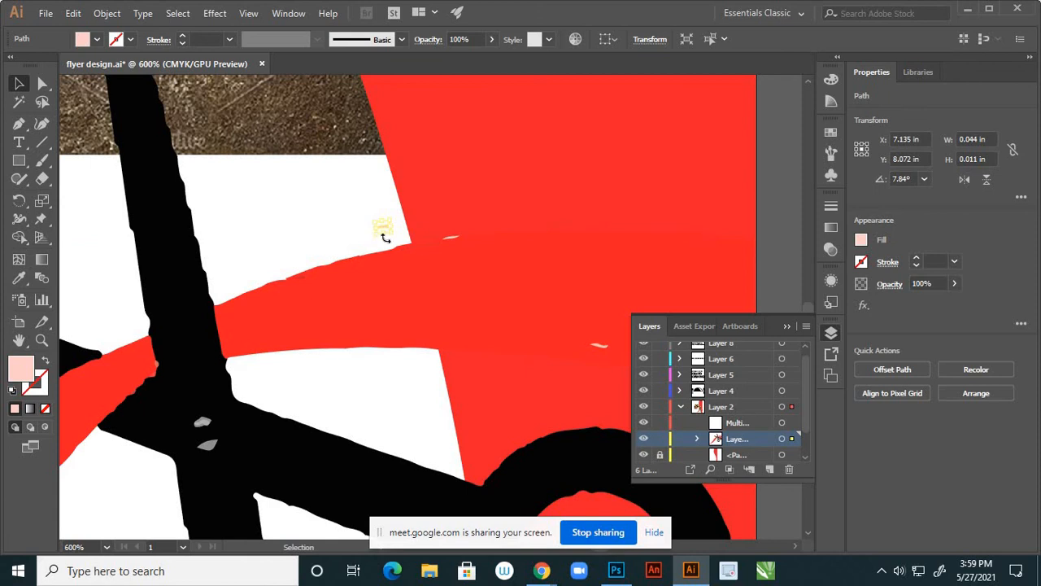
key("Delete")
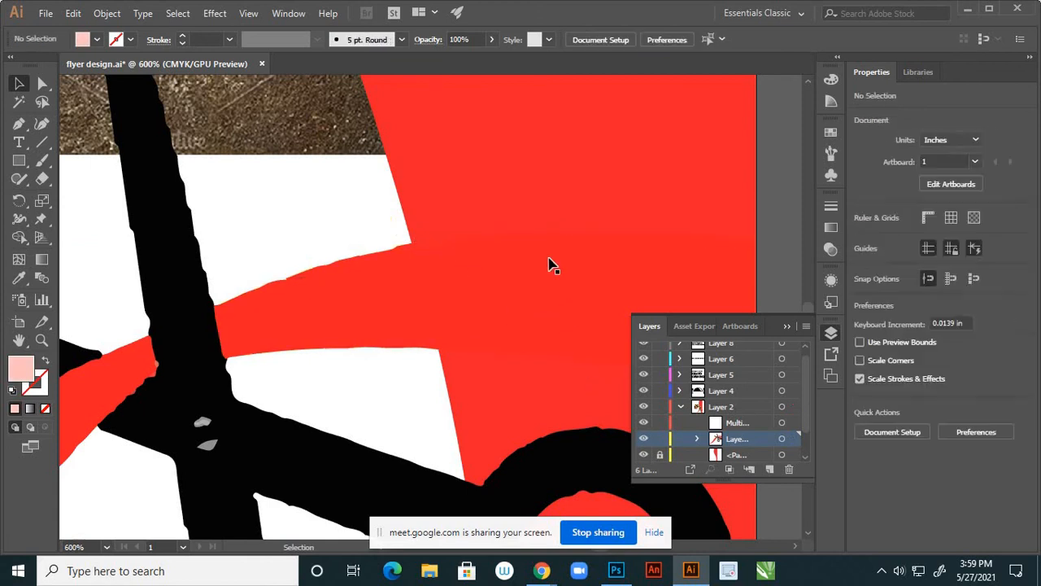
Delete the last stray stroke on the red swoosh
scroll(529, 230, "down", 5)
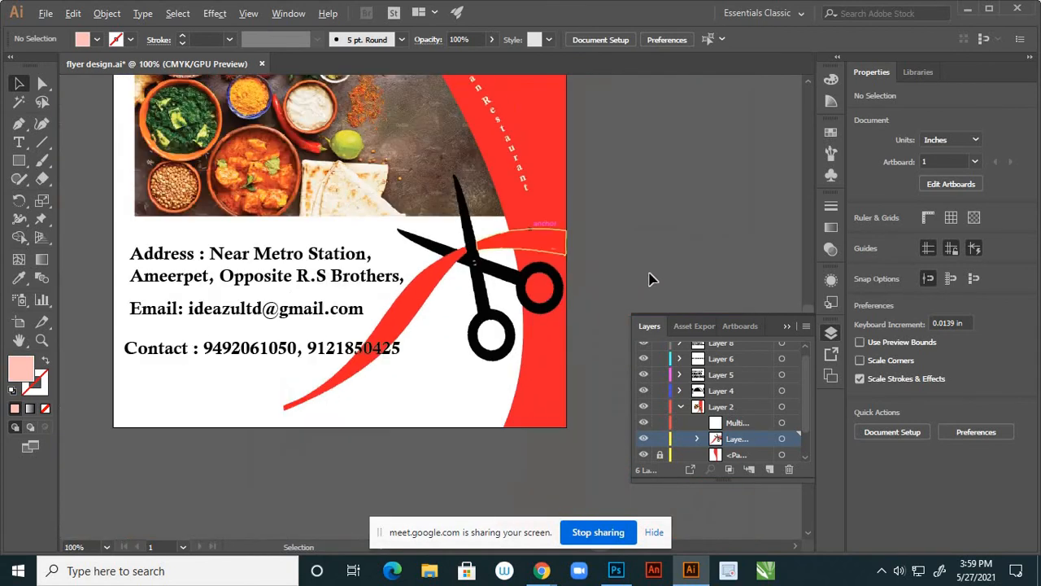
scroll(555, 254, "up", 5)
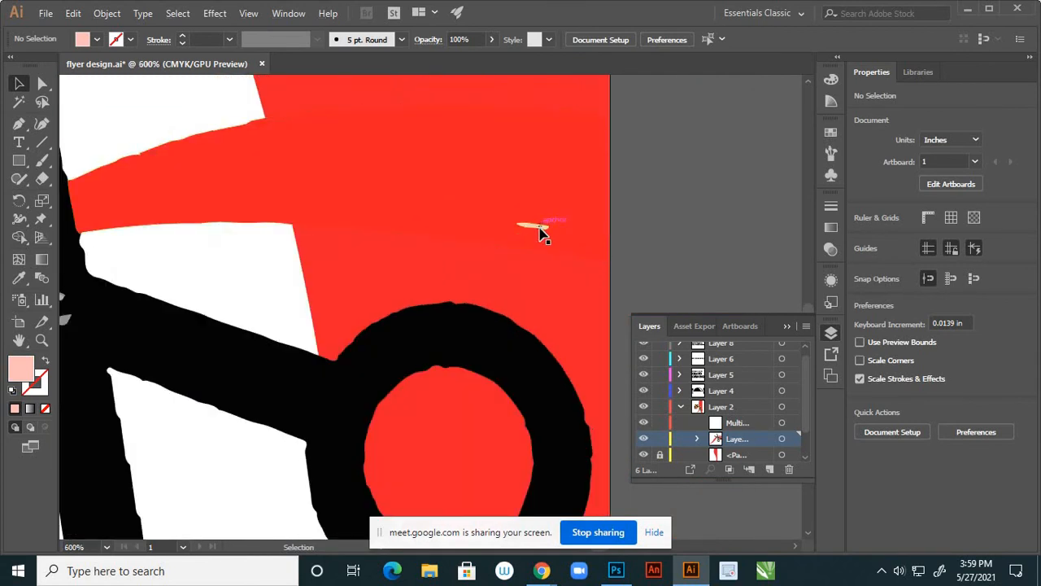
left_click(543, 233)
key("Delete")
Save flyer design.ai with Ctrl+S
scroll(460, 285, "down", 6)
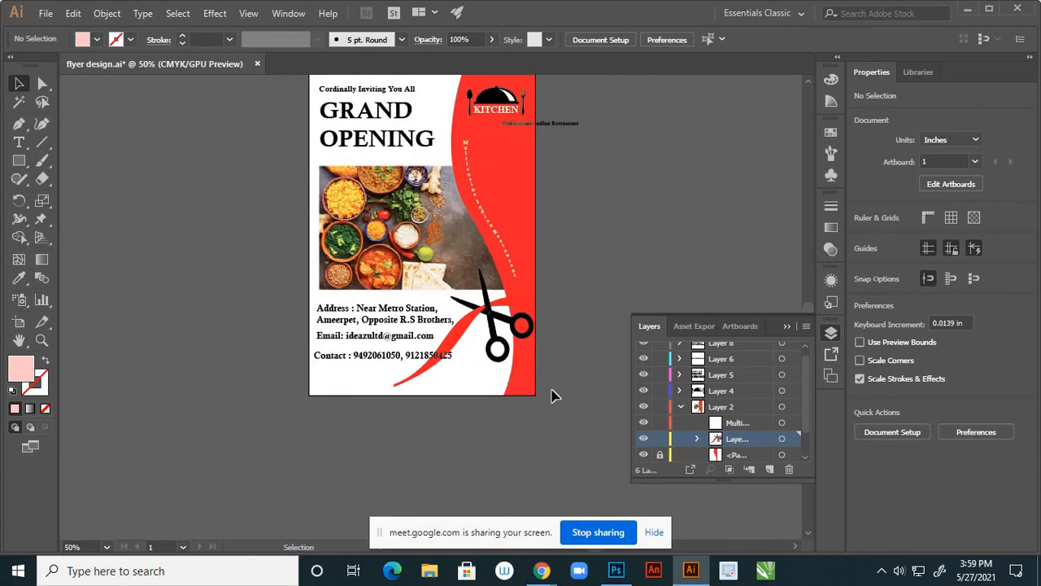
key("ctrl")
key("ctrl+s")
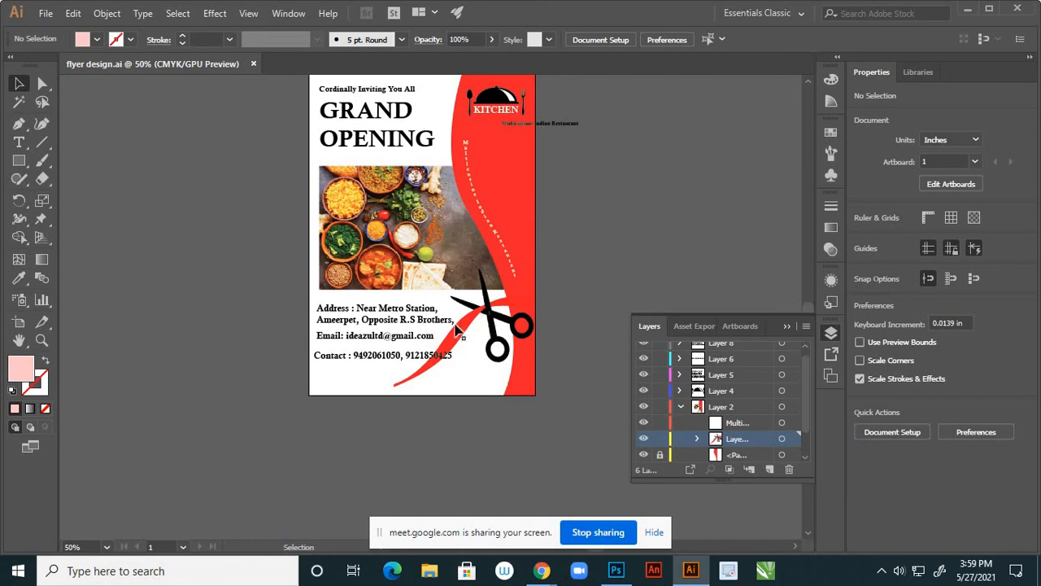
scroll(447, 332, "up", 1)
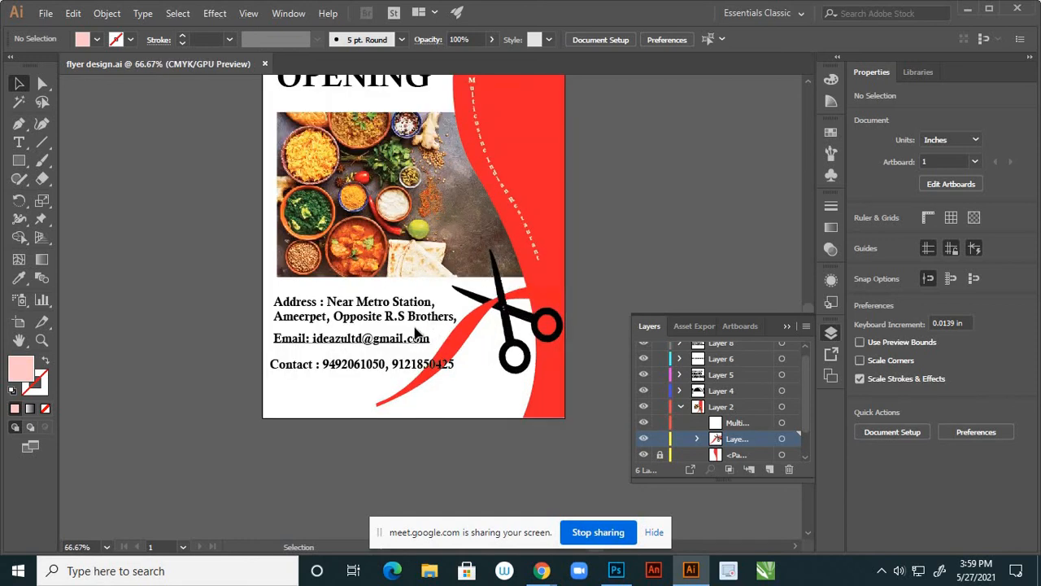
Shrink the address block slightly, move it lower-left, and nudge the address and email lines up
left_click(320, 378)
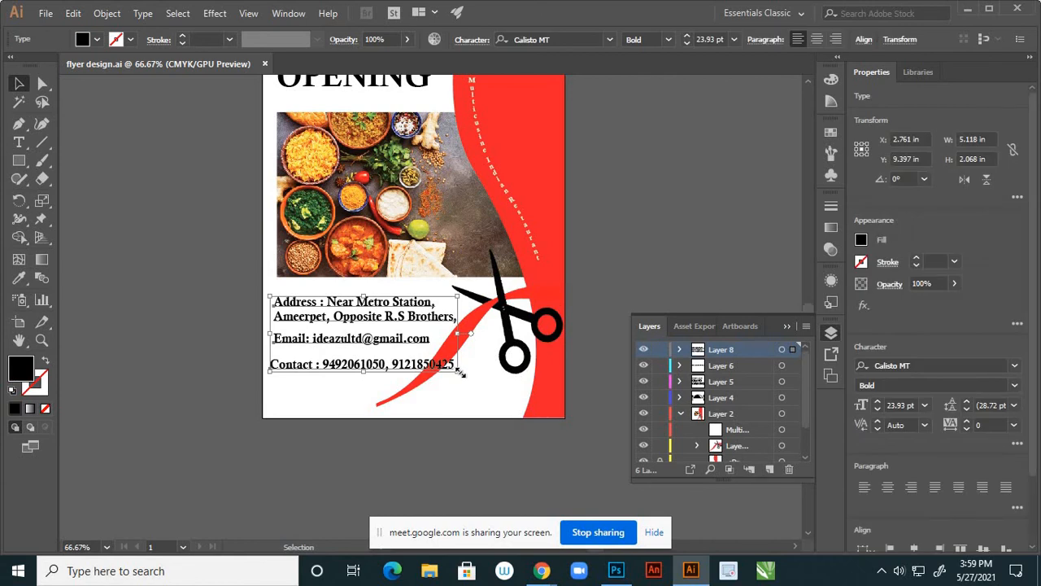
mouse_move(460, 372)
left_mouse_down()
mouse_move(442, 372)
mouse_move(477, 367)
mouse_move(447, 368)
left_mouse_up()
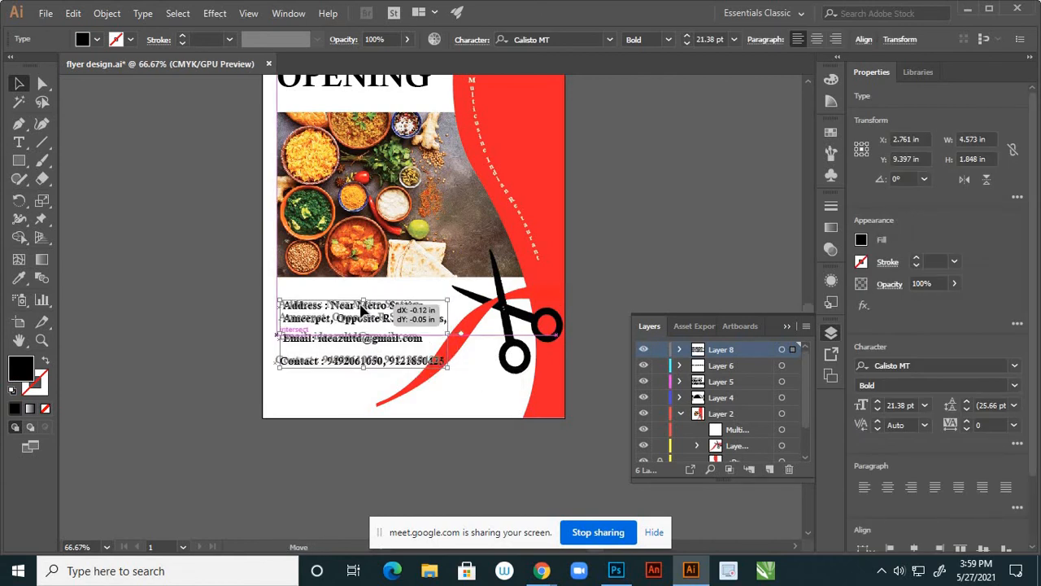
left_click_drag(363, 310, 359, 341)
left_click(249, 338)
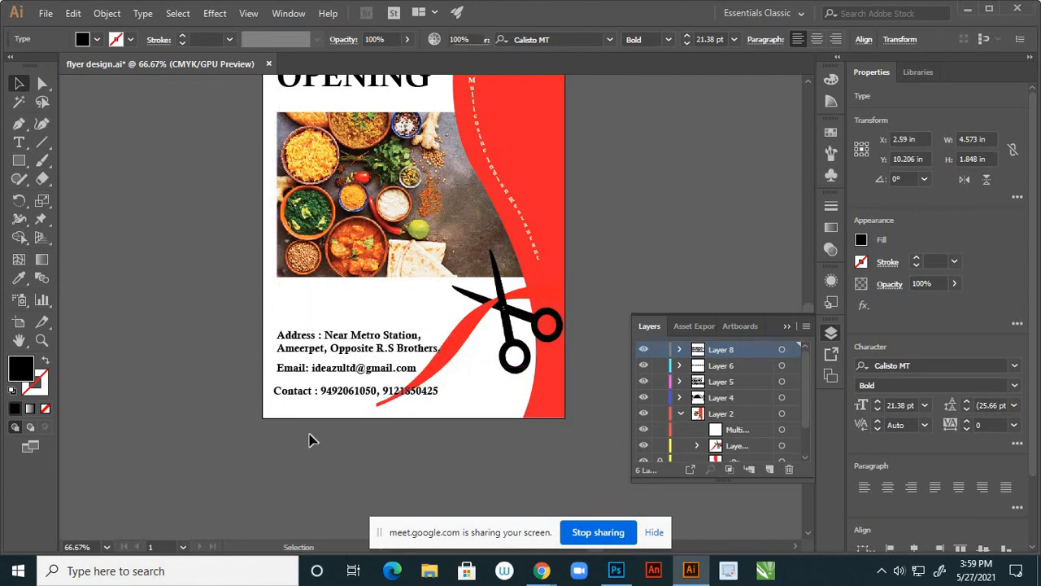
scroll(337, 372, "down", 2)
scroll(371, 367, "up", 2)
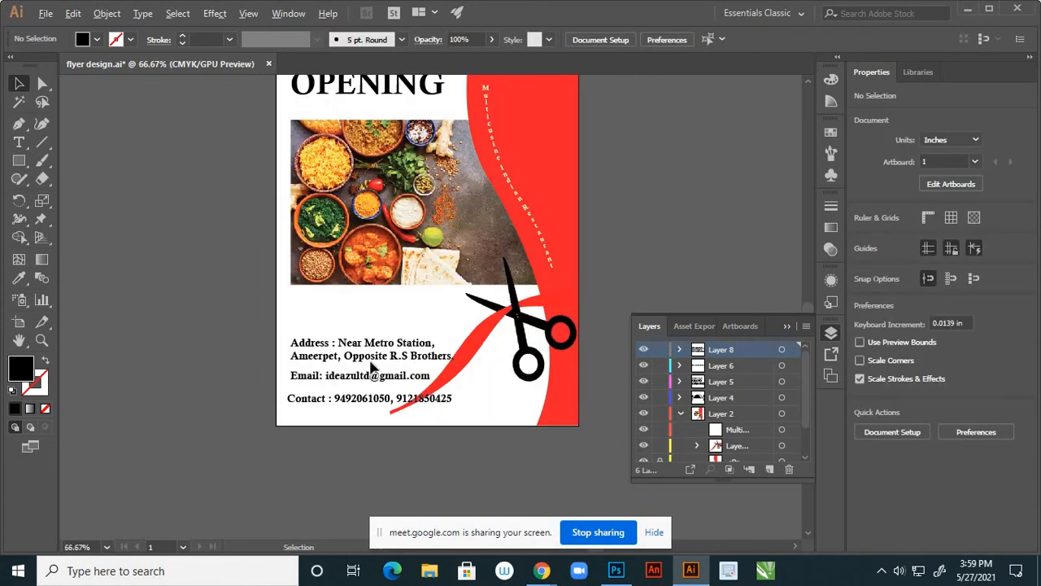
scroll(371, 367, "up", 1)
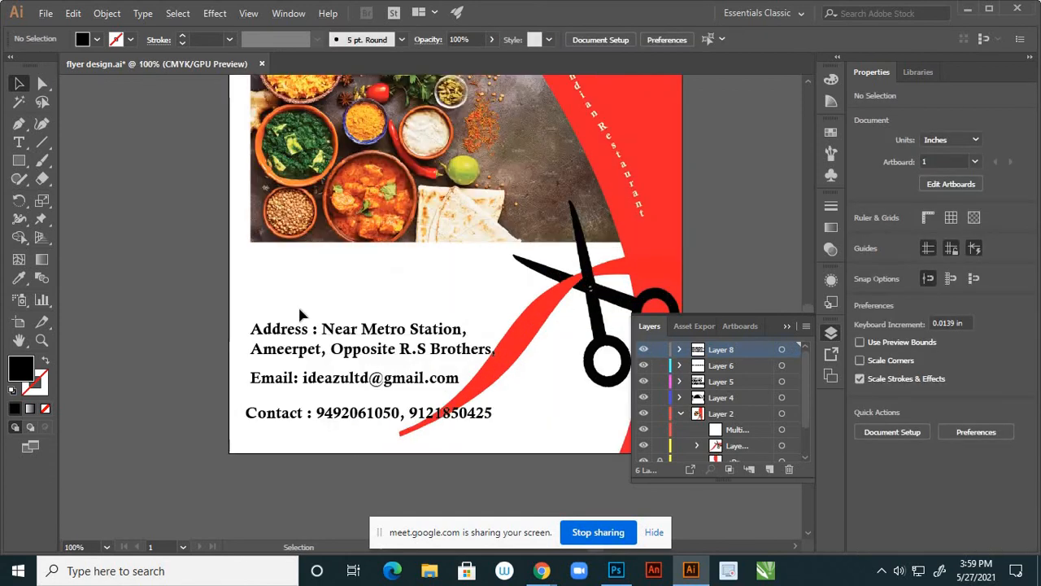
left_click(345, 390)
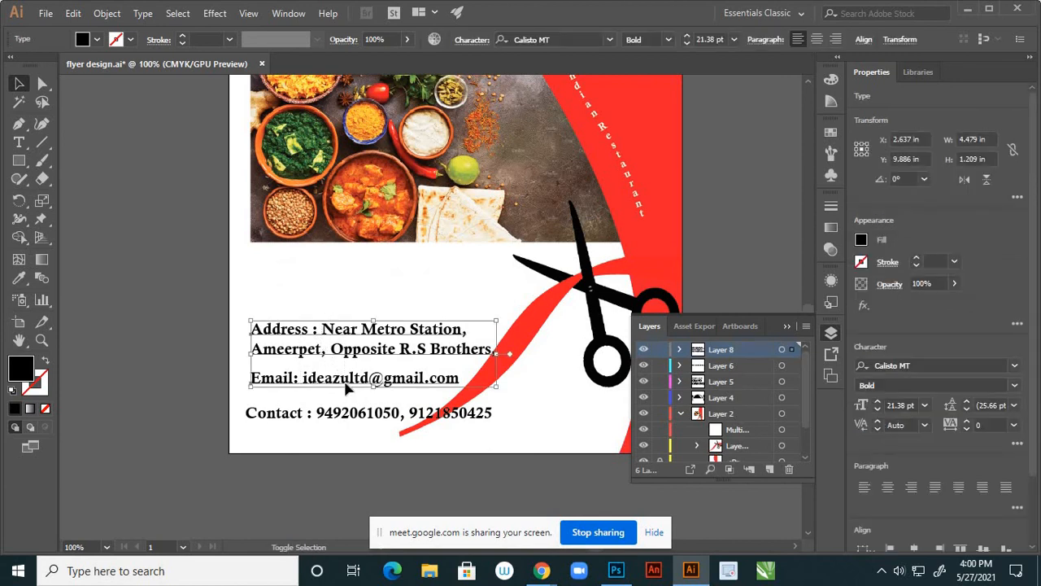
key("shift+Up")
key("shift+Up")
key("shift+Up")
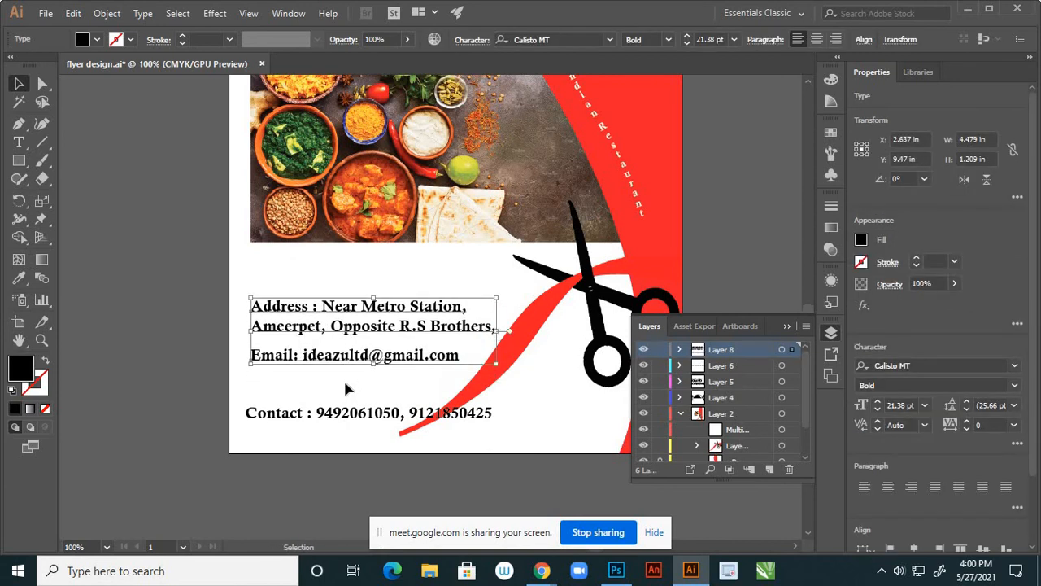
left_click(166, 339)
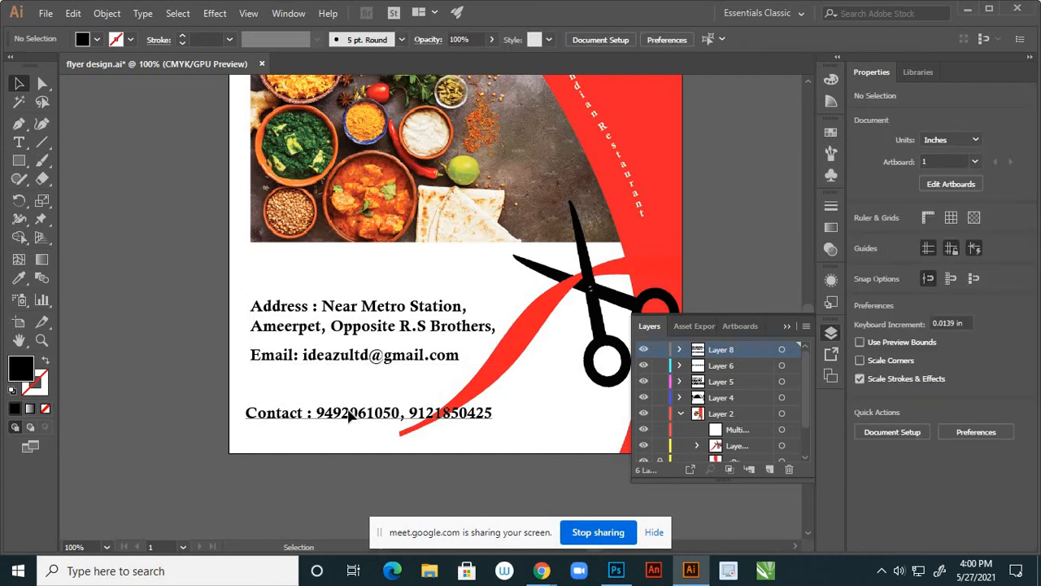
Set the Contact line's font size to 30 pt
left_click(349, 412)
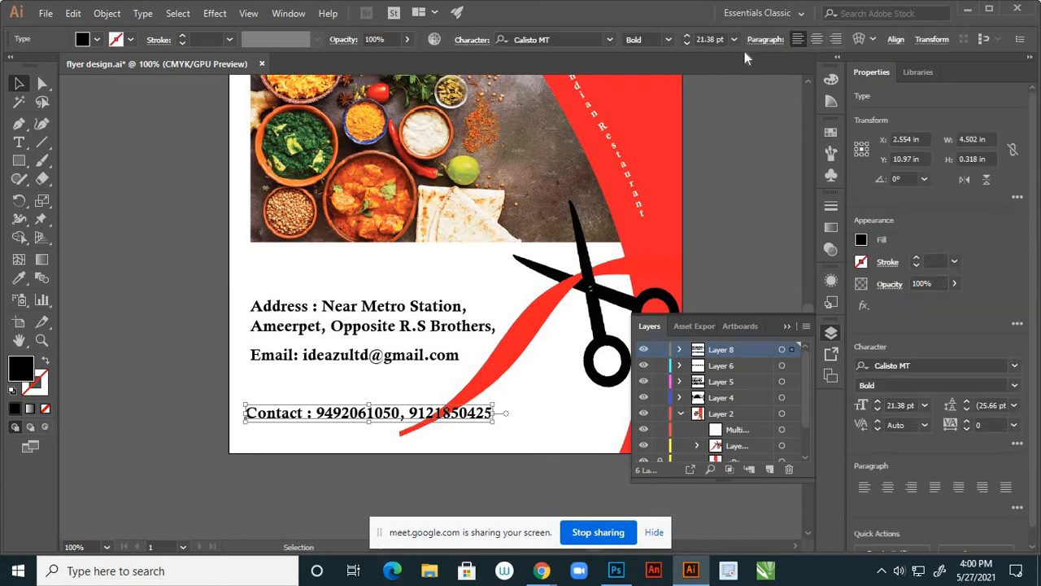
left_click(734, 40)
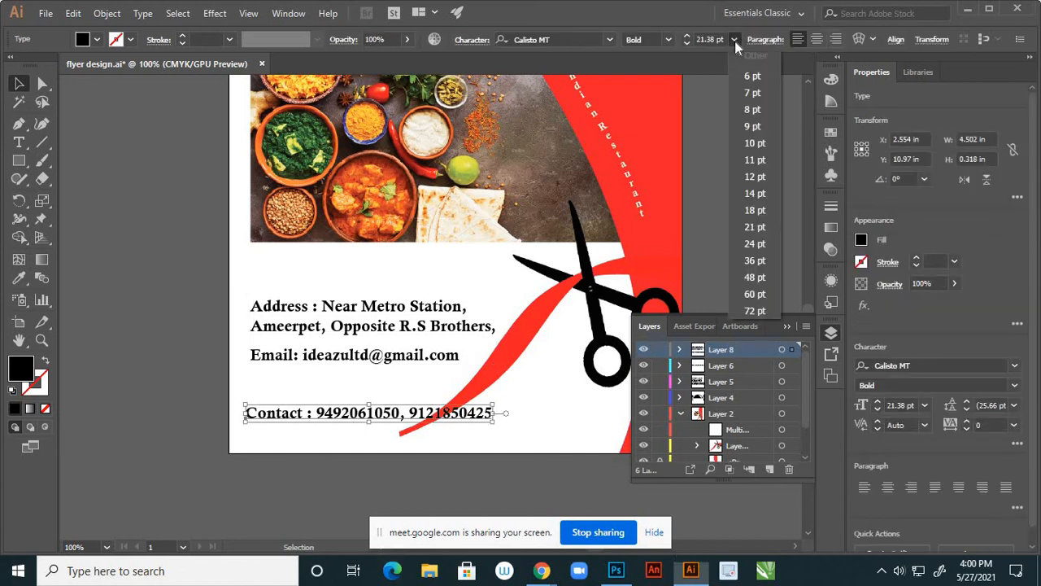
left_click(749, 261)
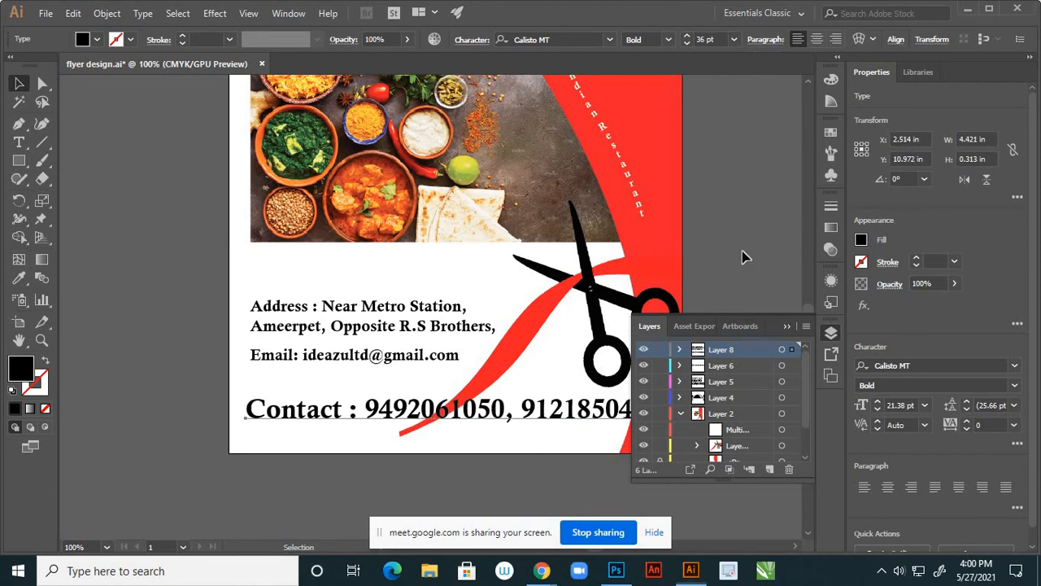
left_click(708, 39)
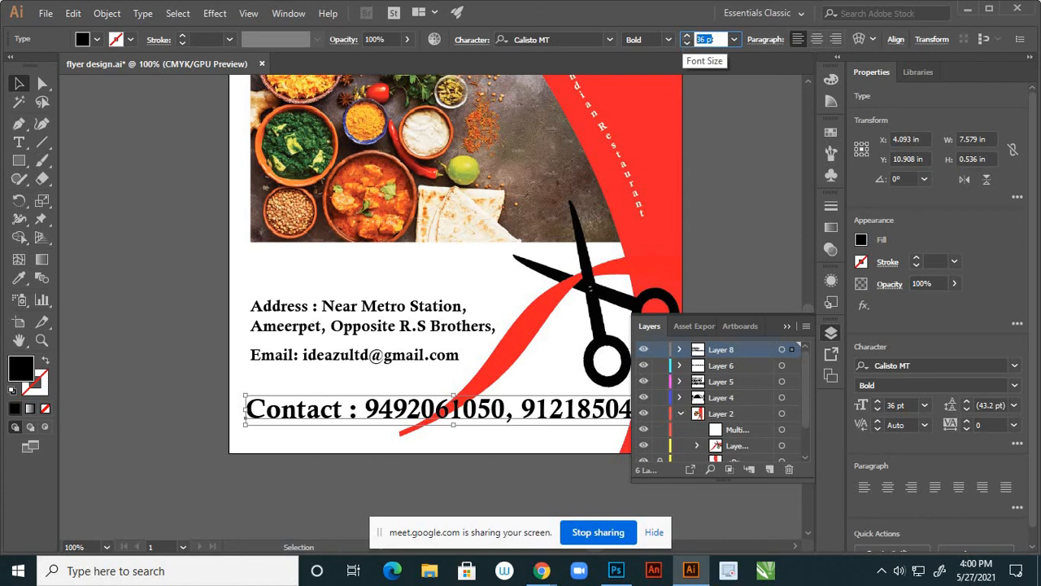
key("Return")
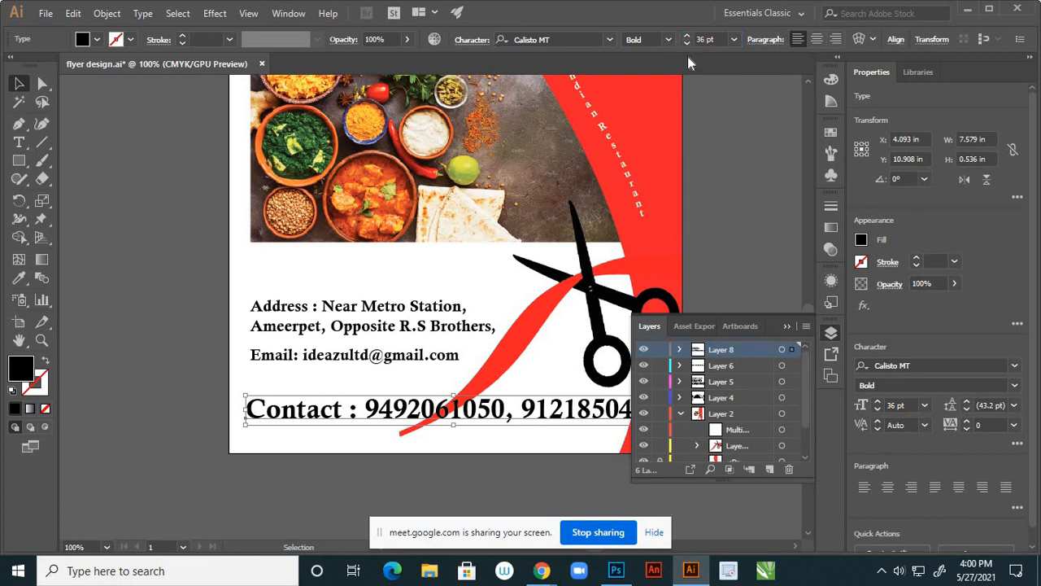
left_click(706, 39)
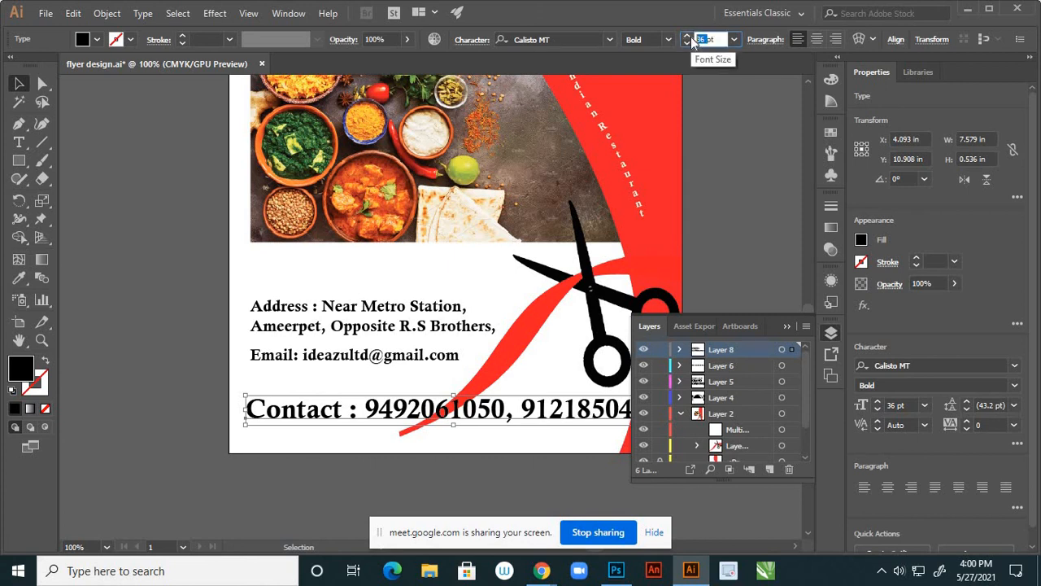
type("30")
key("Return")
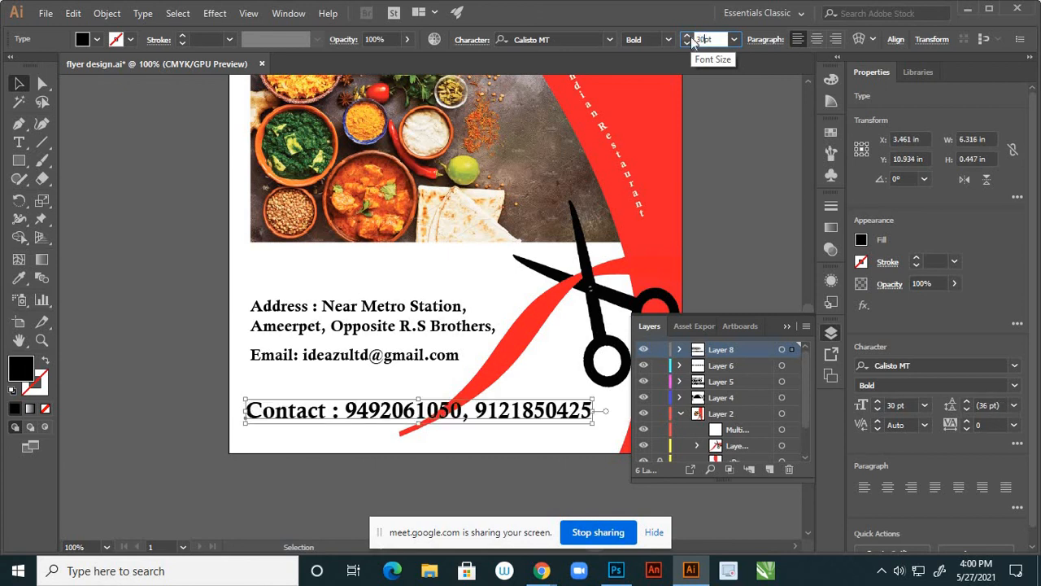
left_click(188, 212)
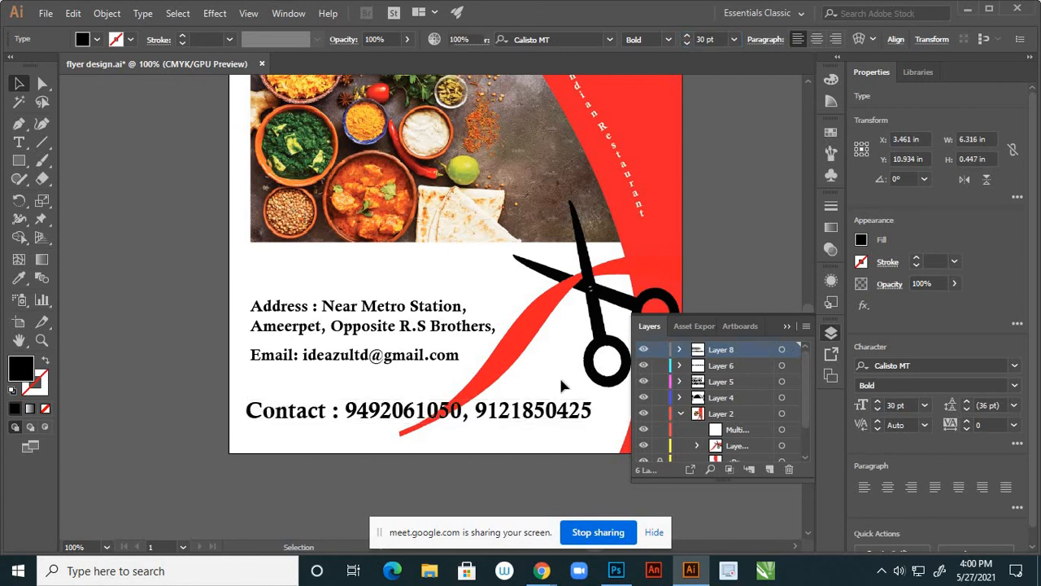
Lower the Contact line with the phone numbers slightly toward the flyer's bottom edge
scroll(559, 345, "down", 2)
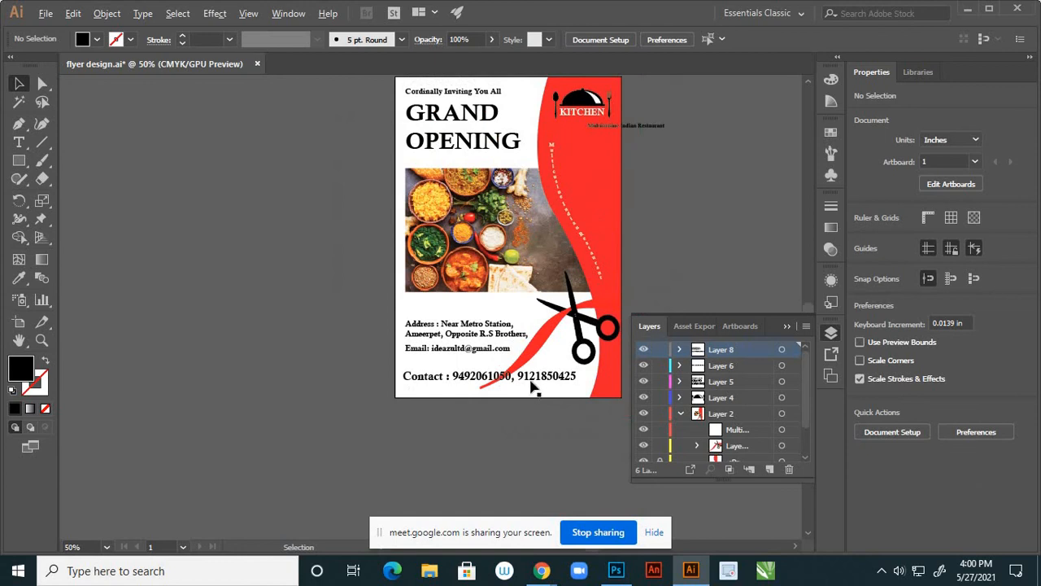
scroll(531, 387, "up", 1)
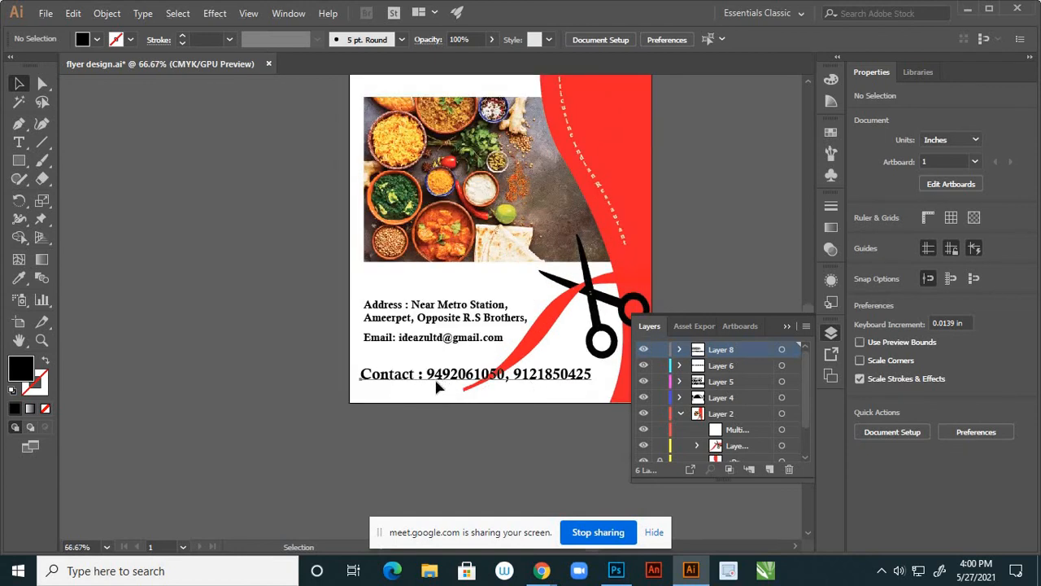
left_click_drag(436, 379, 438, 384)
left_click(314, 356)
scroll(468, 382, "down", 2)
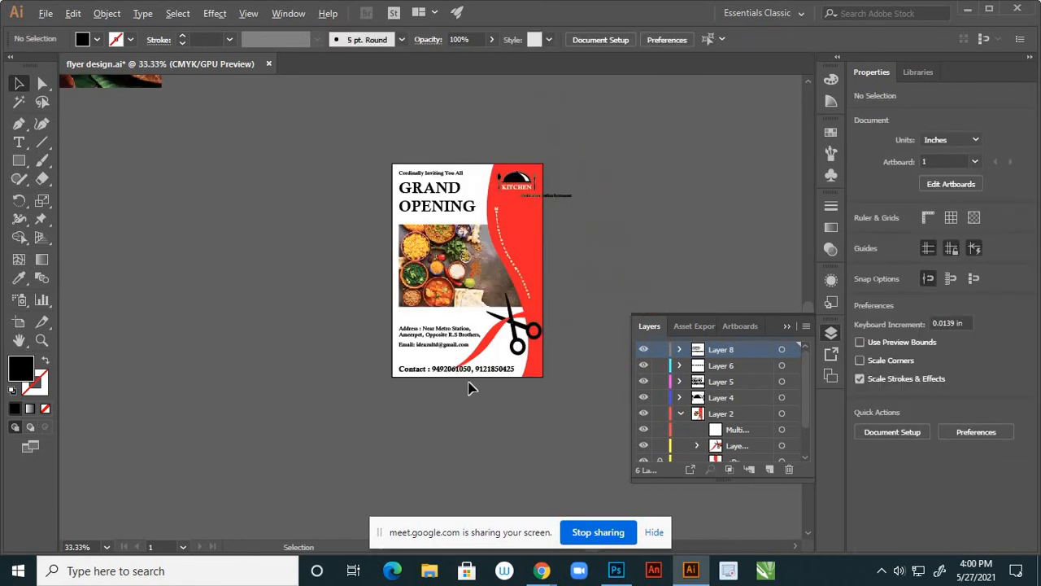
scroll(469, 387, "up", 2)
left_click_drag(414, 370, 414, 366)
left_click(414, 423)
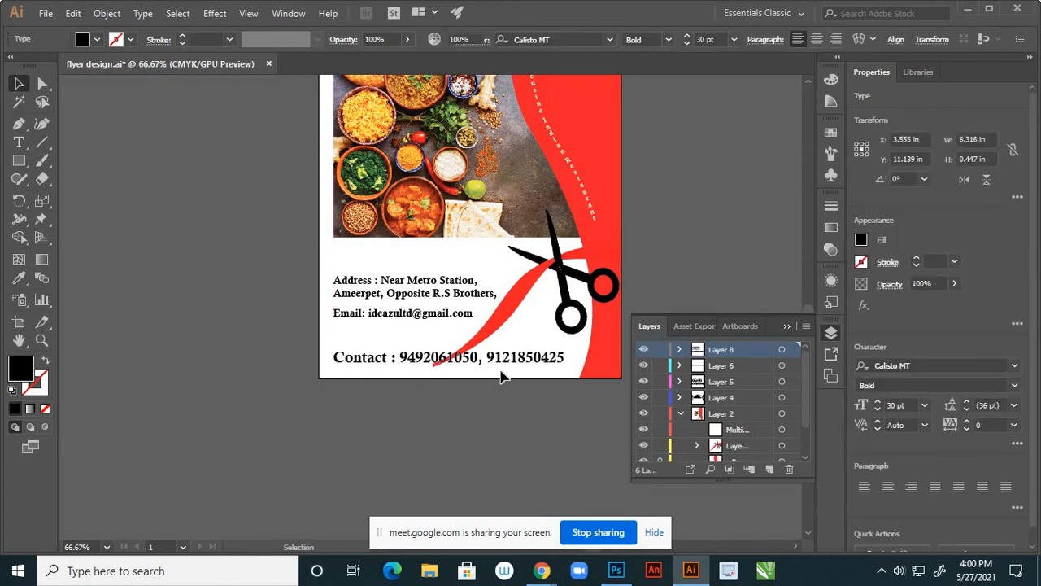
scroll(499, 372, "down", 2)
scroll(520, 366, "down", 1)
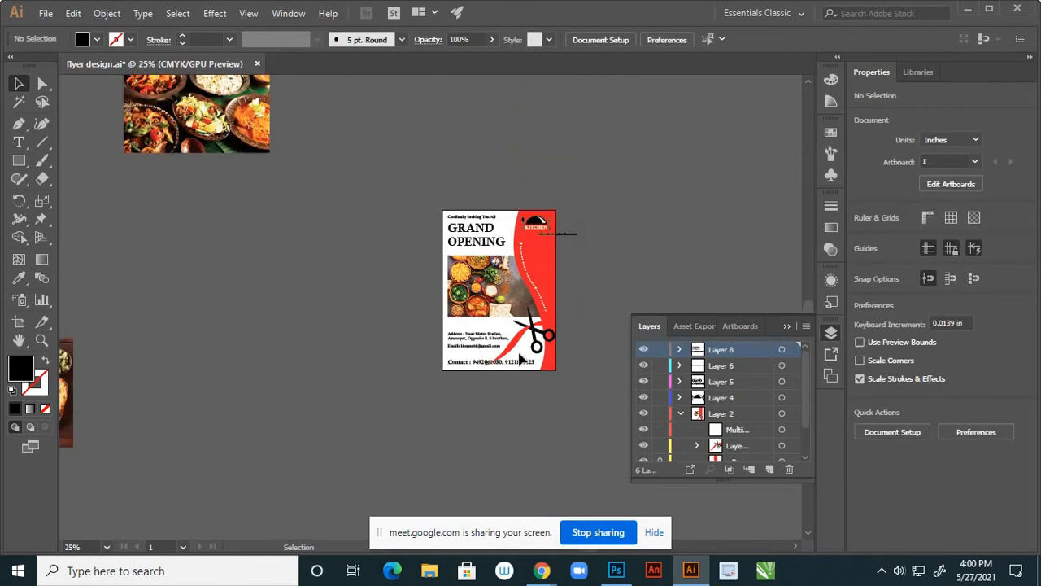
scroll(520, 362, "up", 2)
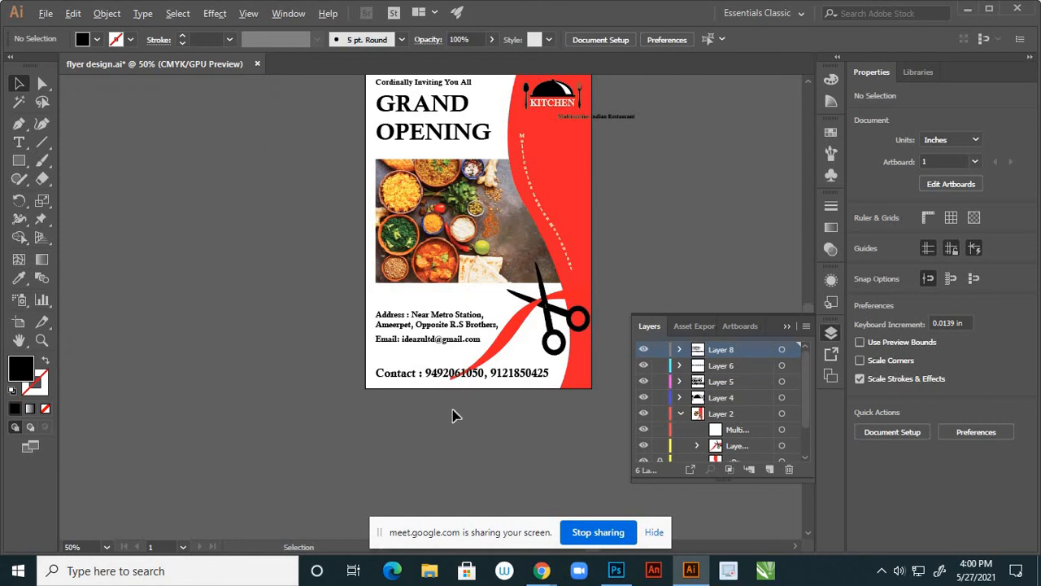
scroll(461, 417, "down", 2)
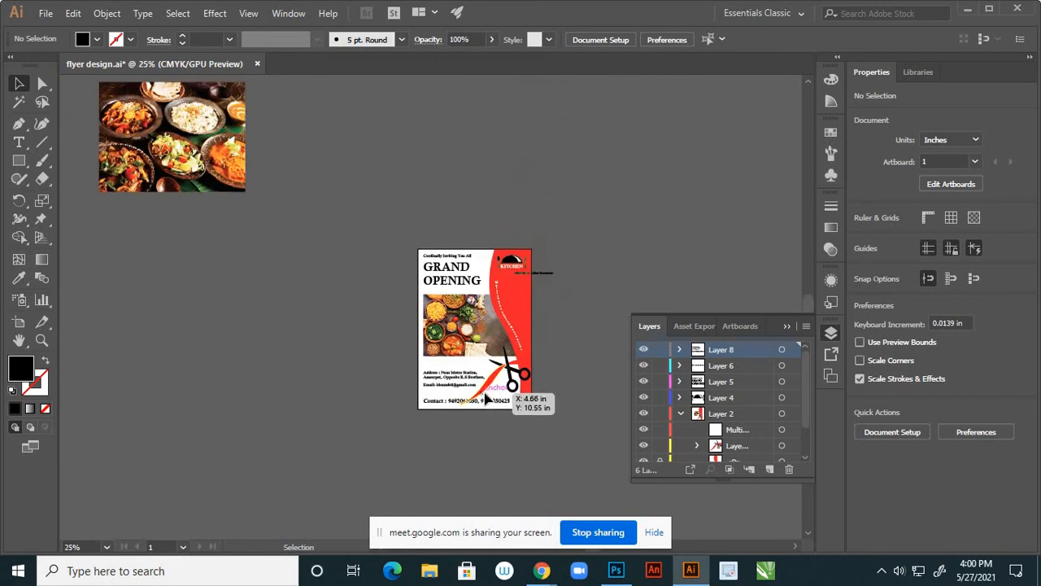
scroll(479, 362, "up", 2)
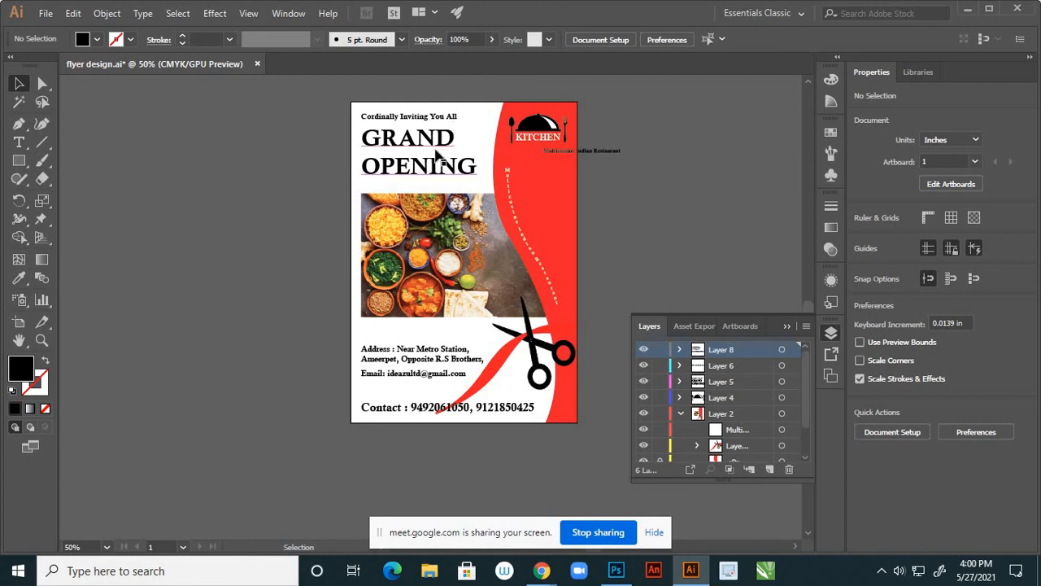
scroll(443, 142, "up", 1)
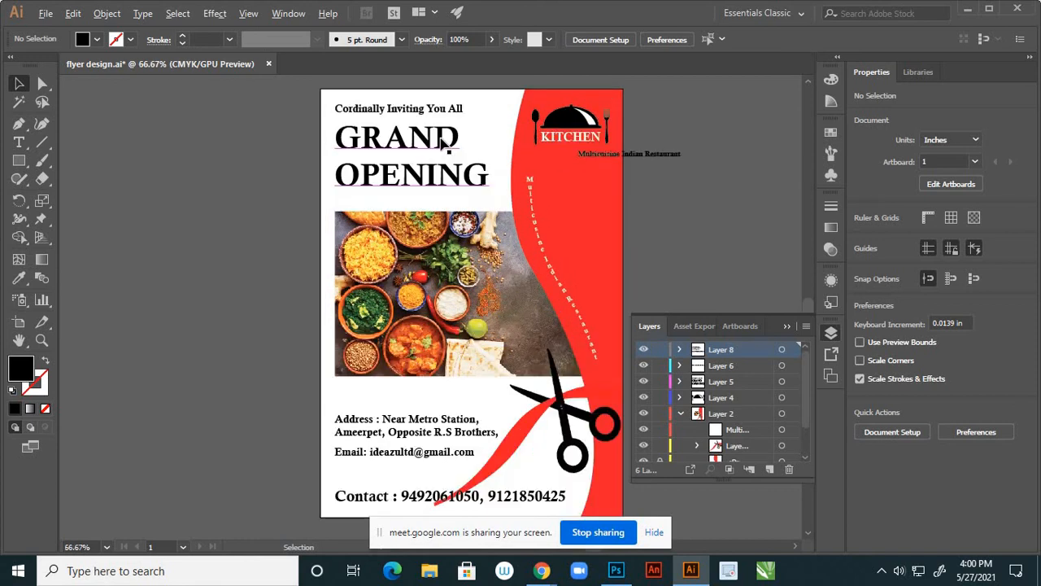
scroll(443, 142, "up", 1)
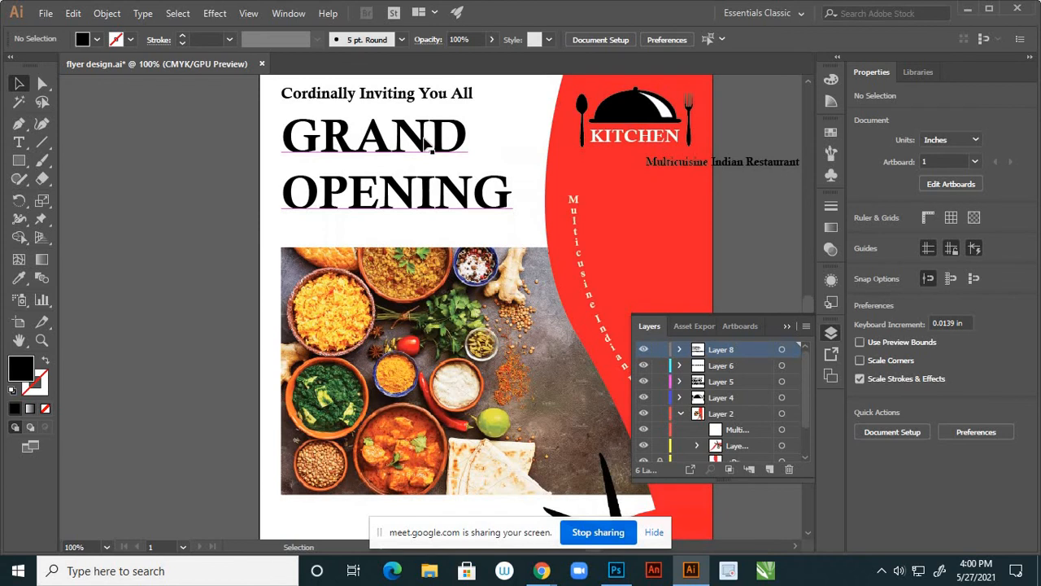
Colour the GRAND OPENING headline dark green sampled from the spinach in the photo
left_click(424, 143)
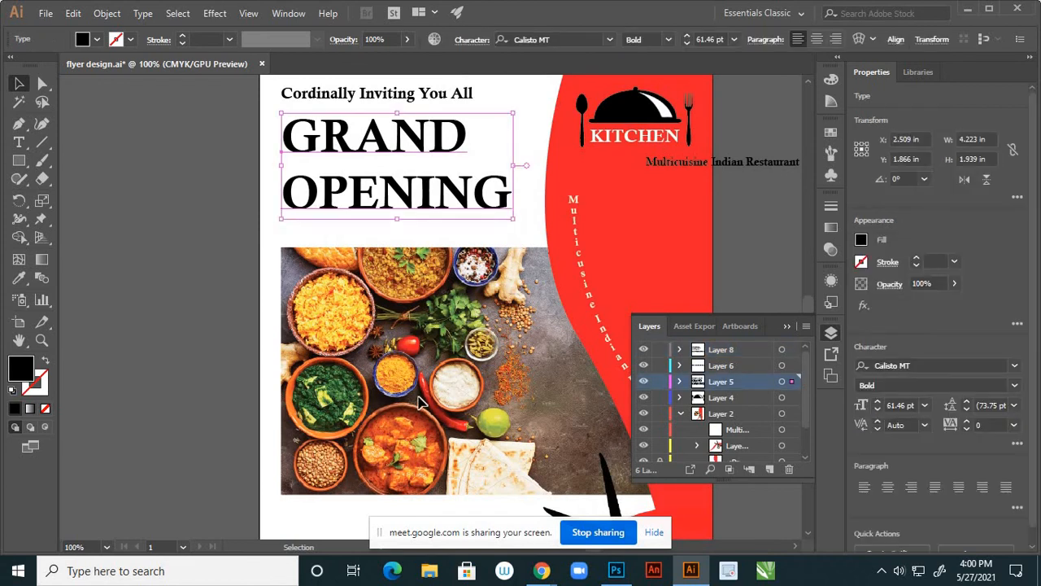
key("i")
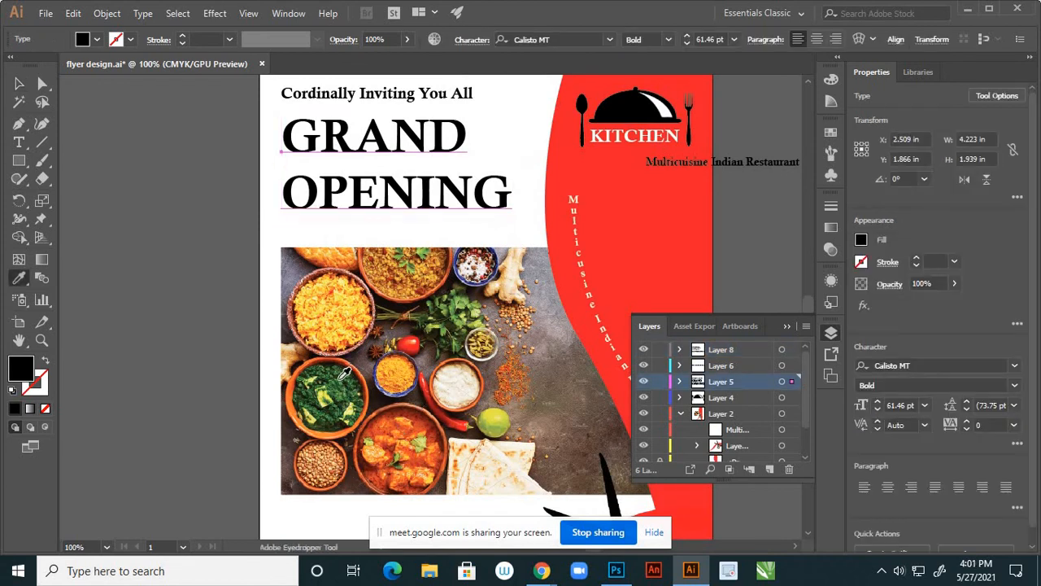
left_click(342, 380)
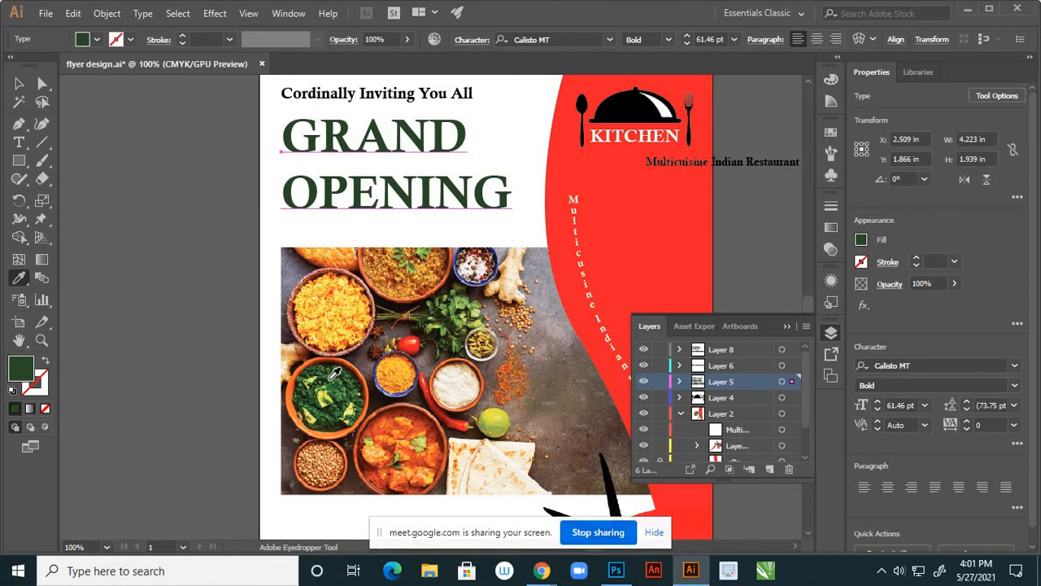
left_click(337, 379)
left_click(20, 85)
key("ctrl+shift+a")
Fit the whole flyer in the window and zoom in and out to review the layout
key("ctrl+0")
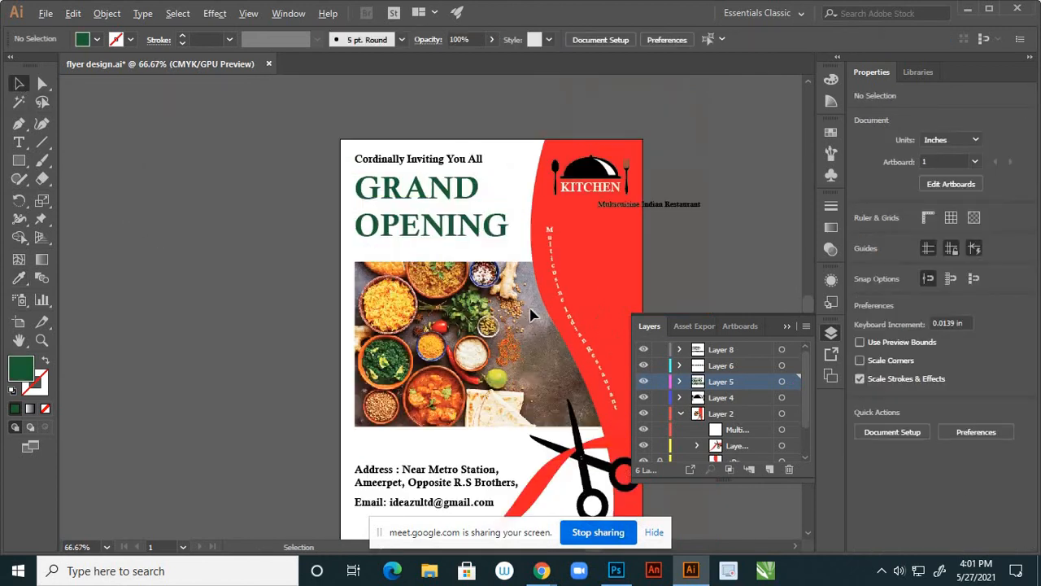
scroll(529, 316, "down", 2)
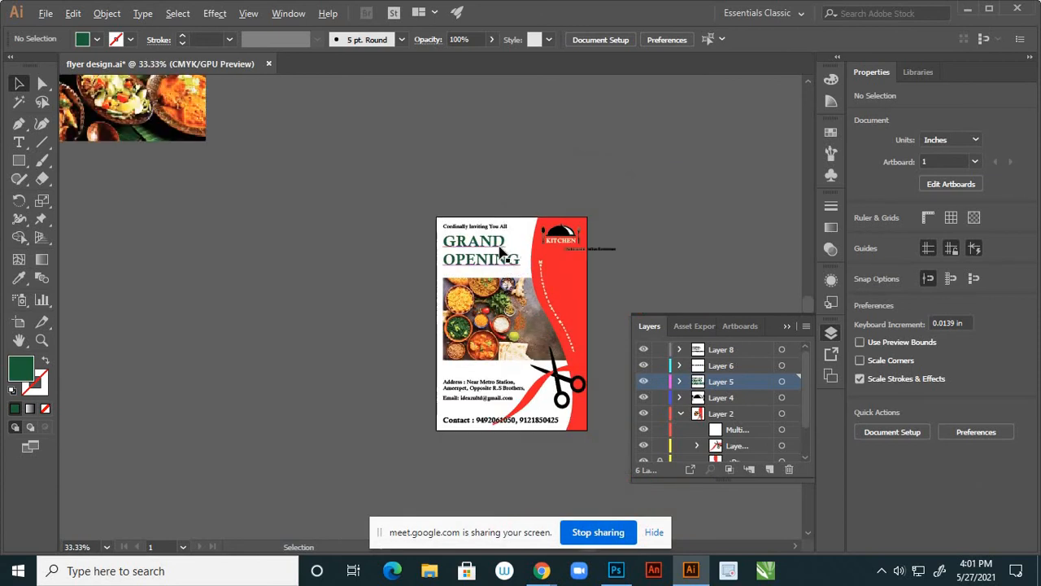
scroll(500, 250, "up", 3)
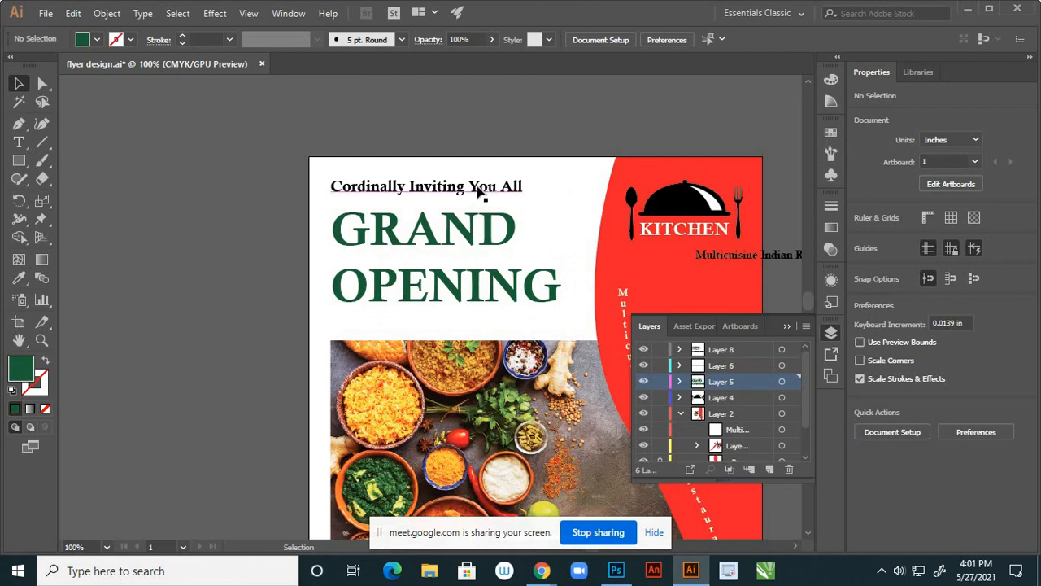
scroll(480, 191, "down", 3)
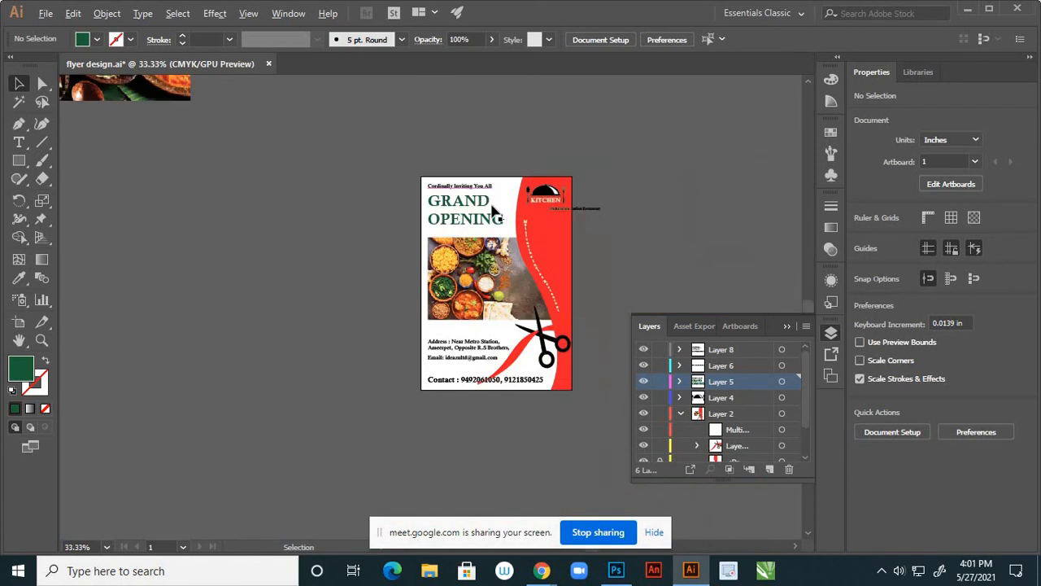
scroll(488, 232, "up", 2)
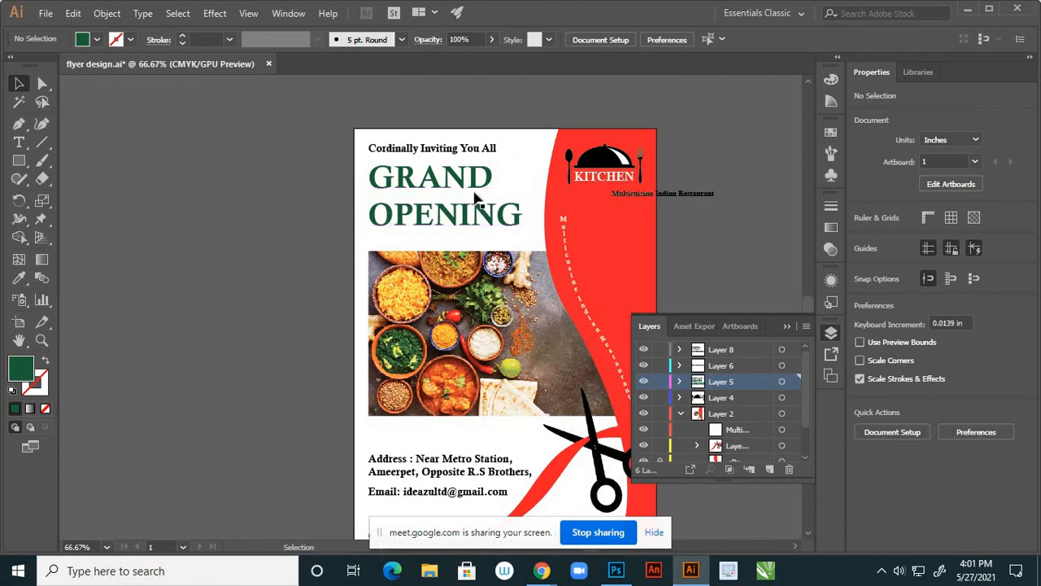
scroll(477, 204, "down", 2)
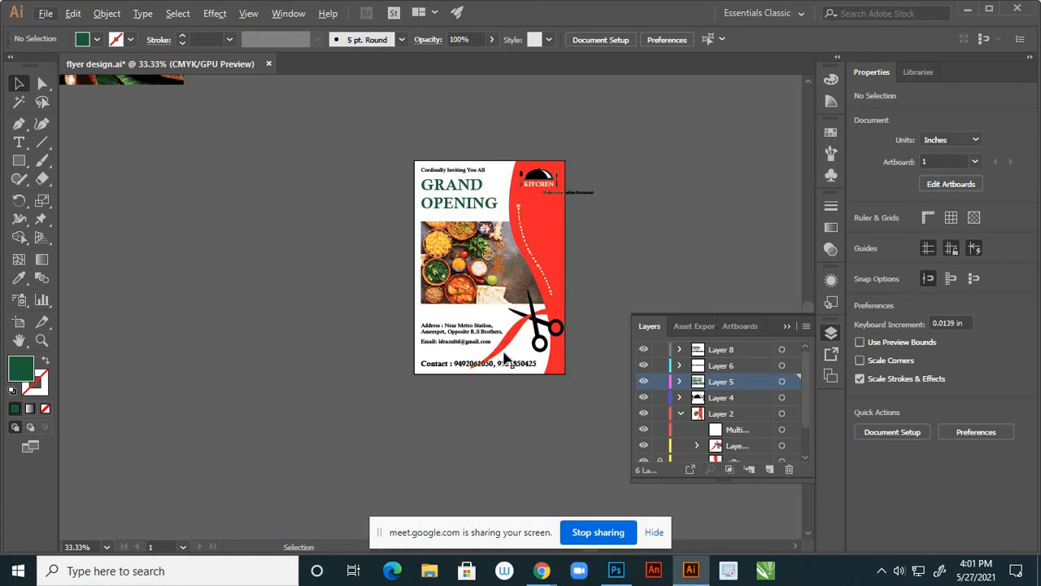
scroll(505, 355, "up", 2)
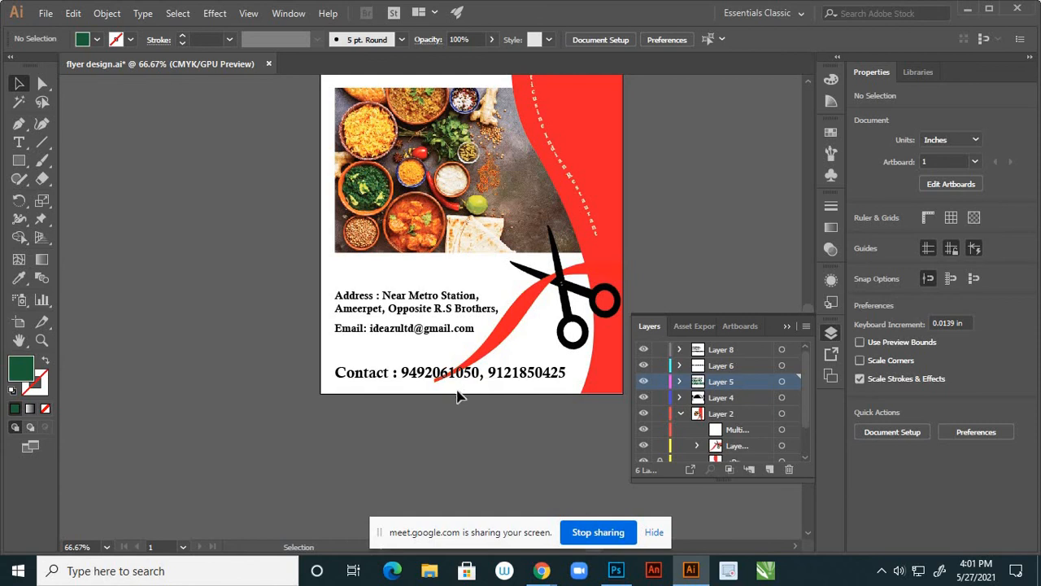
scroll(457, 396, "down", 2)
scroll(447, 382, "up", 2)
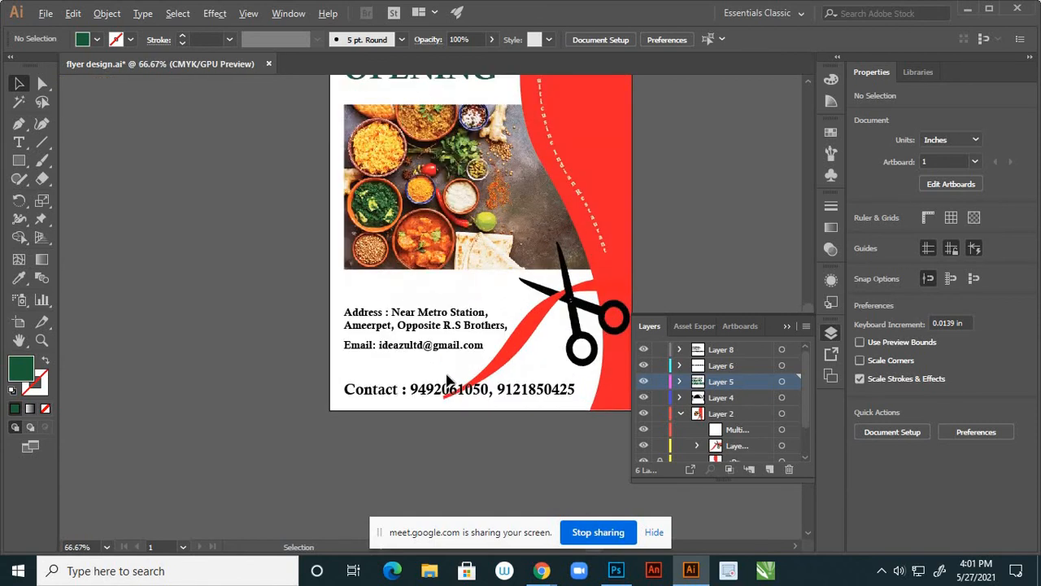
scroll(454, 358, "down", 2)
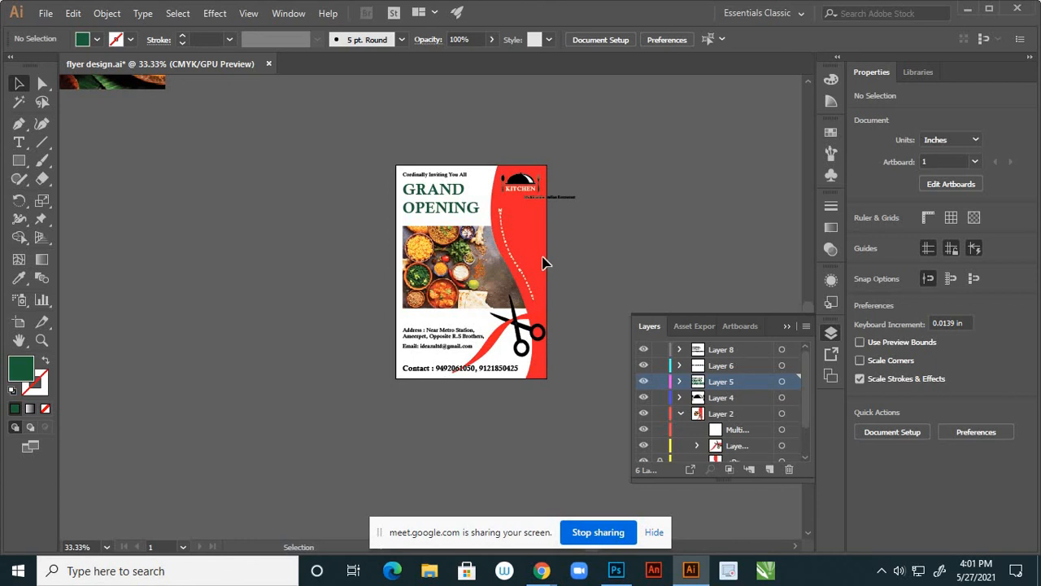
scroll(513, 217, "up", 2)
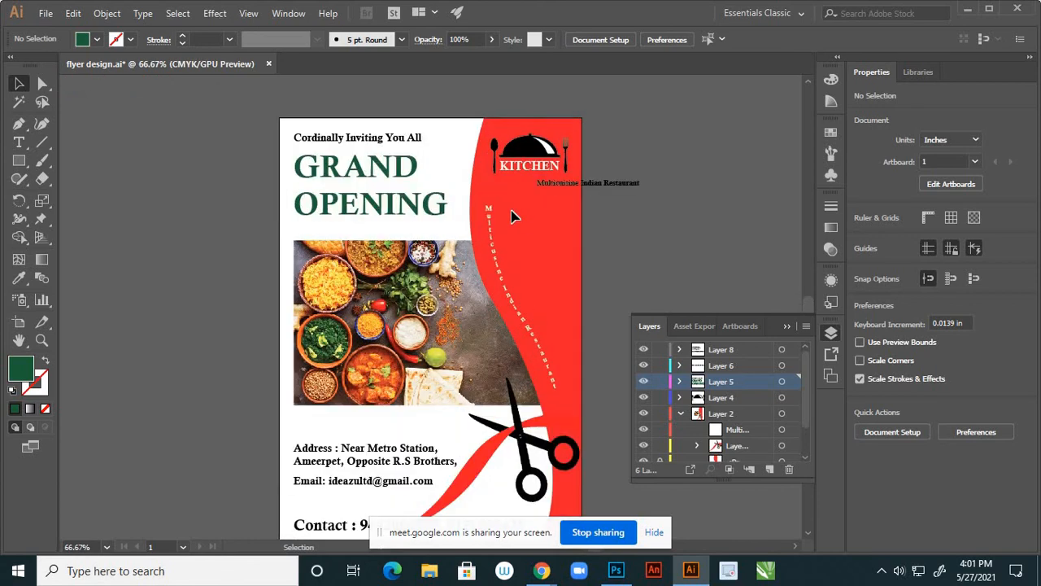
scroll(519, 226, "down", 2)
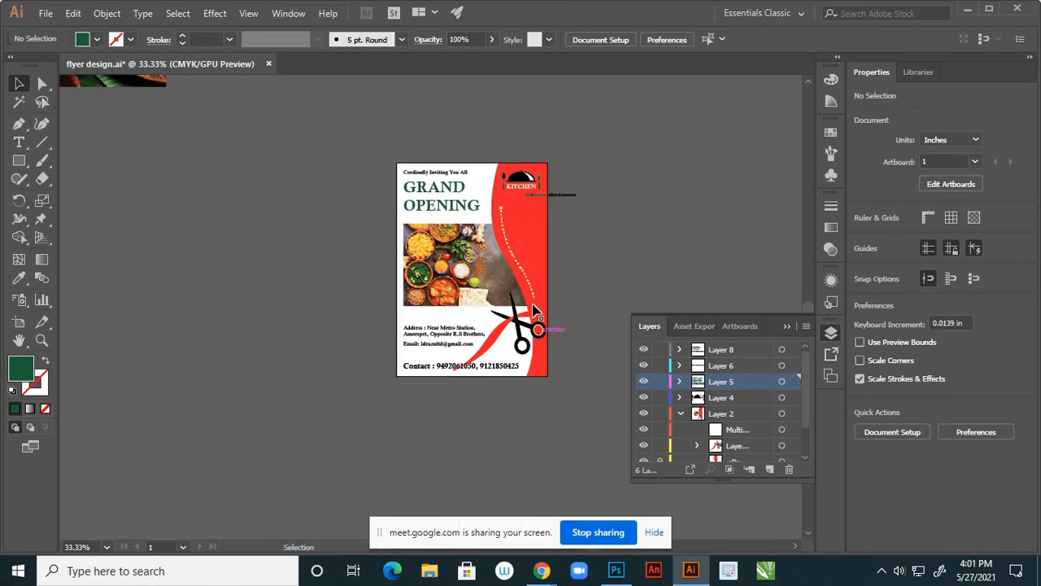
scroll(528, 237, "up", 1)
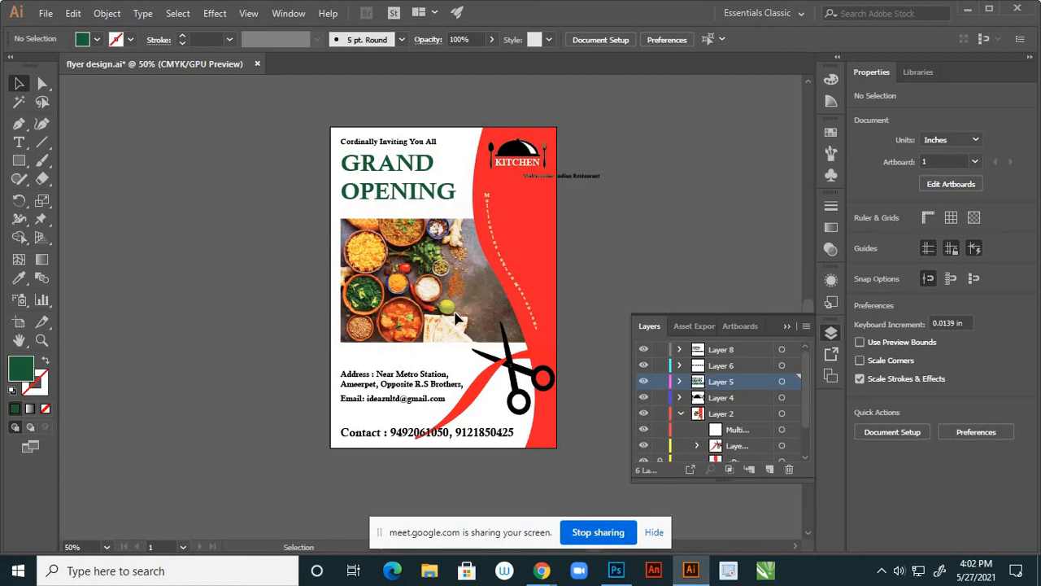
Set the address and email text block to 24 pt
left_click(402, 406)
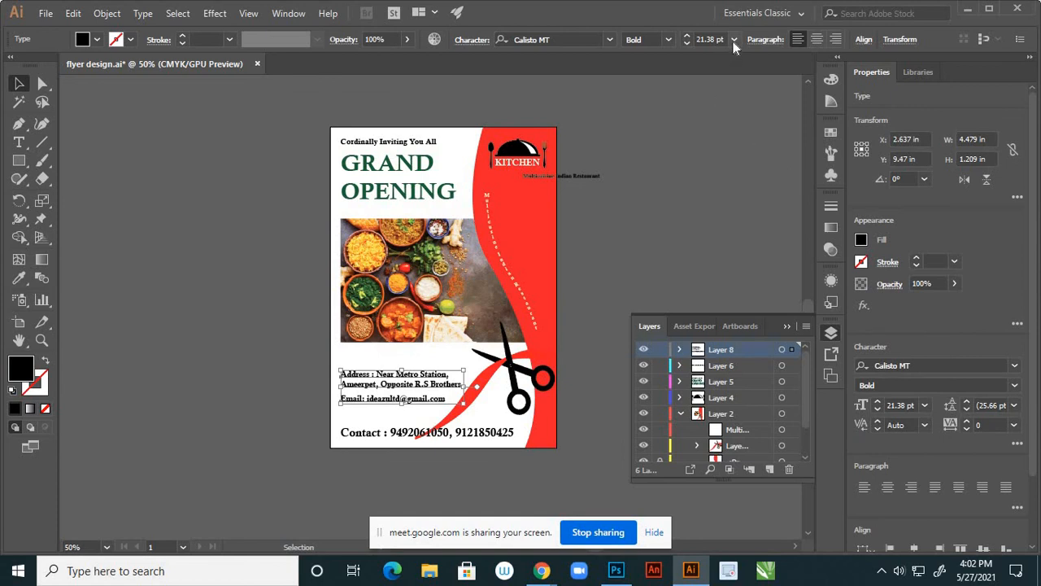
left_click(734, 40)
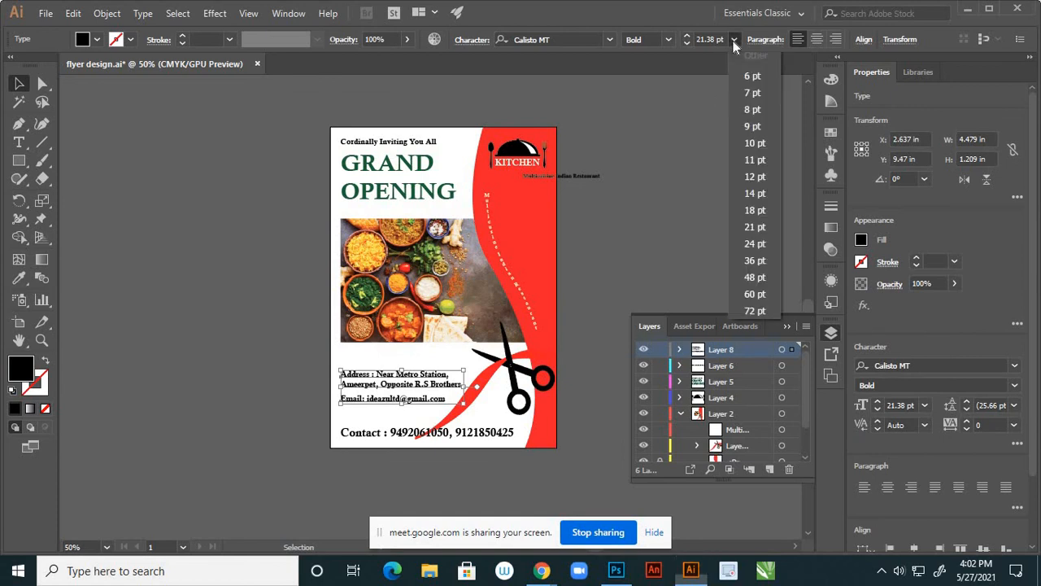
left_click(749, 244)
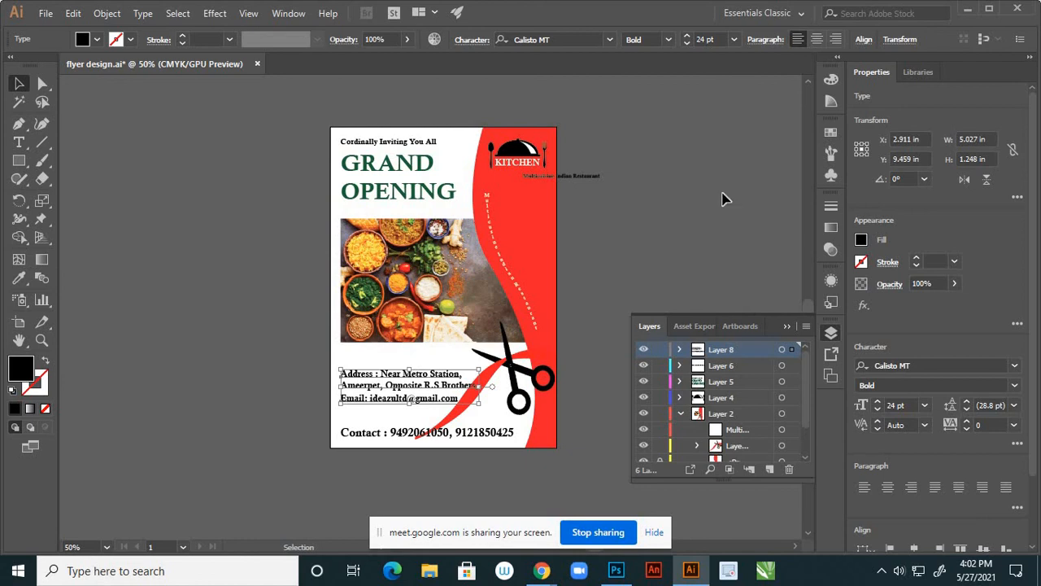
left_click(610, 42)
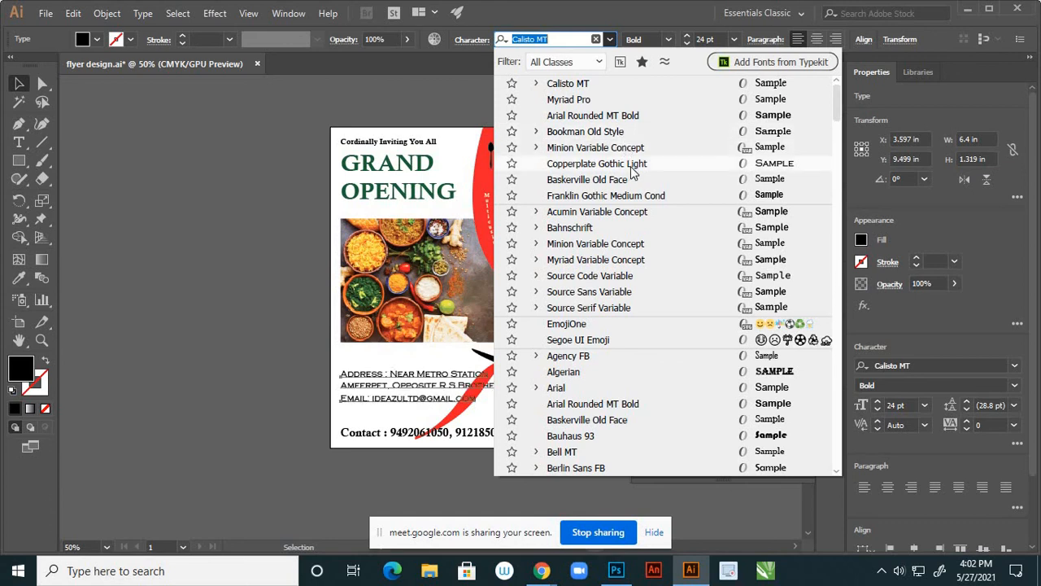
Set the address and email text to Myriad Pro Regular at 25 pt
left_click(617, 103)
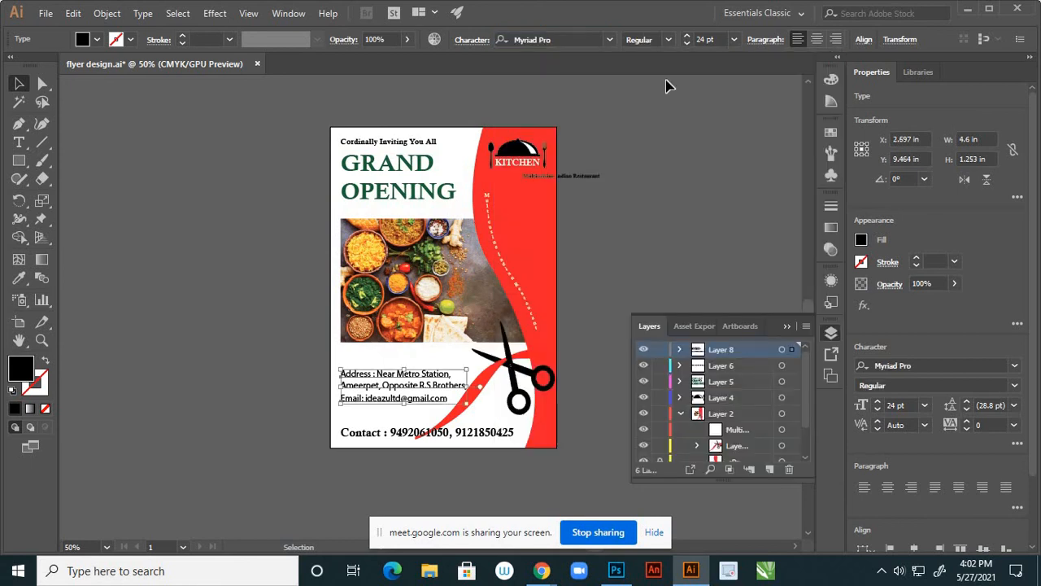
left_click(734, 40)
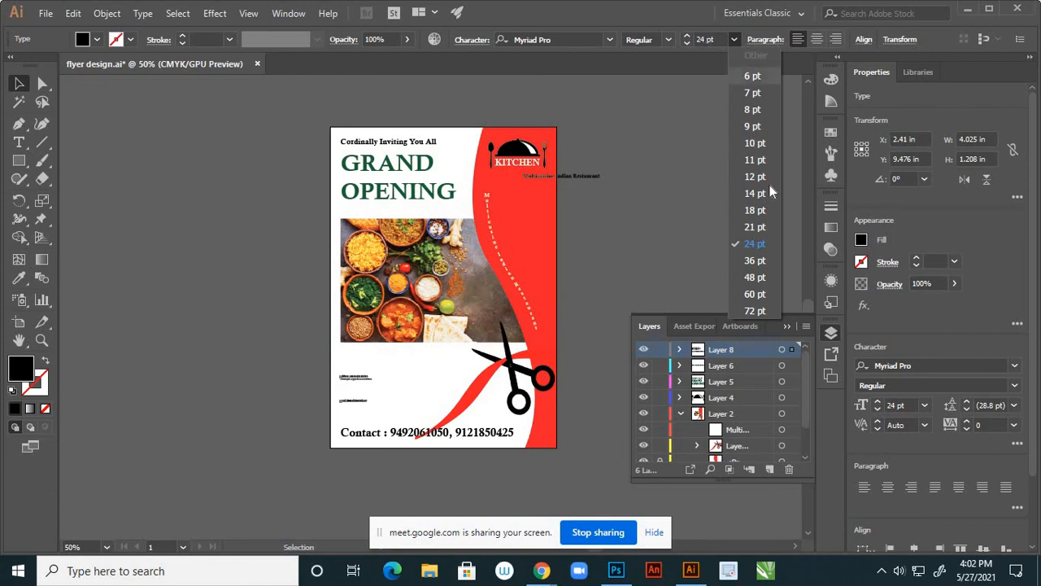
left_click(755, 226)
left_click(707, 38)
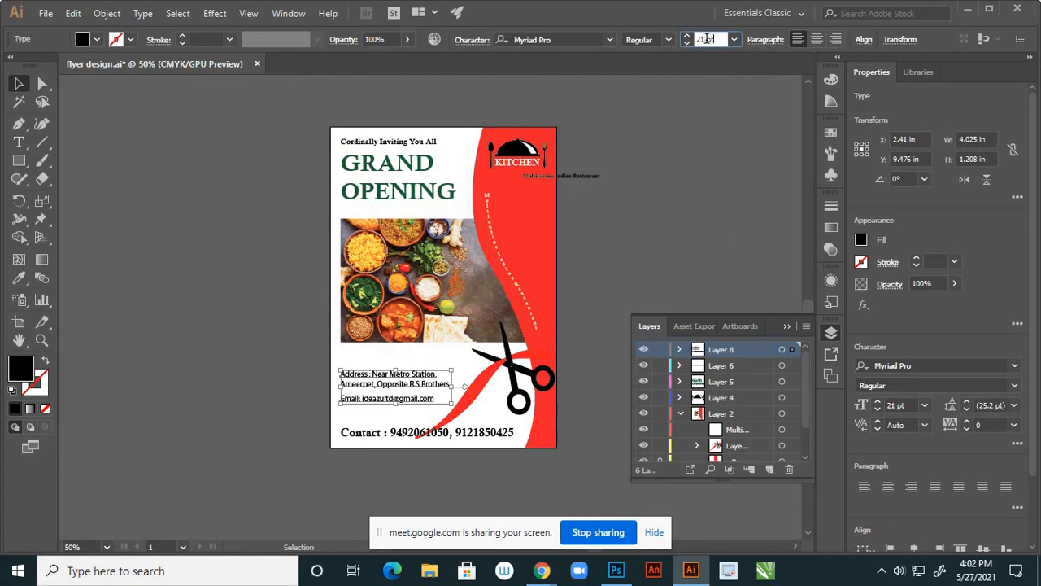
left_click_drag(707, 38, 693, 40)
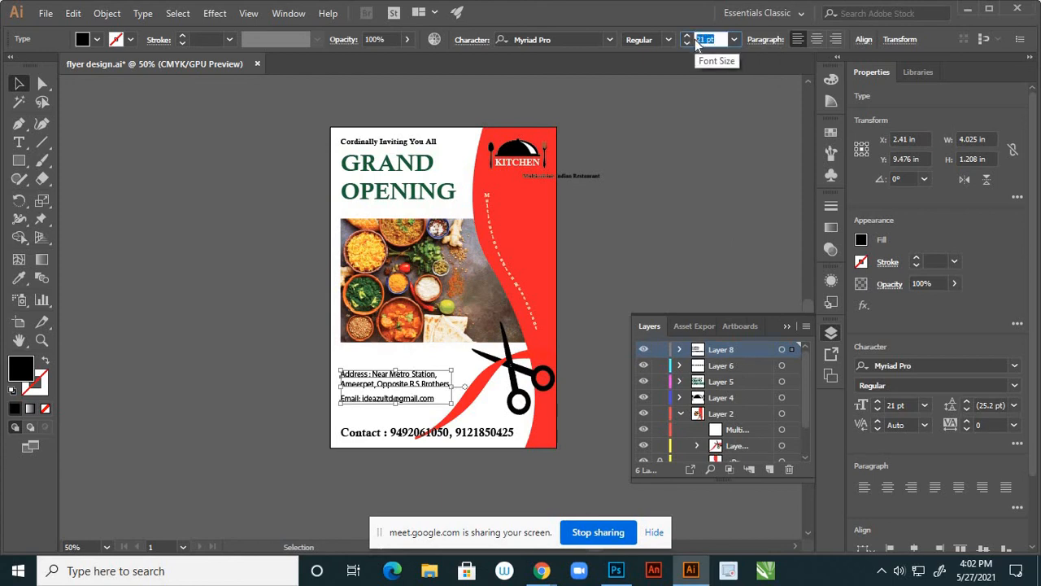
type("25")
key("Return")
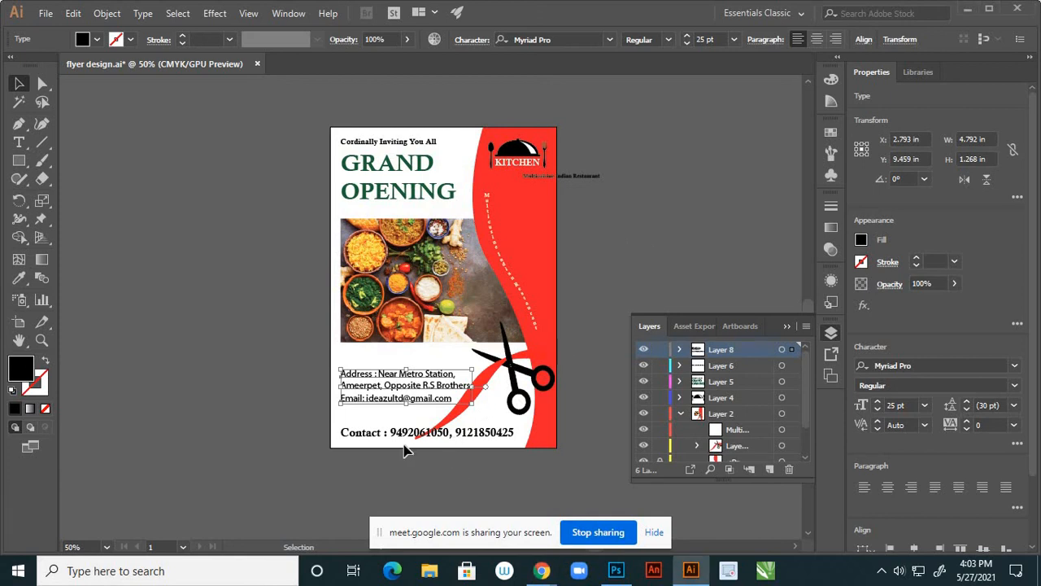
Move the address block and the Email line slightly higher on the flyer
scroll(406, 443, "up", 2)
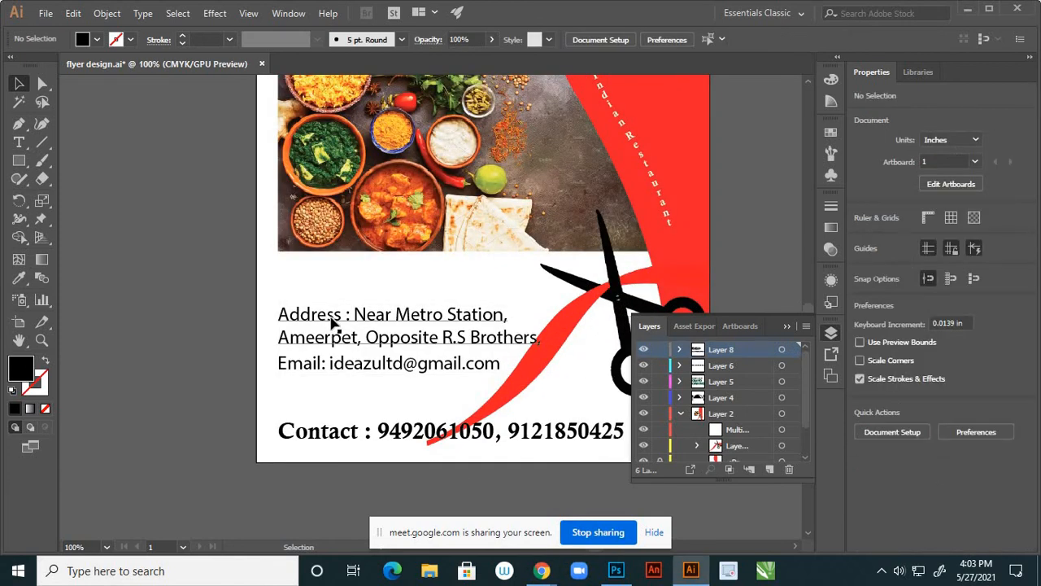
left_click_drag(329, 320, 330, 307)
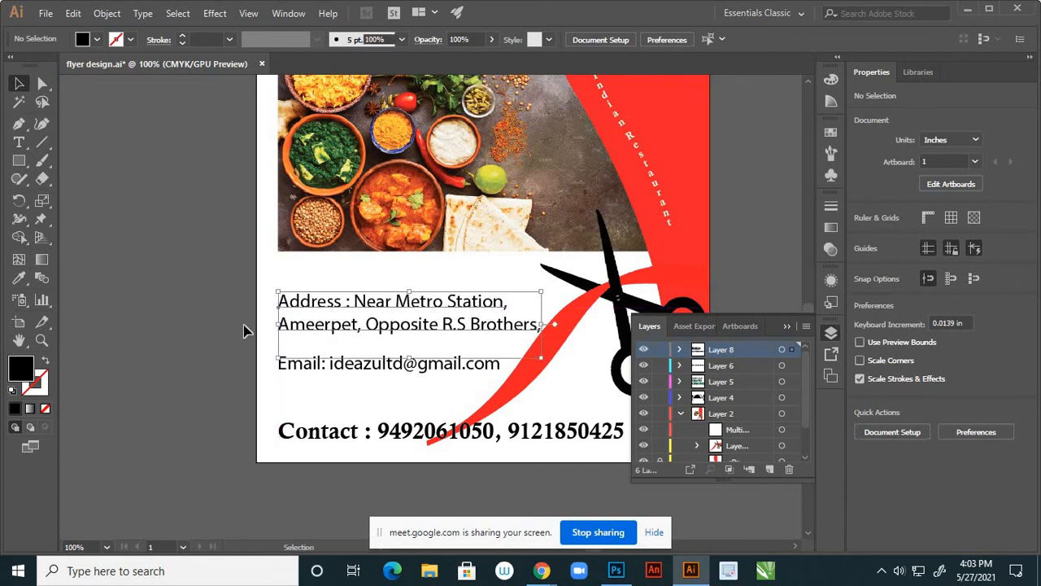
left_click(342, 370)
left_click_drag(337, 368, 337, 362)
left_click(216, 368)
scroll(405, 343, "down", 4)
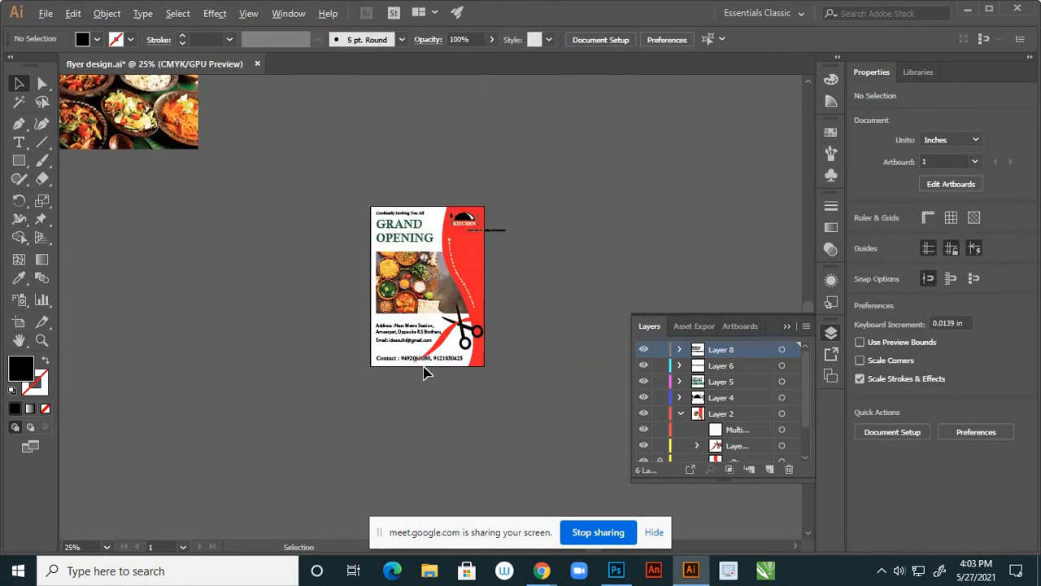
scroll(425, 371, "up", 2)
scroll(361, 368, "up", 2)
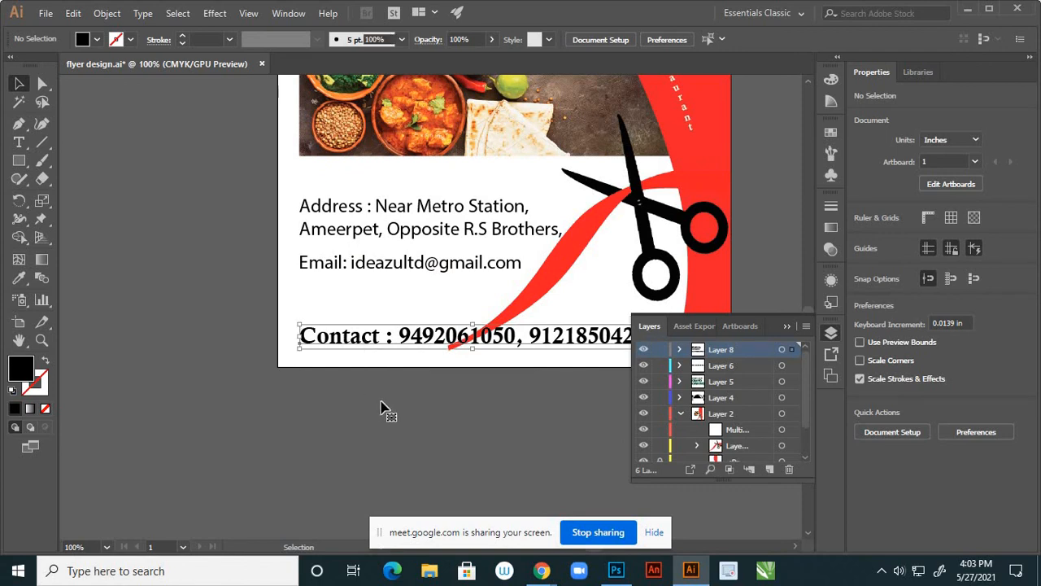
scroll(434, 372, "down", 2)
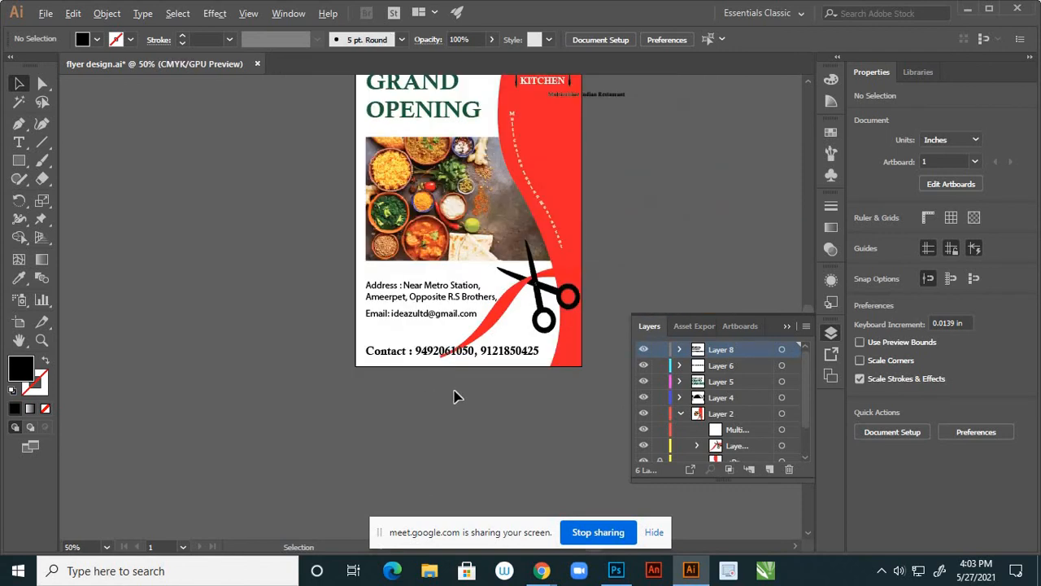
Delete the Multicuisine Indian Restaurant line beside the KITCHEN logo and save flyer design.ai
scroll(455, 397, "down", 1)
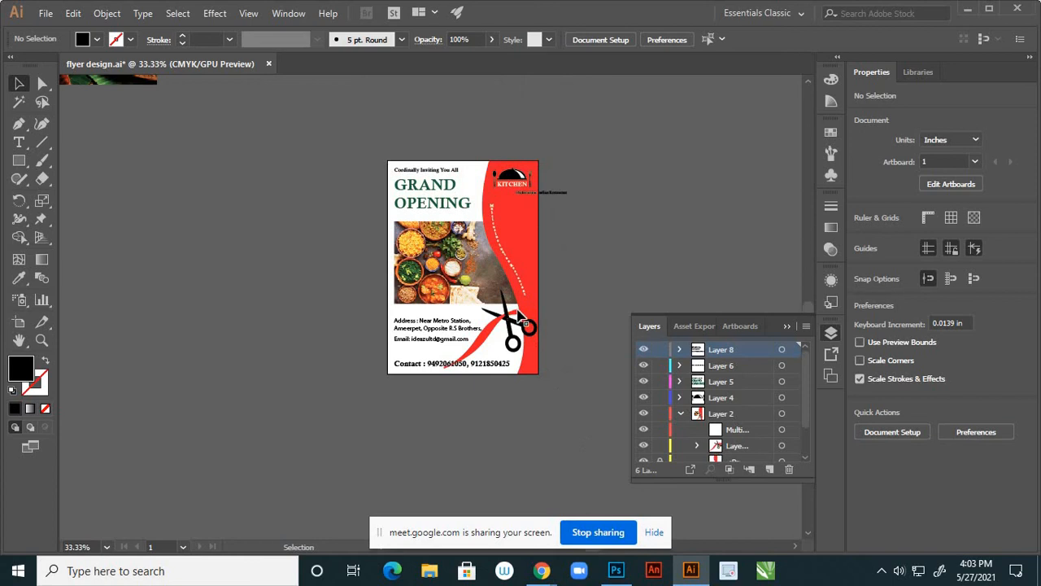
scroll(541, 297, "up", 2)
scroll(537, 295, "up", 1)
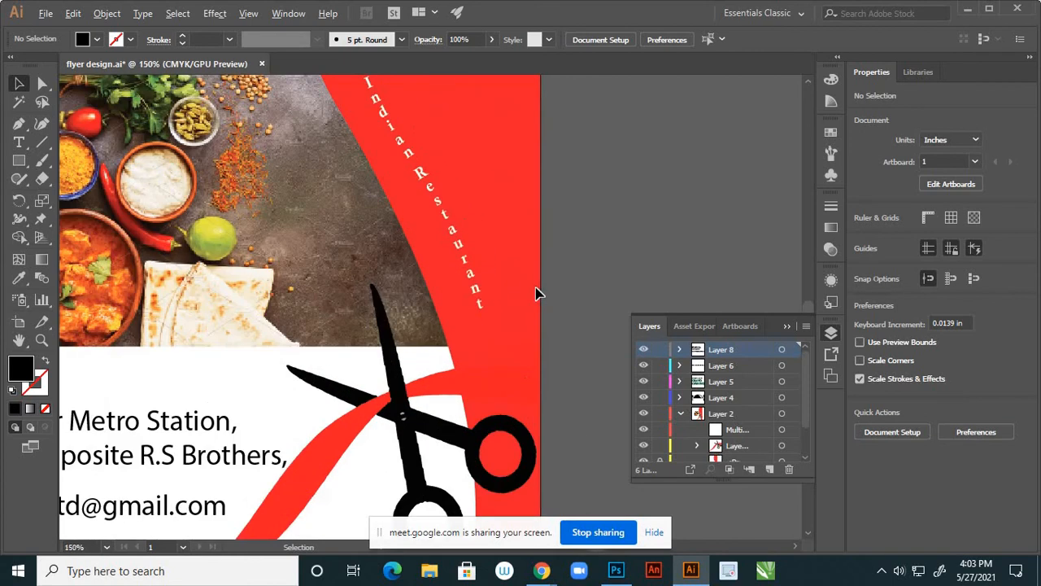
scroll(539, 291, "down", 3)
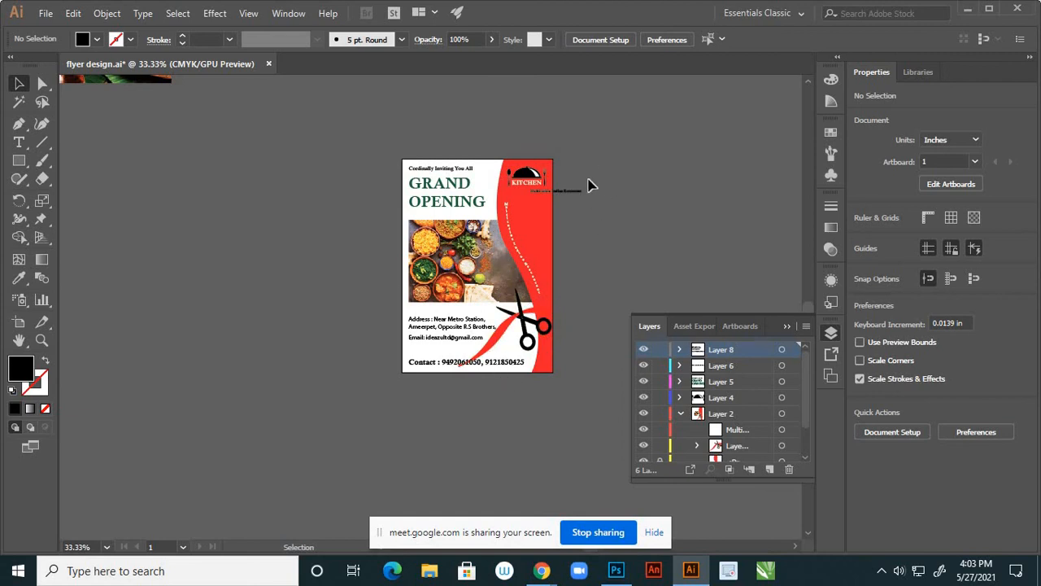
scroll(588, 183, "up", 2)
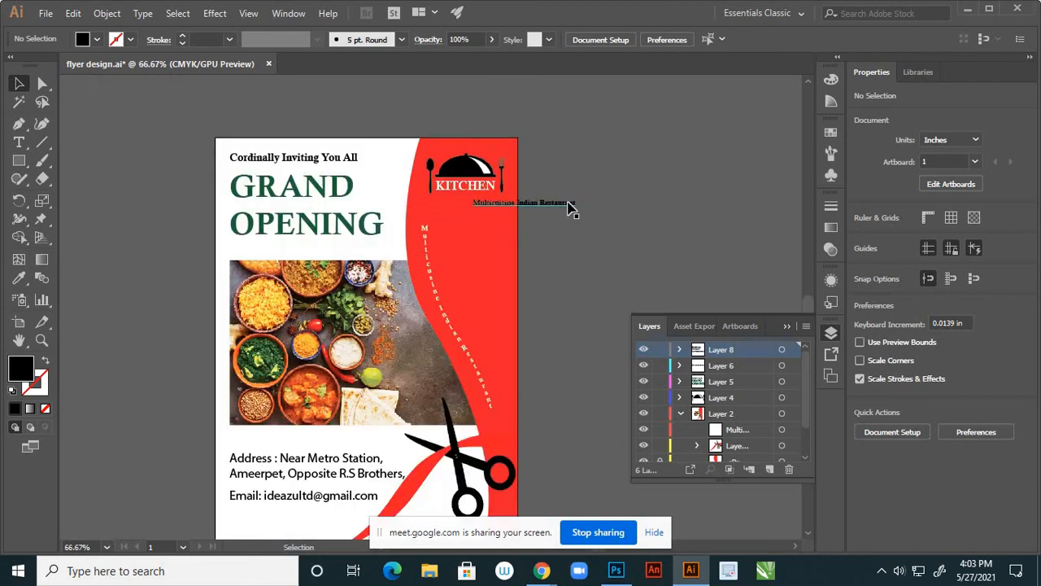
left_click(570, 208)
key("Delete")
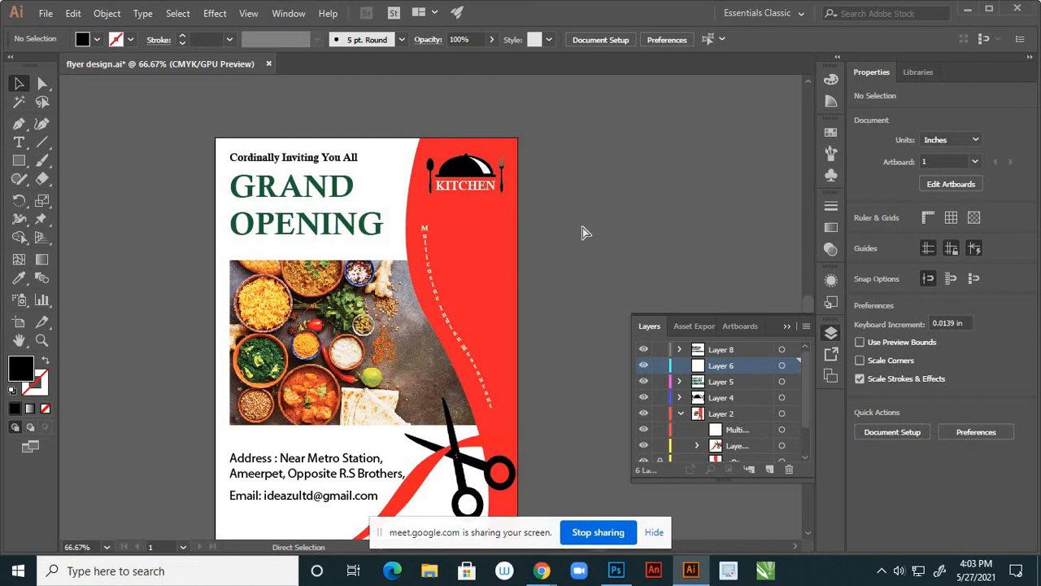
key("ctrl+s")
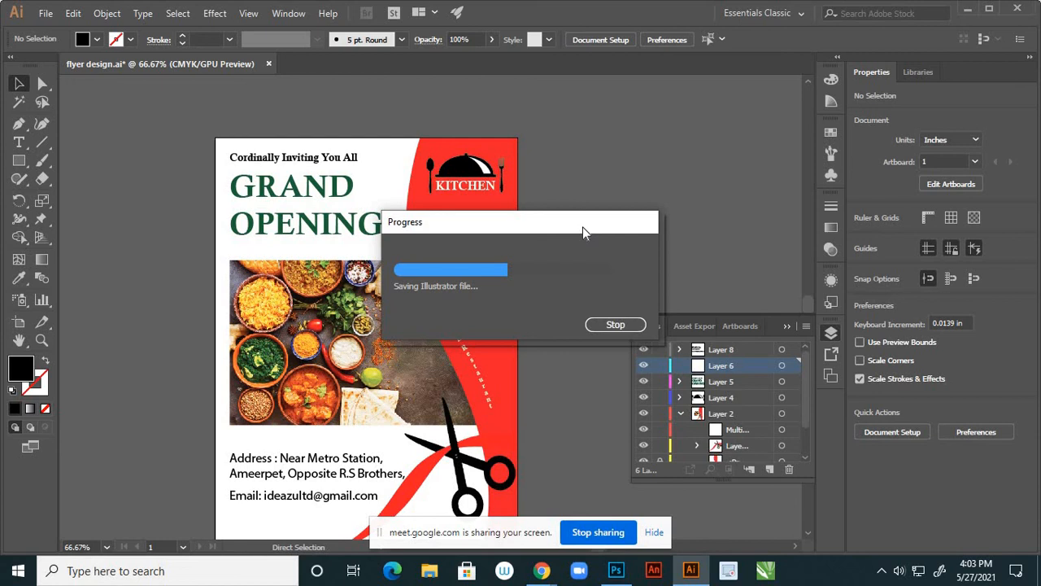
scroll(586, 217, "down", 2)
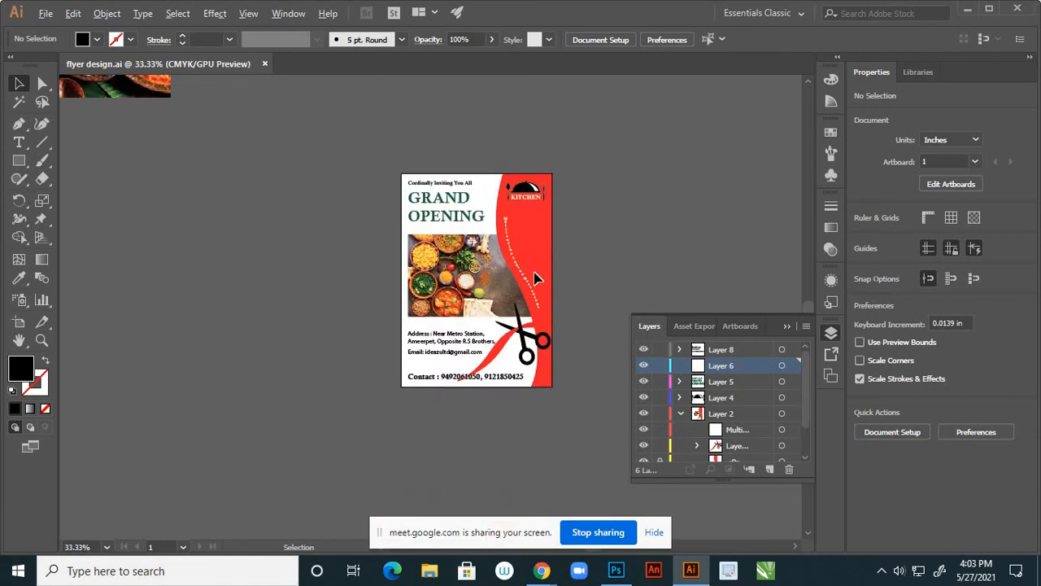
Delete the two stray food photos on the pasteboard and save flyer design.ai
scroll(532, 281, "up", 1)
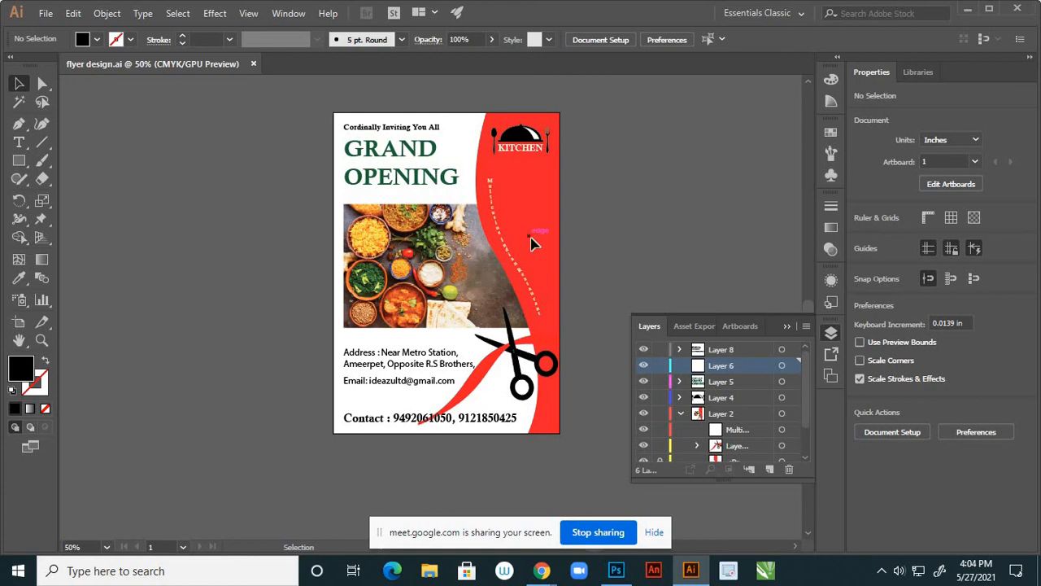
scroll(458, 280, "down", 1)
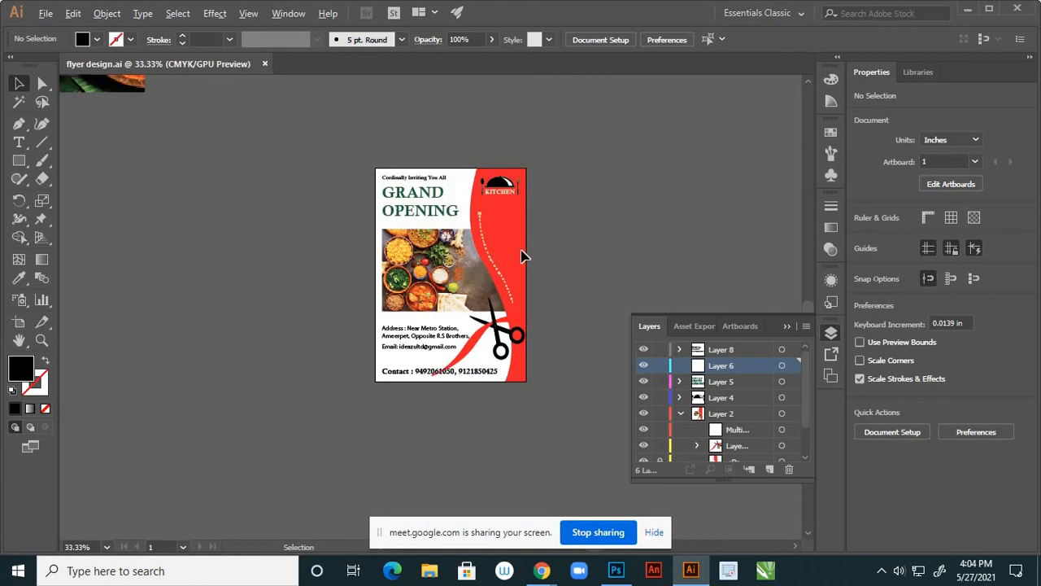
scroll(521, 248, "down", 2)
left_click(311, 151)
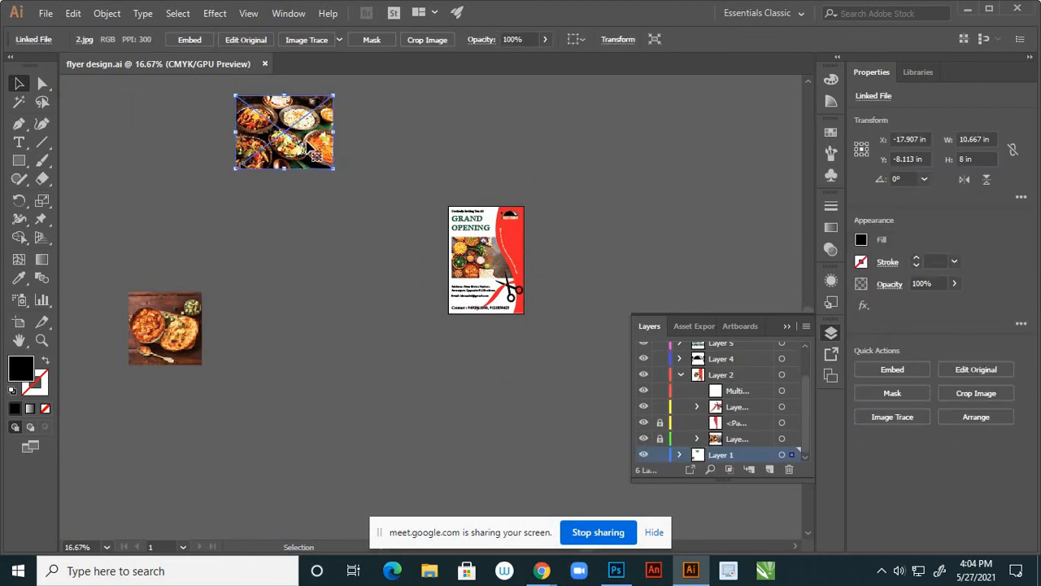
key("Delete")
left_click(161, 335)
key("Delete")
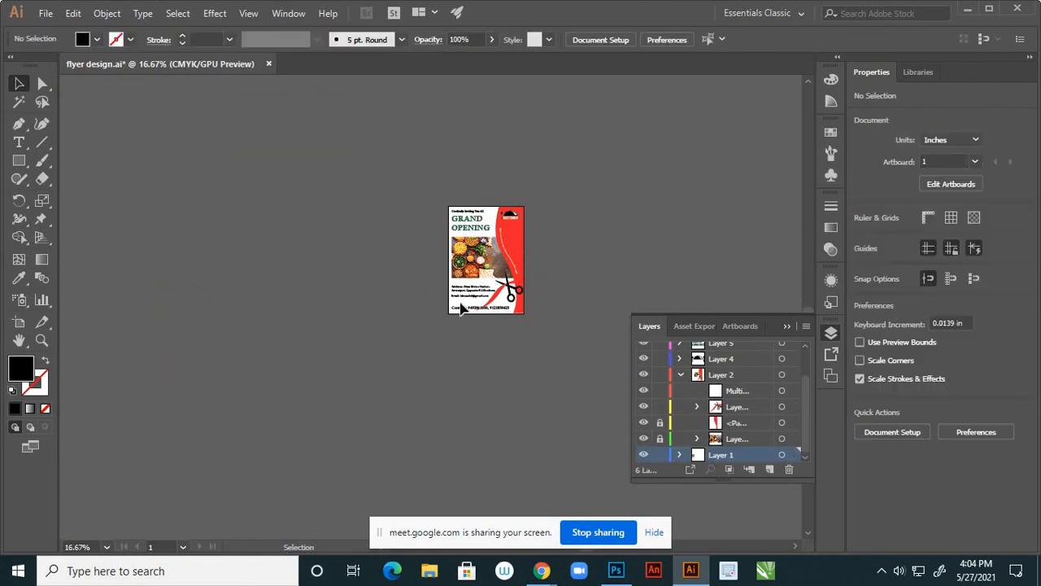
key("ctrl+s")
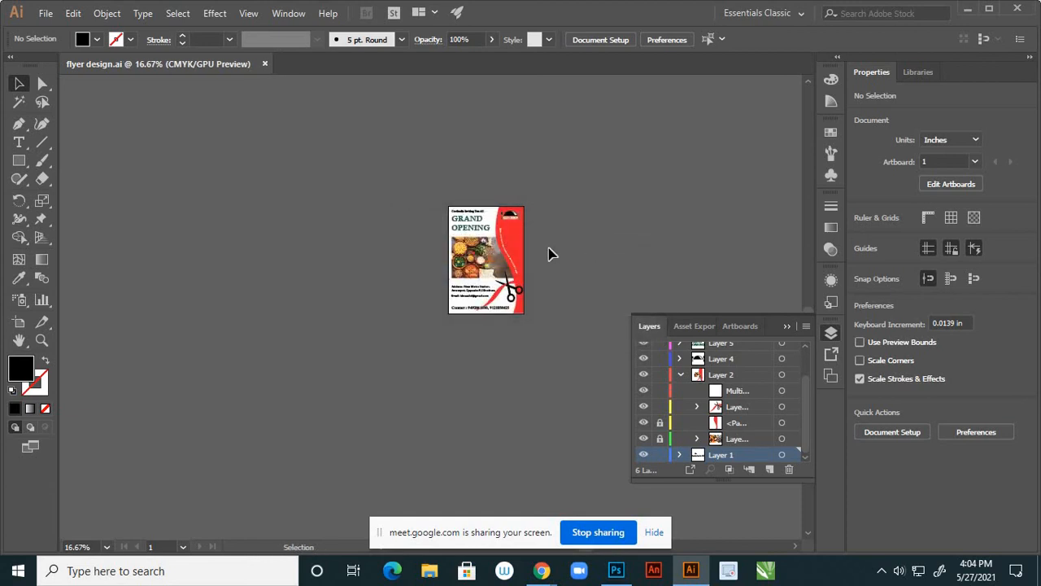
scroll(522, 256, "up", 1, "alt")
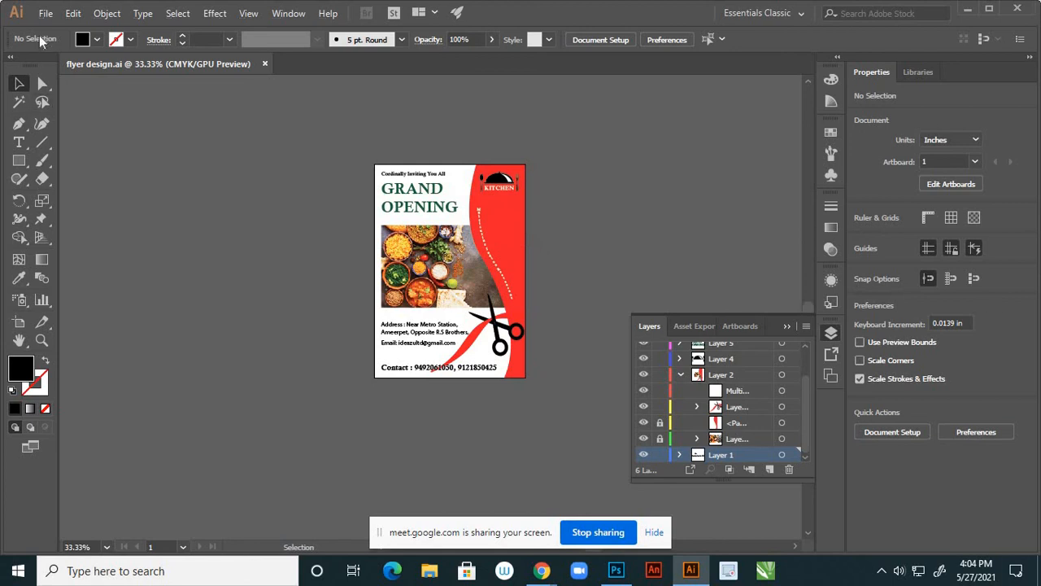
Save the flyer as flyer design.pdf with all printer's marks included
left_click(45, 13)
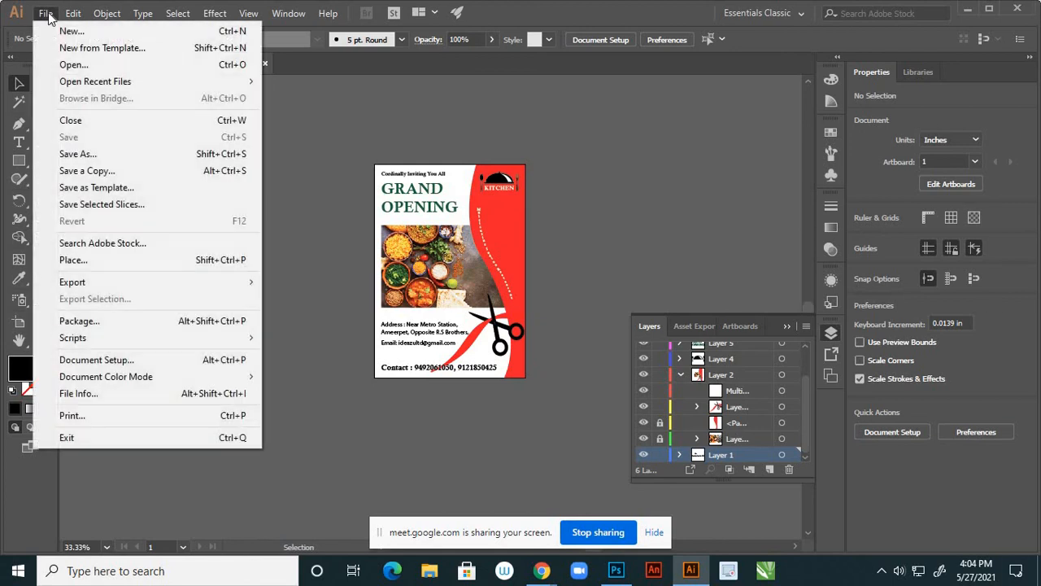
left_click(94, 154)
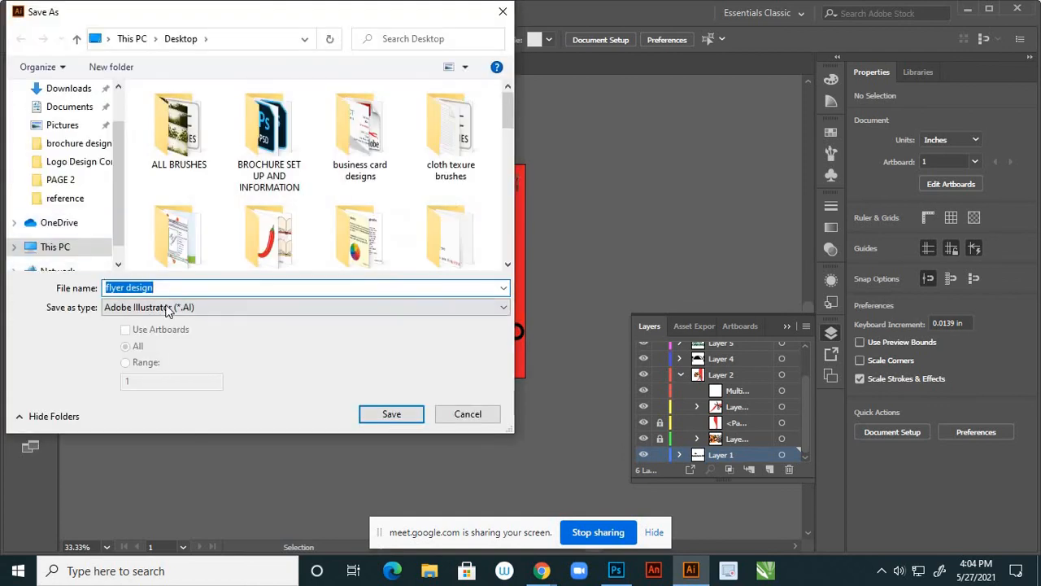
left_click(167, 307)
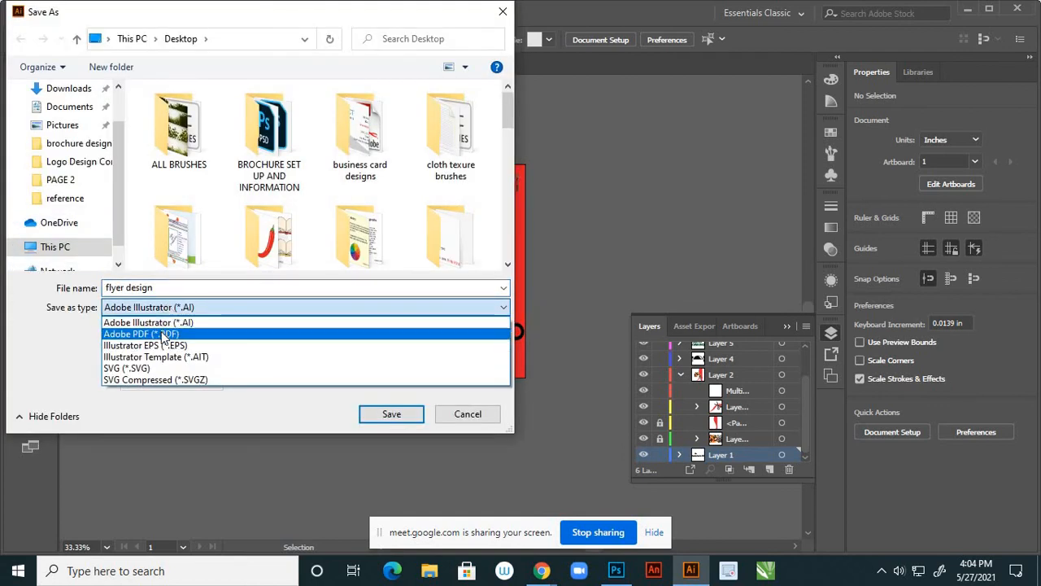
left_click(165, 335)
left_click(396, 413)
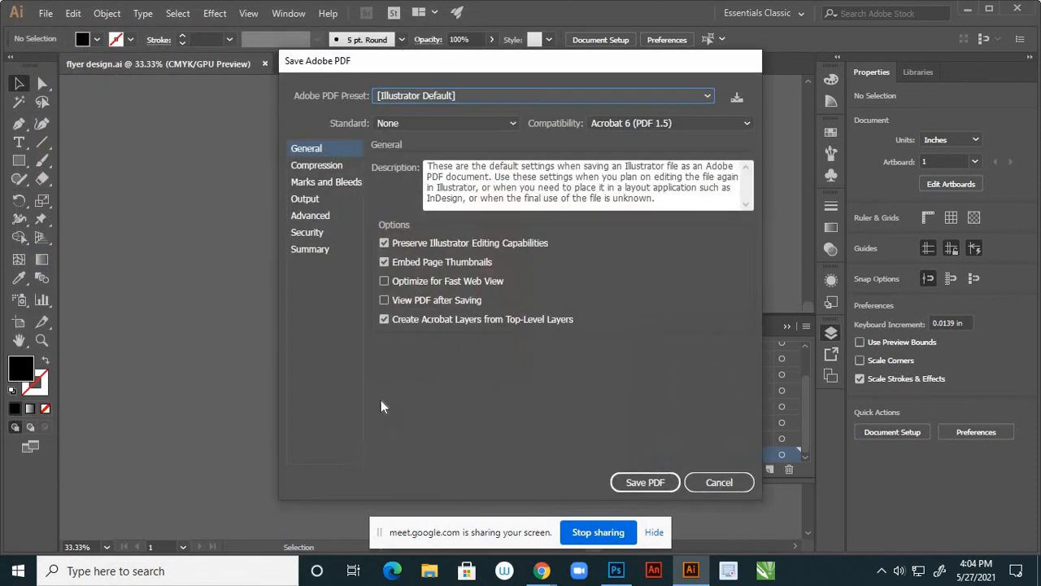
left_click(313, 183)
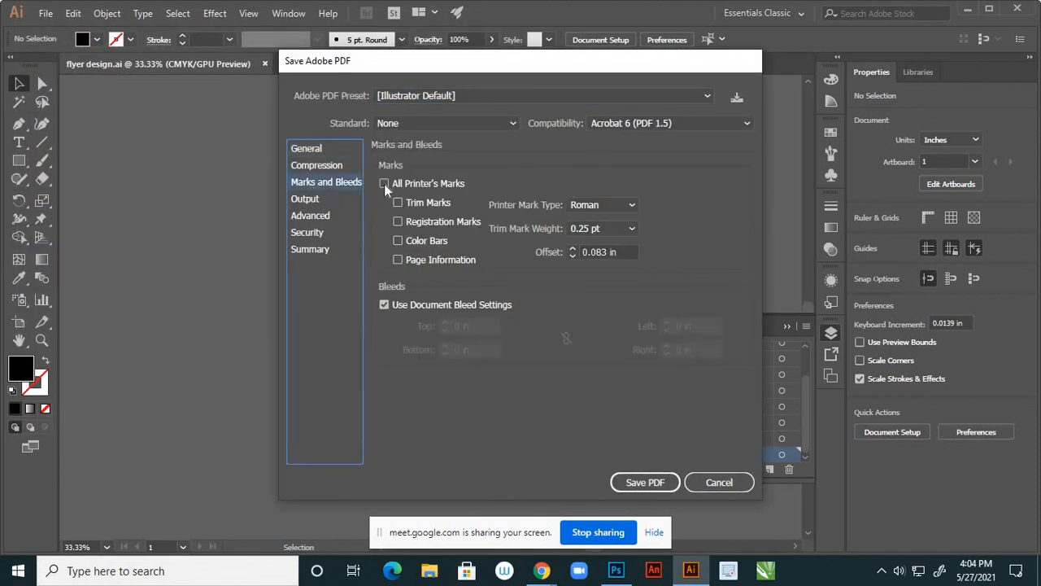
left_click(384, 184)
left_click(626, 483)
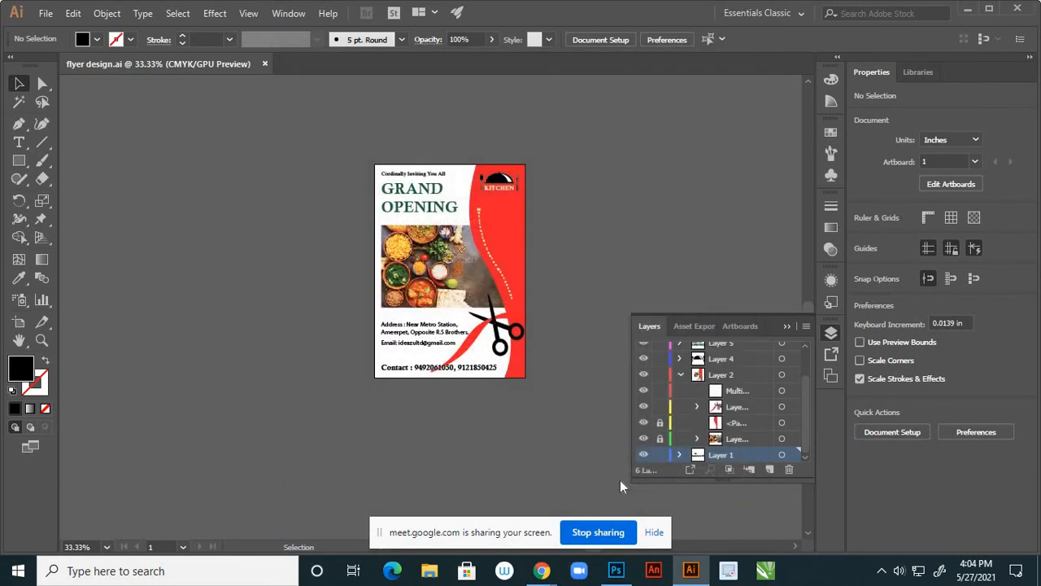
Export the flyer artboard to the Desktop as JPEG 'flyer design' with Use Artboards, accepting maximum quality, 300 ppi
left_click(47, 15)
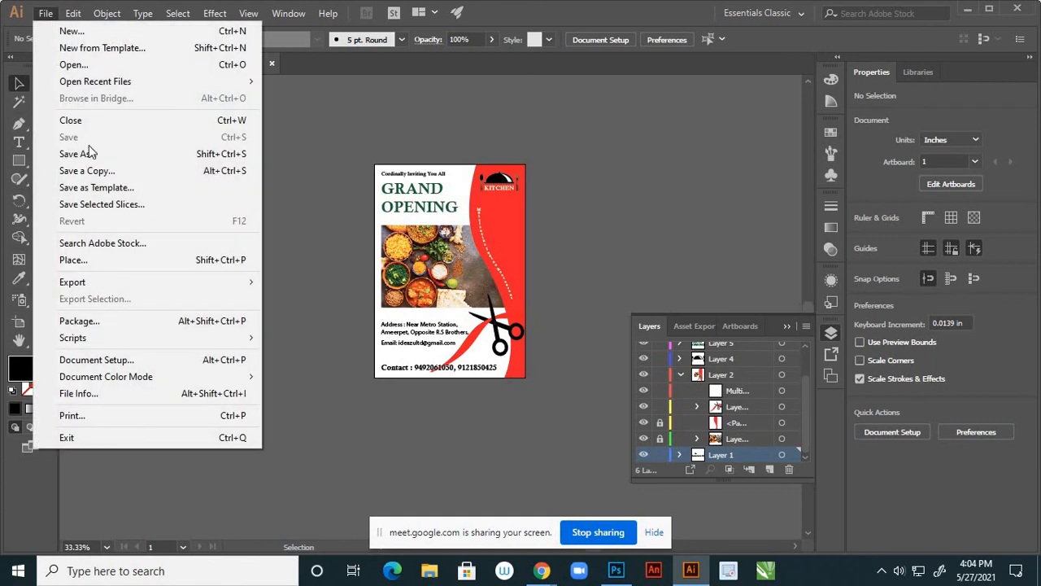
mouse_move(160, 282)
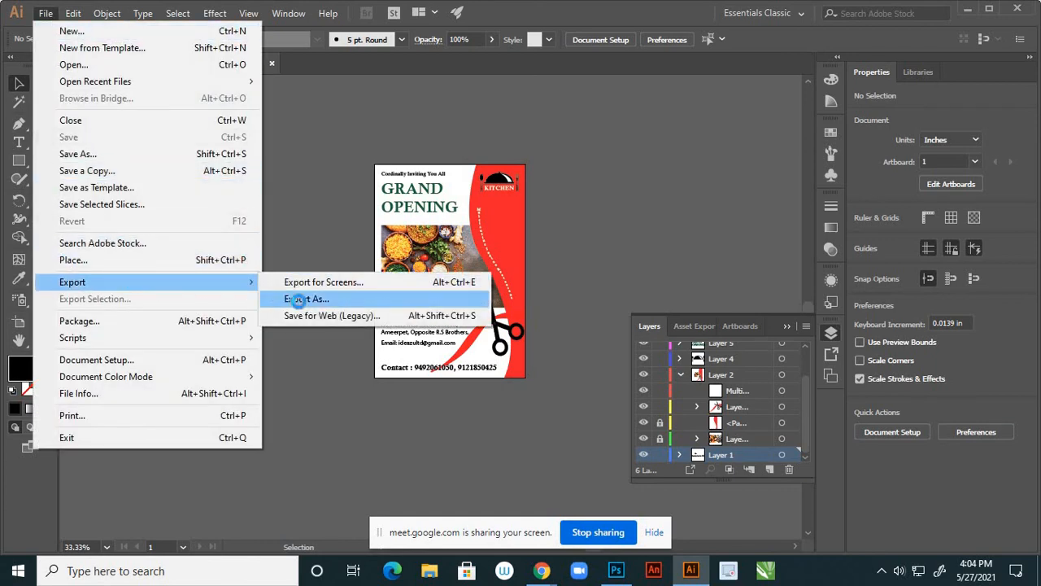
left_click(299, 299)
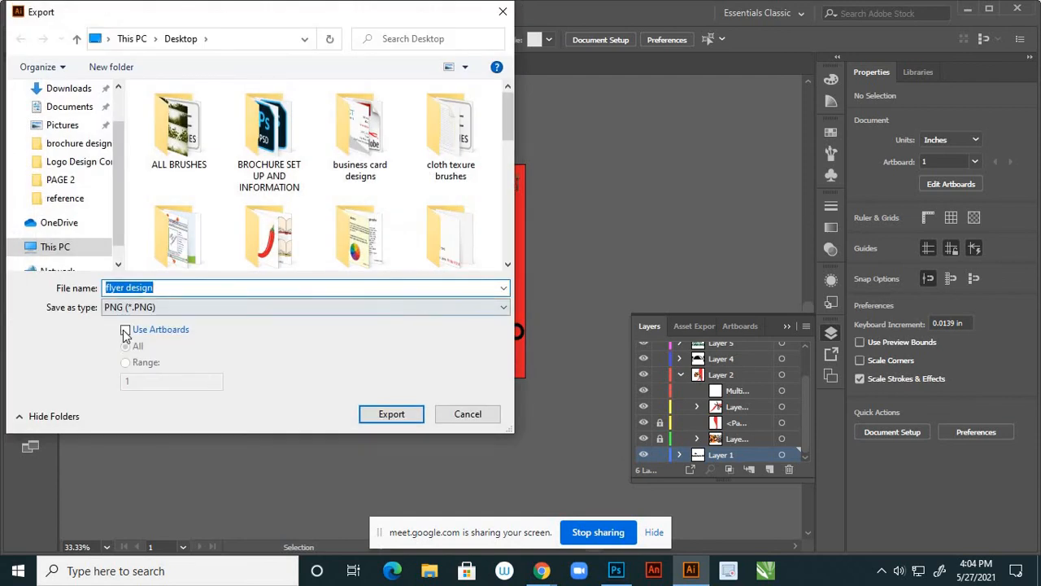
left_click(143, 309)
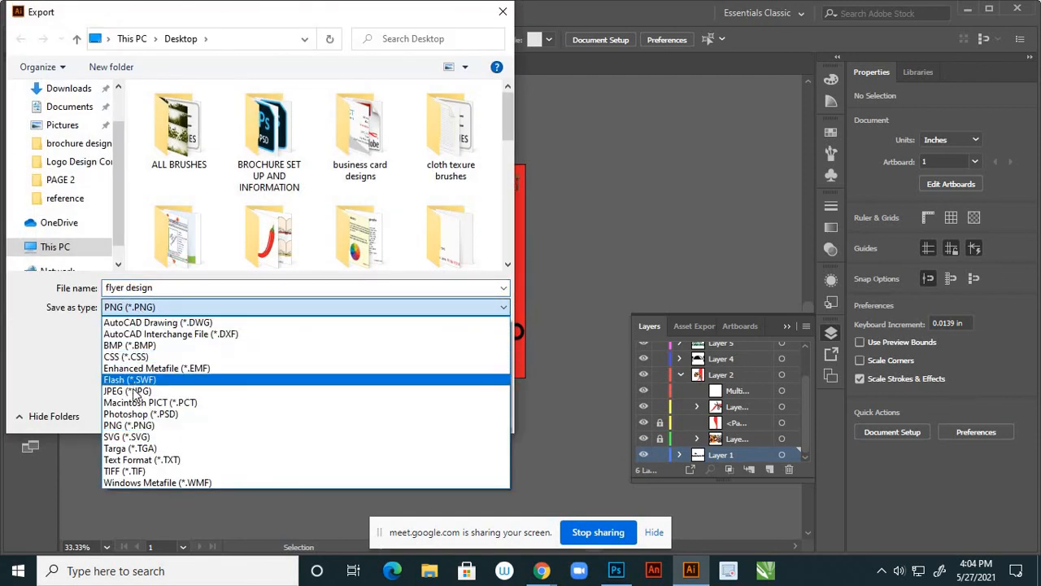
left_click(135, 390)
left_click(125, 330)
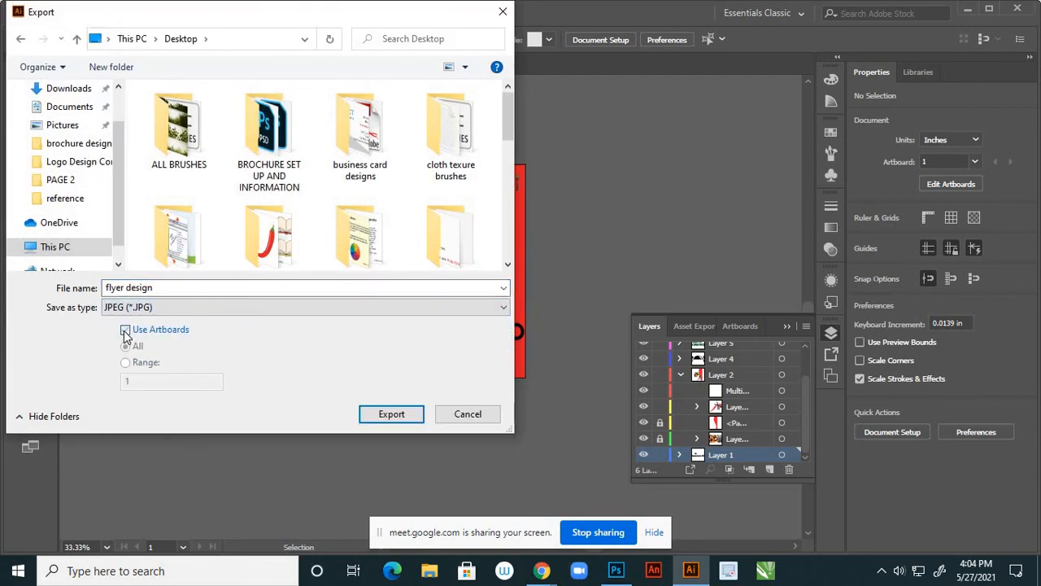
left_click(389, 415)
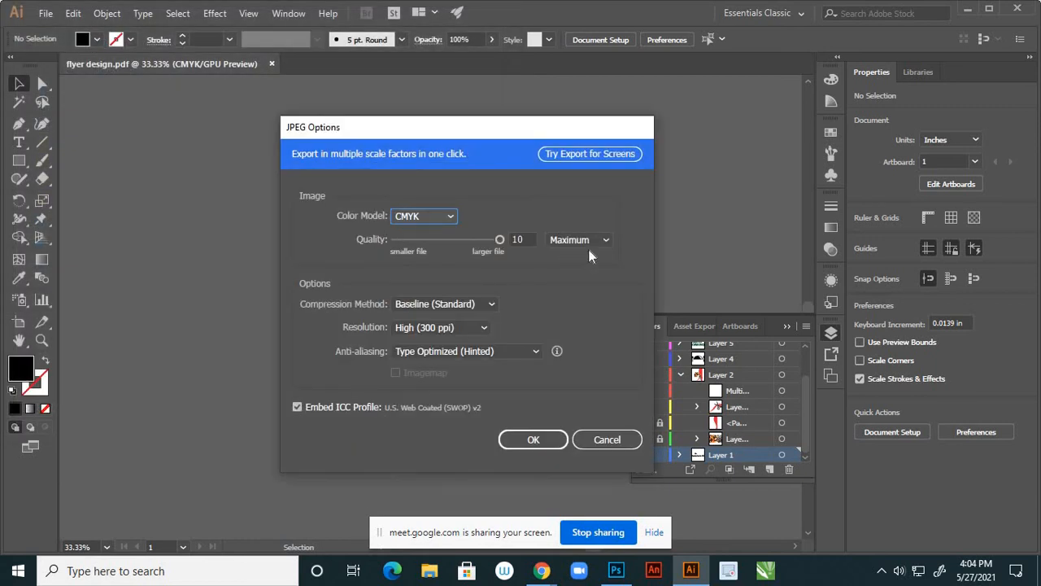
left_click(534, 439)
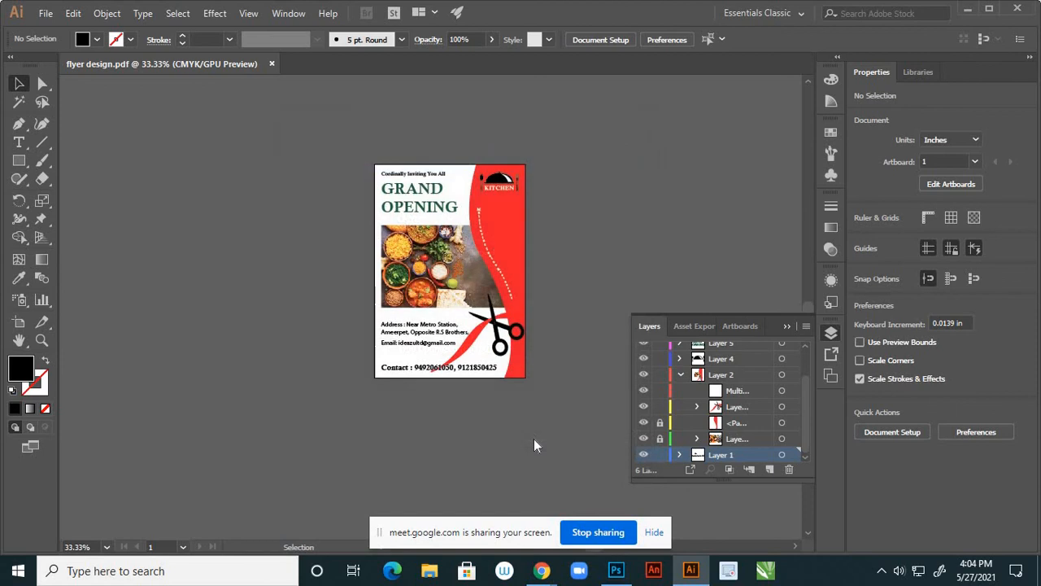
Preview flyer design-01.jpg from the desktop in Photos, then put Photos away and open flyer design.pdf
left_click(967, 10)
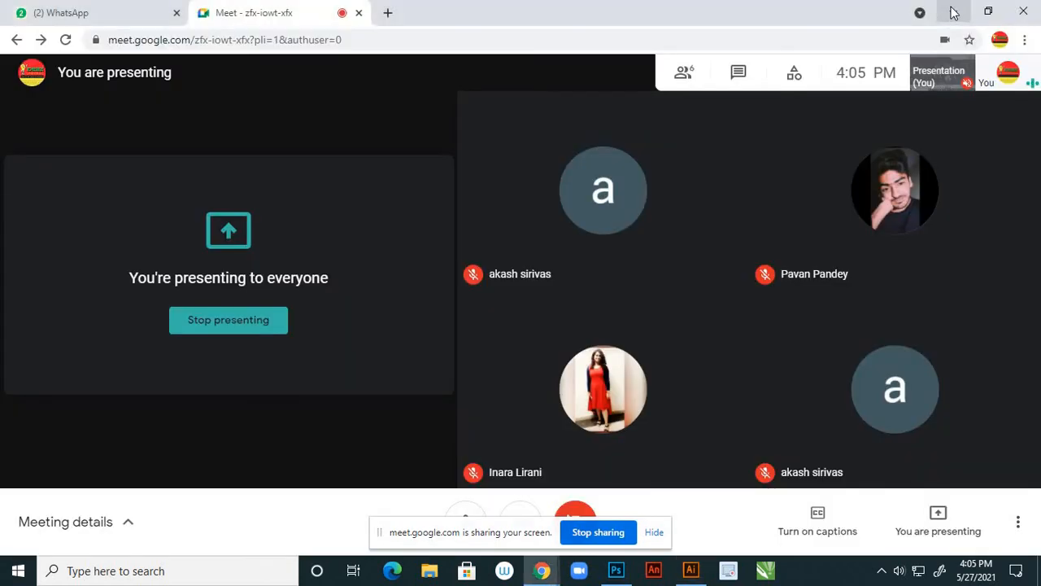
left_click(952, 10)
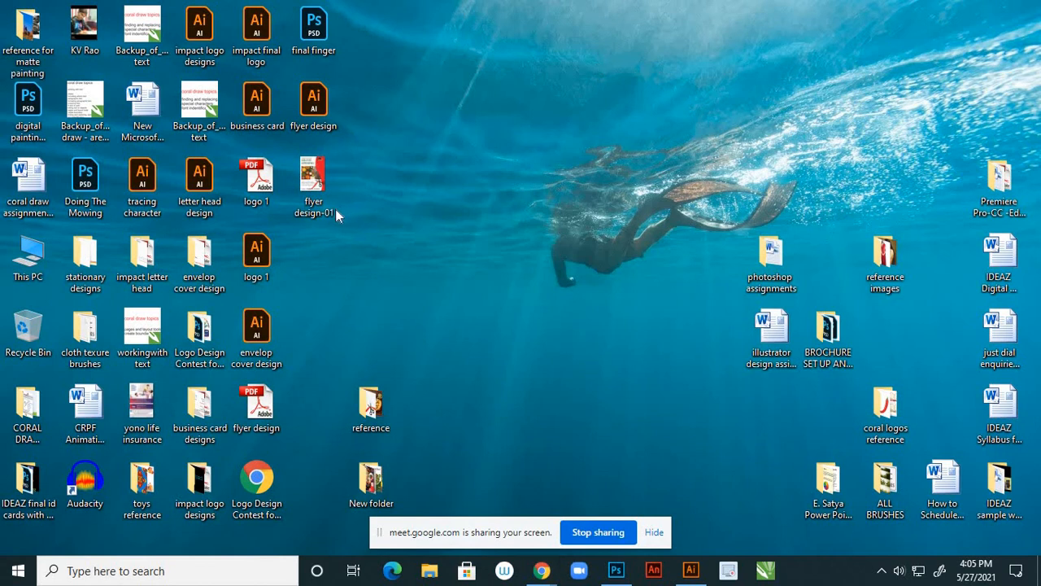
mouse_move(326, 192)
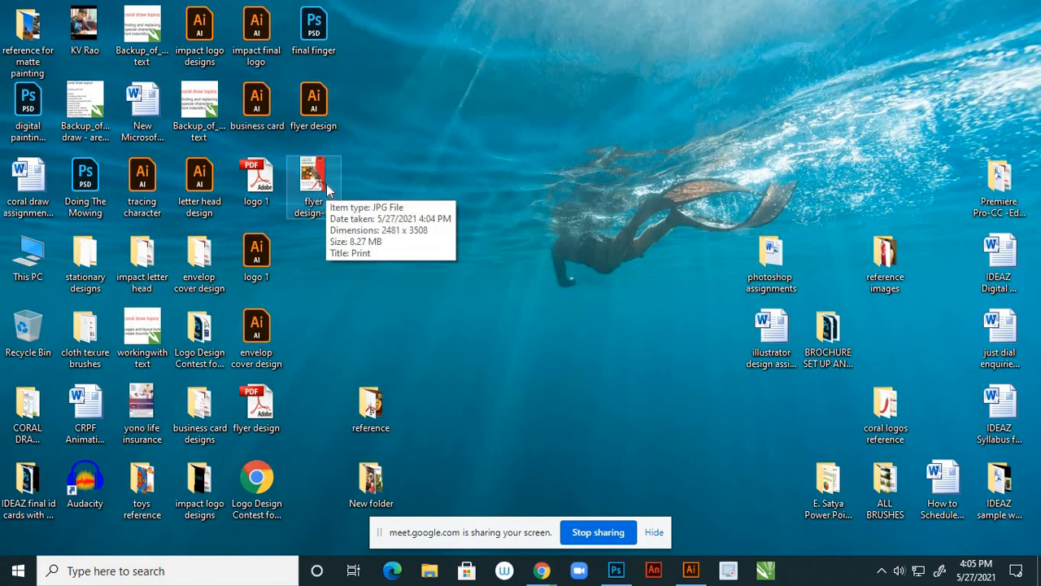
left_click(326, 184)
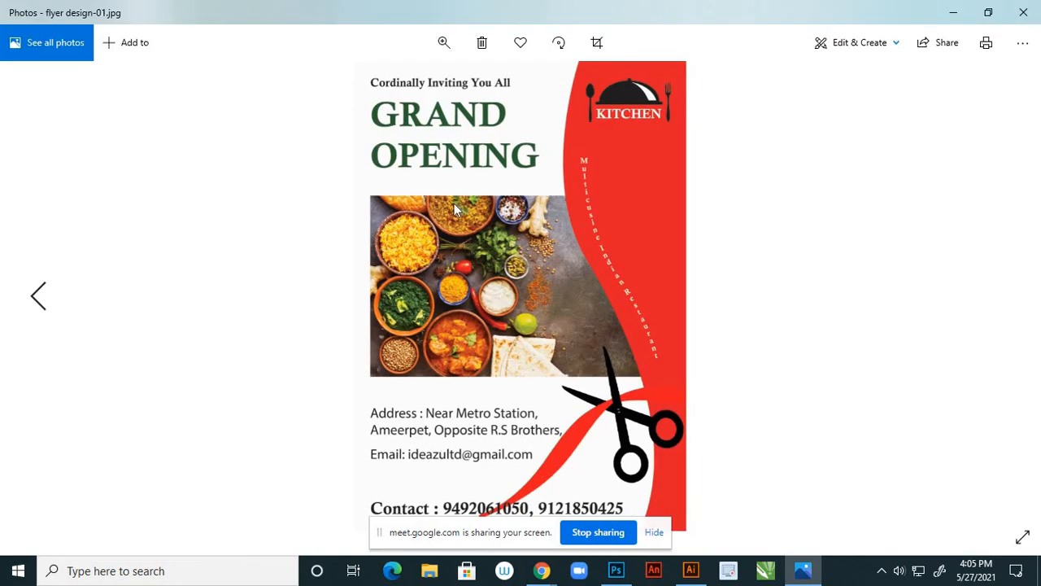
left_click(953, 13)
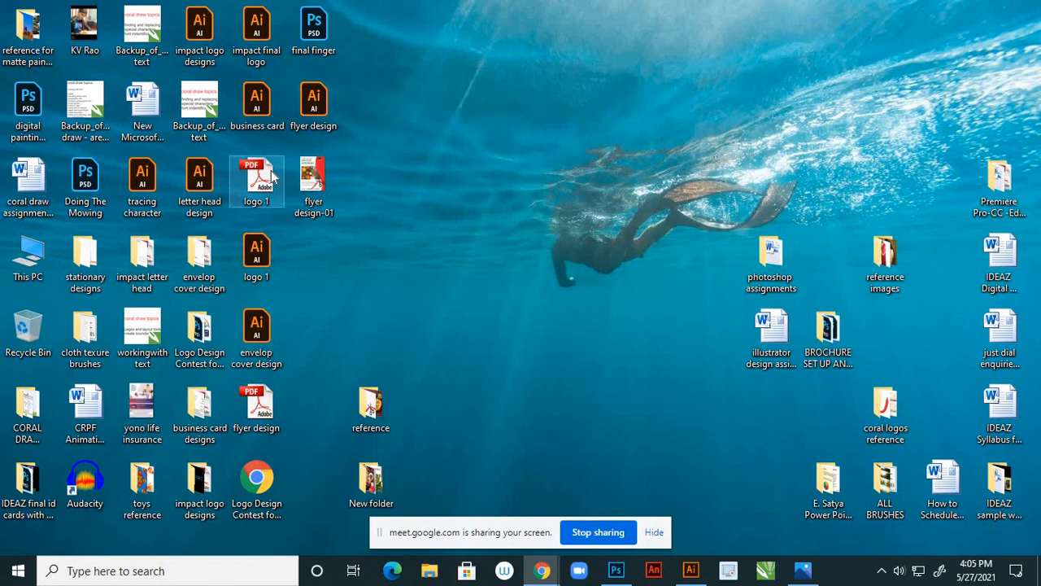
double_click(270, 392)
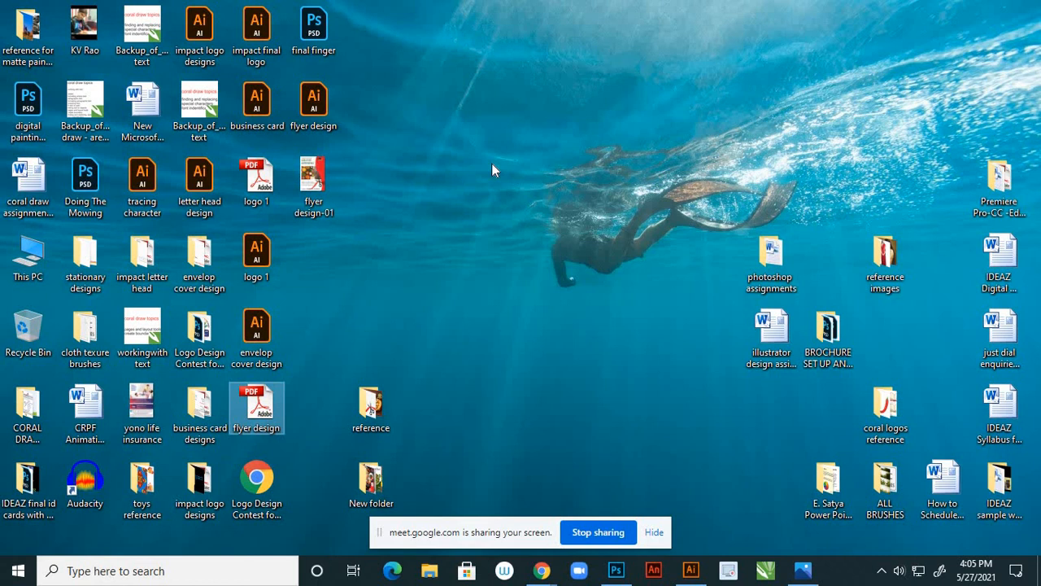
View flyer design.pdf in Adobe Reader at 50% then 25%, then bring back Photos and Illustrator
double_click(285, 415)
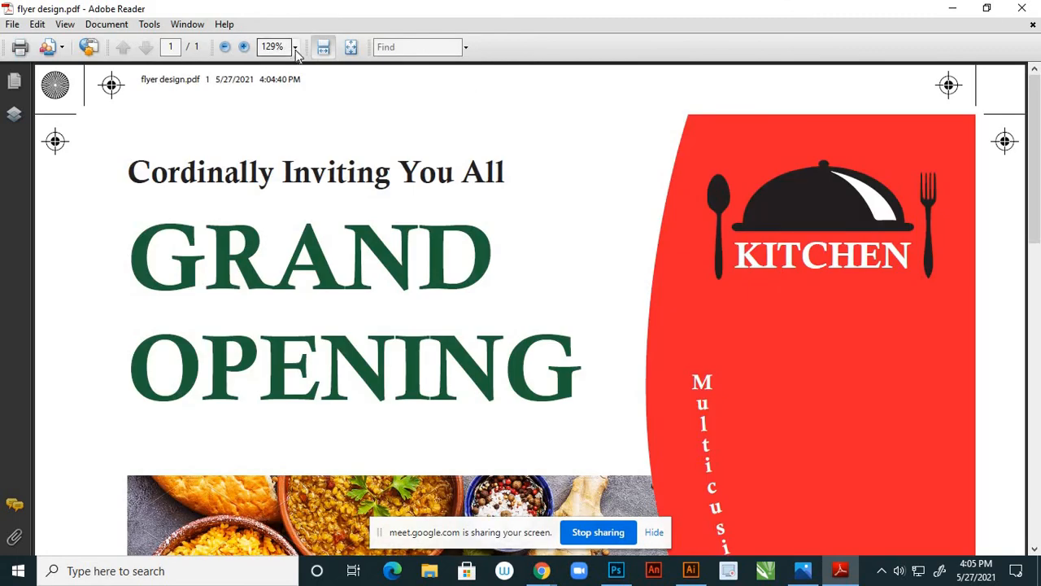
left_click(295, 49)
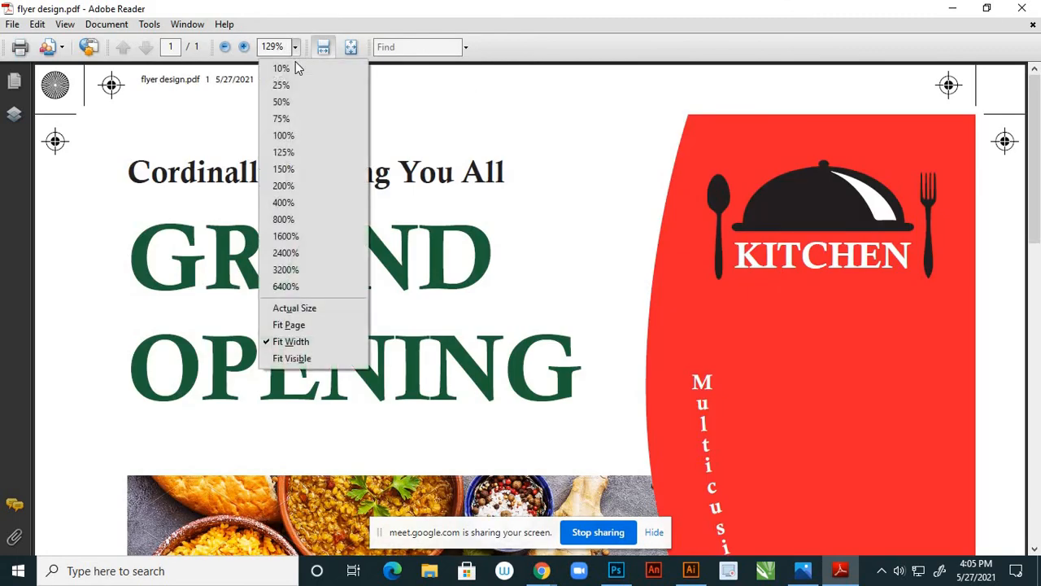
left_click(302, 106)
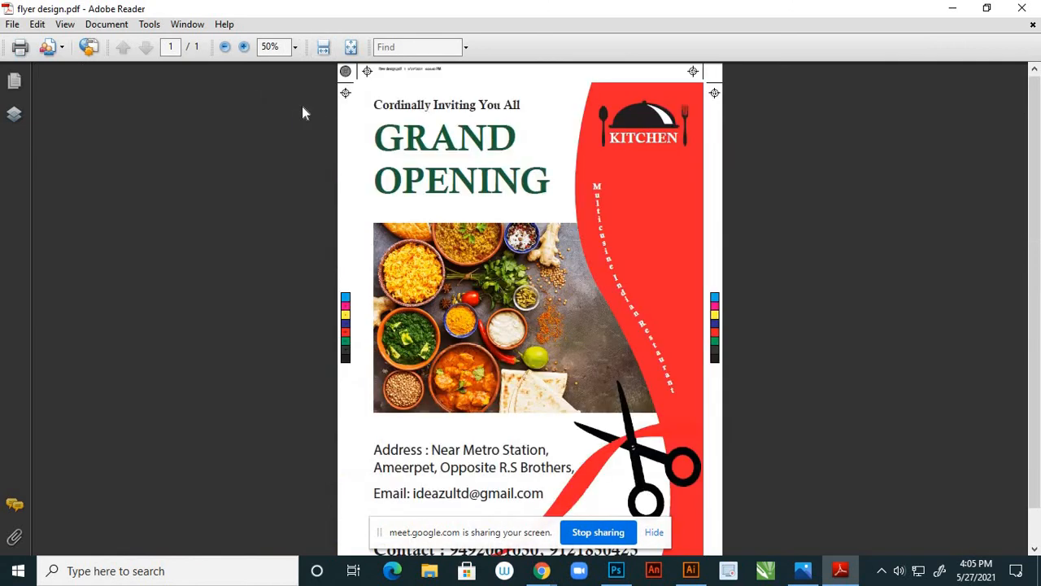
left_click(294, 47)
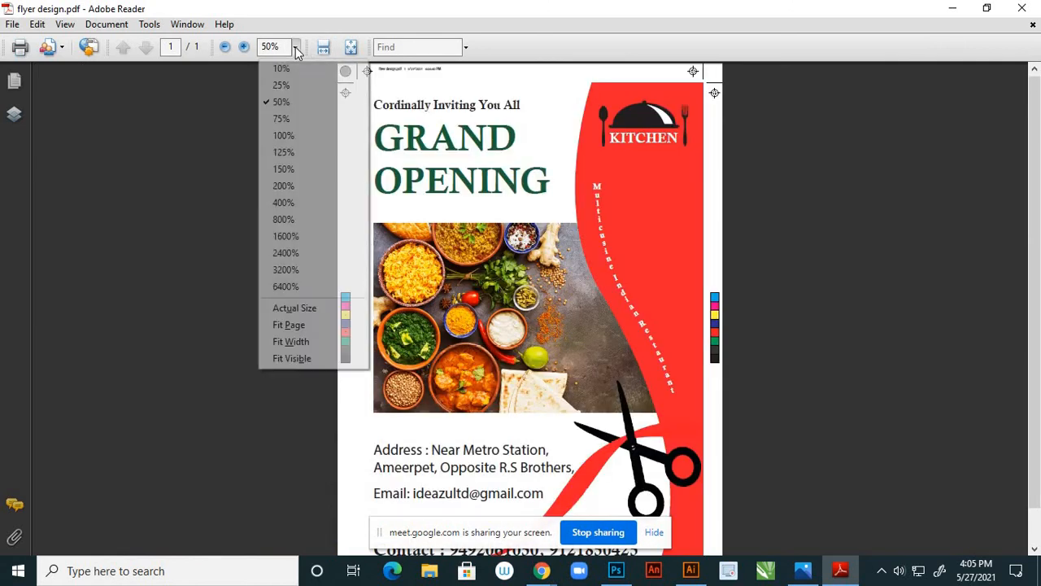
left_click(295, 86)
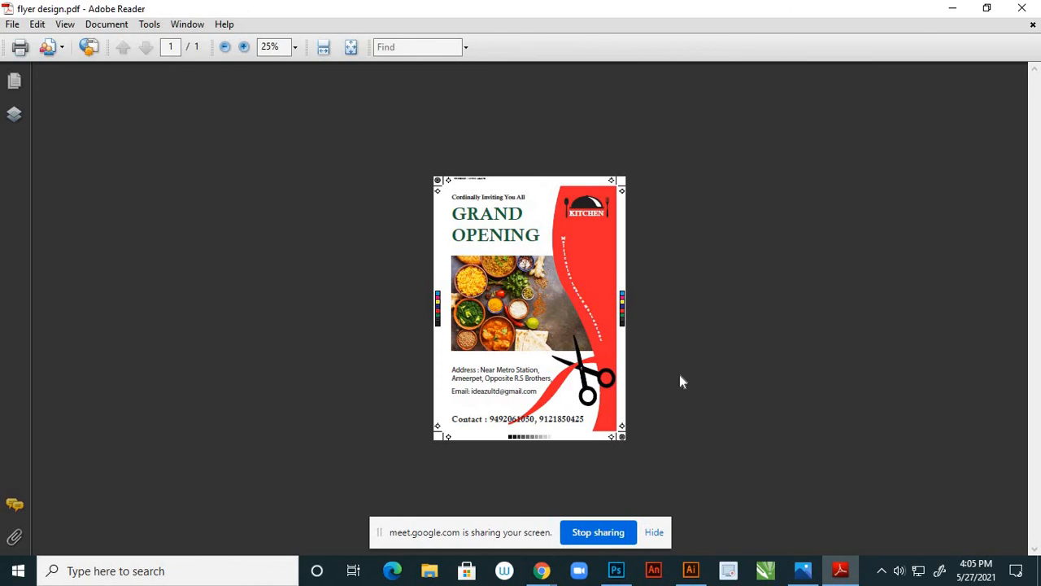
left_click(803, 570)
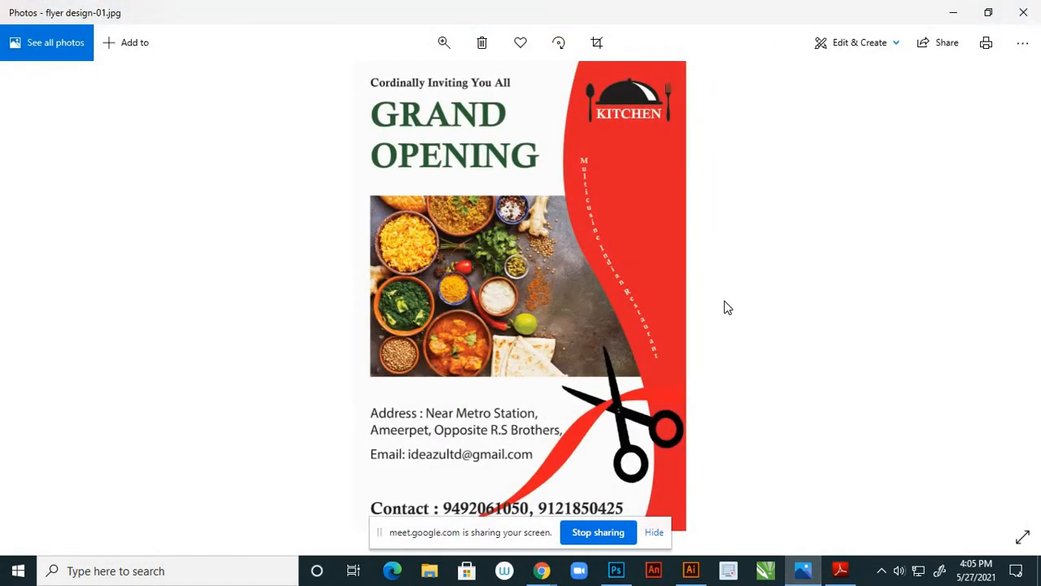
left_click(690, 570)
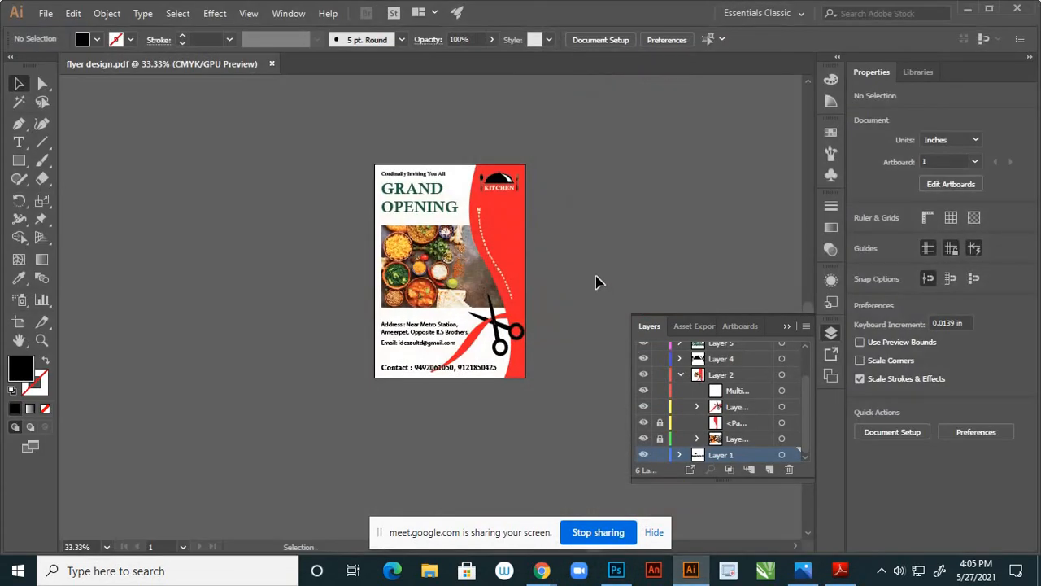
Scroll the Illustrator view up and back down to inspect the finished flyer
scroll(544, 296, "up", 2)
scroll(547, 305, "down", 1)
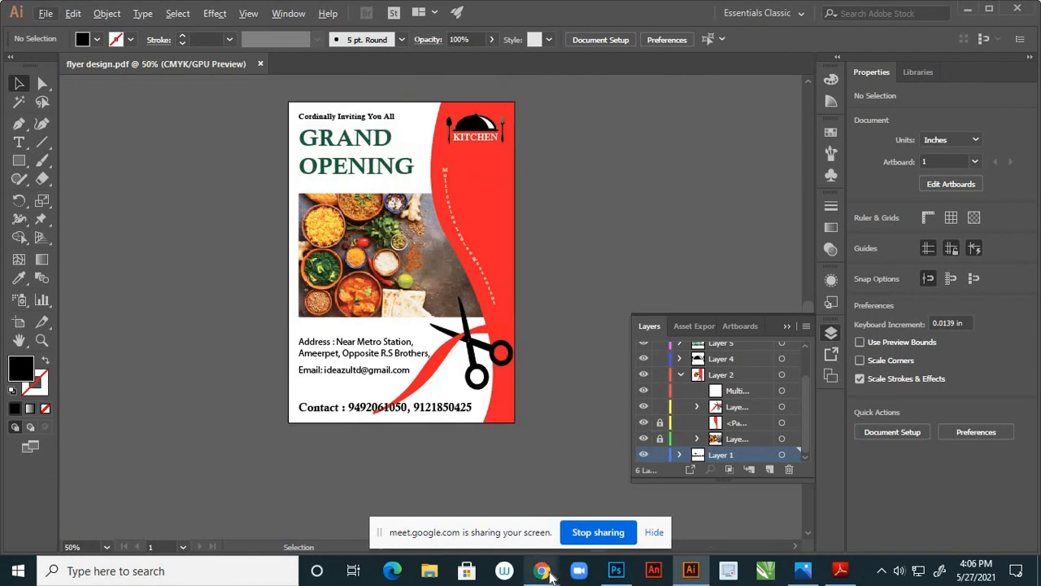
mouse_move(547, 573)
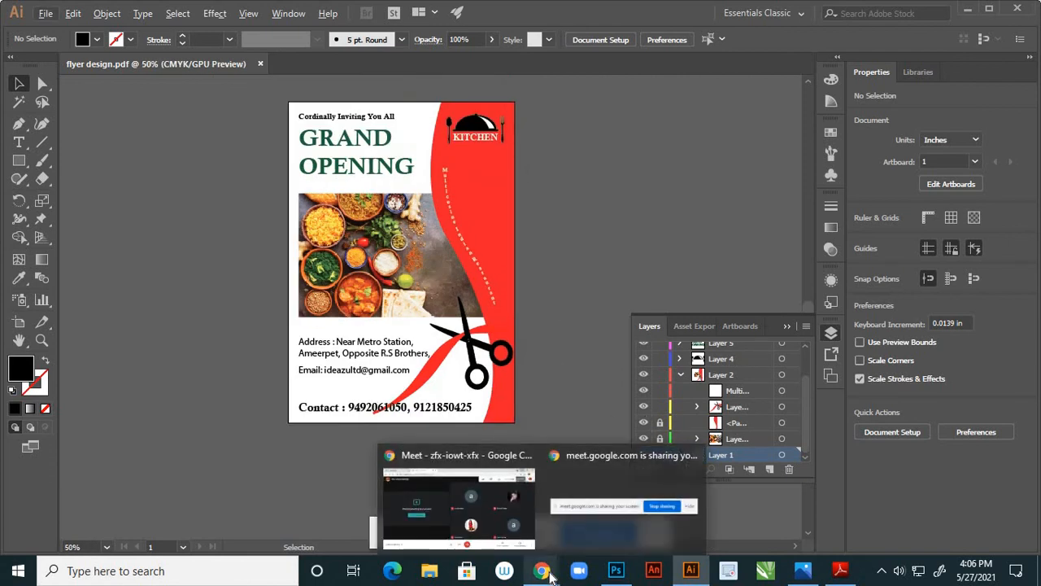